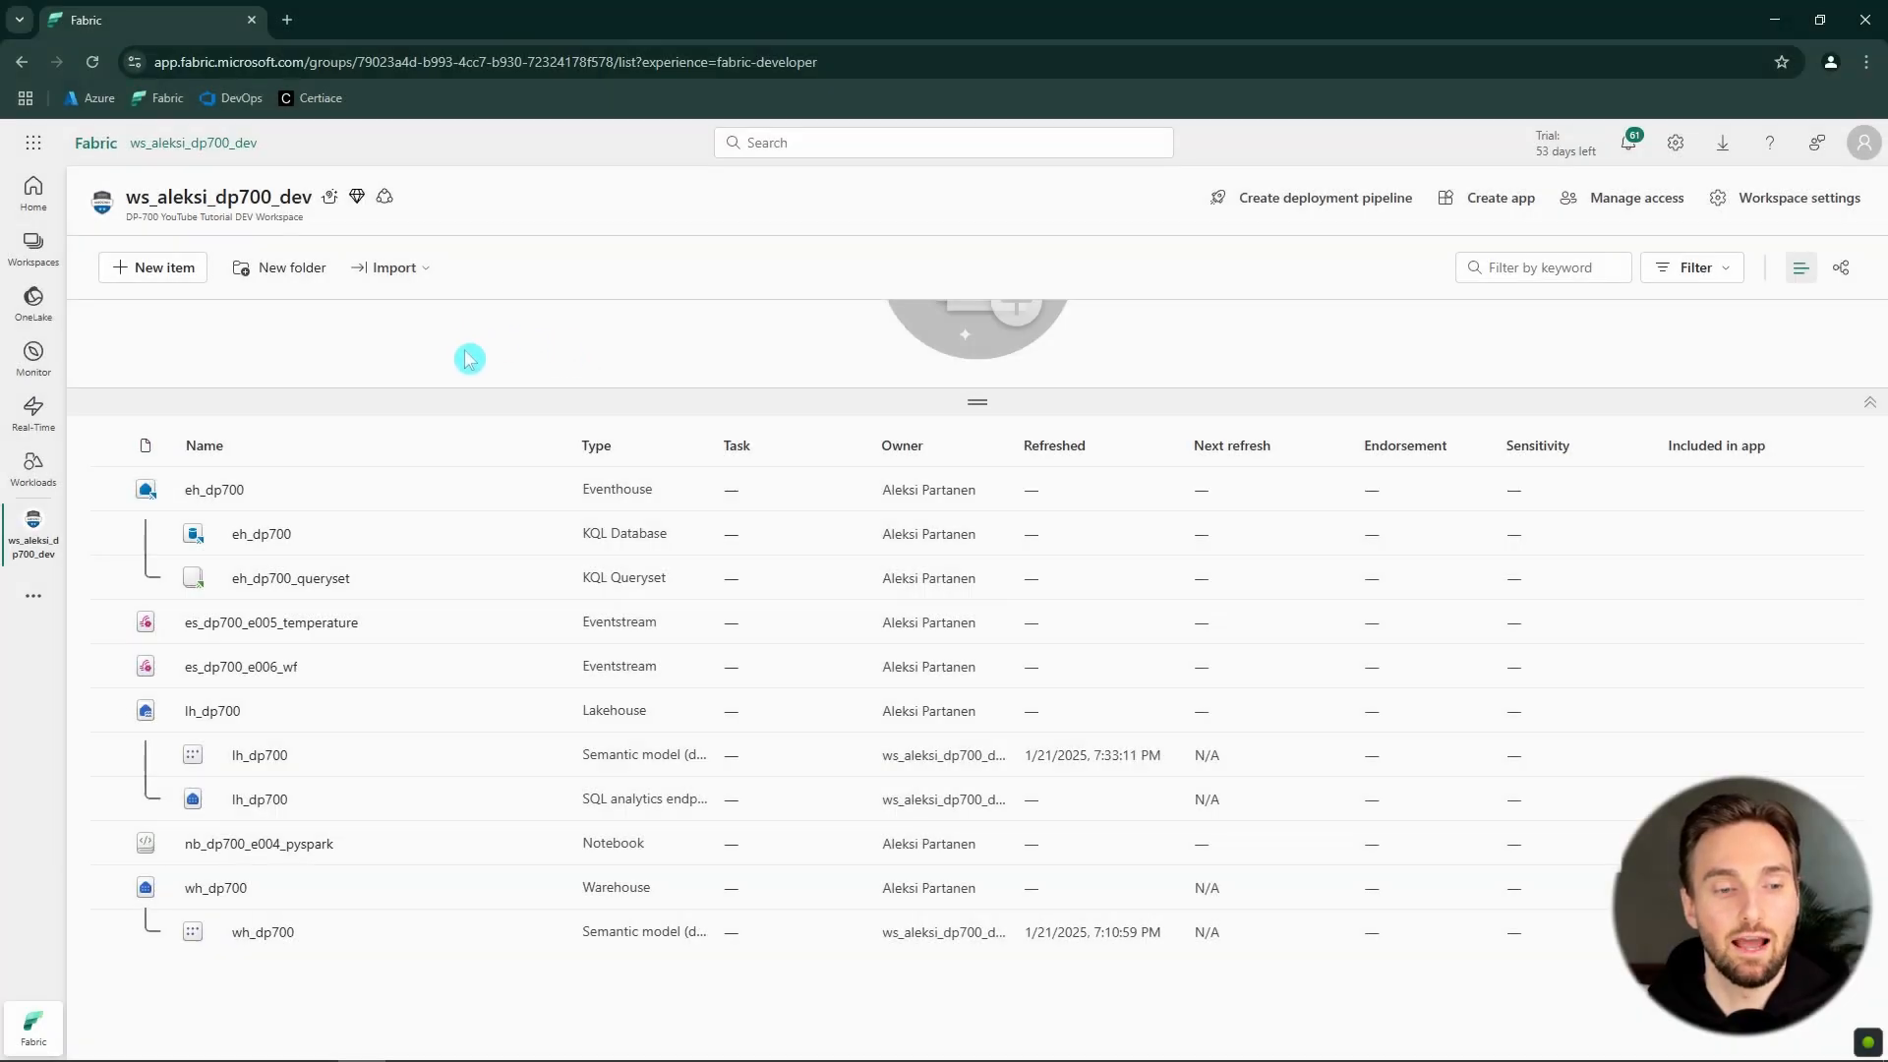
- Create a subfolder named dp700_e007 under Files in the lh_dp700 lakehouse
click(212, 711)
click(302, 501)
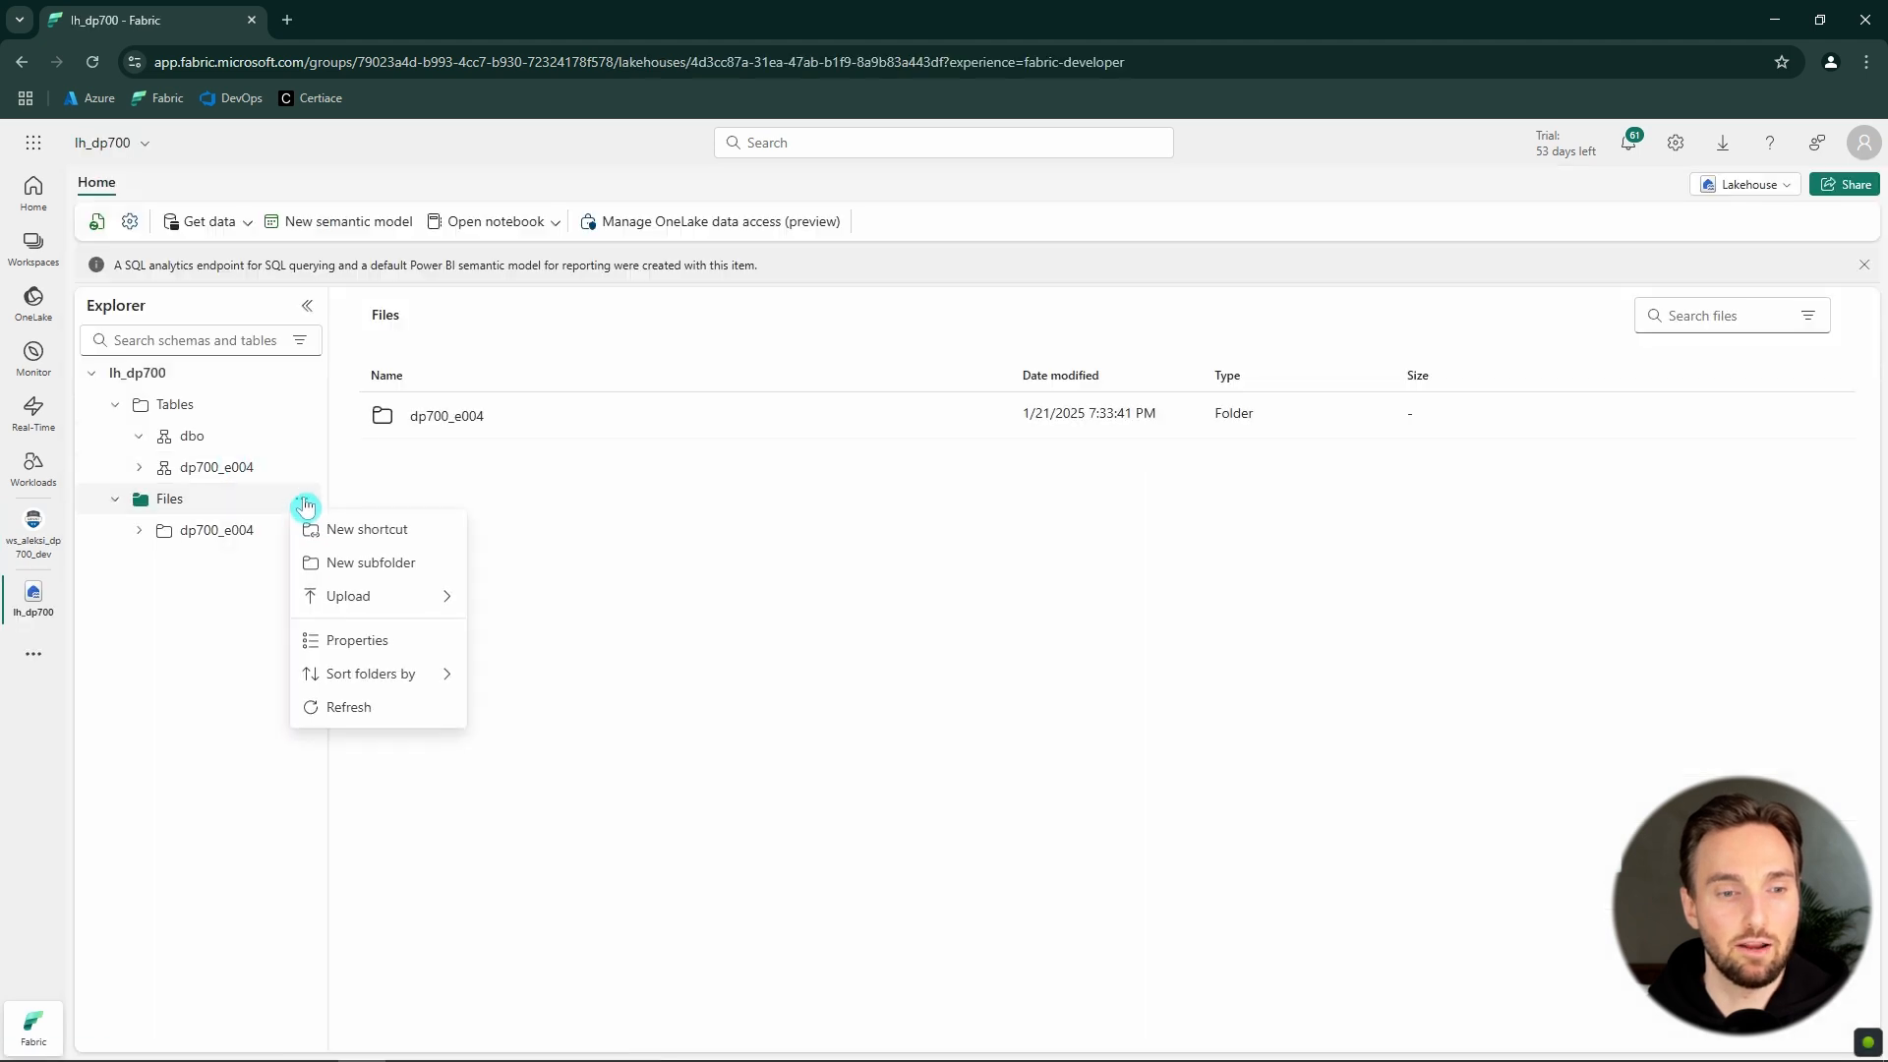
click(301, 503)
click(301, 507)
click(379, 562)
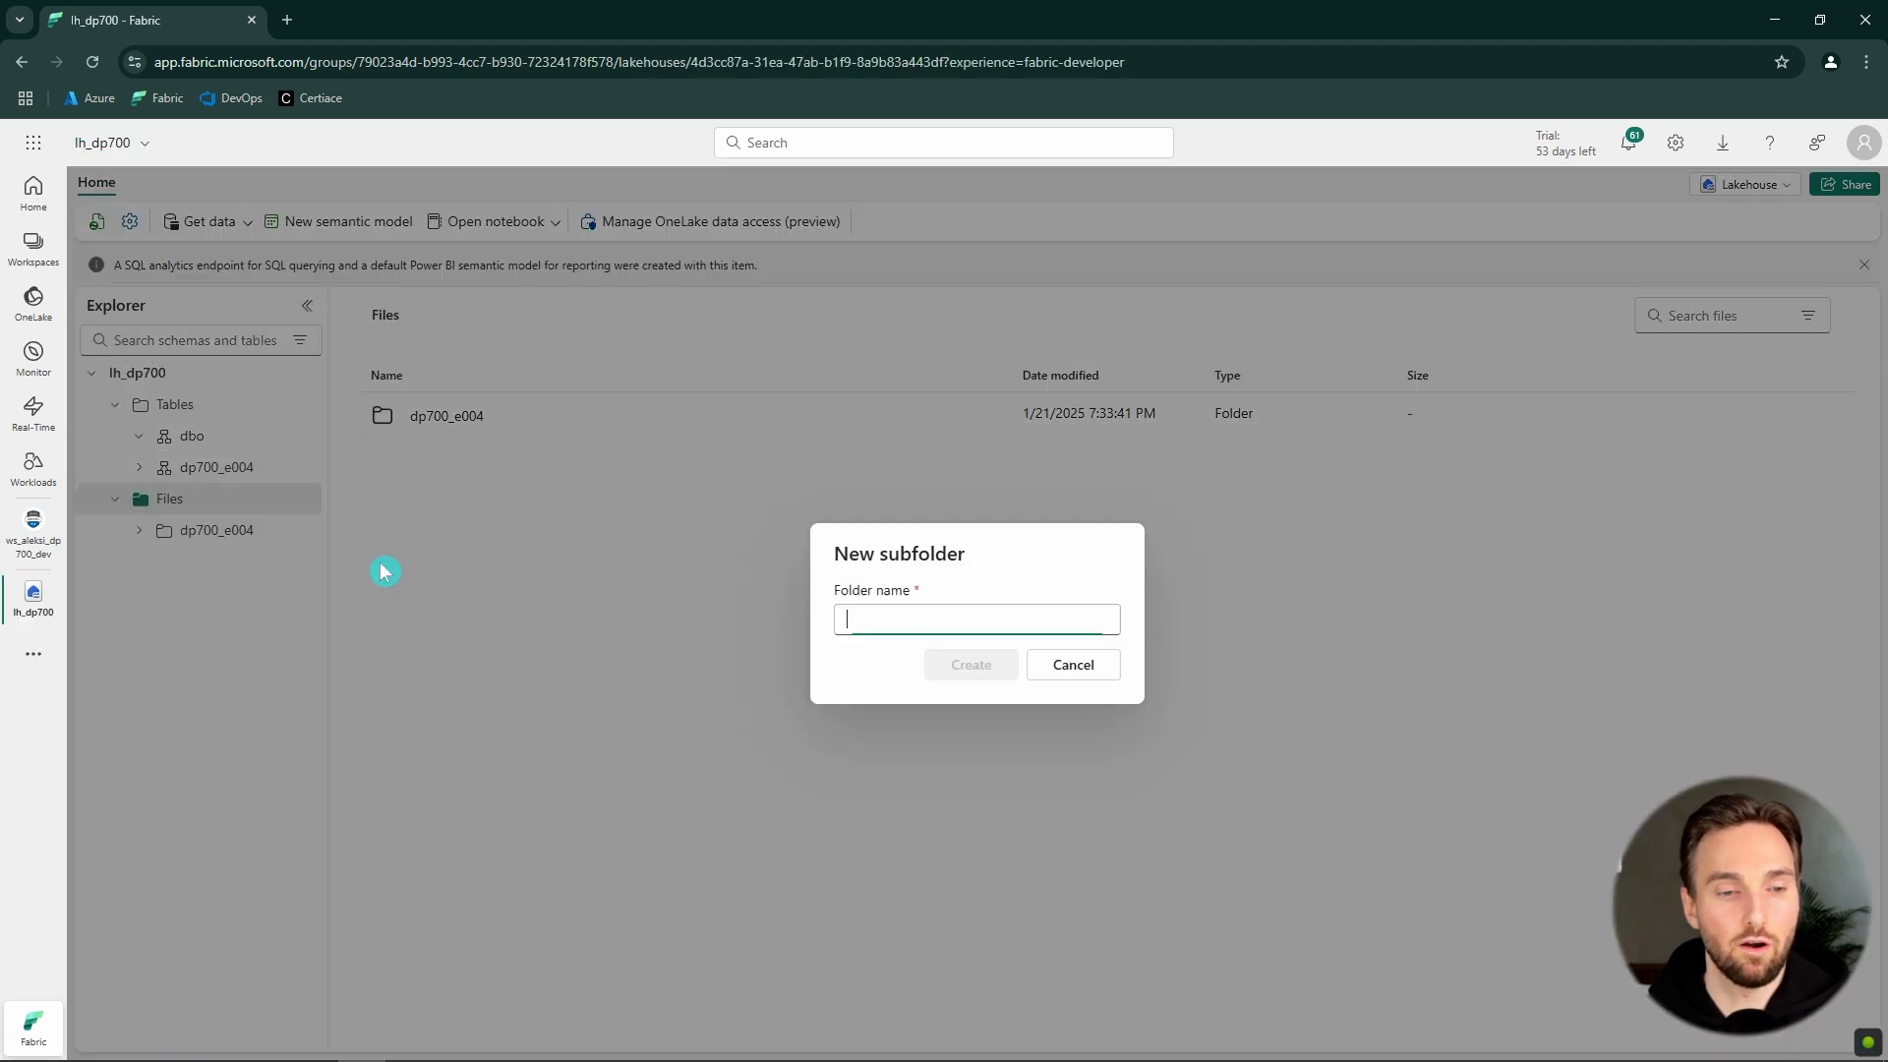
text(dp700_e007)
click(968, 668)
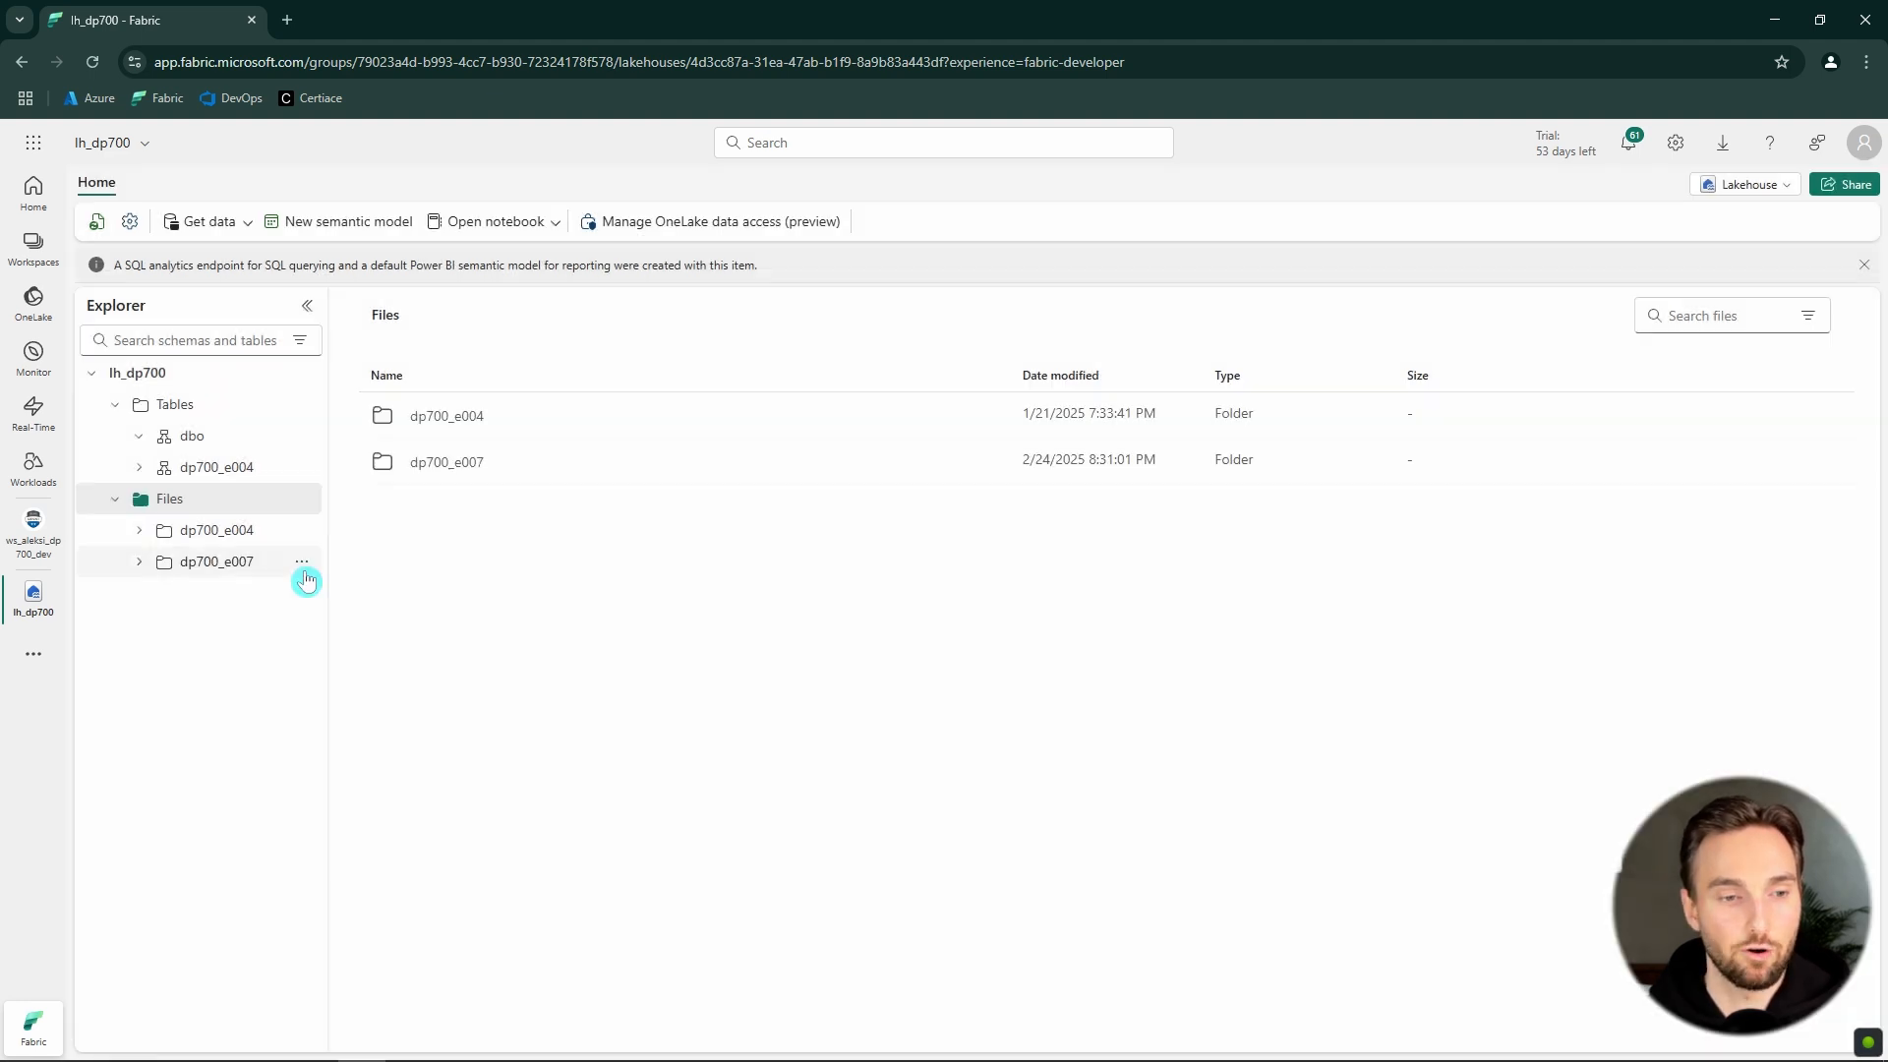
- Upload movies.csv from the local files folder into the lakehouse's dp700_e007 folder
click(226, 563)
click(1133, 863)
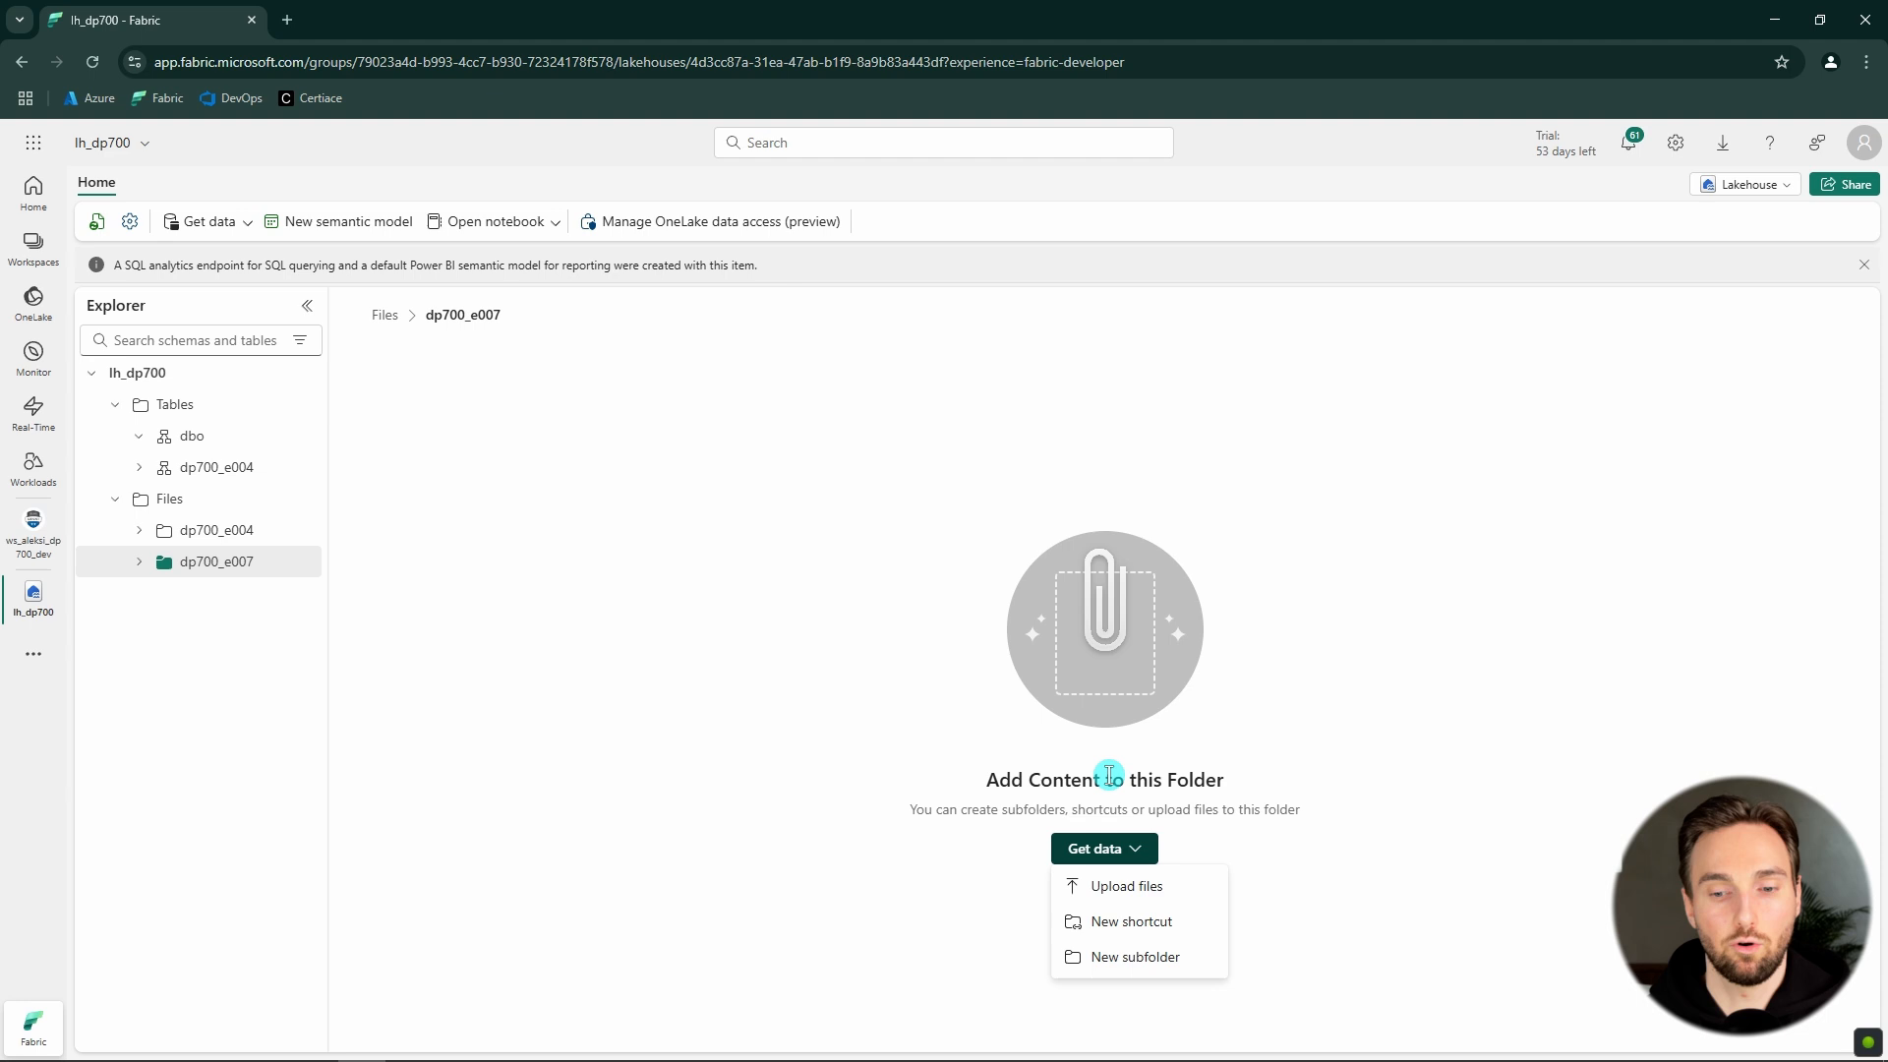
click(1126, 885)
click(1848, 281)
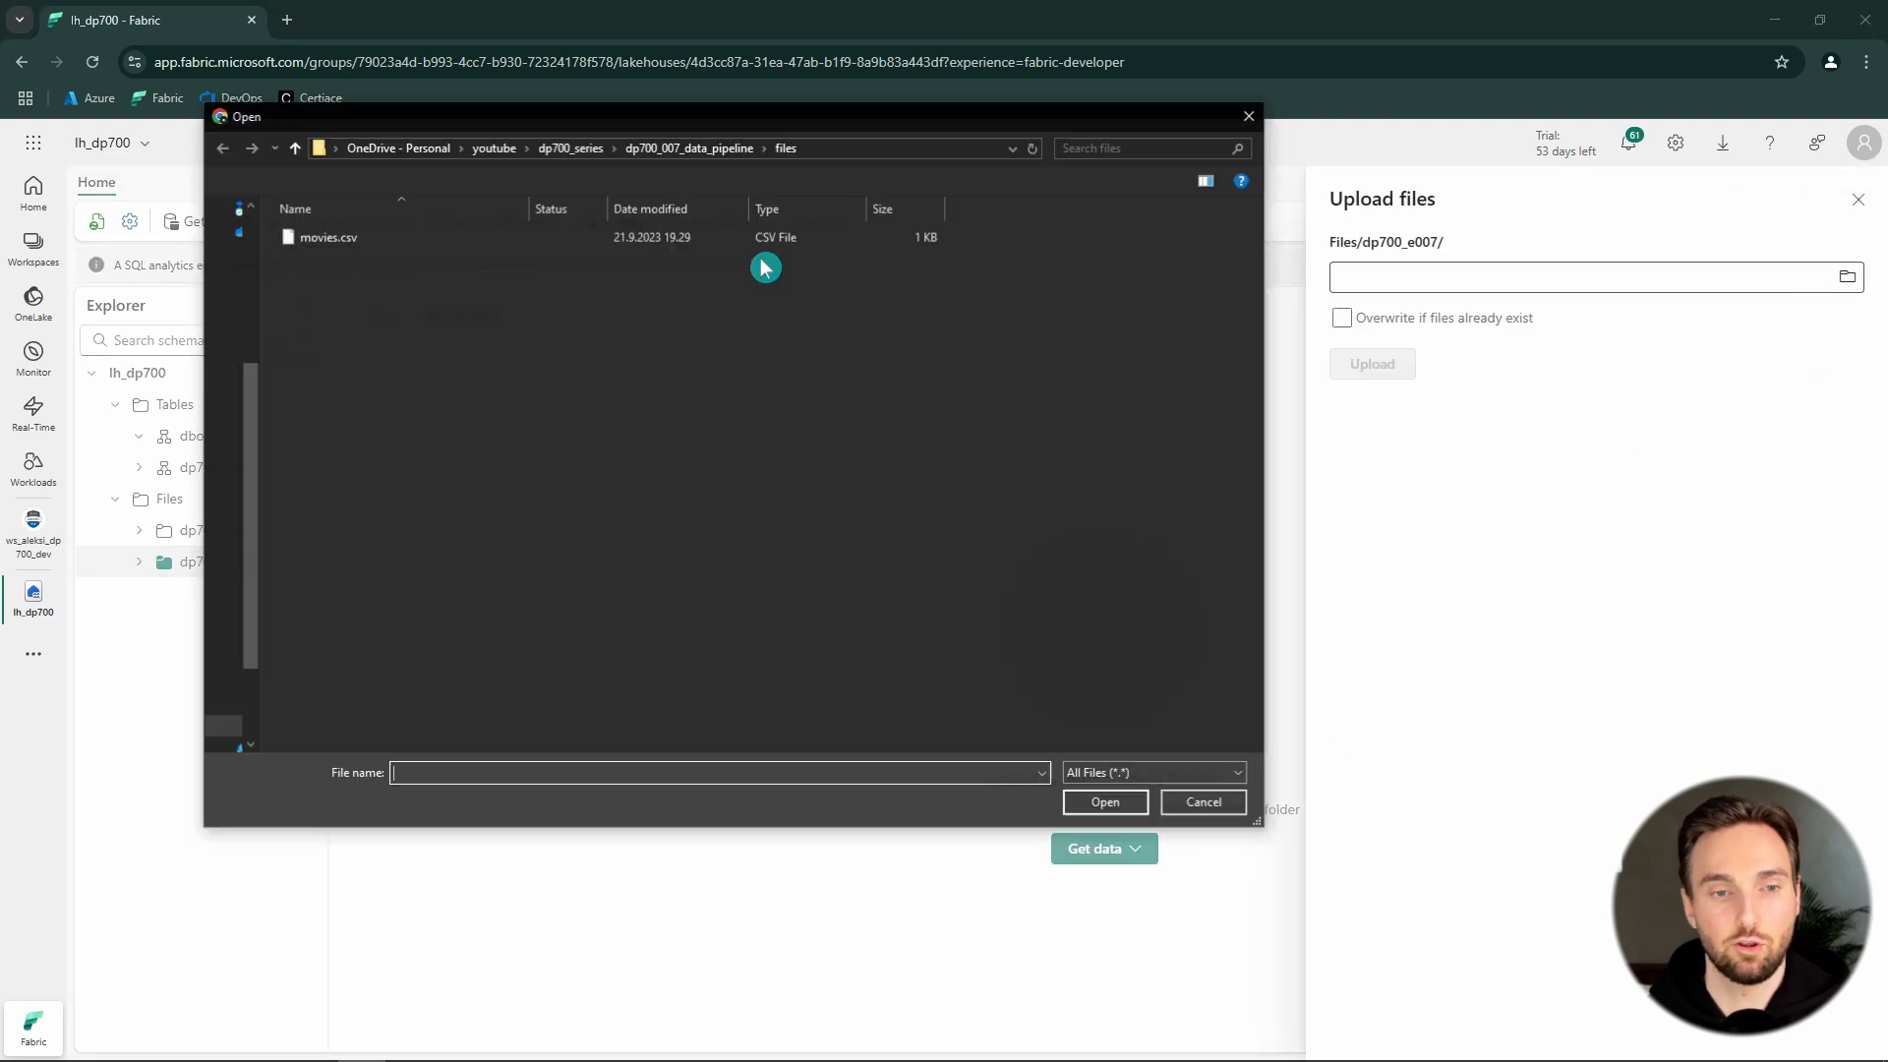
click(337, 239)
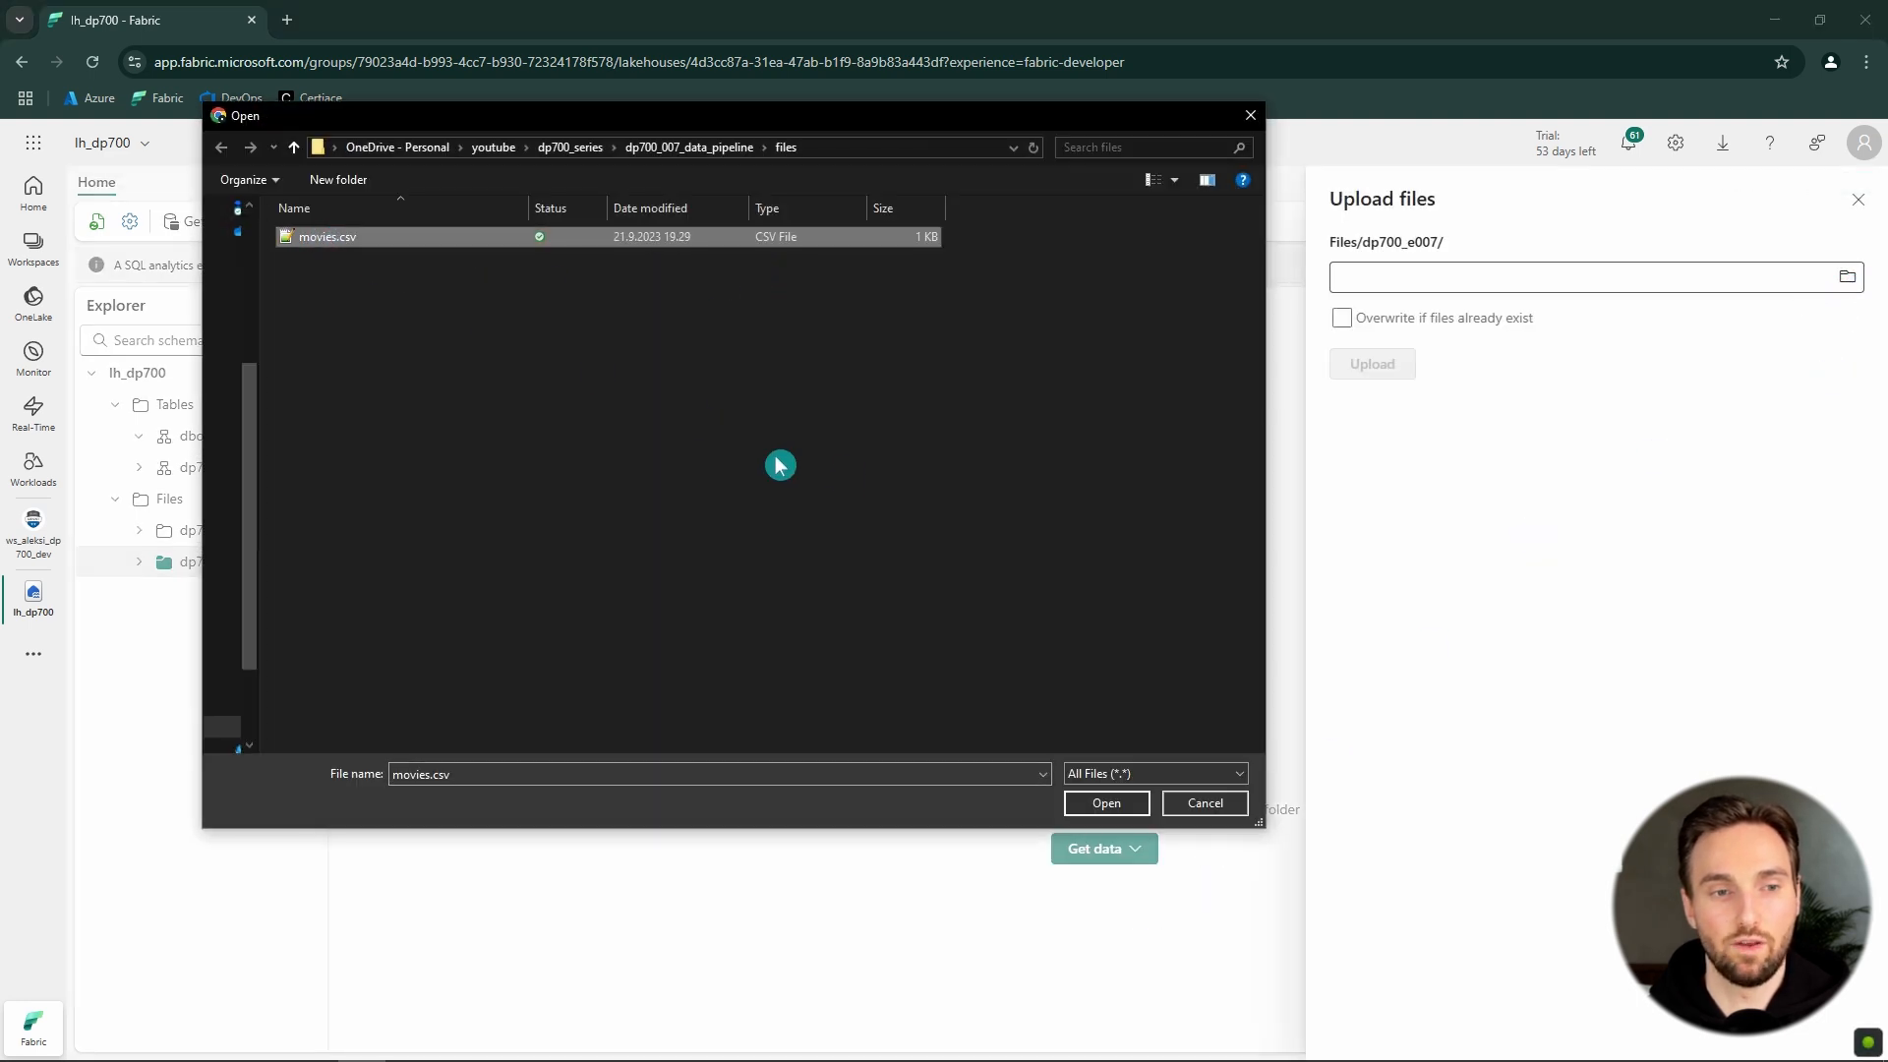
click(1099, 803)
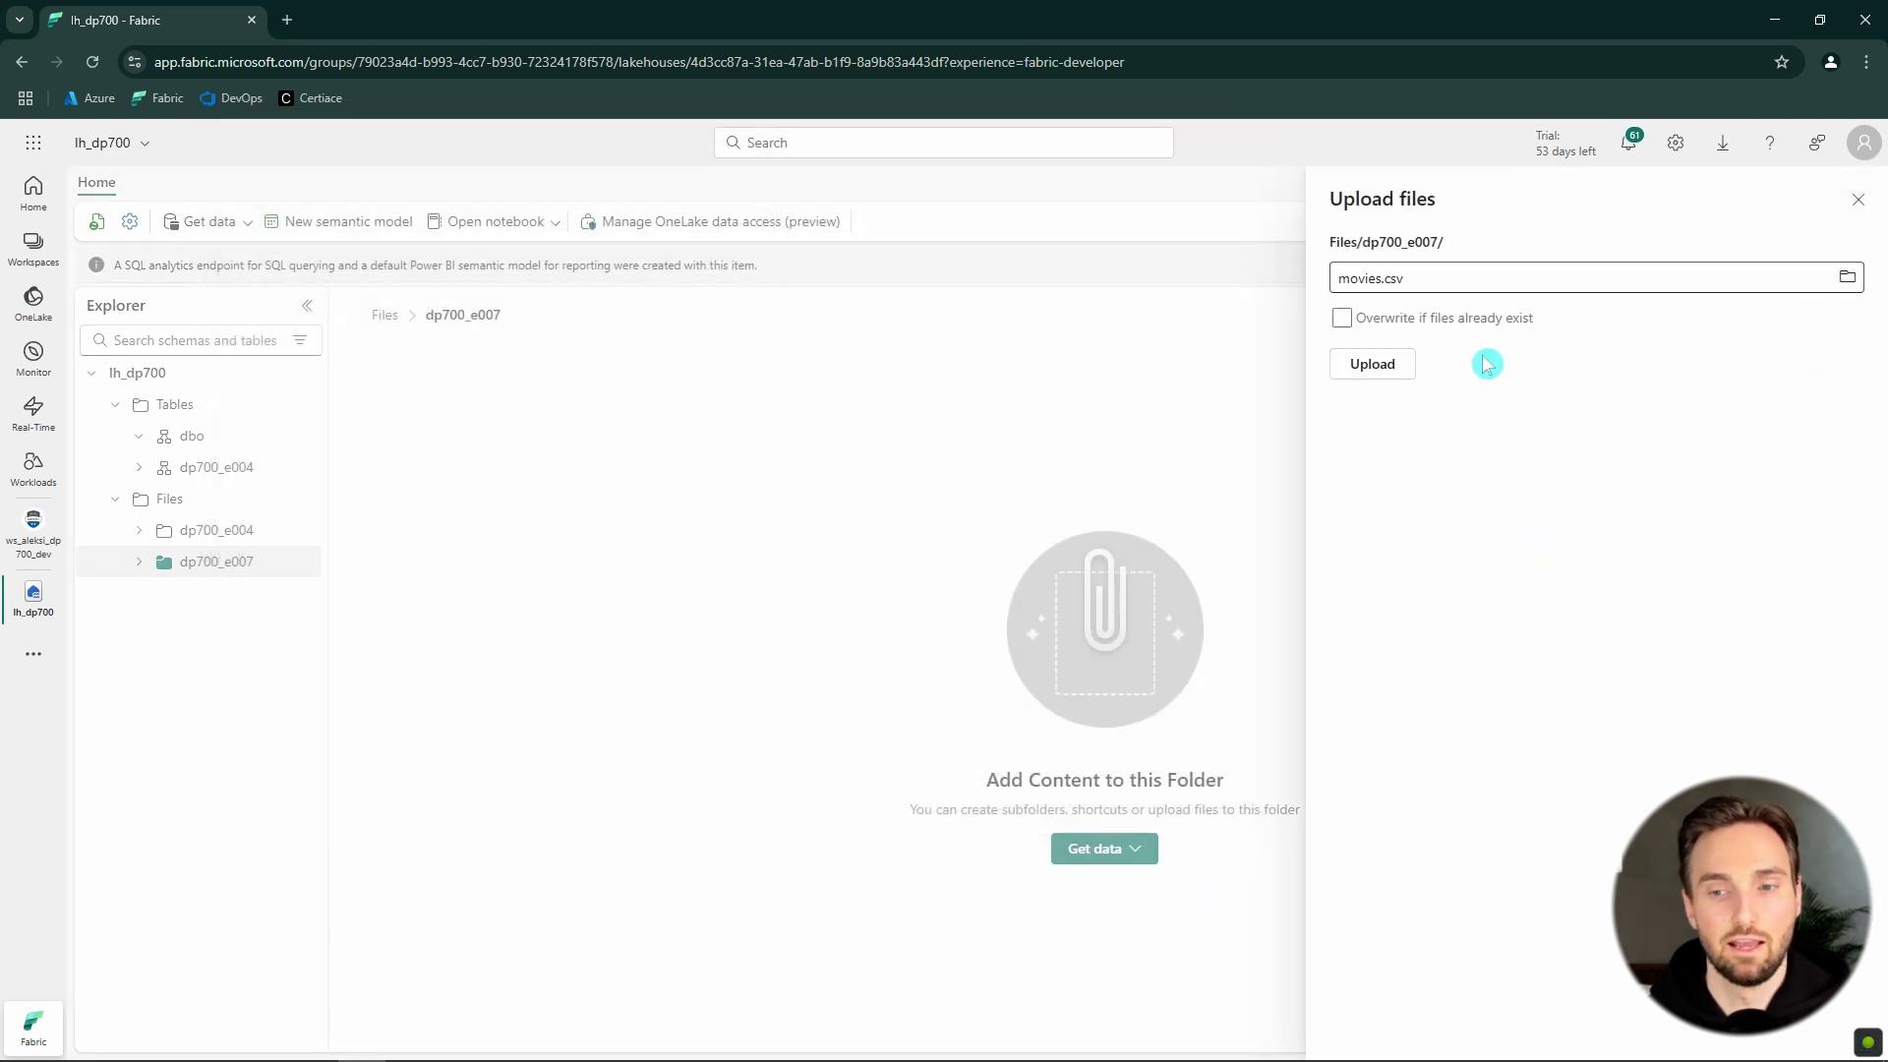
click(1375, 366)
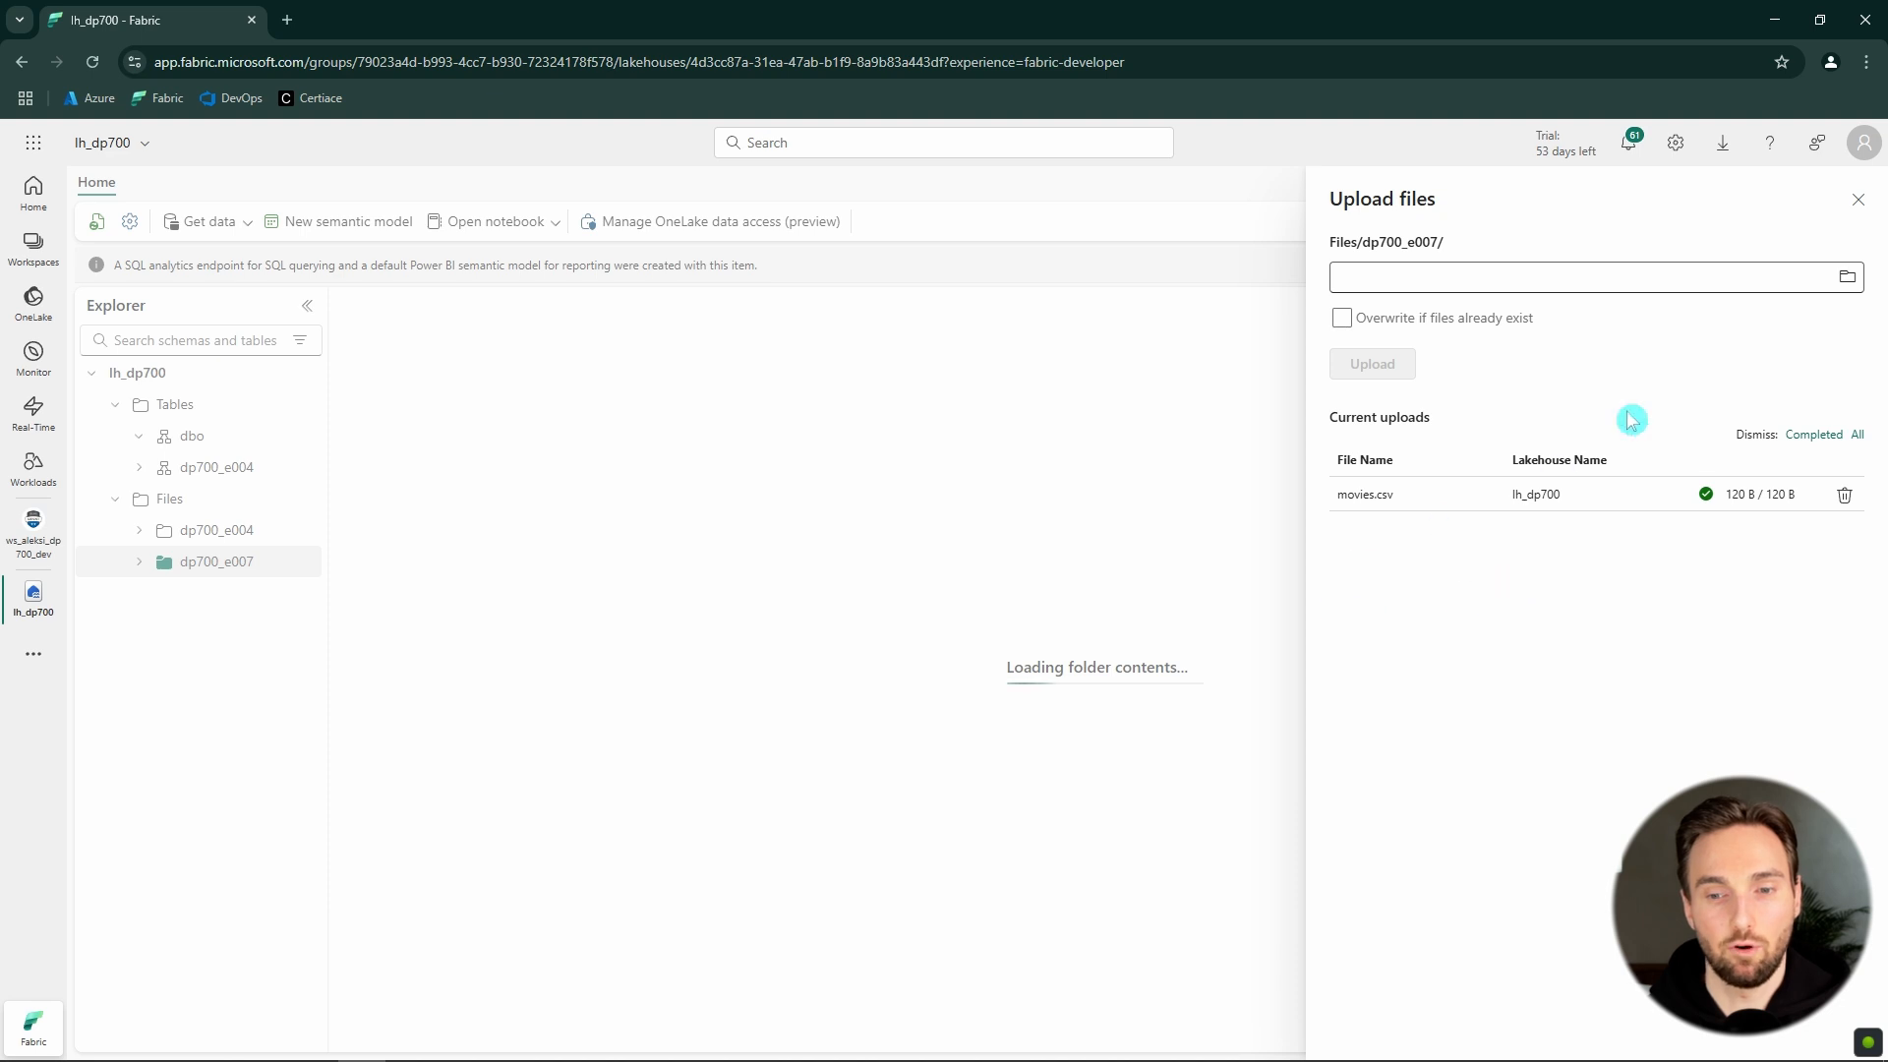
click(1857, 200)
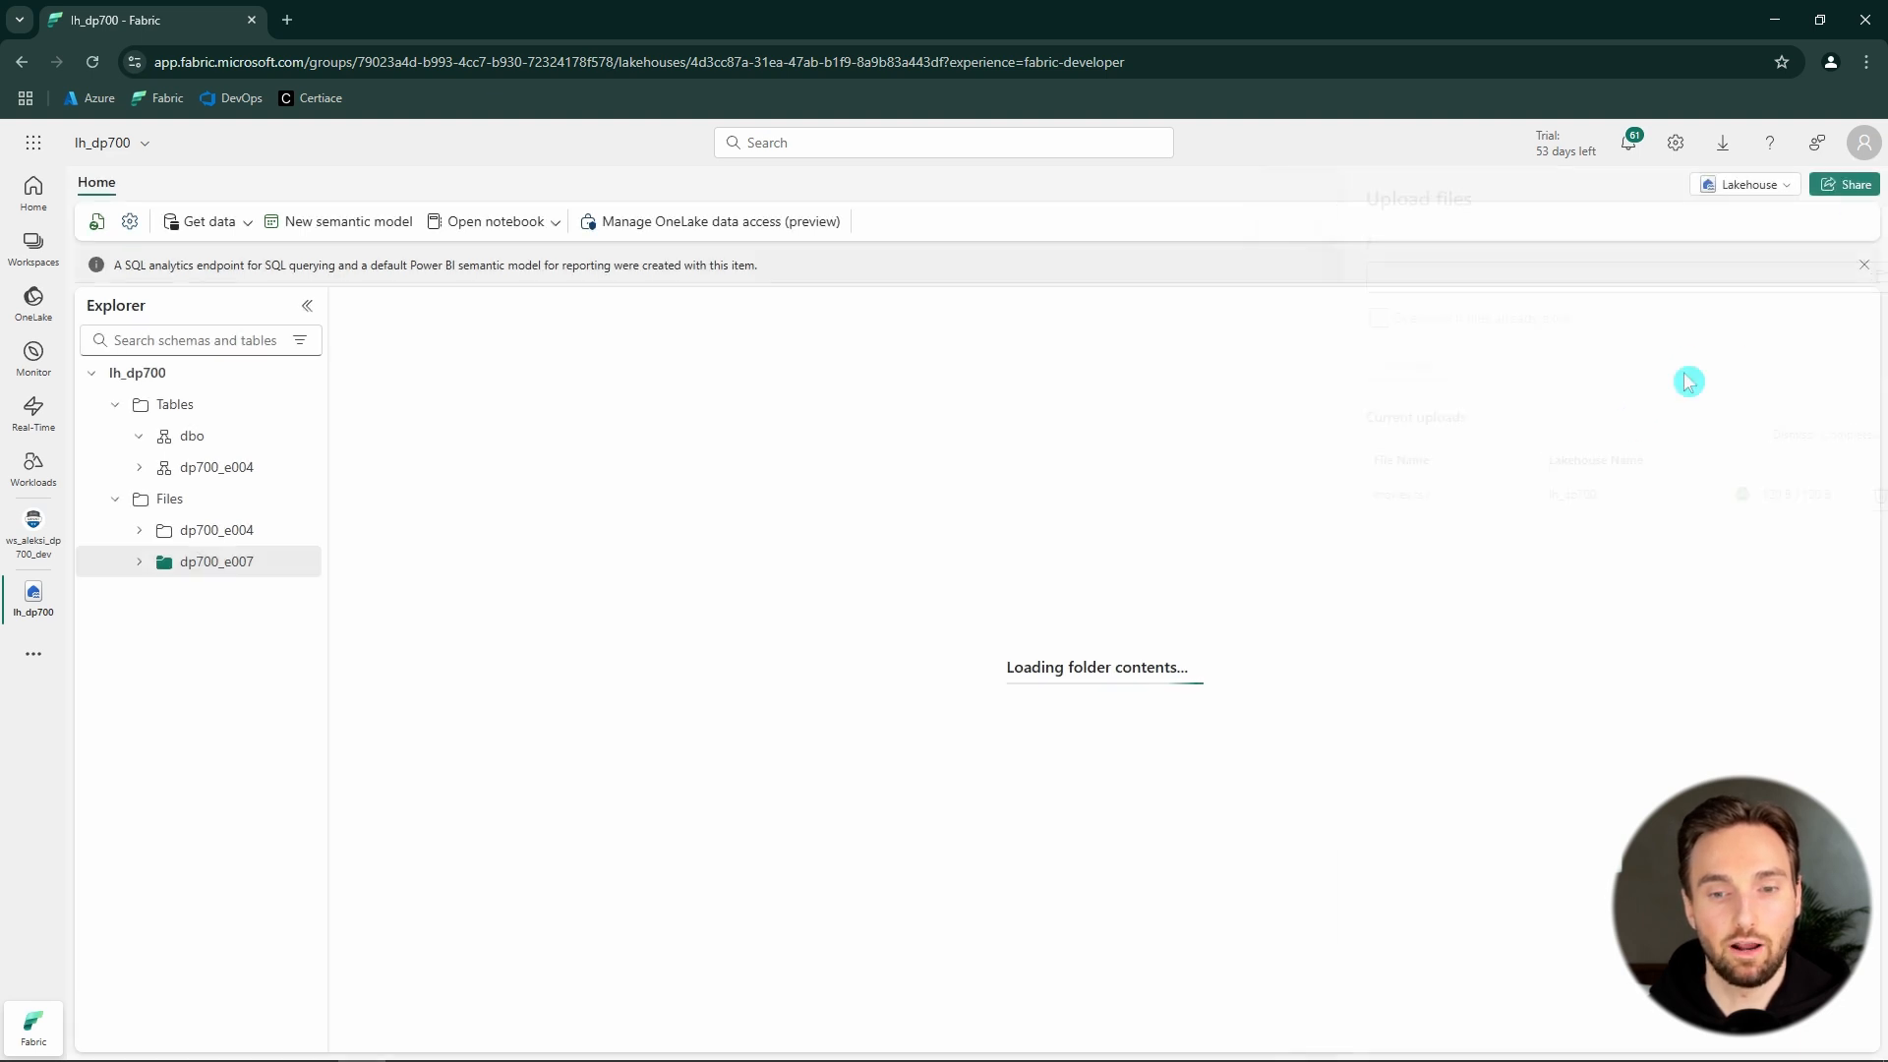
- Preview movies.csv in the dp700_e007 folder and examine its header row and data rows
click(447, 413)
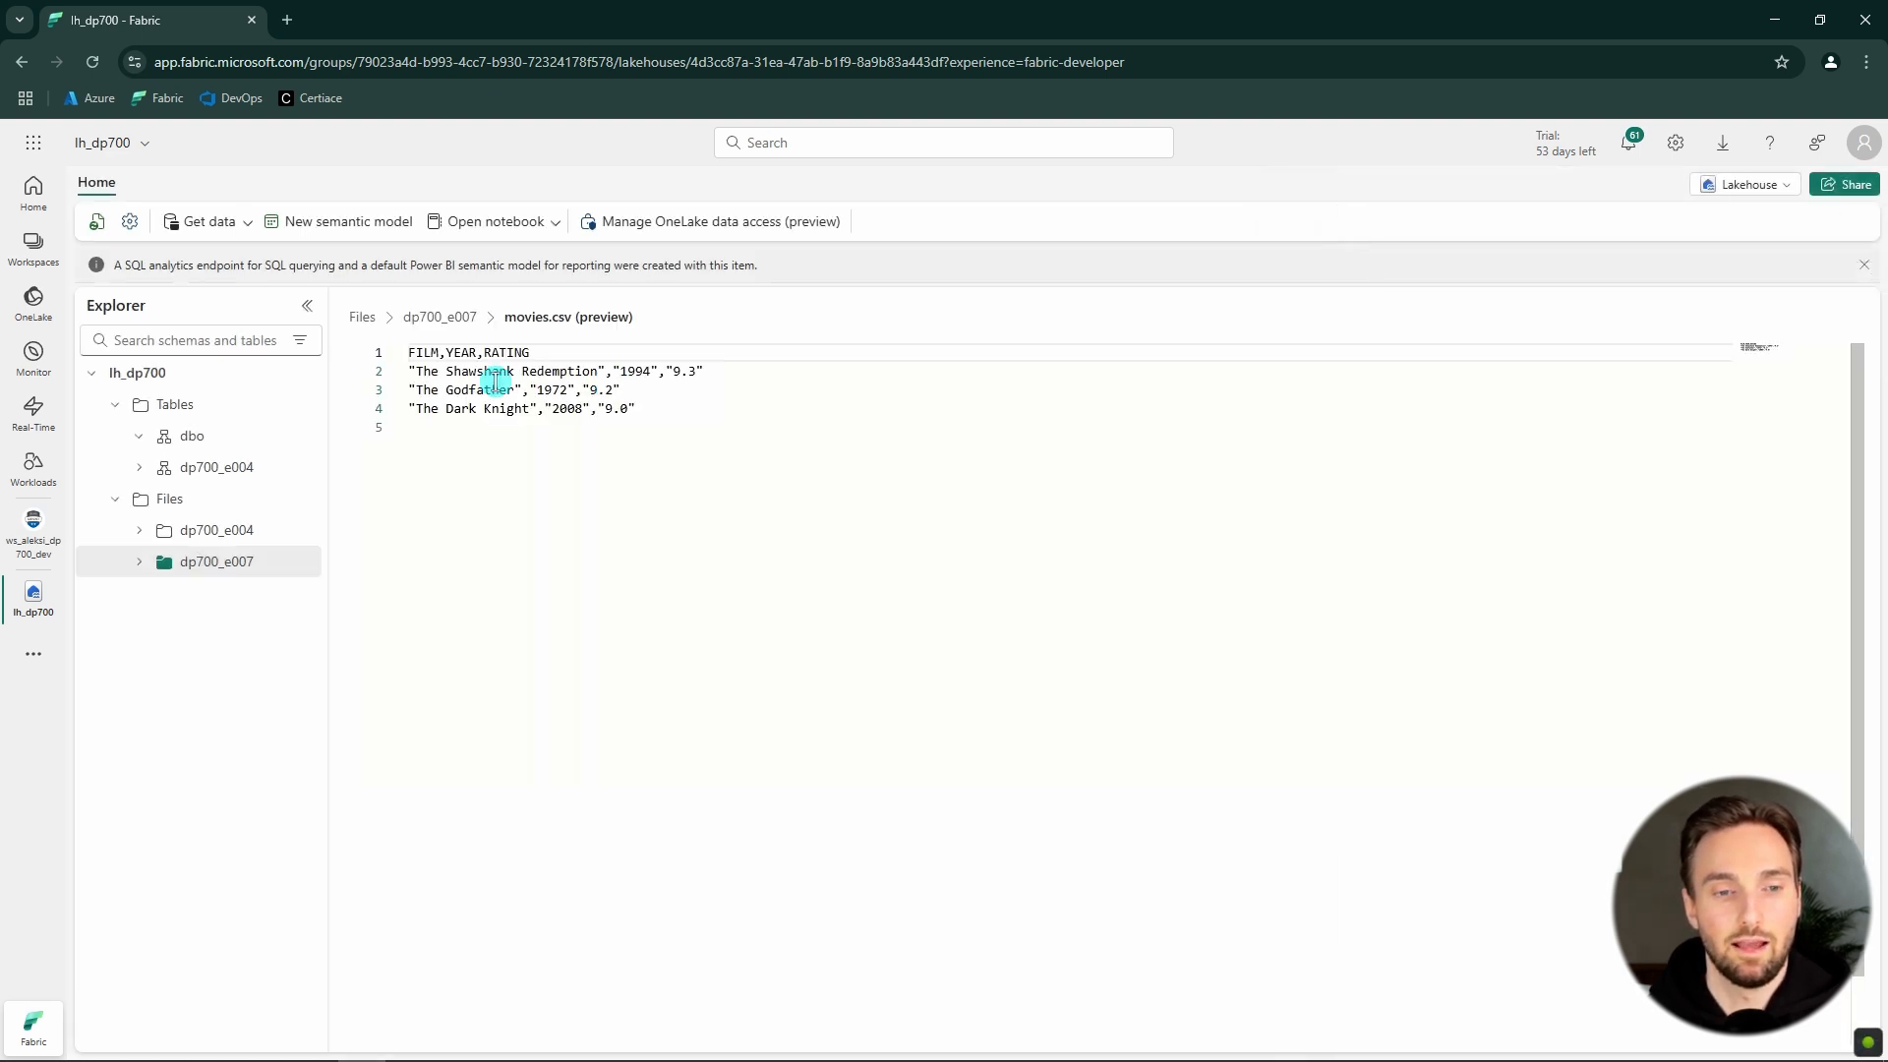
drag(652, 409, 409, 373)
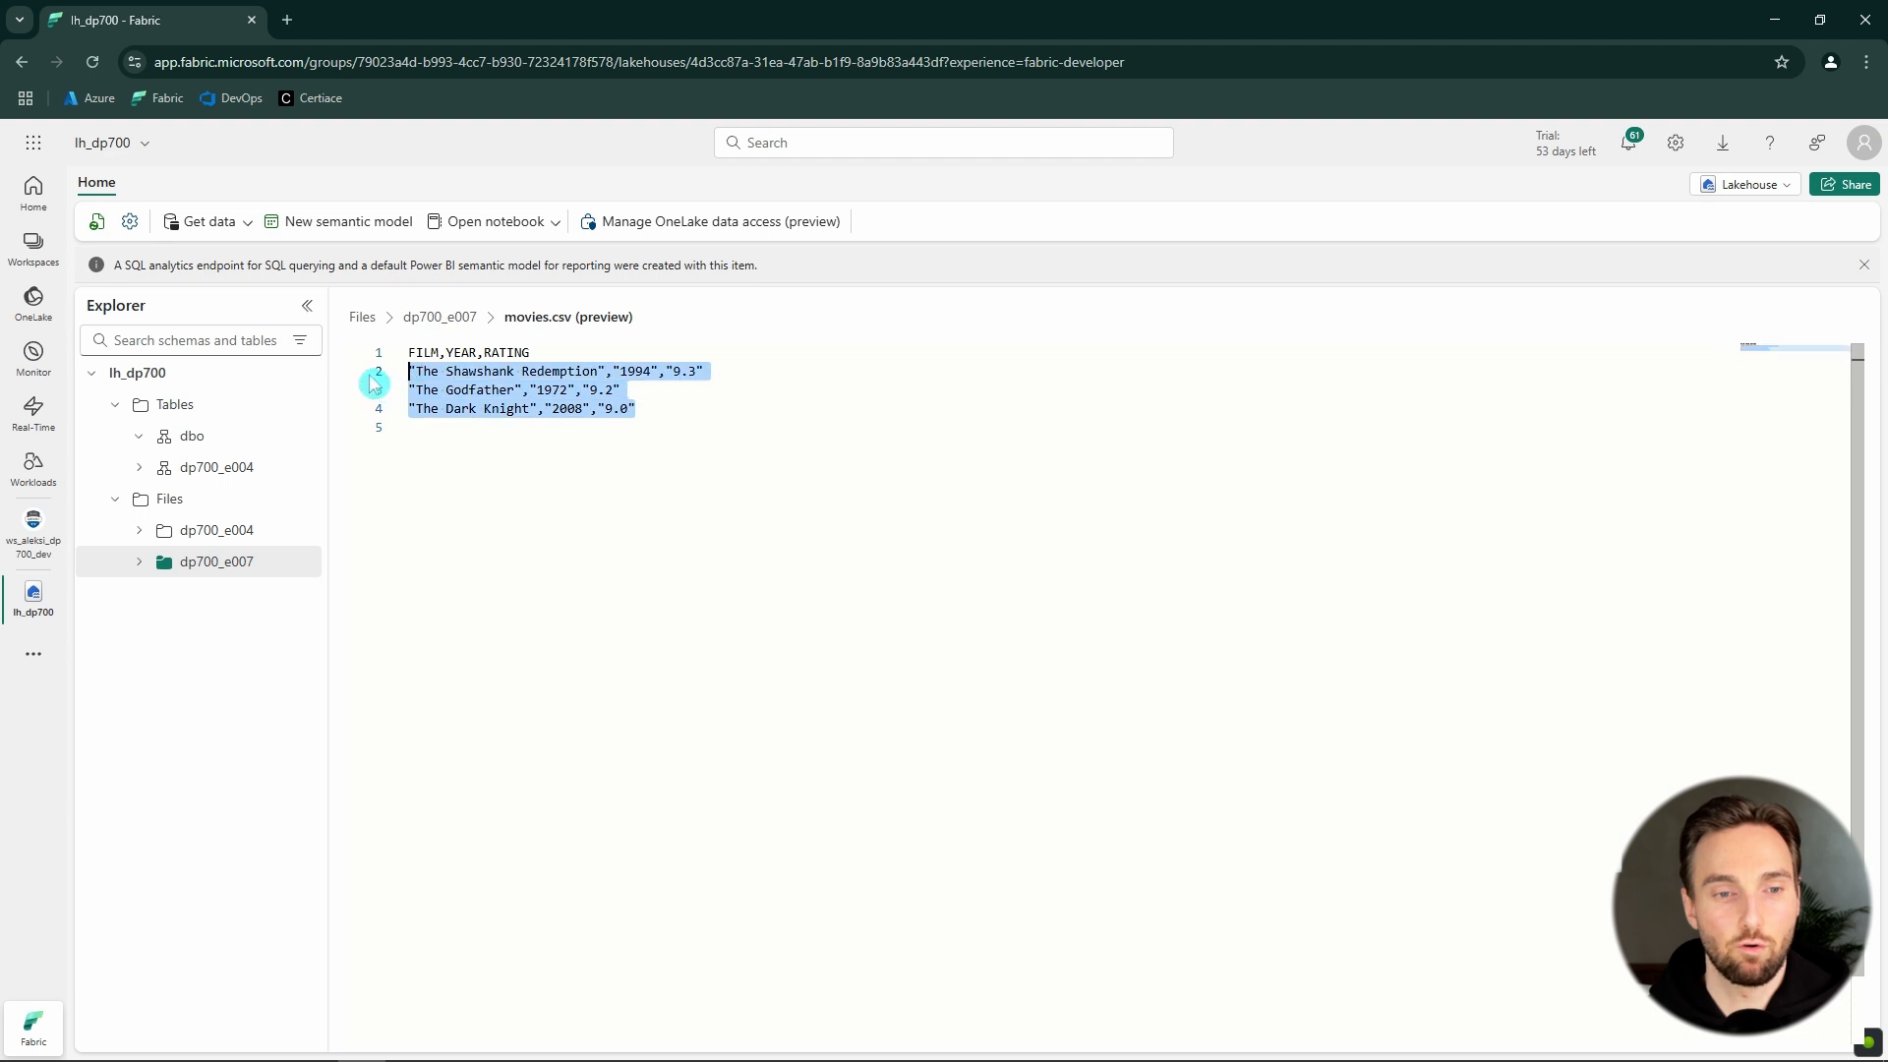
drag(530, 360, 408, 354)
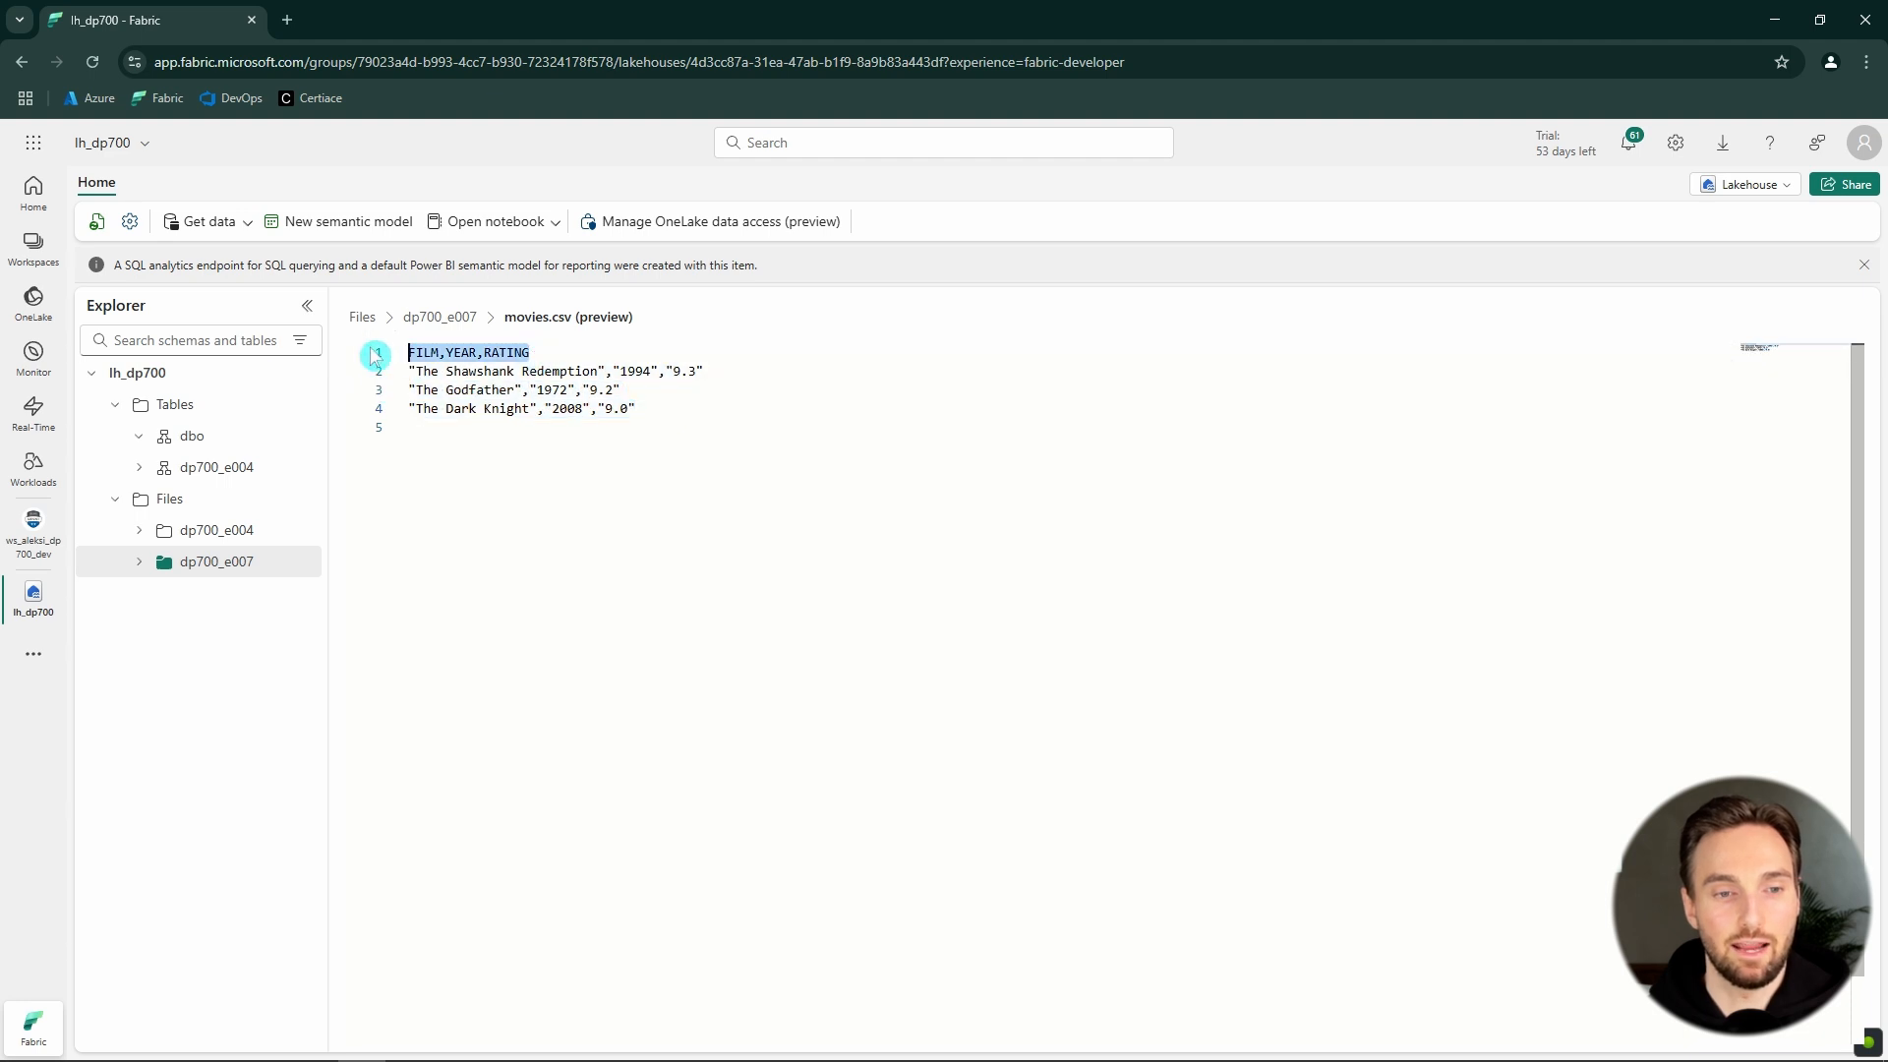
drag(691, 426, 405, 351)
click(704, 423)
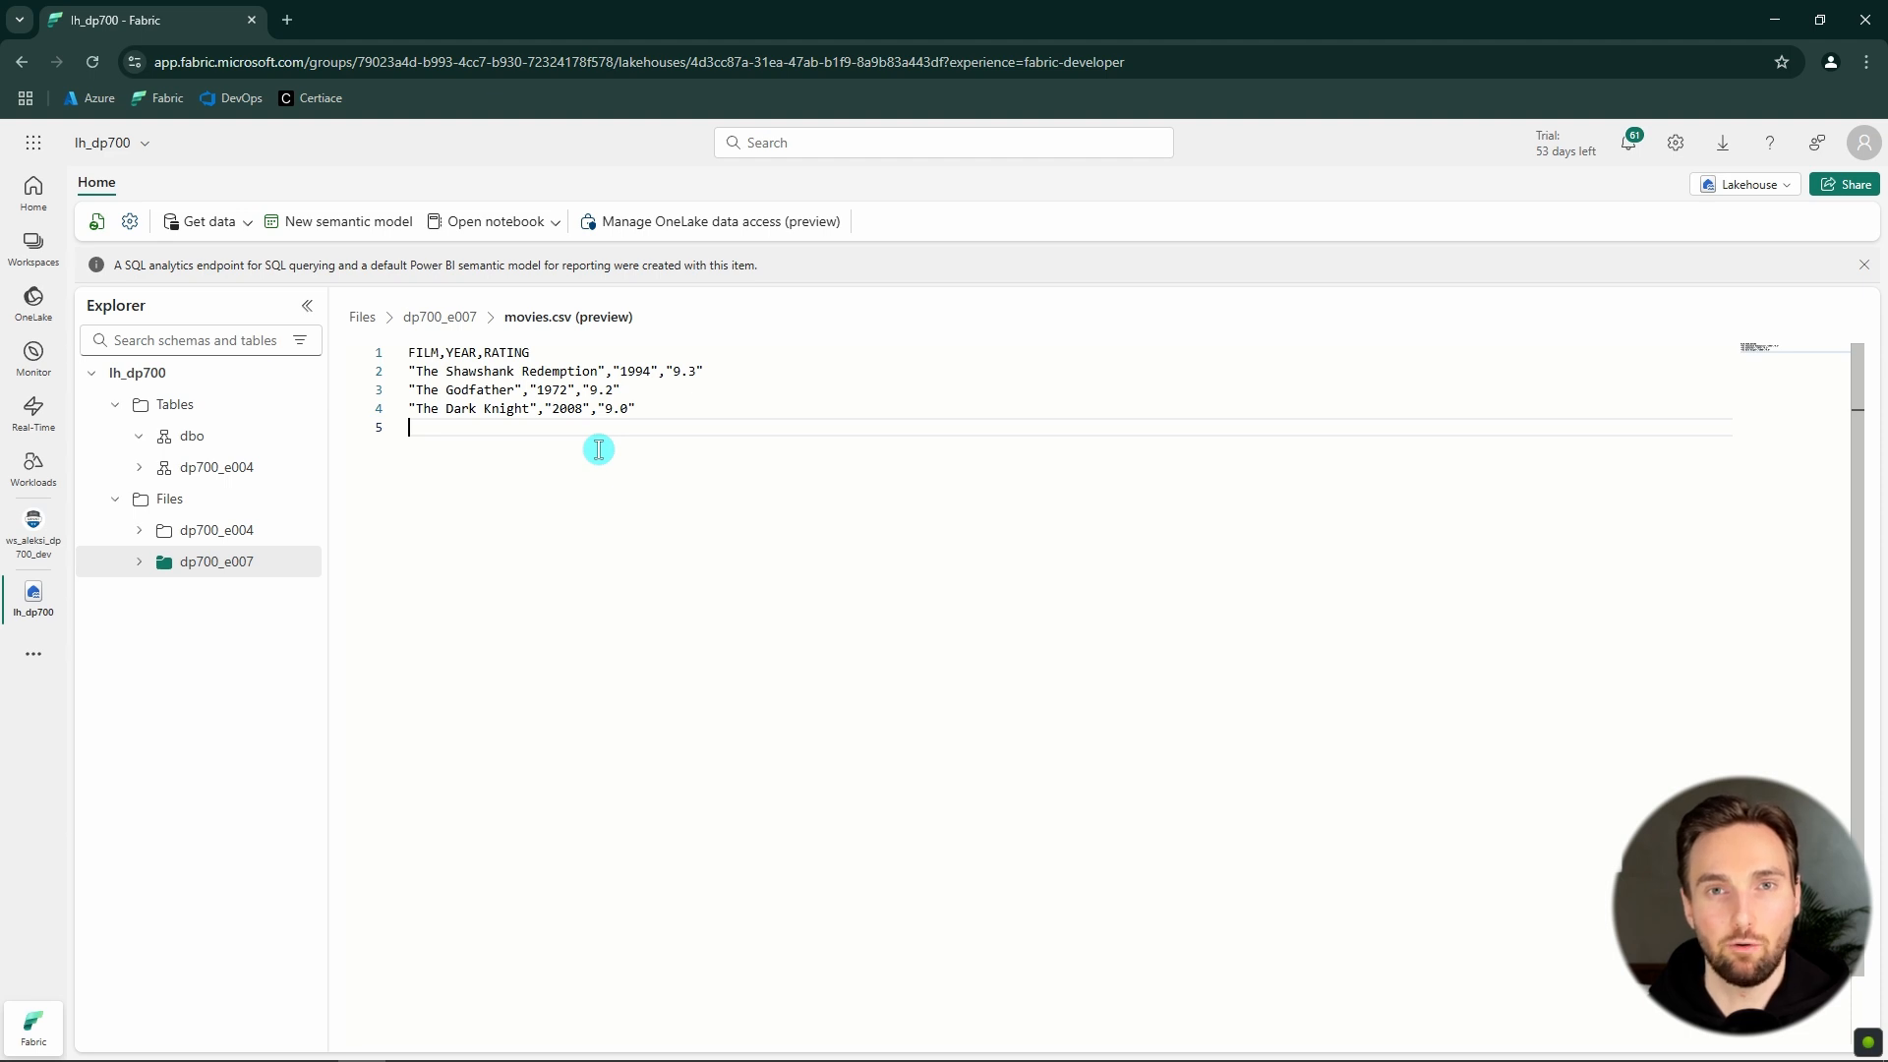
- Create a data pipeline named pl_dp700_e007_copy_data in the ws_aleksi_dp700_dev workspace
click(34, 660)
click(139, 641)
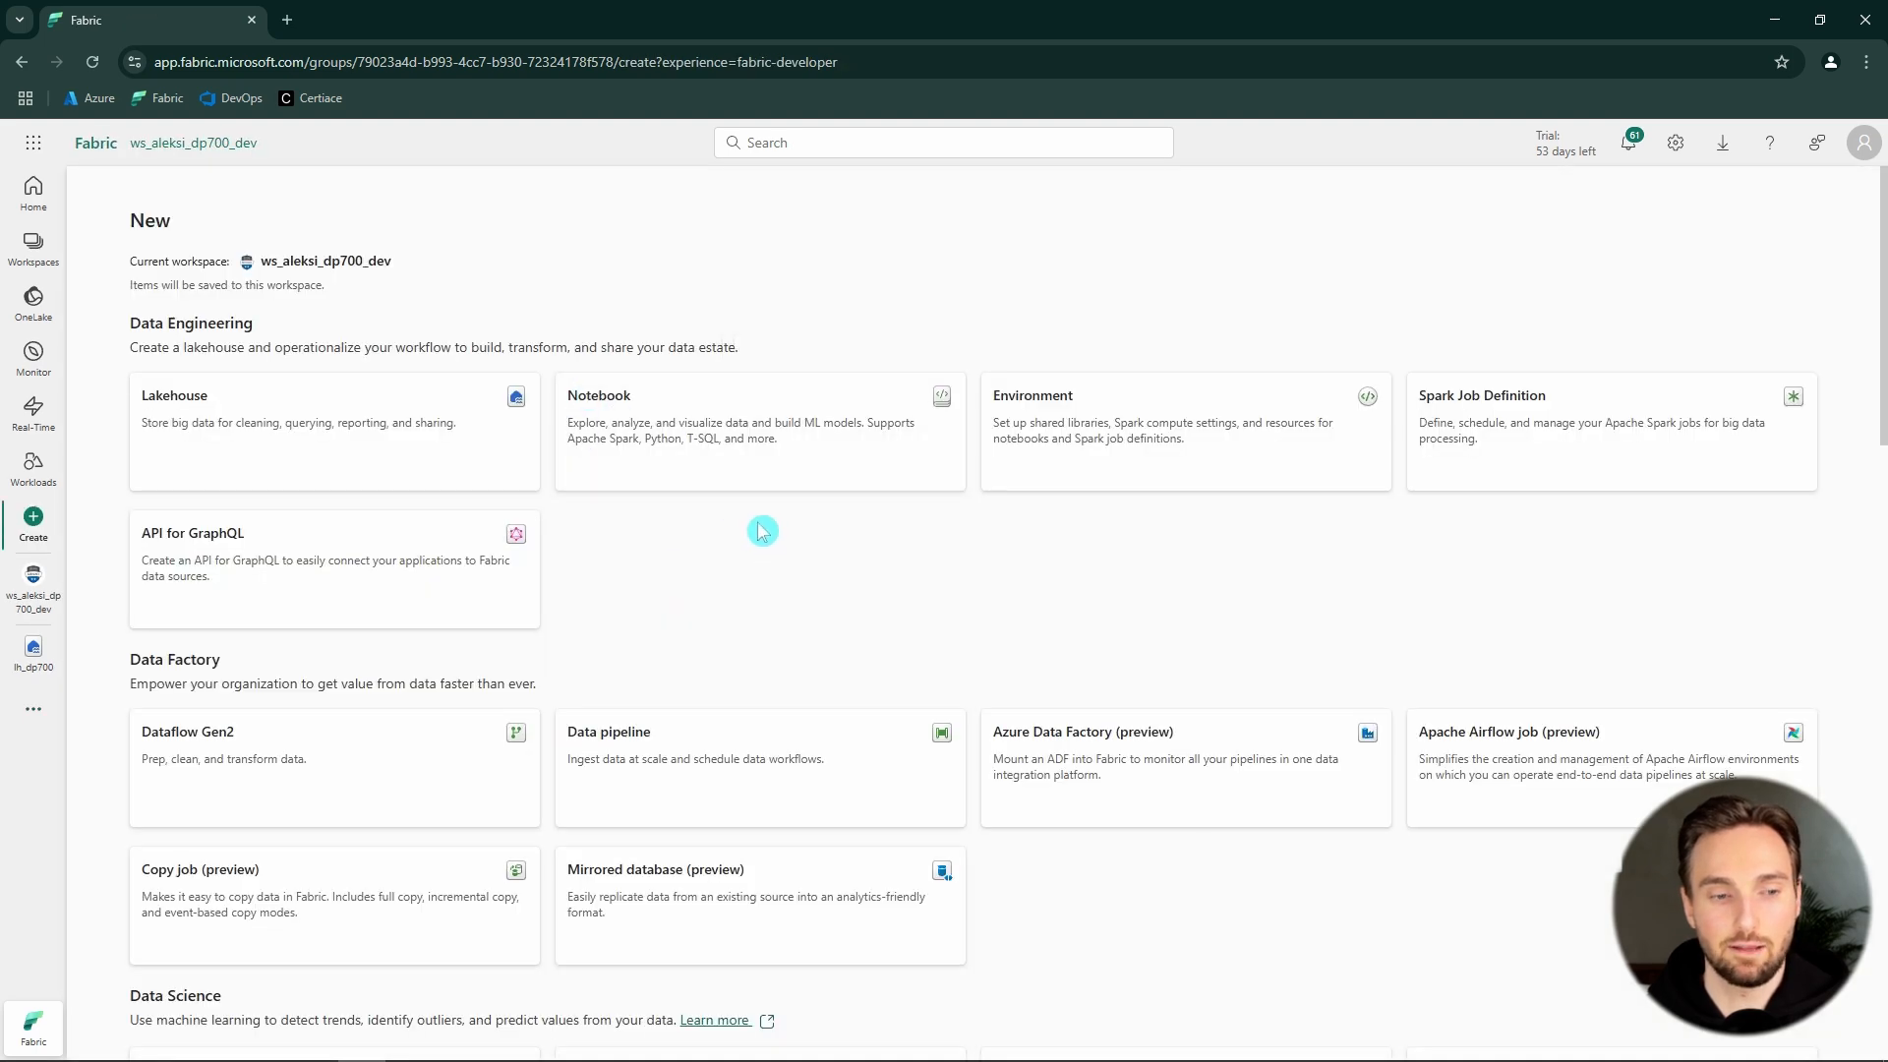
scroll(762, 531, down, 3)
click(750, 476)
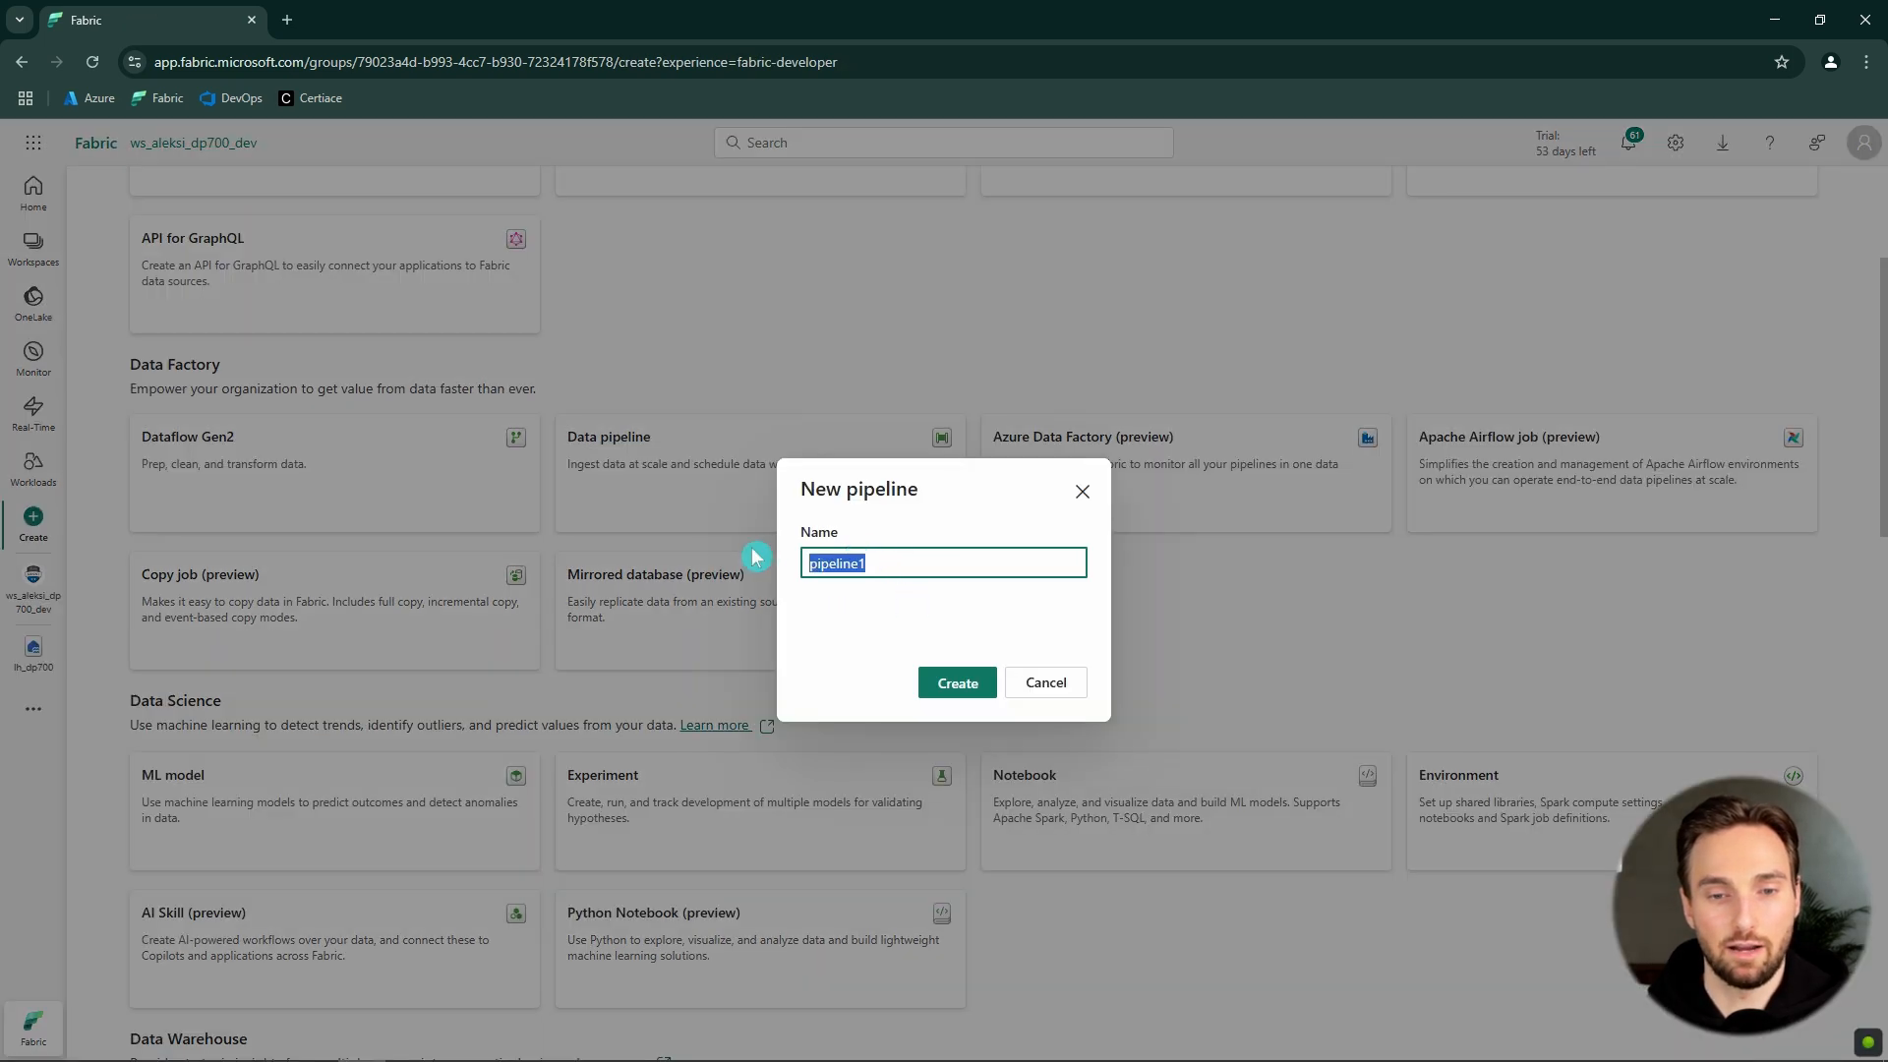
text(pl_dp700_e007_copy_data)
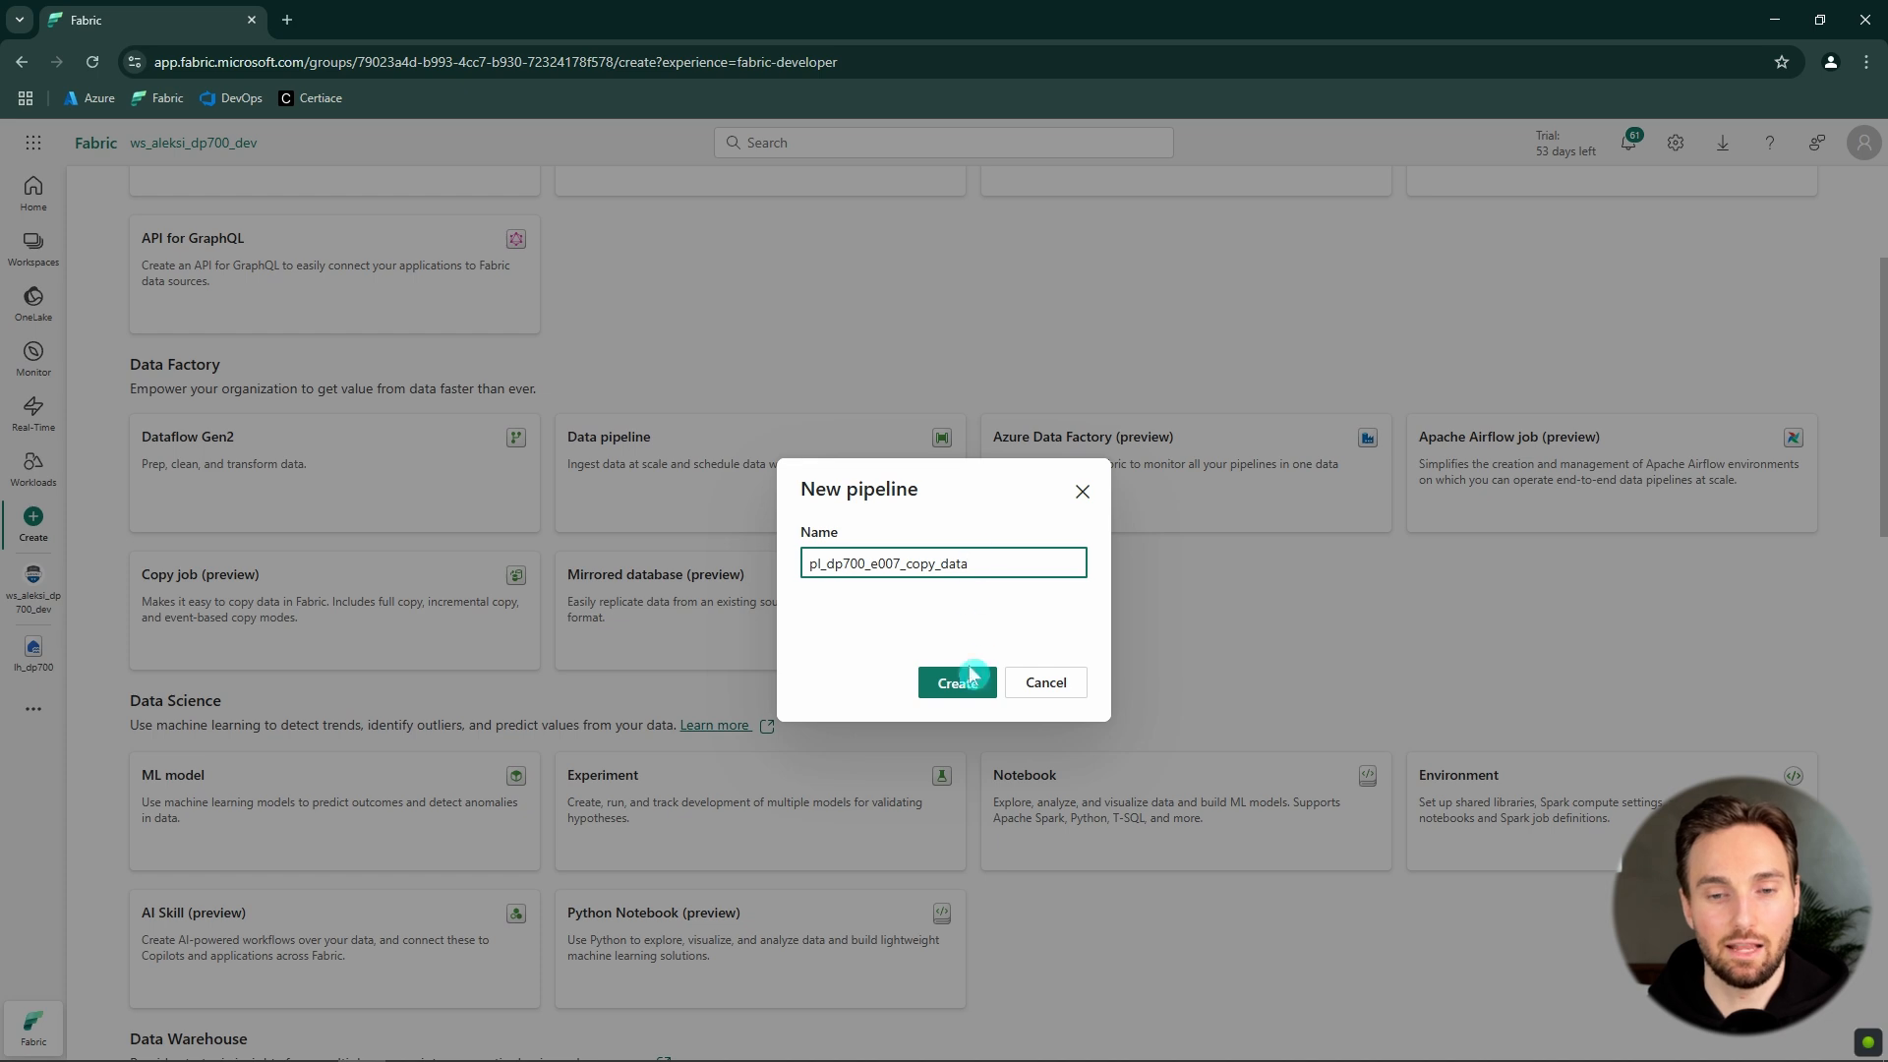
click(962, 687)
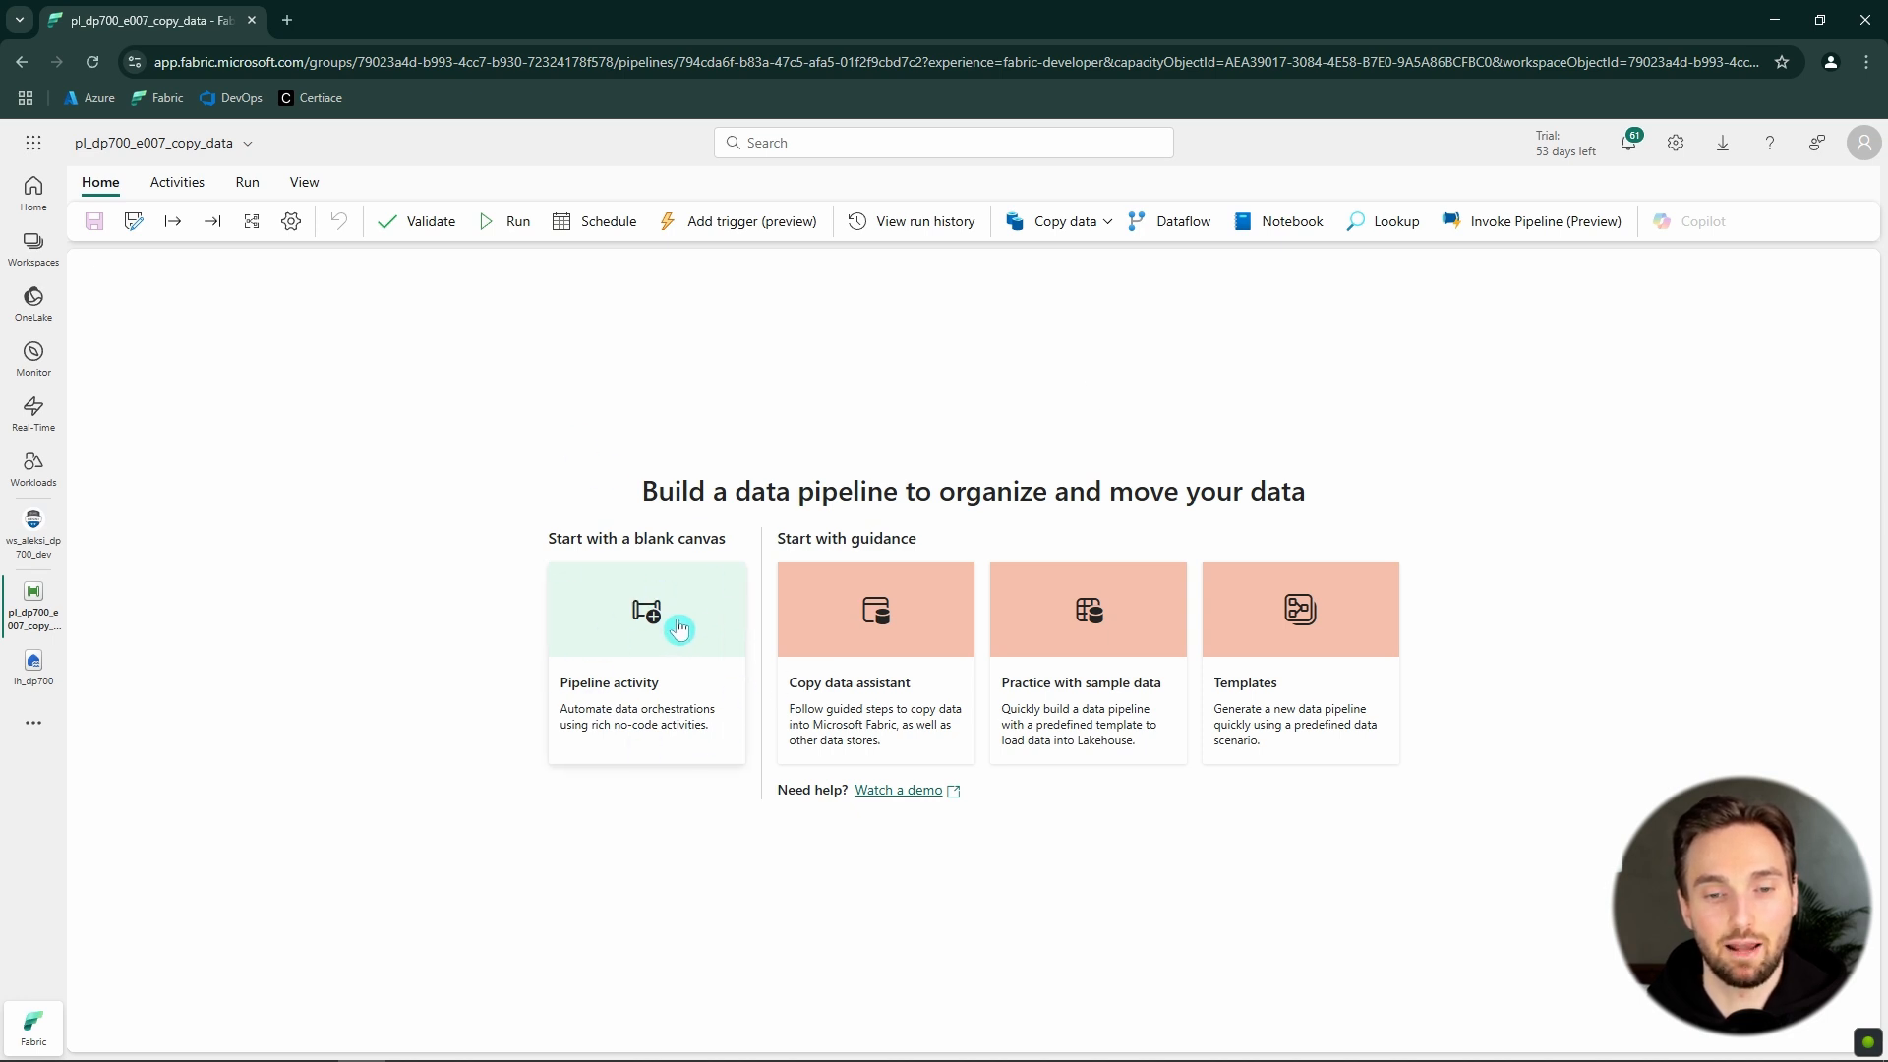
- Examine the guided start options and browse the available pipeline templates without choosing one
drag(780, 546, 1514, 690)
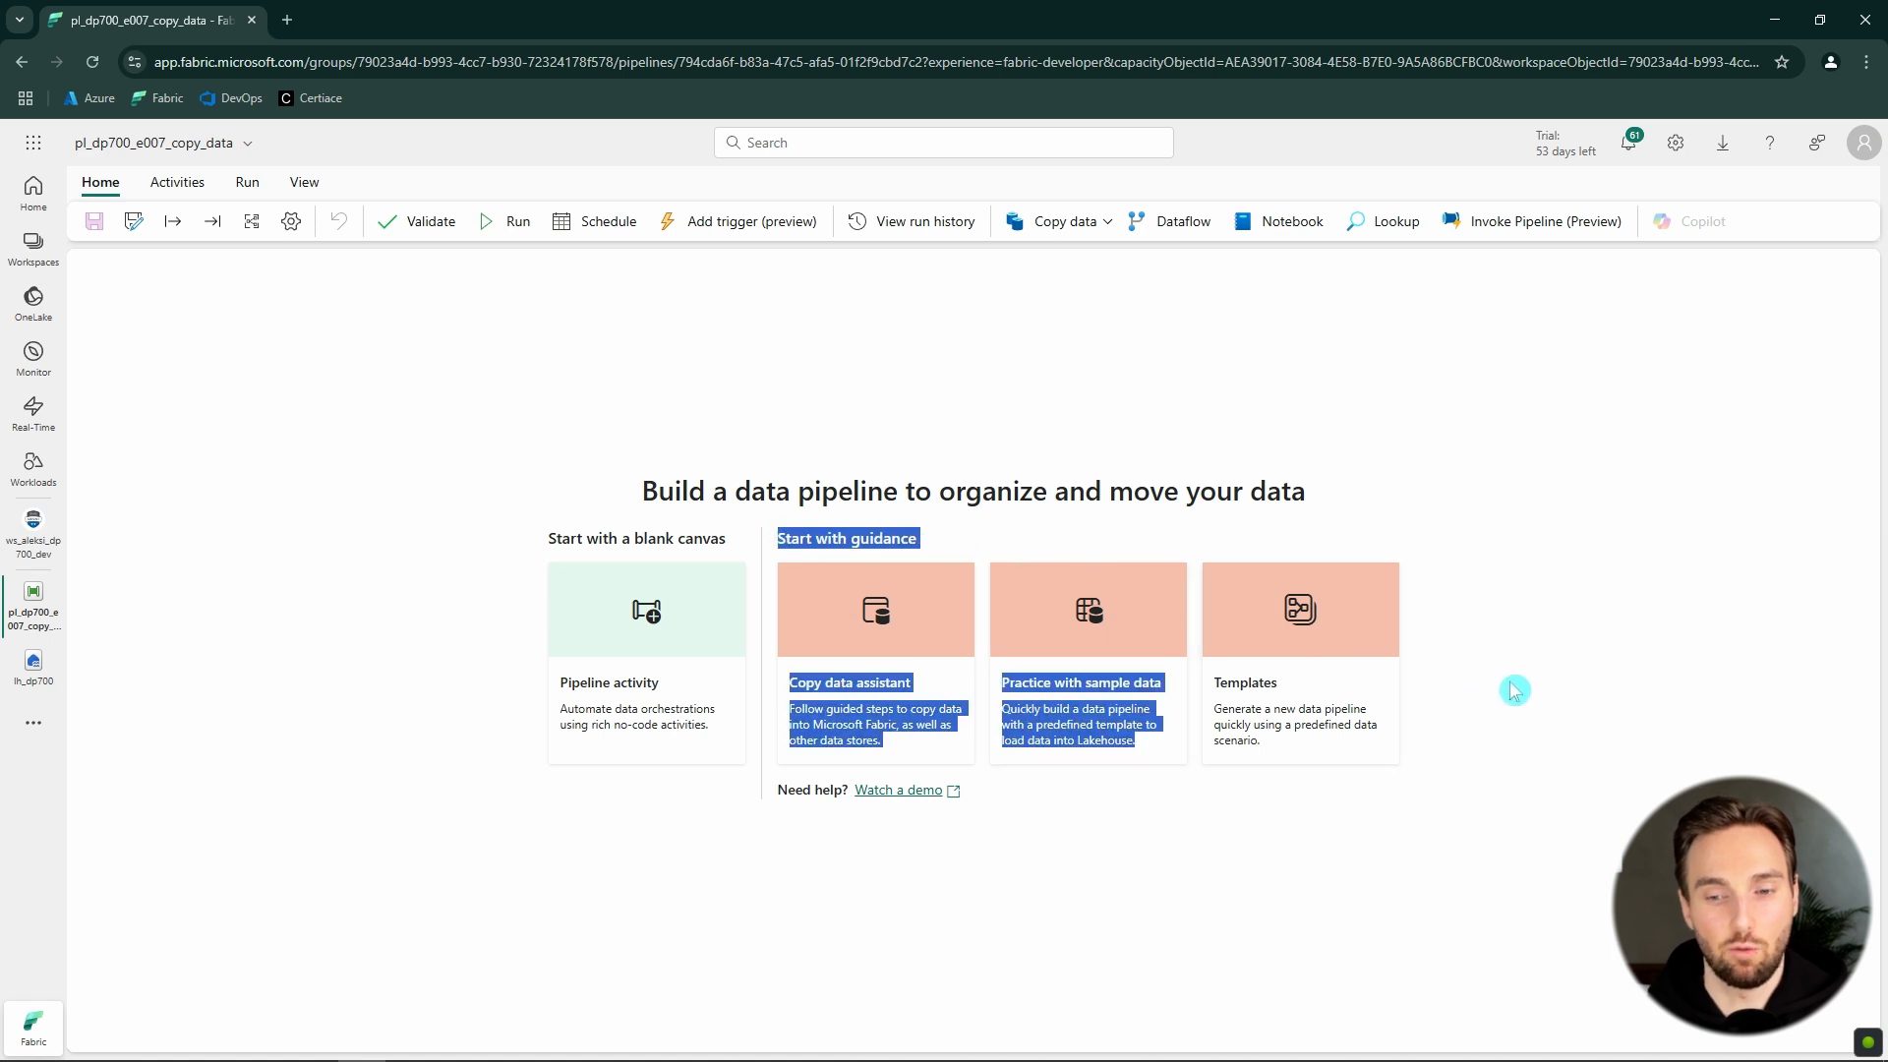
click(1470, 536)
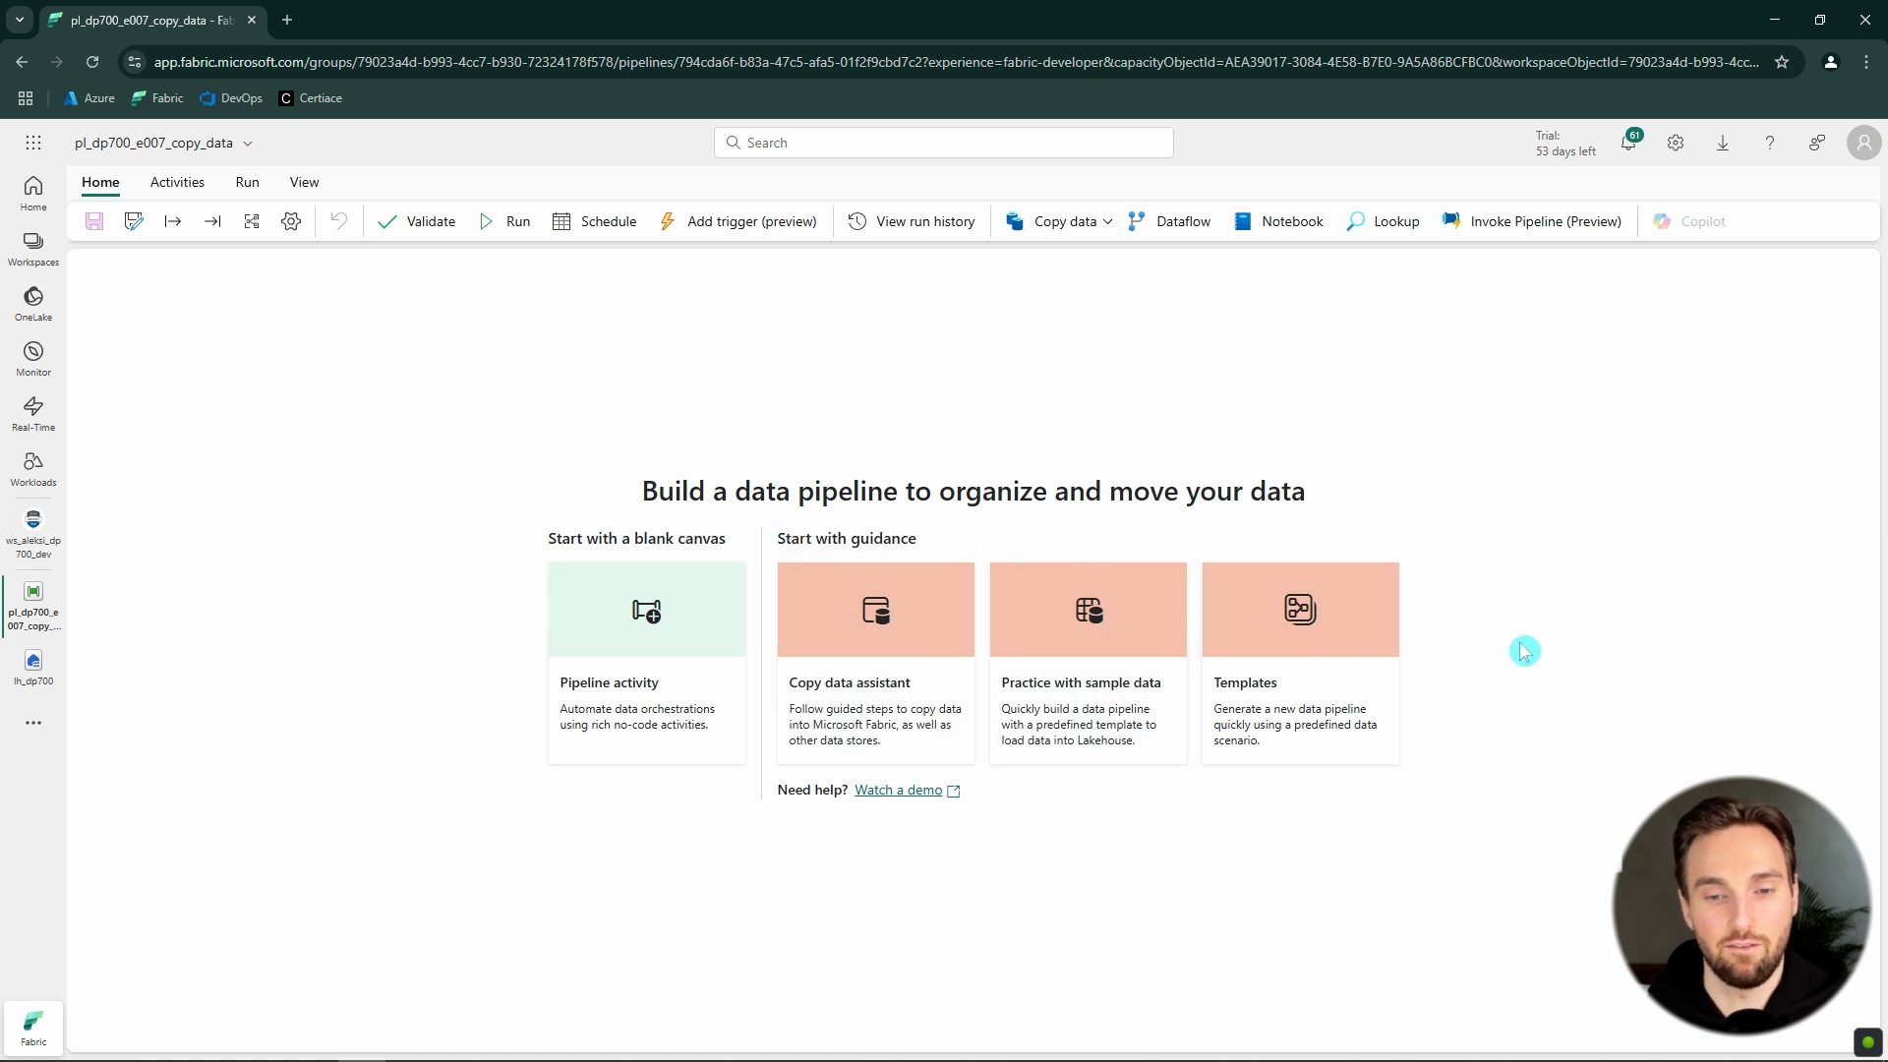
click(1315, 692)
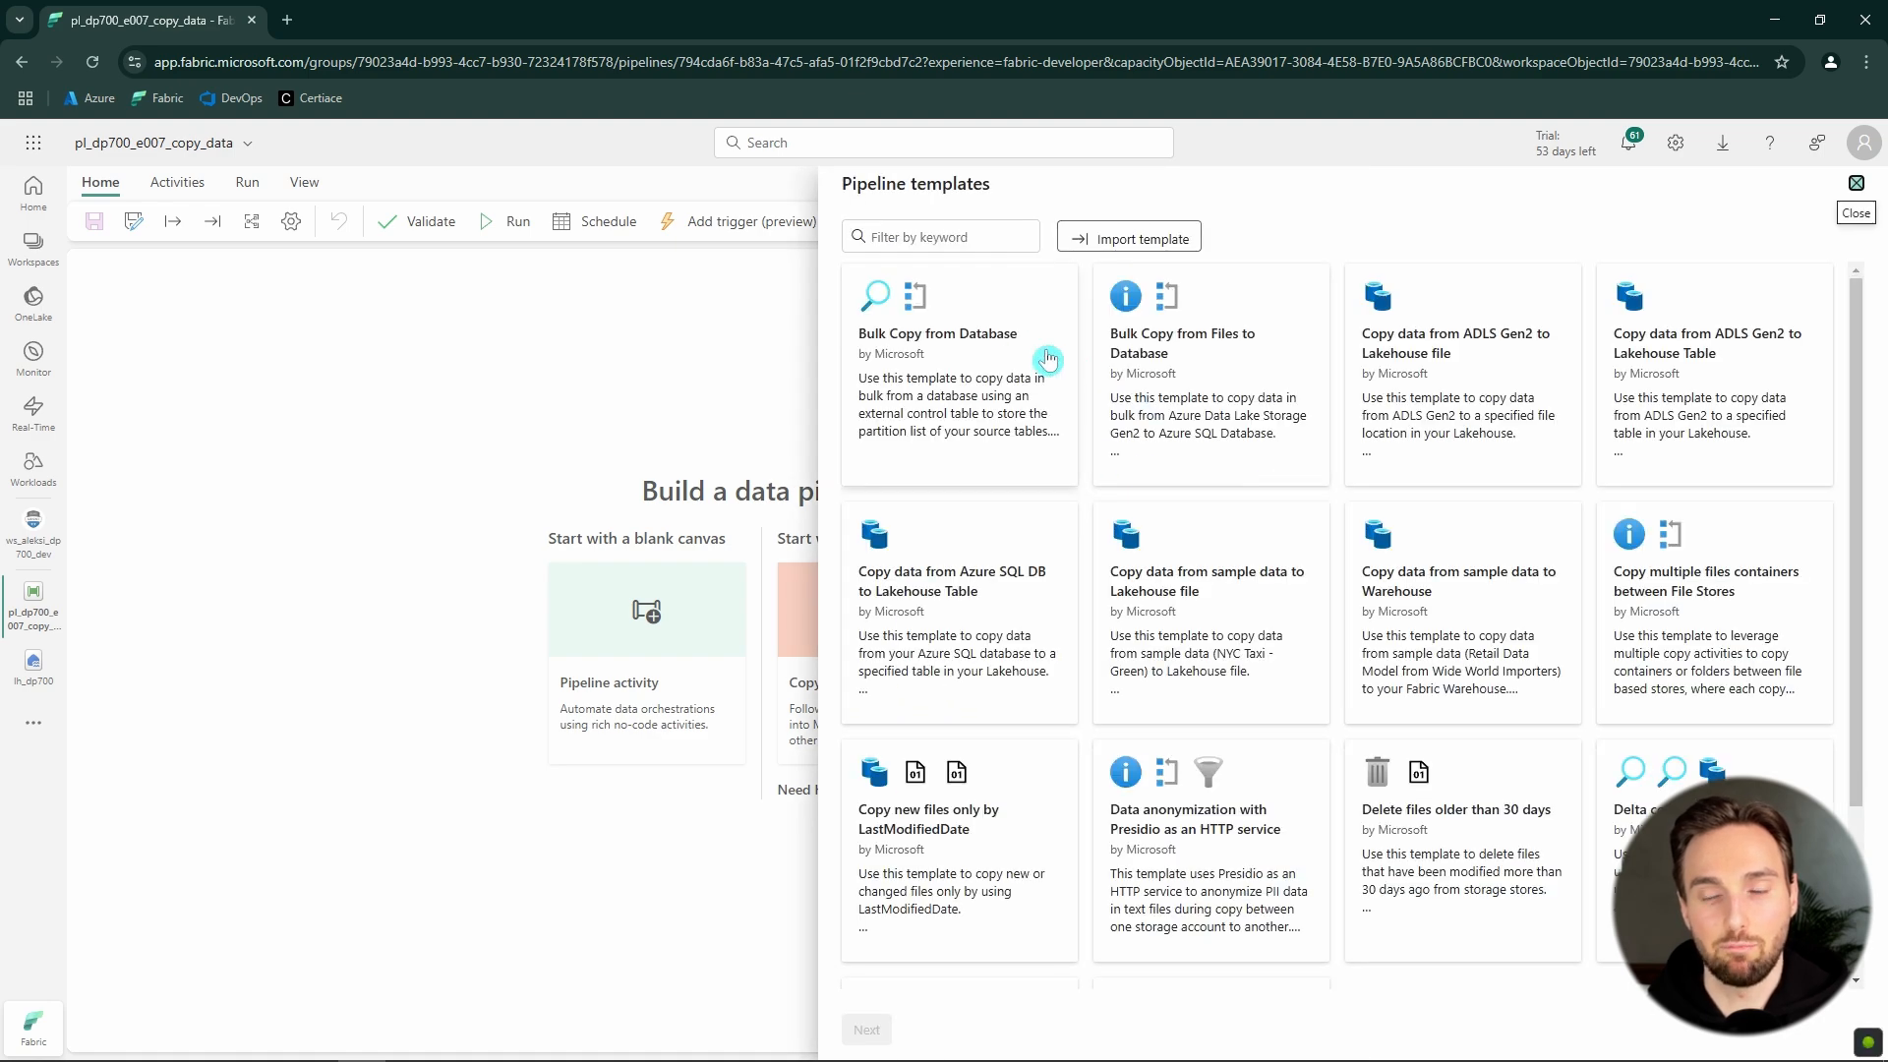
scroll(1672, 436, down, 2)
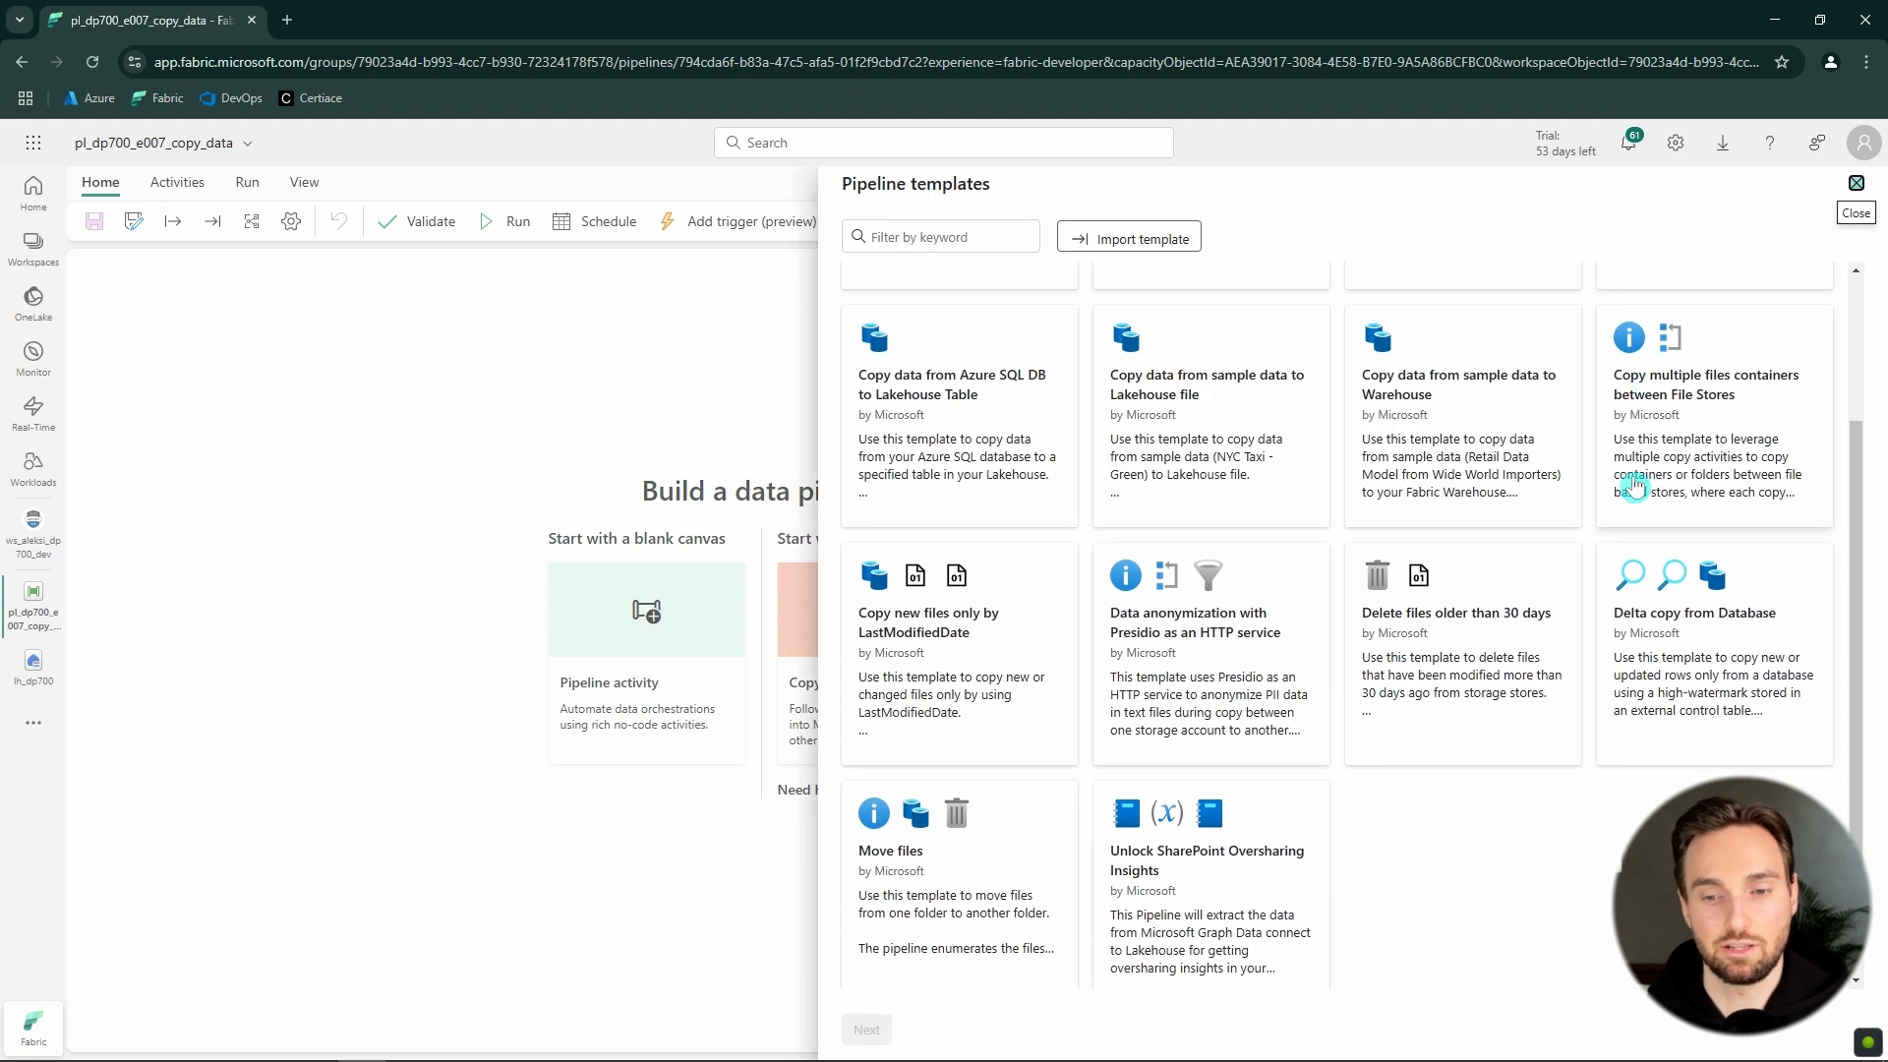
scroll(1602, 476, up, 2)
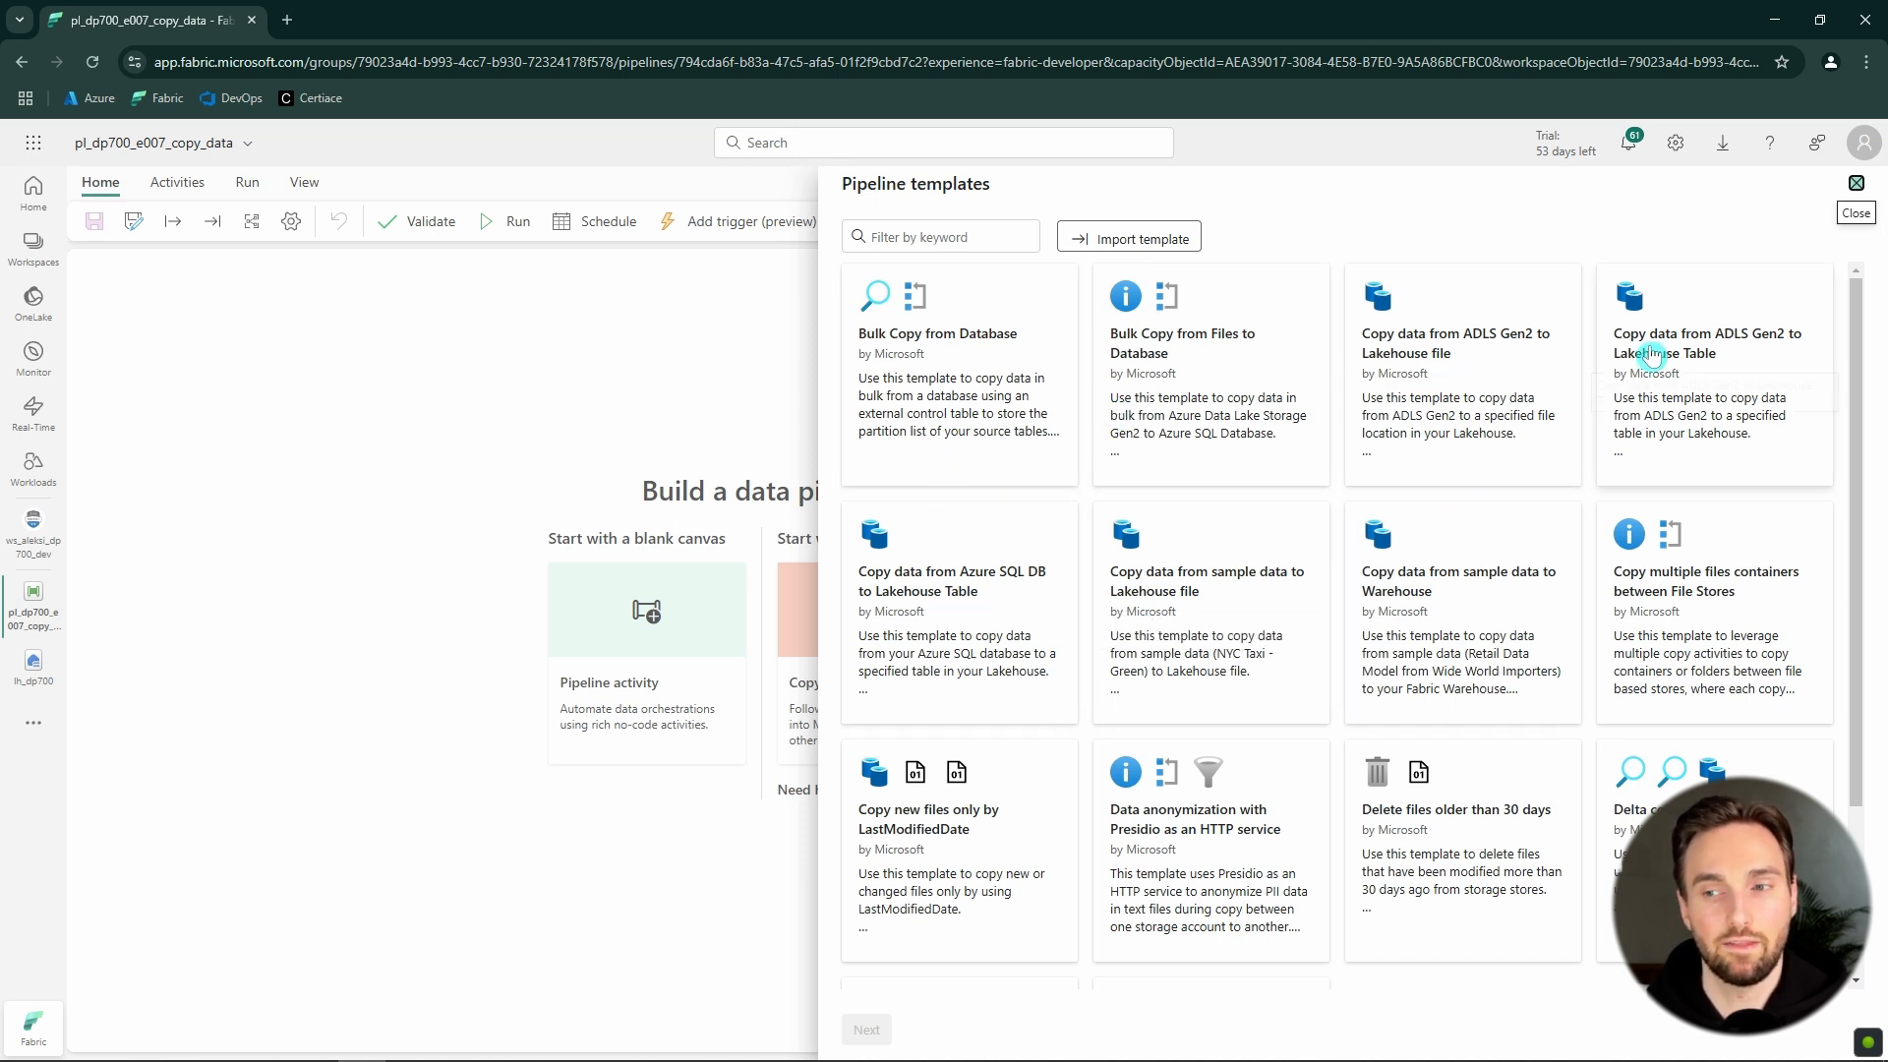
click(1854, 187)
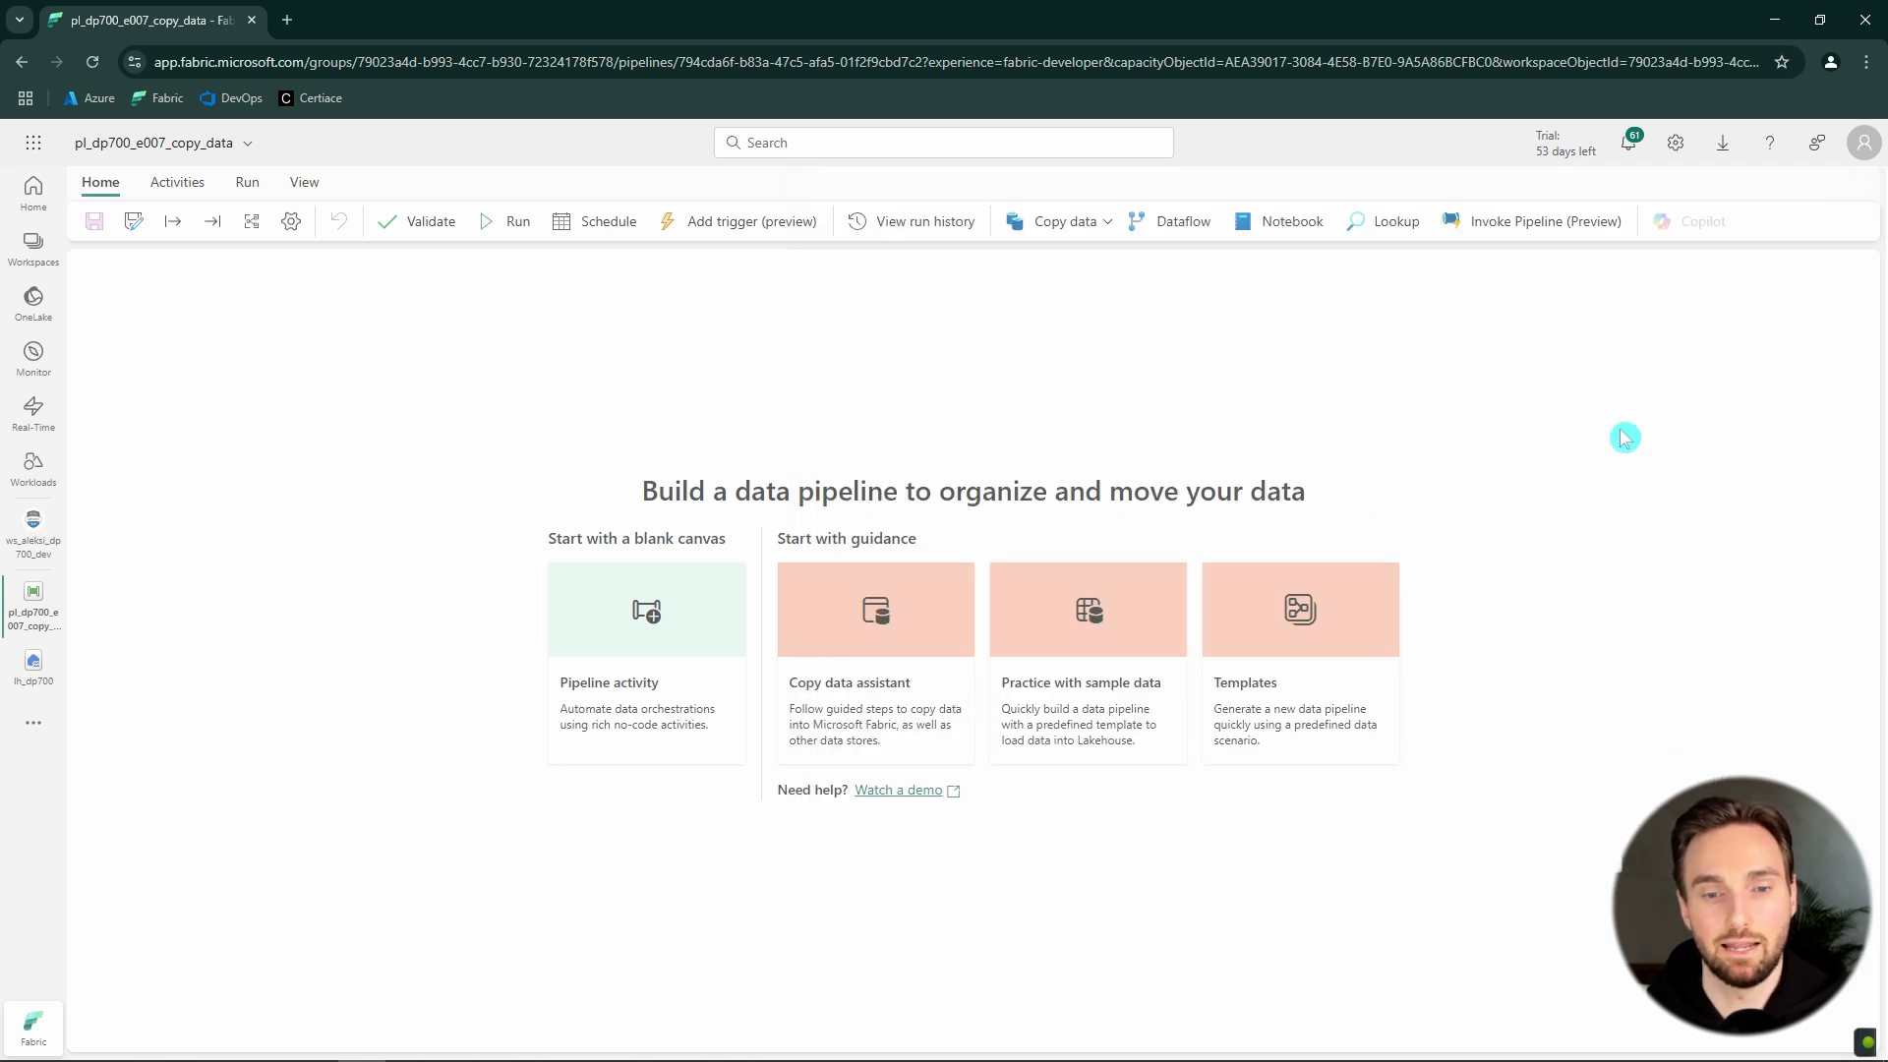
- Examine the stages and data sources in the Copy data assistant, and cancel it without configuring a copy
click(1089, 644)
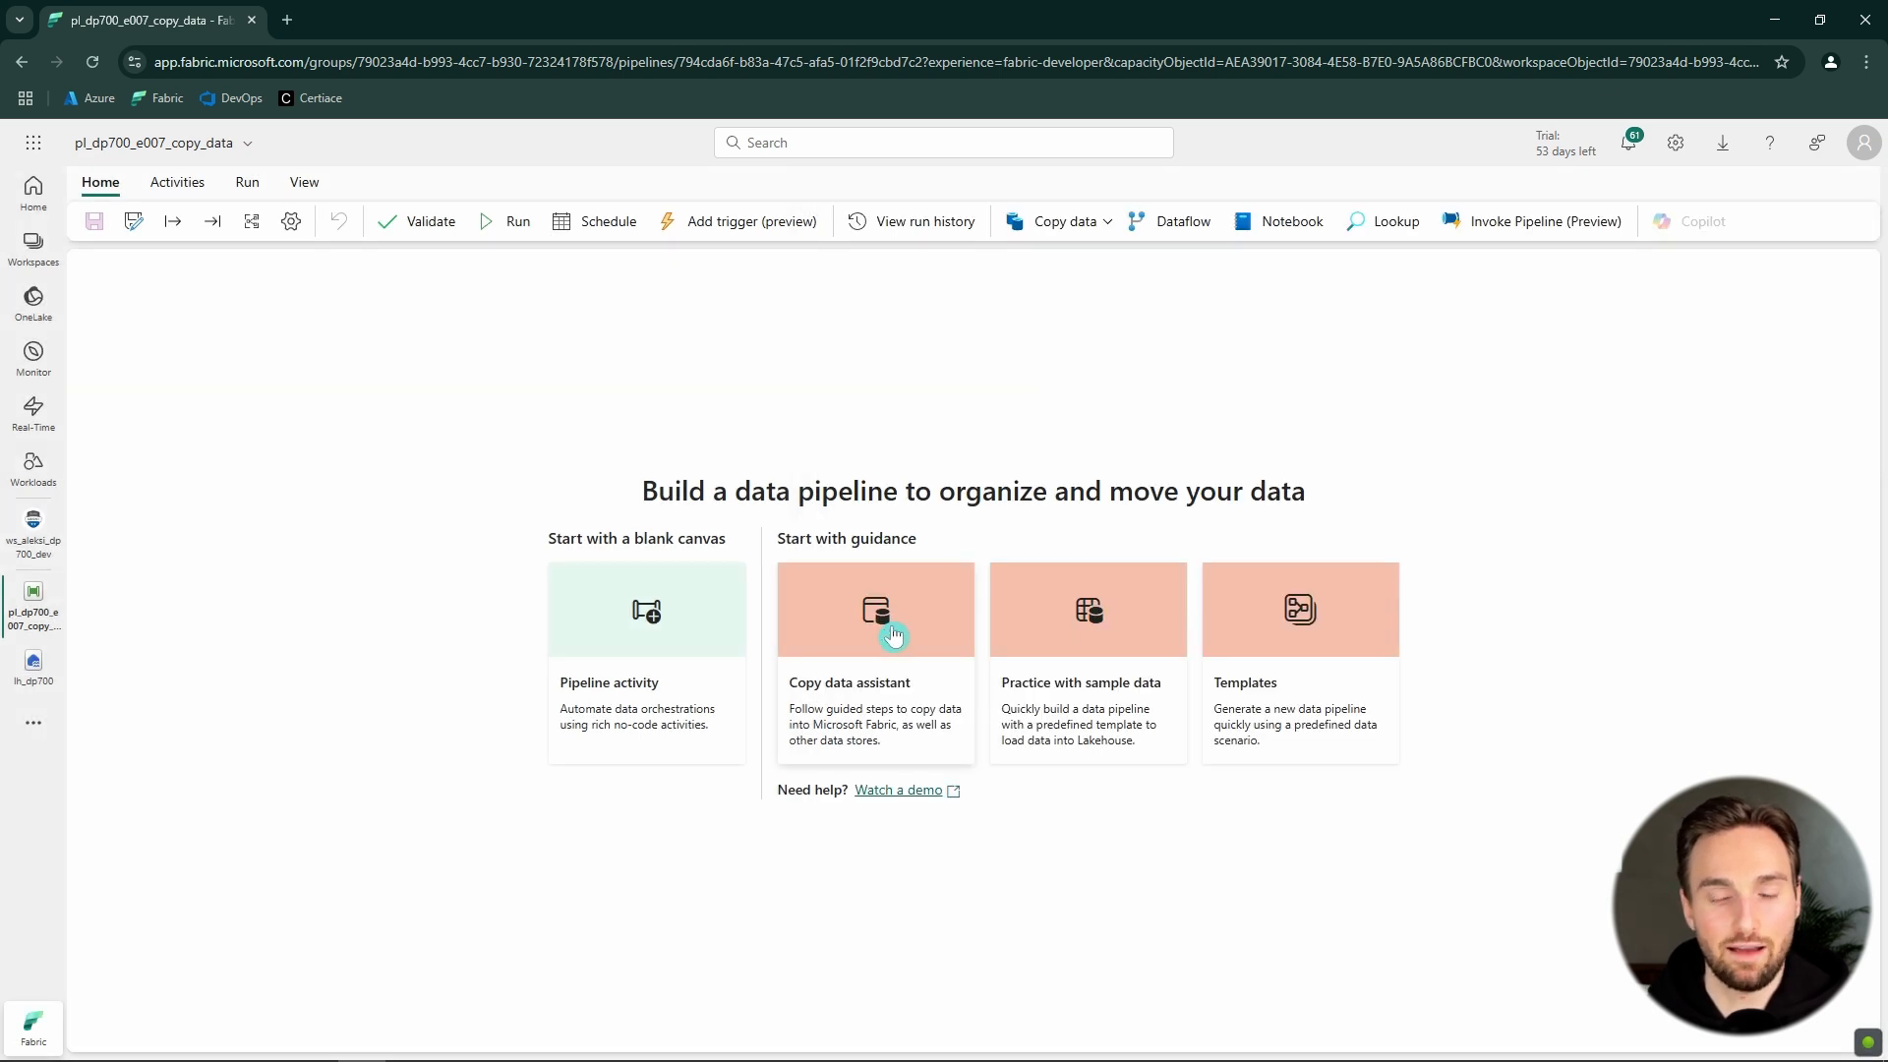
click(893, 637)
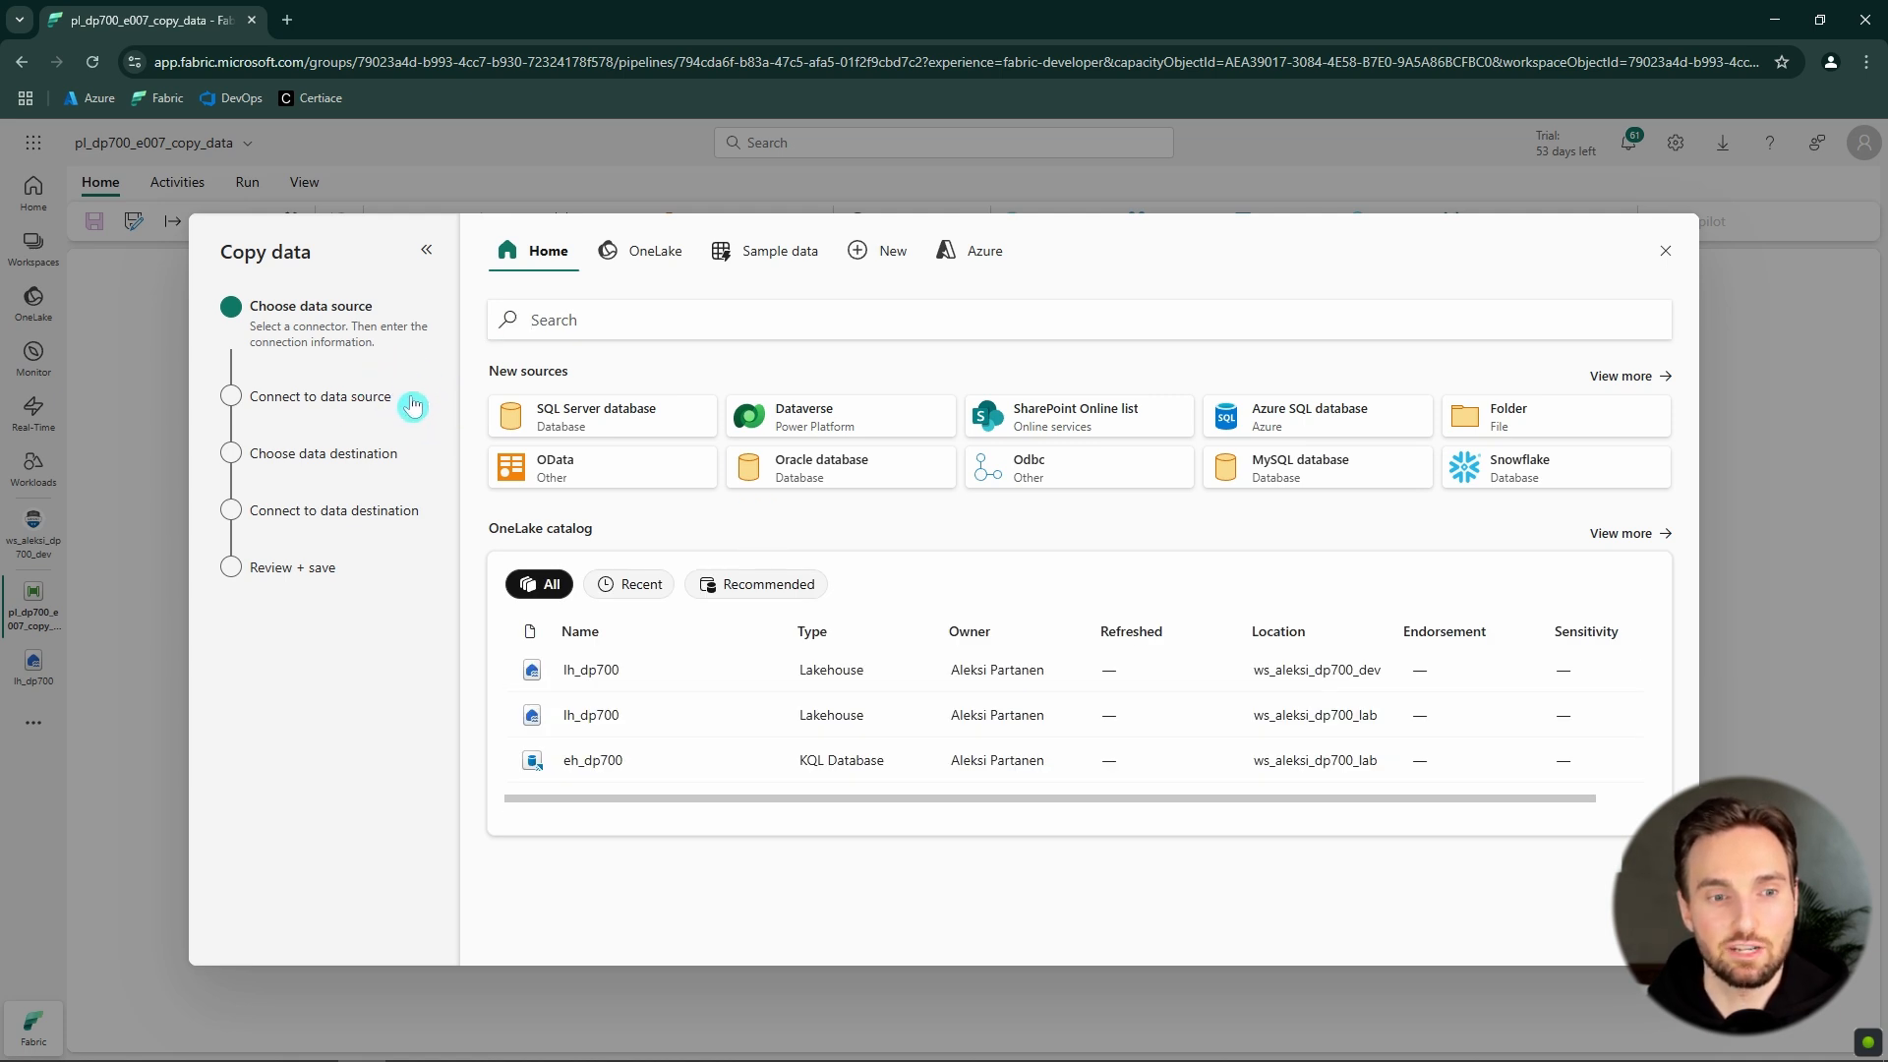
drag(413, 406, 385, 460)
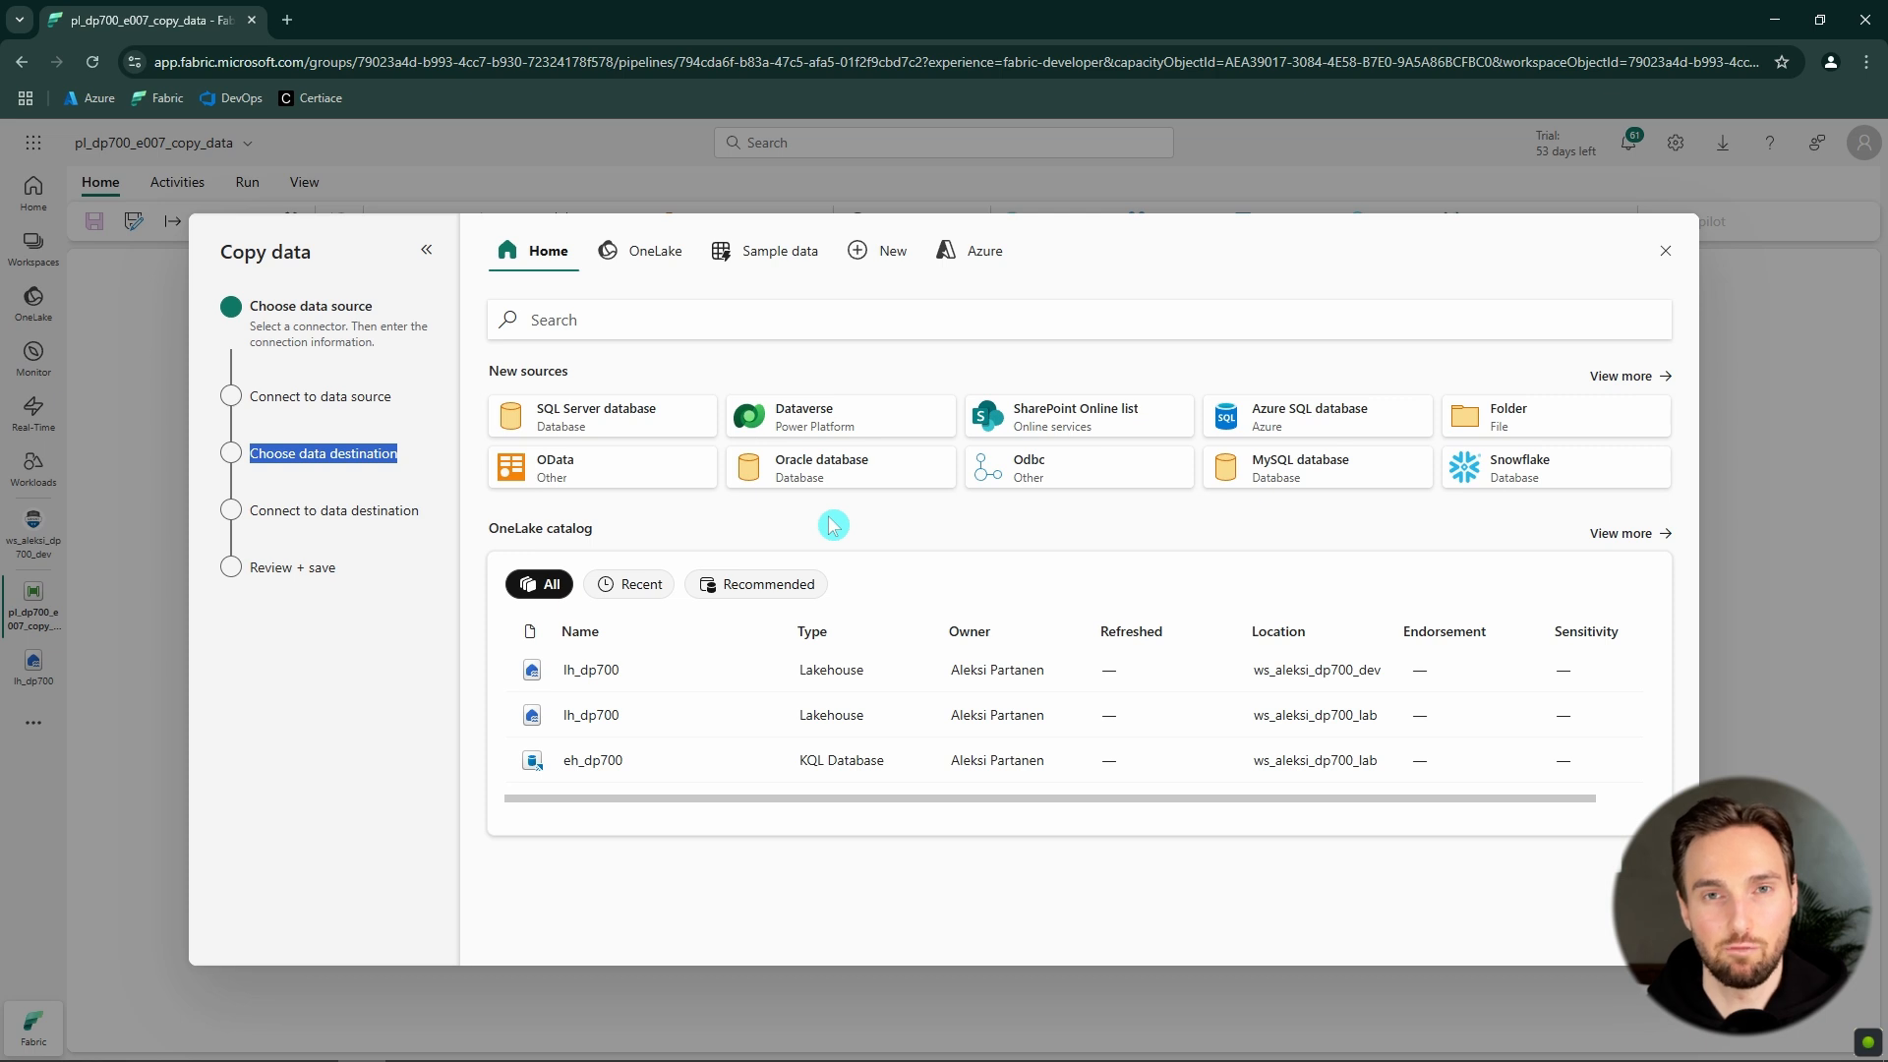
click(1665, 258)
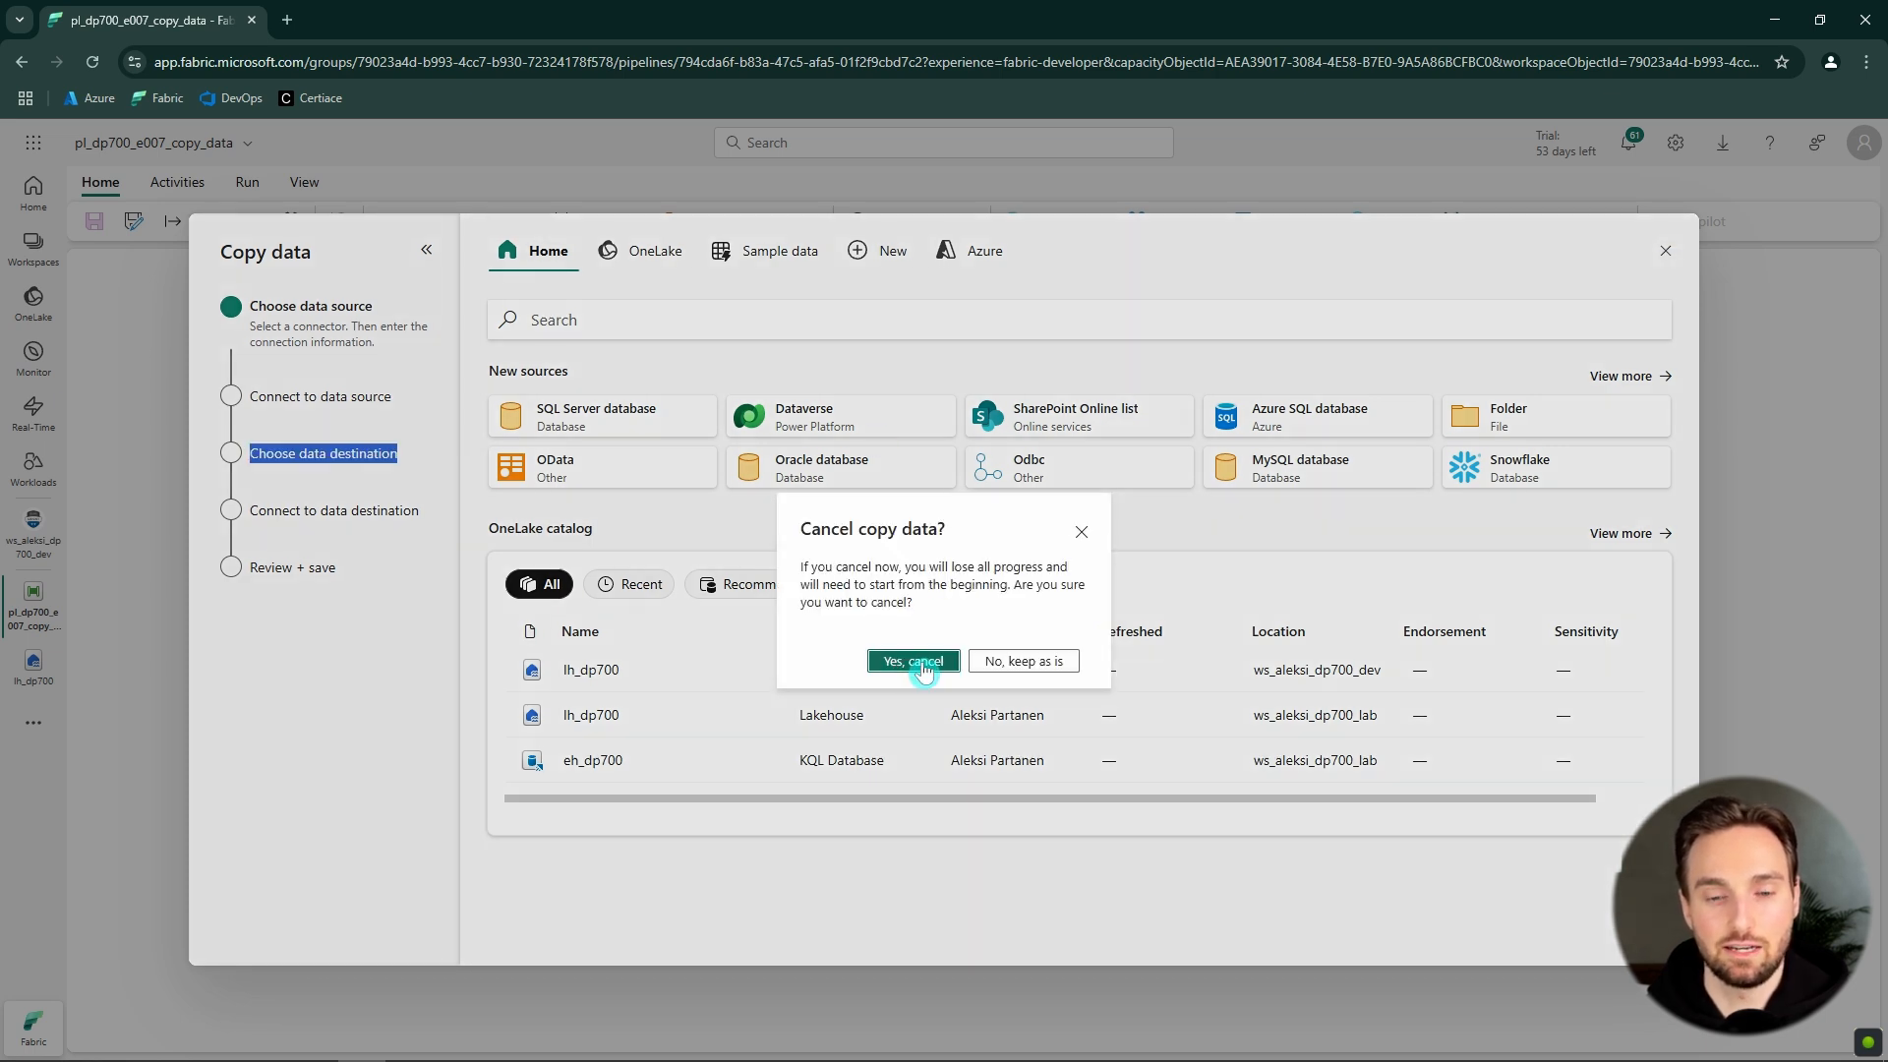
click(912, 659)
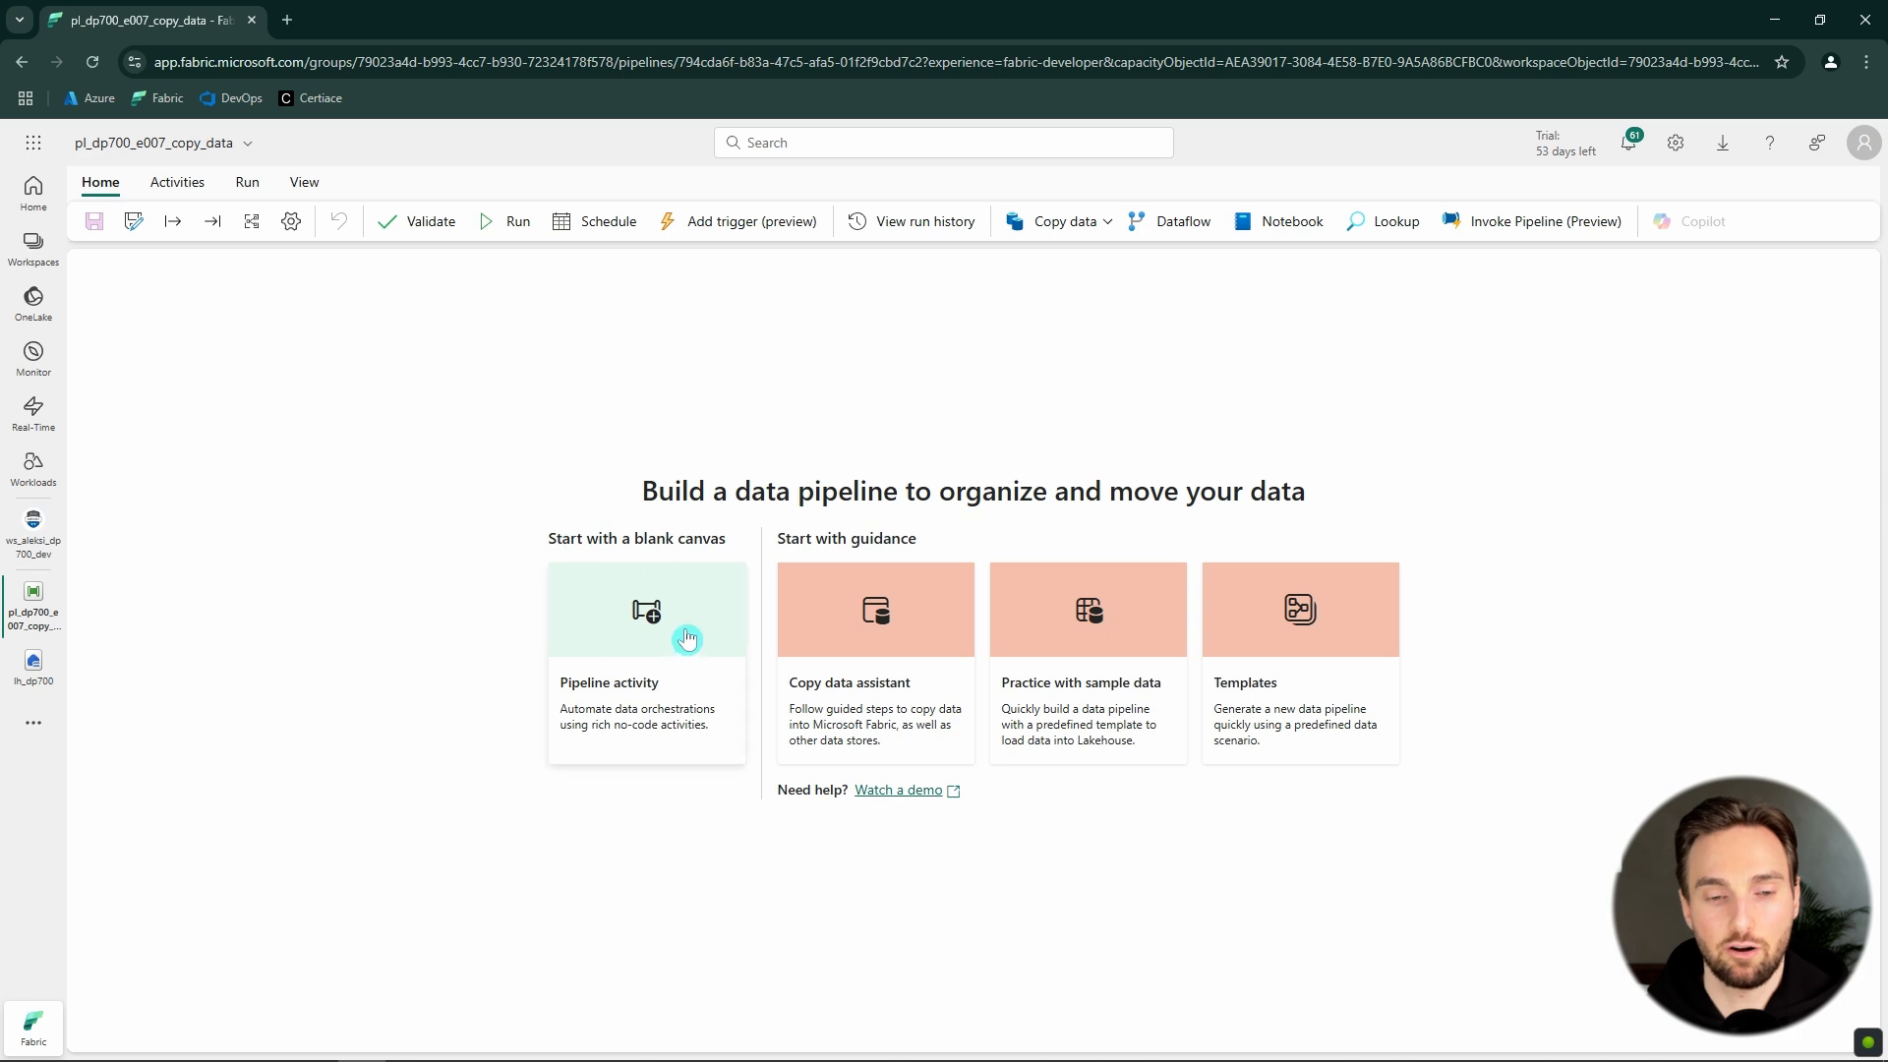
- Add a Copy data activity to the blank pipeline canvas, move it inward from the canvas edge and deselect it
click(686, 629)
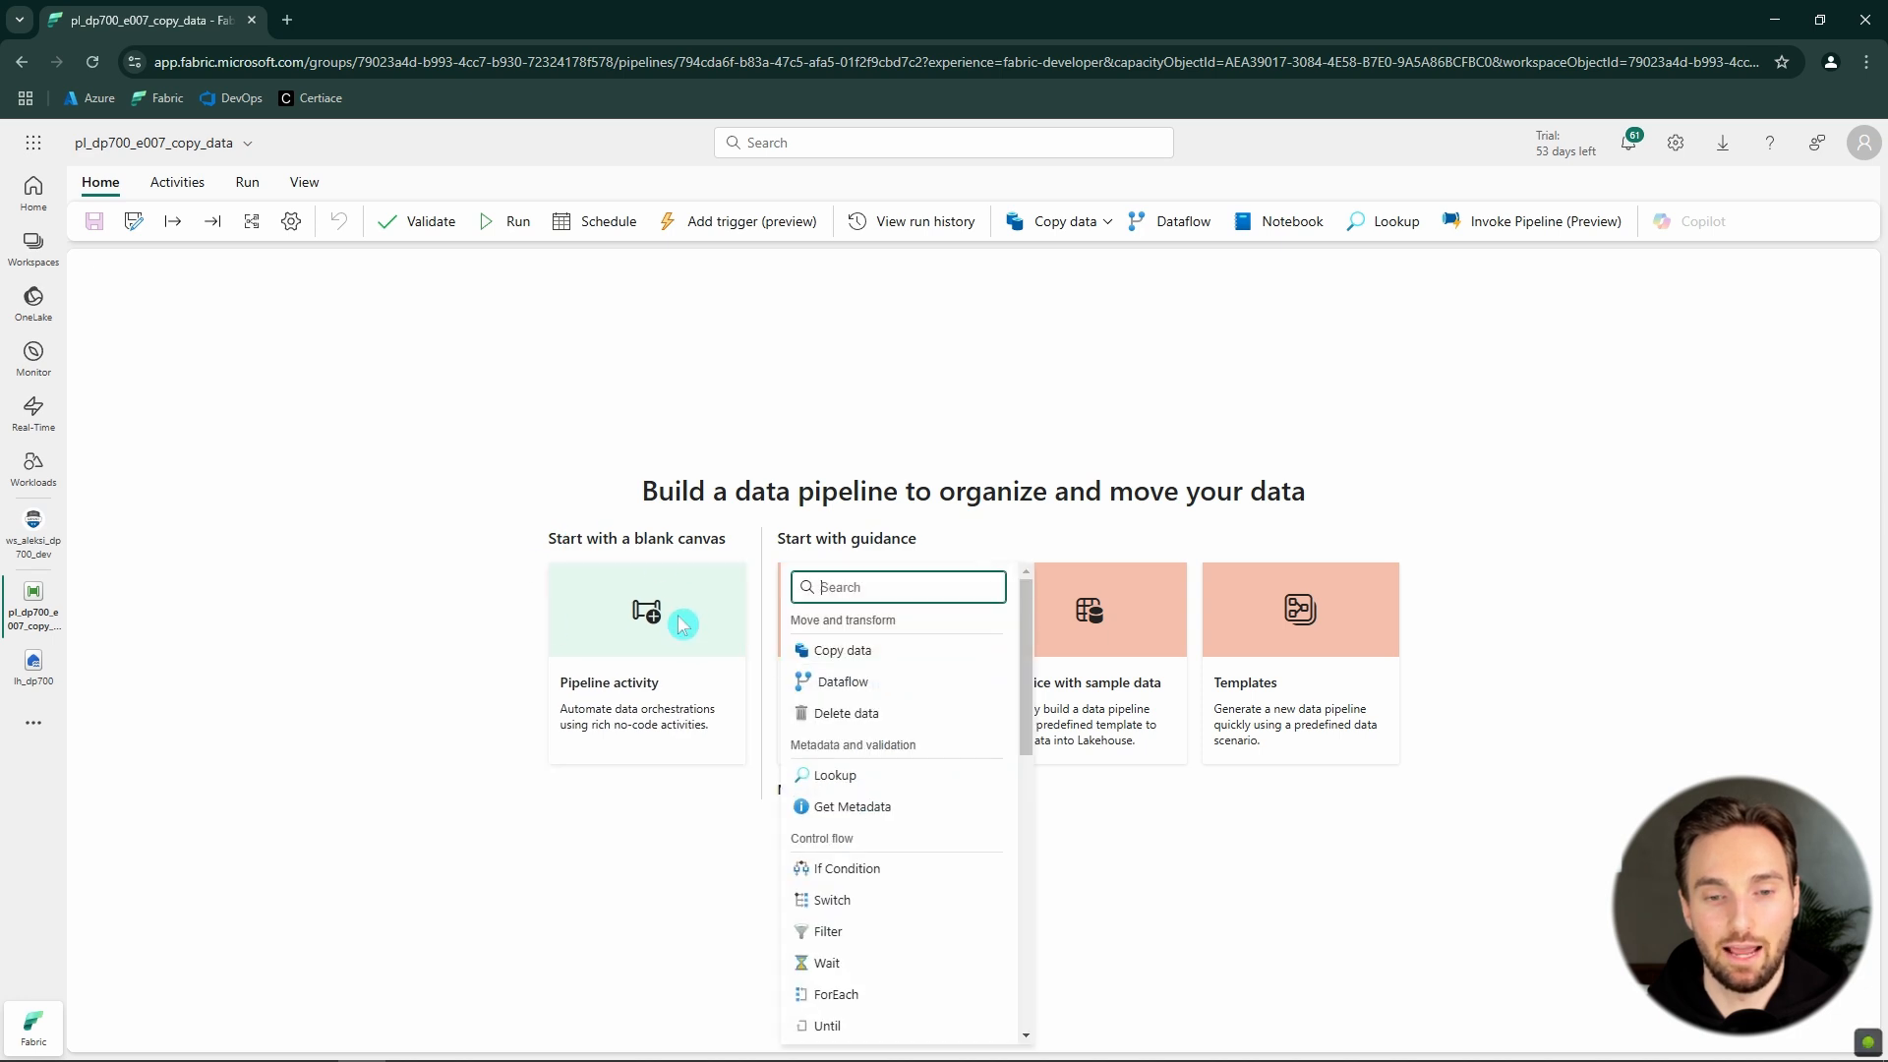
click(864, 653)
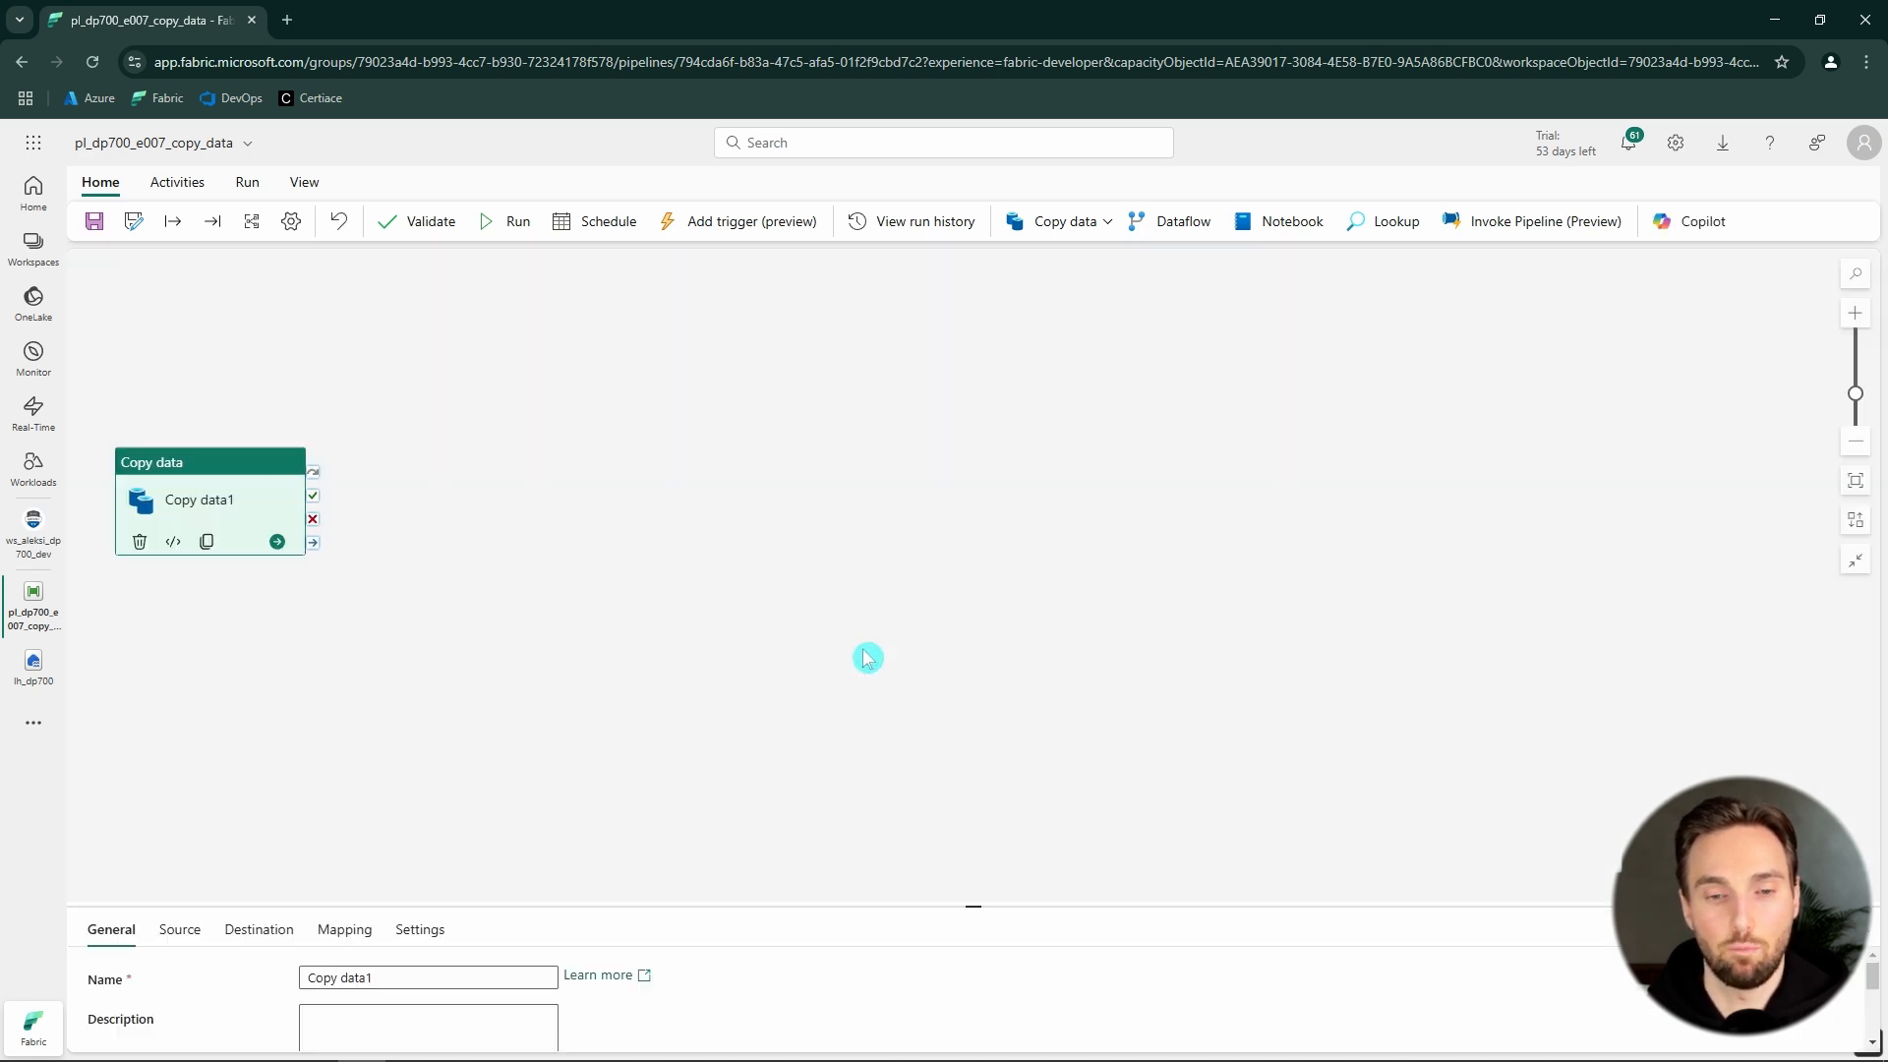
drag(186, 493, 561, 433)
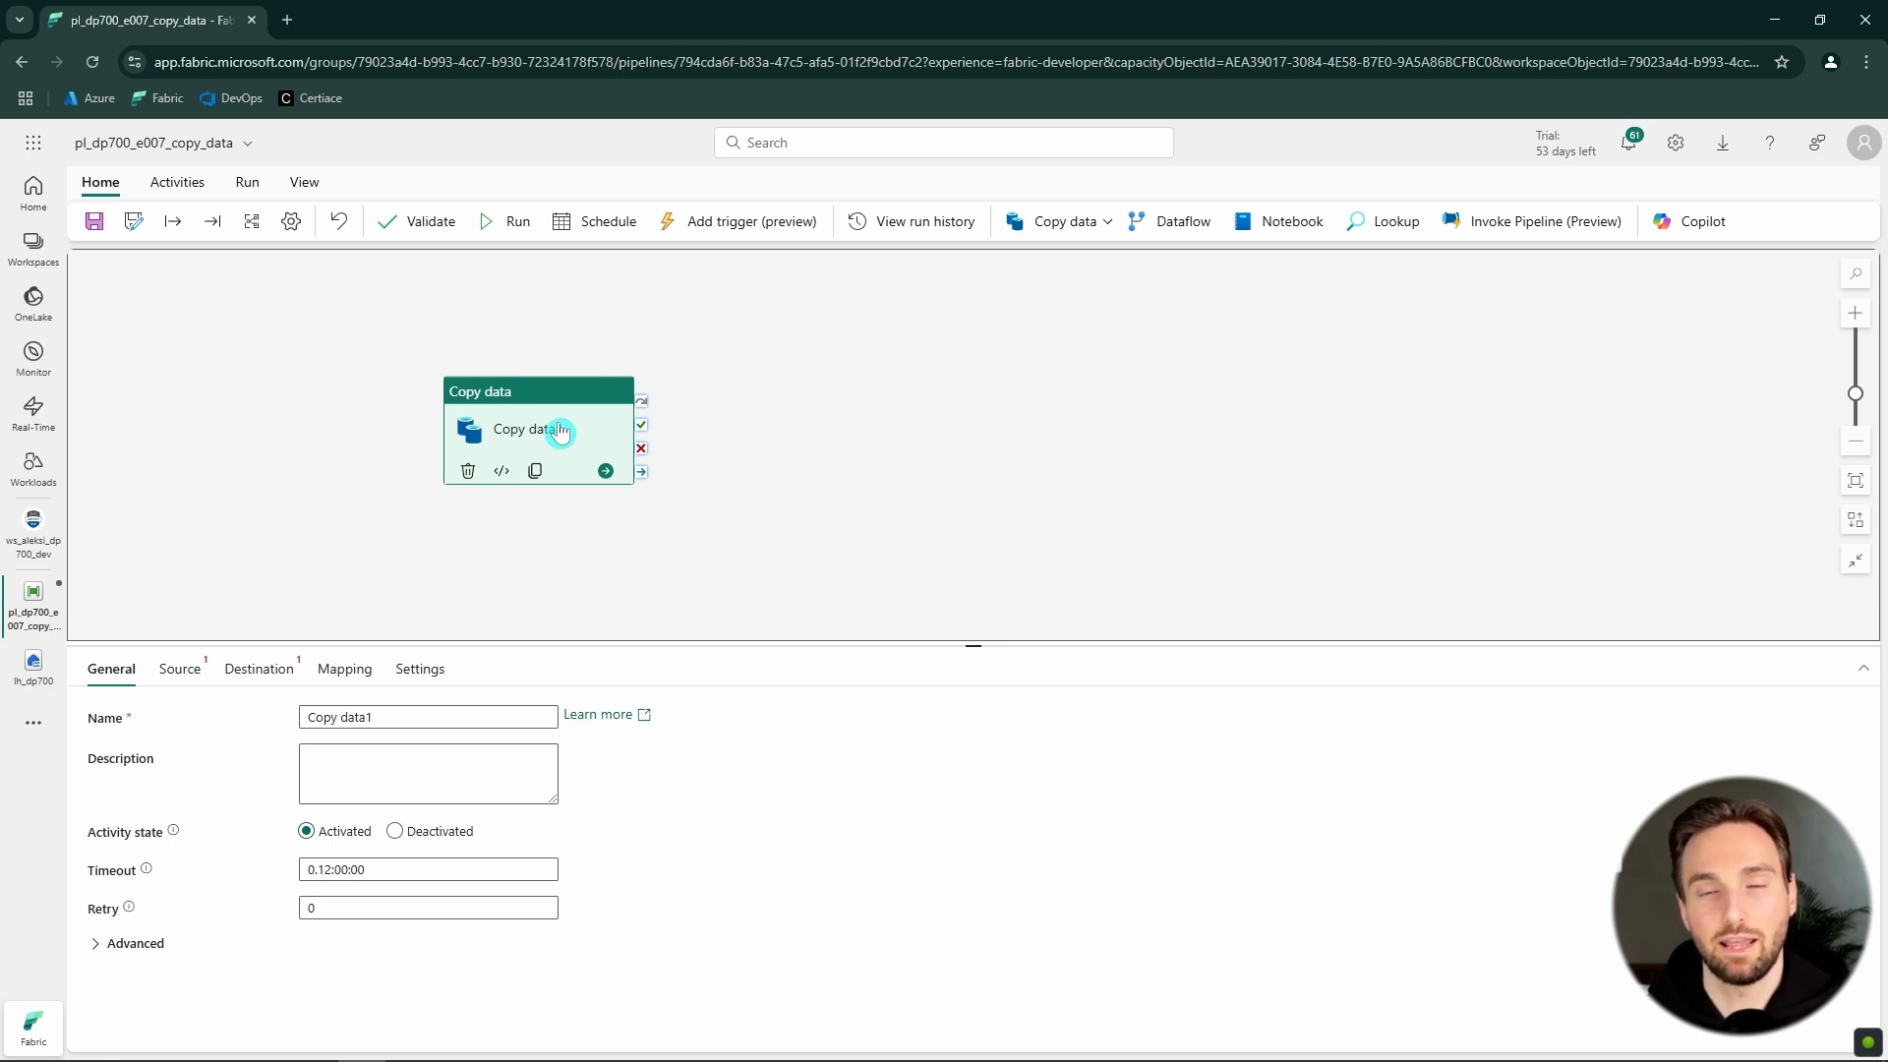
click(787, 396)
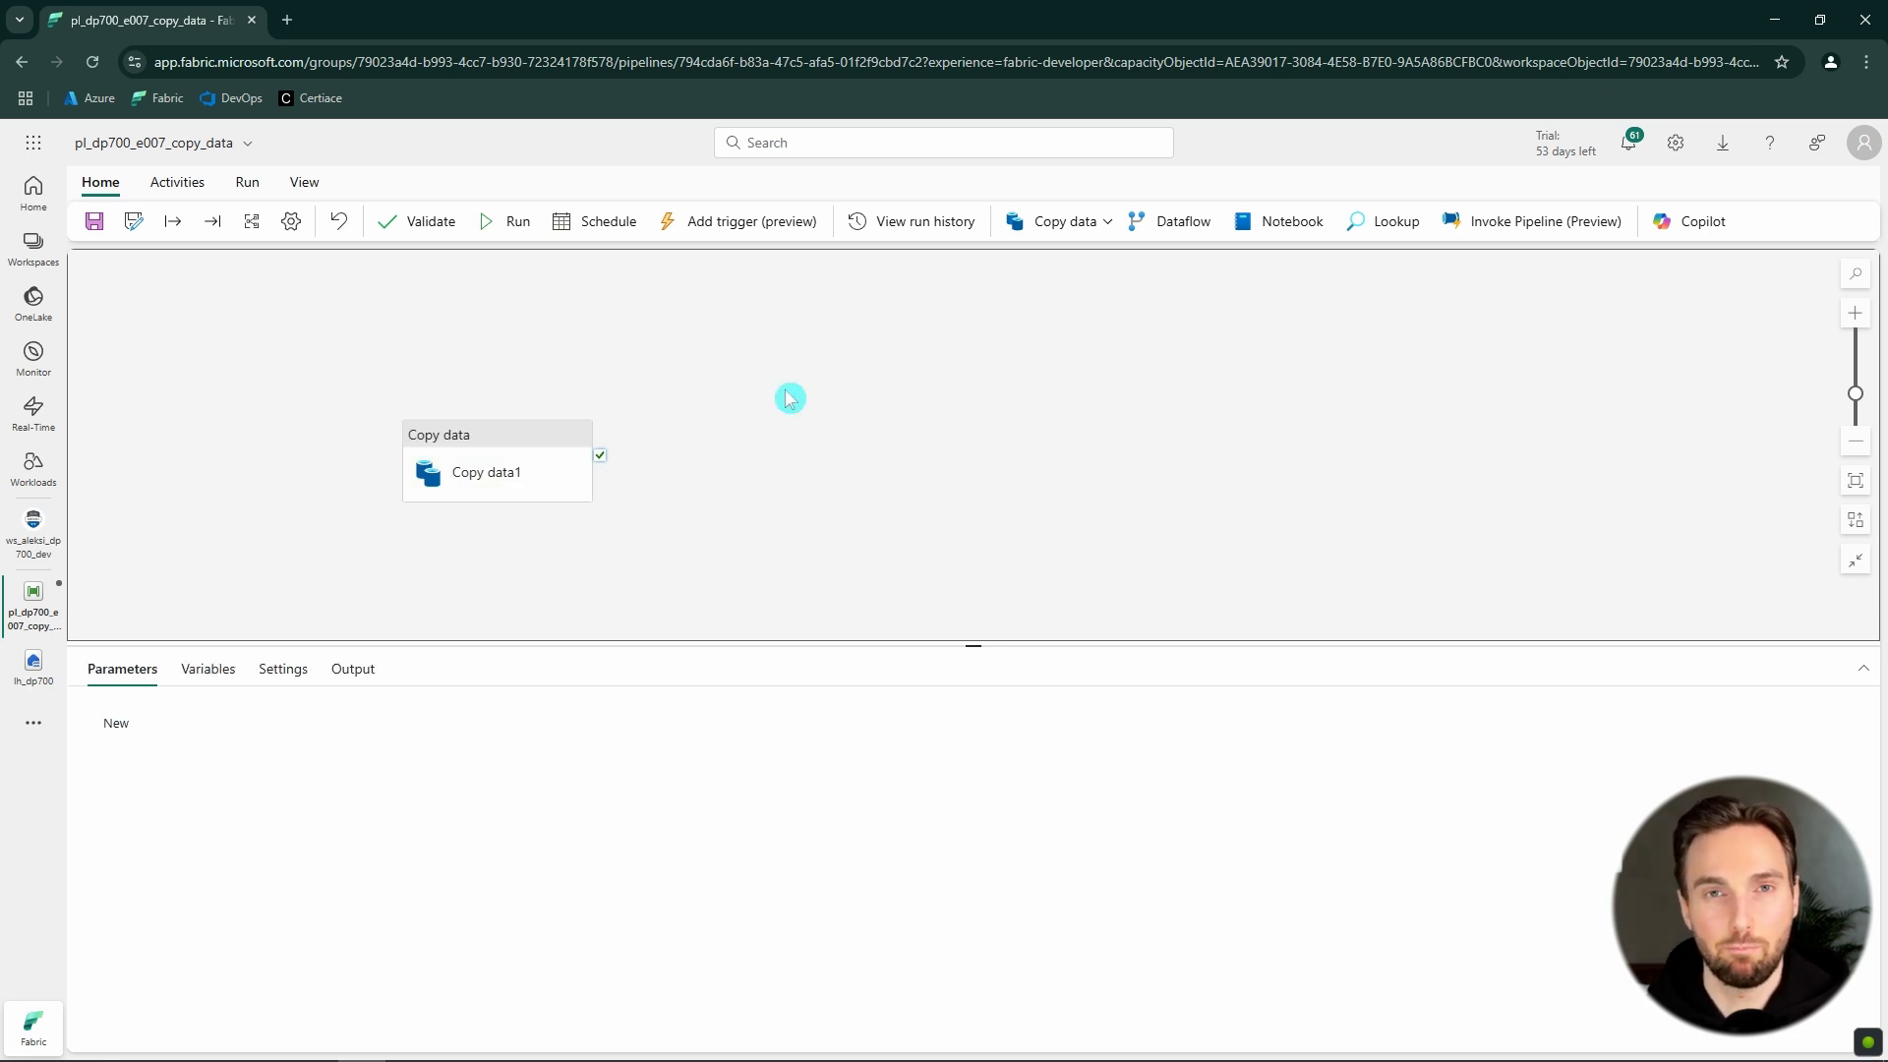
click(473, 393)
drag(580, 432, 502, 453)
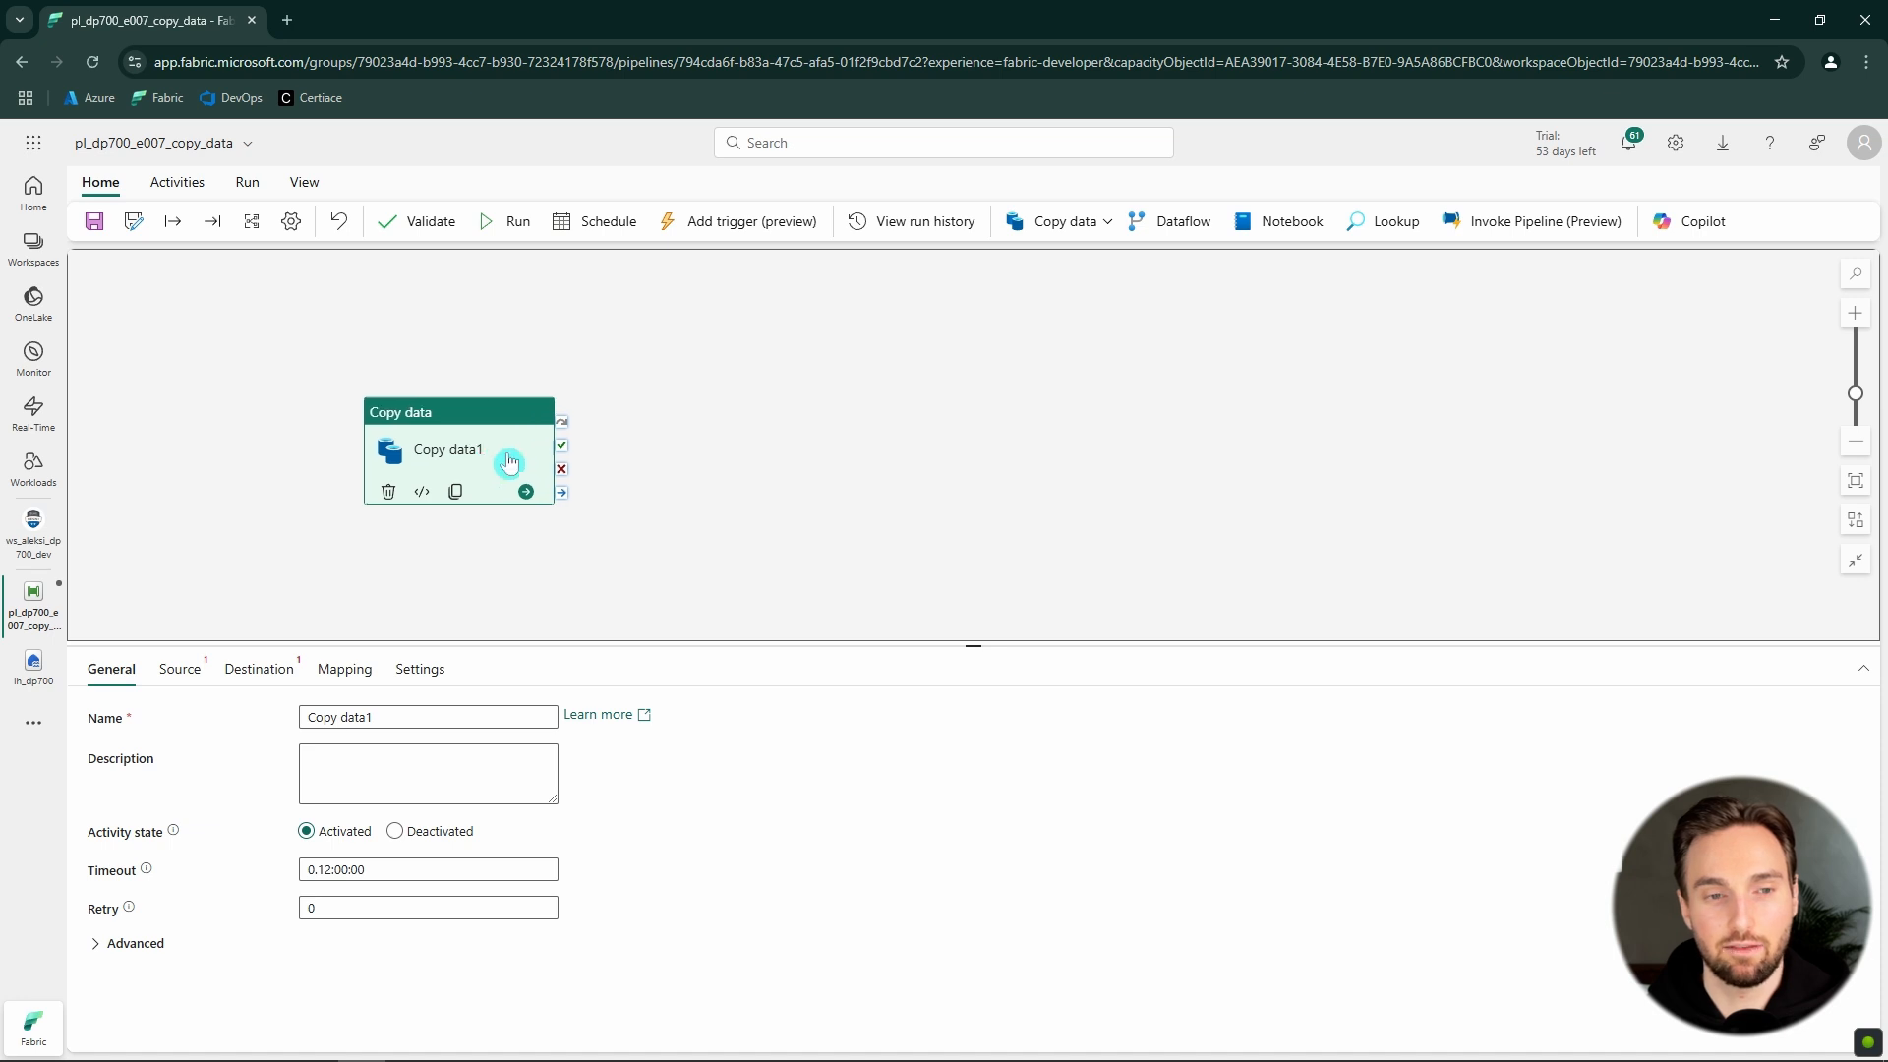
click(1086, 372)
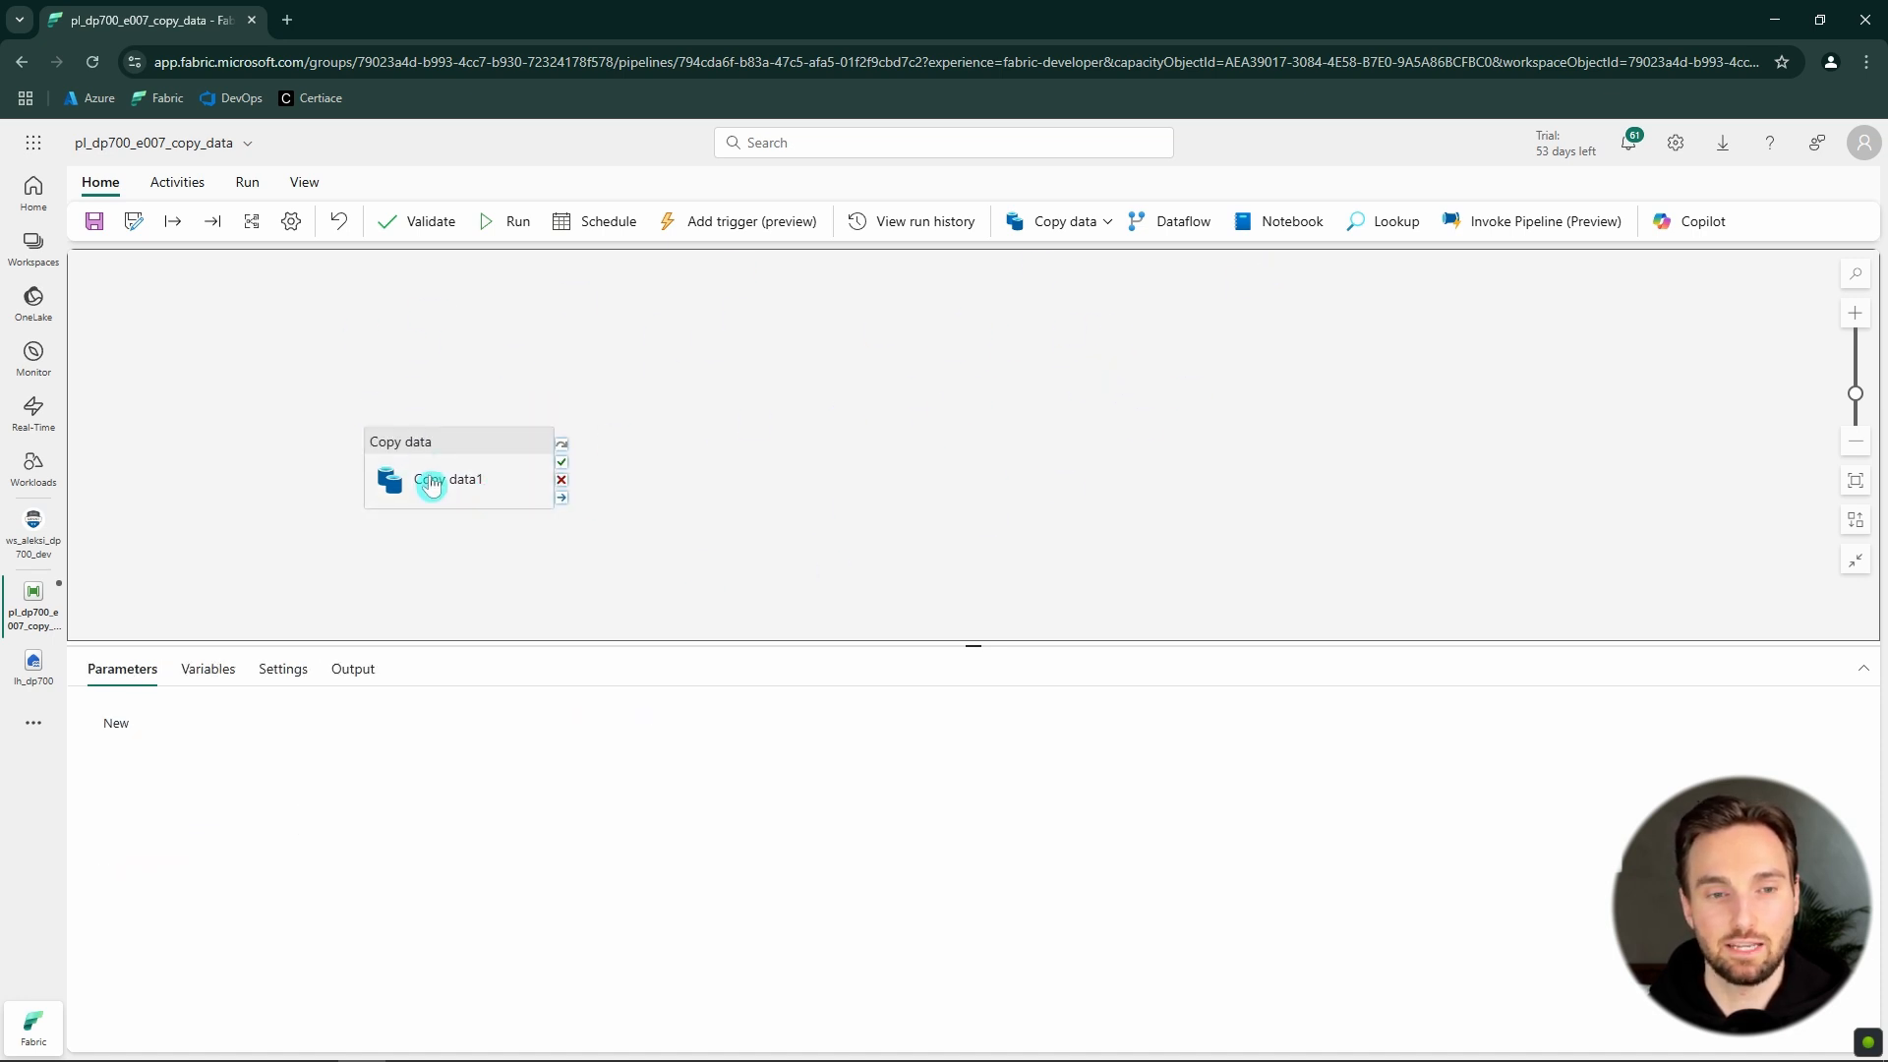
drag(479, 464, 423, 398)
click(823, 403)
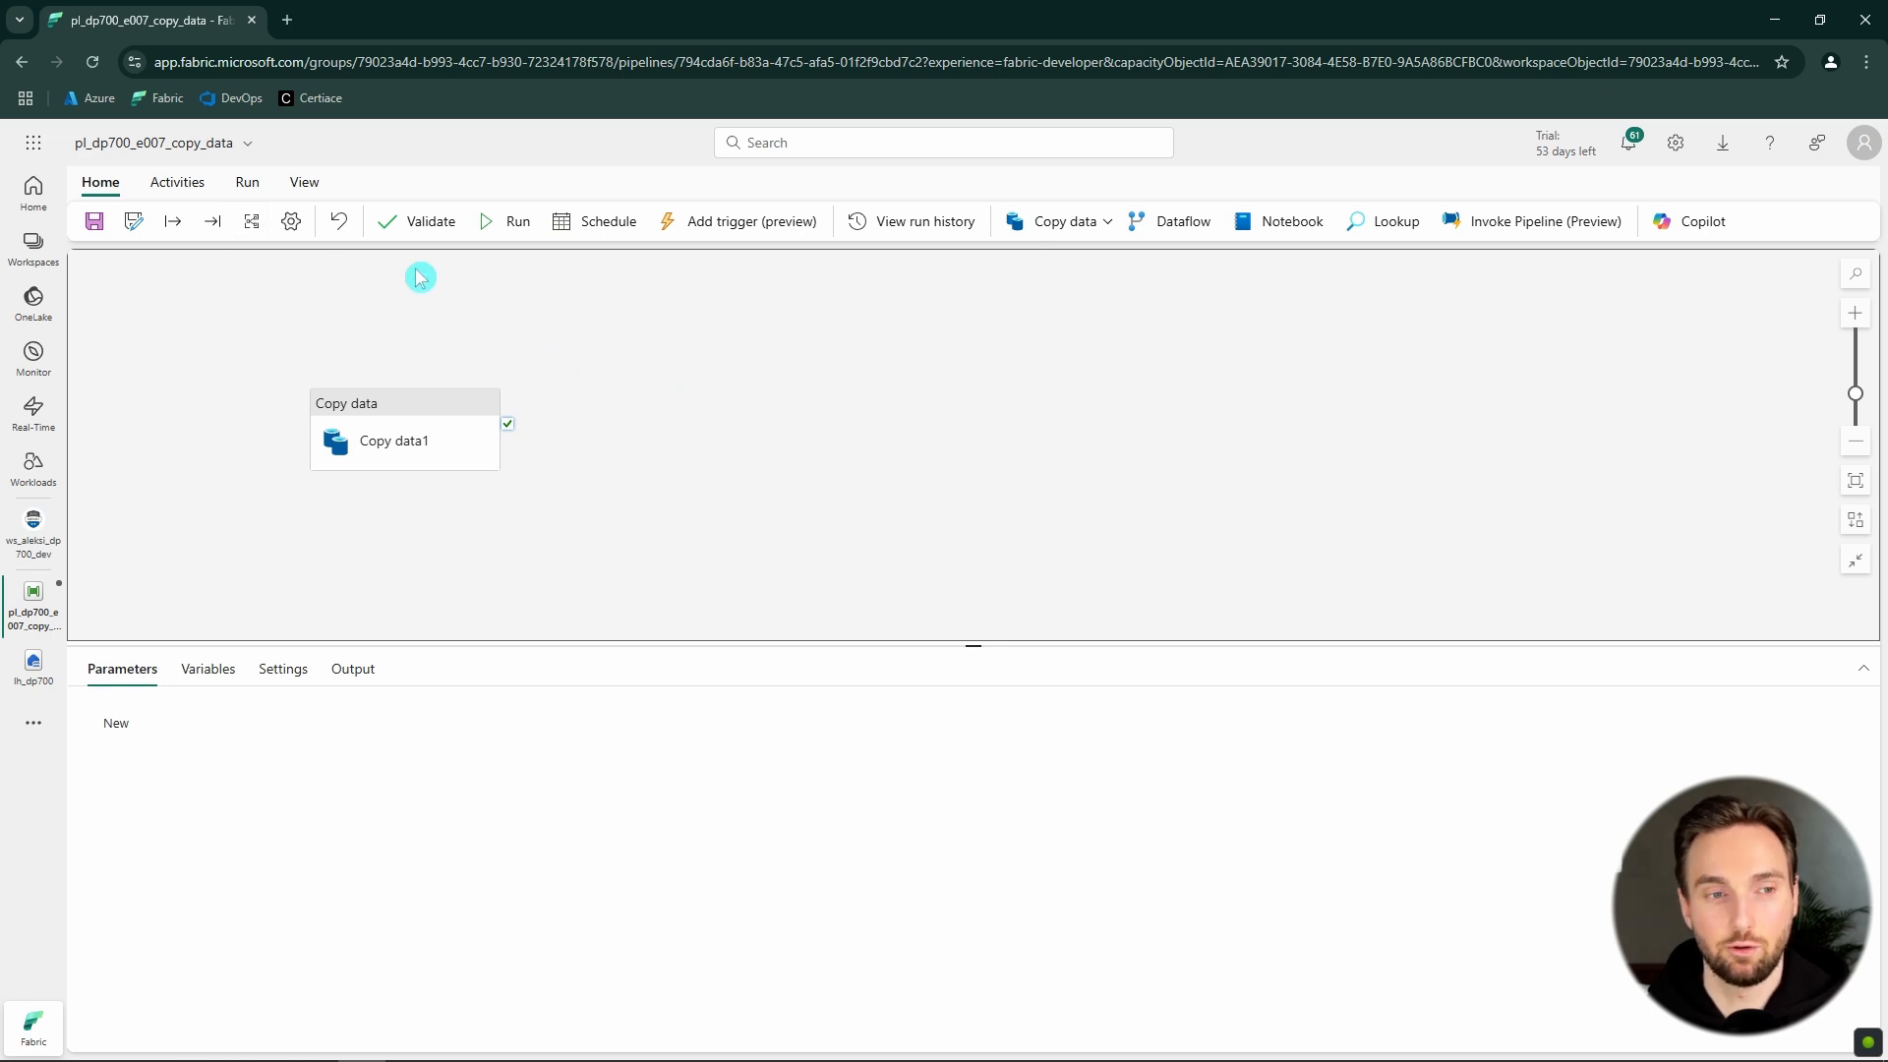
- Browse the full activity list, add a Wait activity beside Copy data1 on the canvas, and open its wait-time setting
click(177, 183)
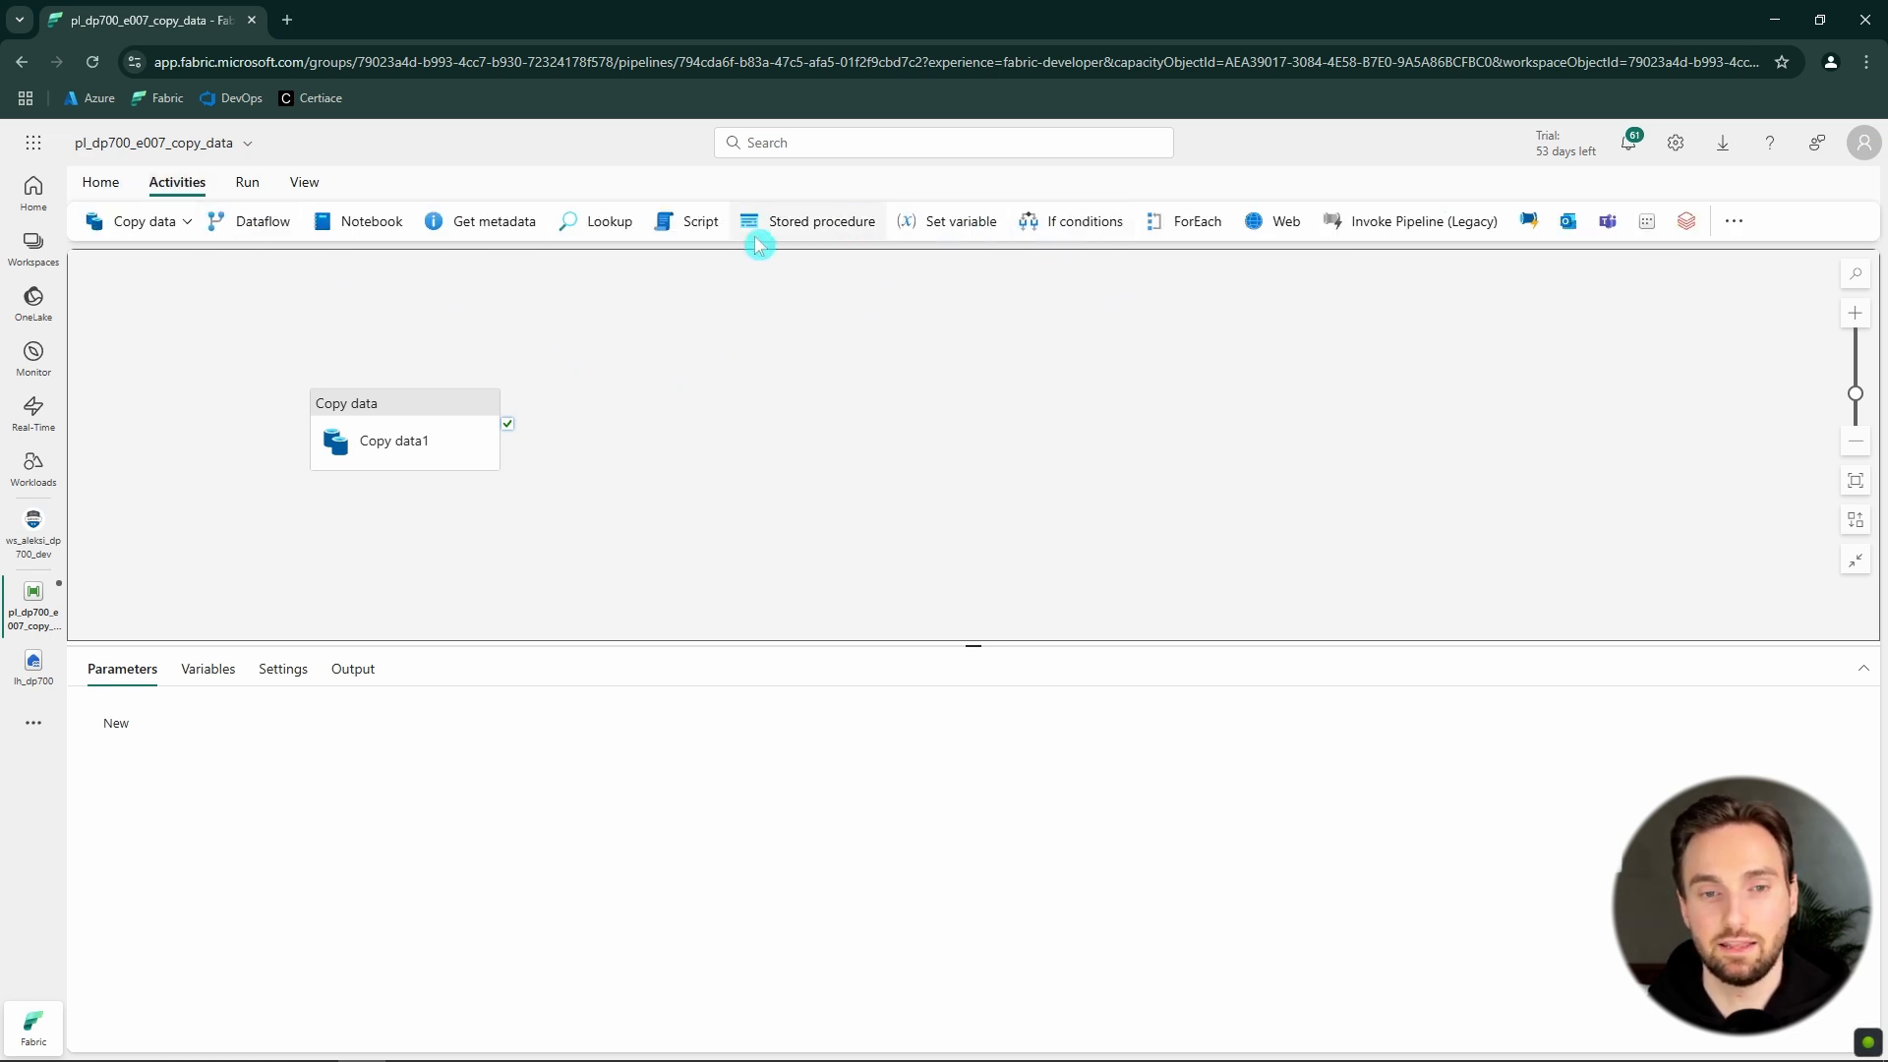
click(1735, 222)
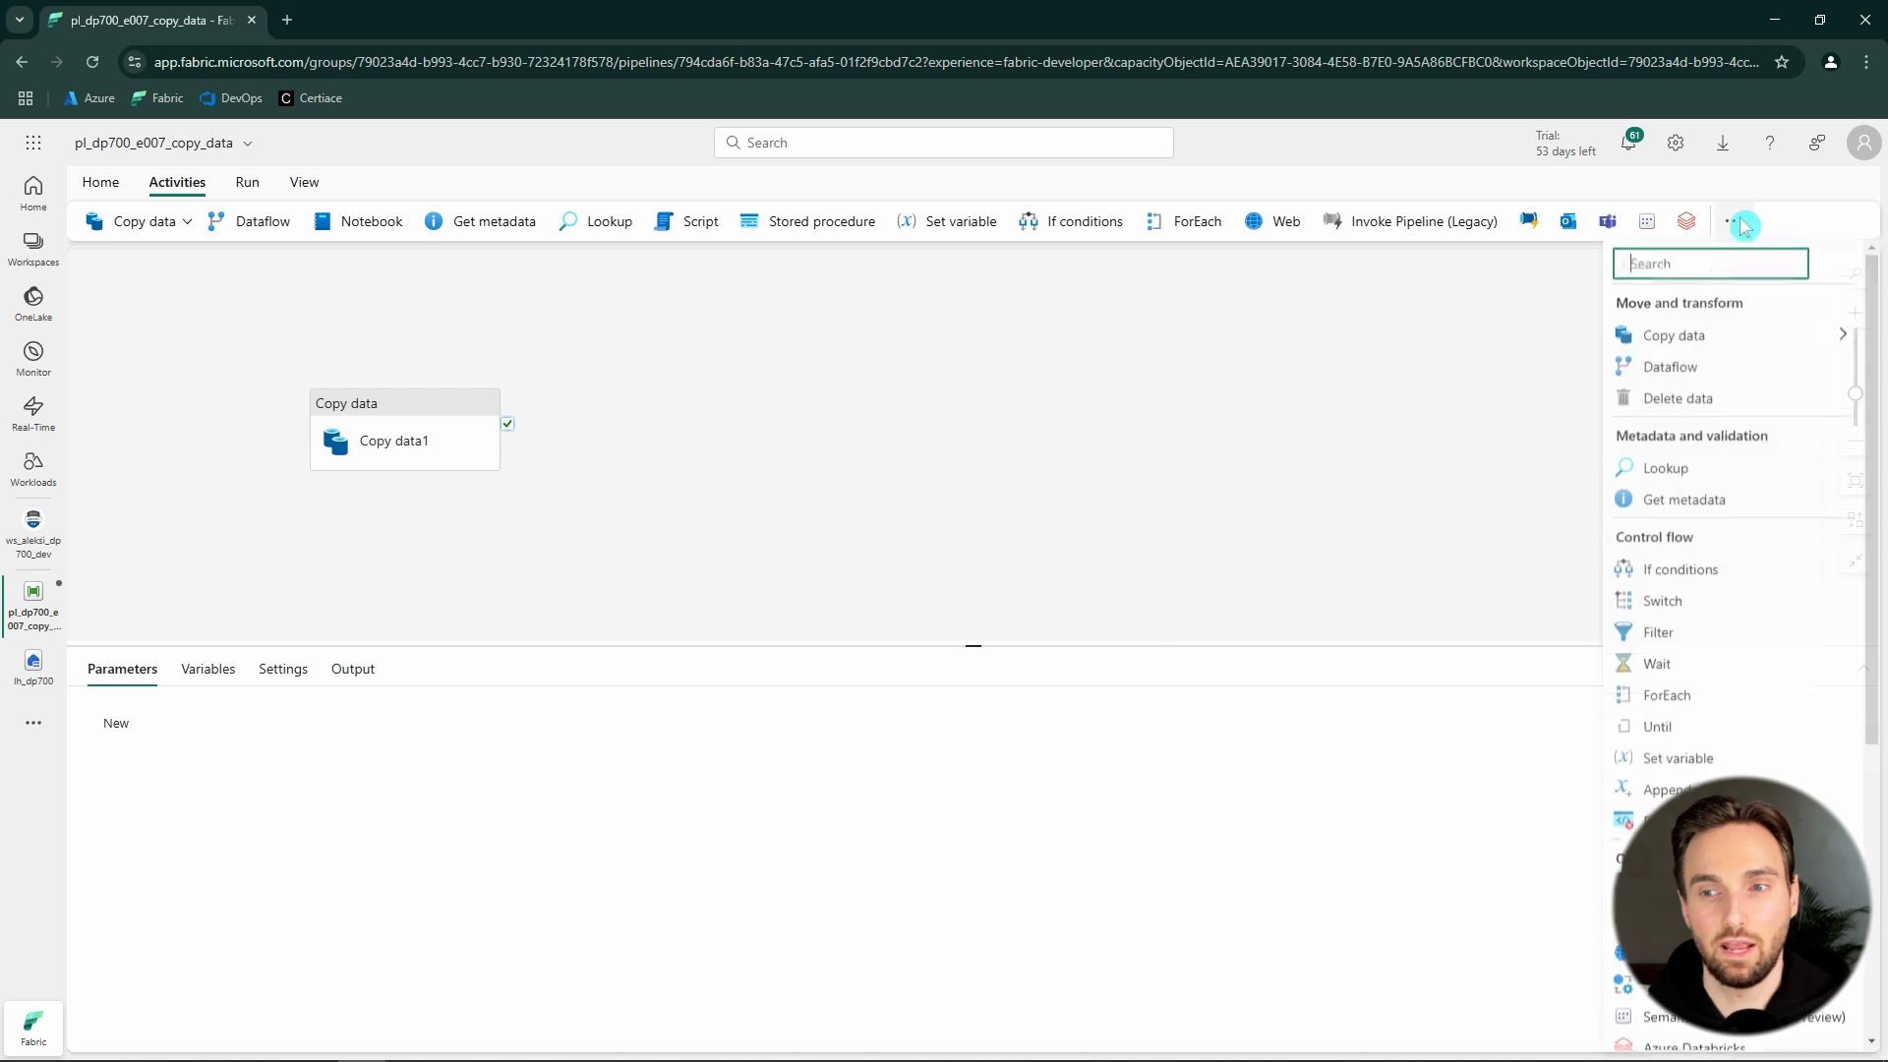
scroll(1699, 398, down, 3)
scroll(1715, 421, down, 3)
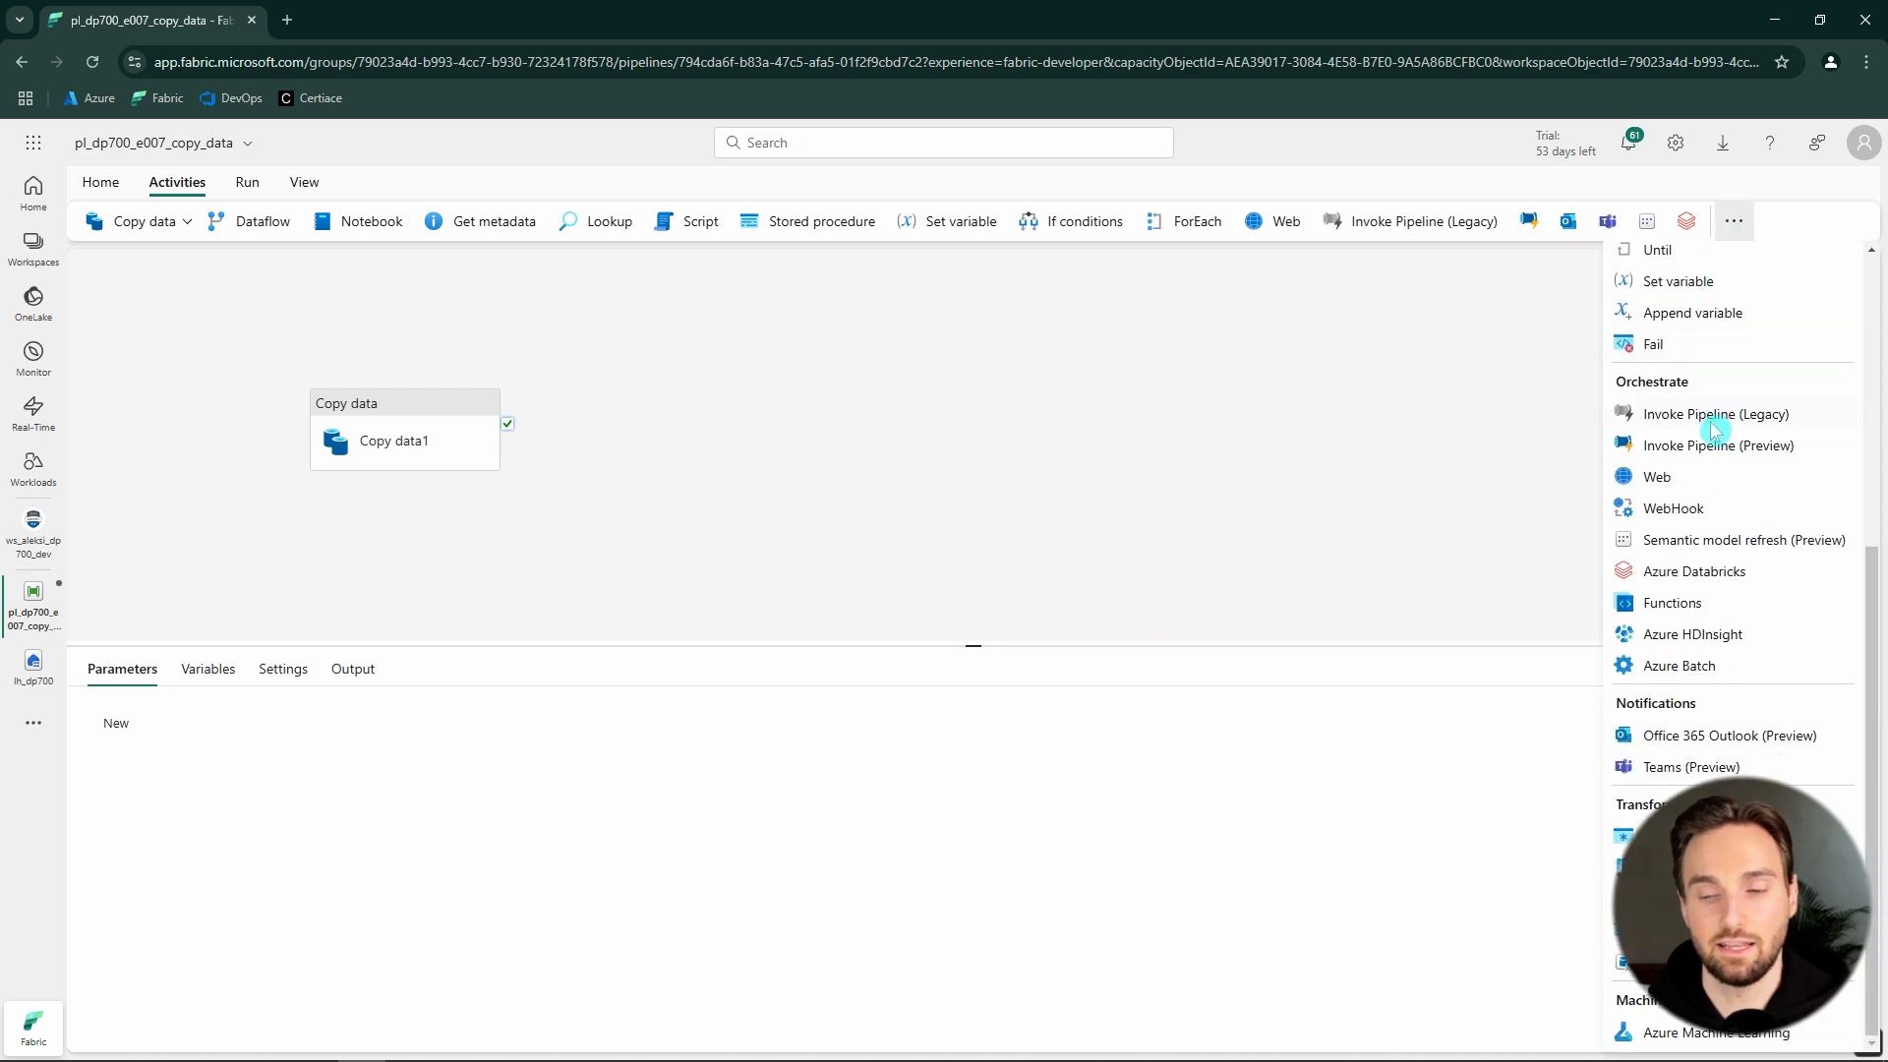
scroll(1755, 660, up, 5)
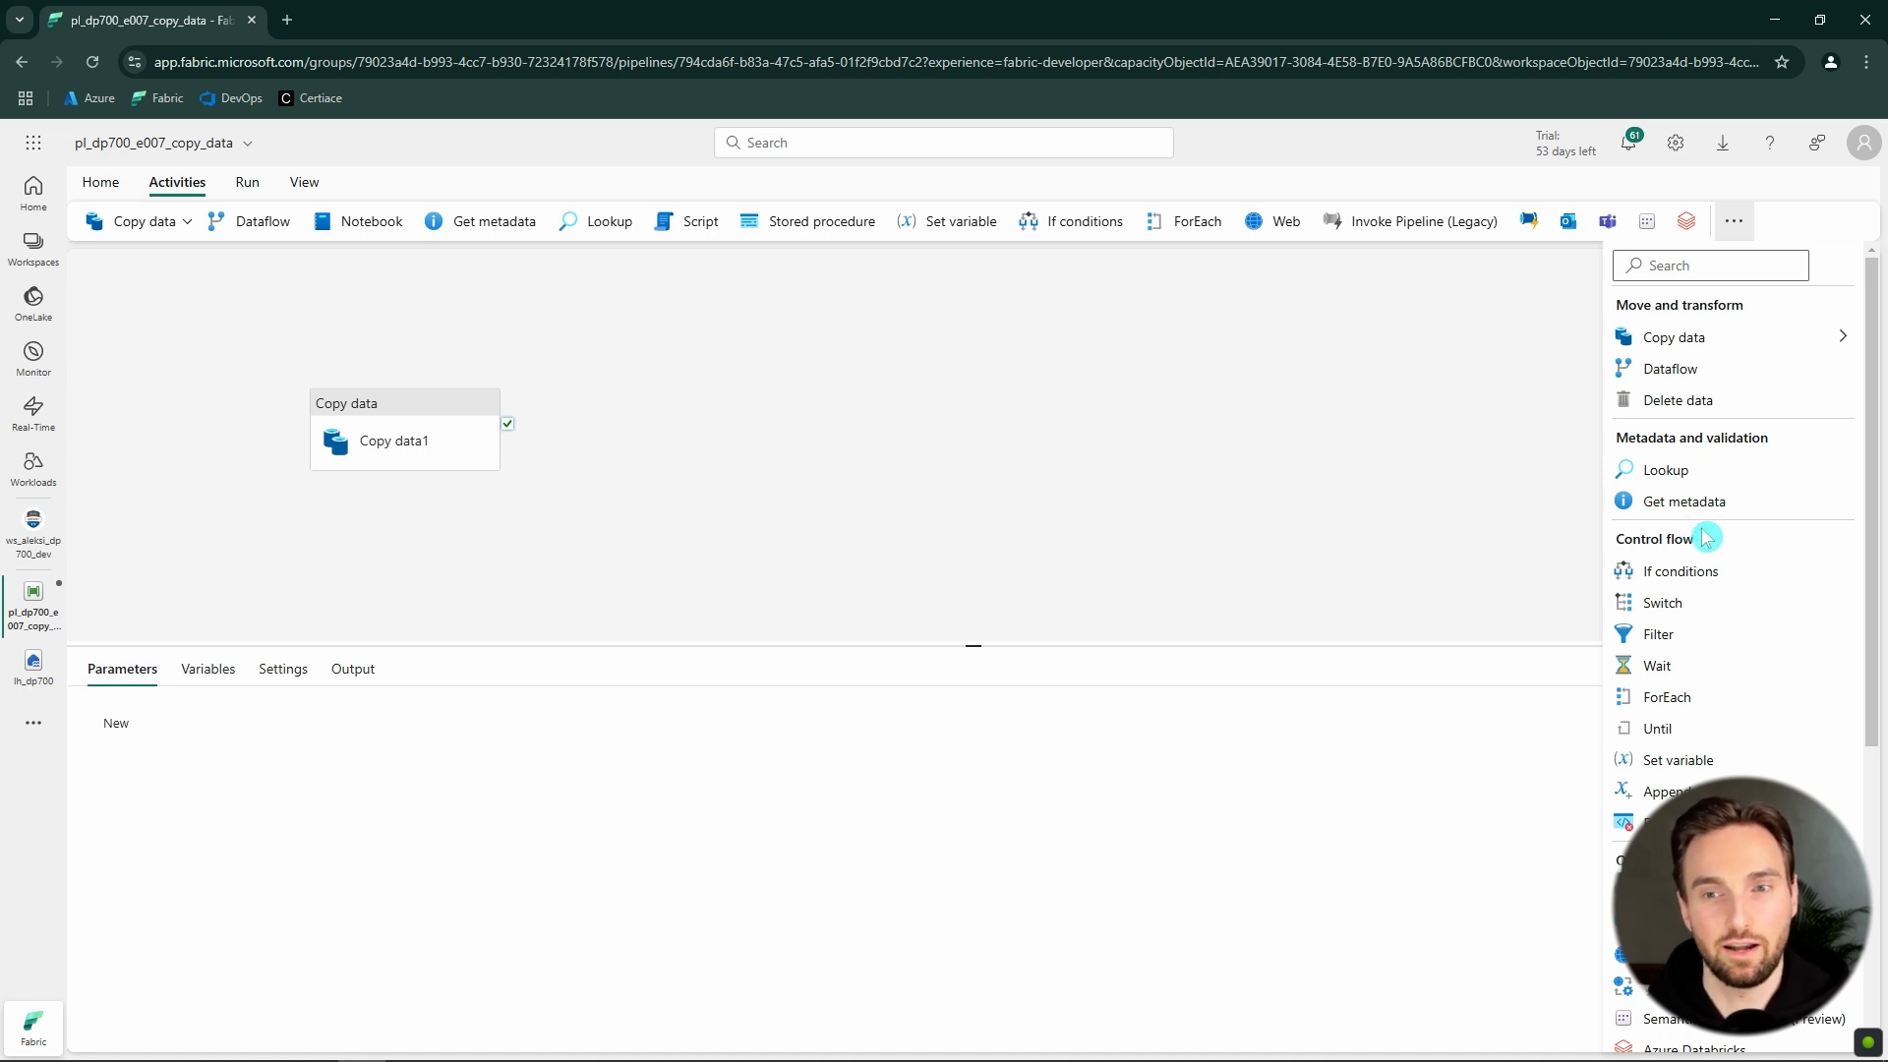
scroll(1691, 530, down, 2)
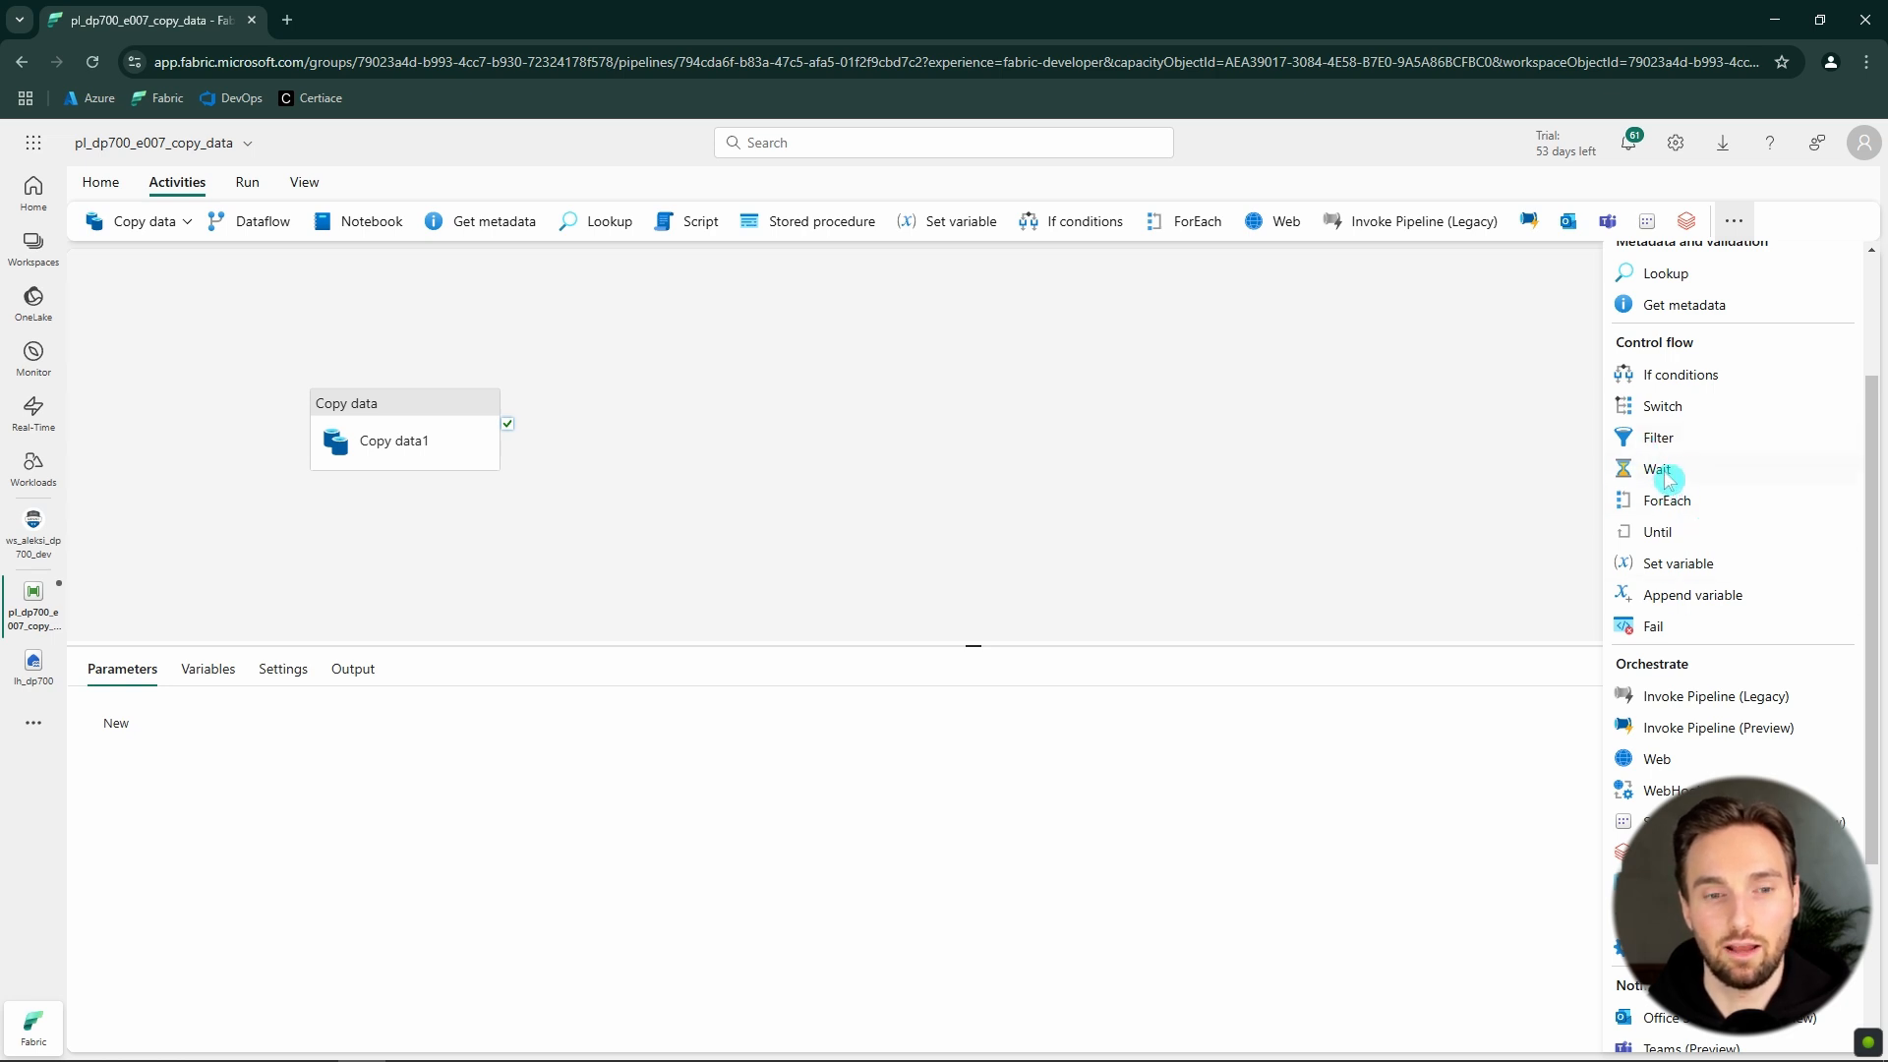
click(1664, 476)
drag(640, 404, 674, 370)
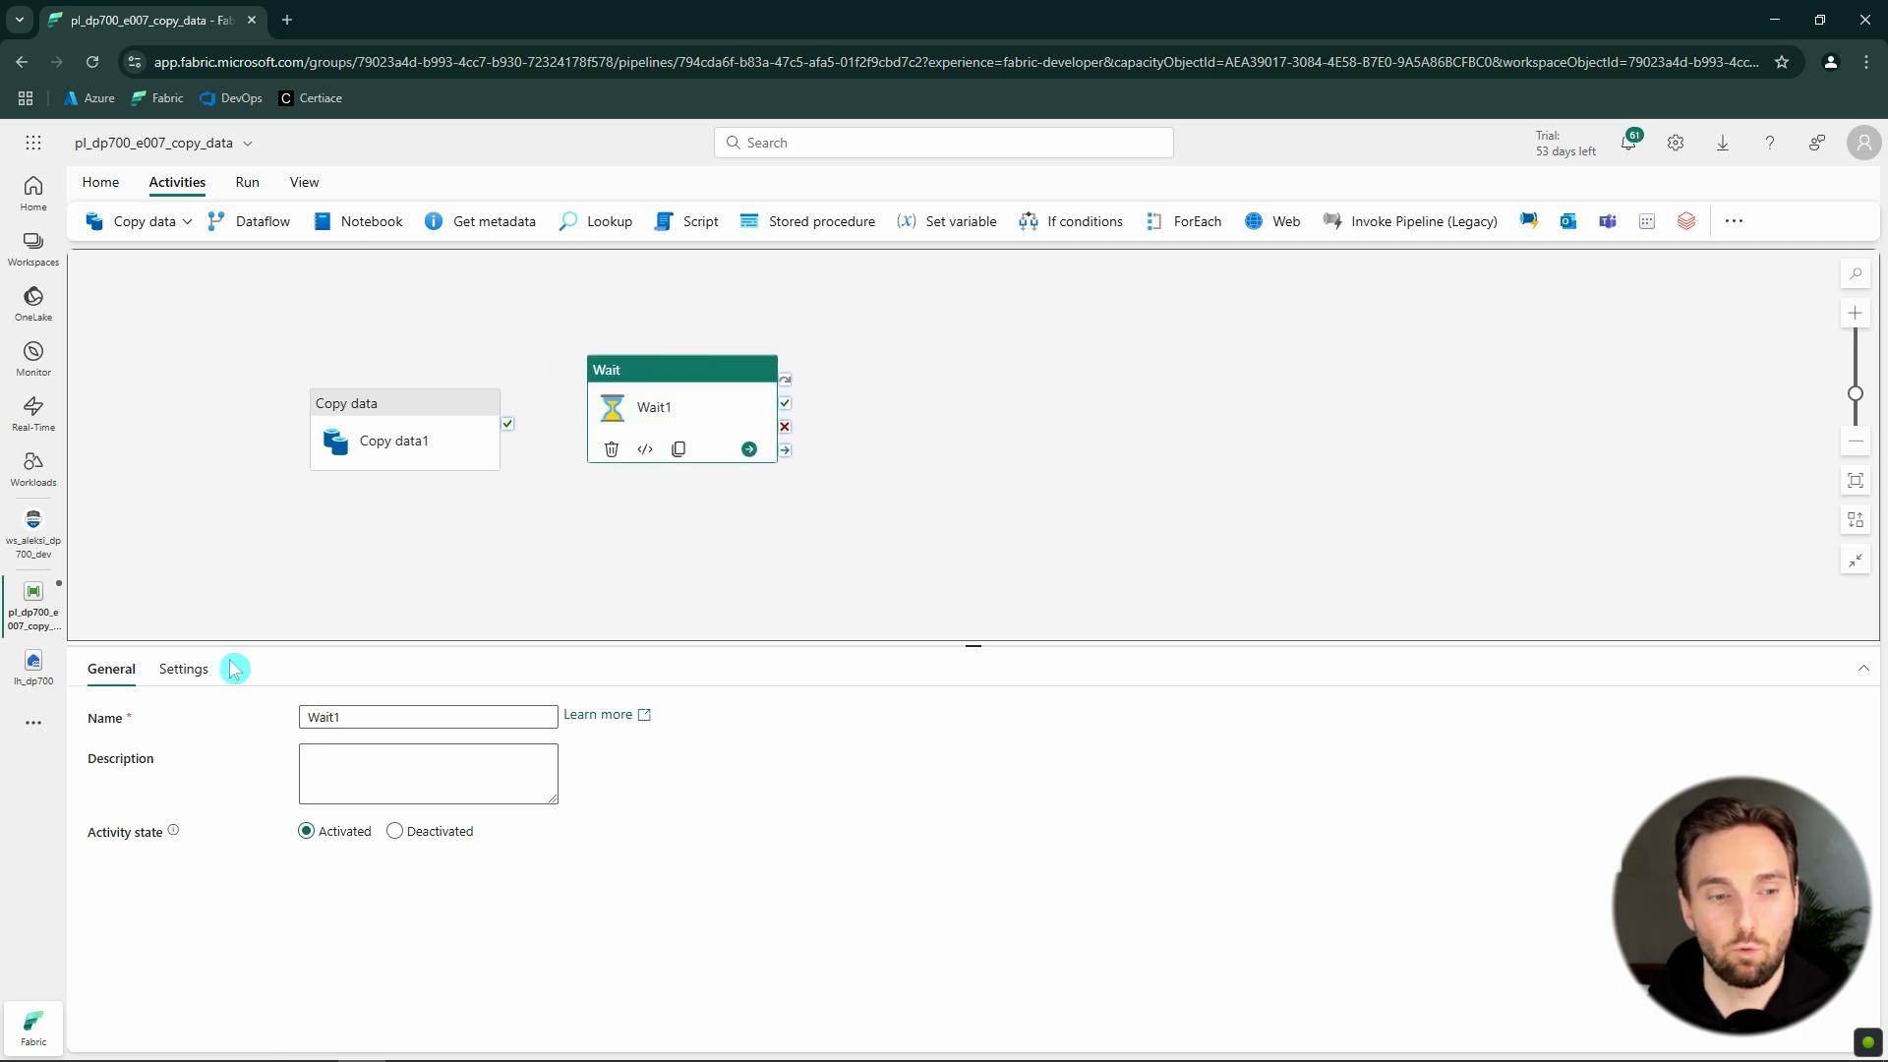
click(185, 669)
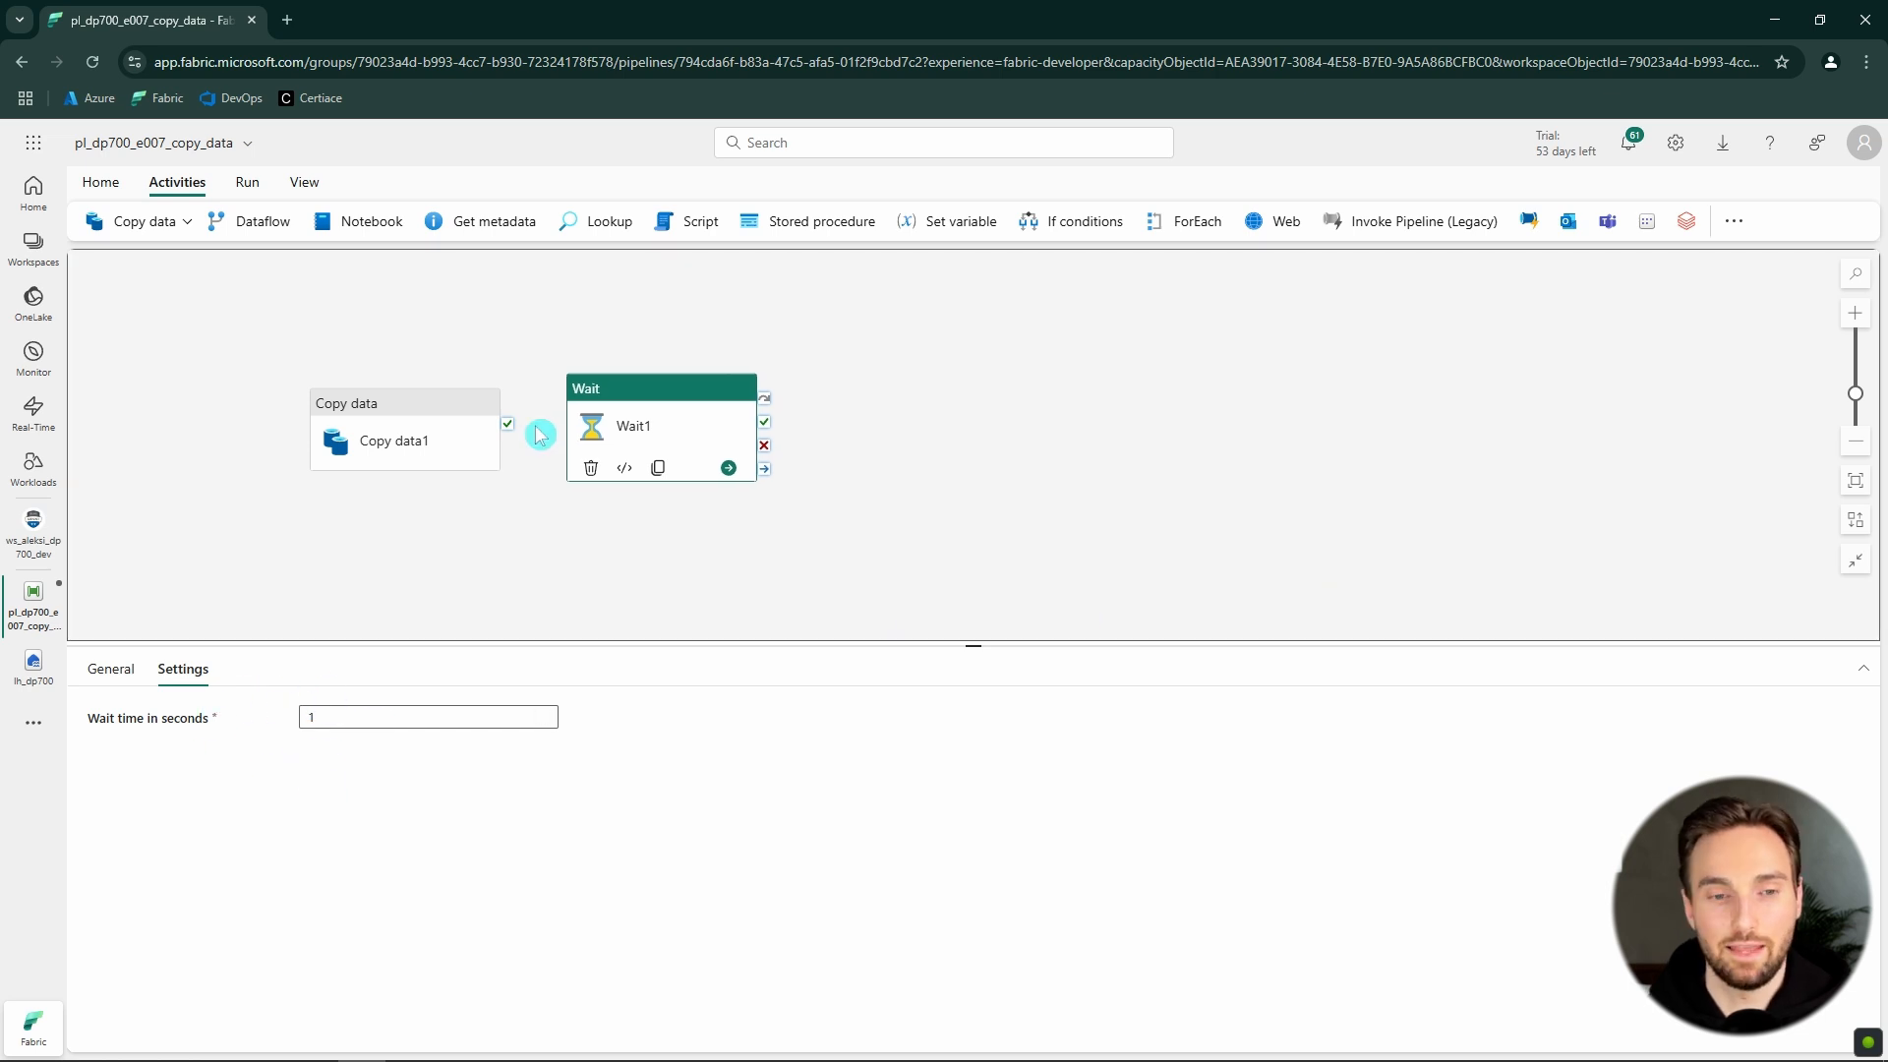
- Connect the success output of Copy data1 to Wait1 and arrange the two activities side by side on the canvas
drag(507, 424, 625, 447)
mouse_move(391, 426)
mouse_down()
mouse_move(426, 422)
mouse_move(324, 383)
mouse_move(396, 422)
mouse_move(364, 437)
mouse_up()
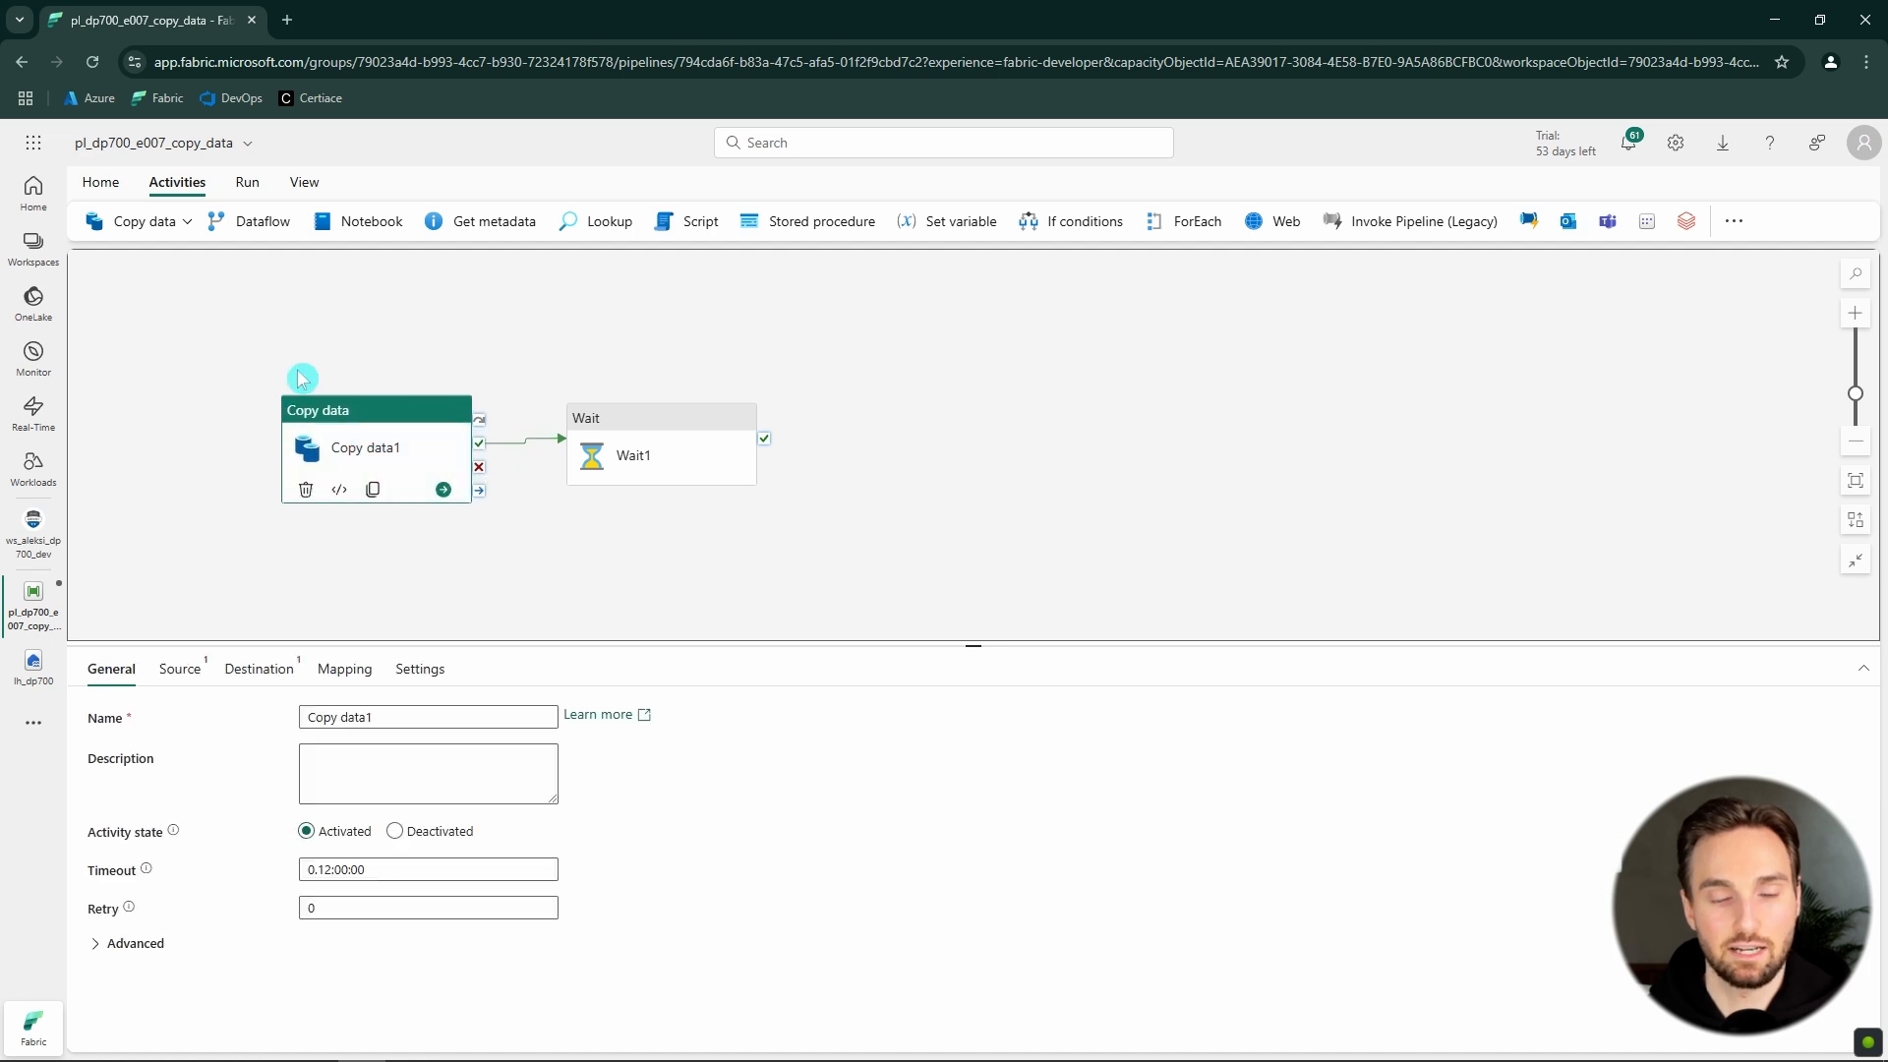
drag(653, 446, 701, 485)
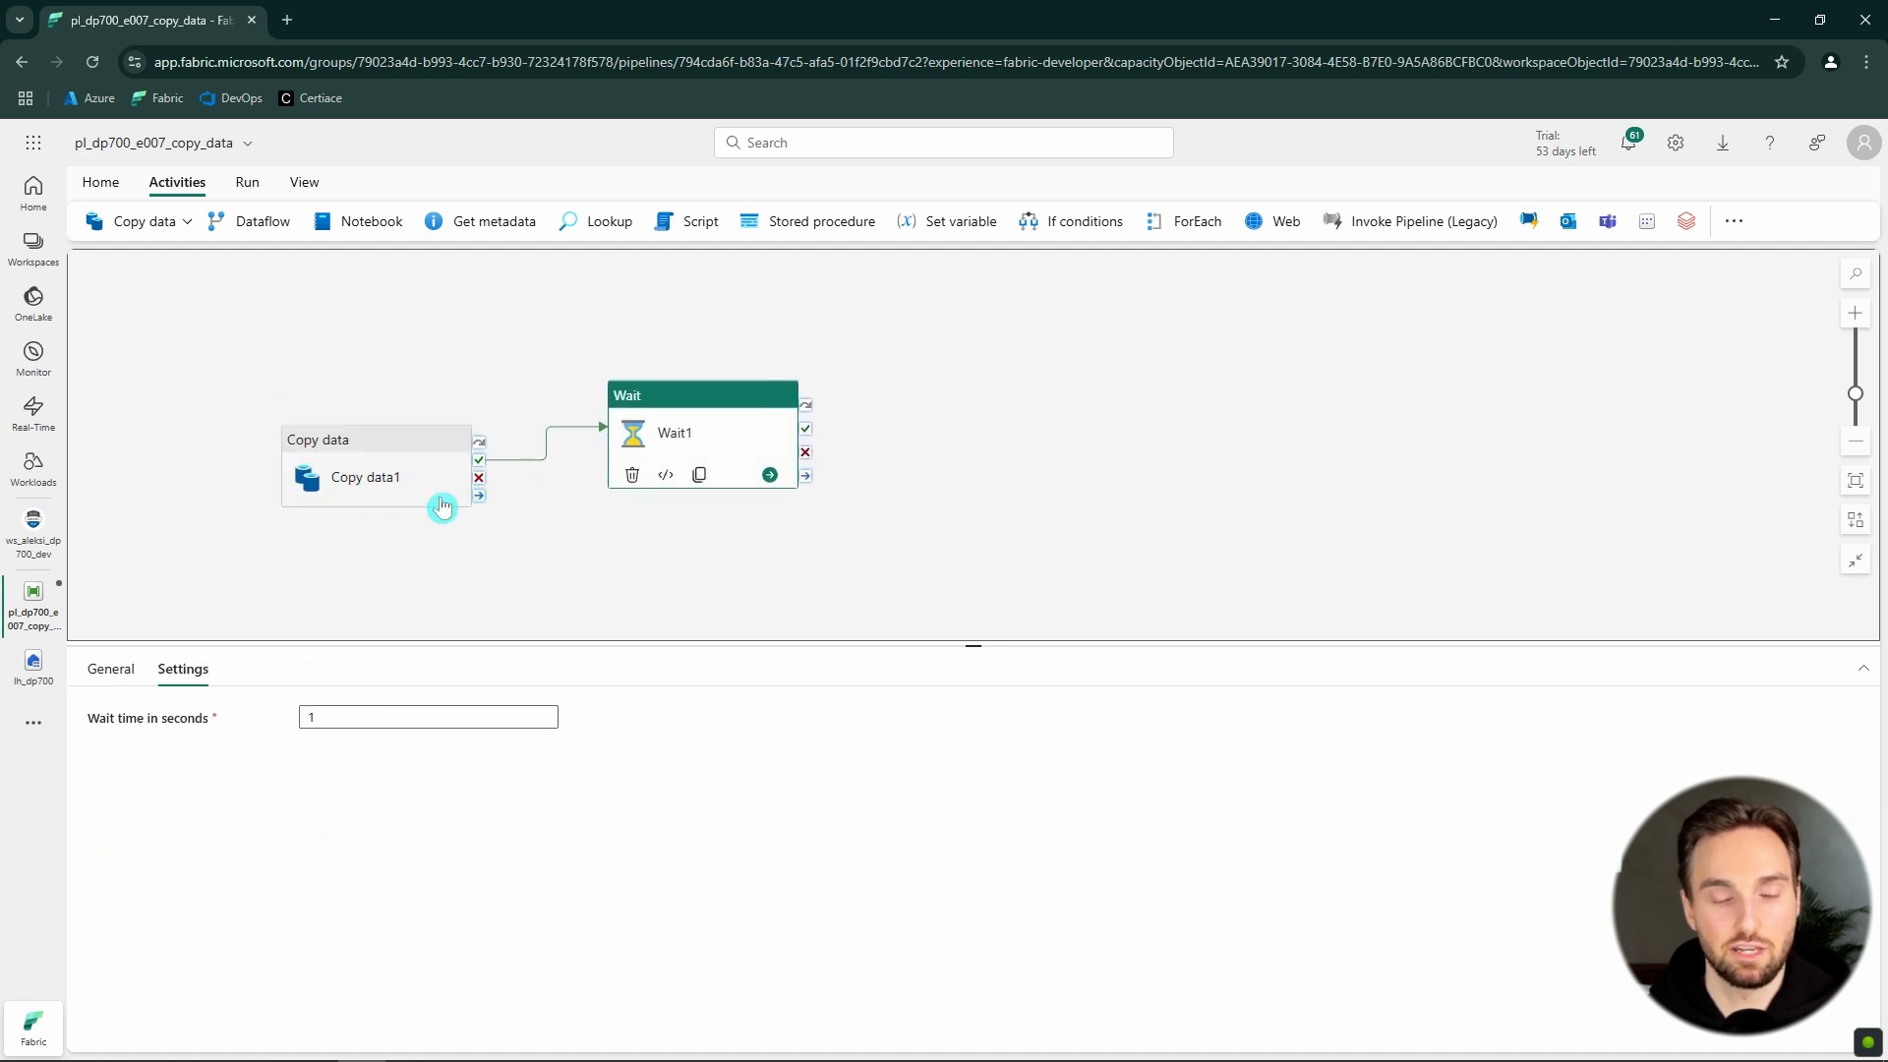
drag(359, 476, 411, 438)
click(691, 503)
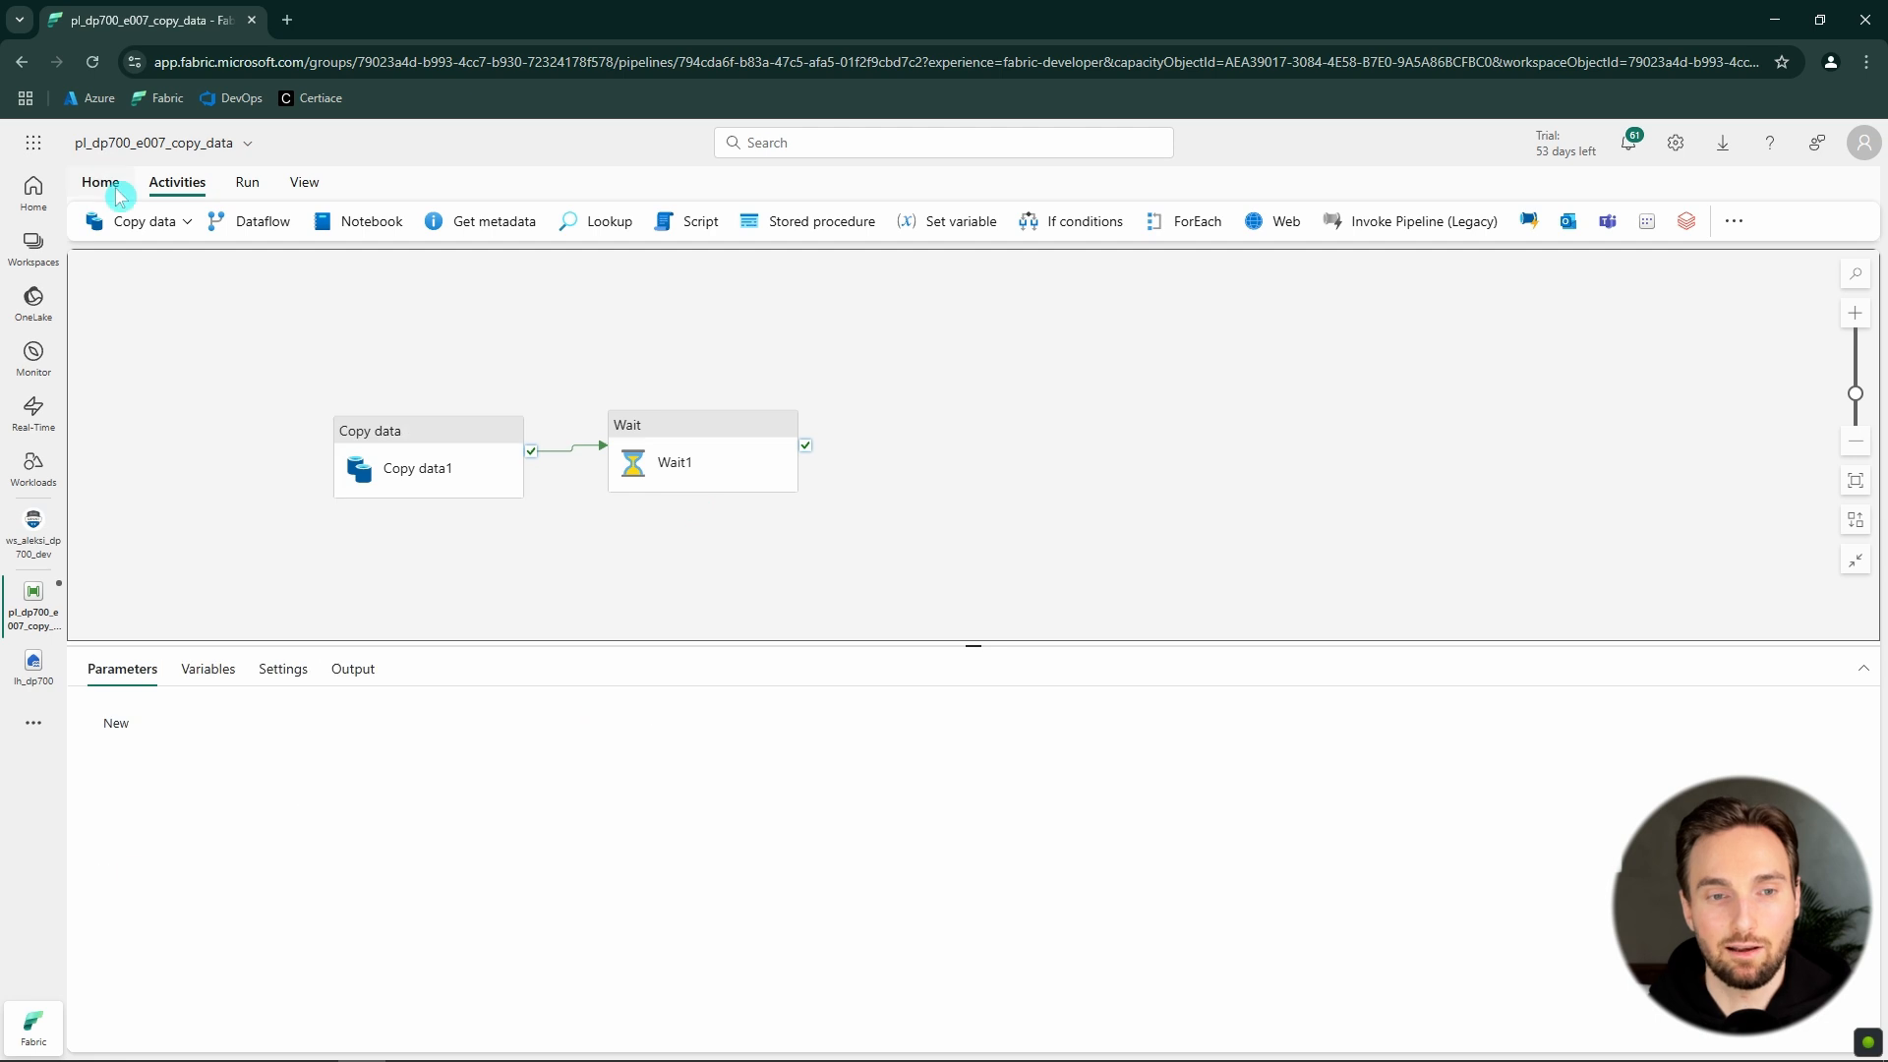
- Examine the pipeline's hourly, daily, weekly and monthly schedule options, discarding the schedule changes, and open the trigger setup
click(103, 184)
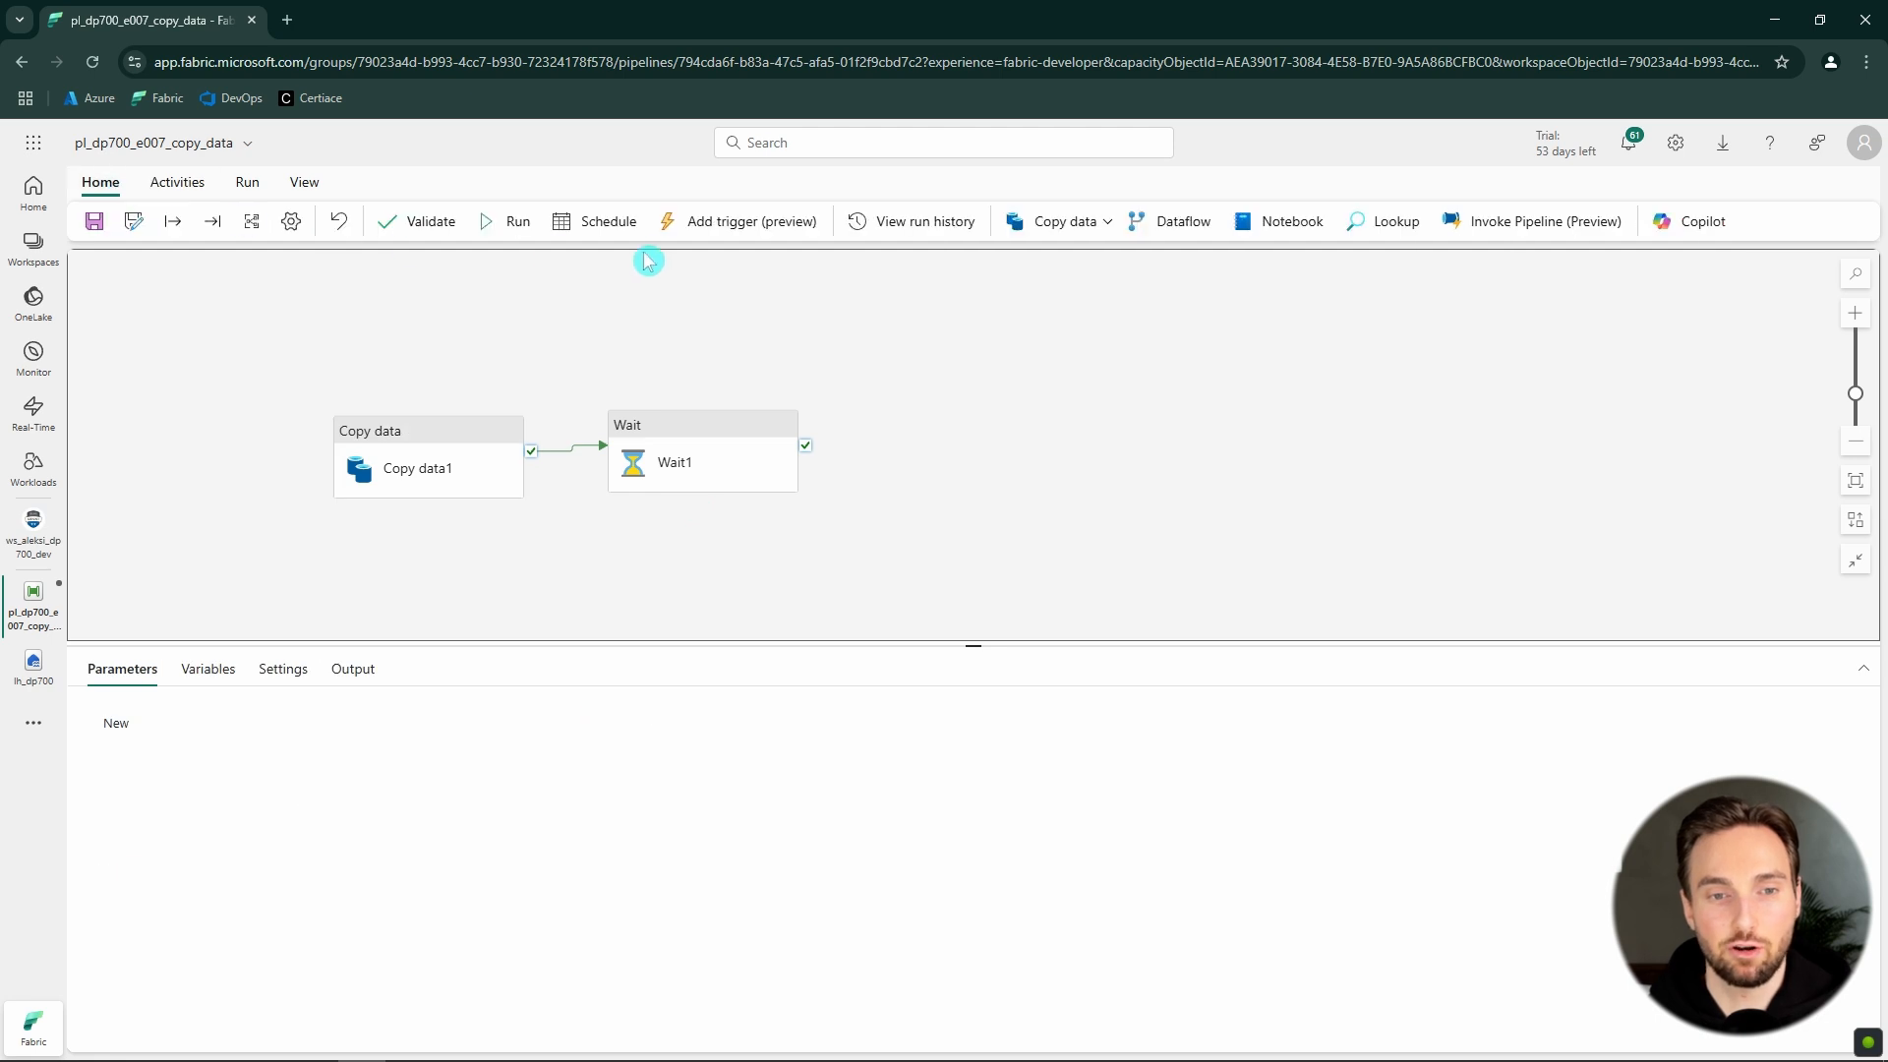
click(597, 230)
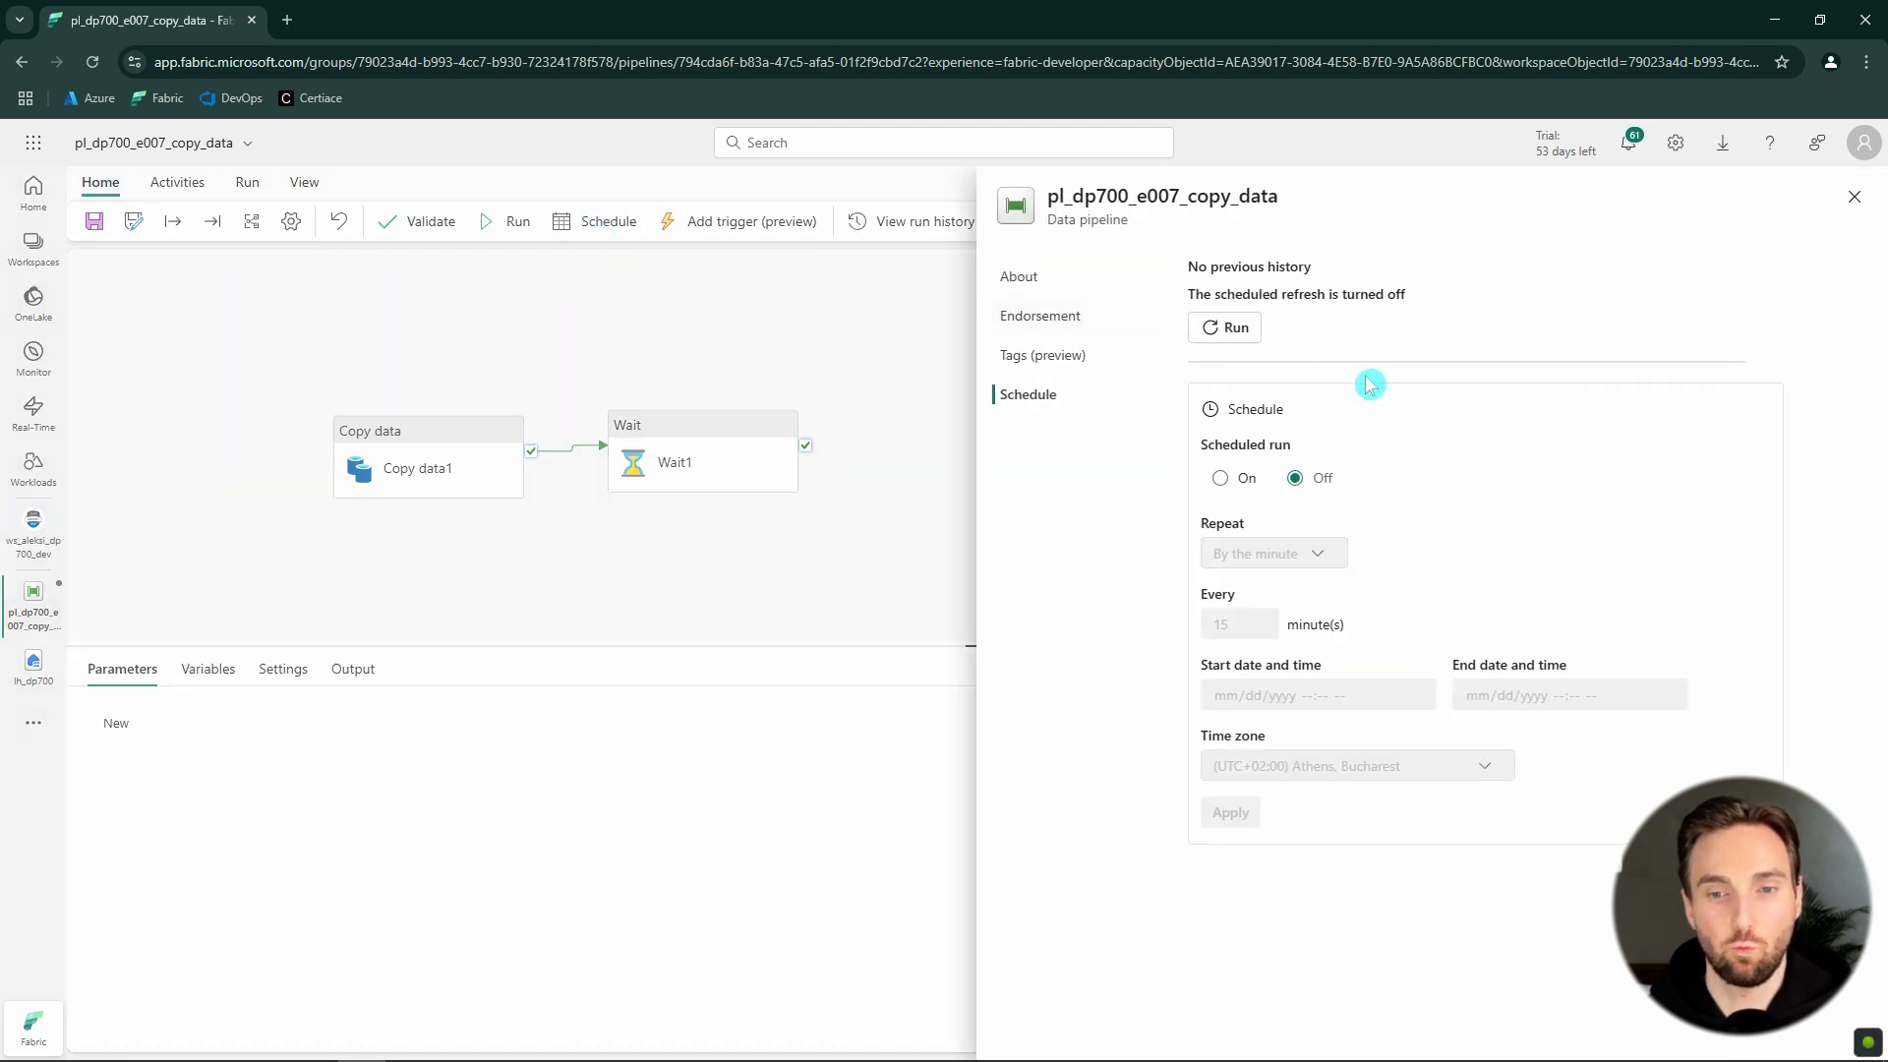
click(1222, 480)
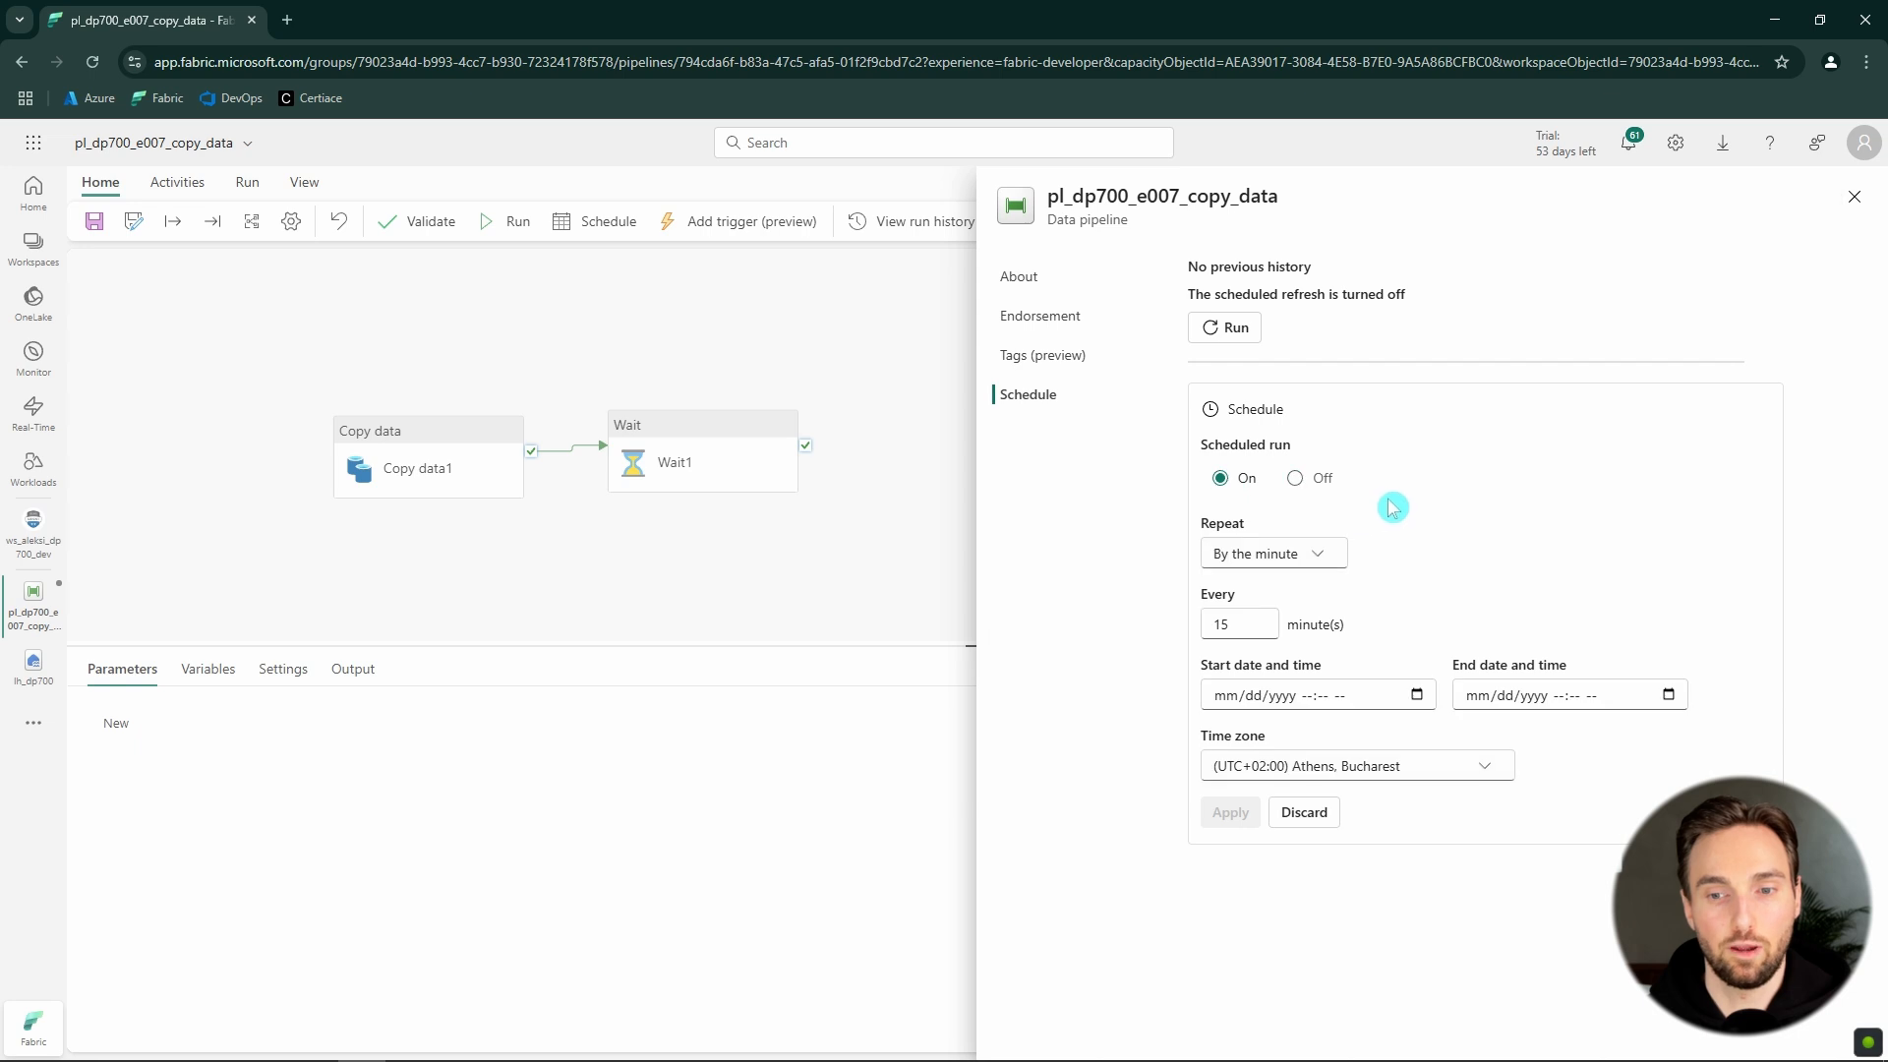
click(1318, 553)
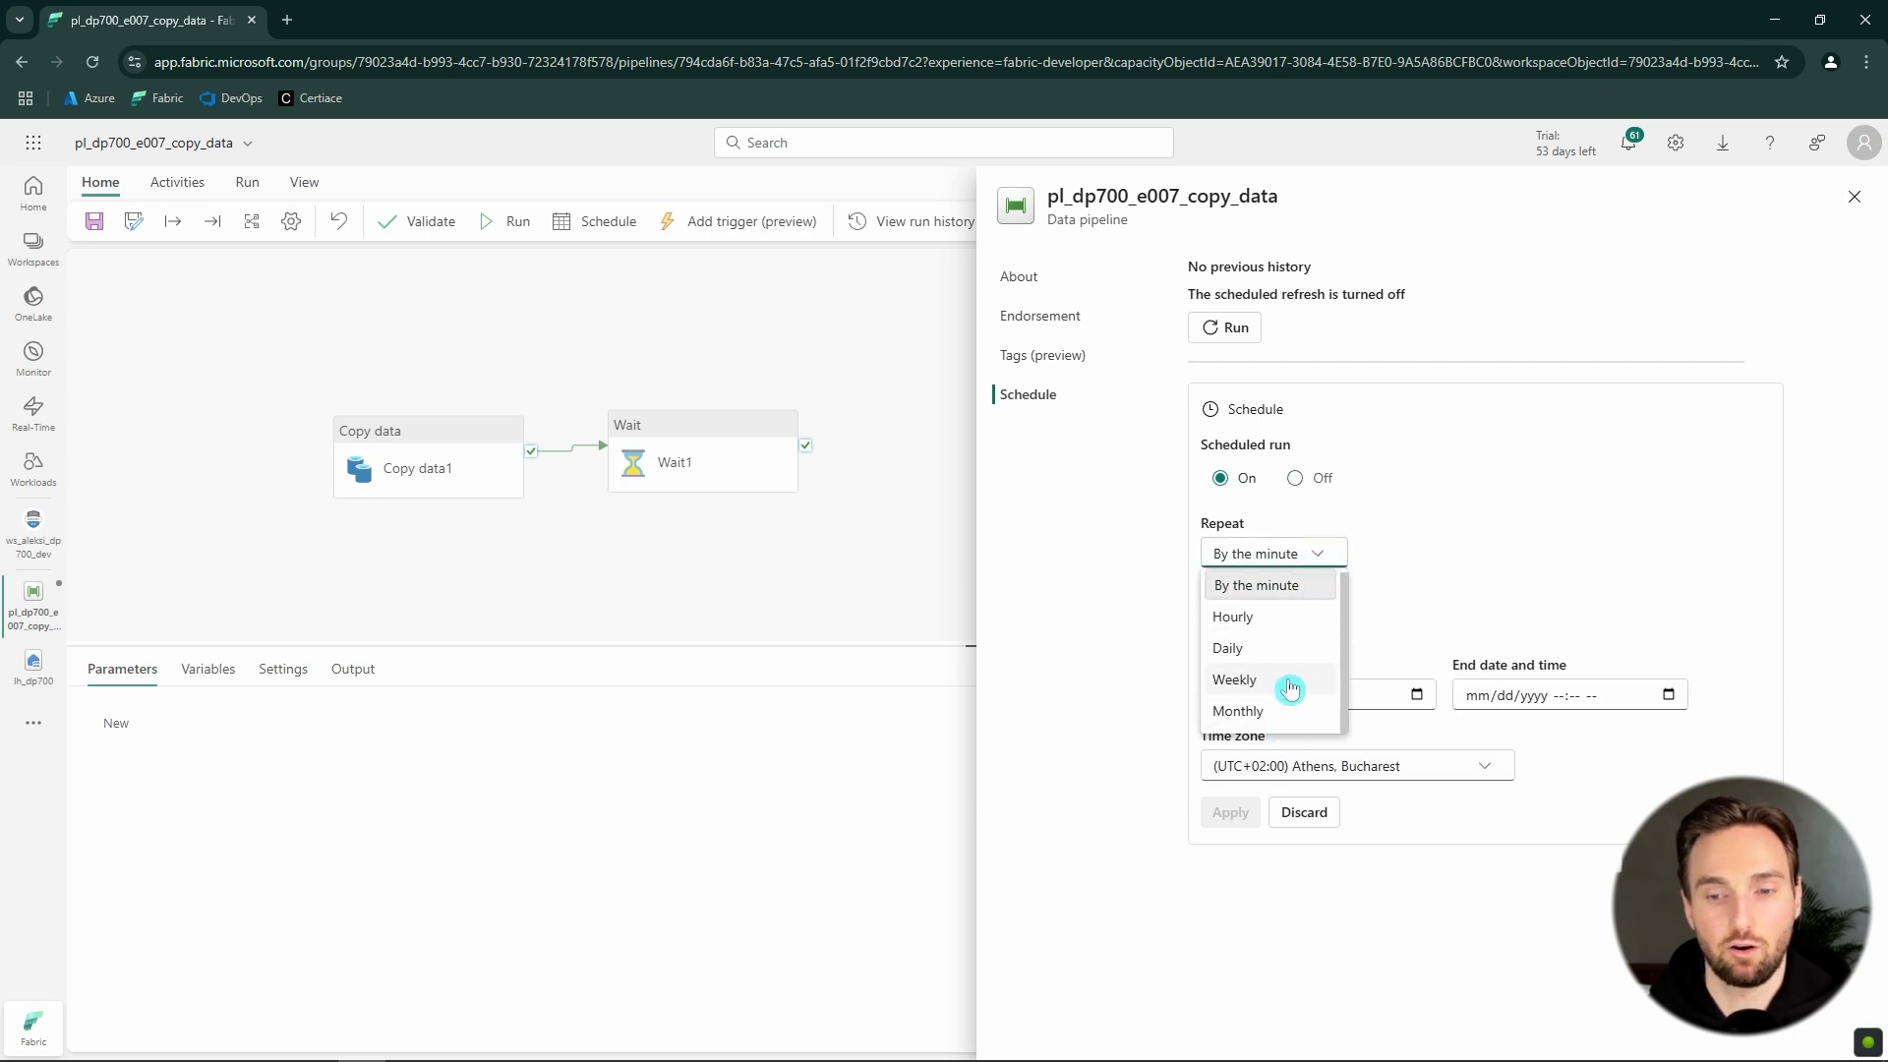
click(1267, 619)
click(1317, 552)
click(1258, 656)
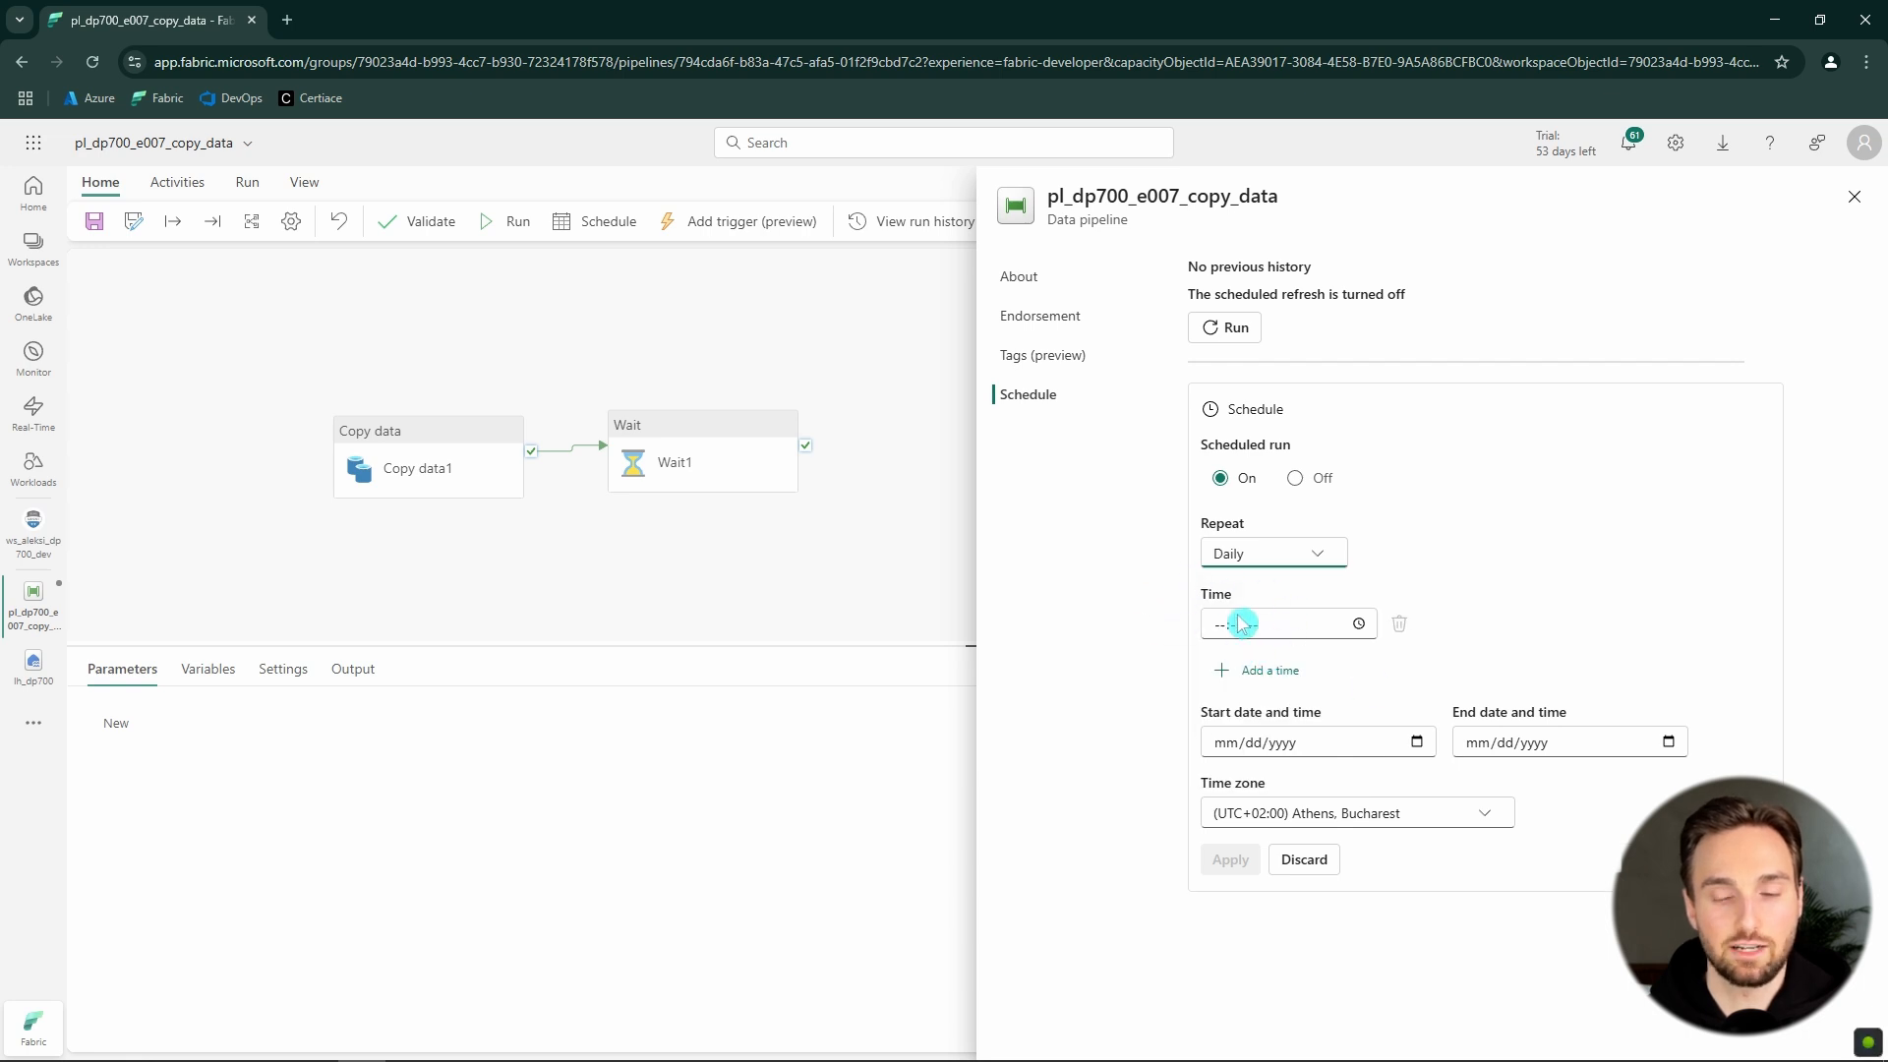
click(1317, 553)
click(1262, 688)
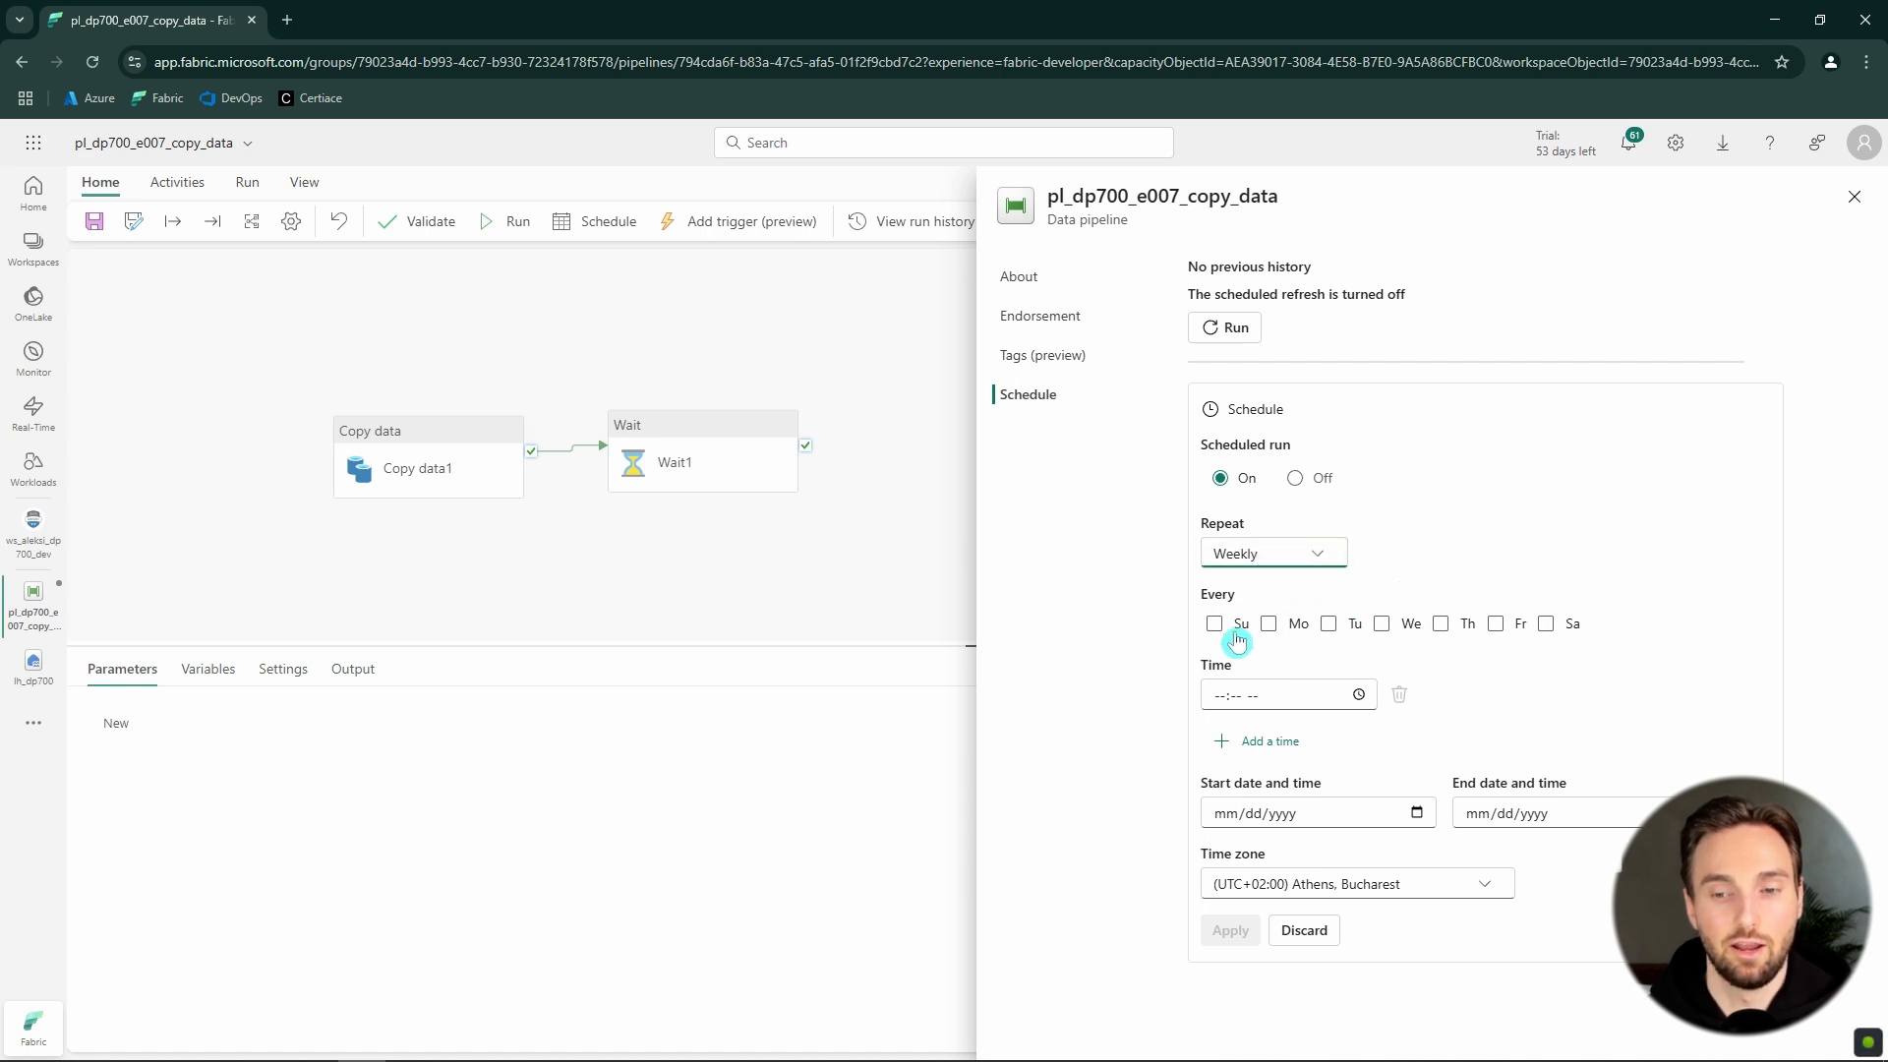
click(1332, 560)
click(1264, 716)
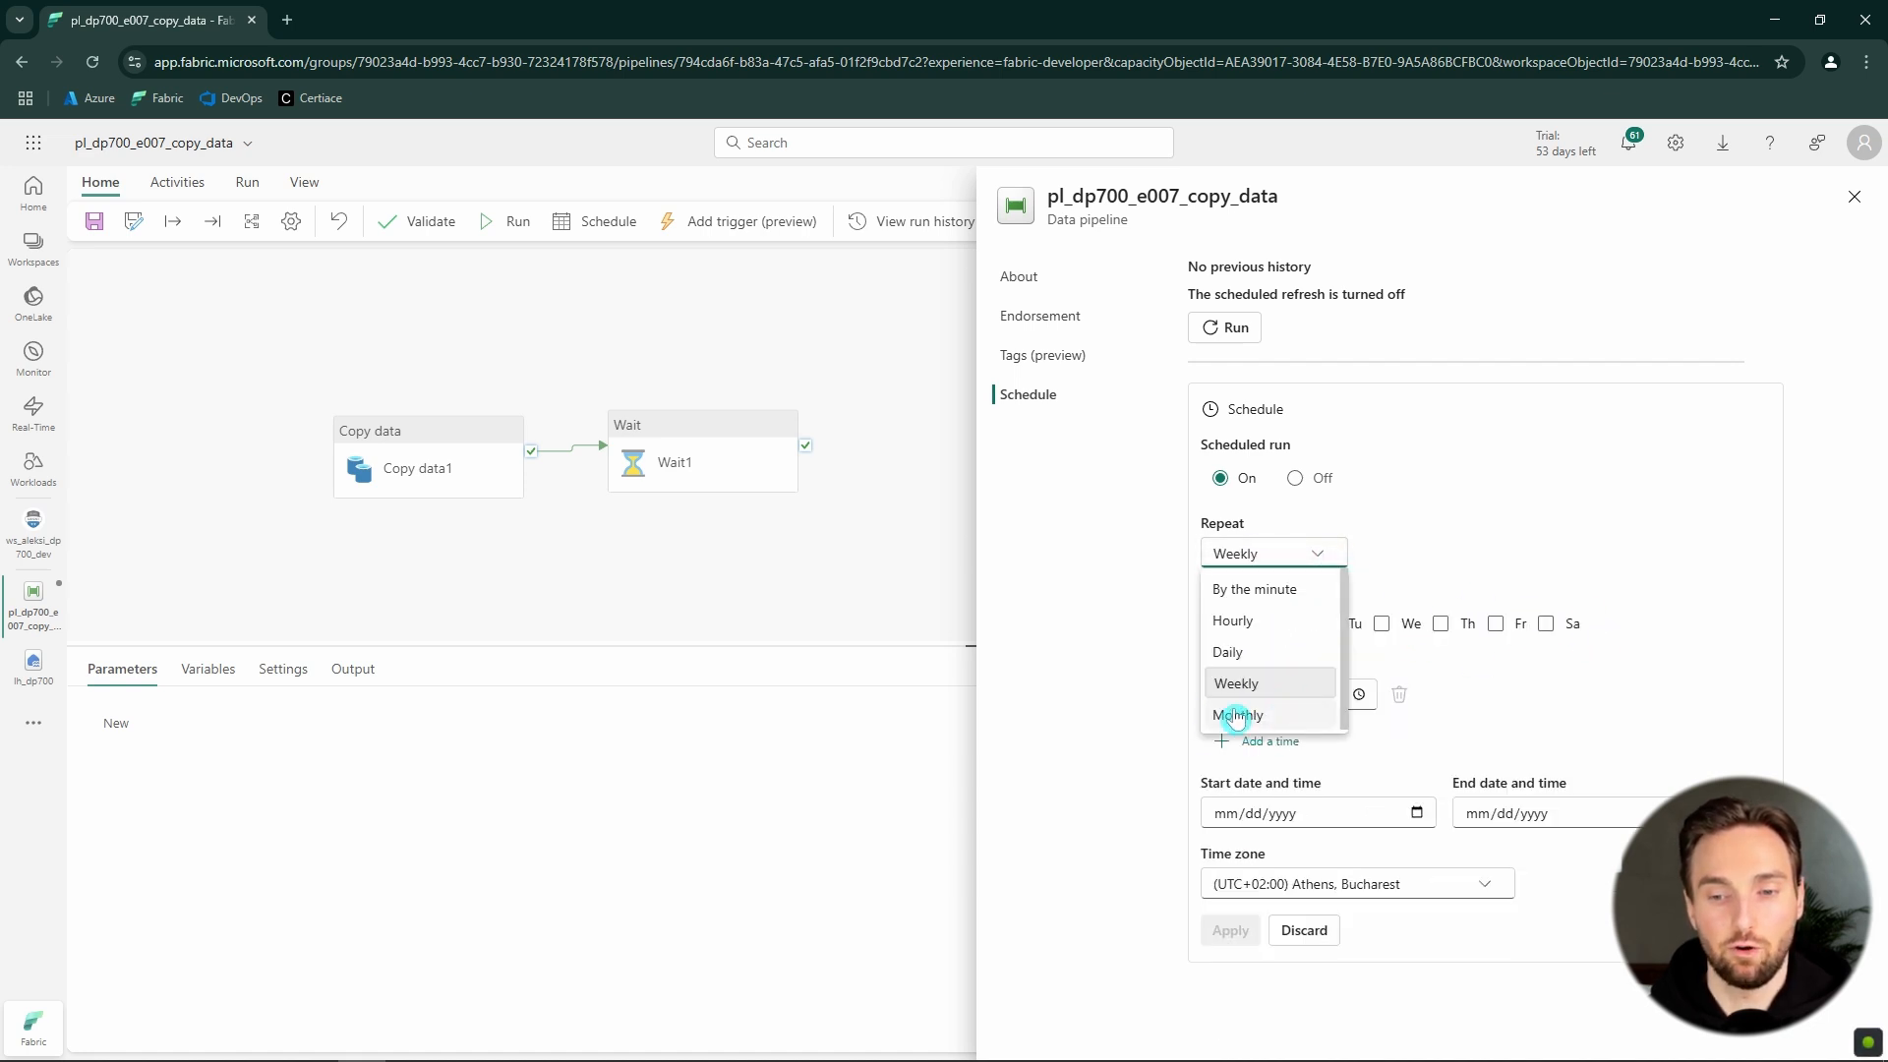
click(1237, 716)
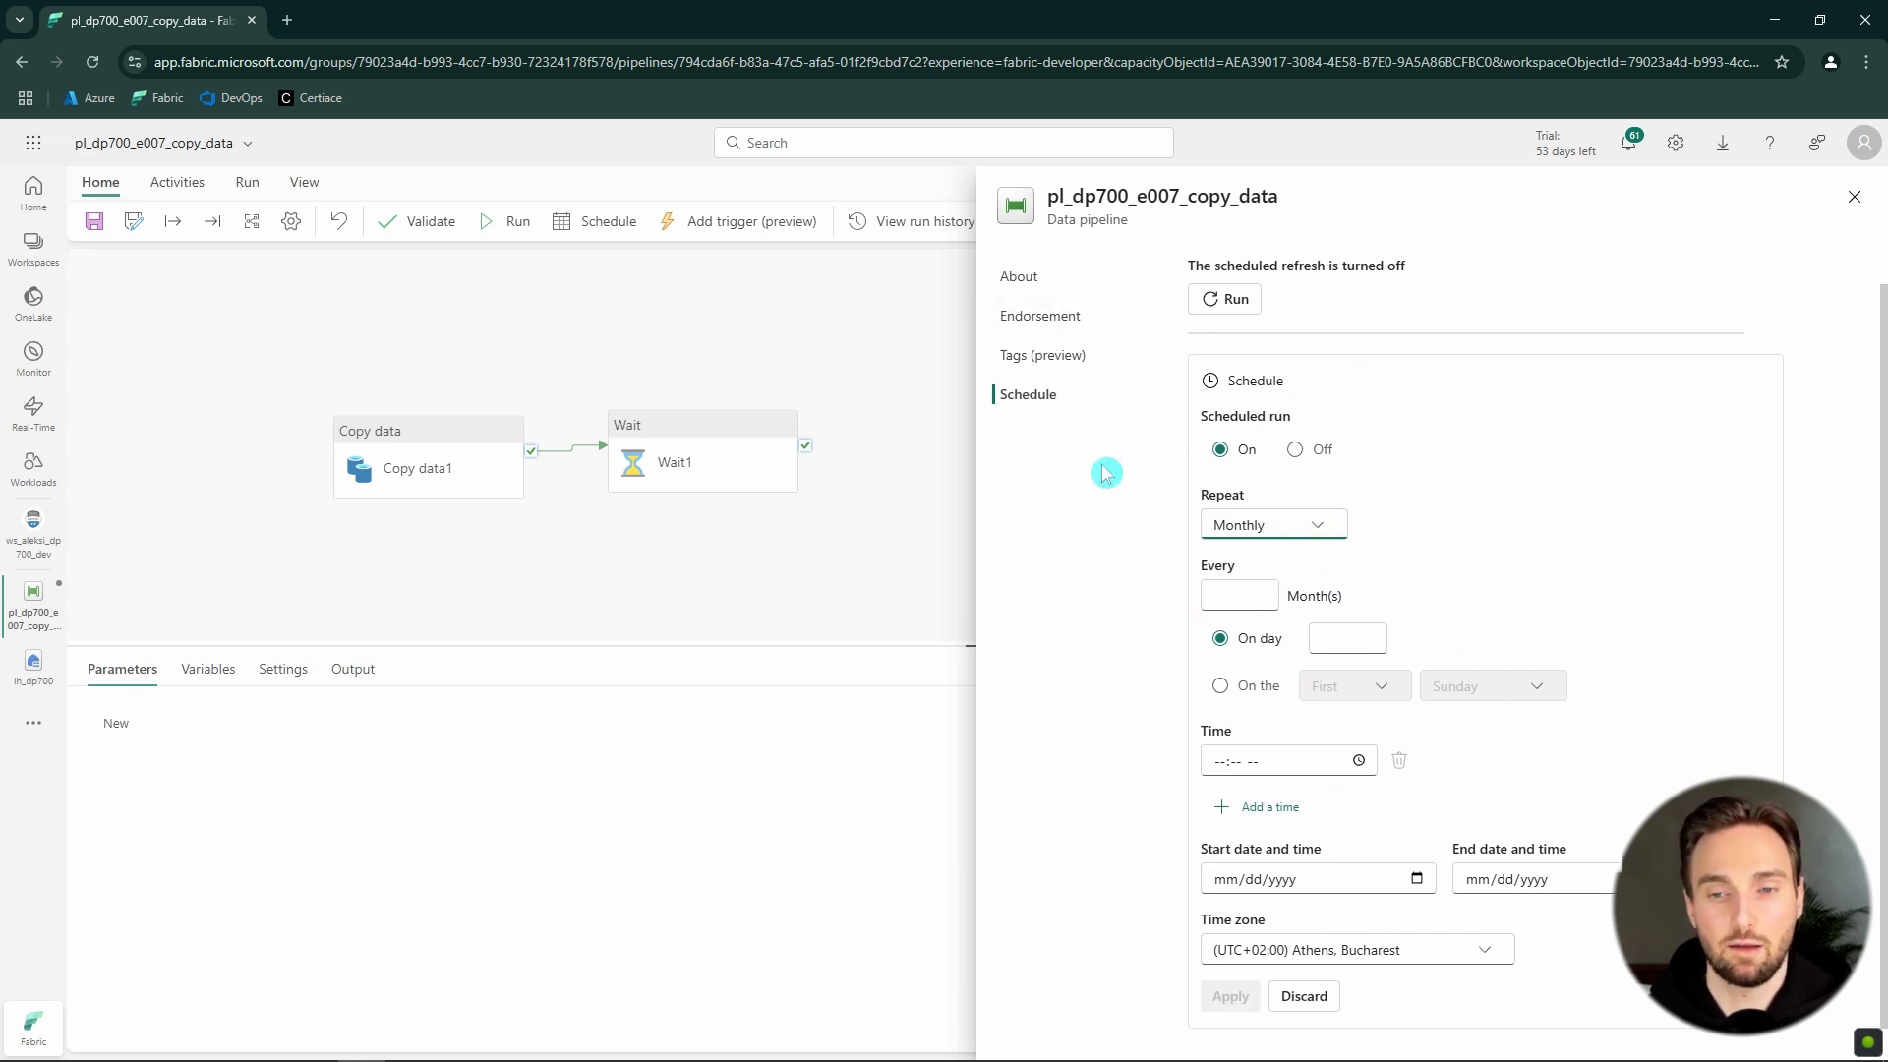
click(1295, 449)
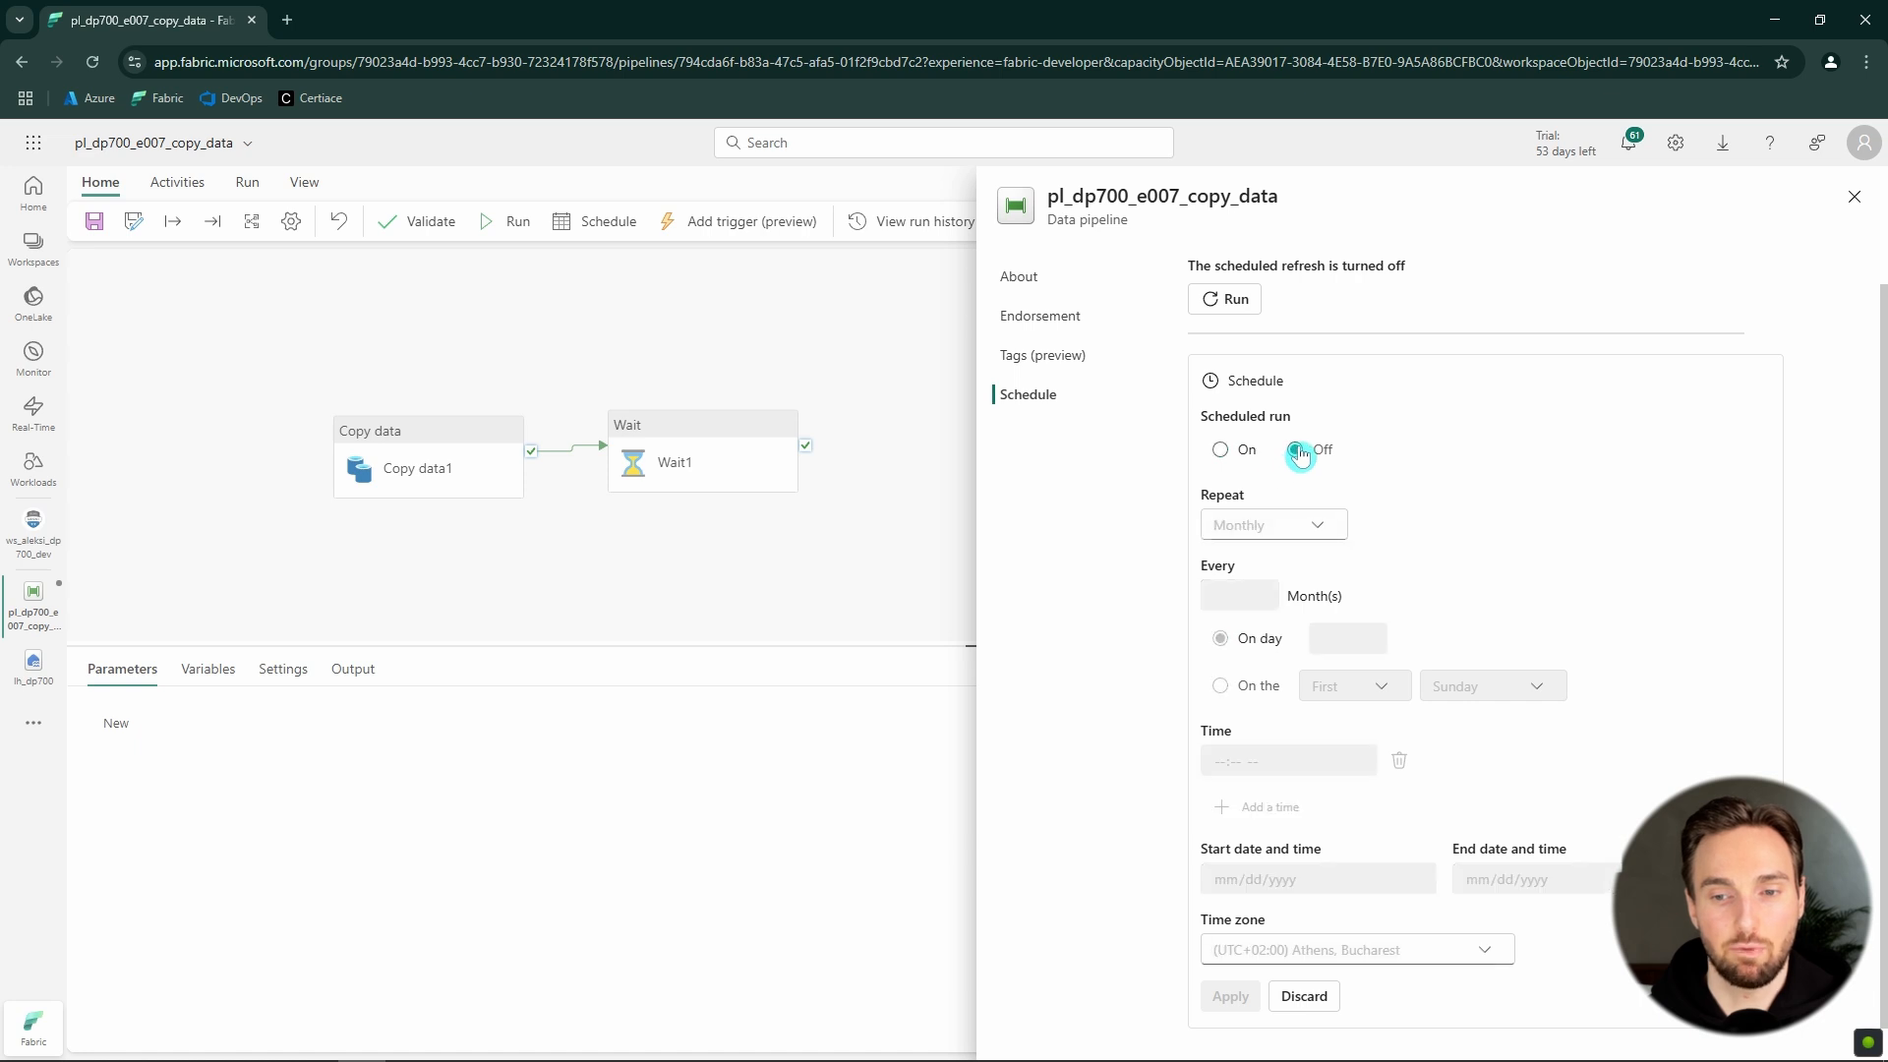
click(1304, 995)
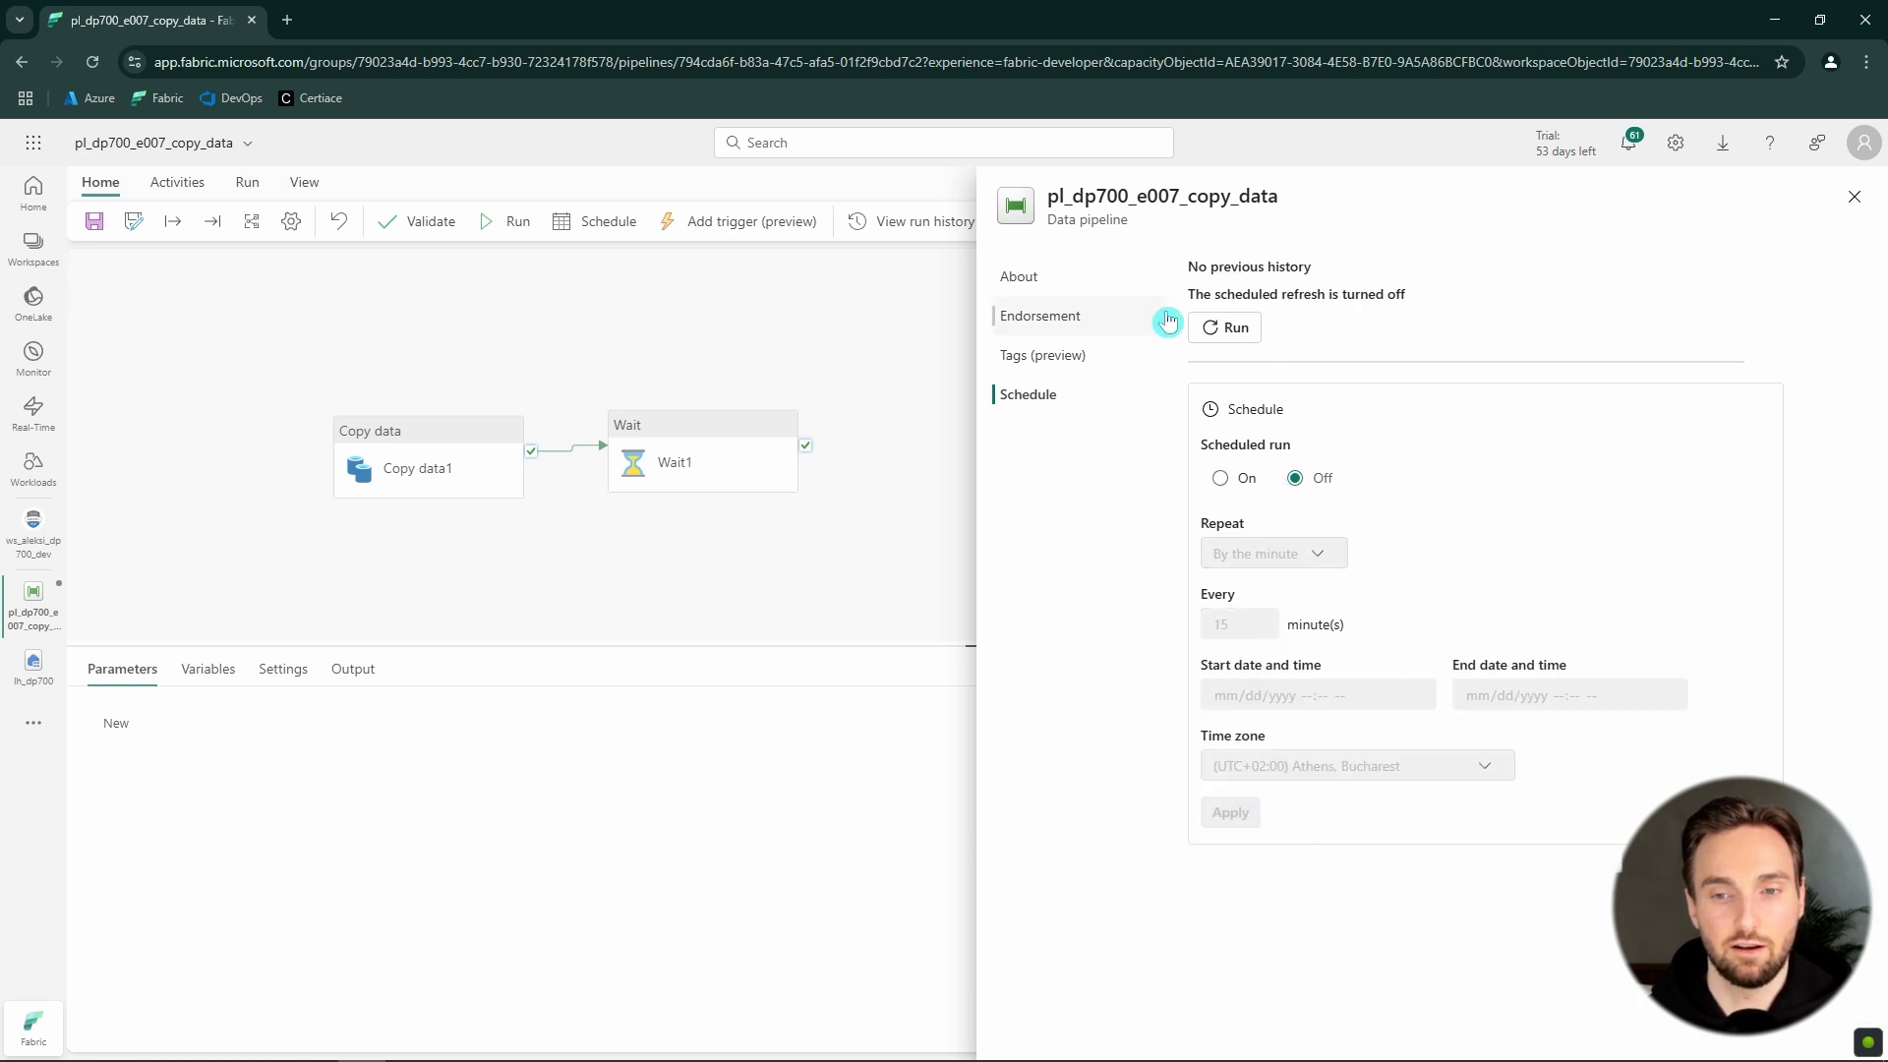
click(1861, 200)
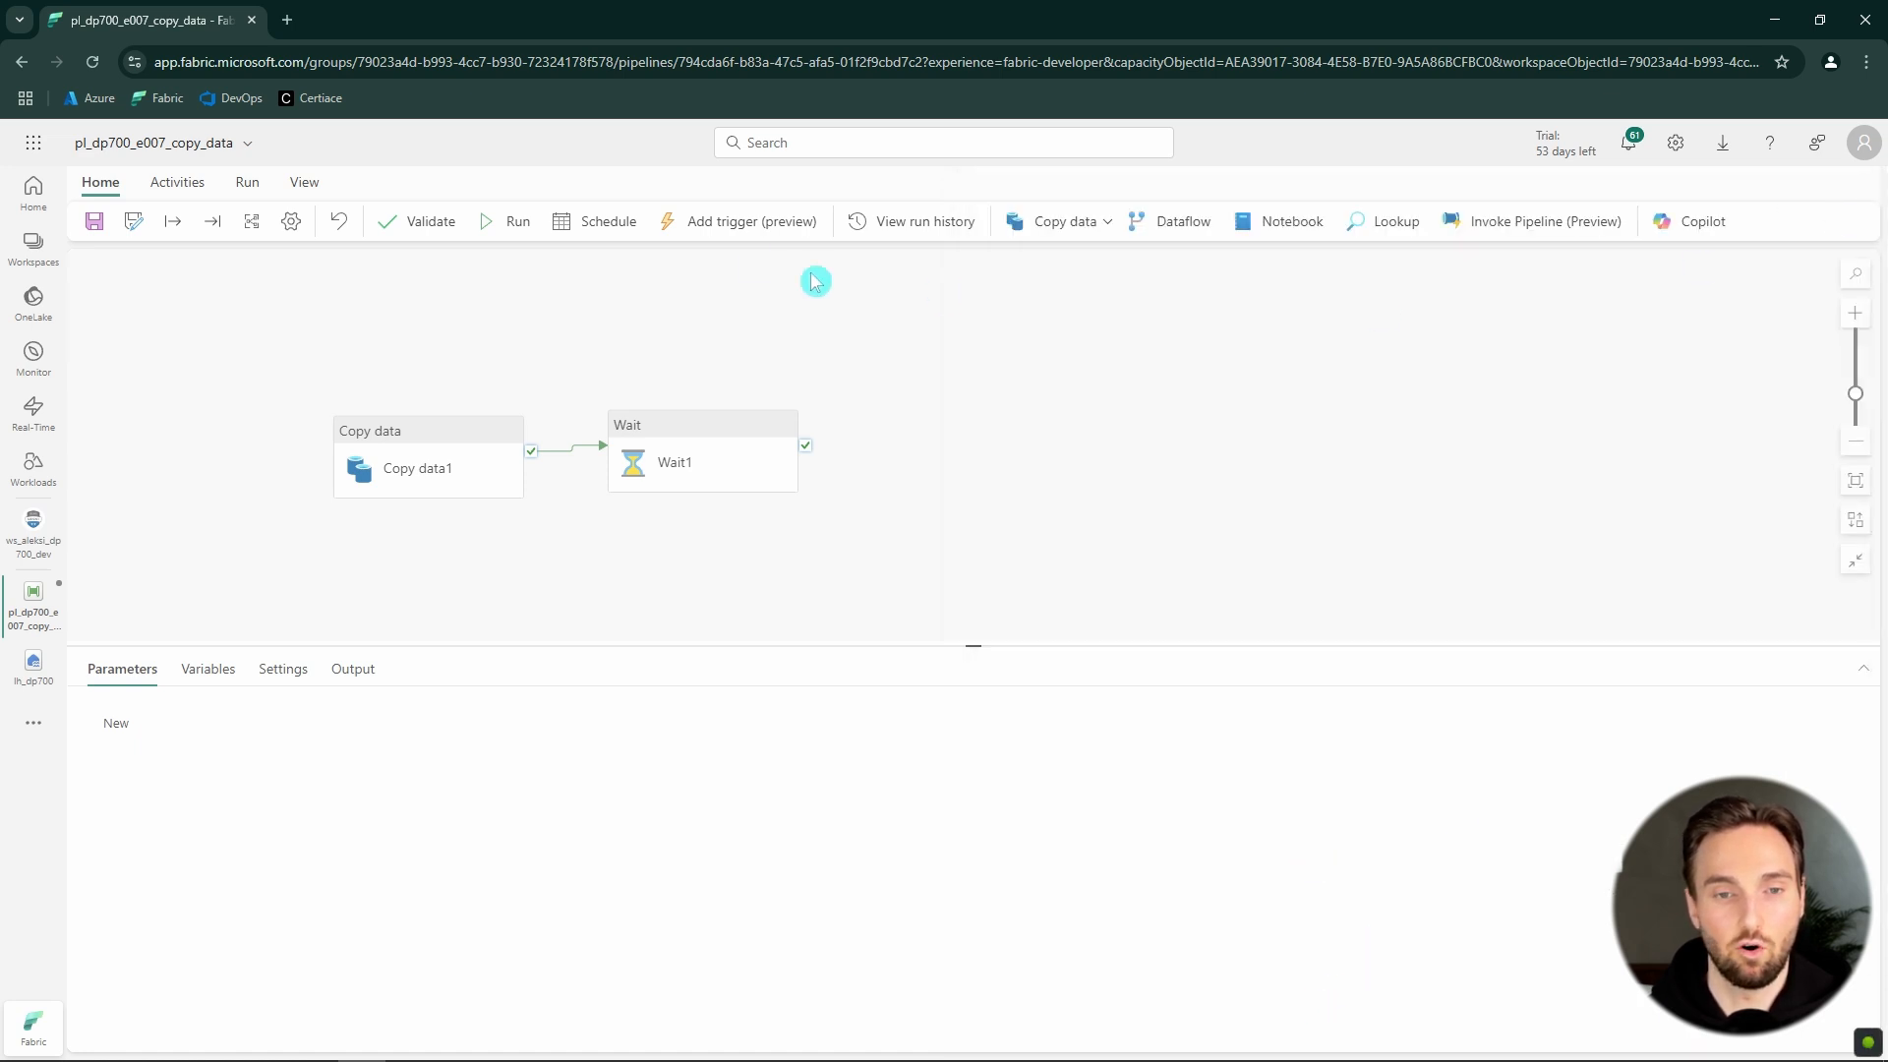
click(766, 233)
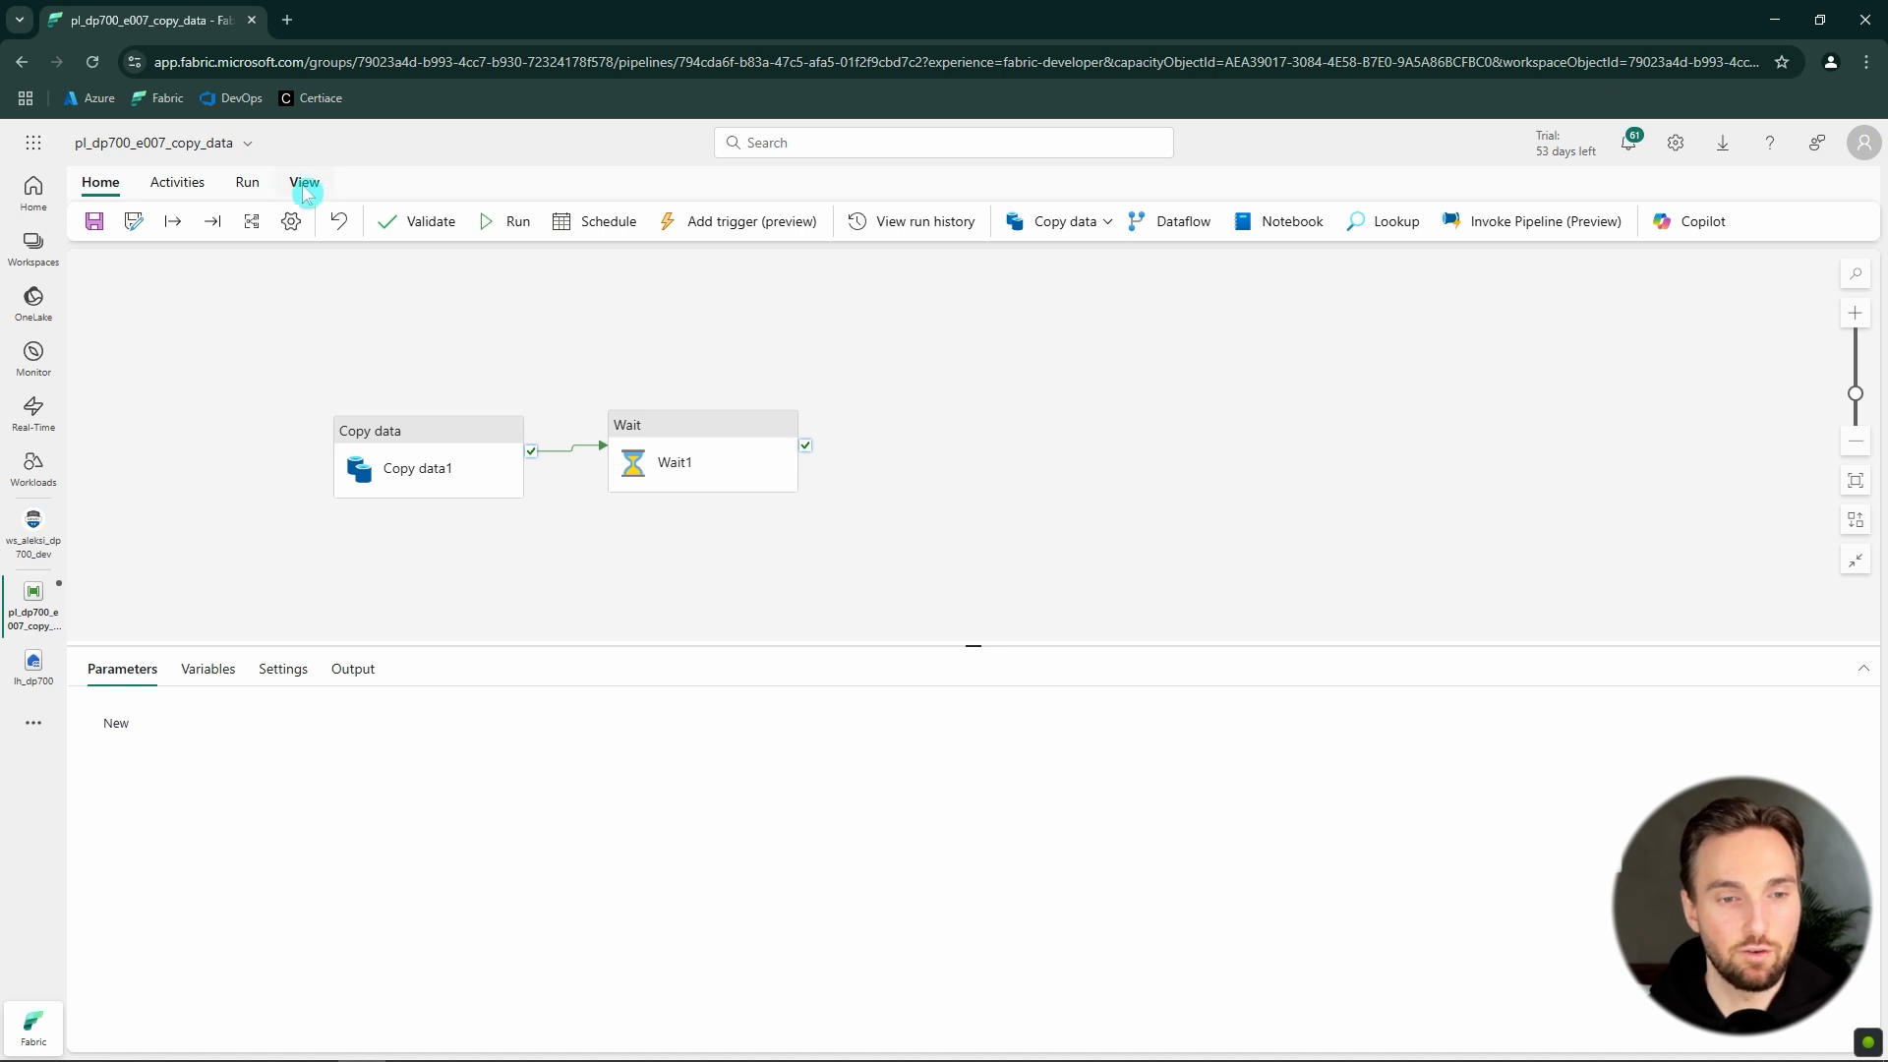
- Open the JSON code of the pipeline and read through it from beginning to end
click(304, 184)
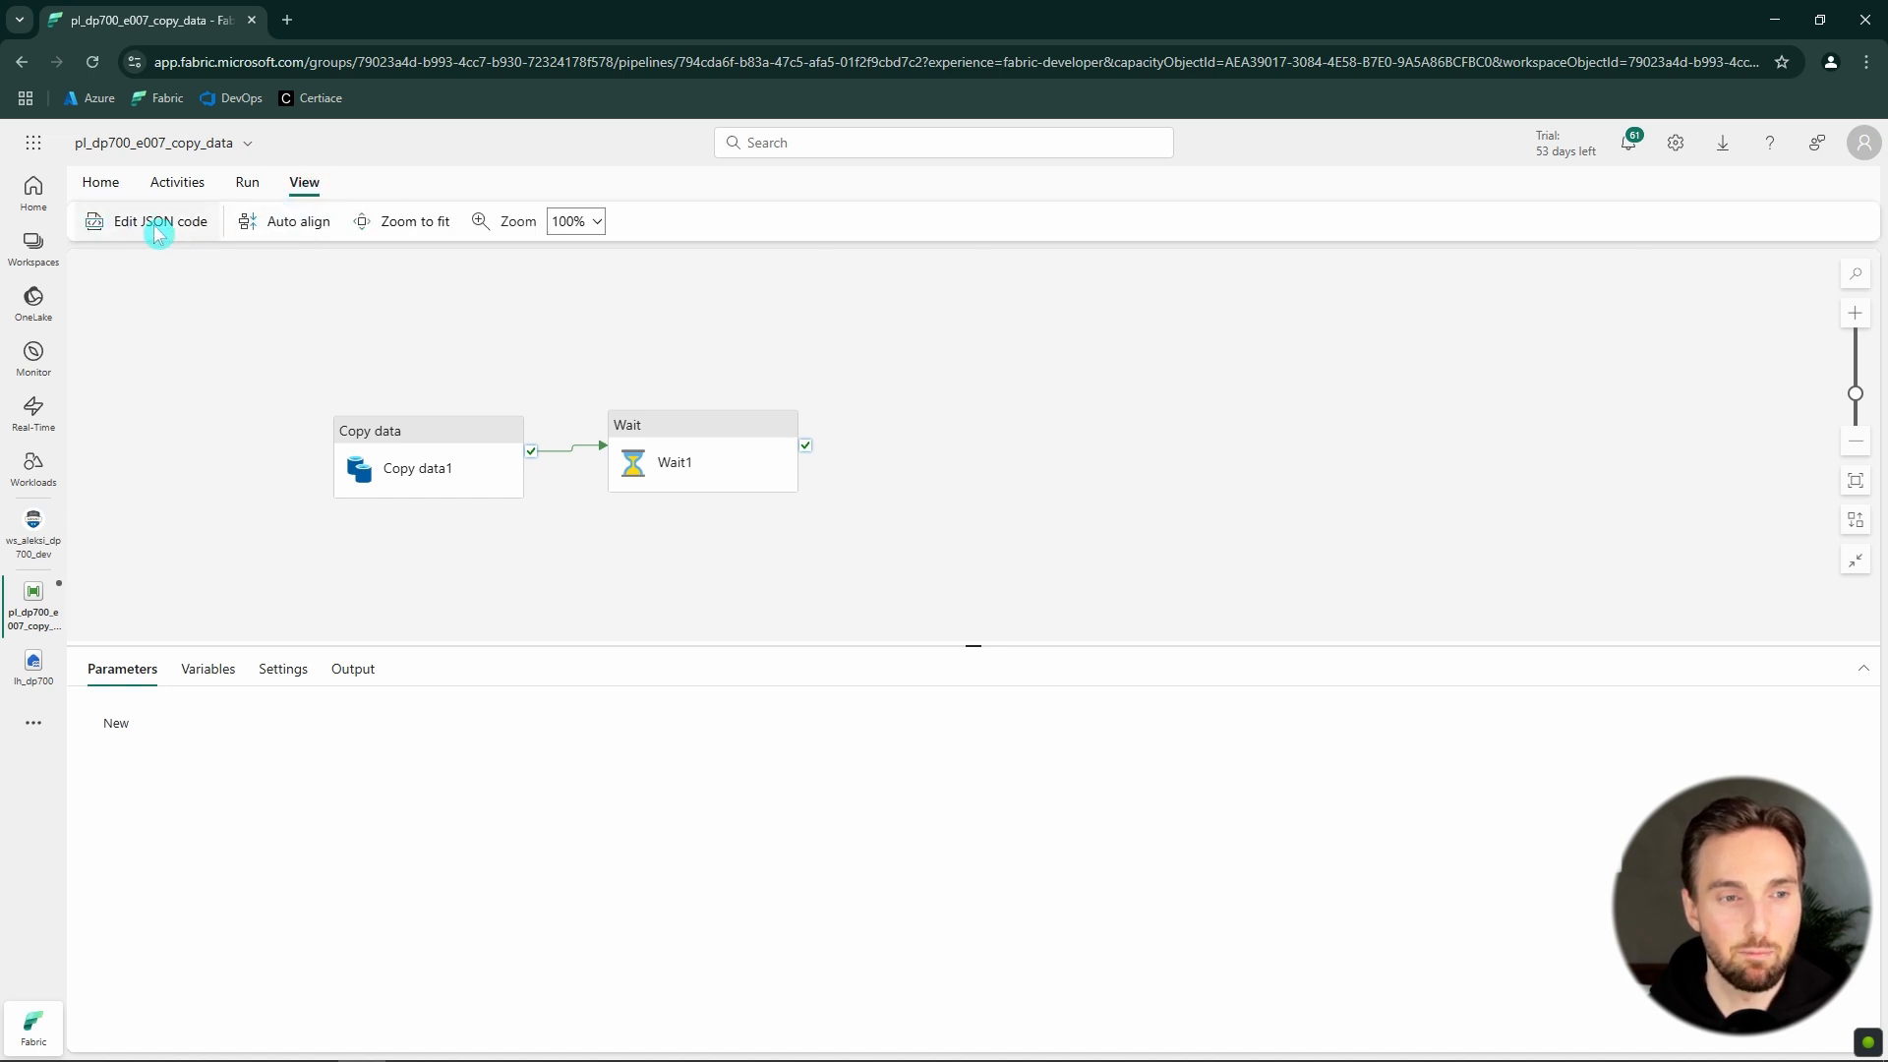
click(157, 224)
scroll(687, 501, down, 5)
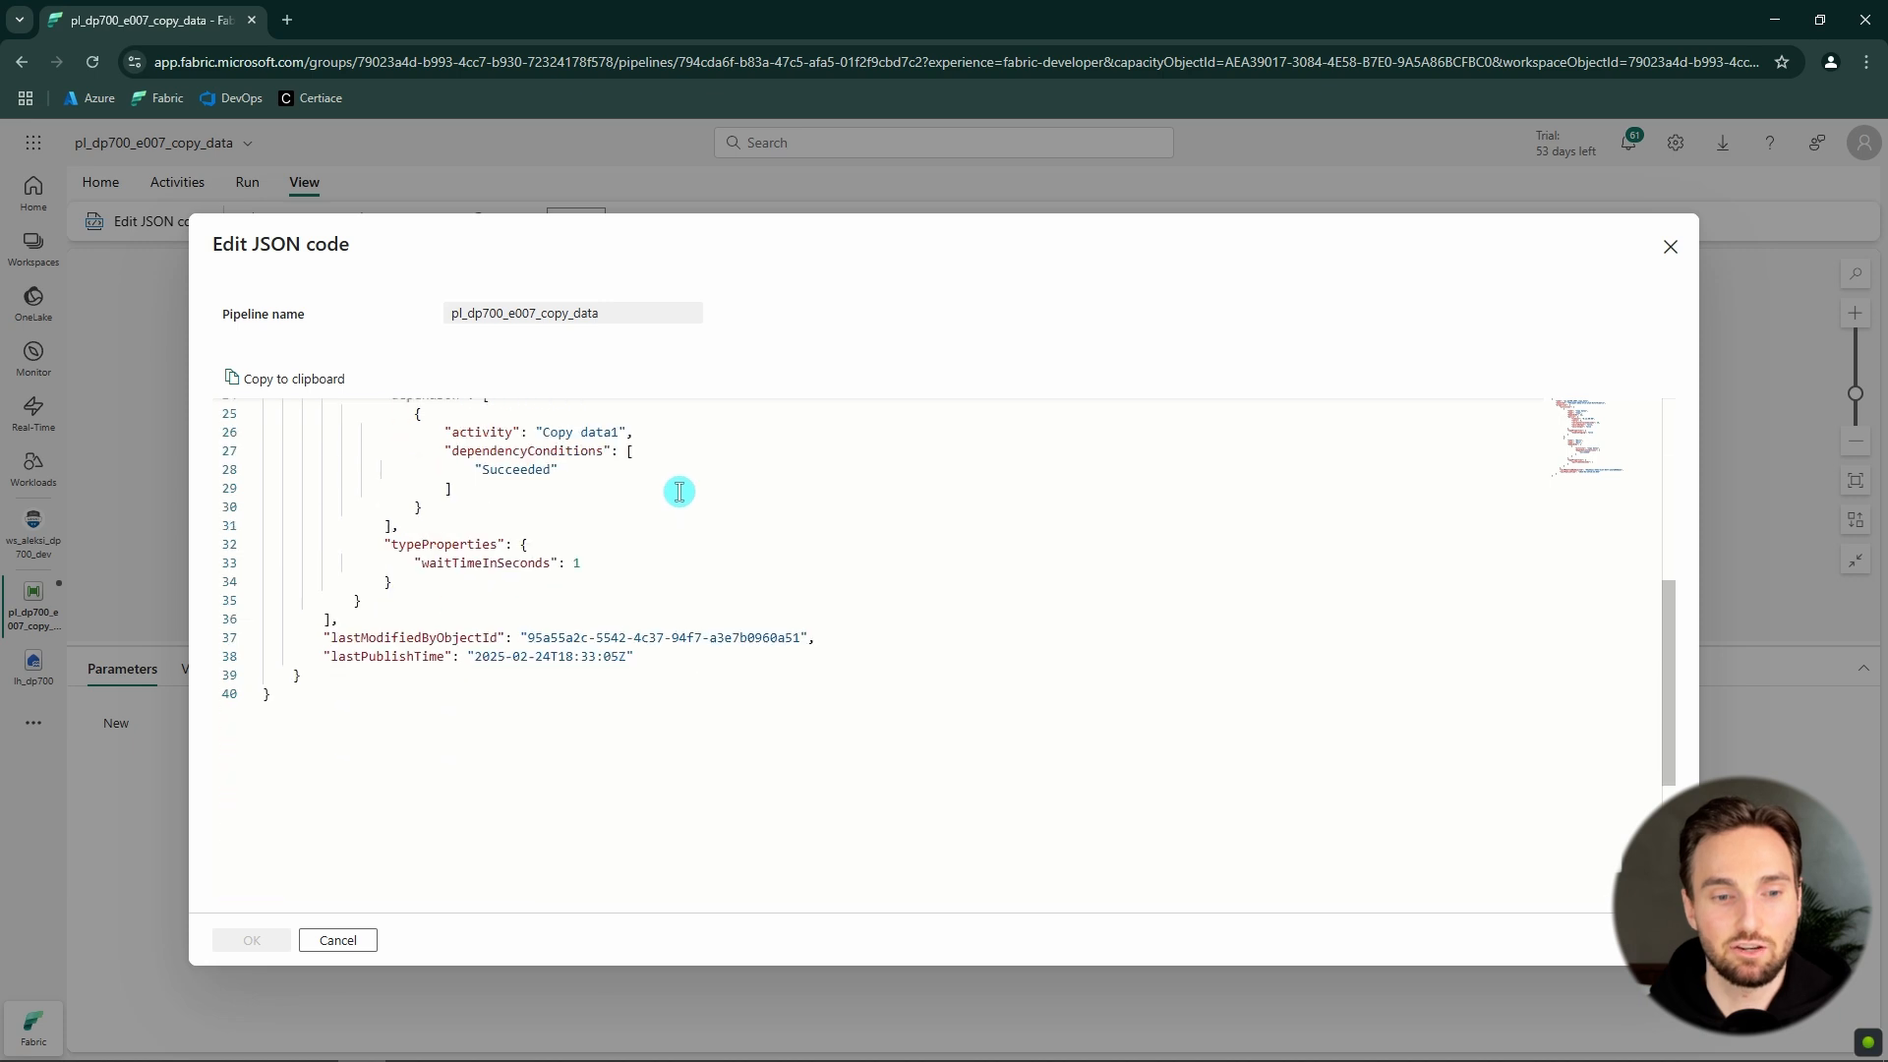
scroll(681, 488, up, 5)
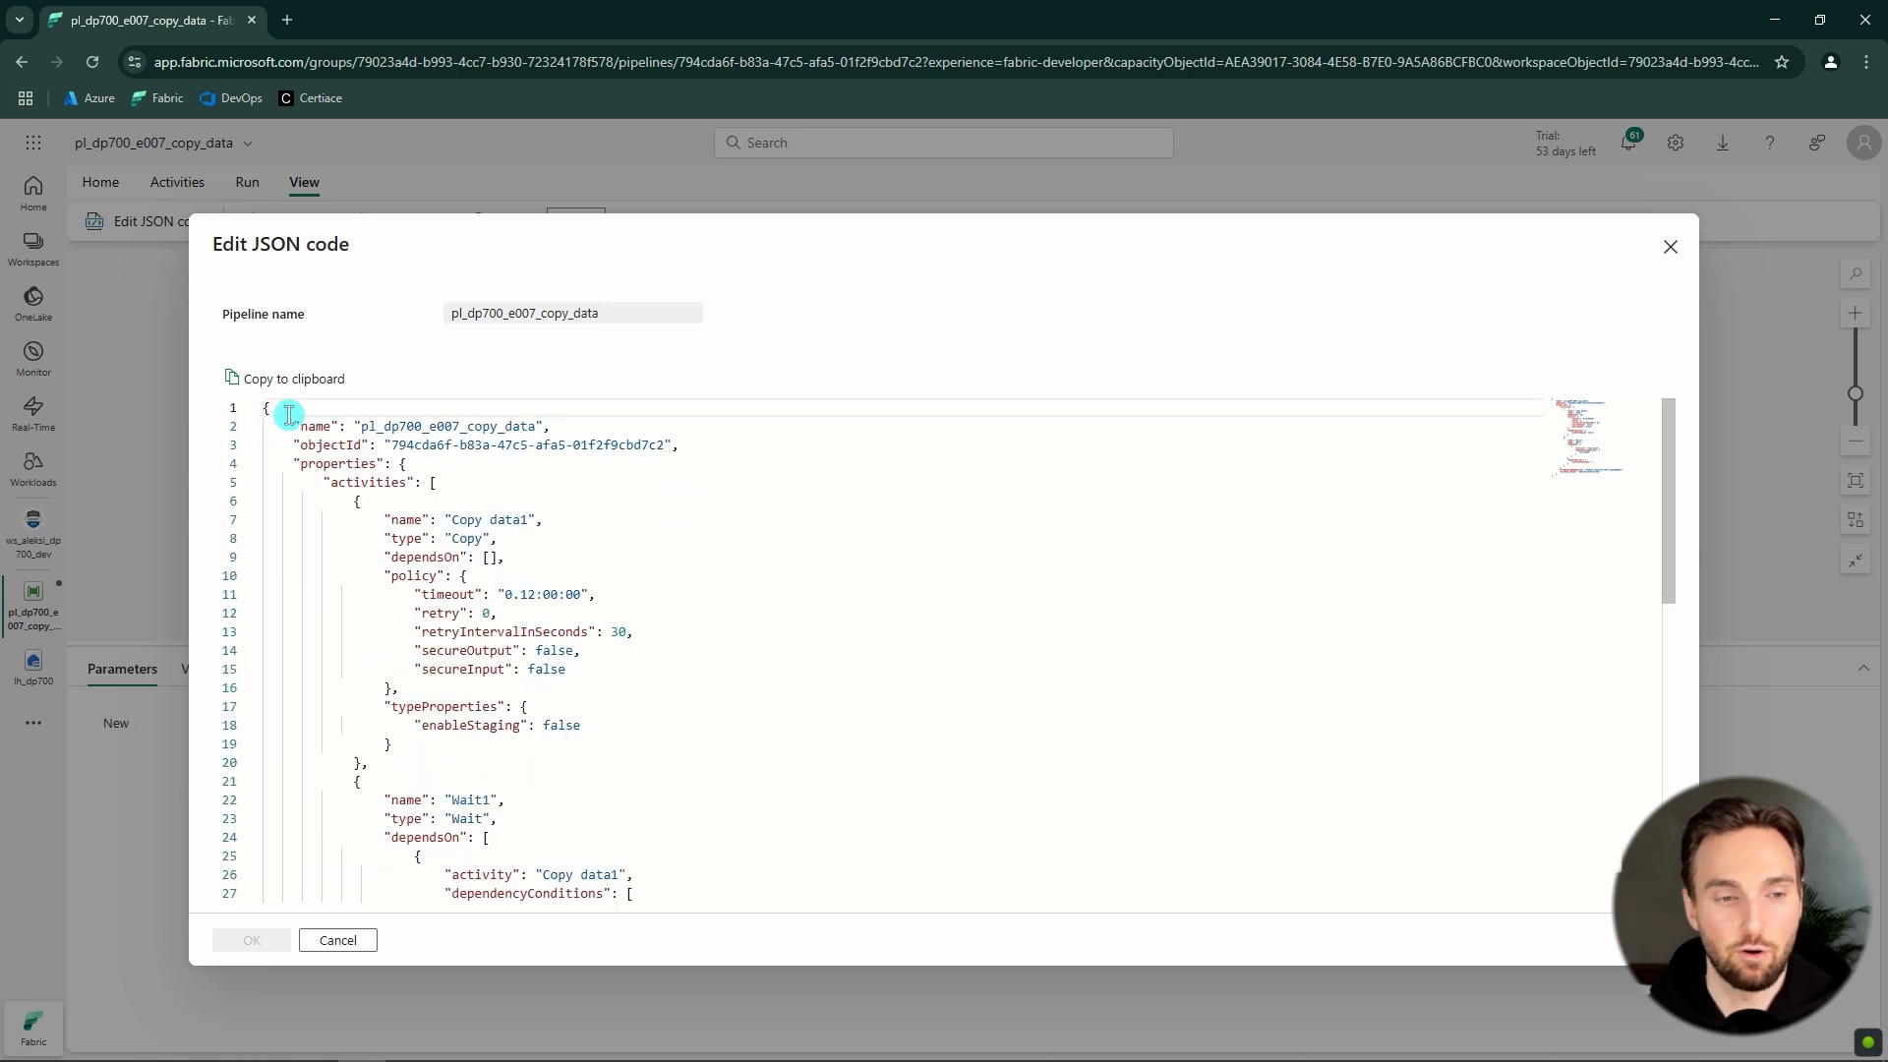
scroll(404, 450, down, 3)
scroll(556, 563, up, 3)
- Examine the blocks that define the Copy data1 and Wait1 activities in the pipeline's JSON code
click(553, 569)
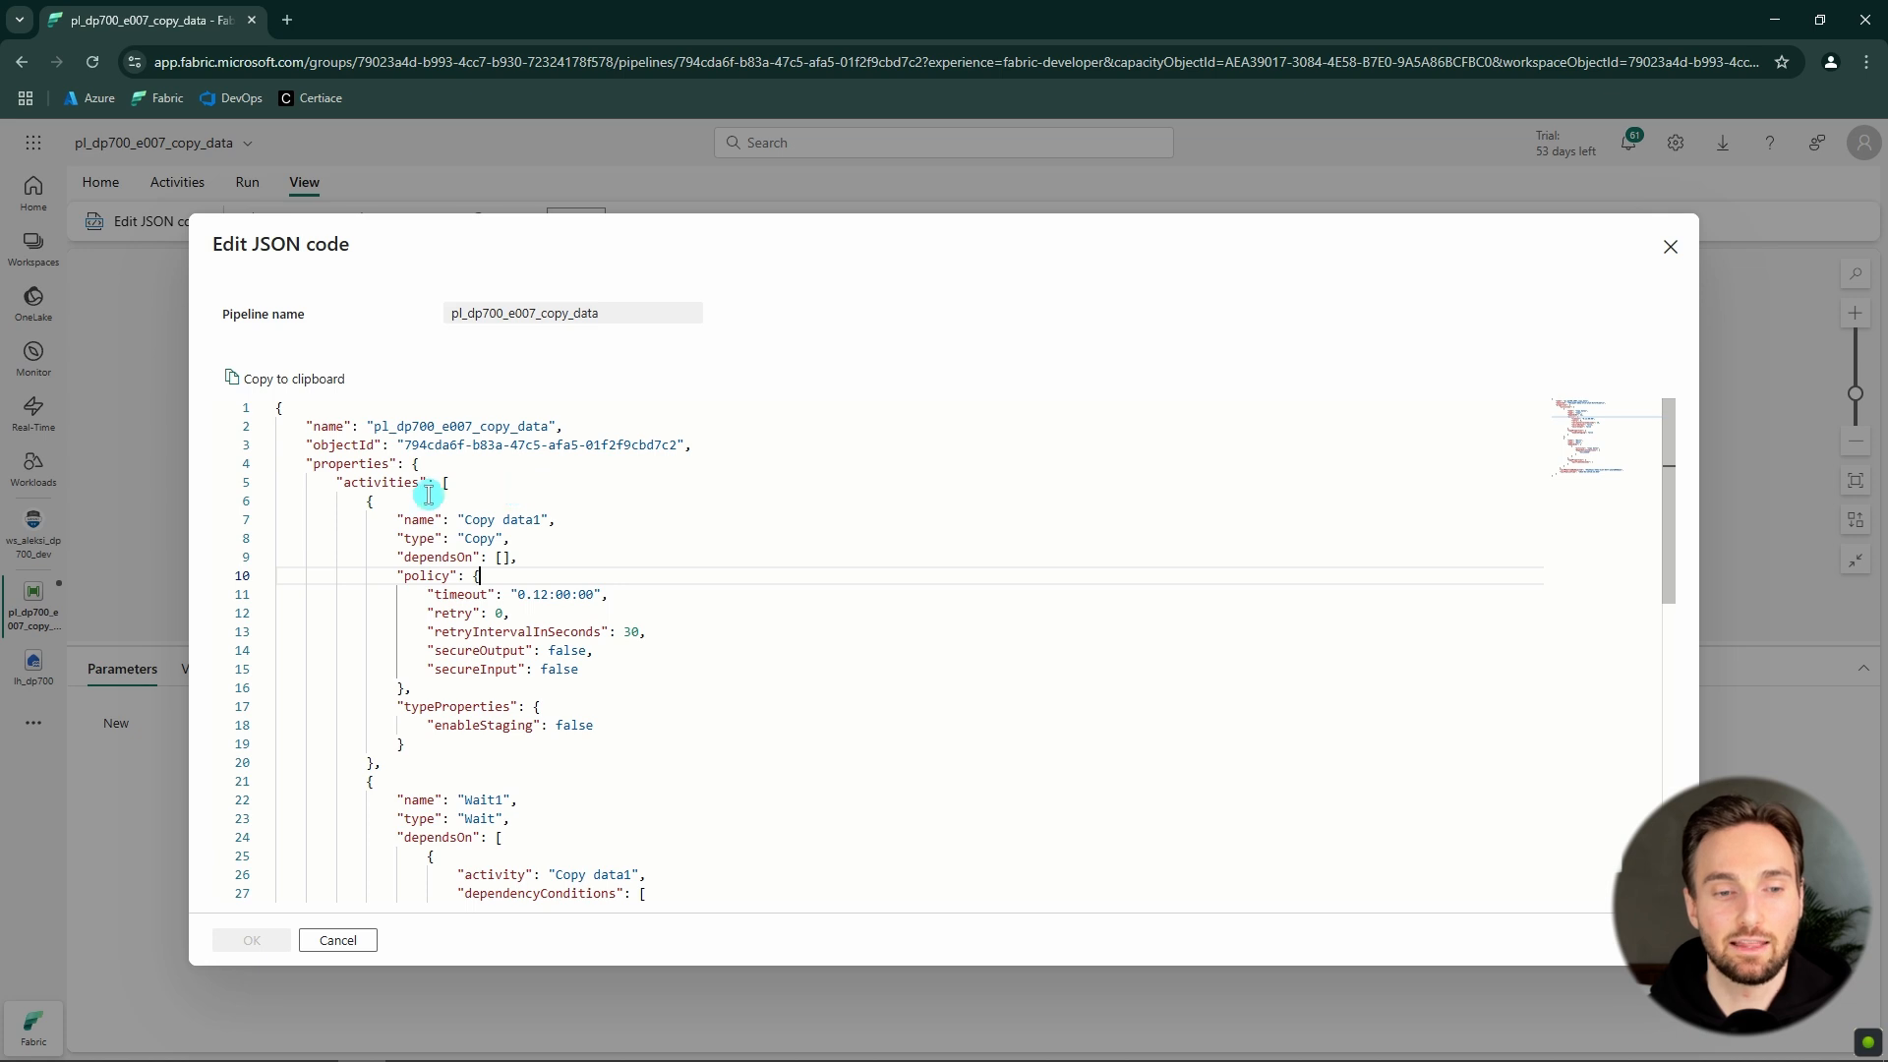
drag(367, 500, 528, 757)
click(711, 673)
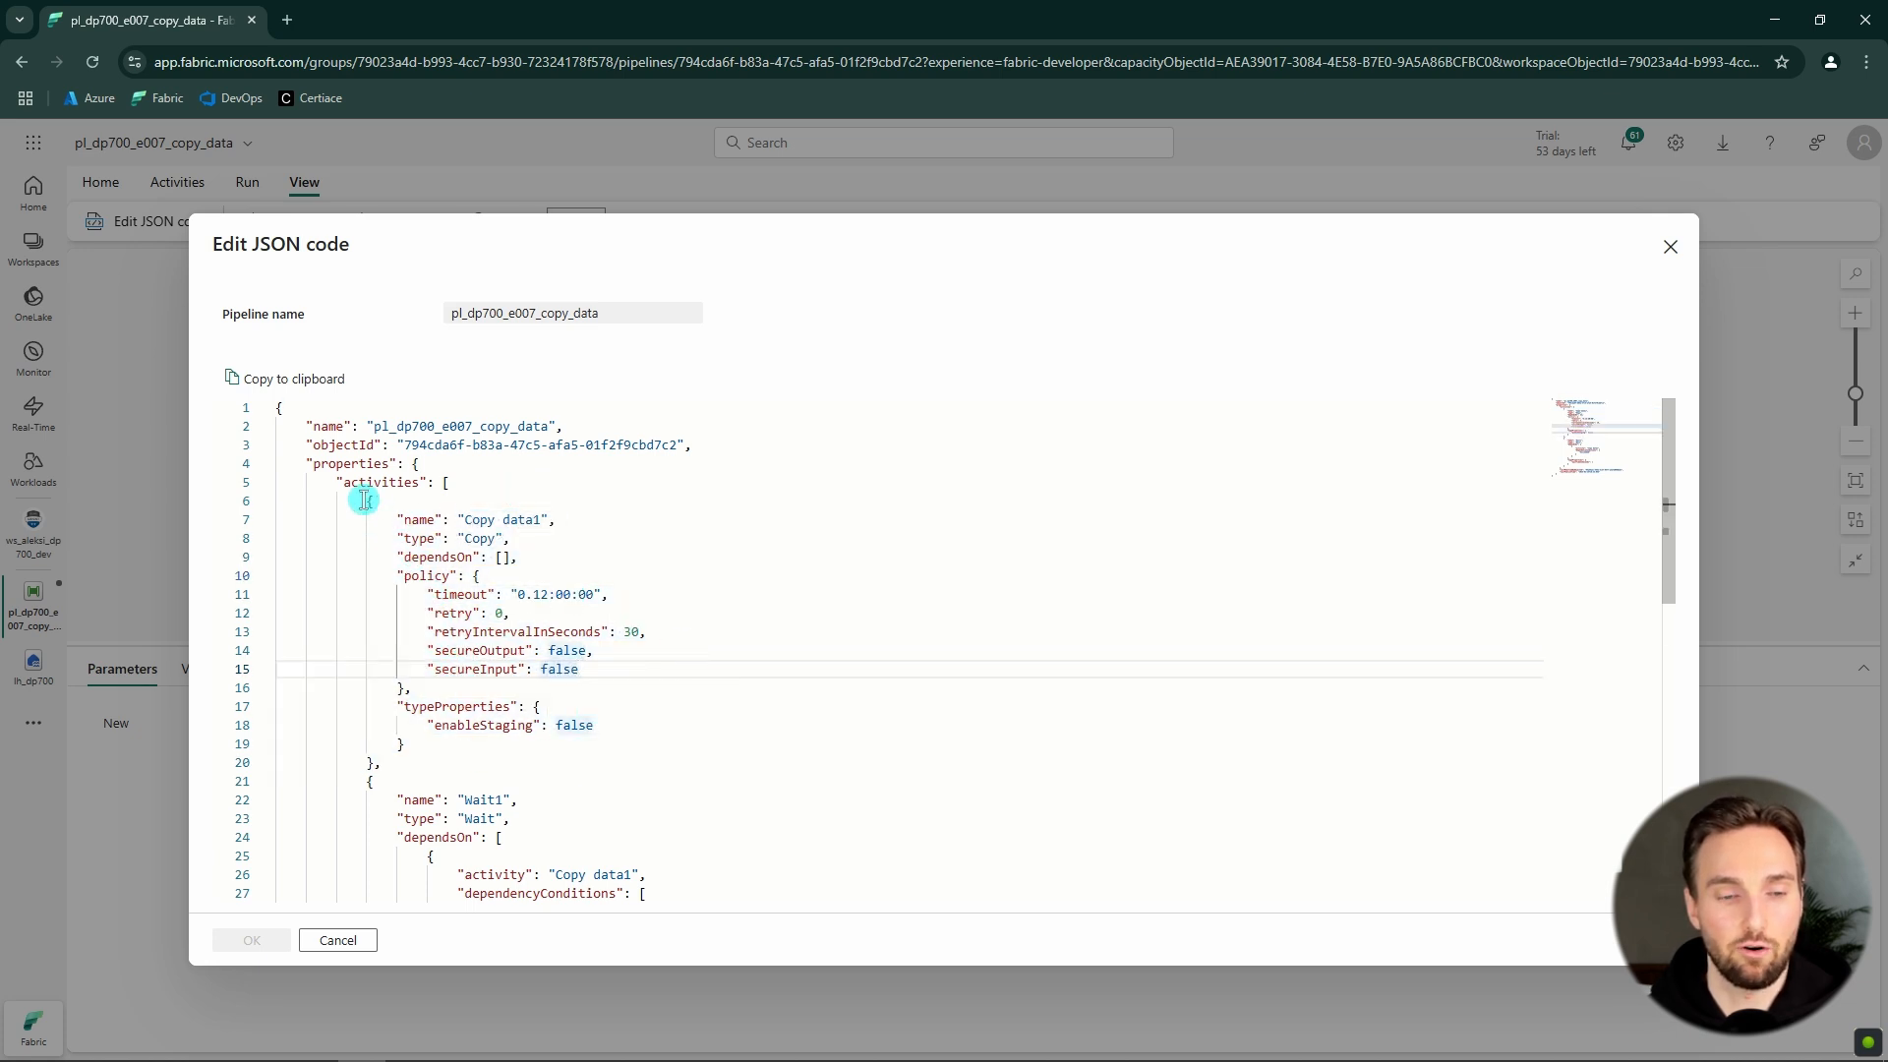
drag(363, 502, 429, 766)
click(511, 526)
scroll(569, 544, down, 4)
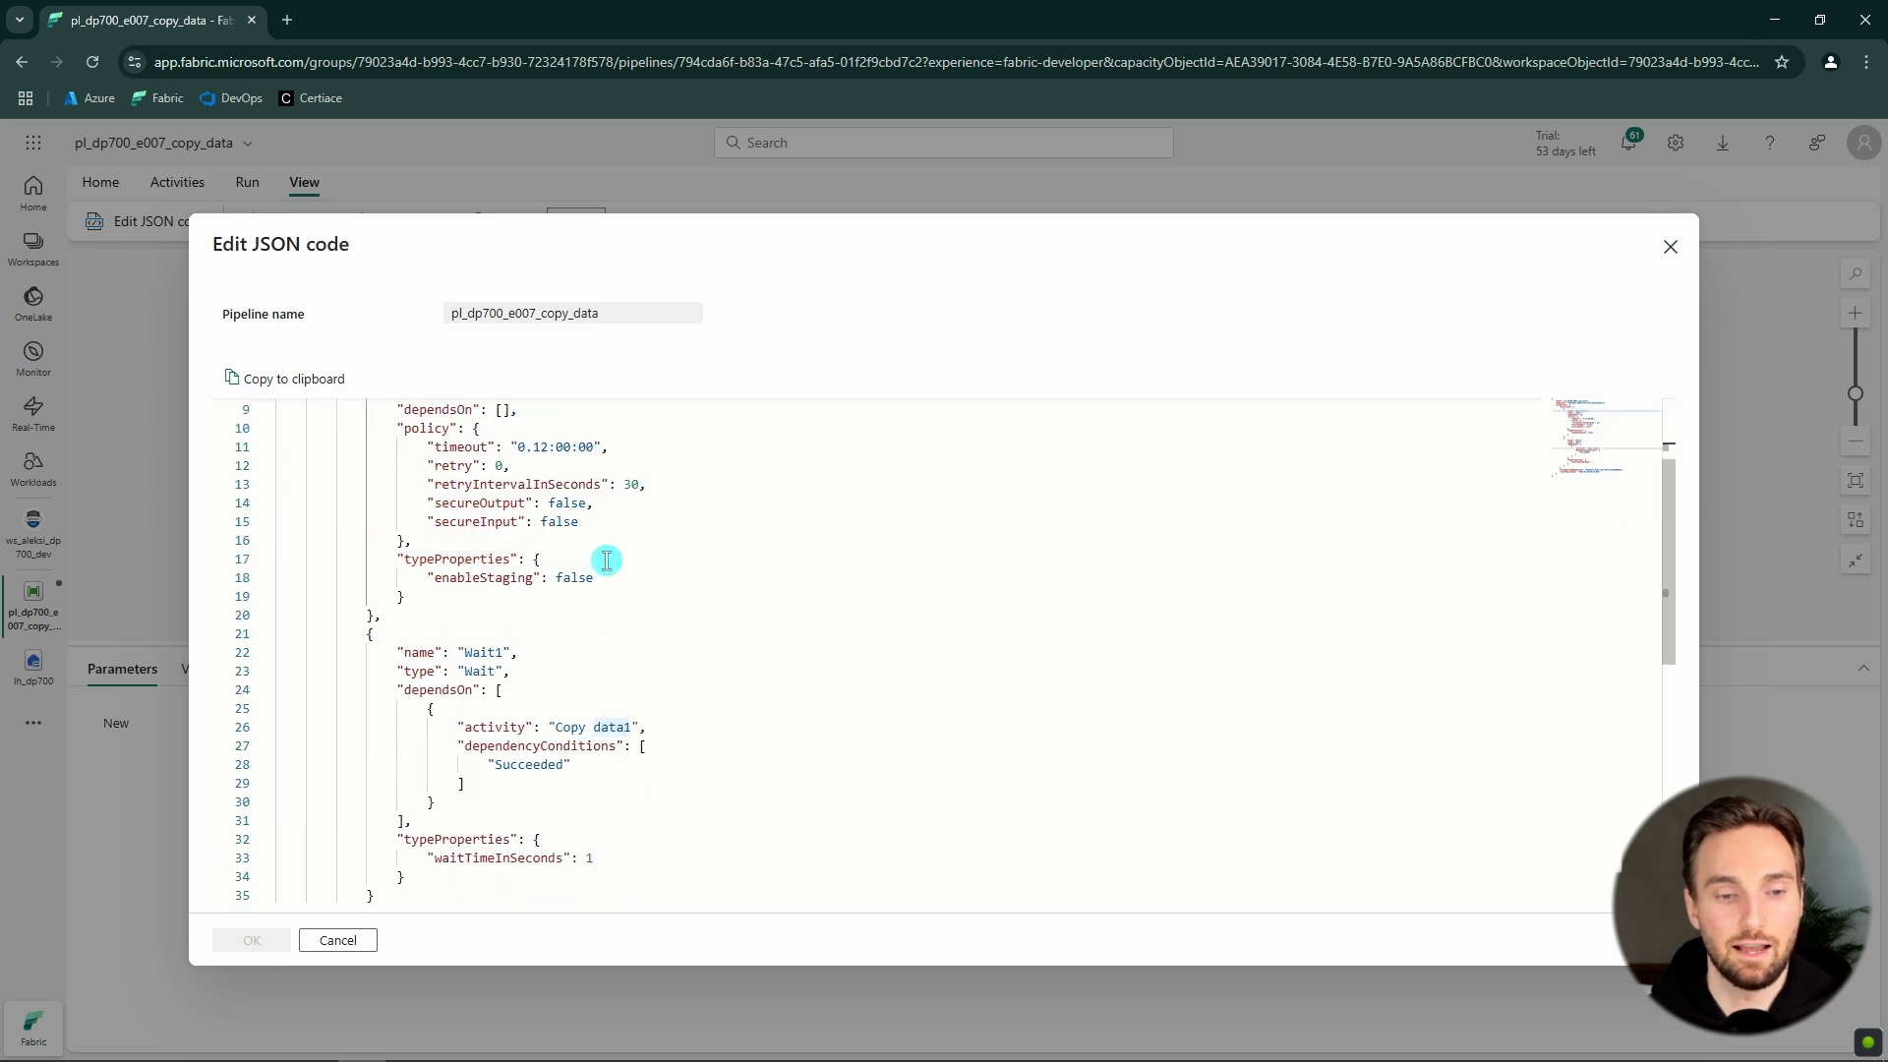
drag(361, 438, 439, 695)
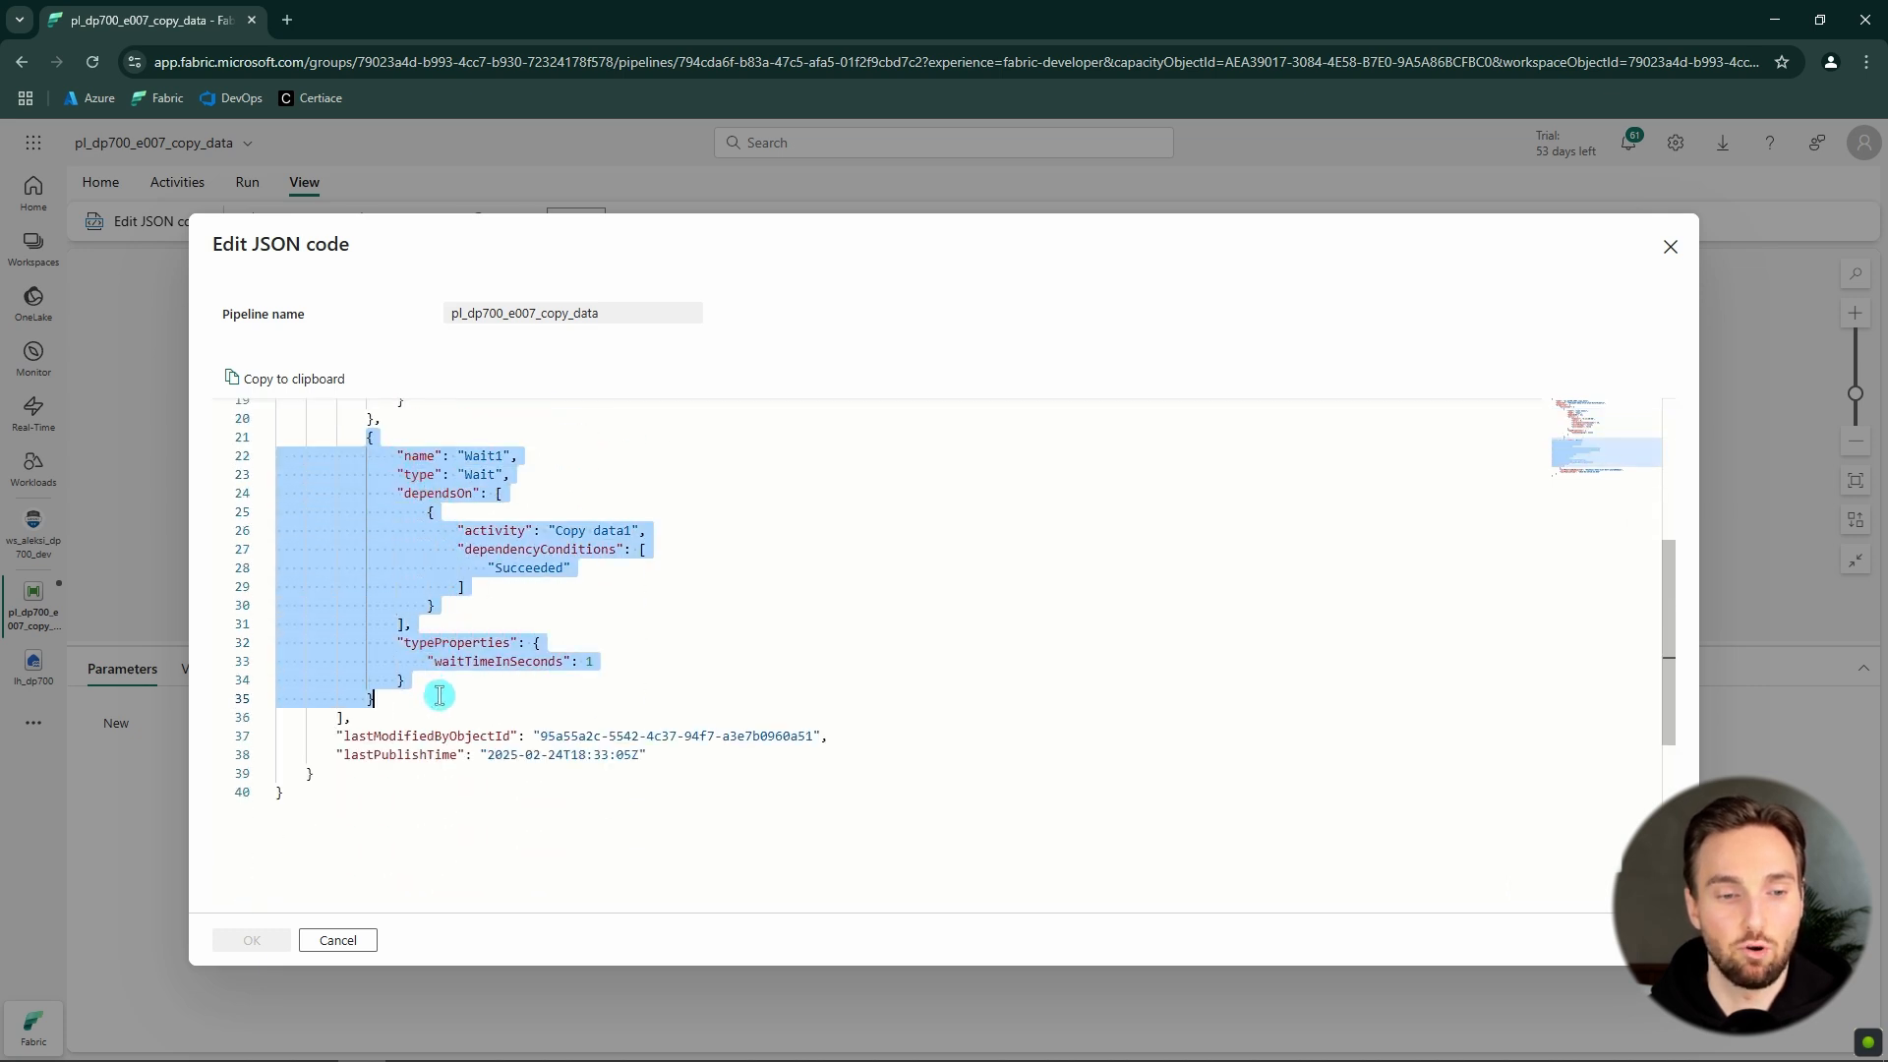
click(578, 599)
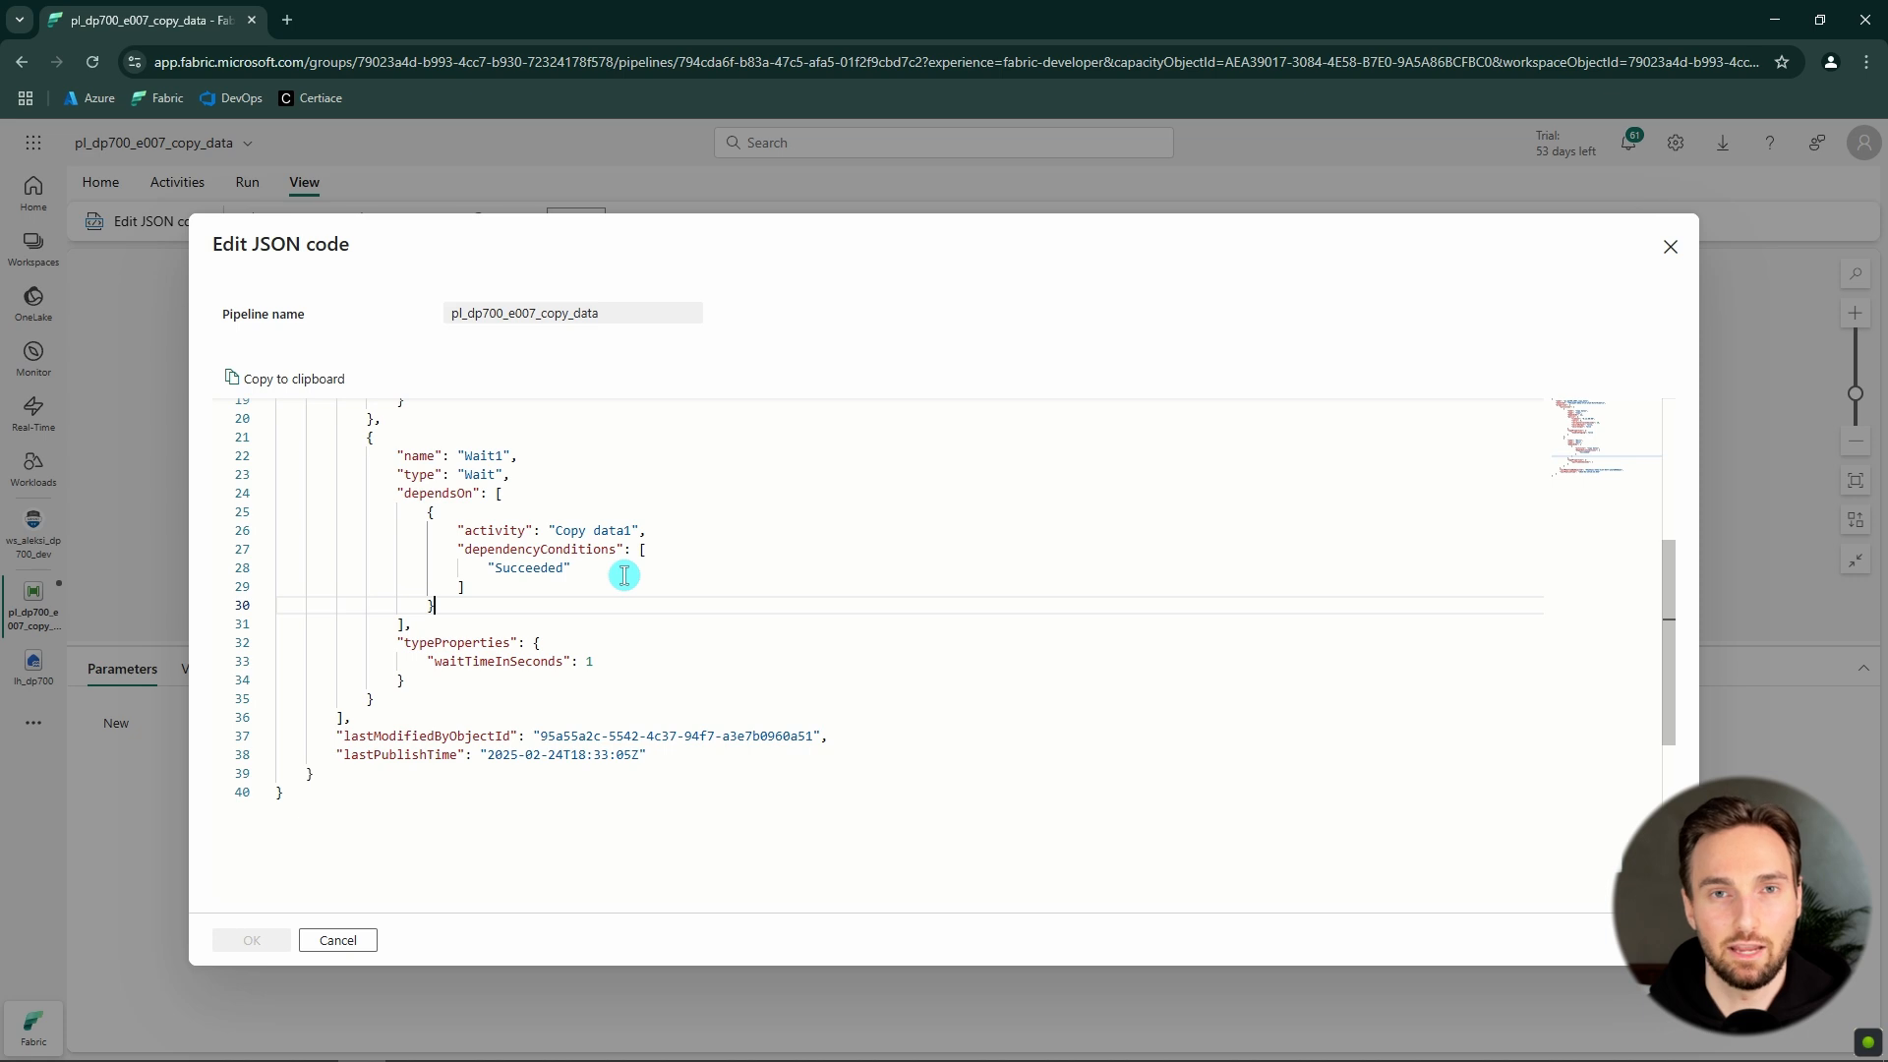
- Review how the JSON code structures the pipeline's properties, activity policies and dependencies
scroll(492, 644, up, 4)
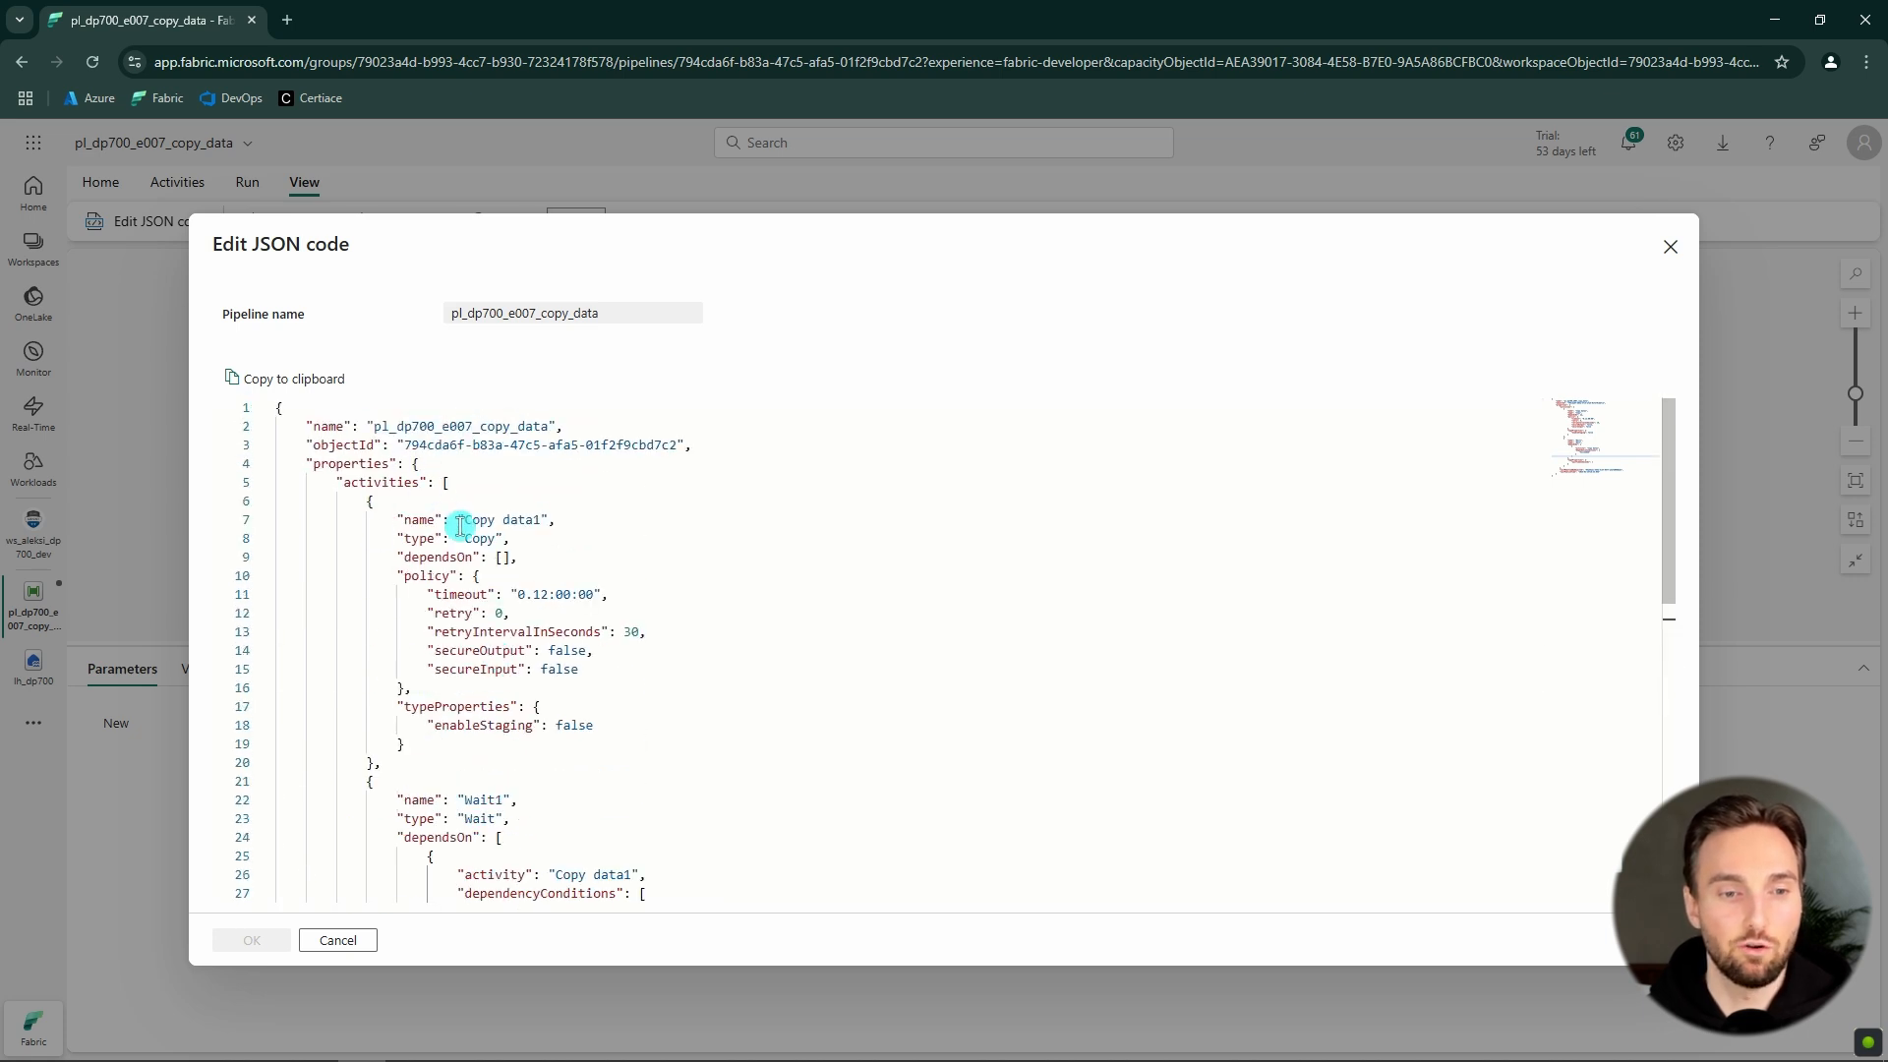
scroll(489, 540, down, 3)
scroll(500, 541, up, 2)
scroll(501, 541, up, 1)
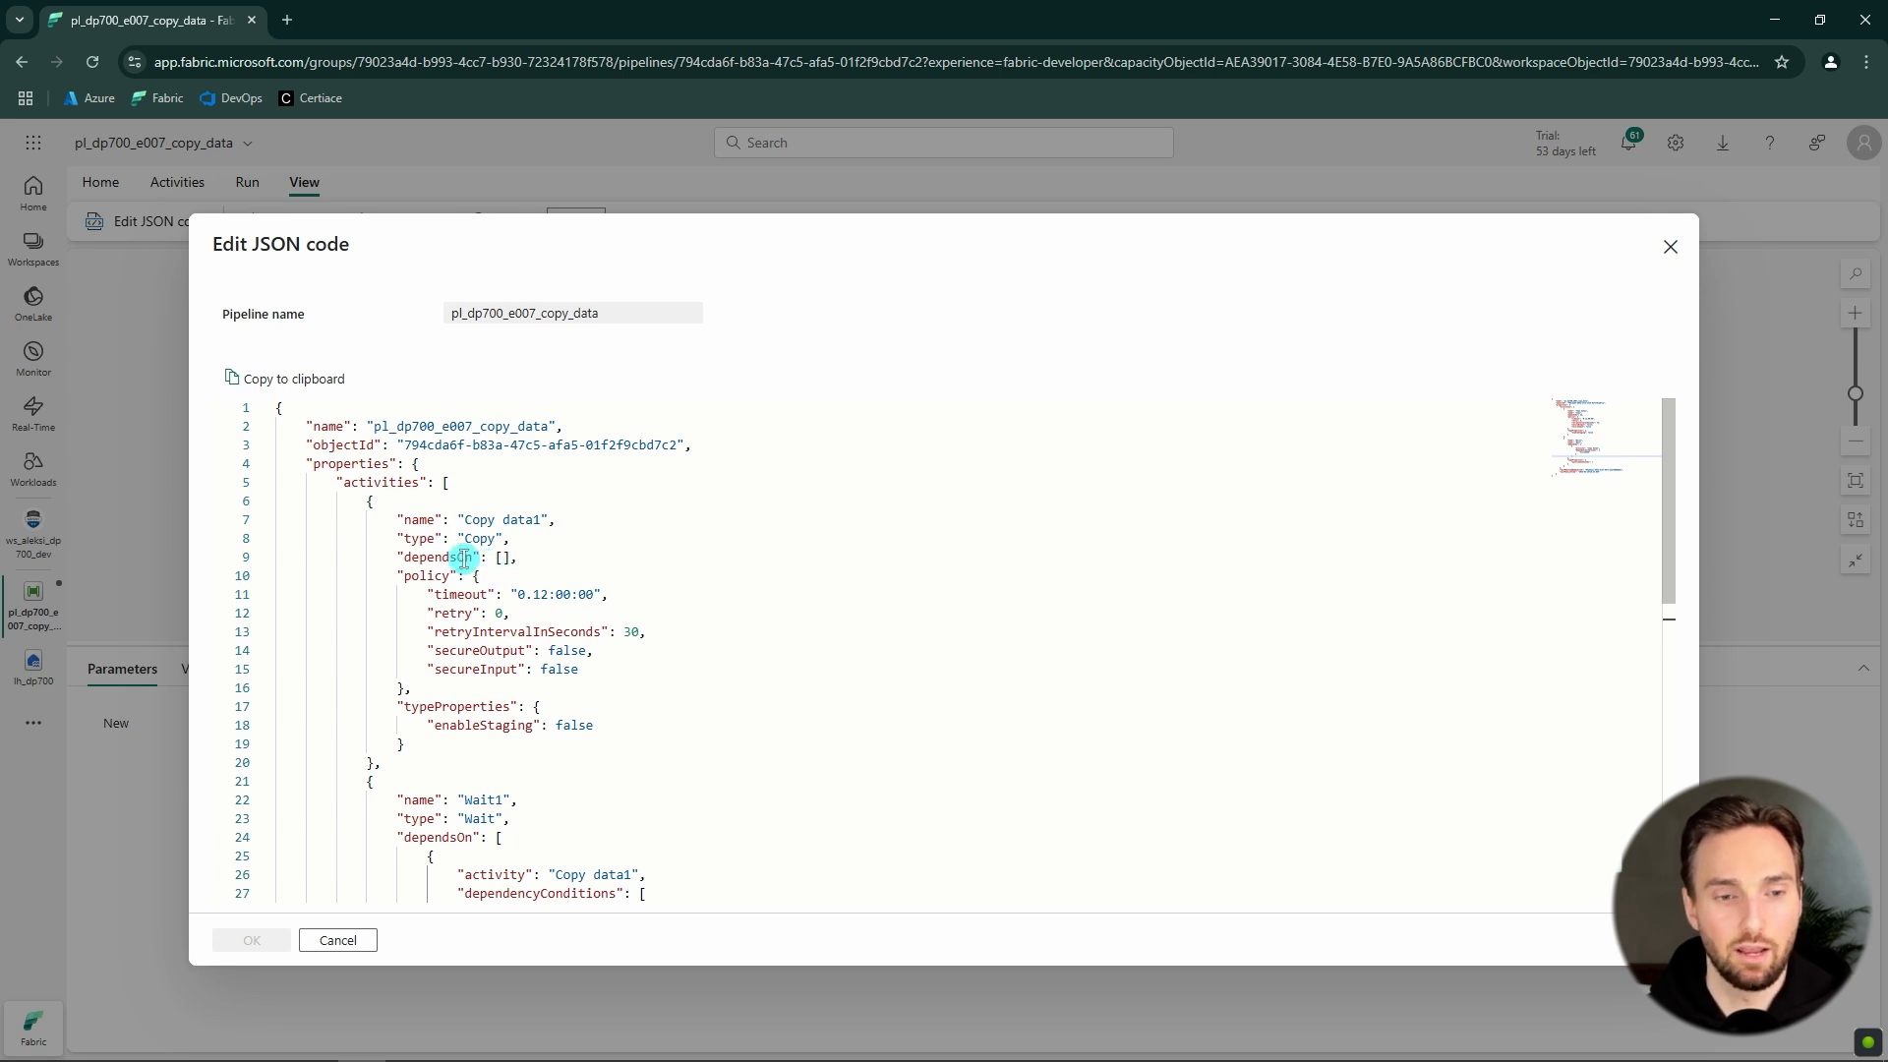
scroll(513, 555, down, 2)
scroll(551, 543, up, 2)
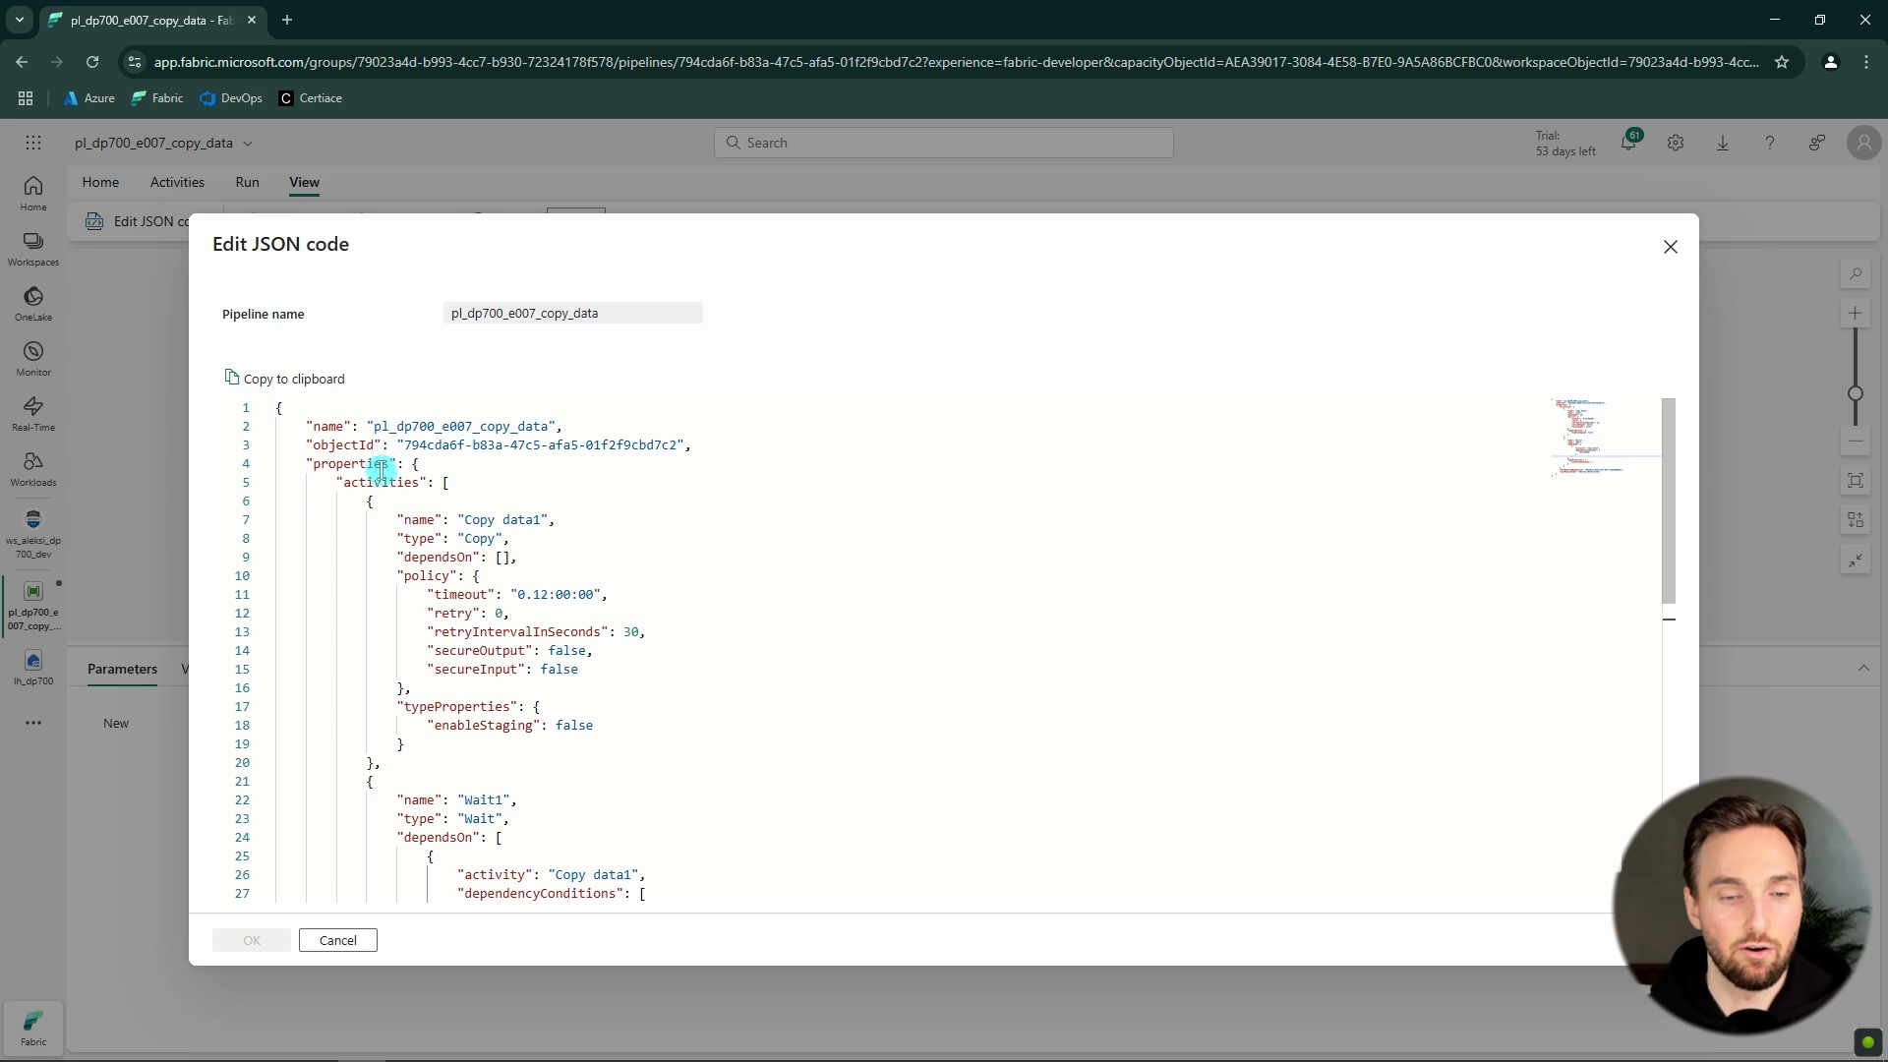
scroll(527, 539, down, 3)
scroll(560, 629, up, 3)
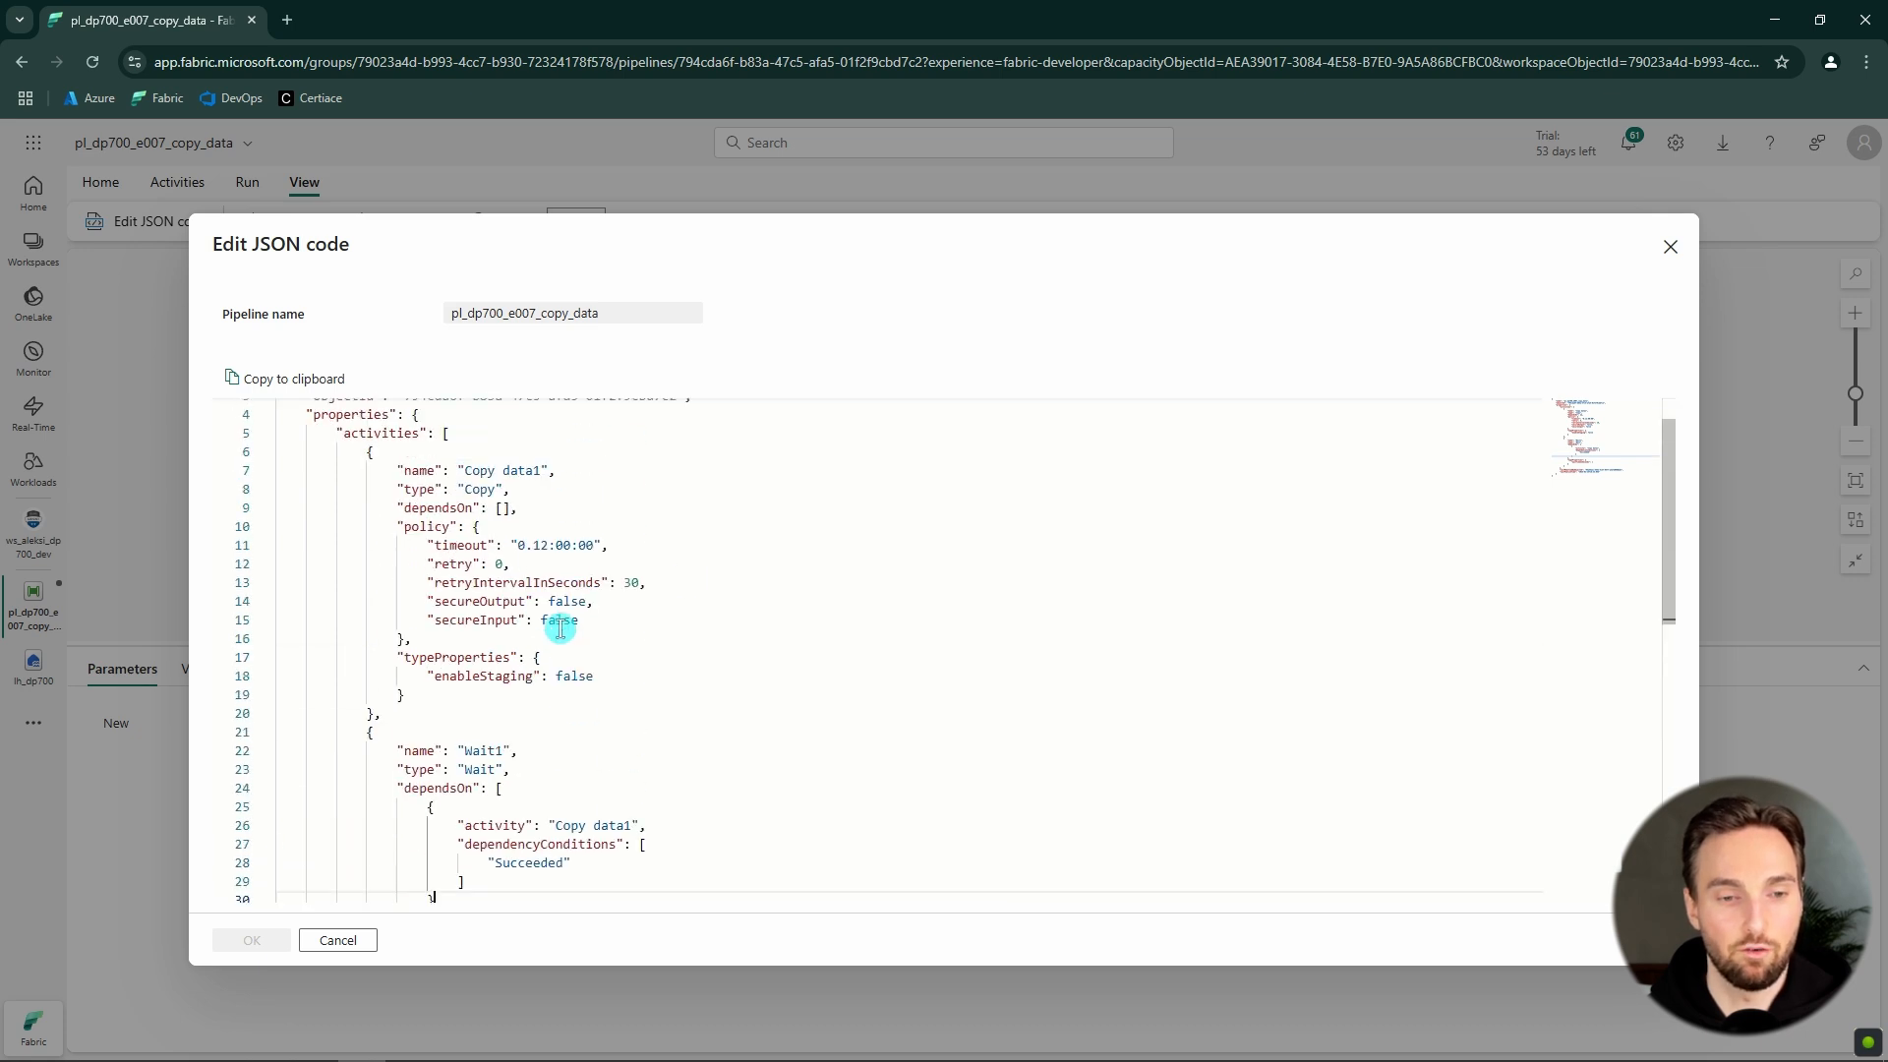
scroll(560, 629, up, 1)
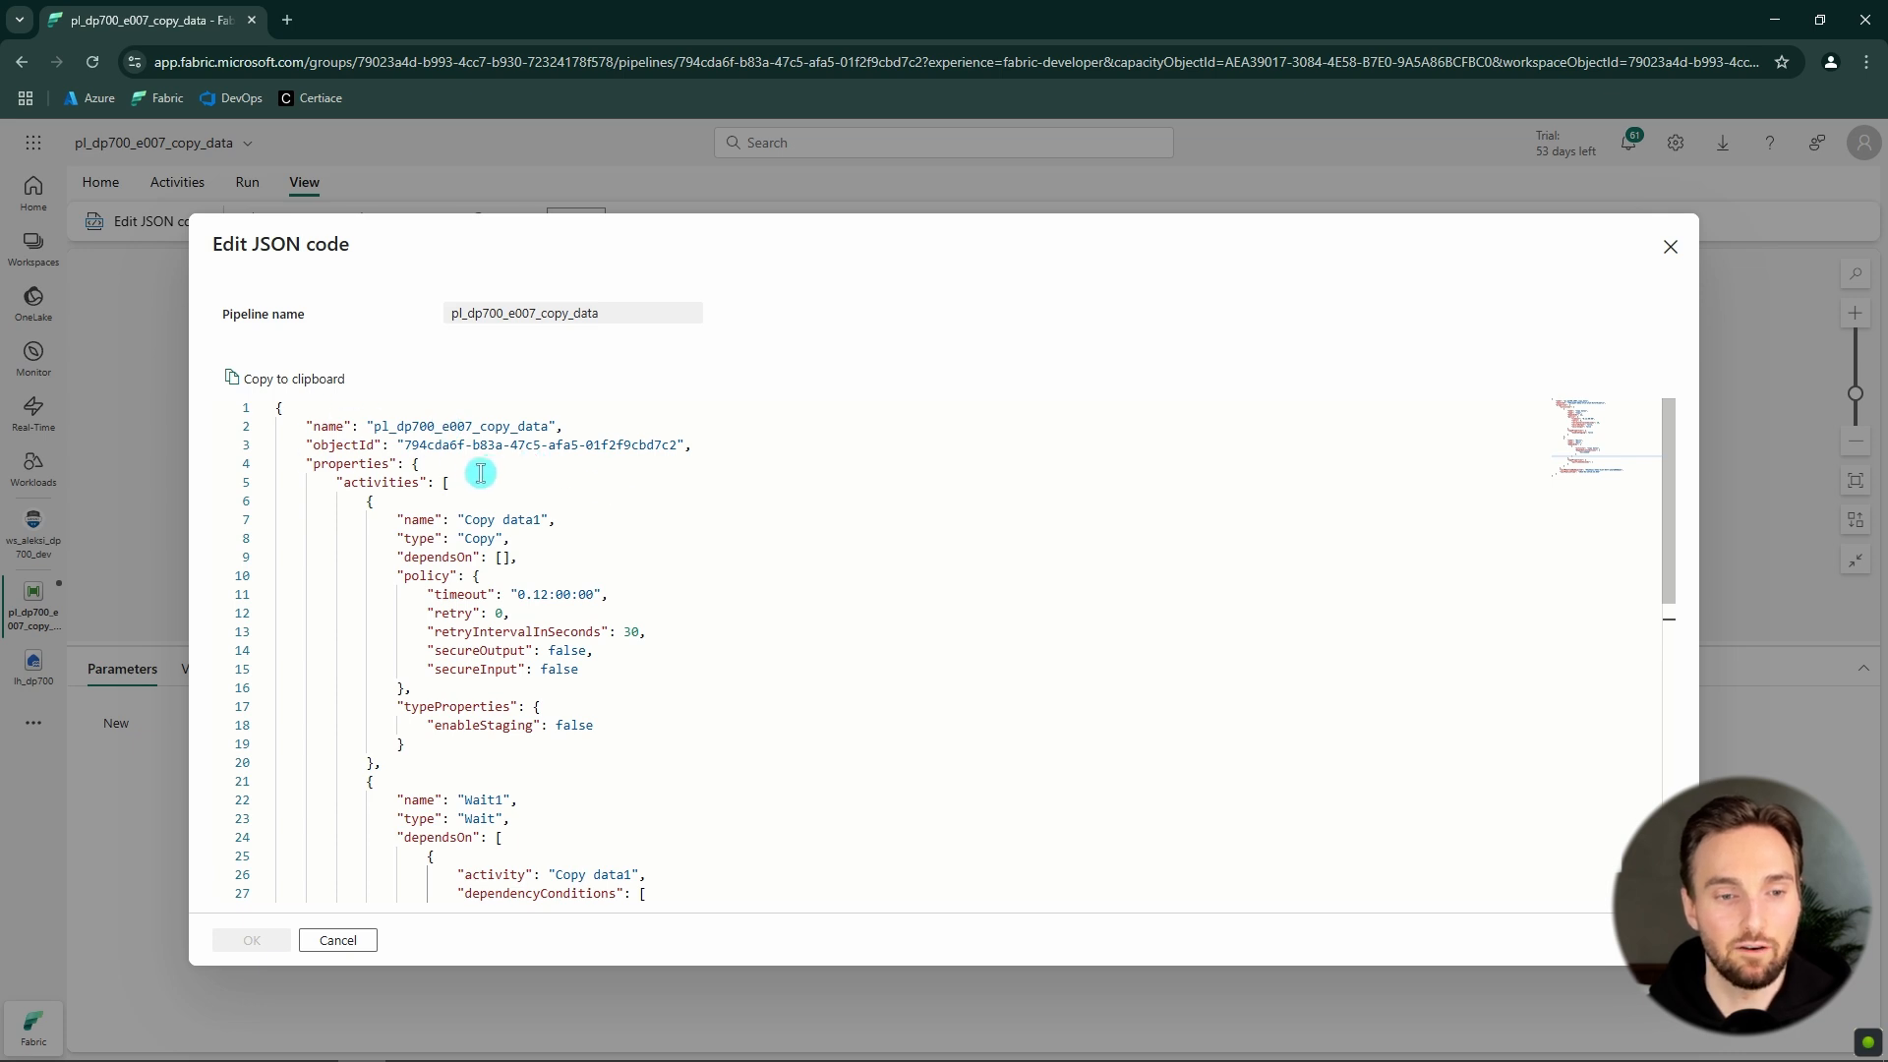
- Look through the pipeline's JSON code once more and close it without making changes
scroll(476, 482, down, 3)
scroll(511, 605, up, 1)
scroll(472, 531, up, 3)
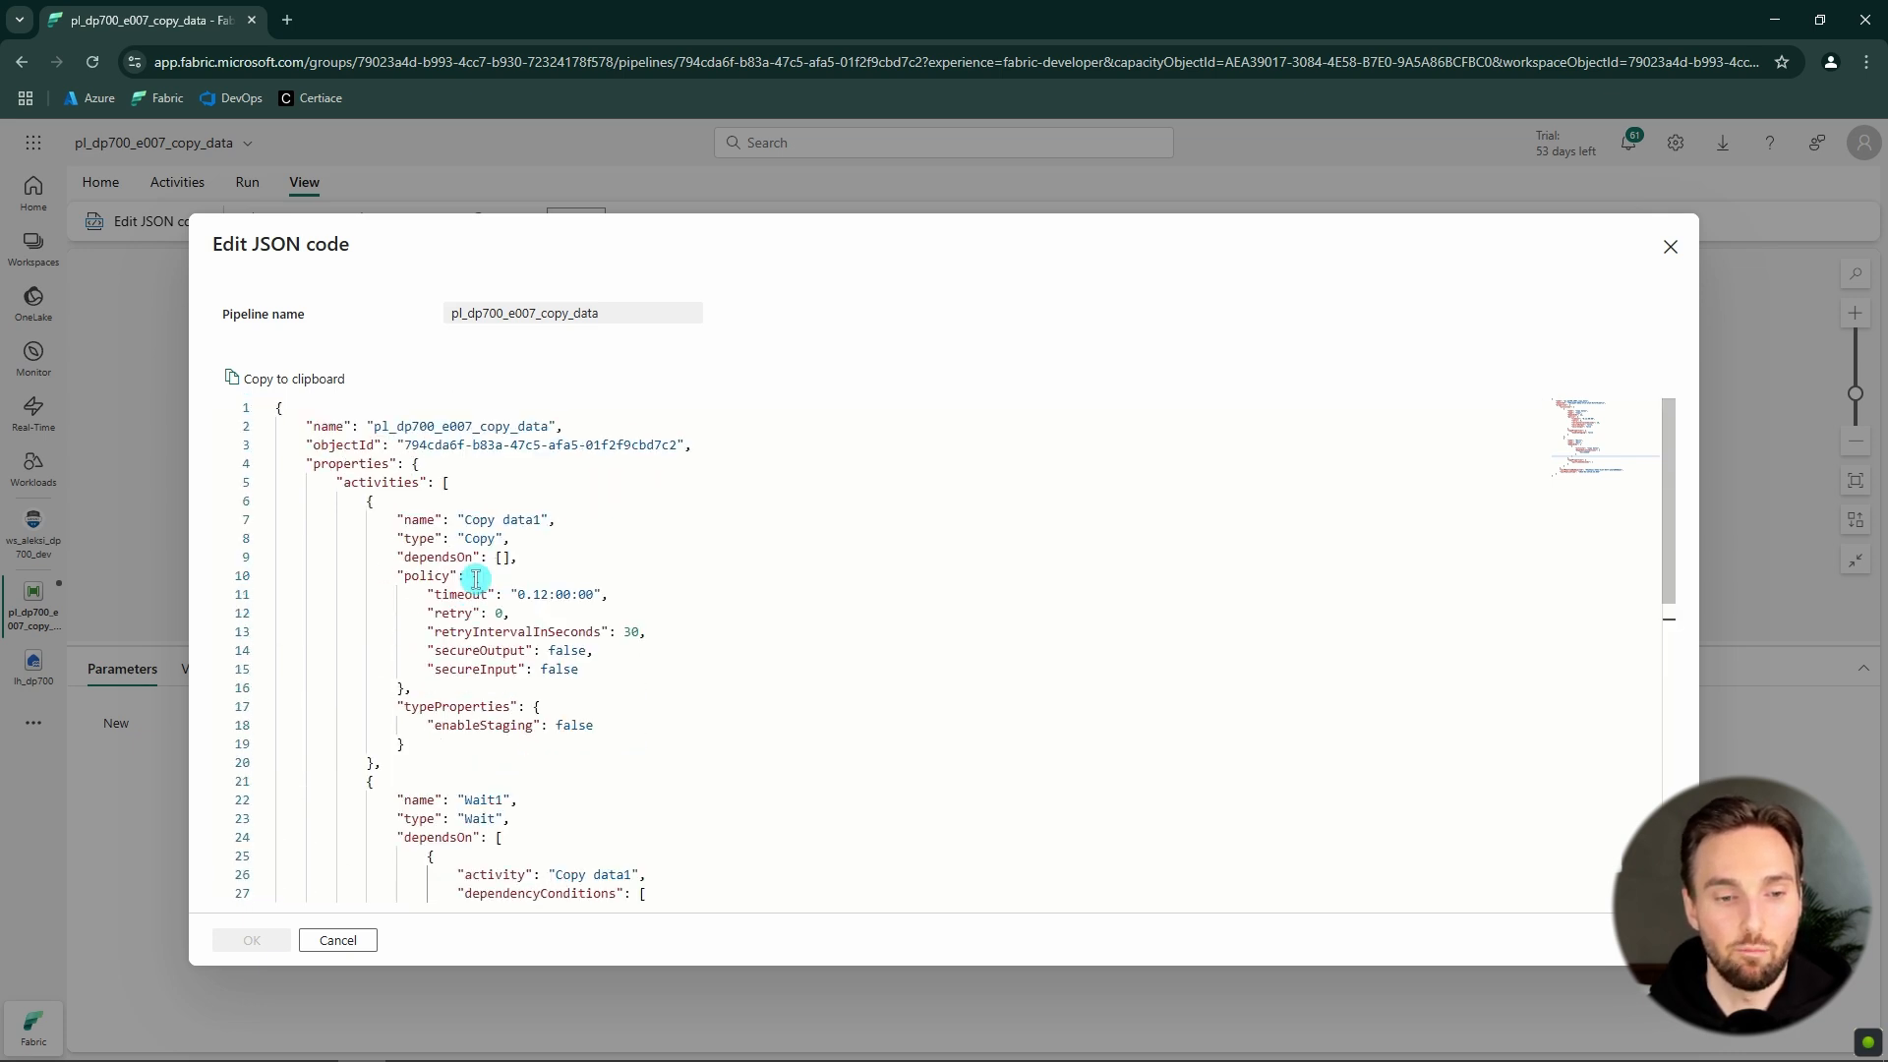
scroll(472, 590, down, 5)
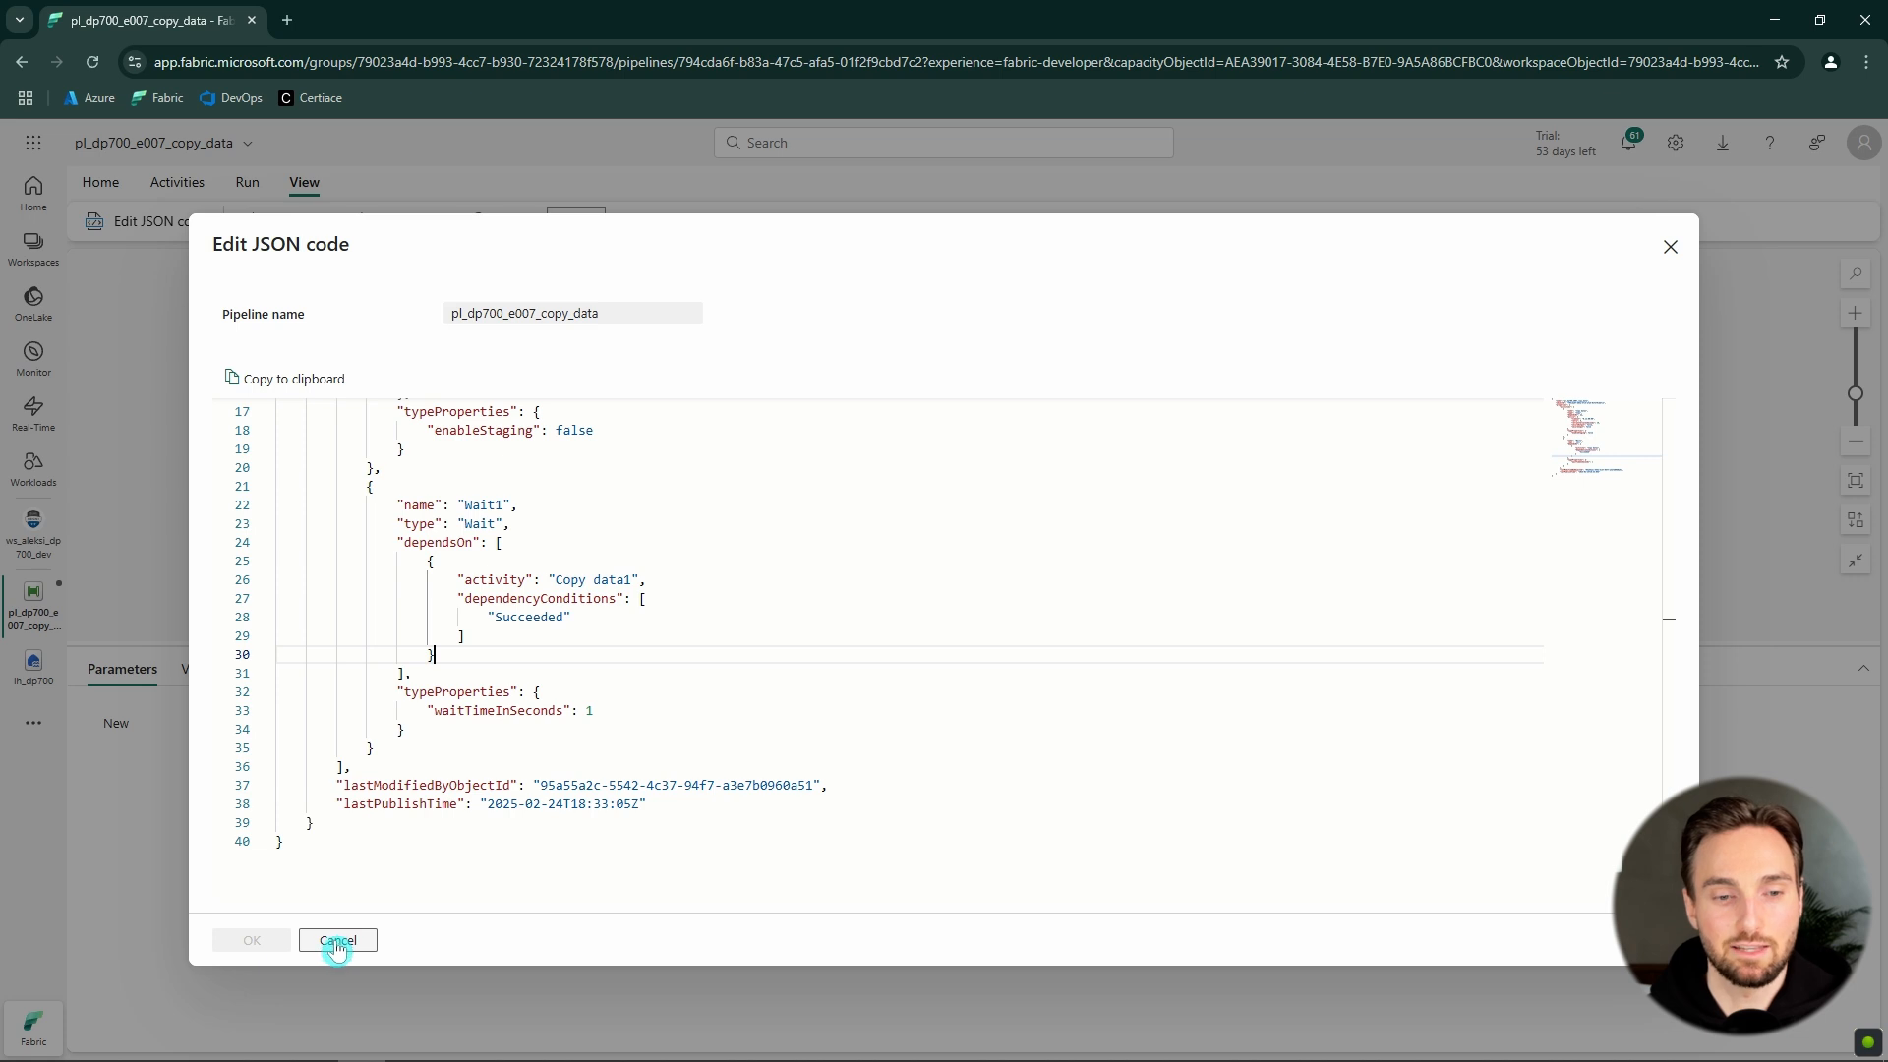
scroll(514, 640, up, 3)
scroll(354, 737, down, 4)
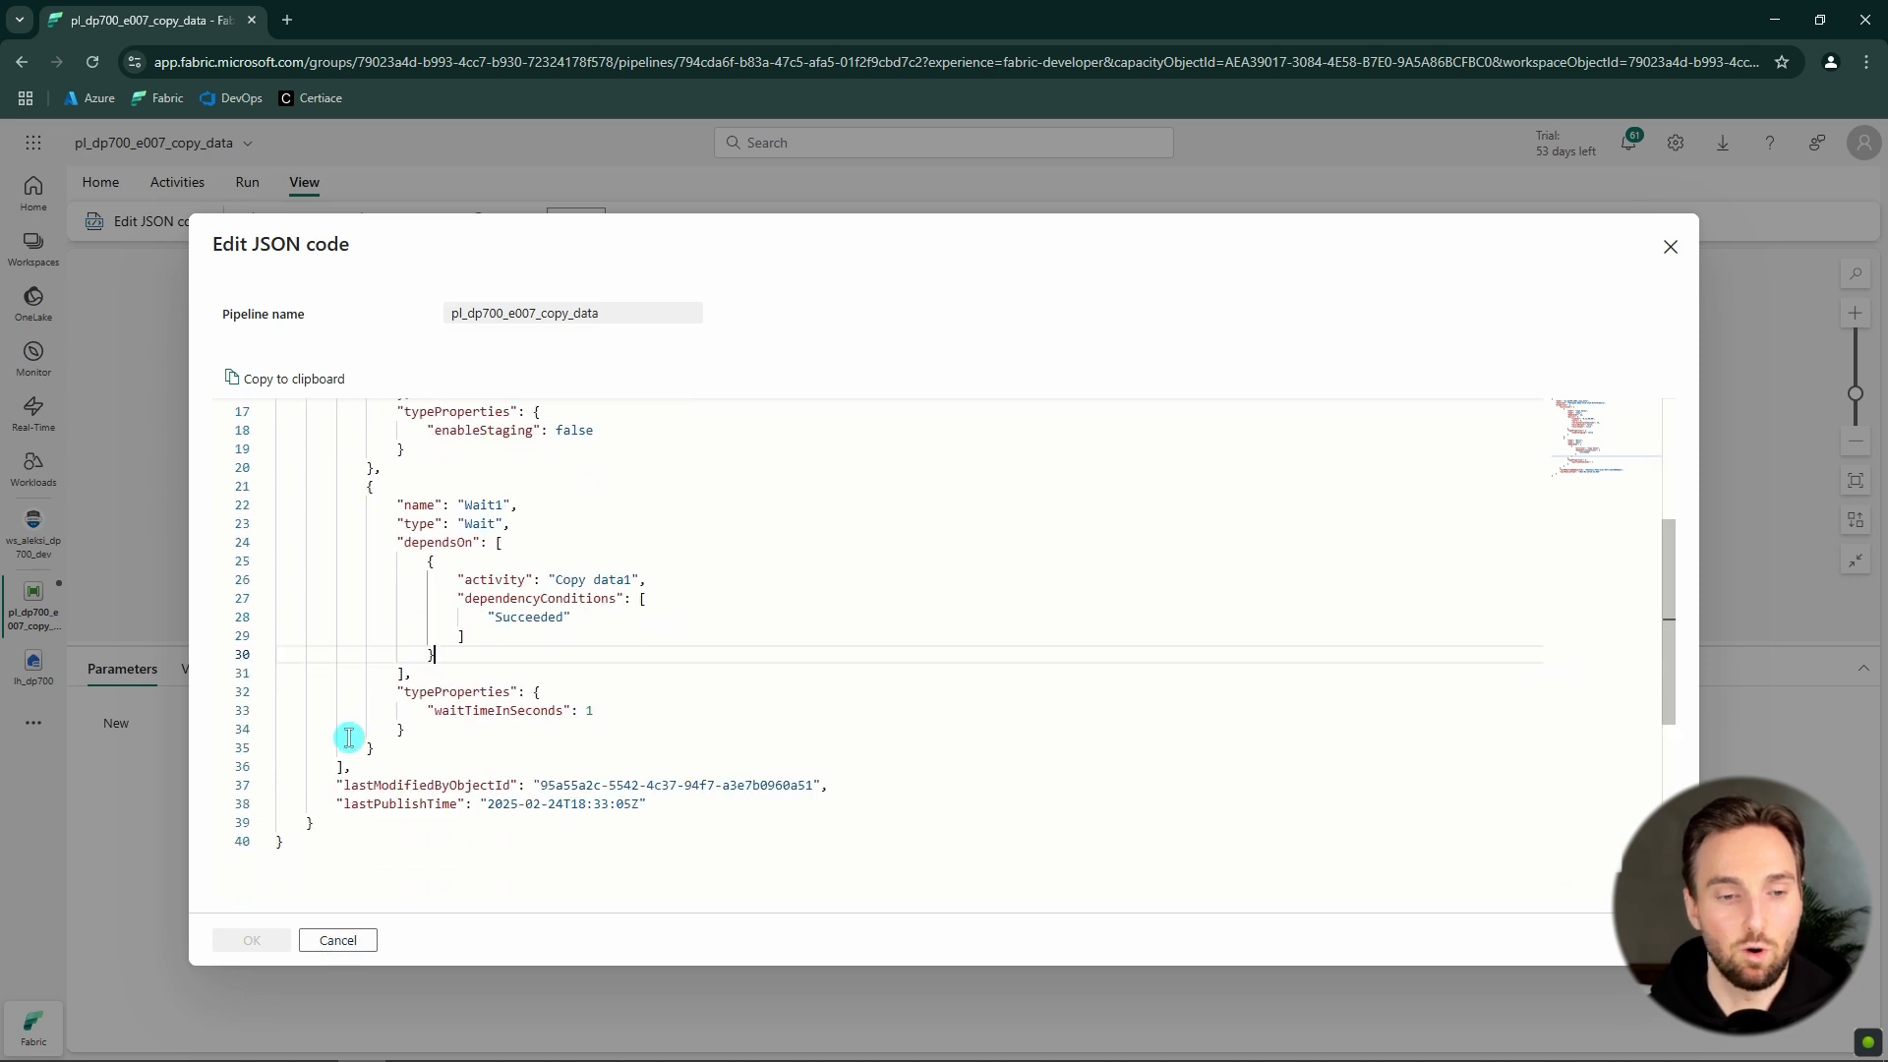
click(339, 942)
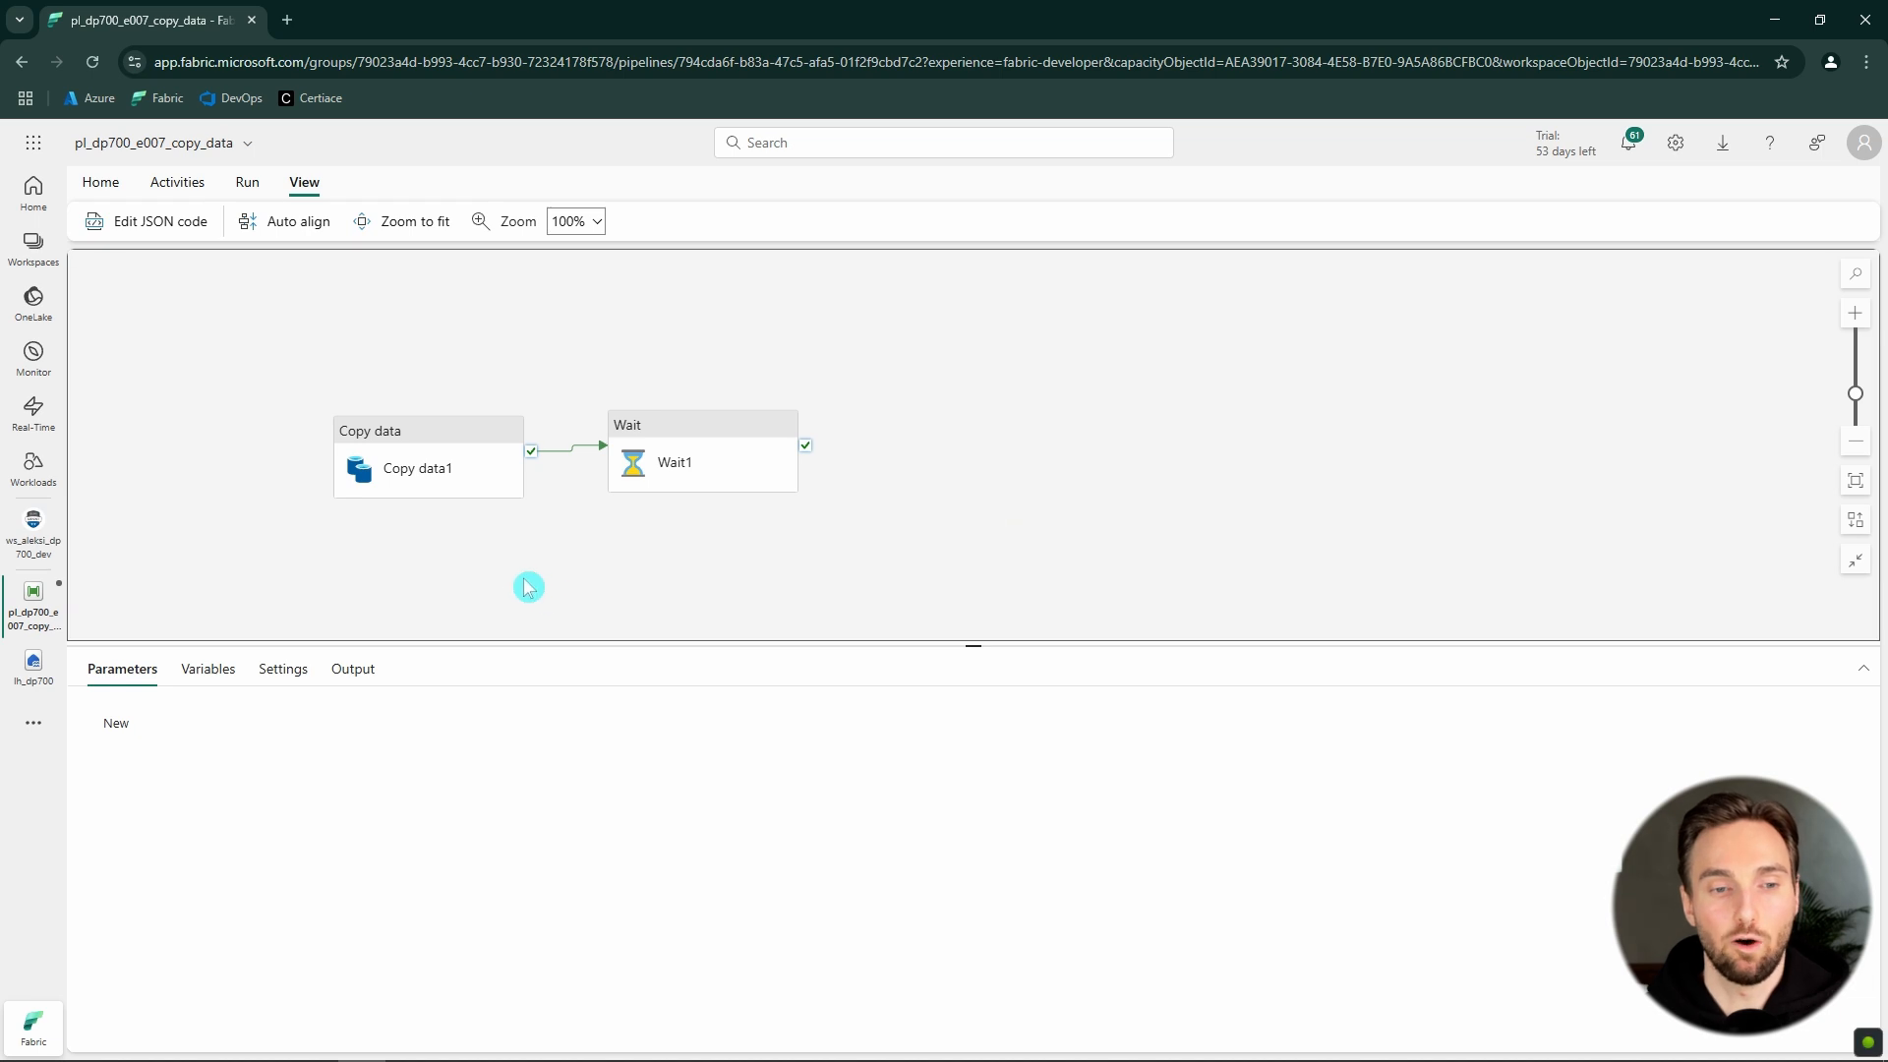
- Review the general settings of the Copy data1 activity, including timeout, retry and the advanced retry interval and secure input/output options
click(427, 460)
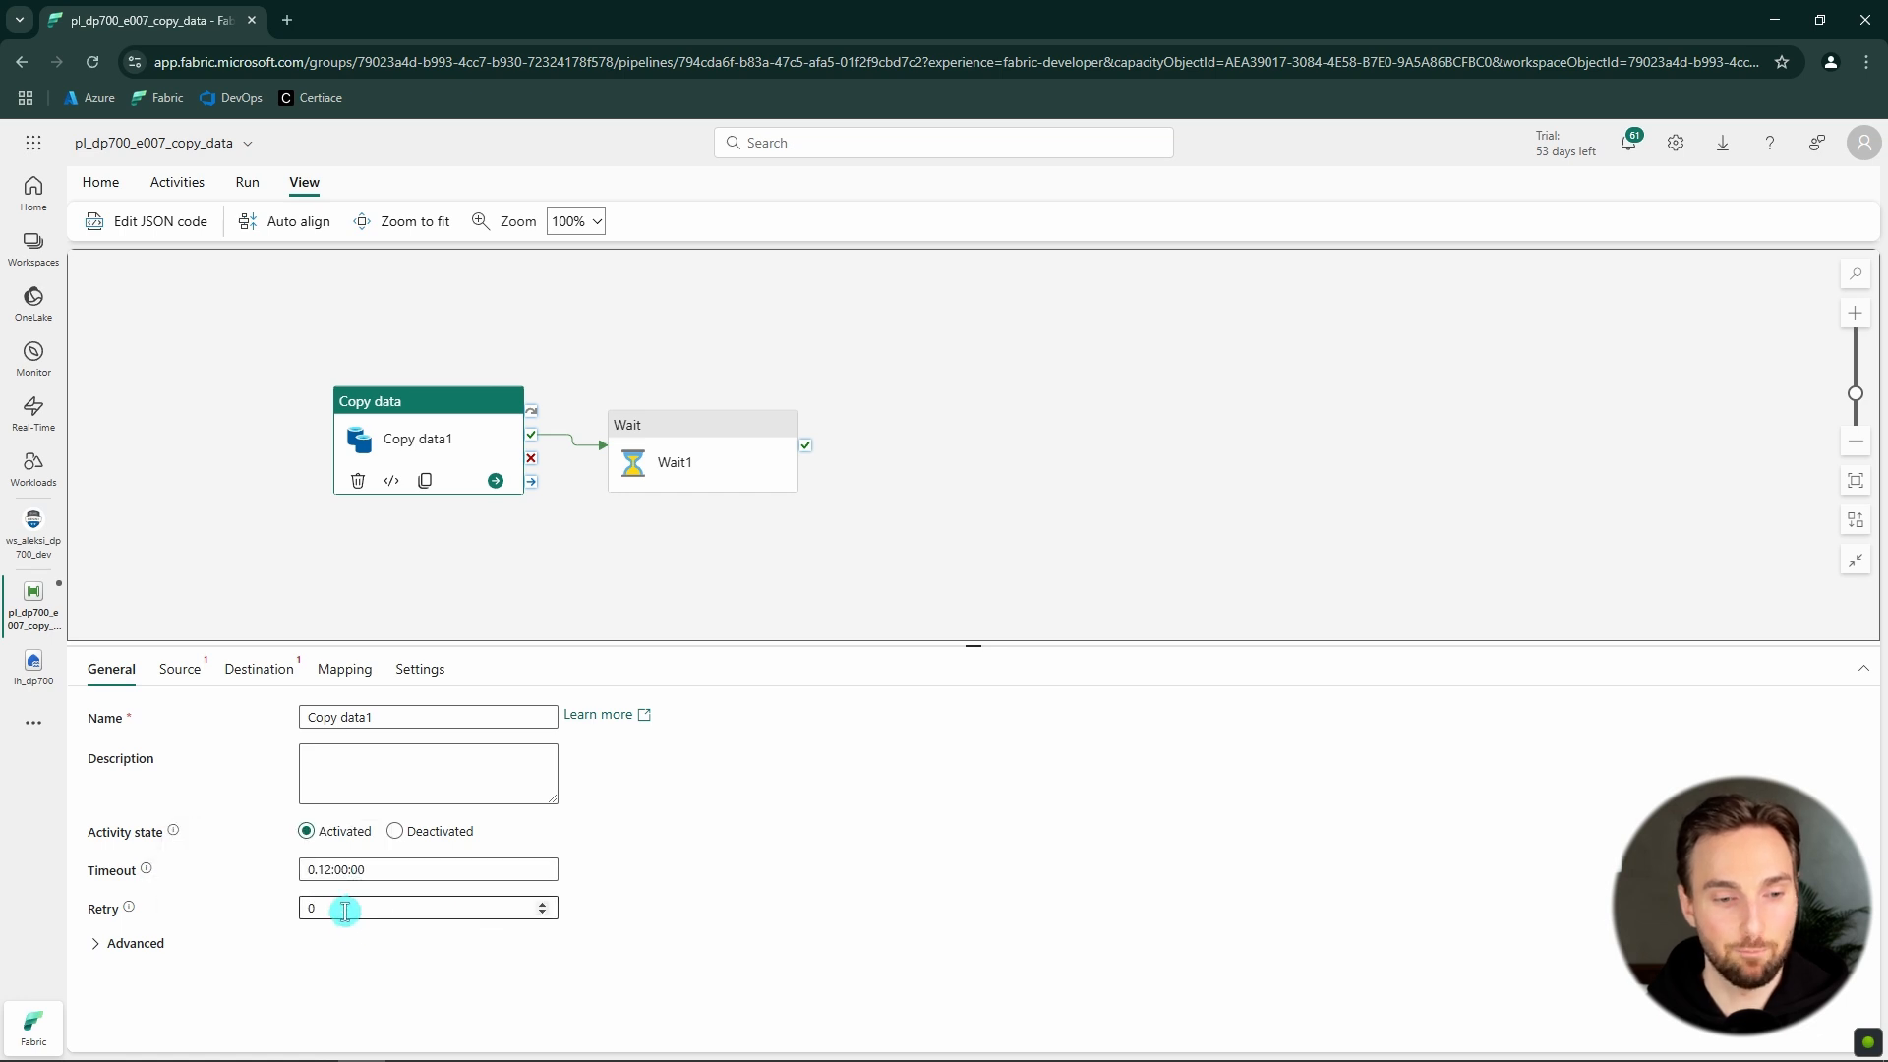
drag(345, 911, 293, 915)
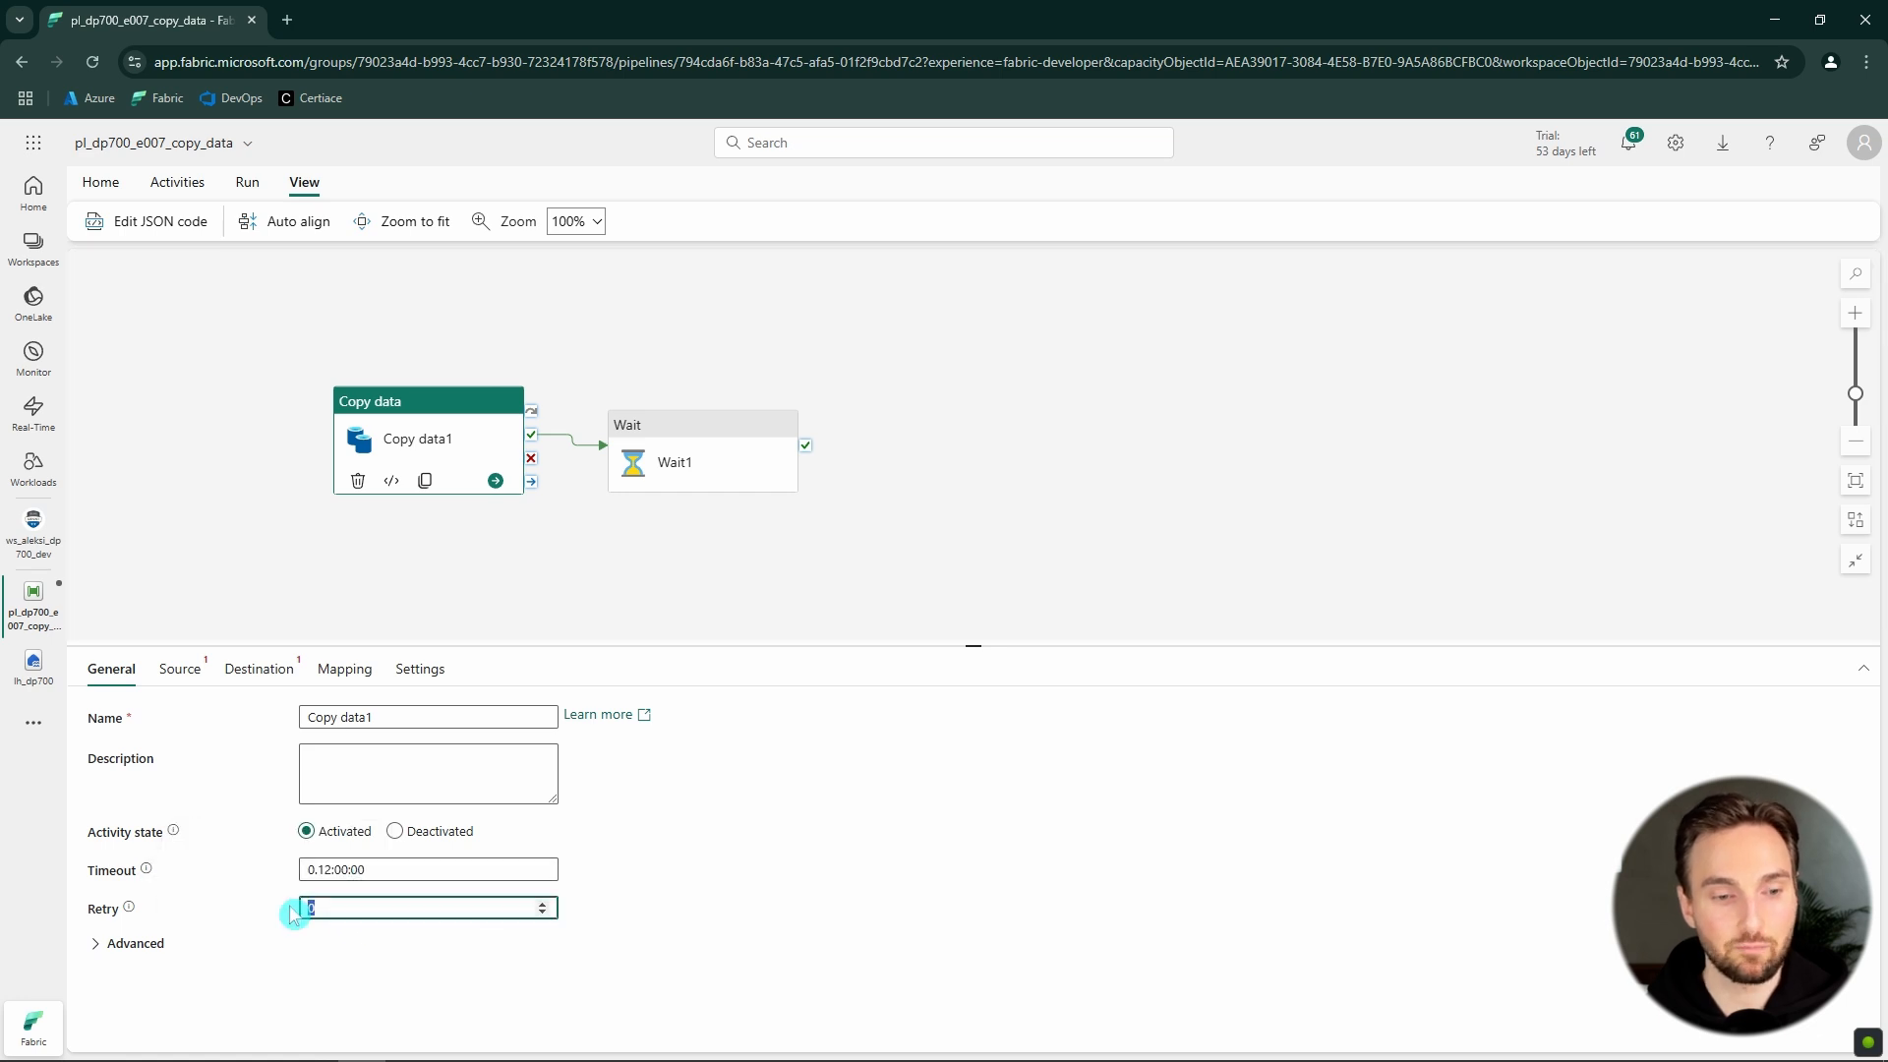
click(128, 943)
scroll(239, 864, down, 1)
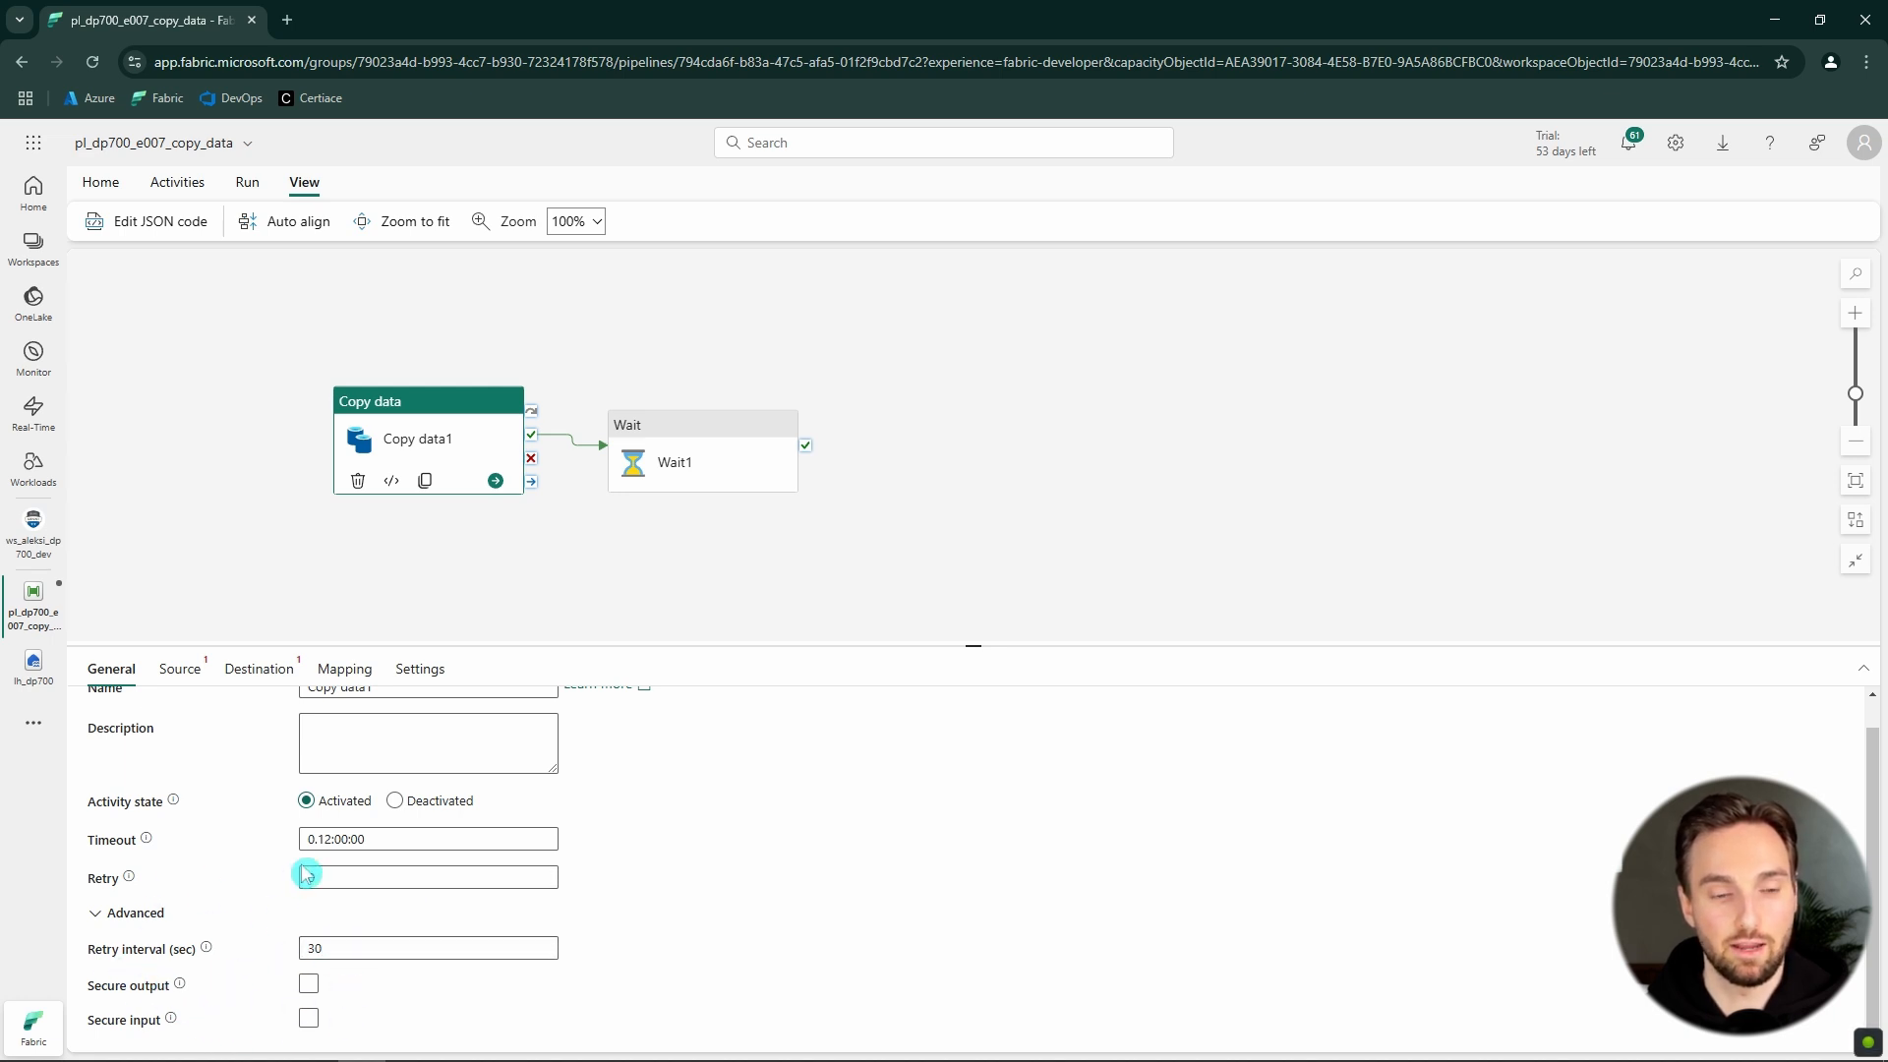
scroll(307, 870, up, 1)
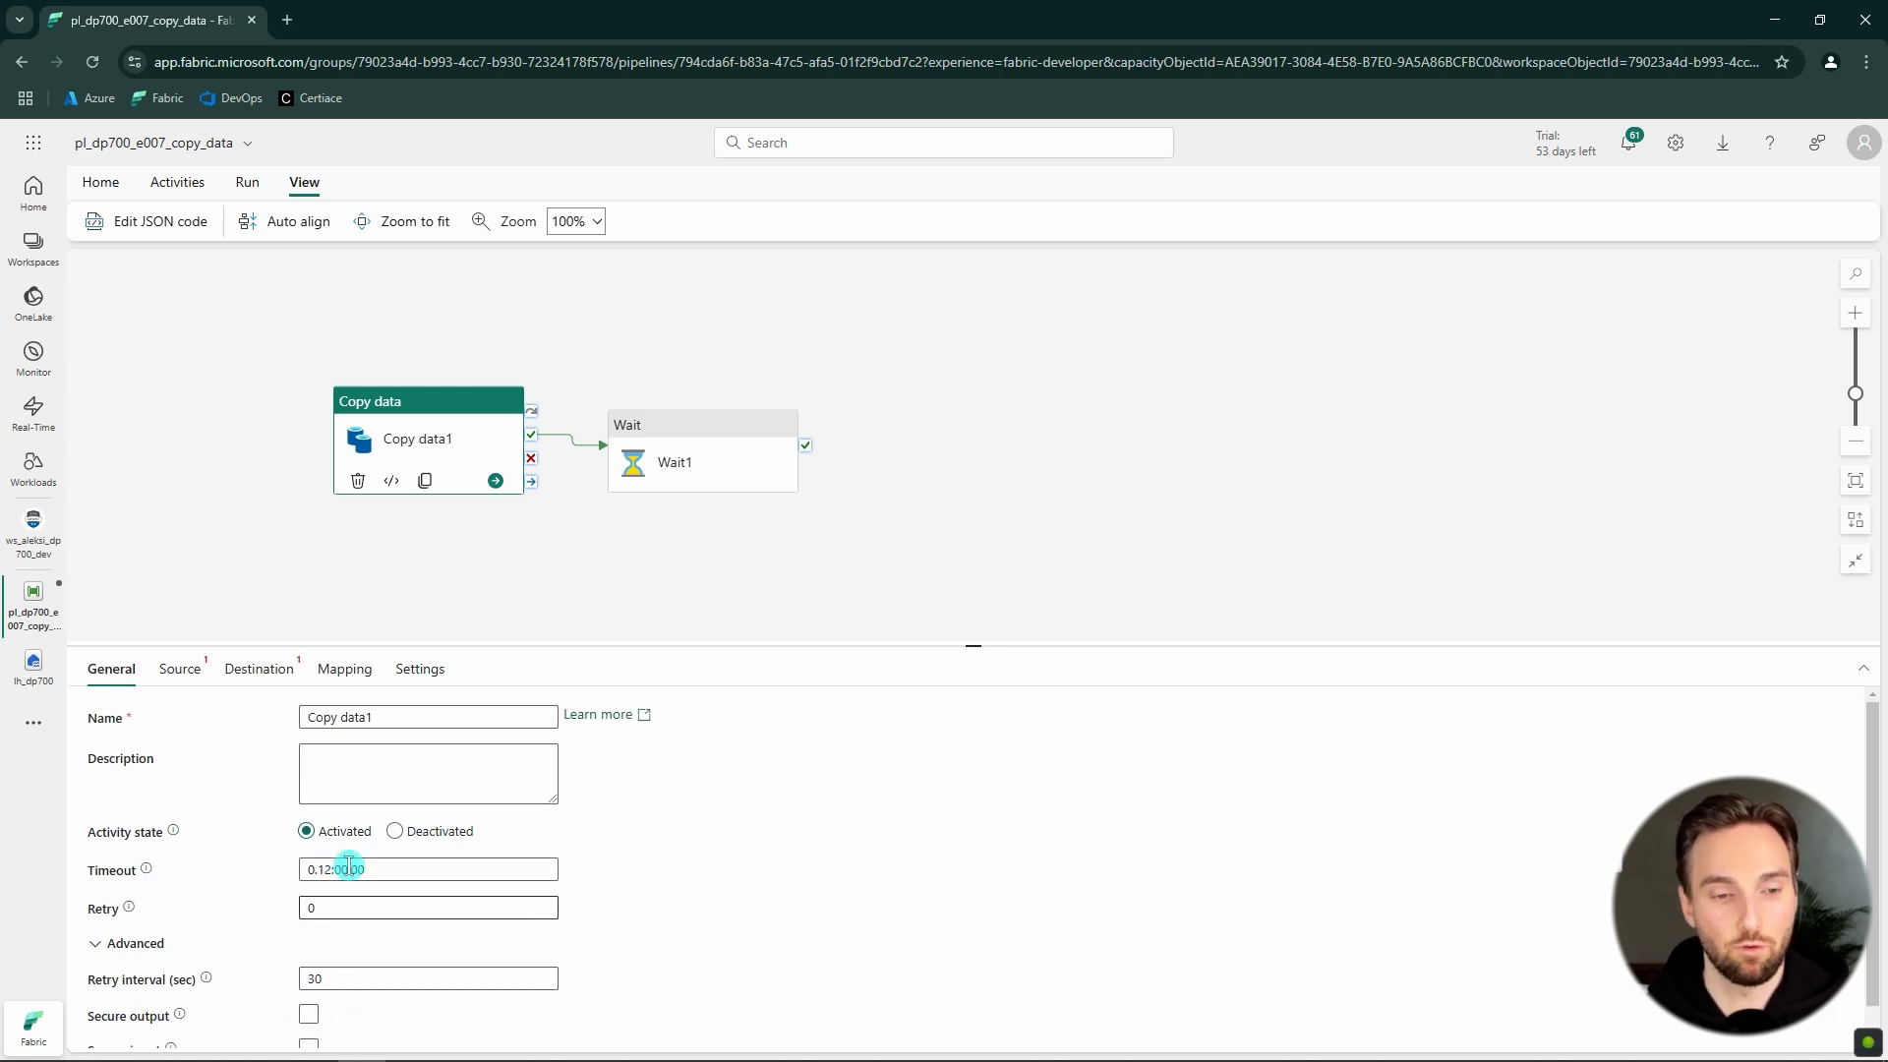
- Examine the source connections available for Copy data1 and the full catalogue of new data sources
click(182, 670)
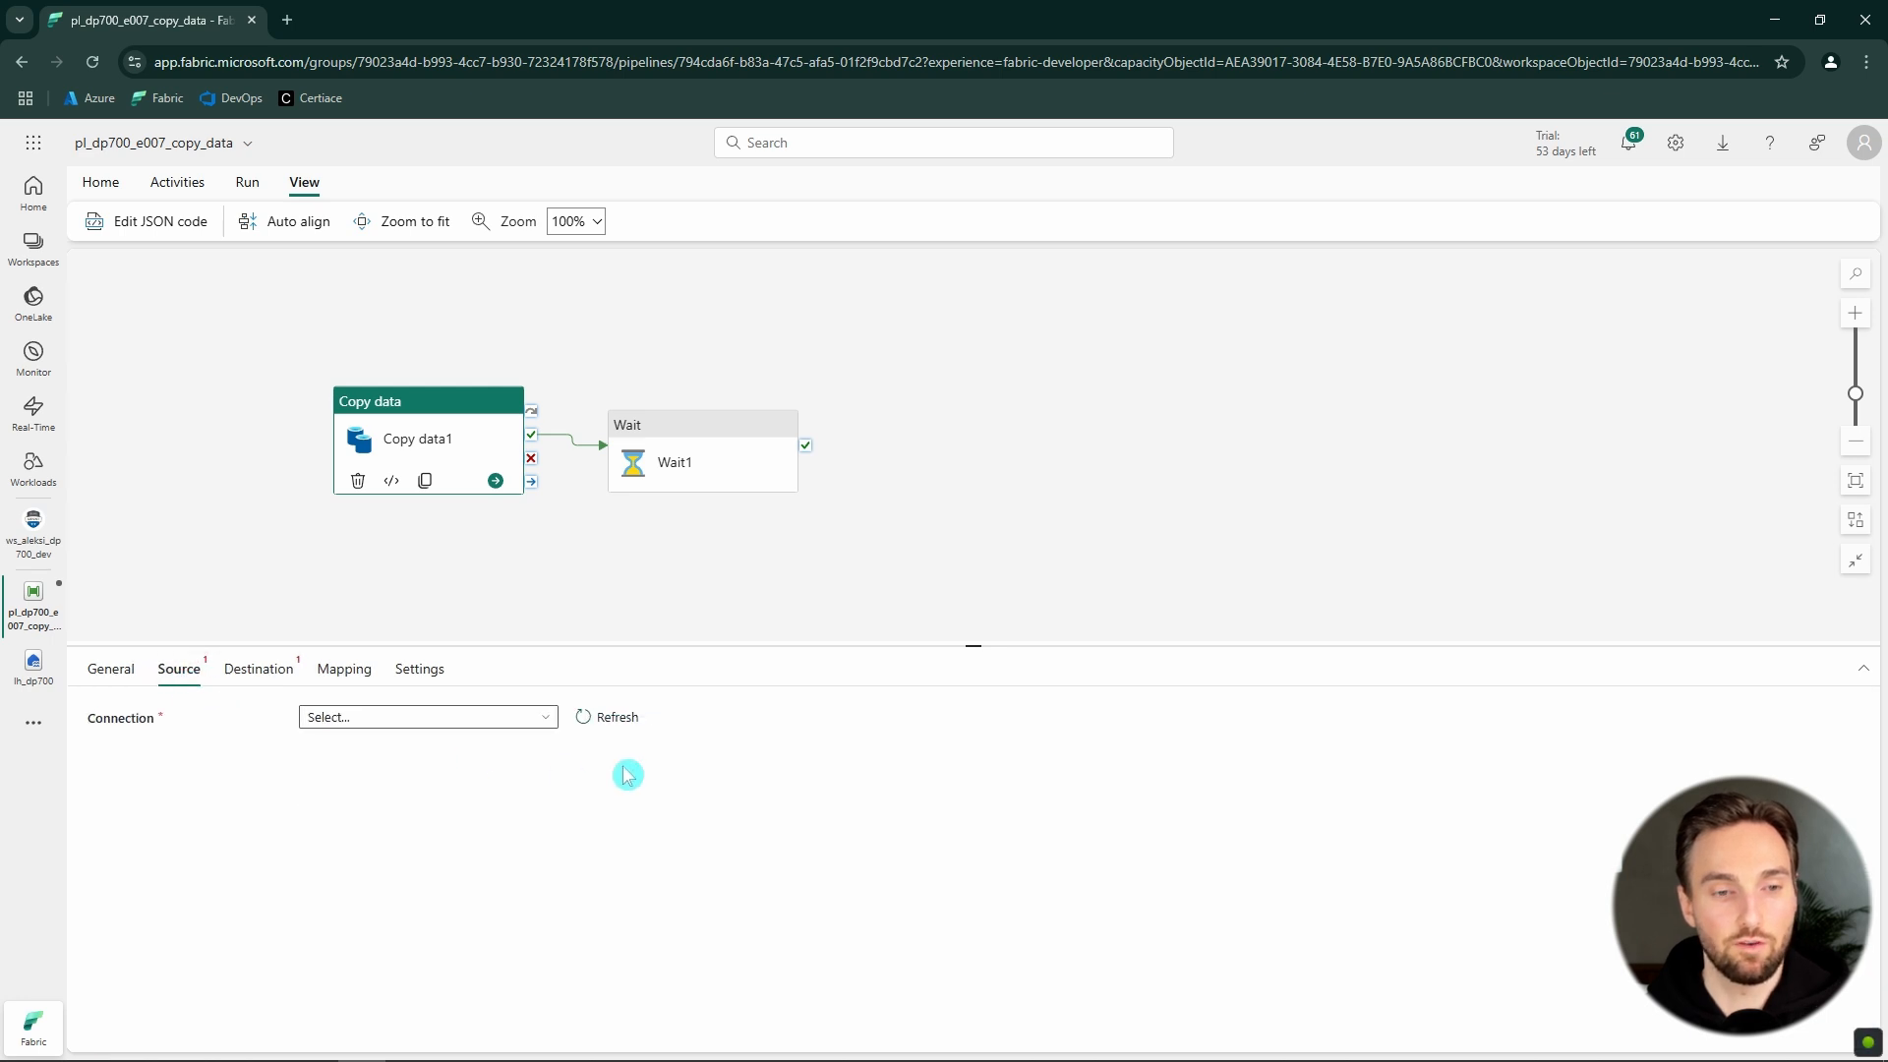
click(442, 717)
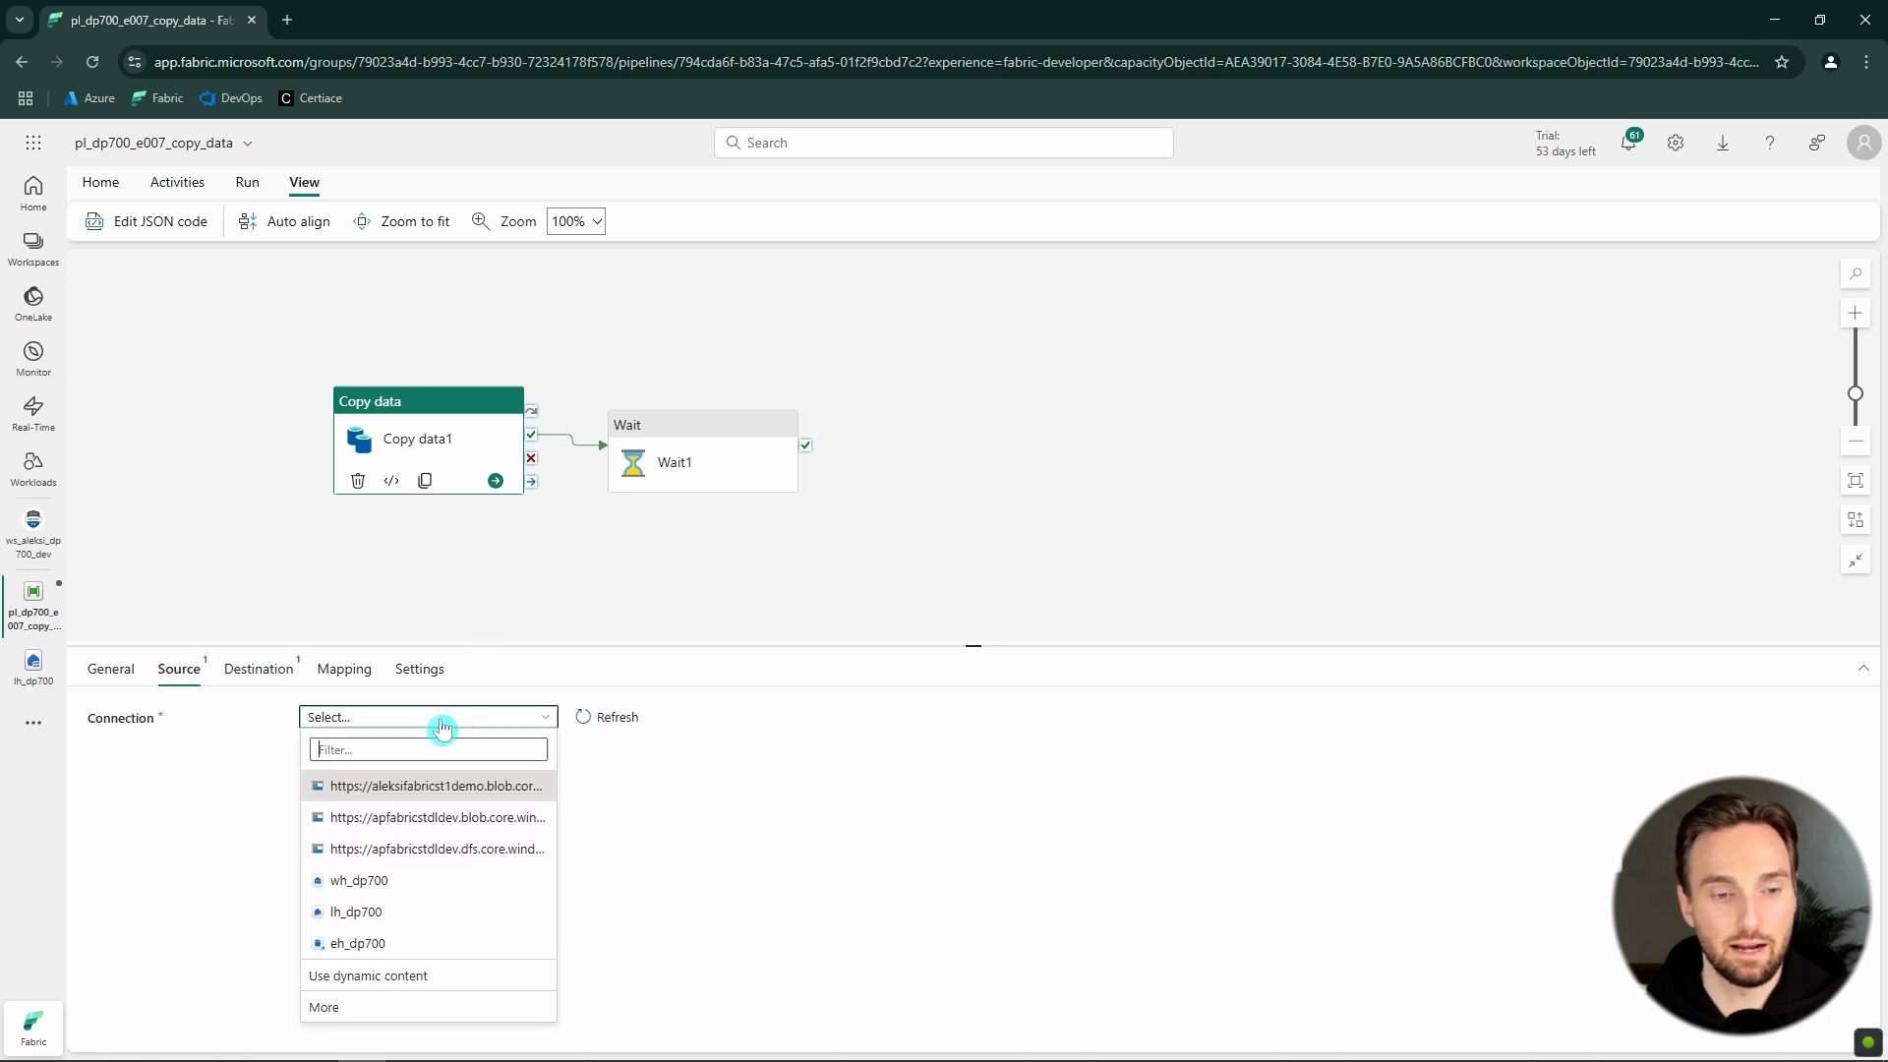
click(390, 1009)
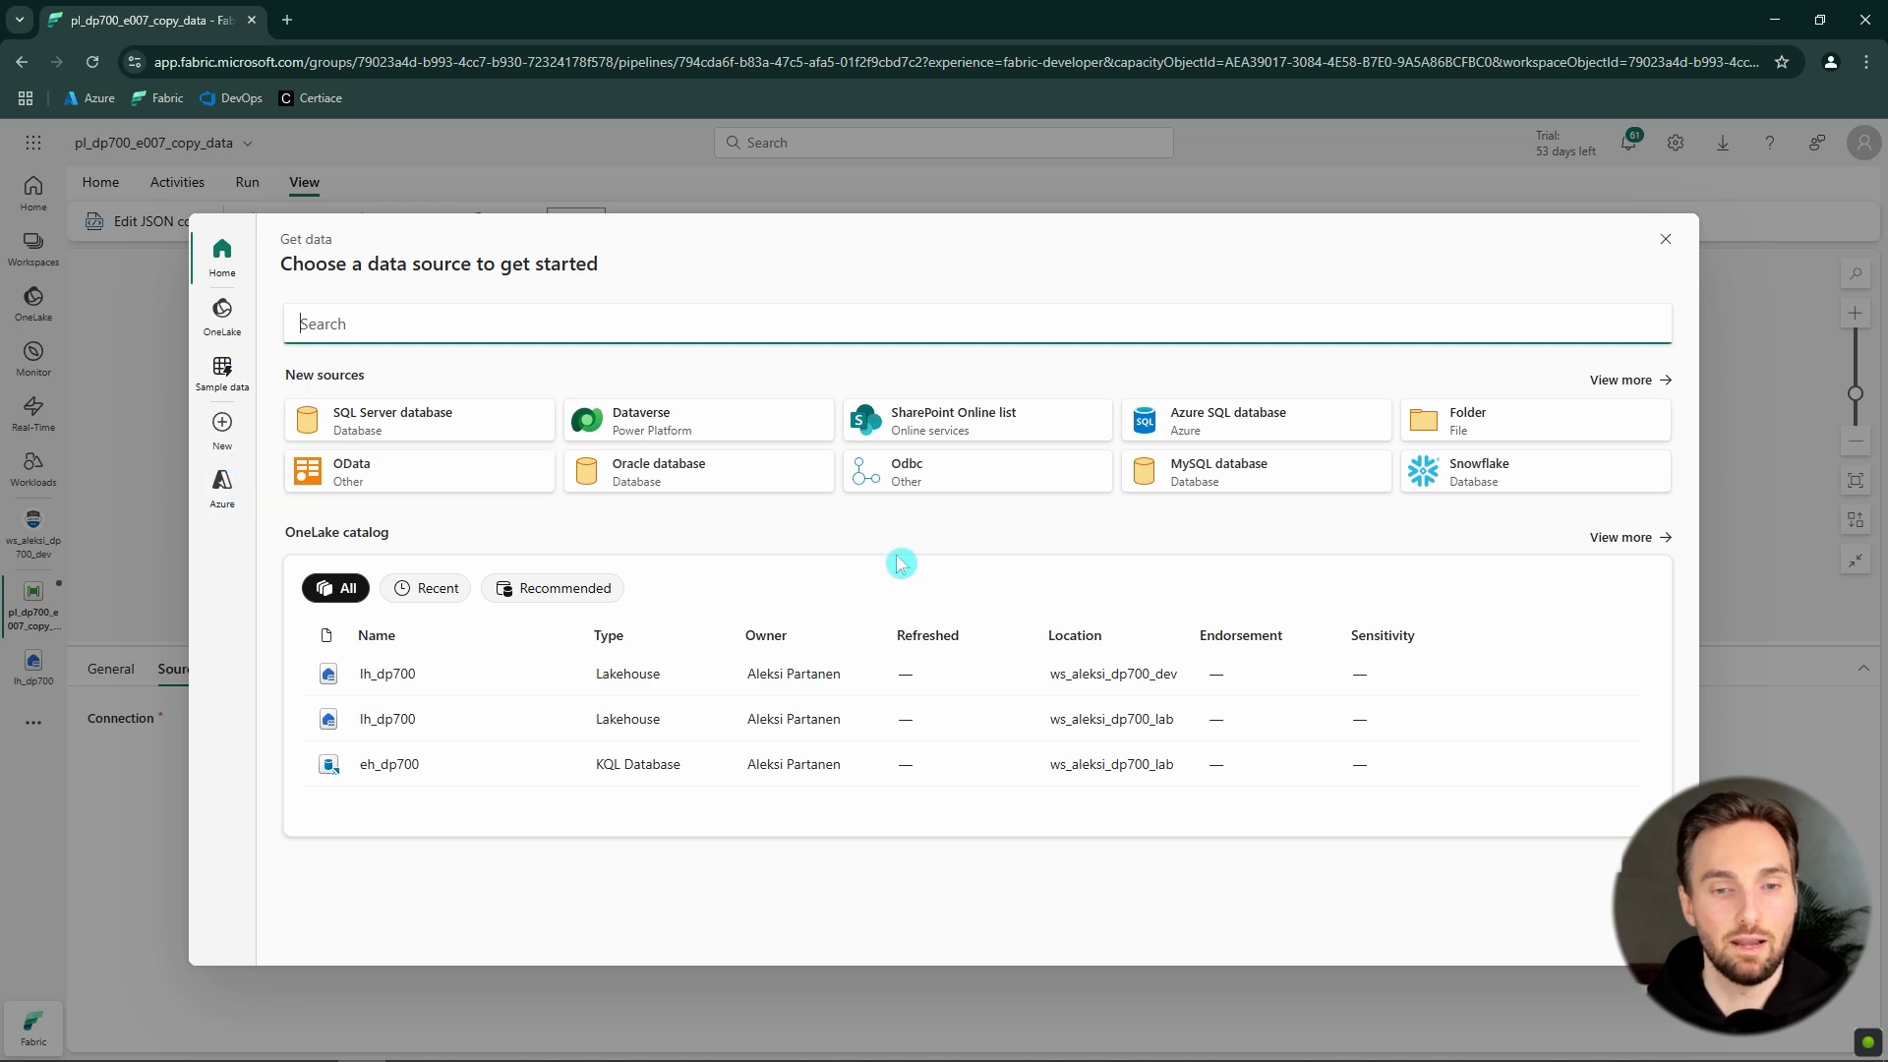
click(1617, 389)
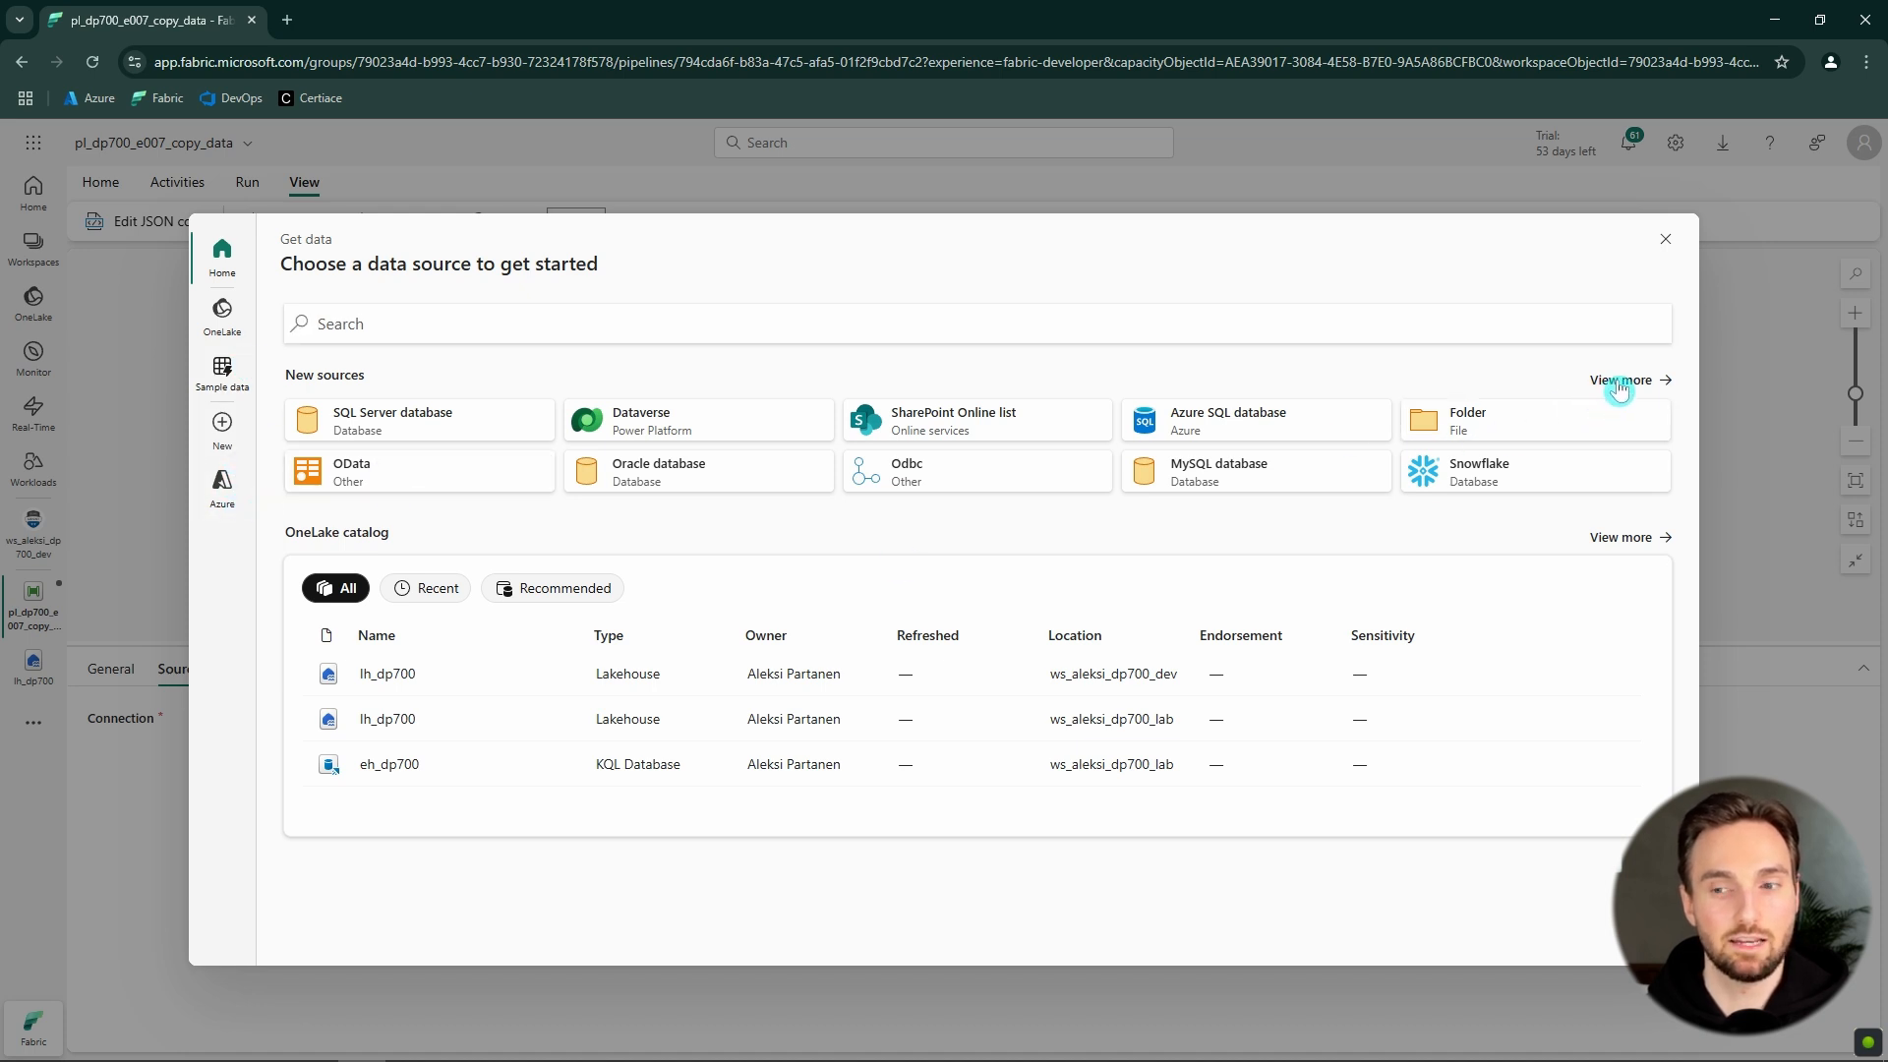
scroll(885, 494, down, 1)
scroll(1131, 496, up, 1)
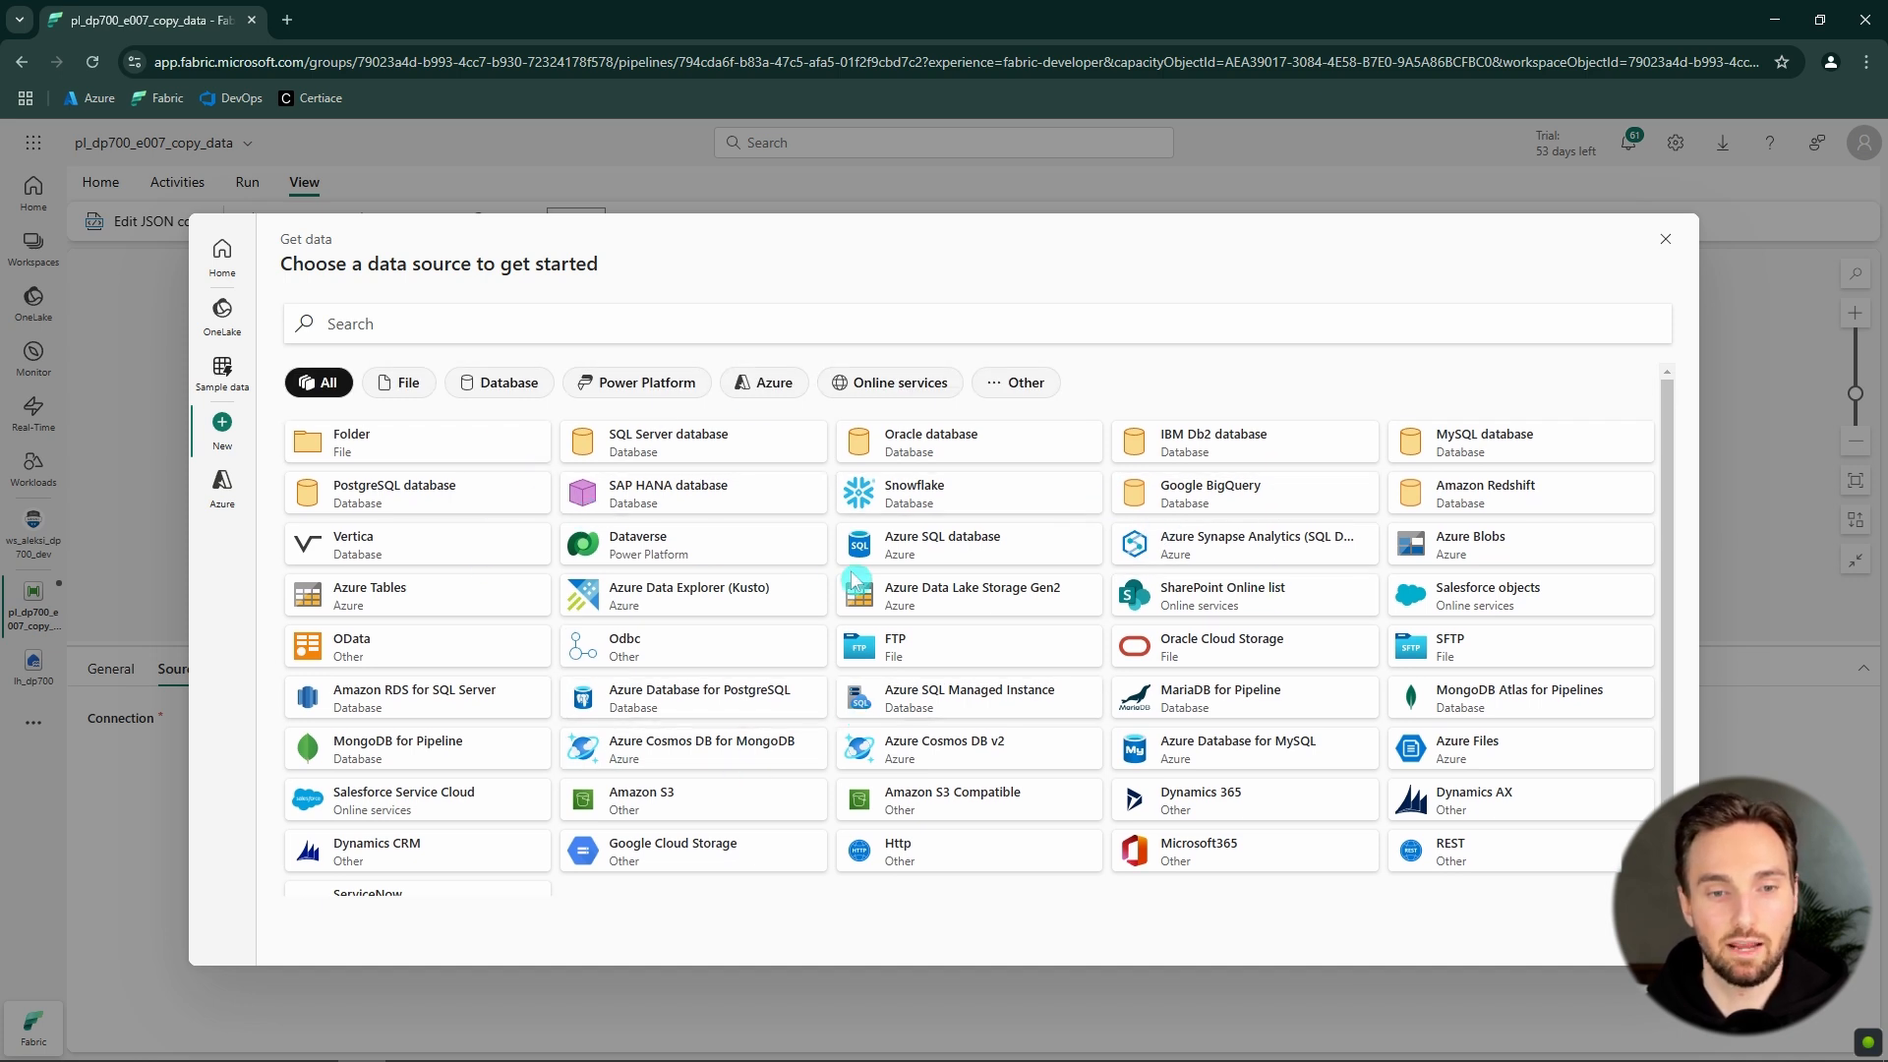
scroll(689, 649, down, 1)
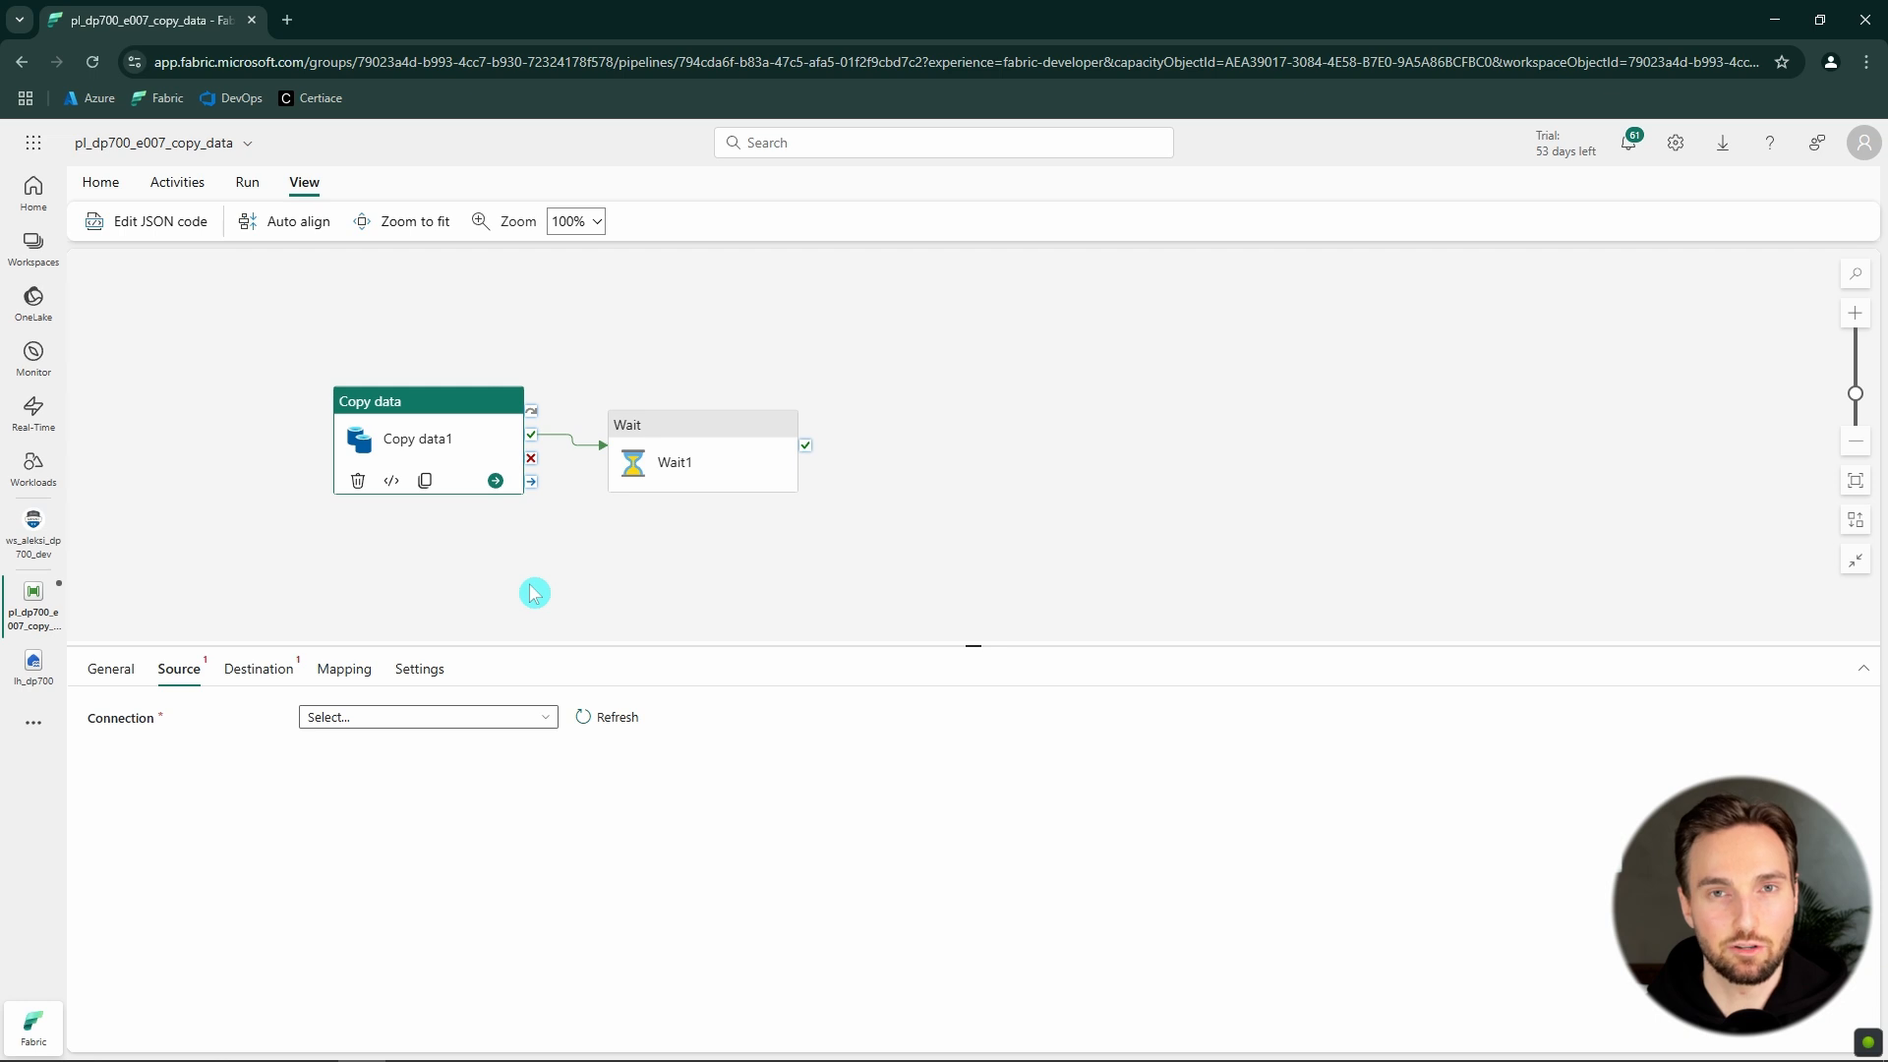
- Set the Copy data1 source to movies.csv in the dp700_e007 folder under Files of the lh_dp700 lakehouse
click(489, 720)
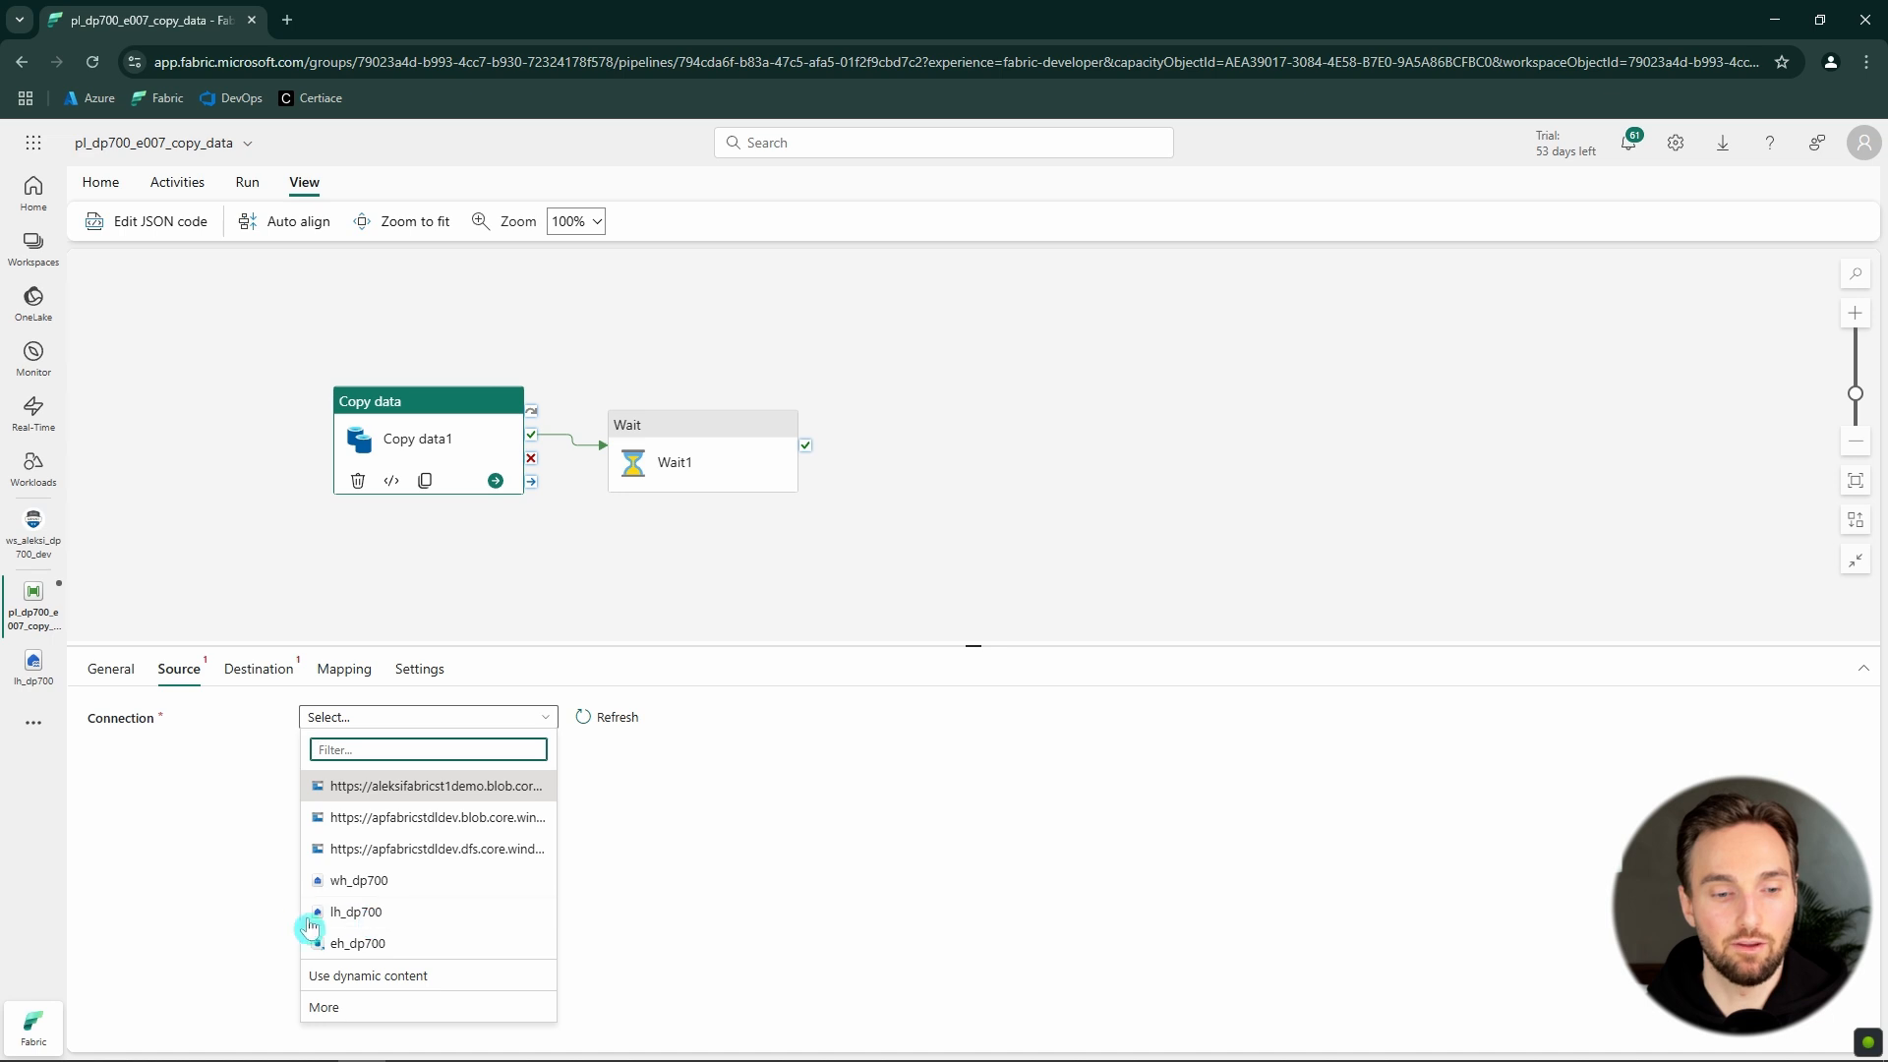
click(364, 916)
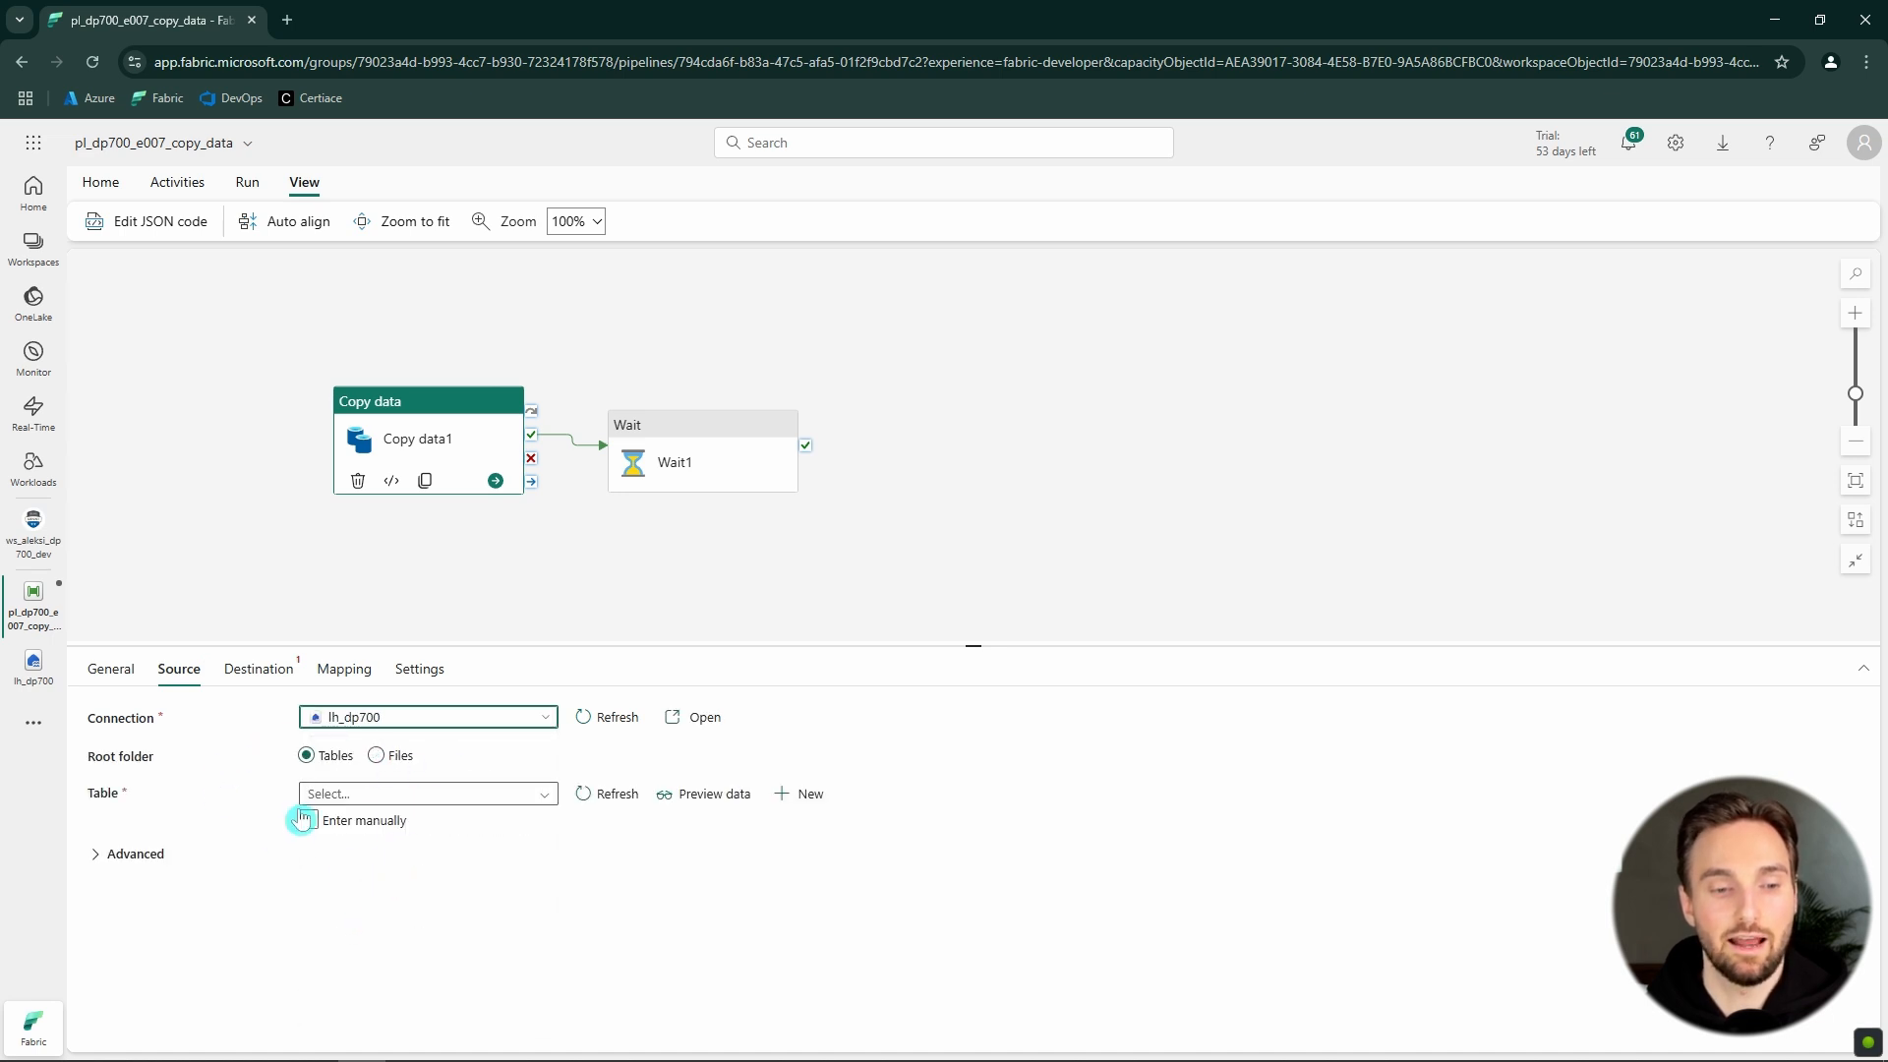
click(379, 757)
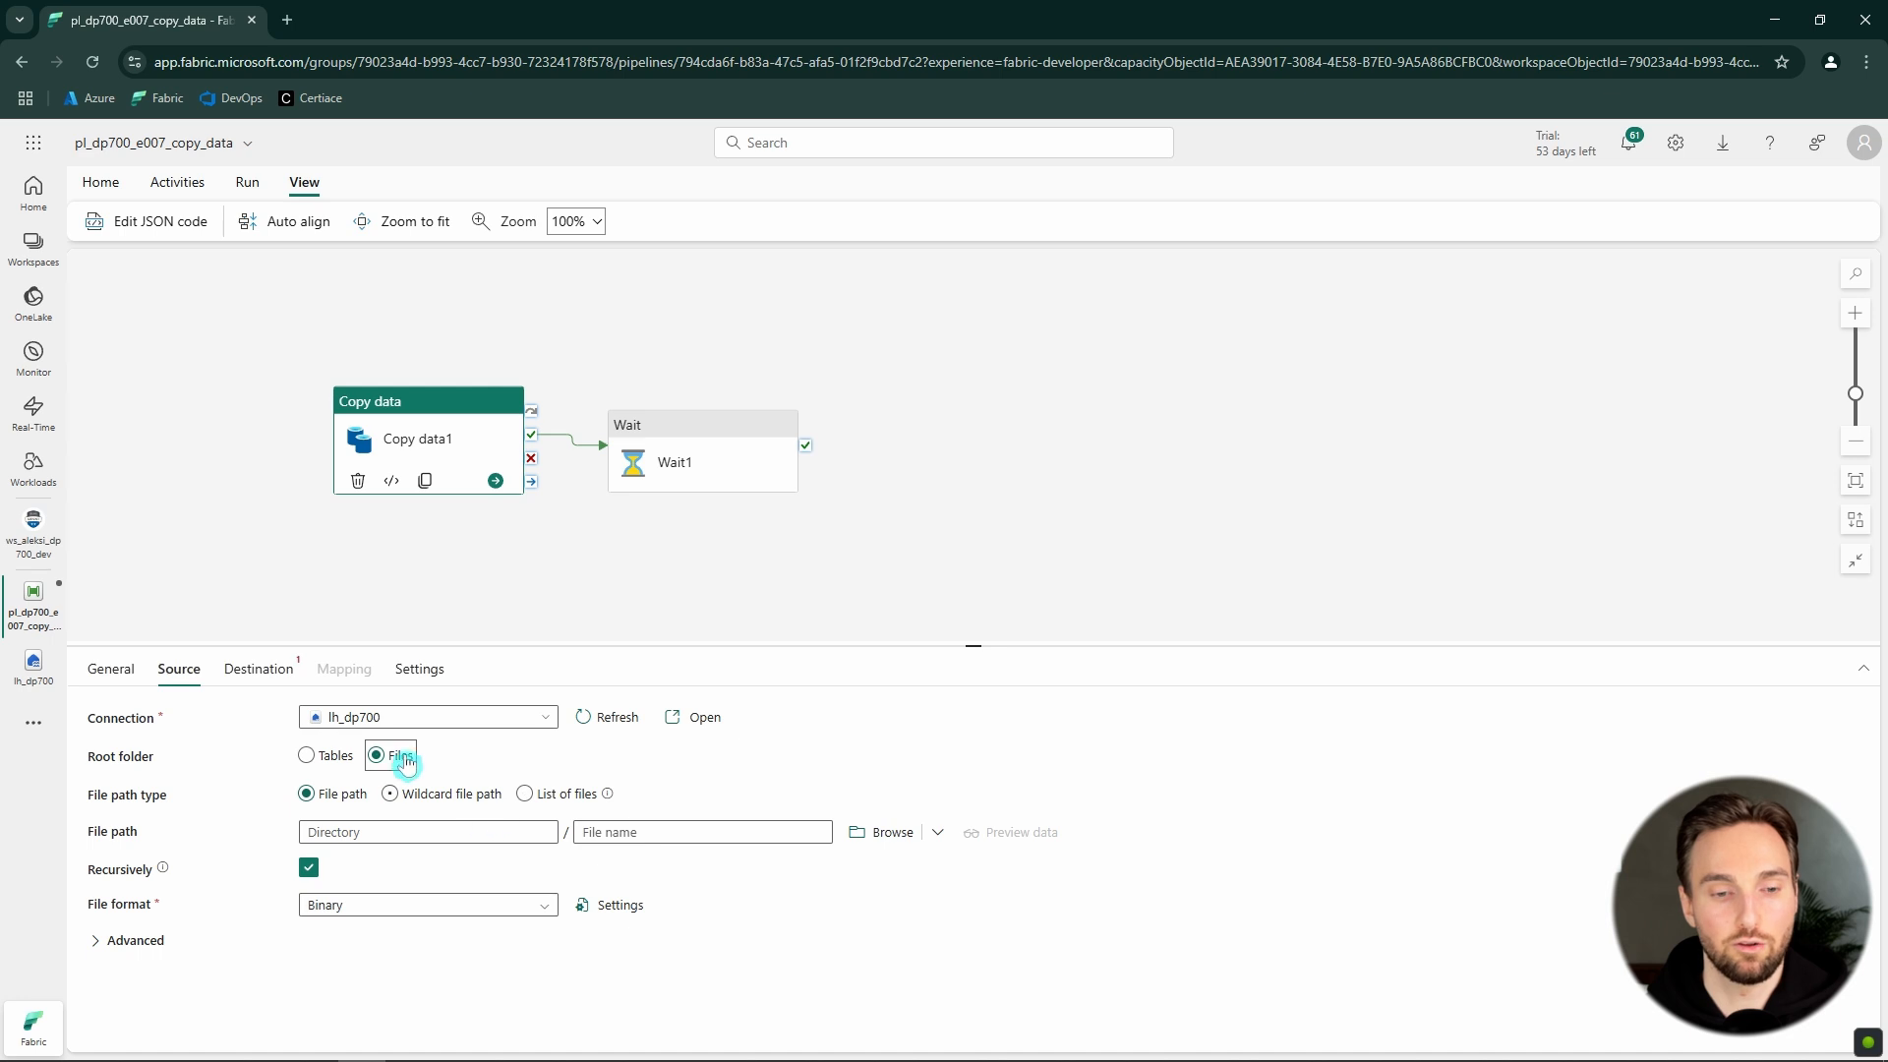
click(883, 838)
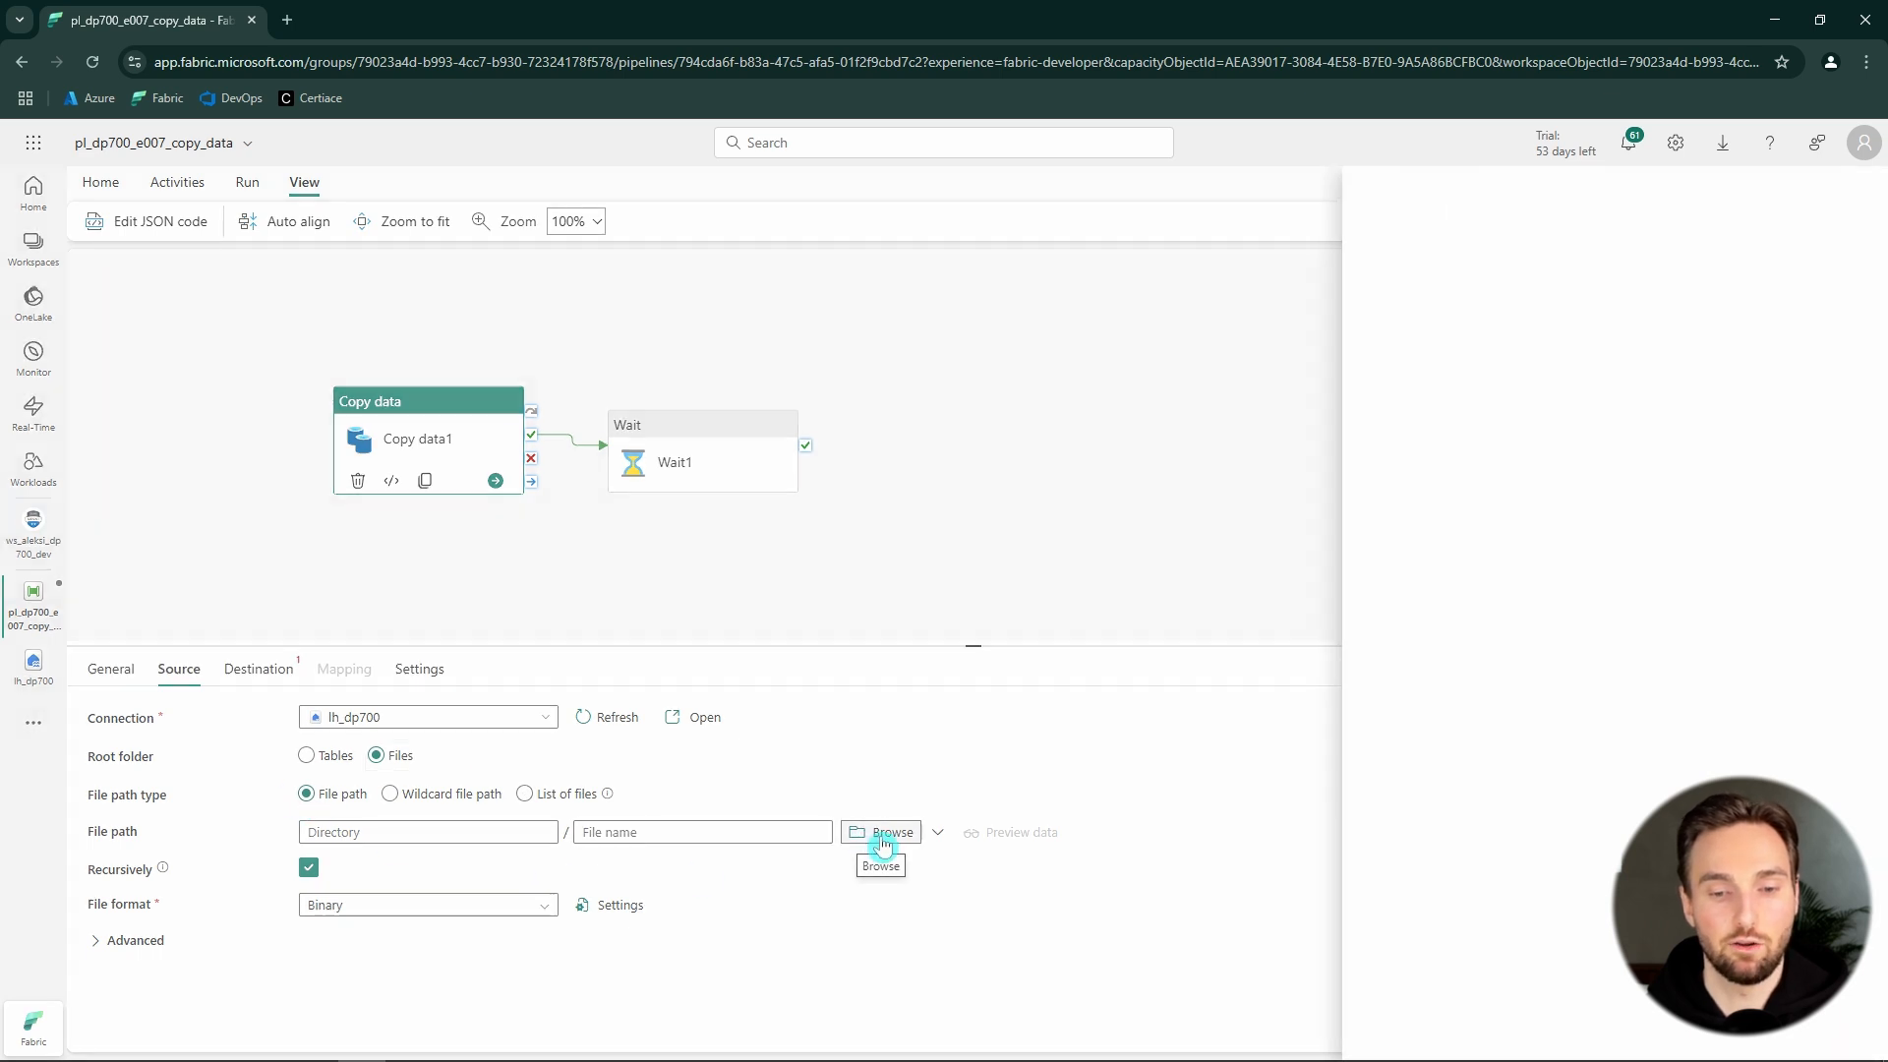
click(1378, 335)
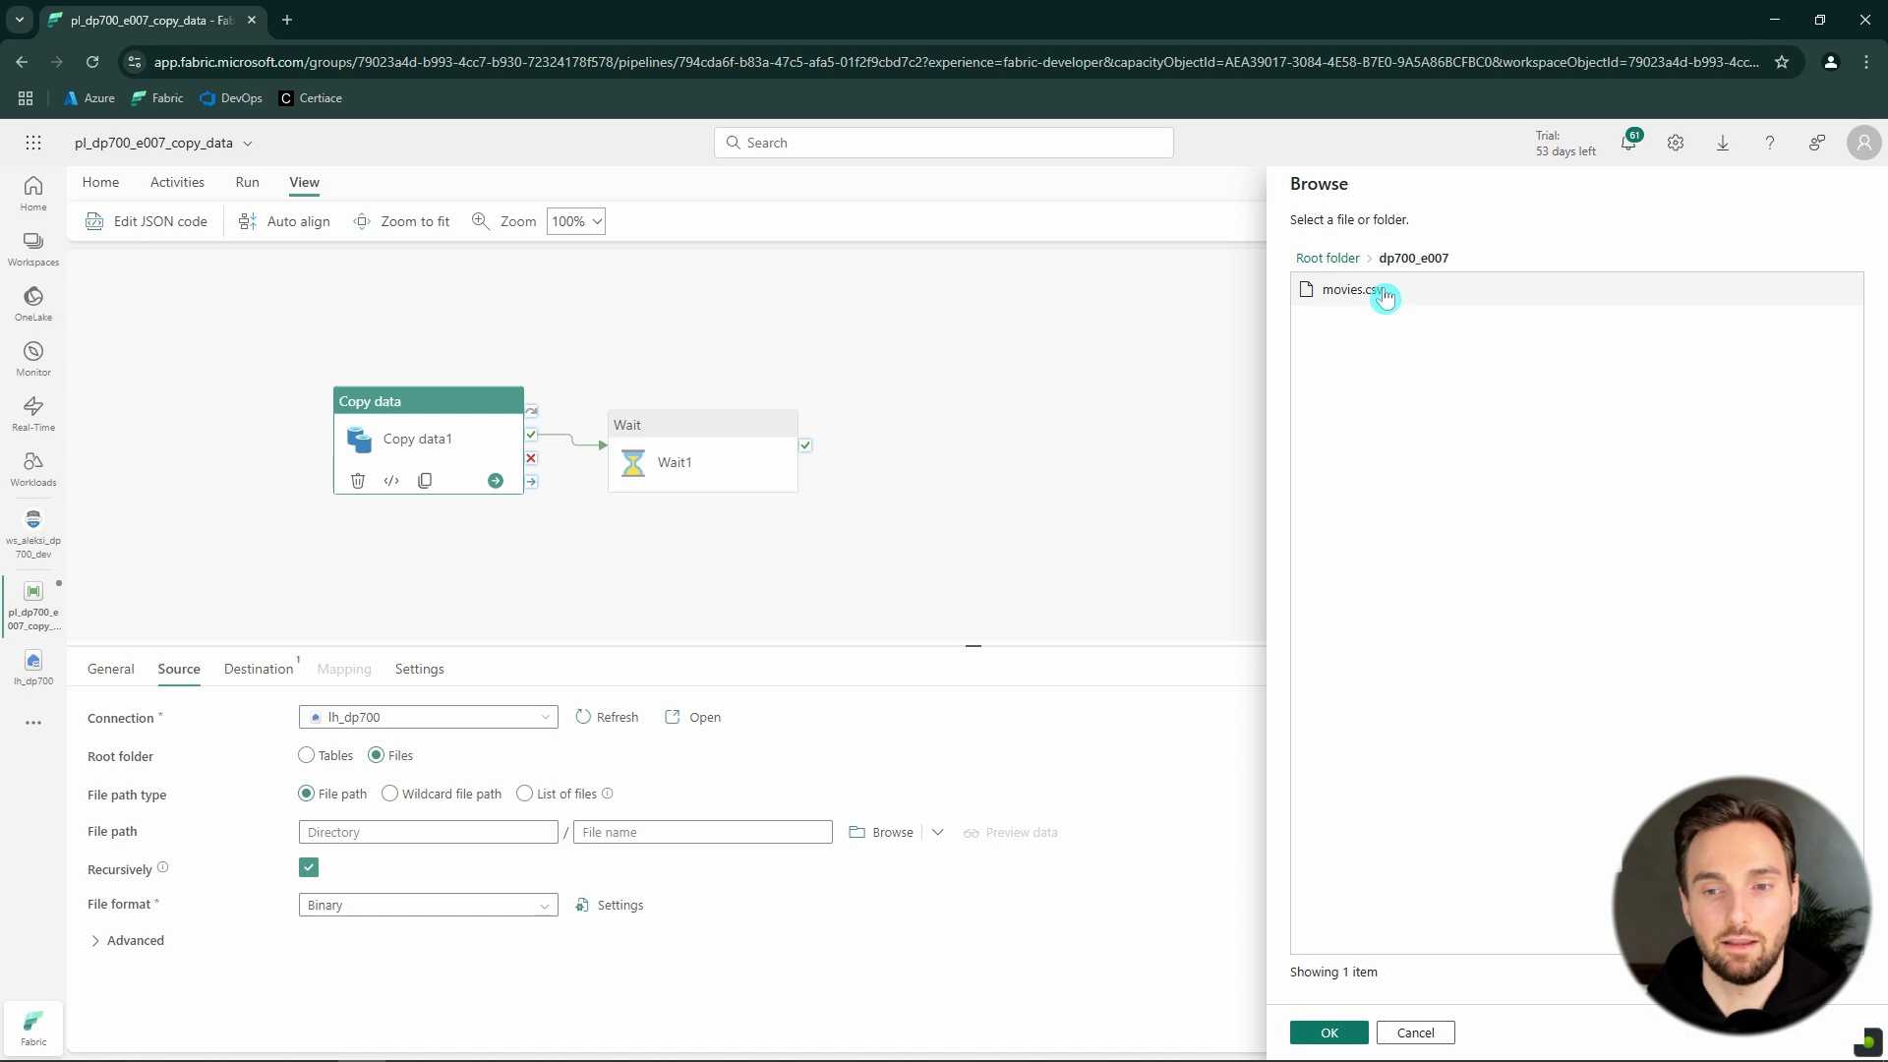
click(1354, 291)
click(1337, 1033)
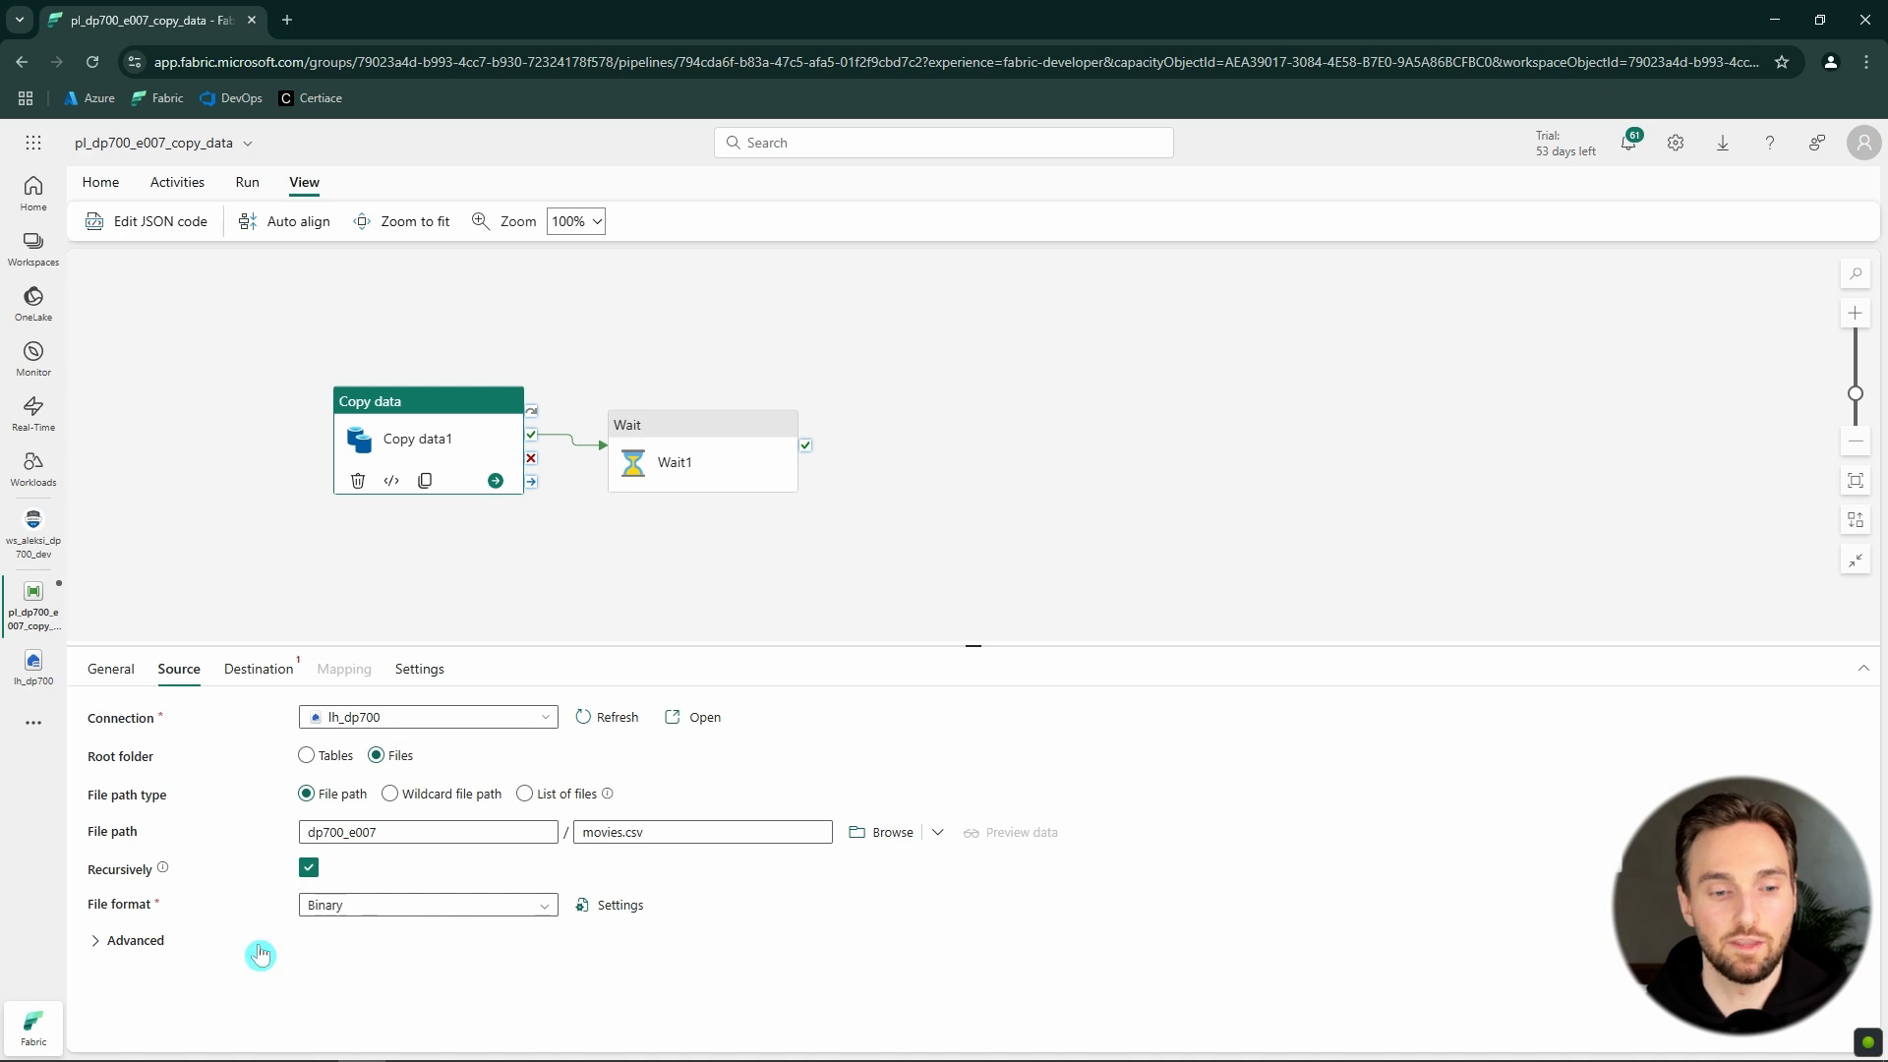
- Set the source file format to DelimitedText and expand the advanced source options
drag(96, 913, 161, 912)
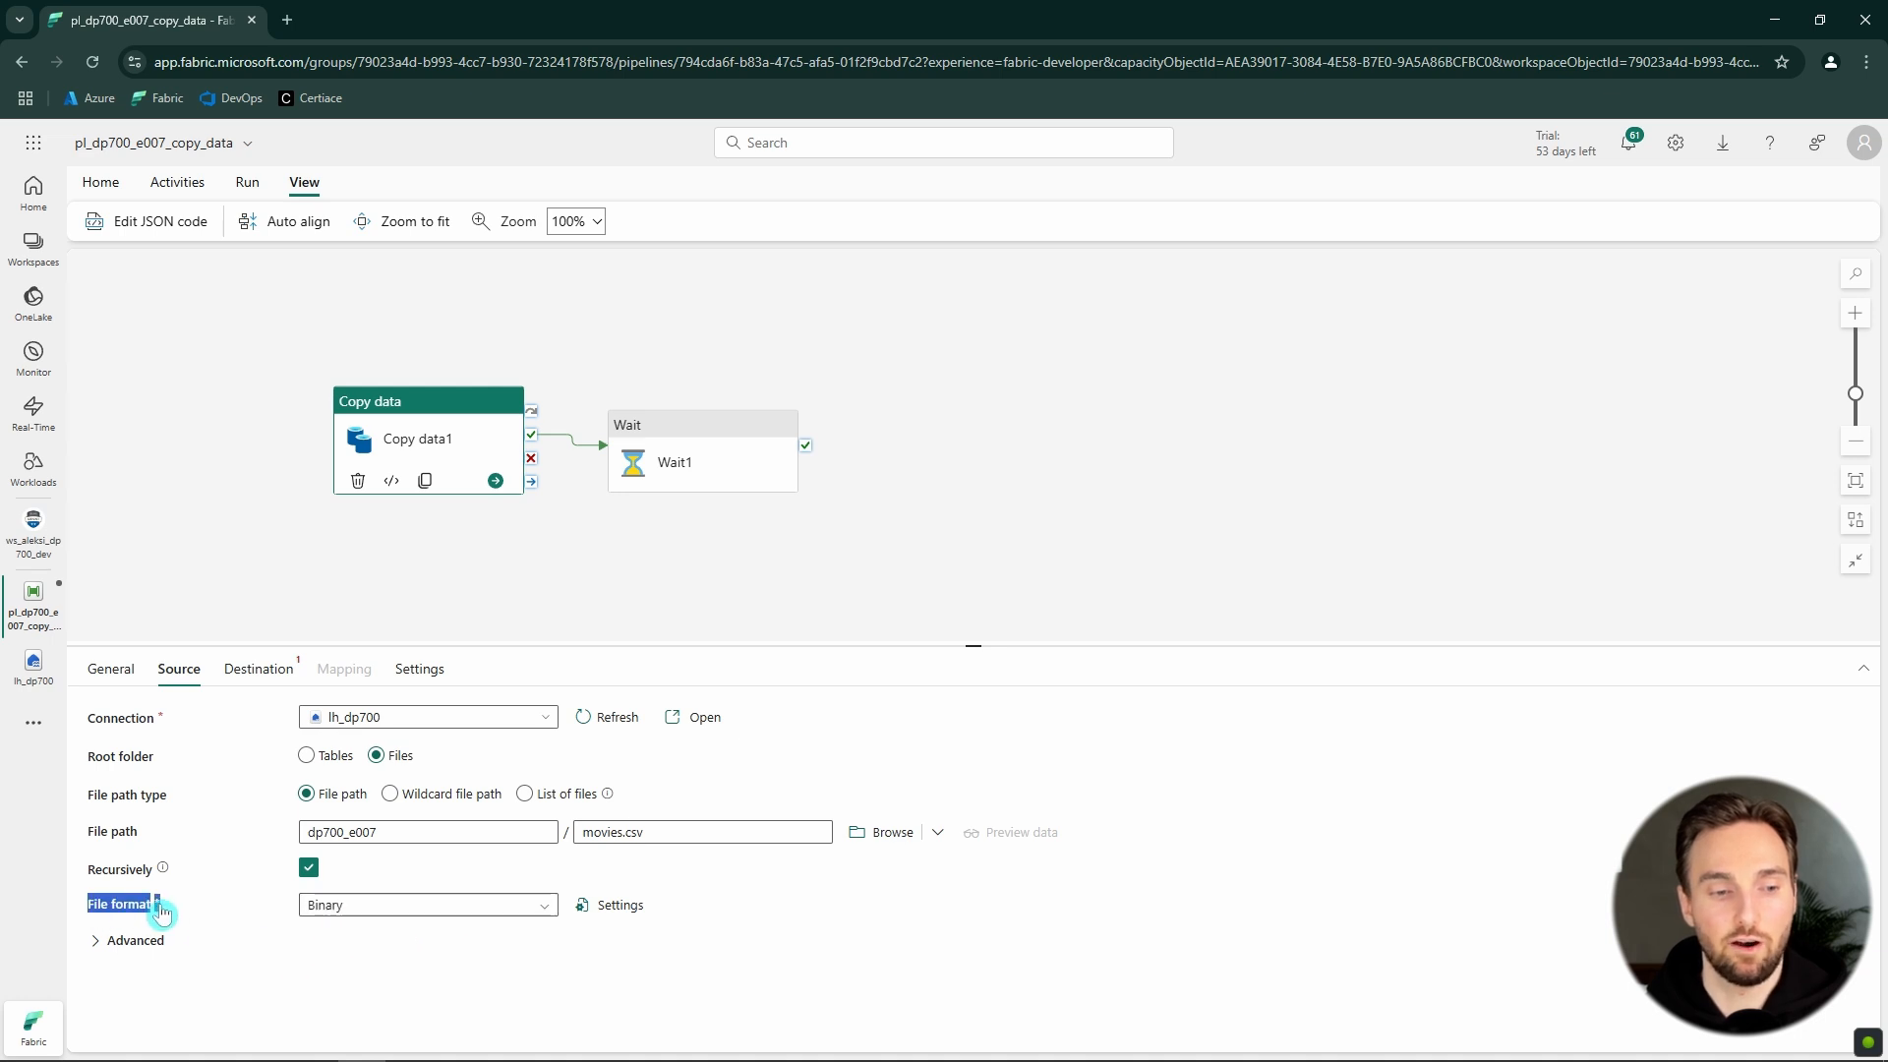
click(182, 913)
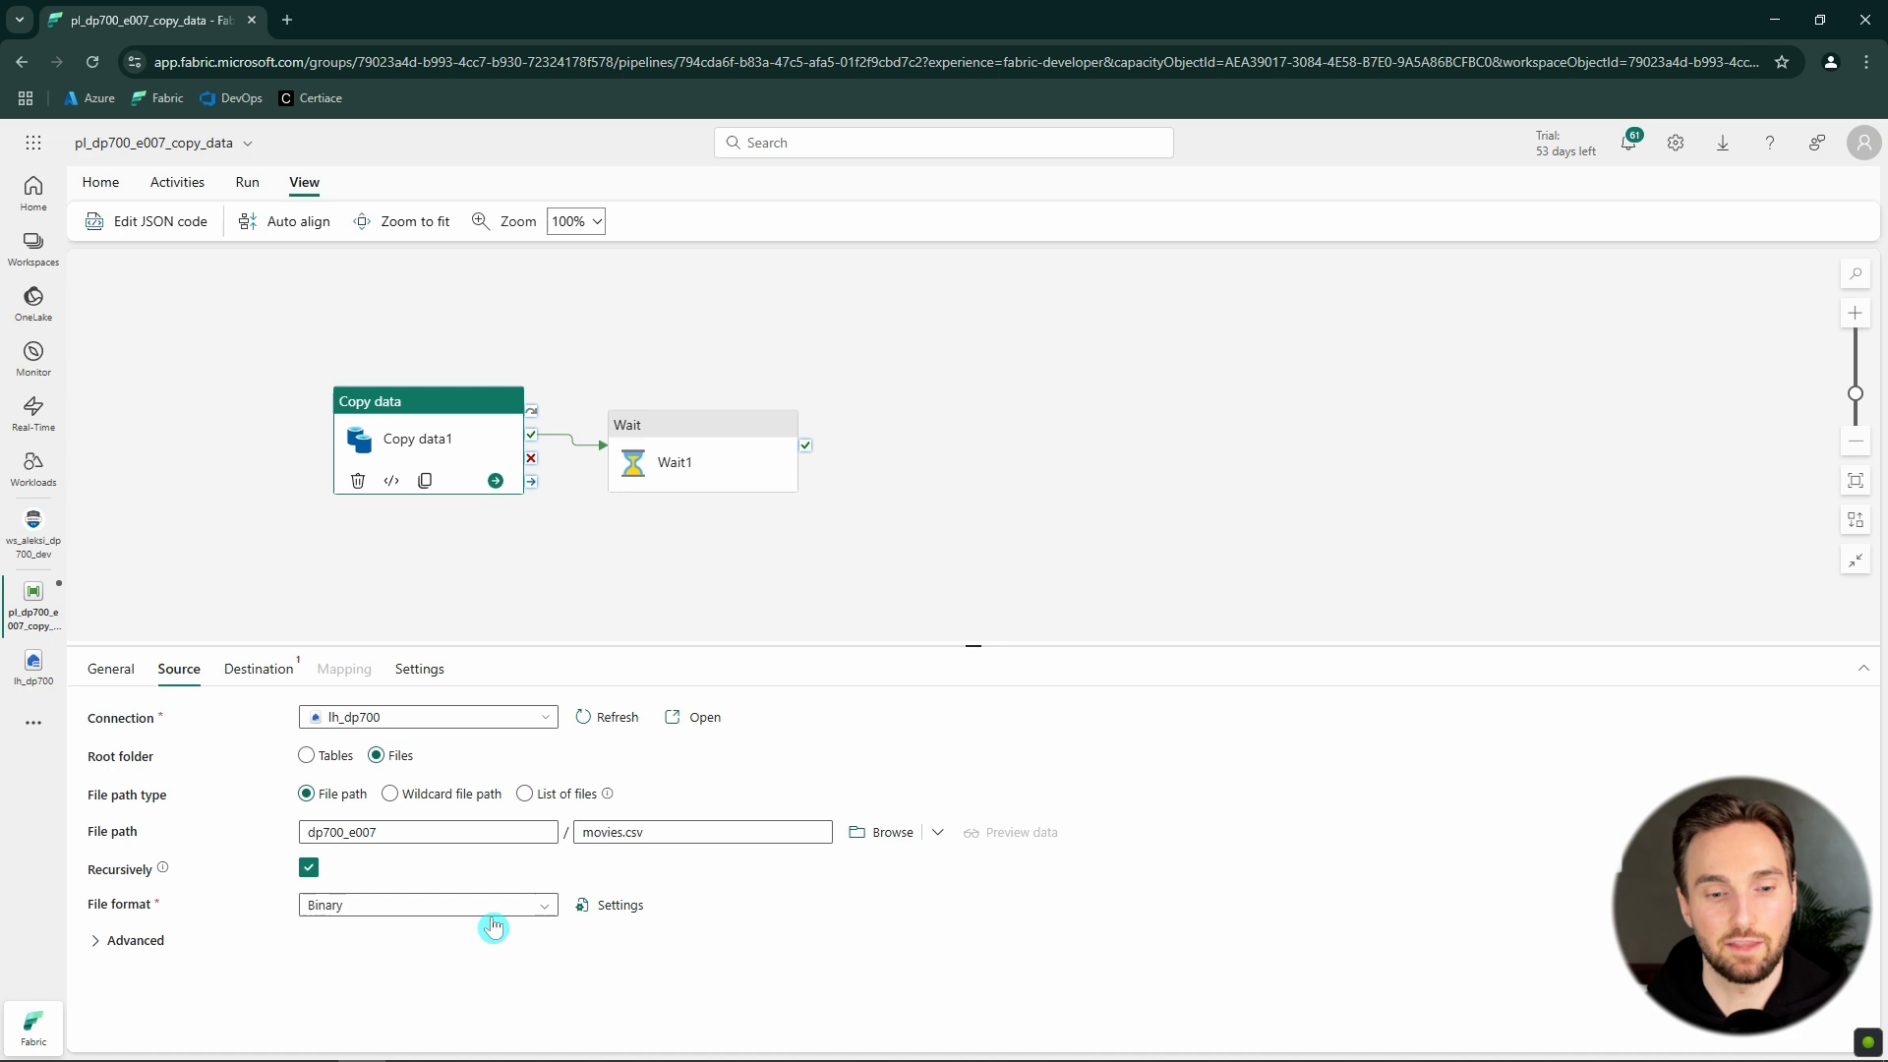
click(540, 906)
click(663, 969)
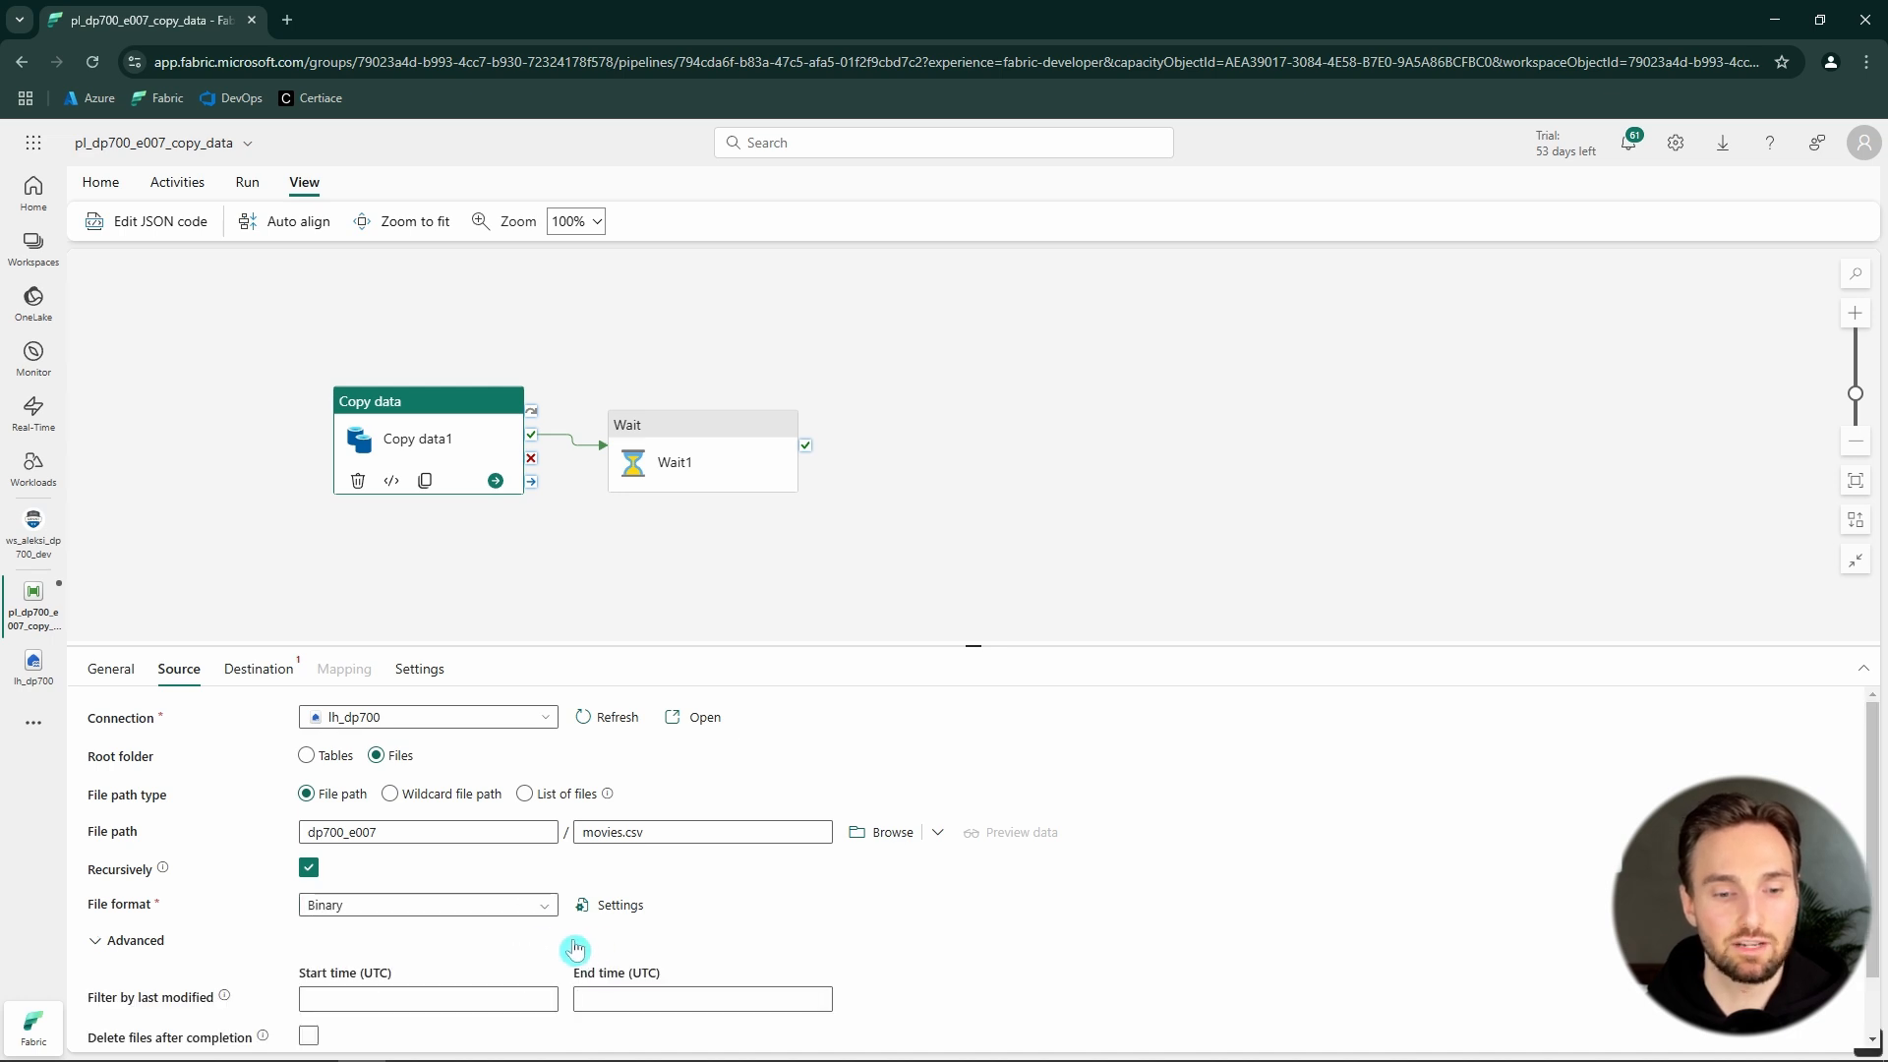
click(540, 904)
mouse_move(544, 908)
mouse_down()
mouse_move(540, 977)
mouse_move(545, 929)
mouse_up()
click(352, 950)
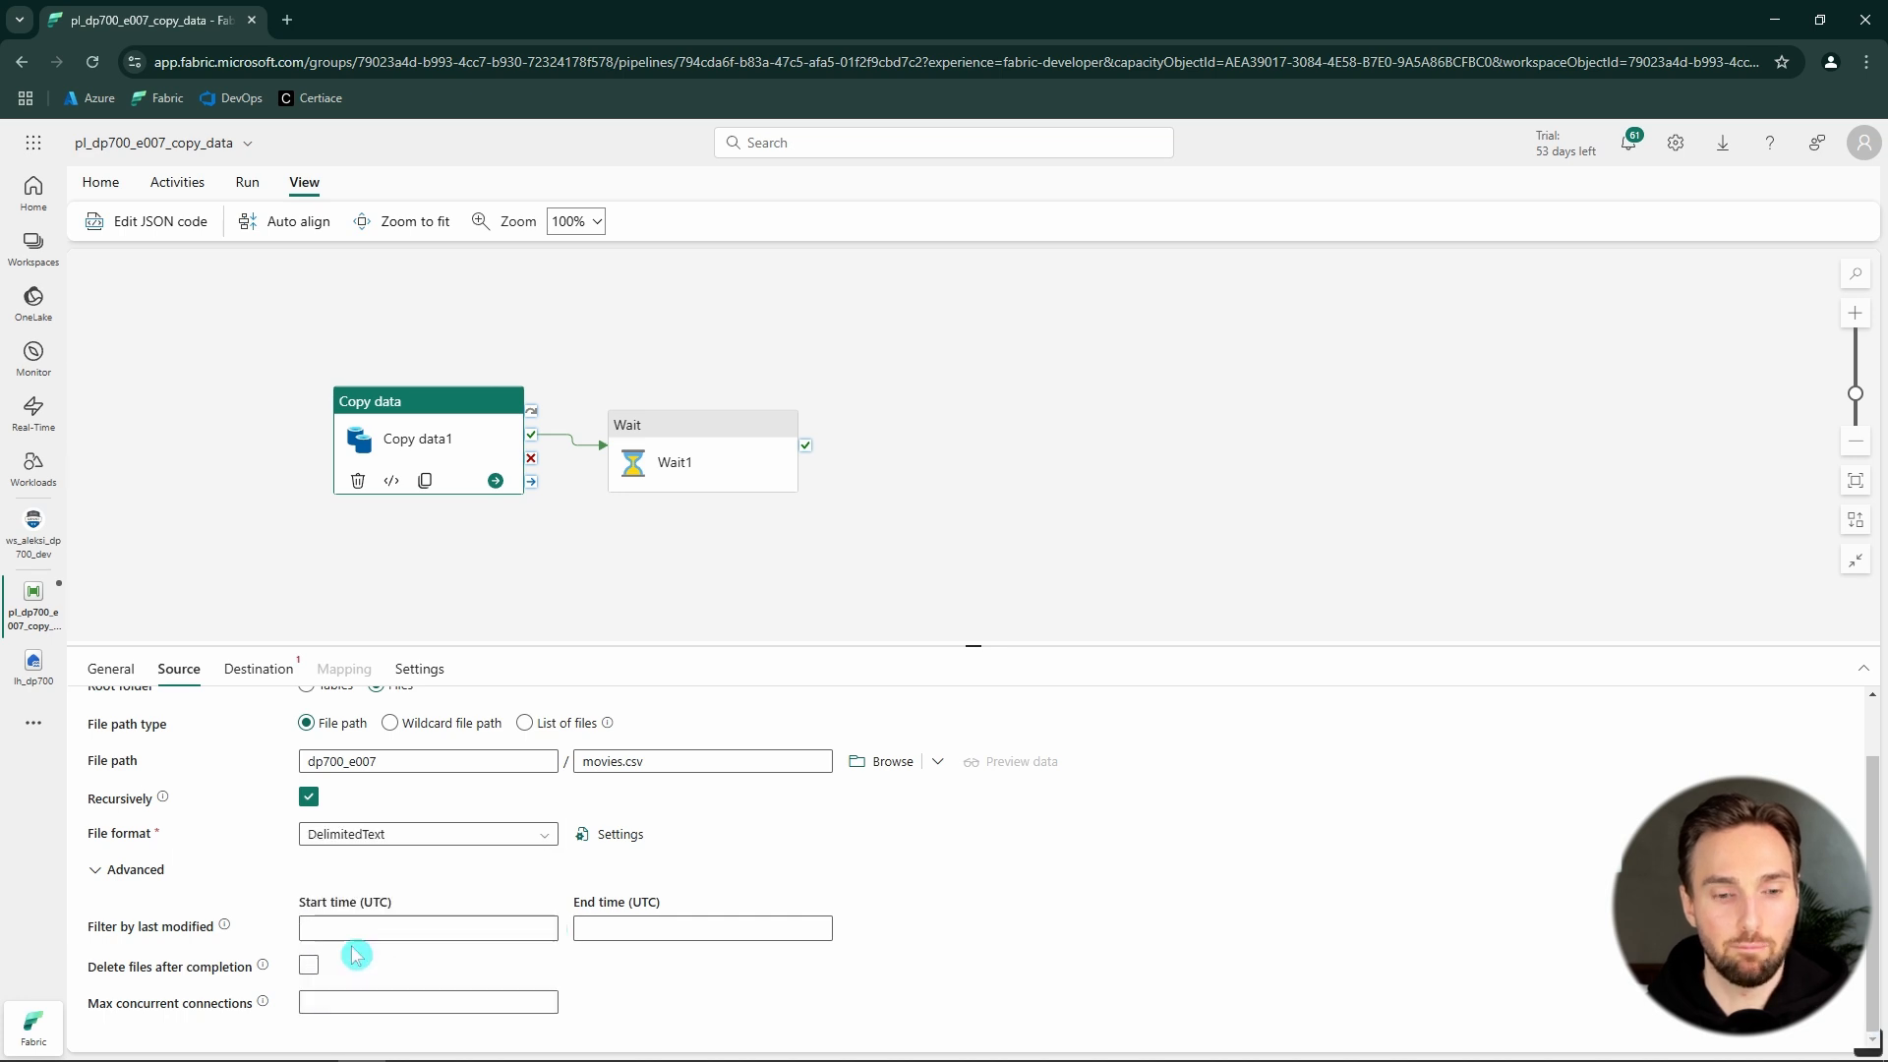
- Review the source's file format settings without changing them, and preview the data of movies.csv
click(614, 835)
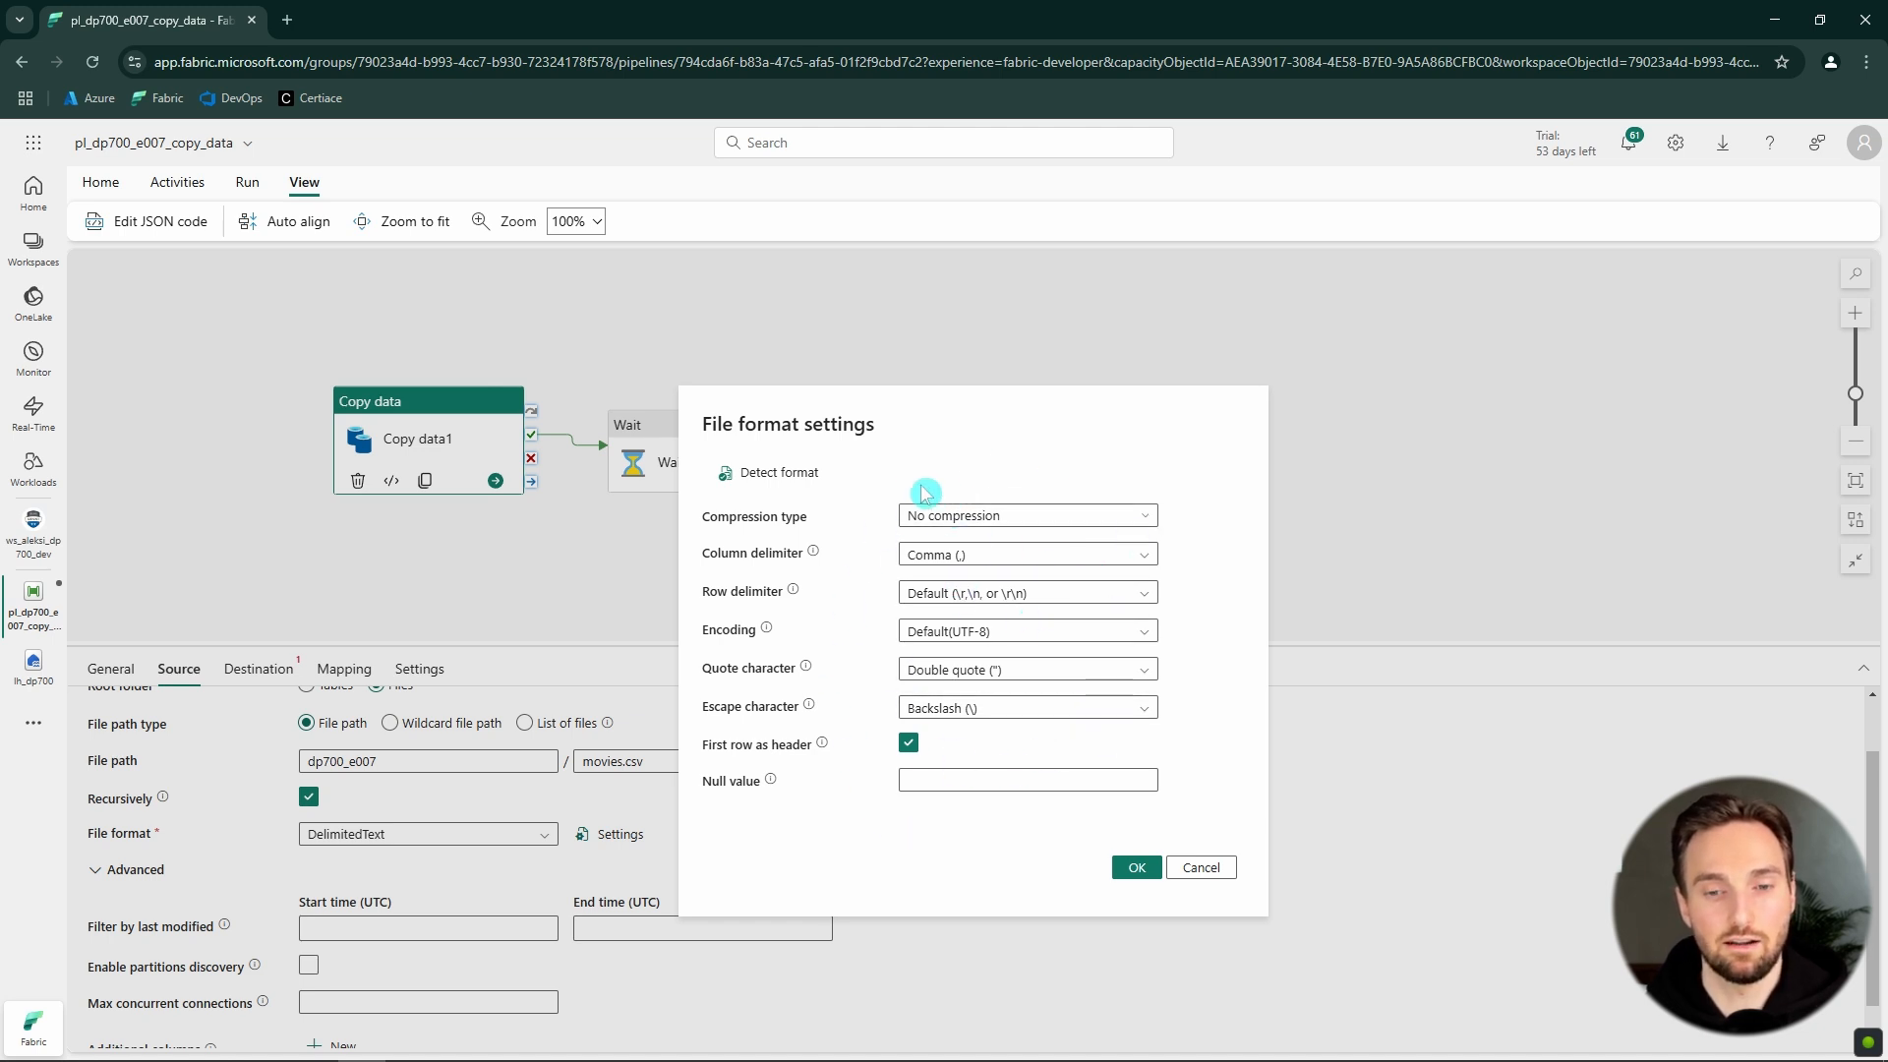
click(1207, 869)
scroll(929, 866, up, 1)
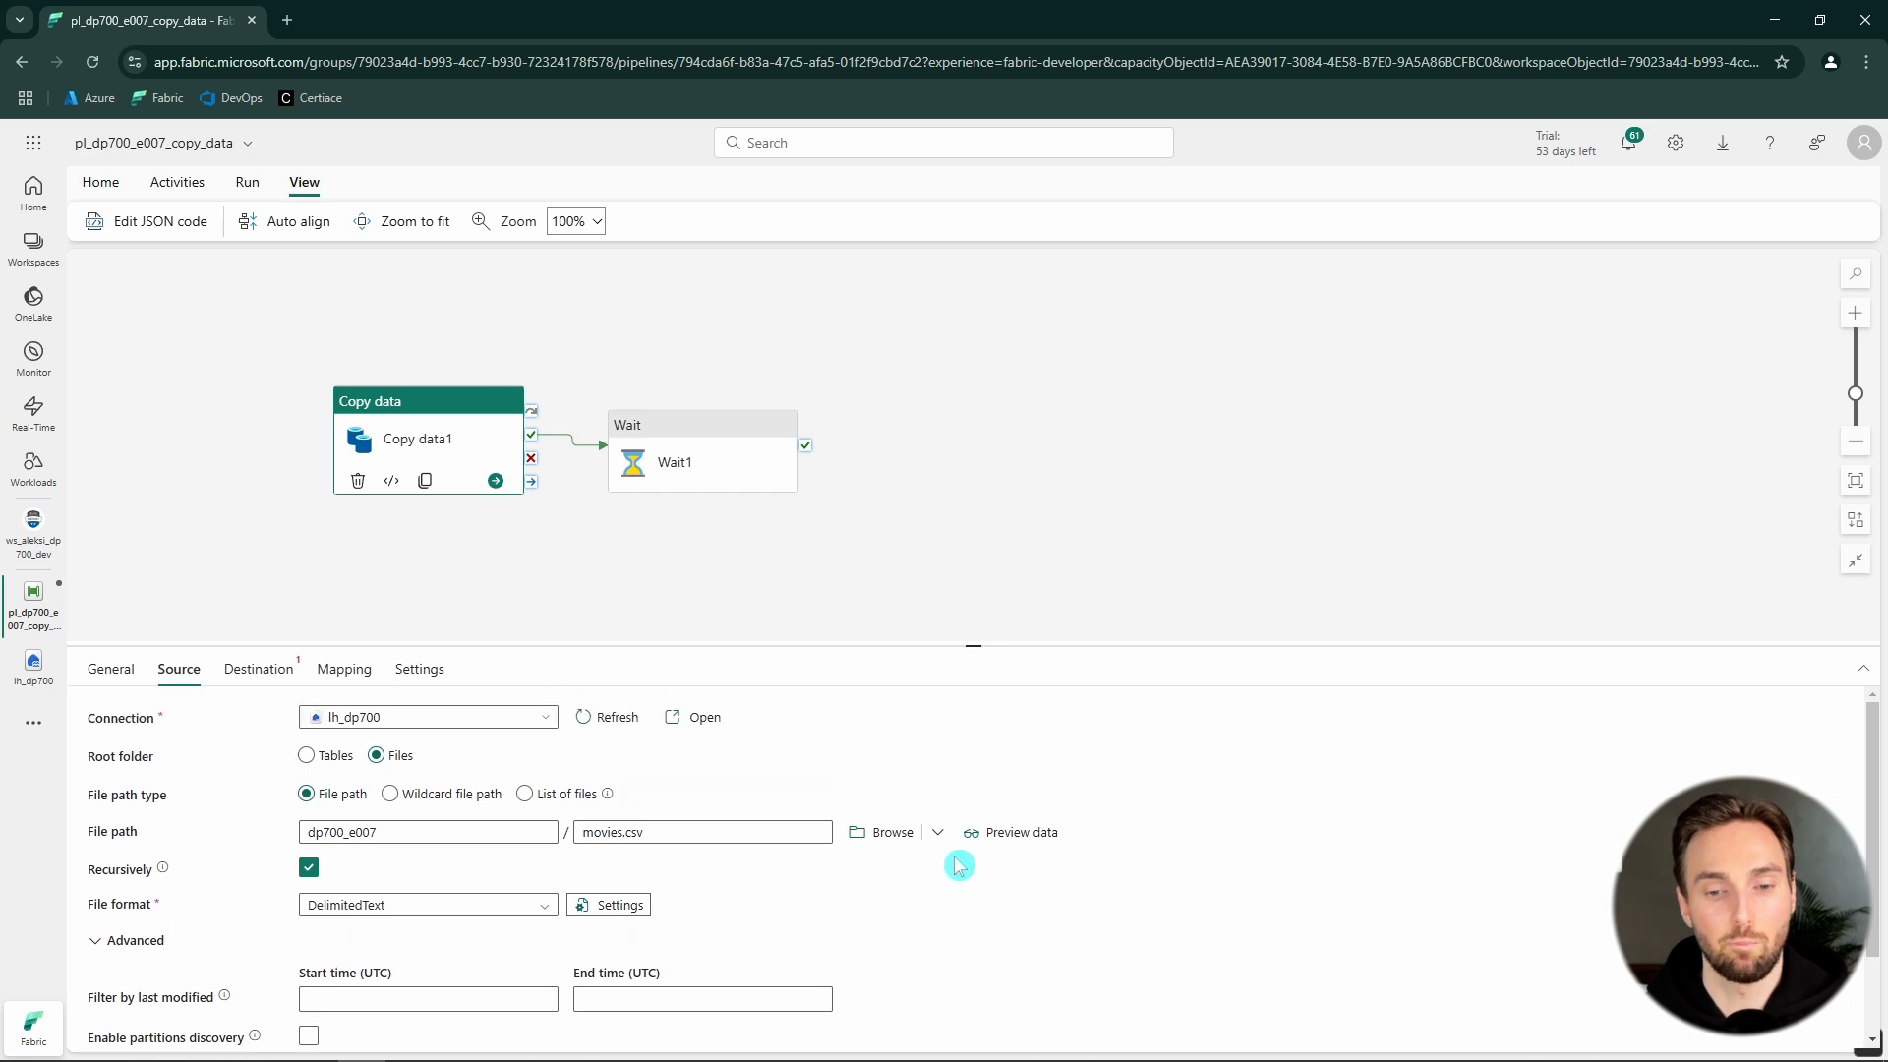
click(1020, 835)
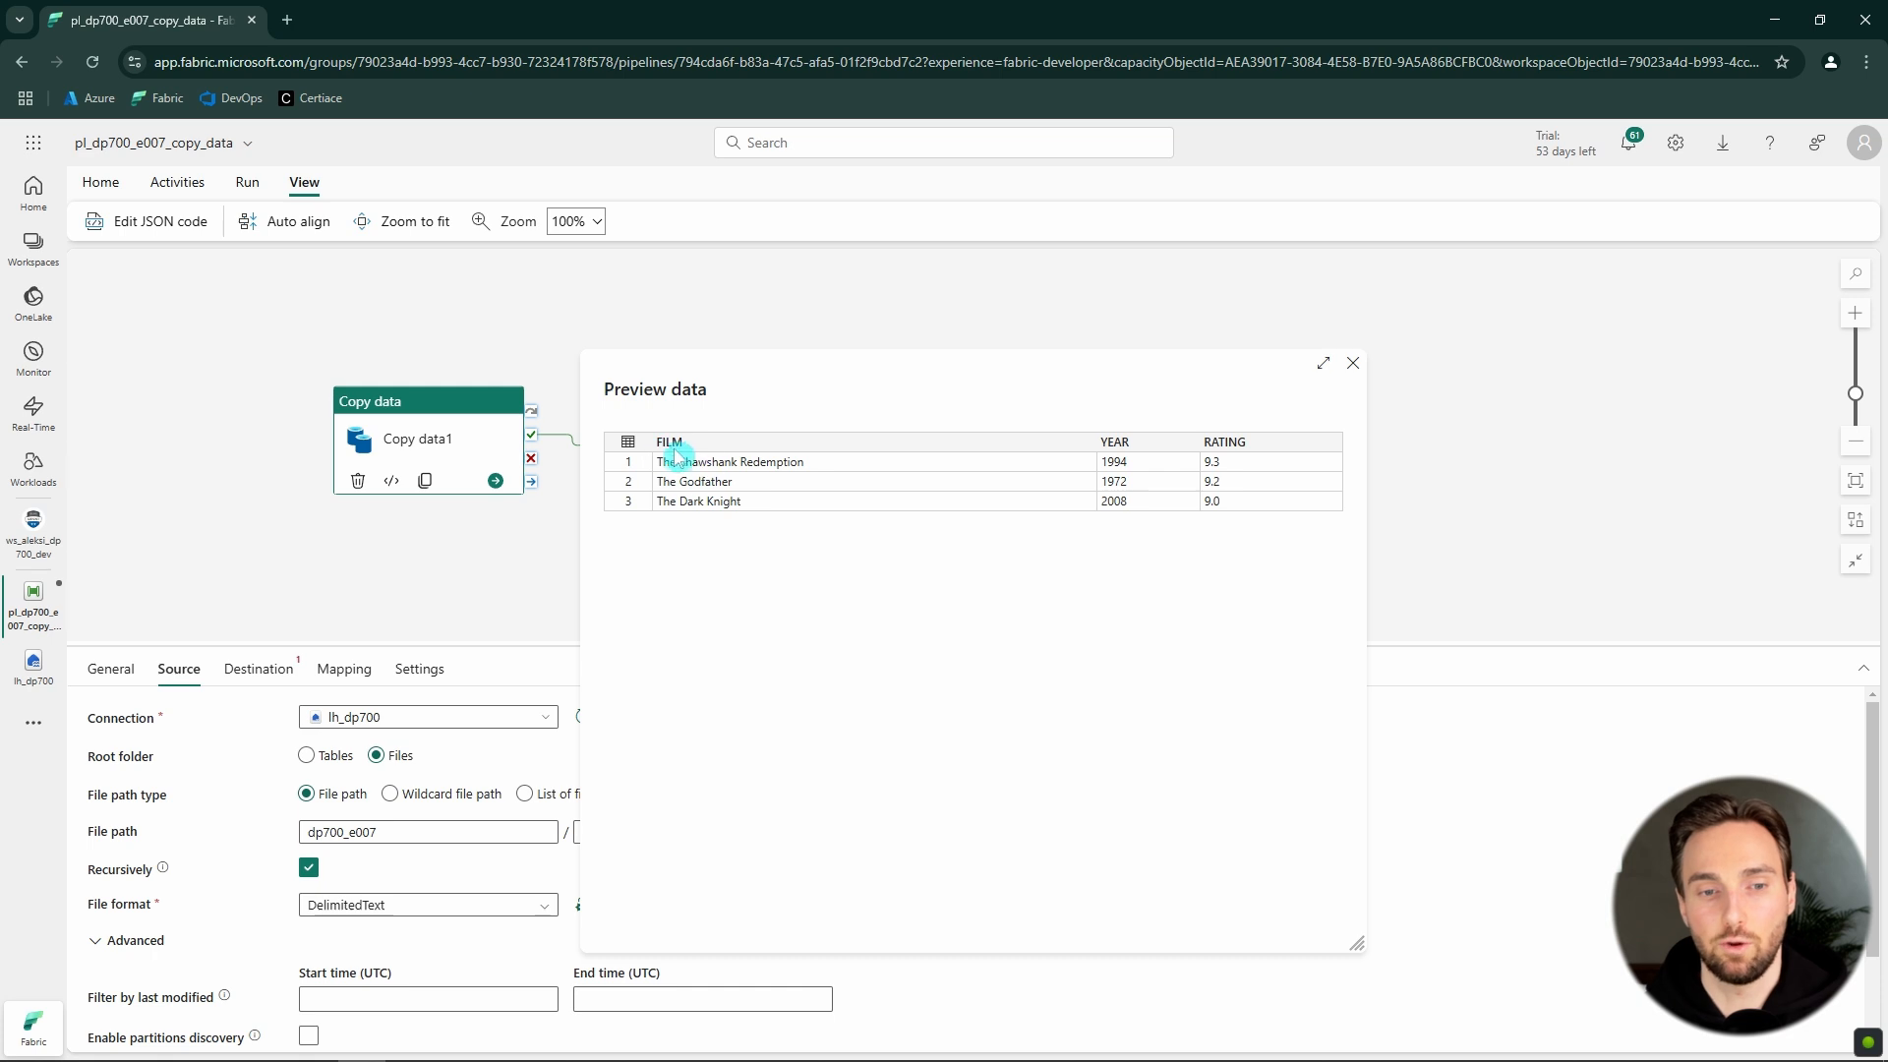
drag(656, 443, 1164, 442)
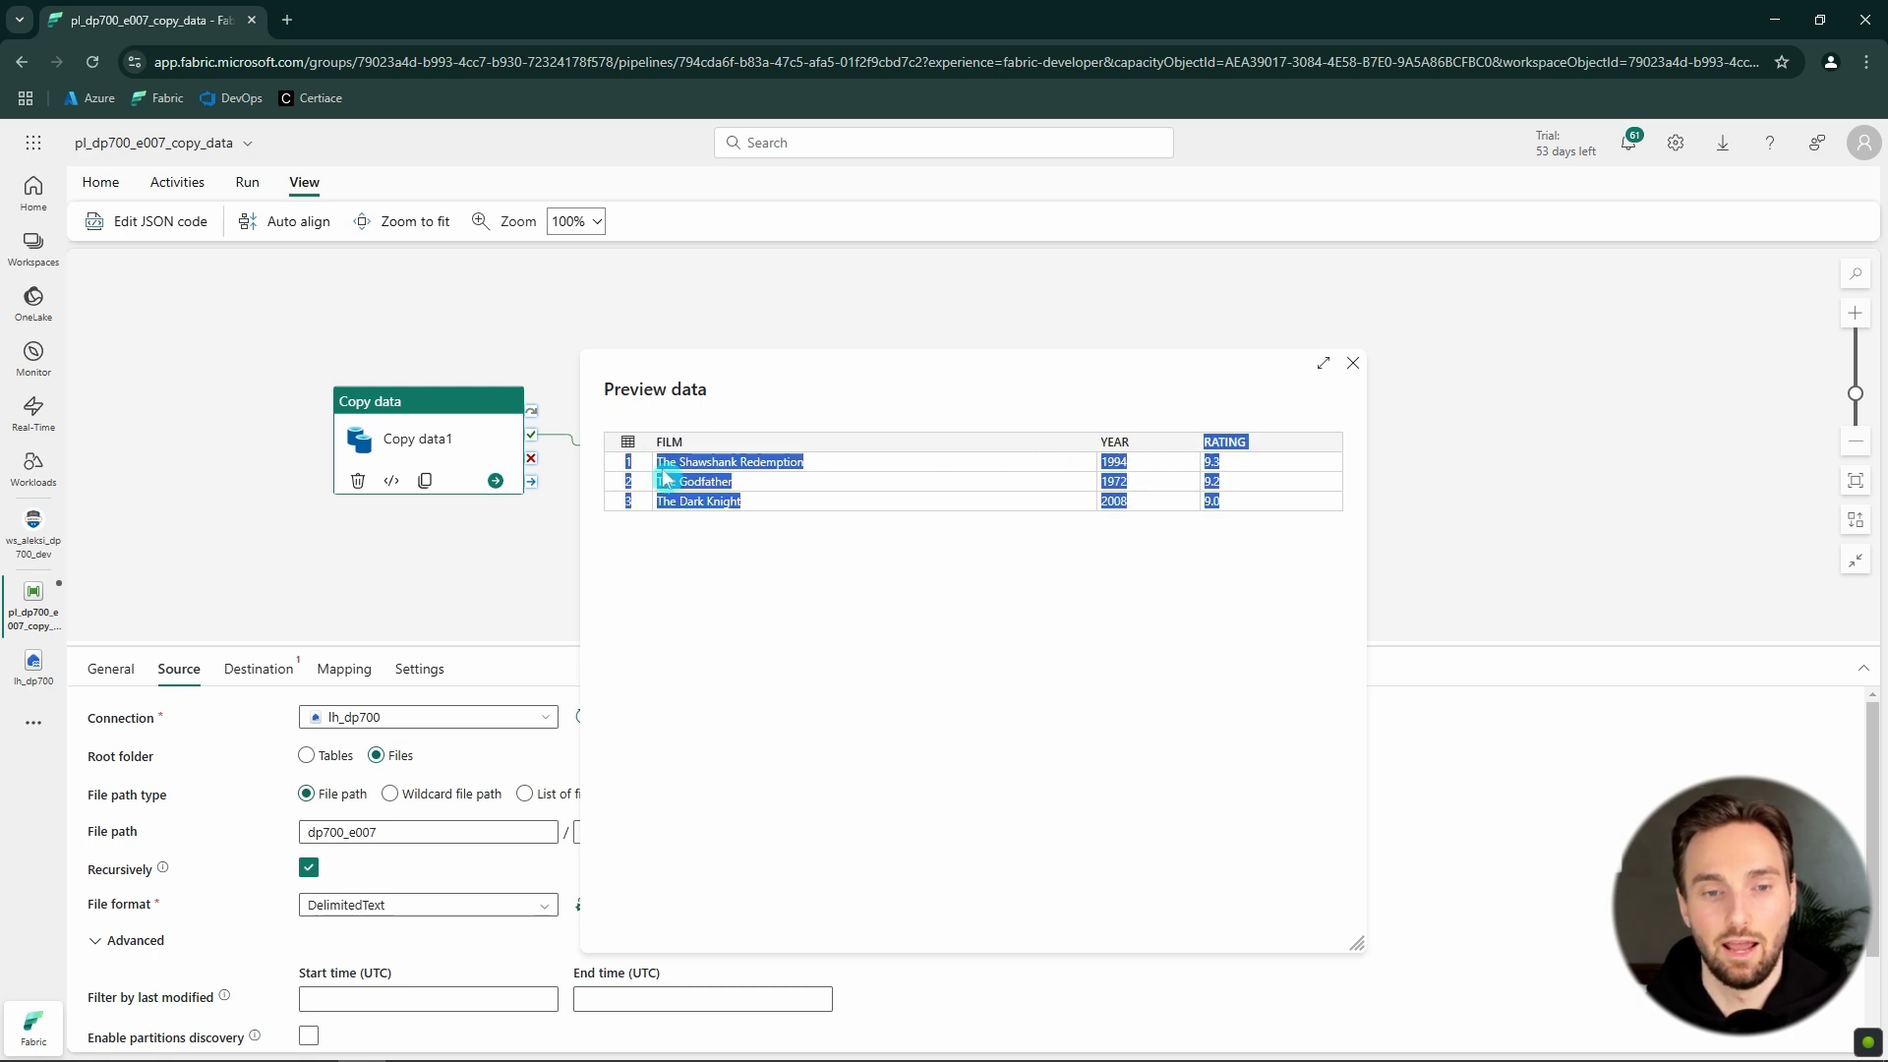
click(889, 501)
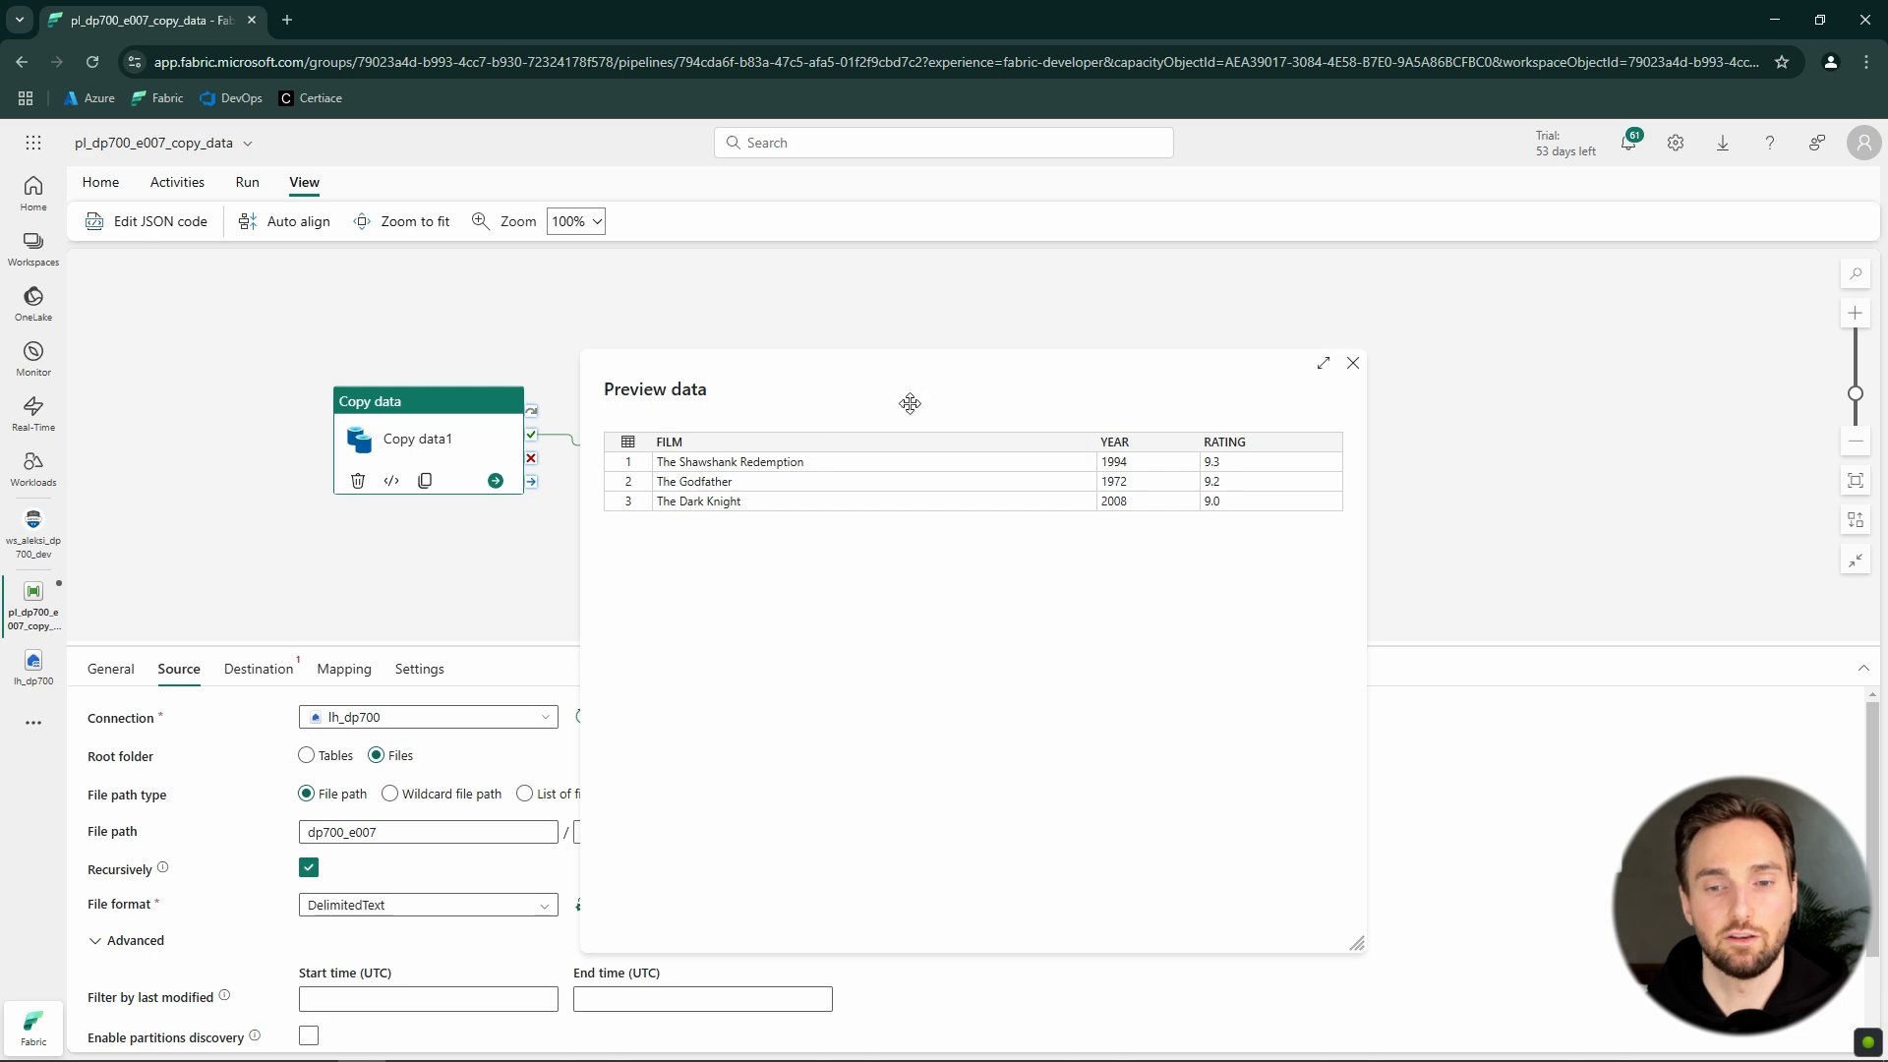
click(1352, 371)
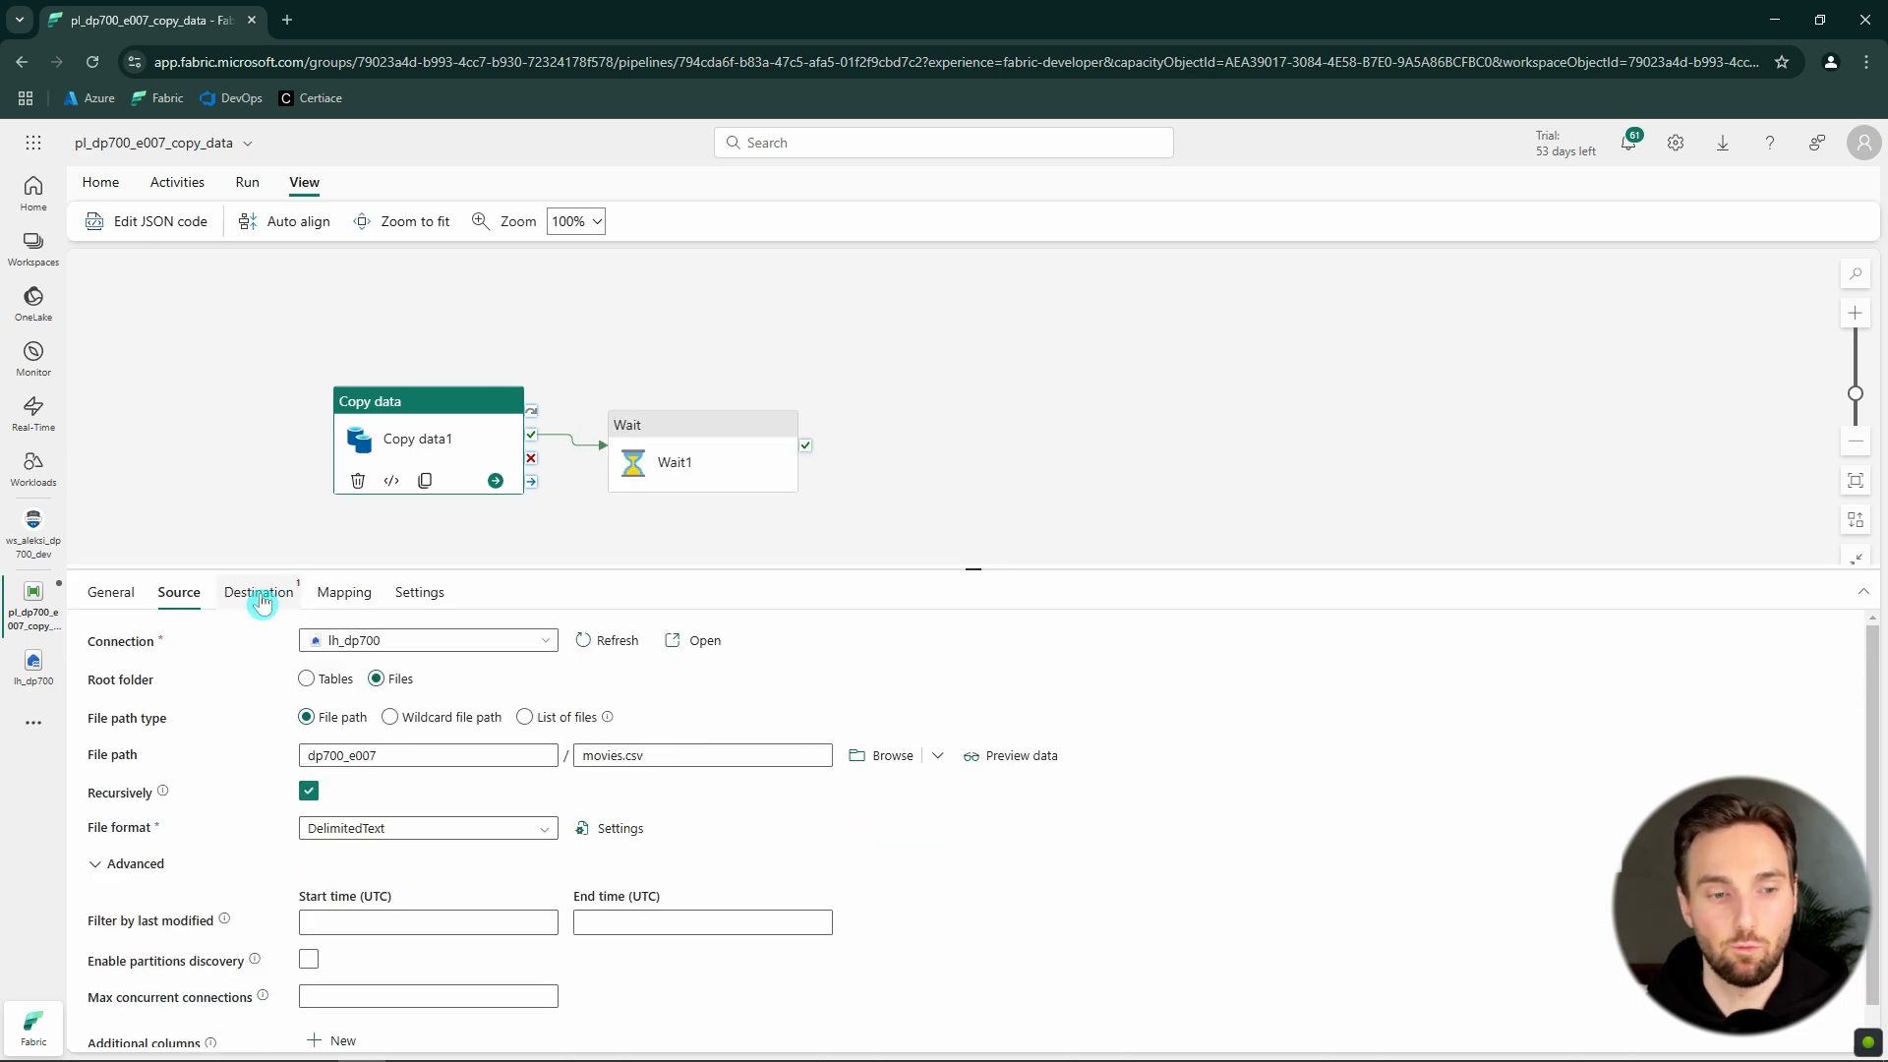
- Set the Copy data1 destination connection to the lh_dp700 lakehouse
click(260, 593)
click(411, 644)
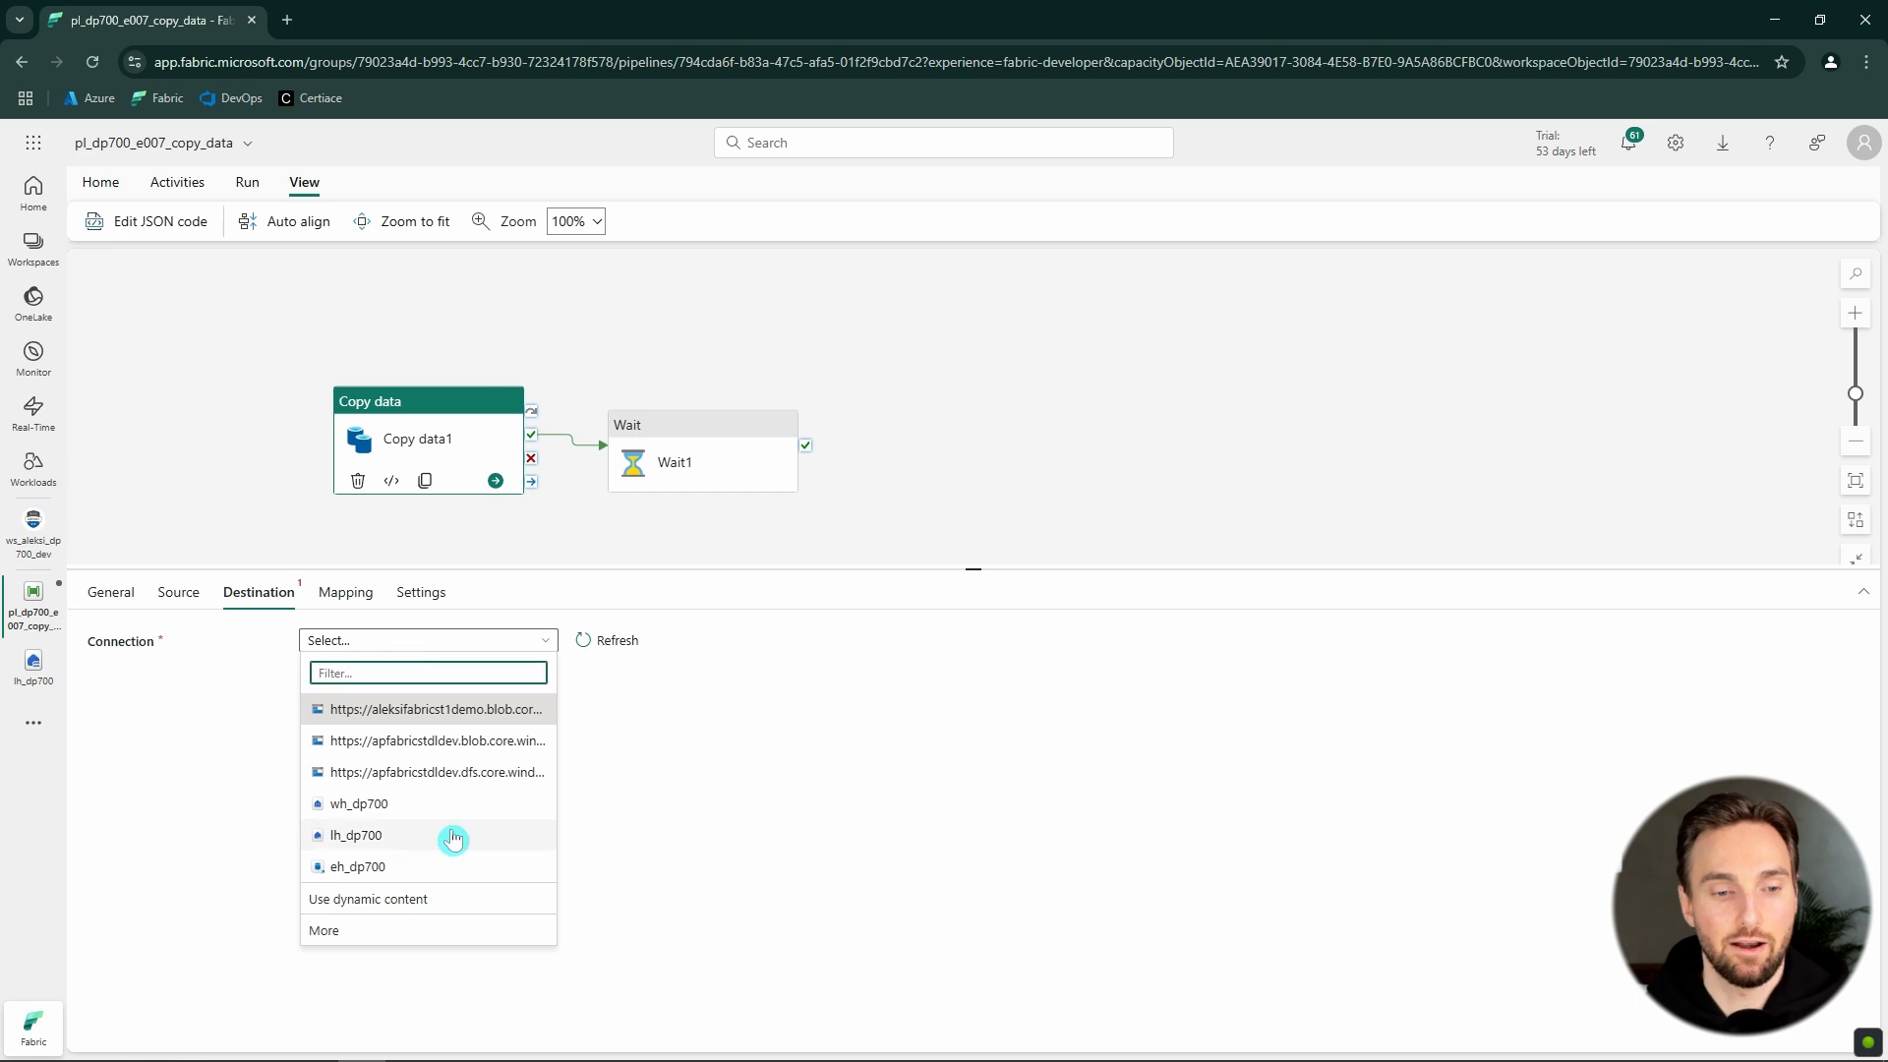
click(368, 844)
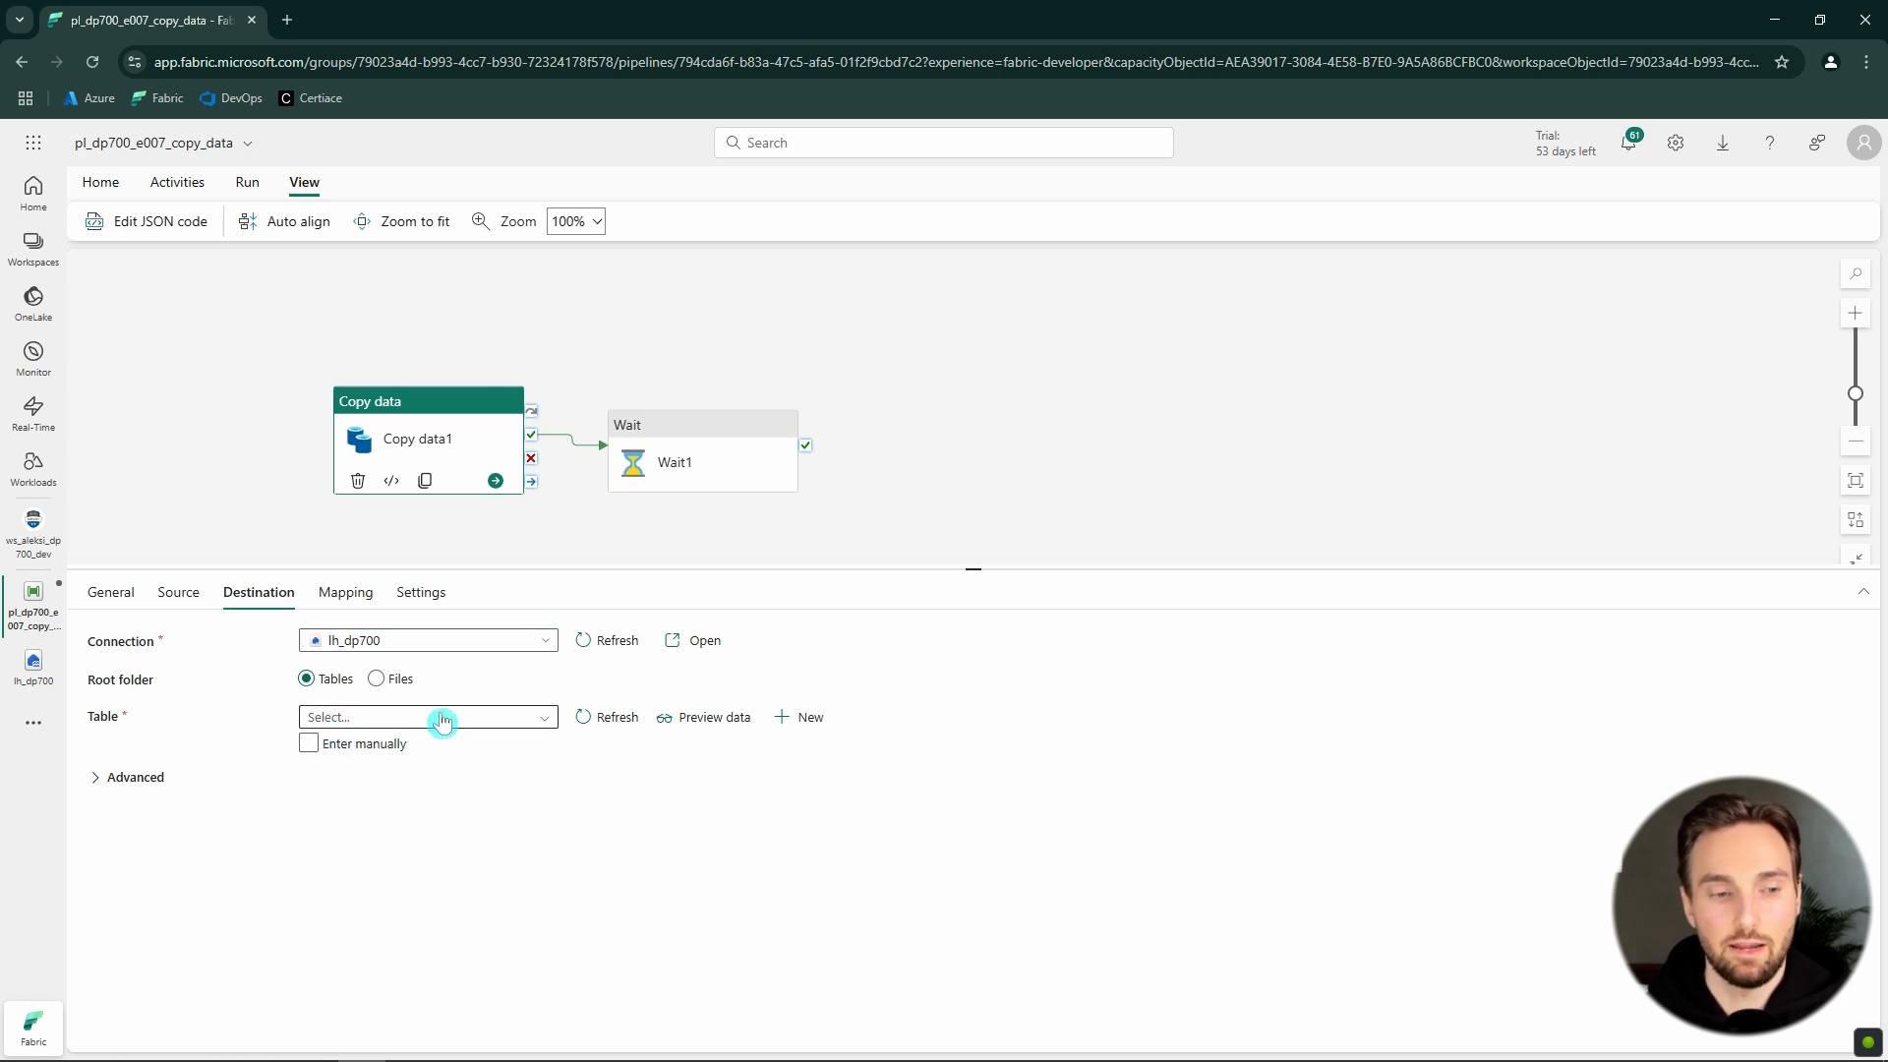
- Enter the destination table manually with schema dp700_e007 and table name movies, and set its table action to Overwrite
click(388, 718)
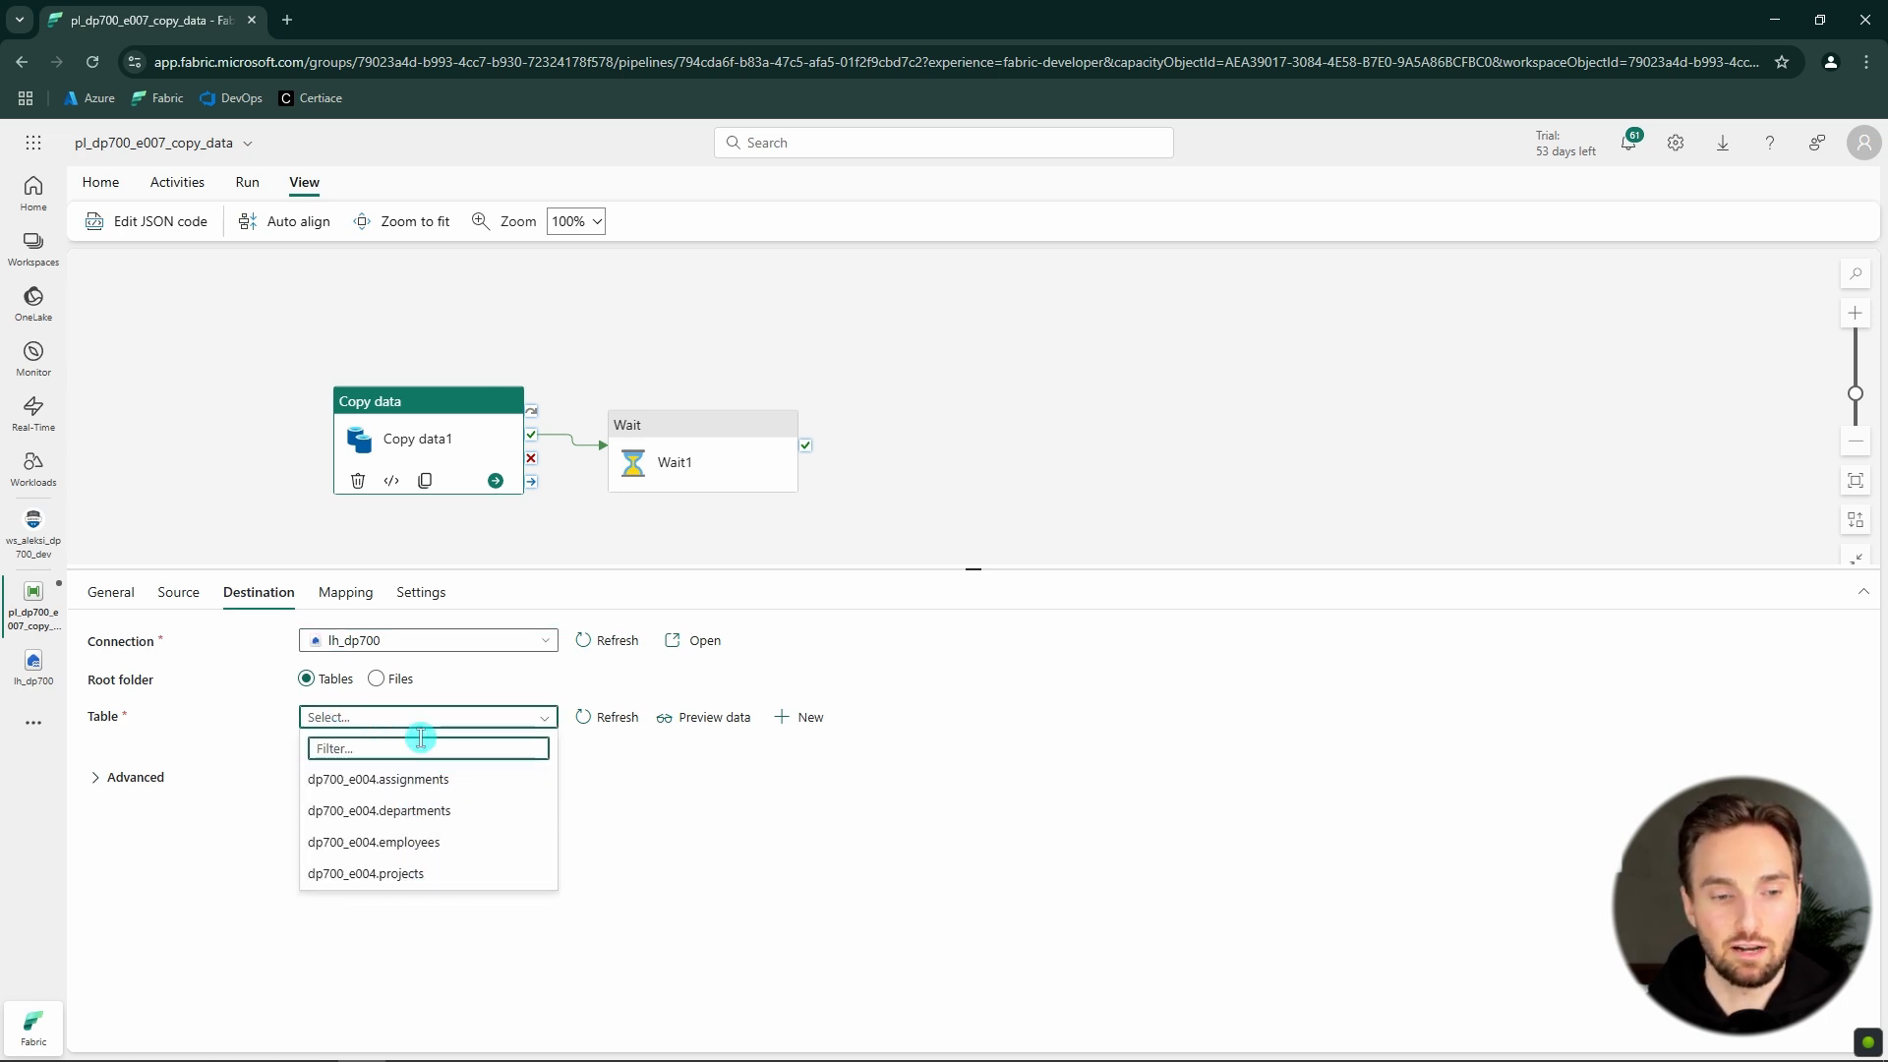
click(692, 800)
click(309, 745)
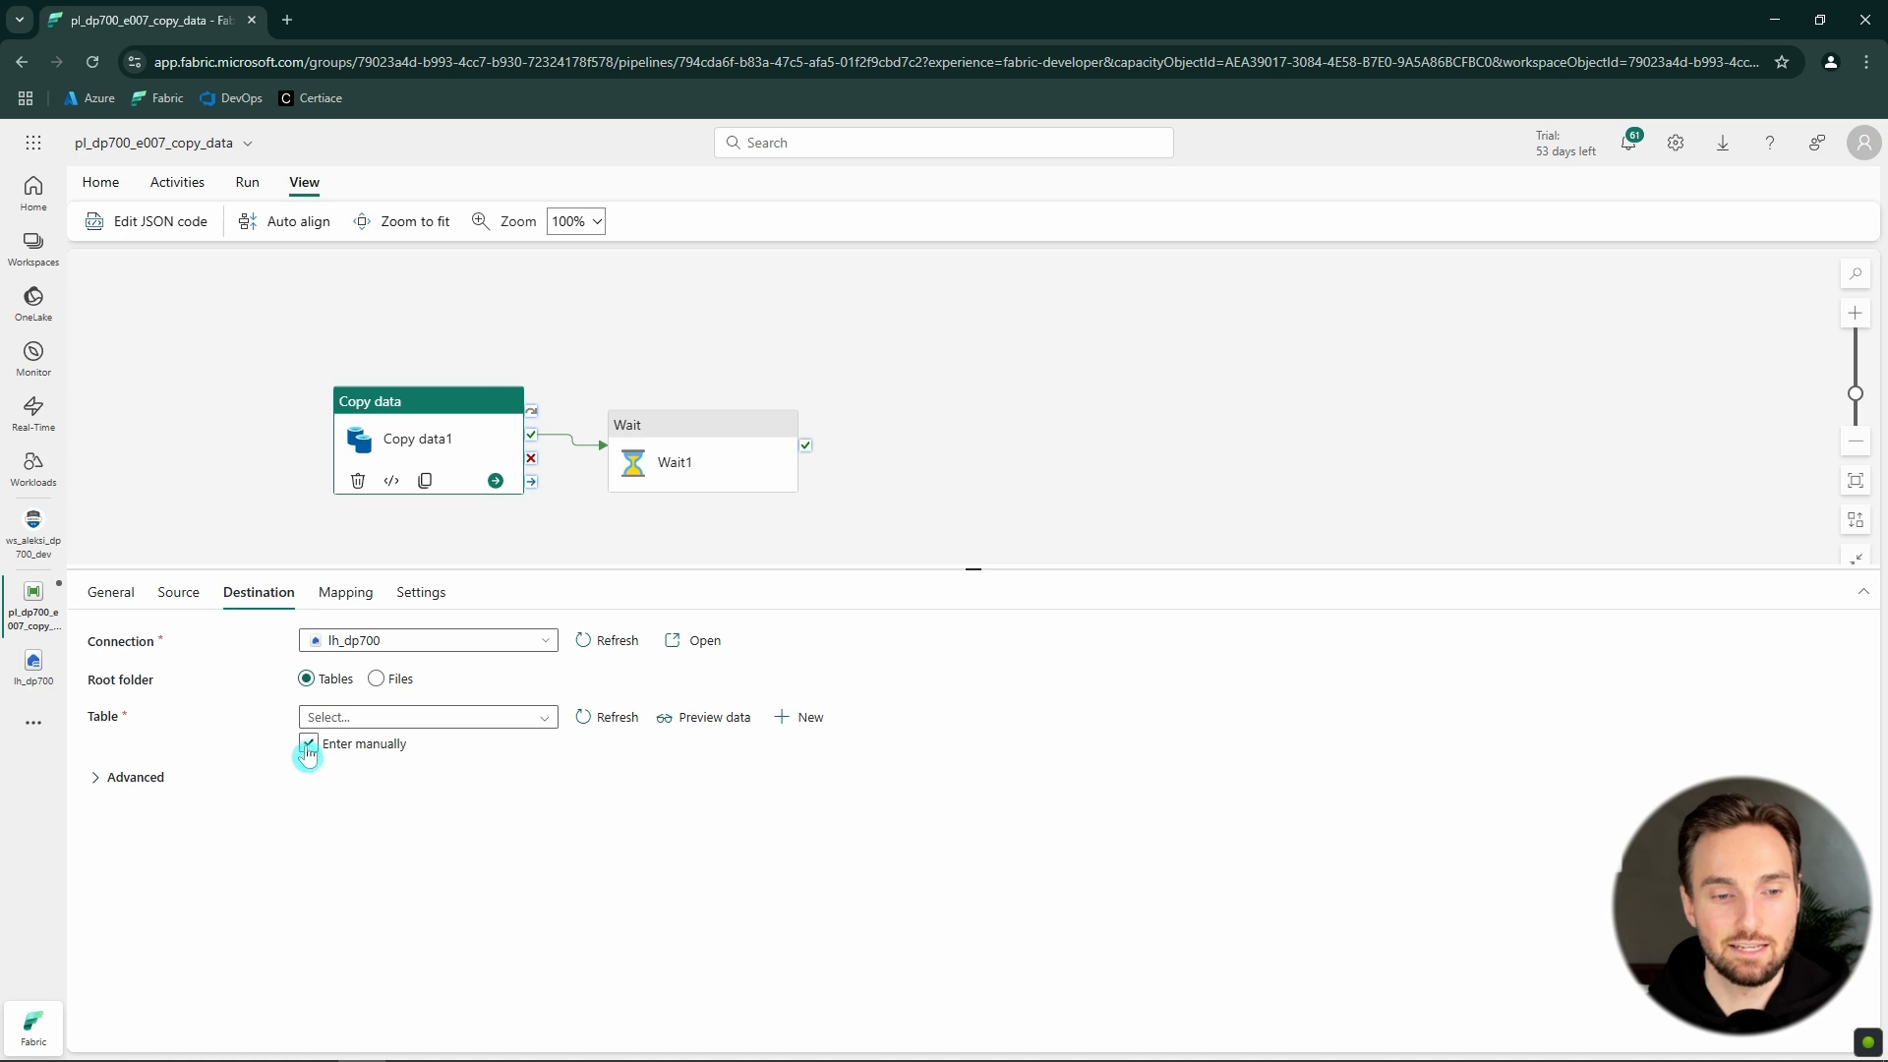
click(453, 718)
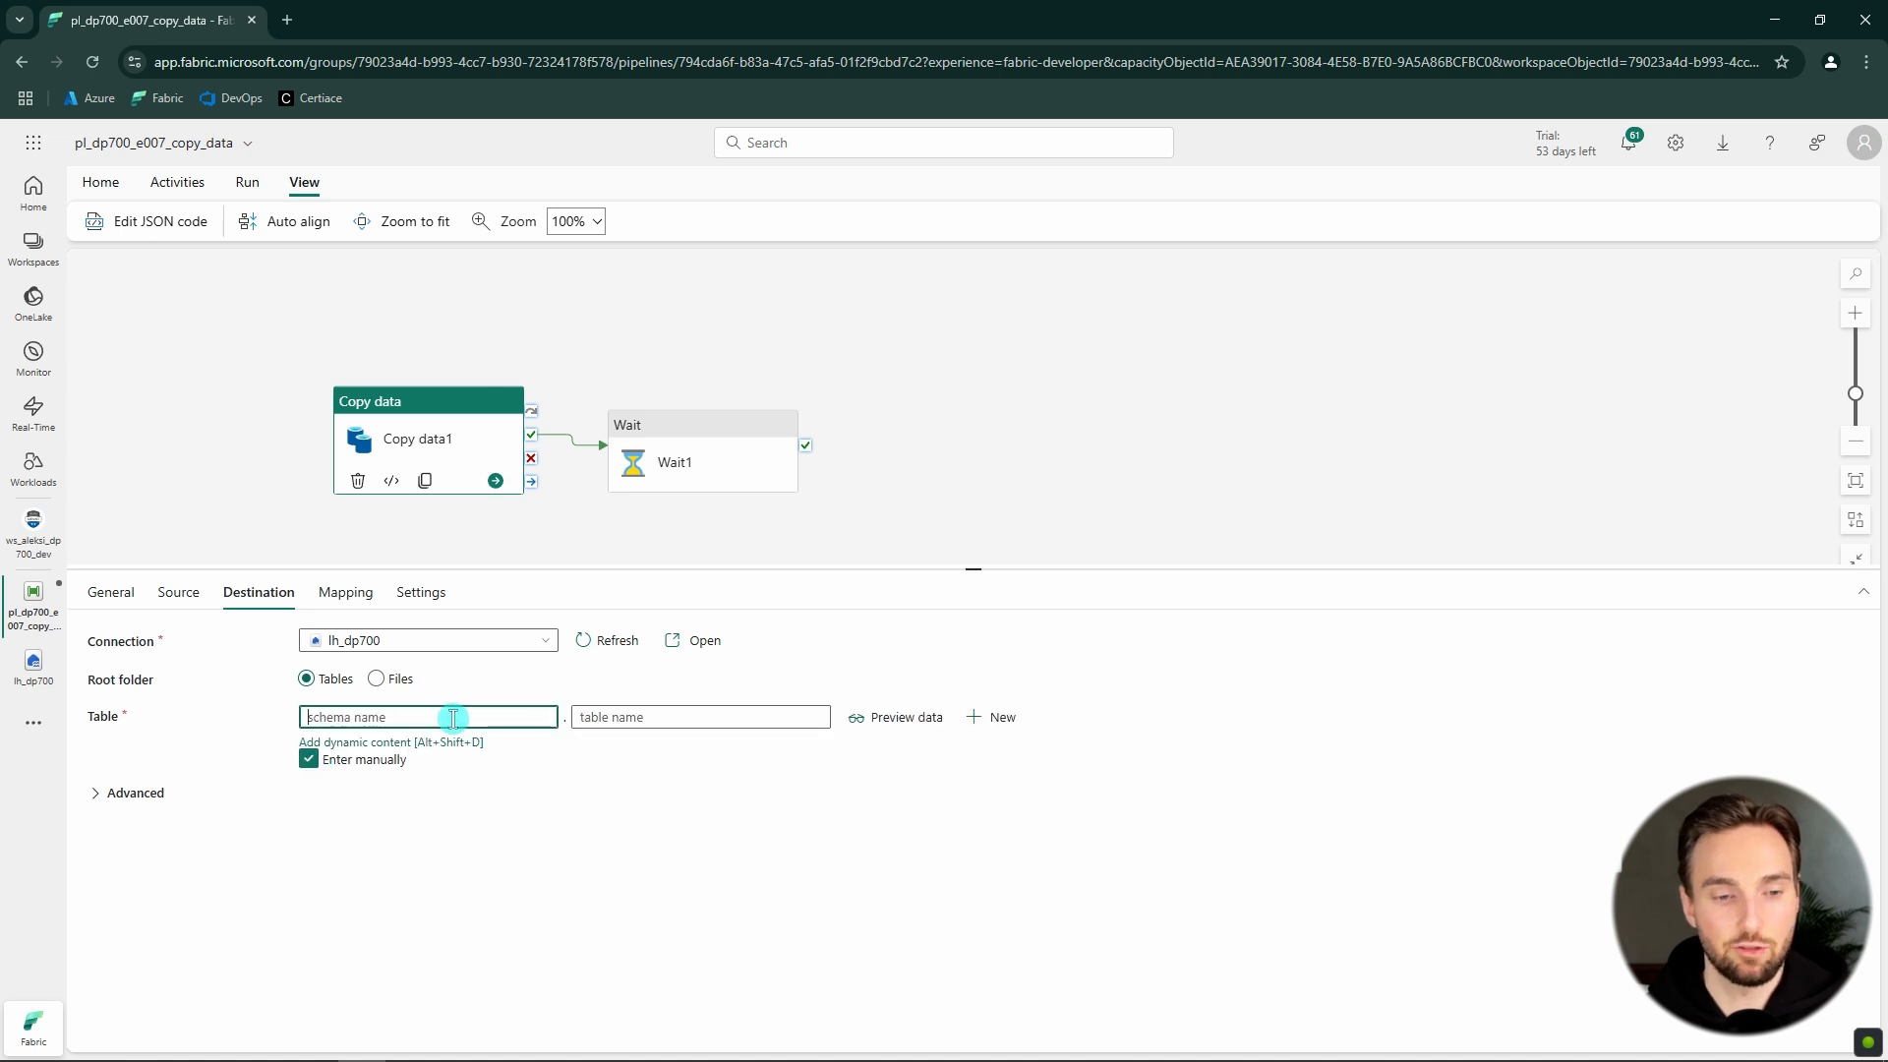
click(670, 717)
text(movies)
click(492, 717)
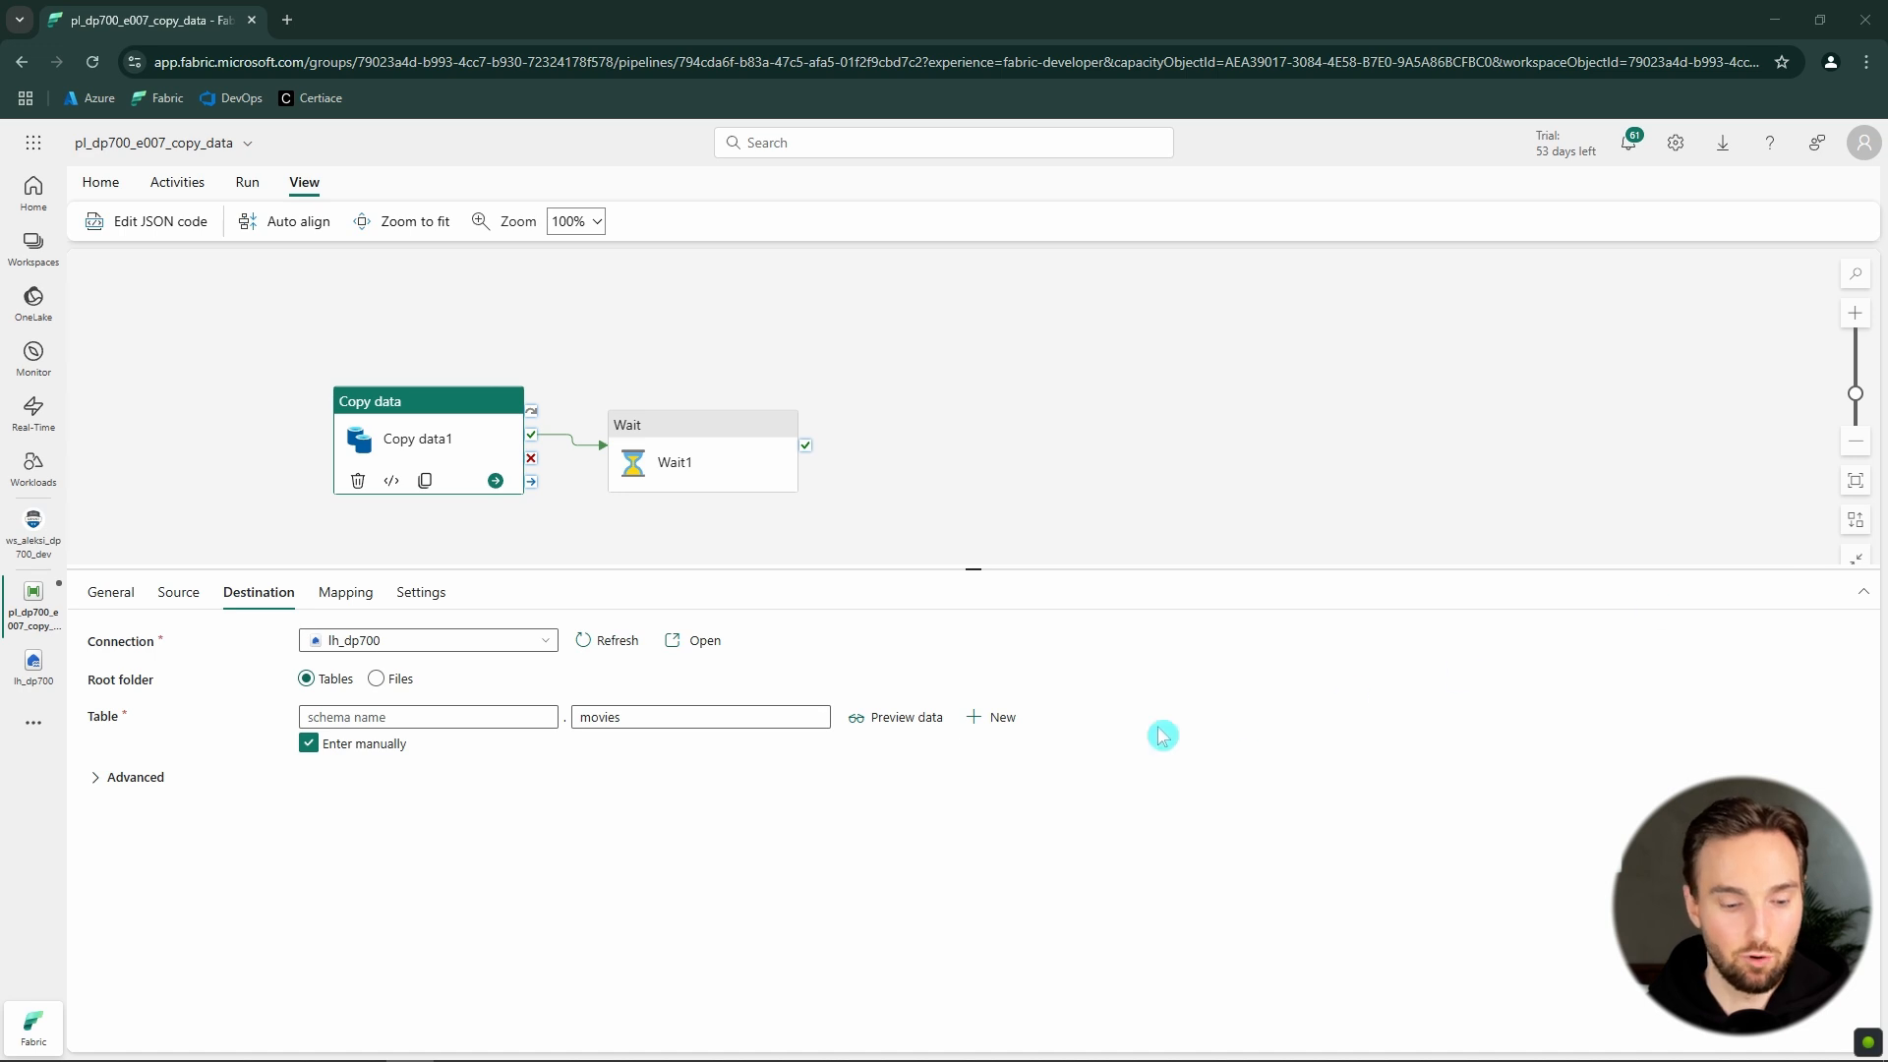
text(dp700_e007)
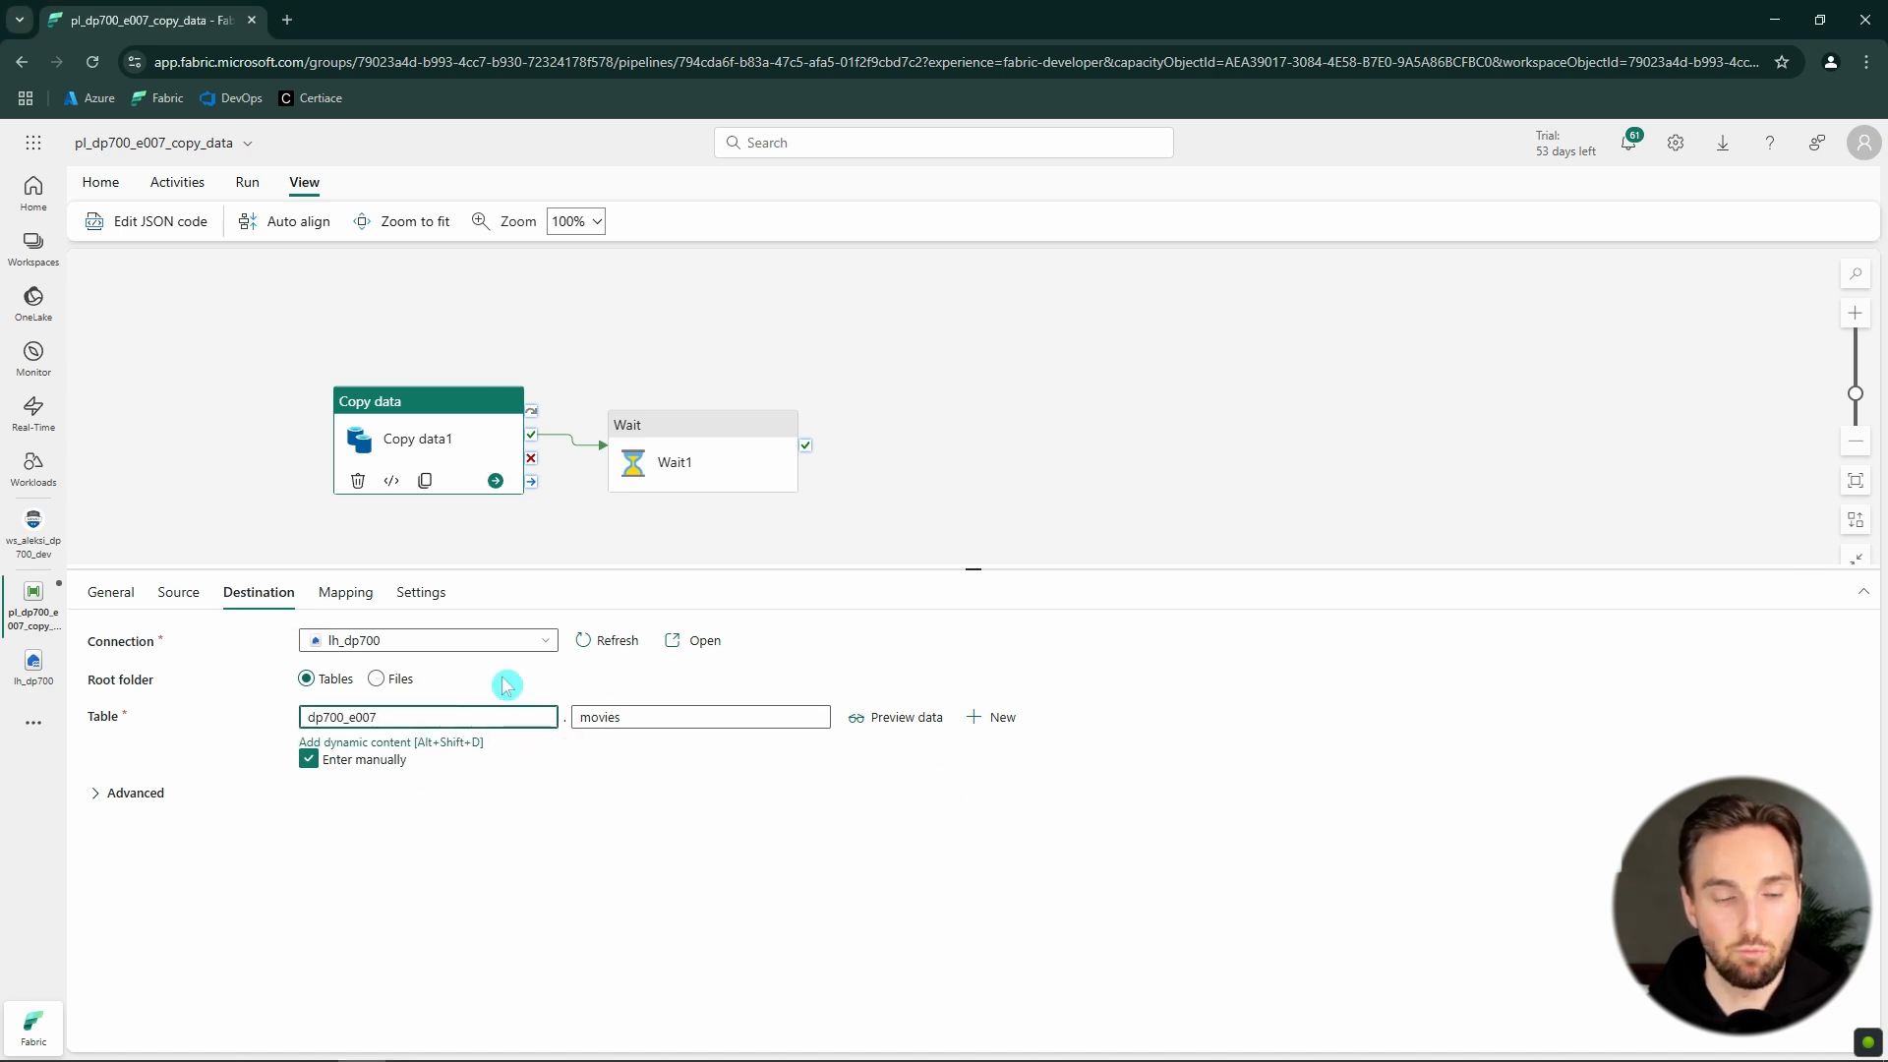
double_click(602, 719)
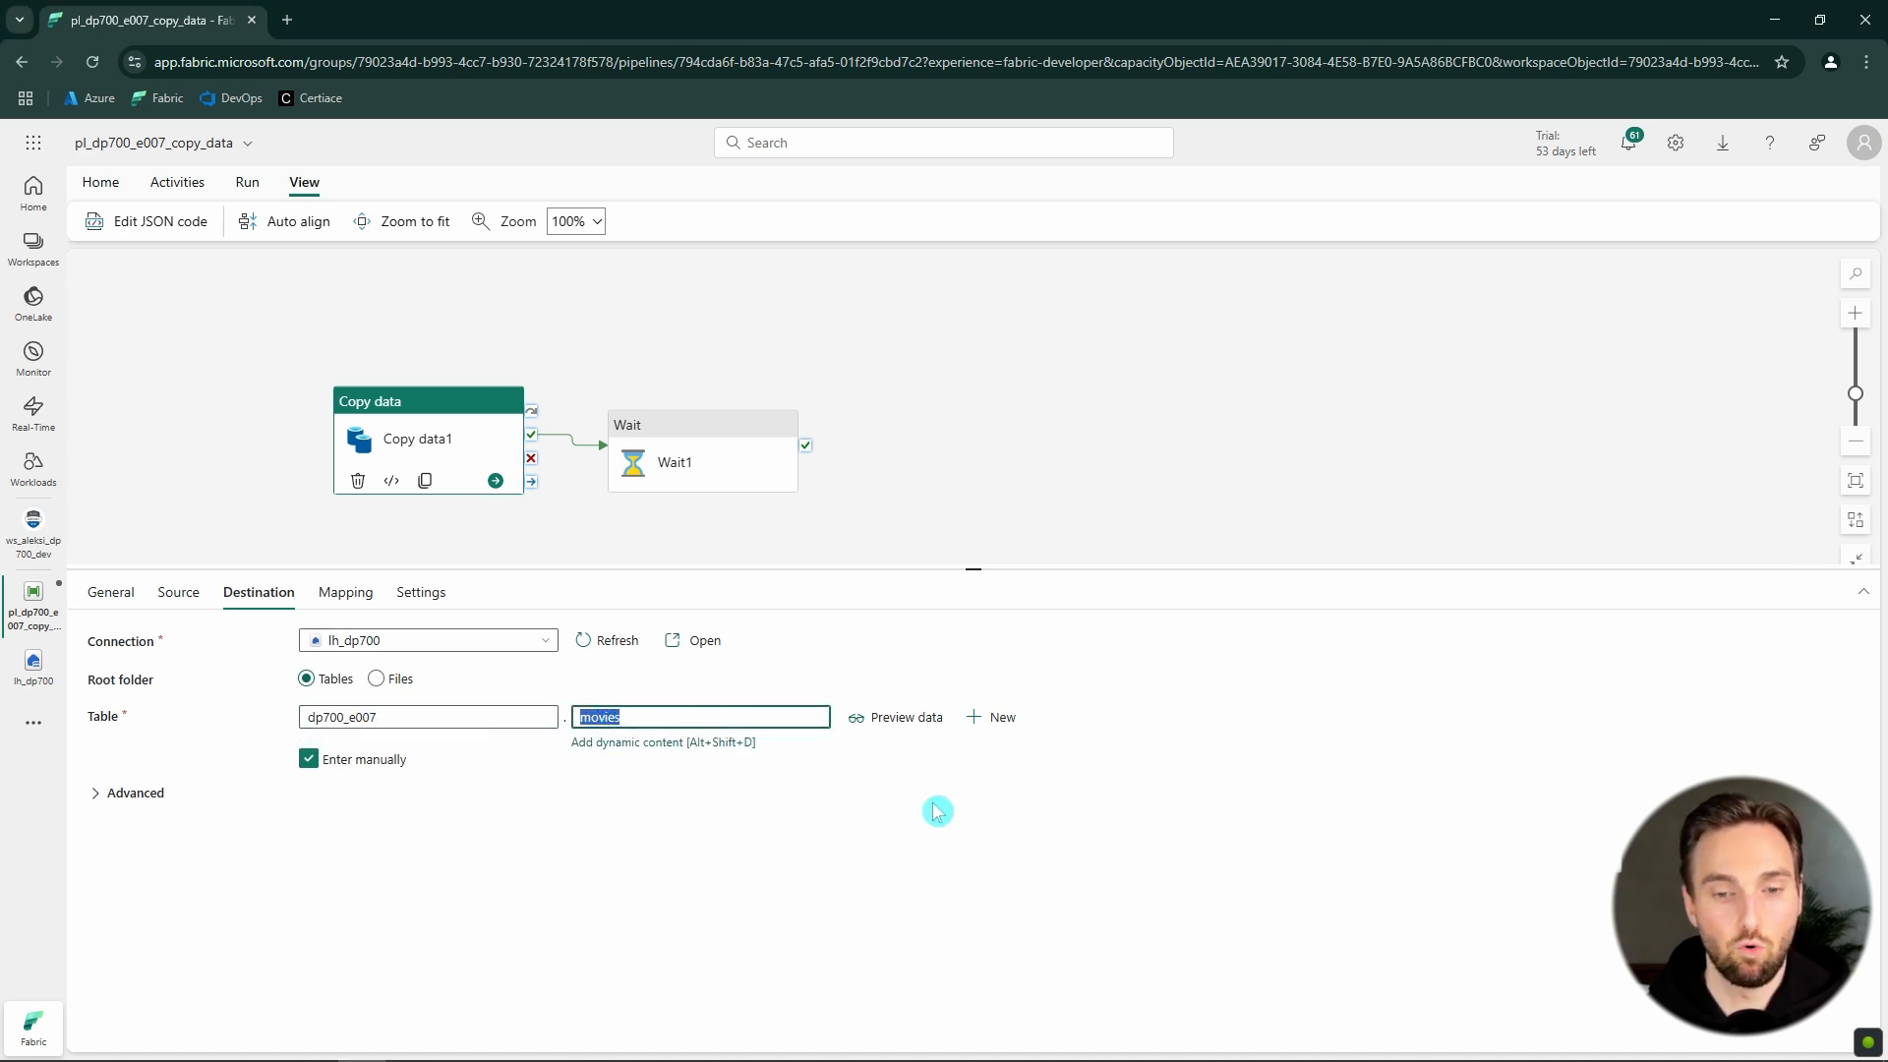
click(1001, 836)
click(177, 783)
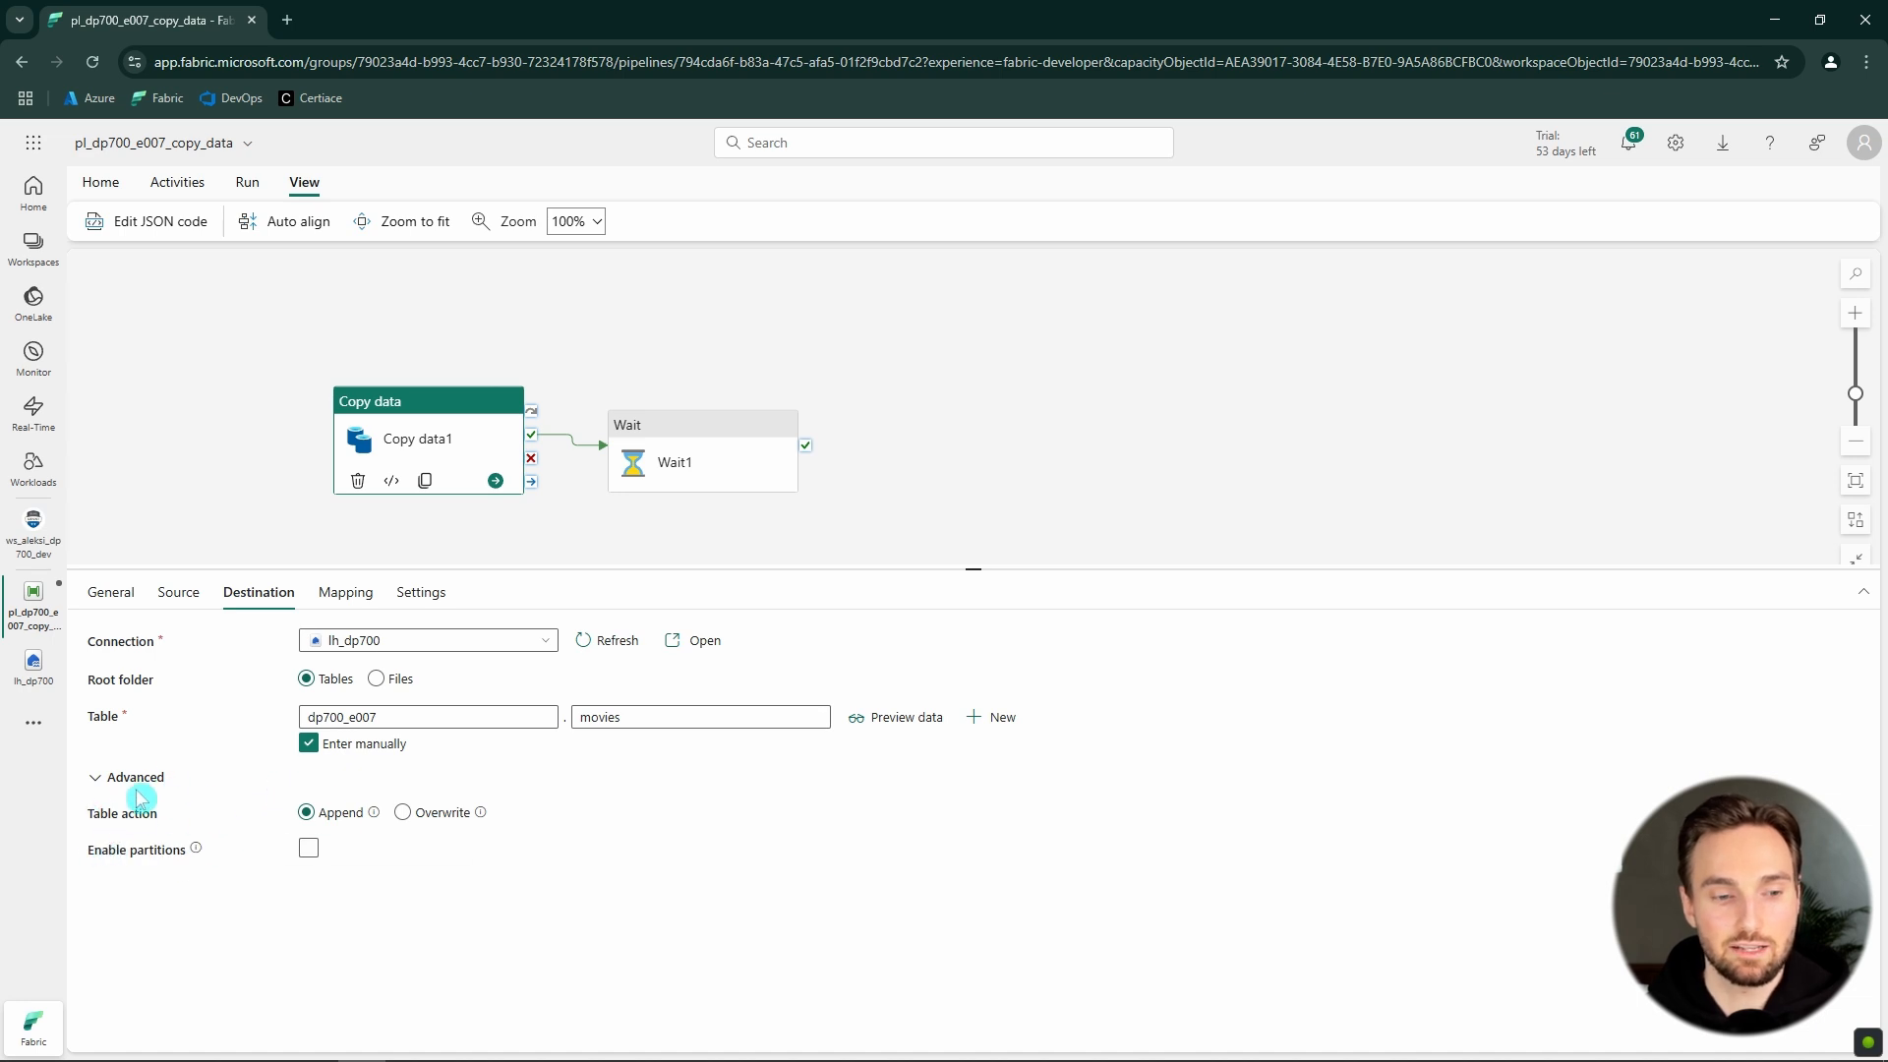
click(403, 814)
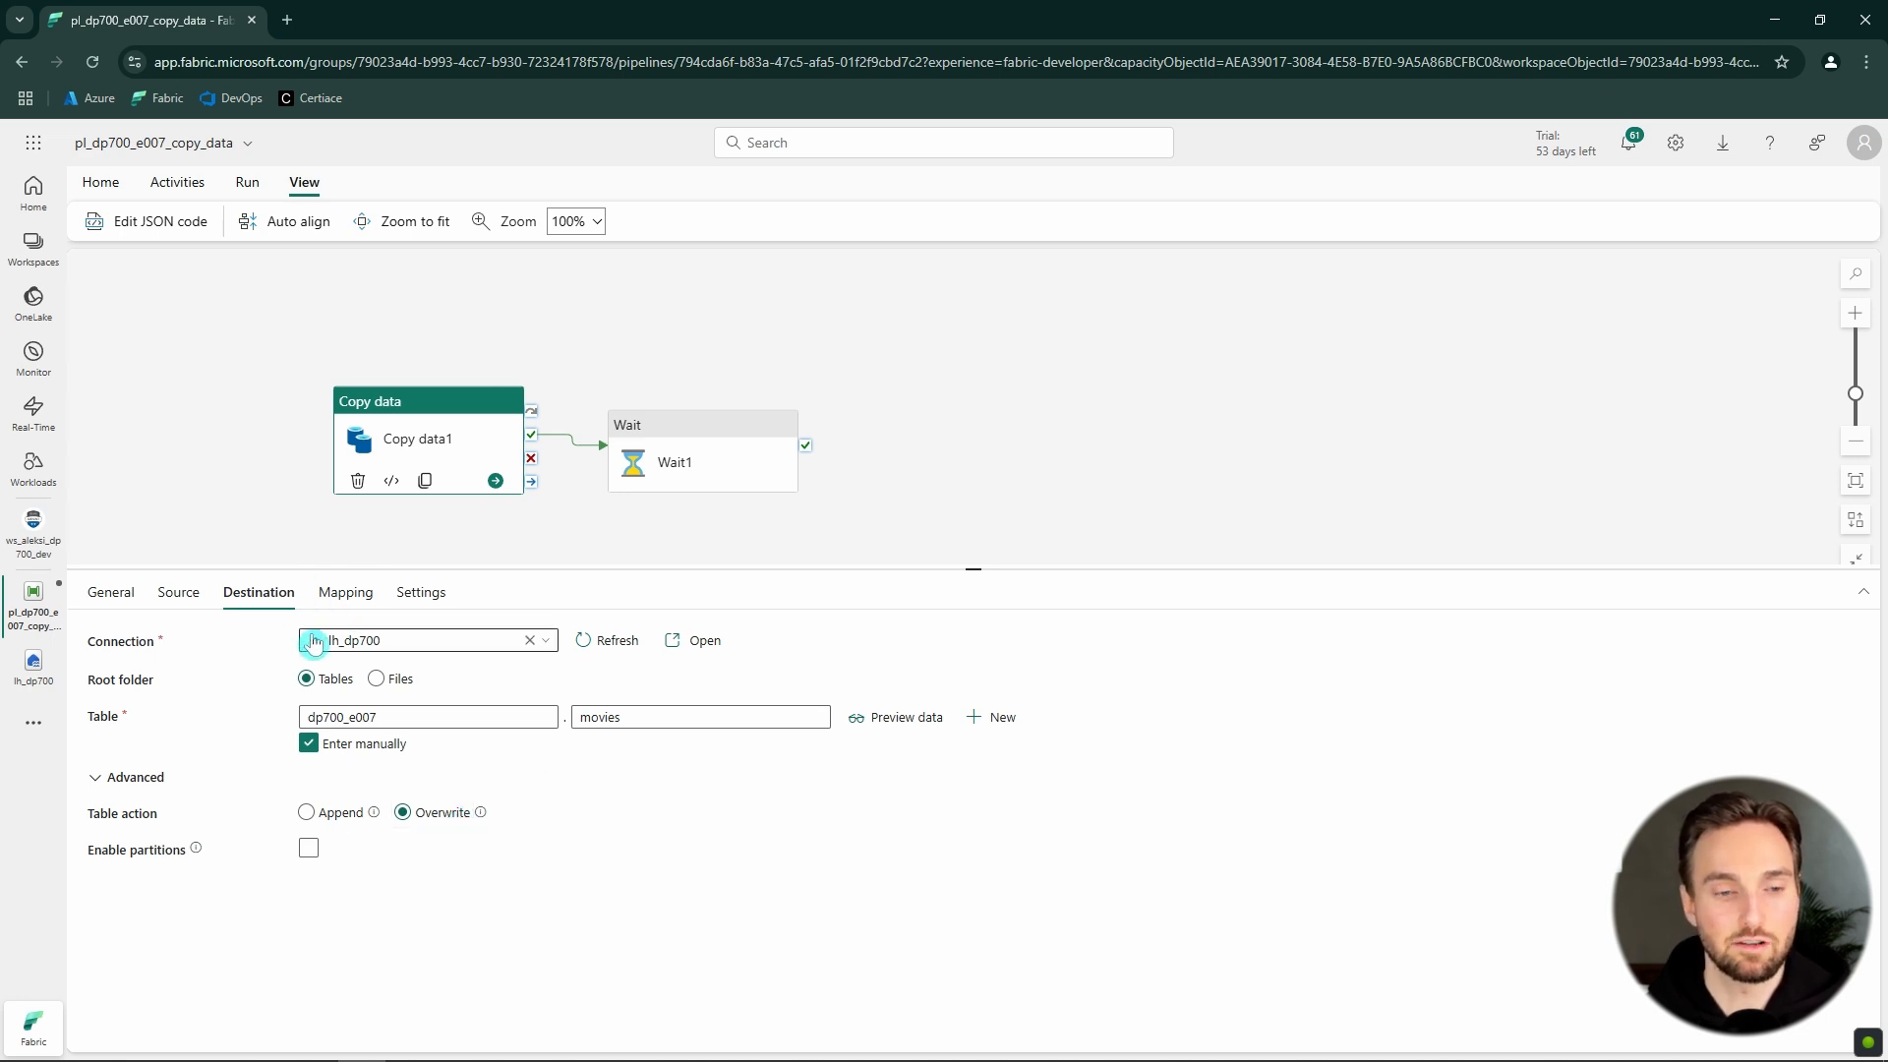
- Import the schemas for the column mapping, and set the destination types to integer for YEAR and double for RATING
click(355, 600)
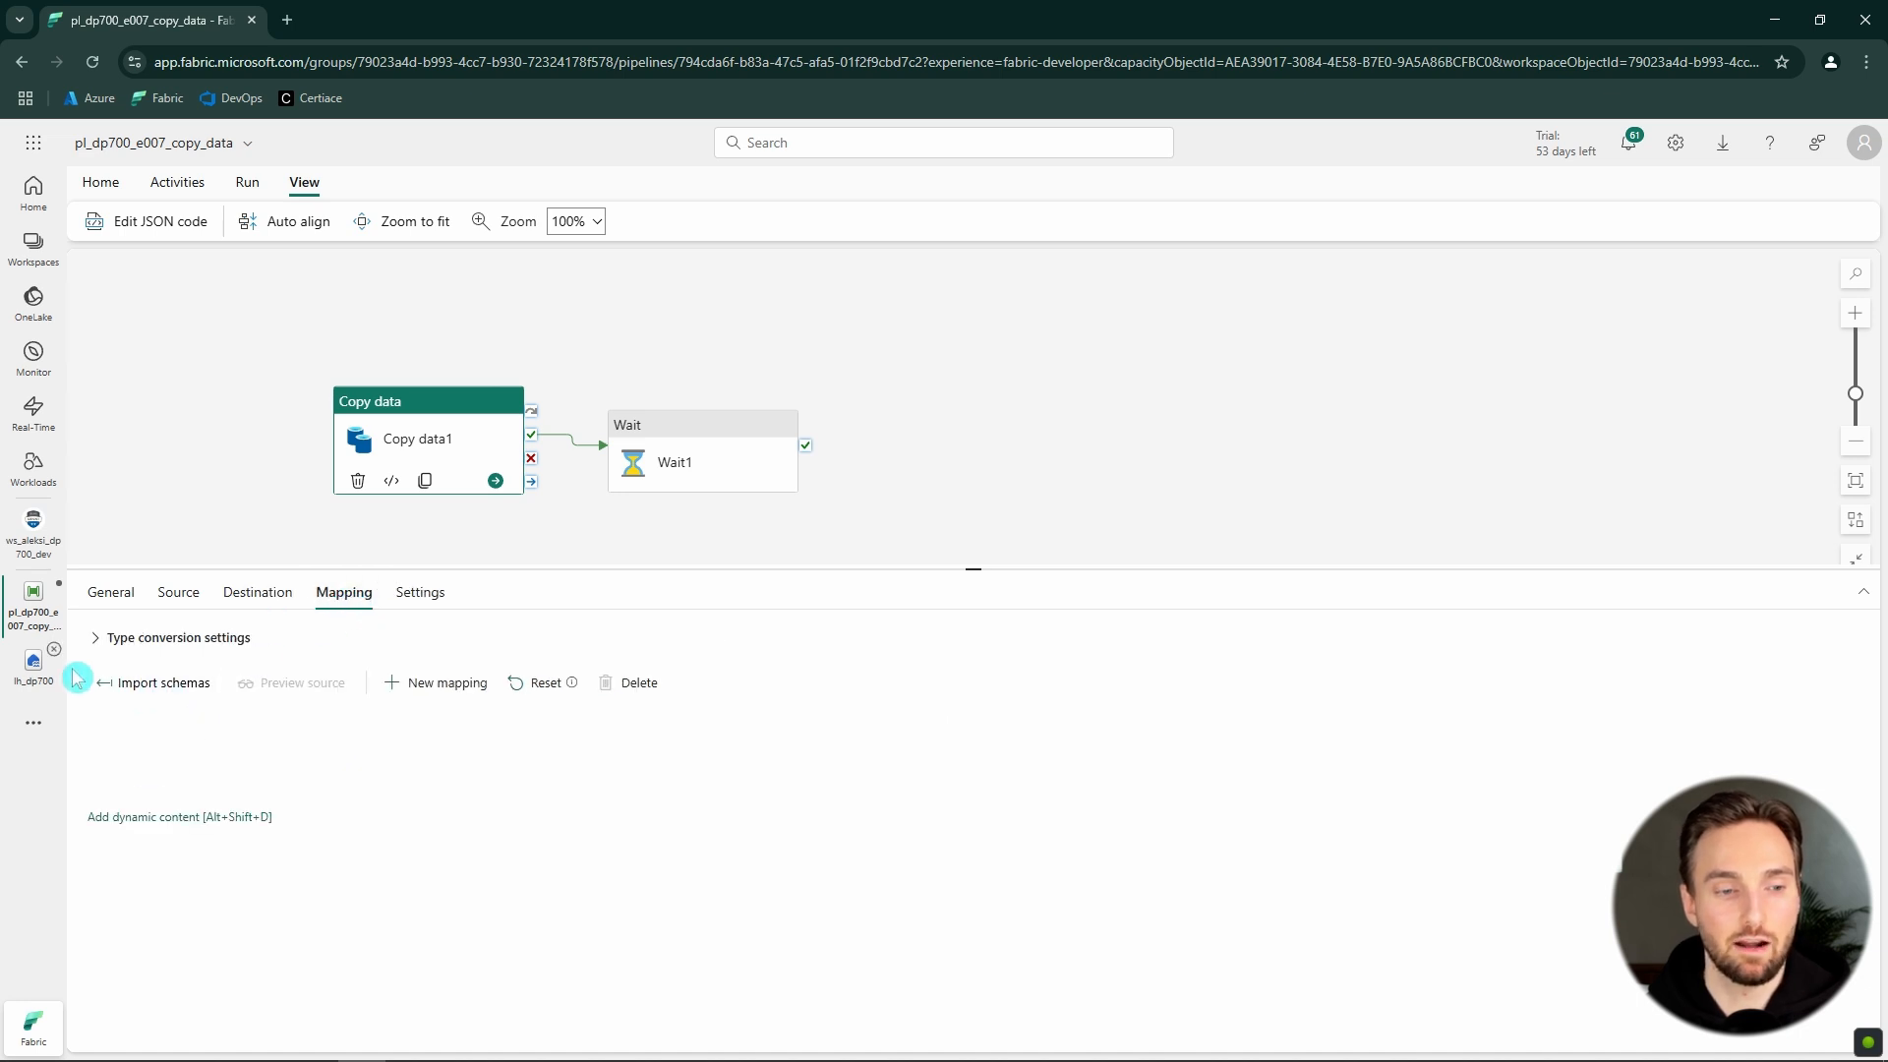
click(169, 682)
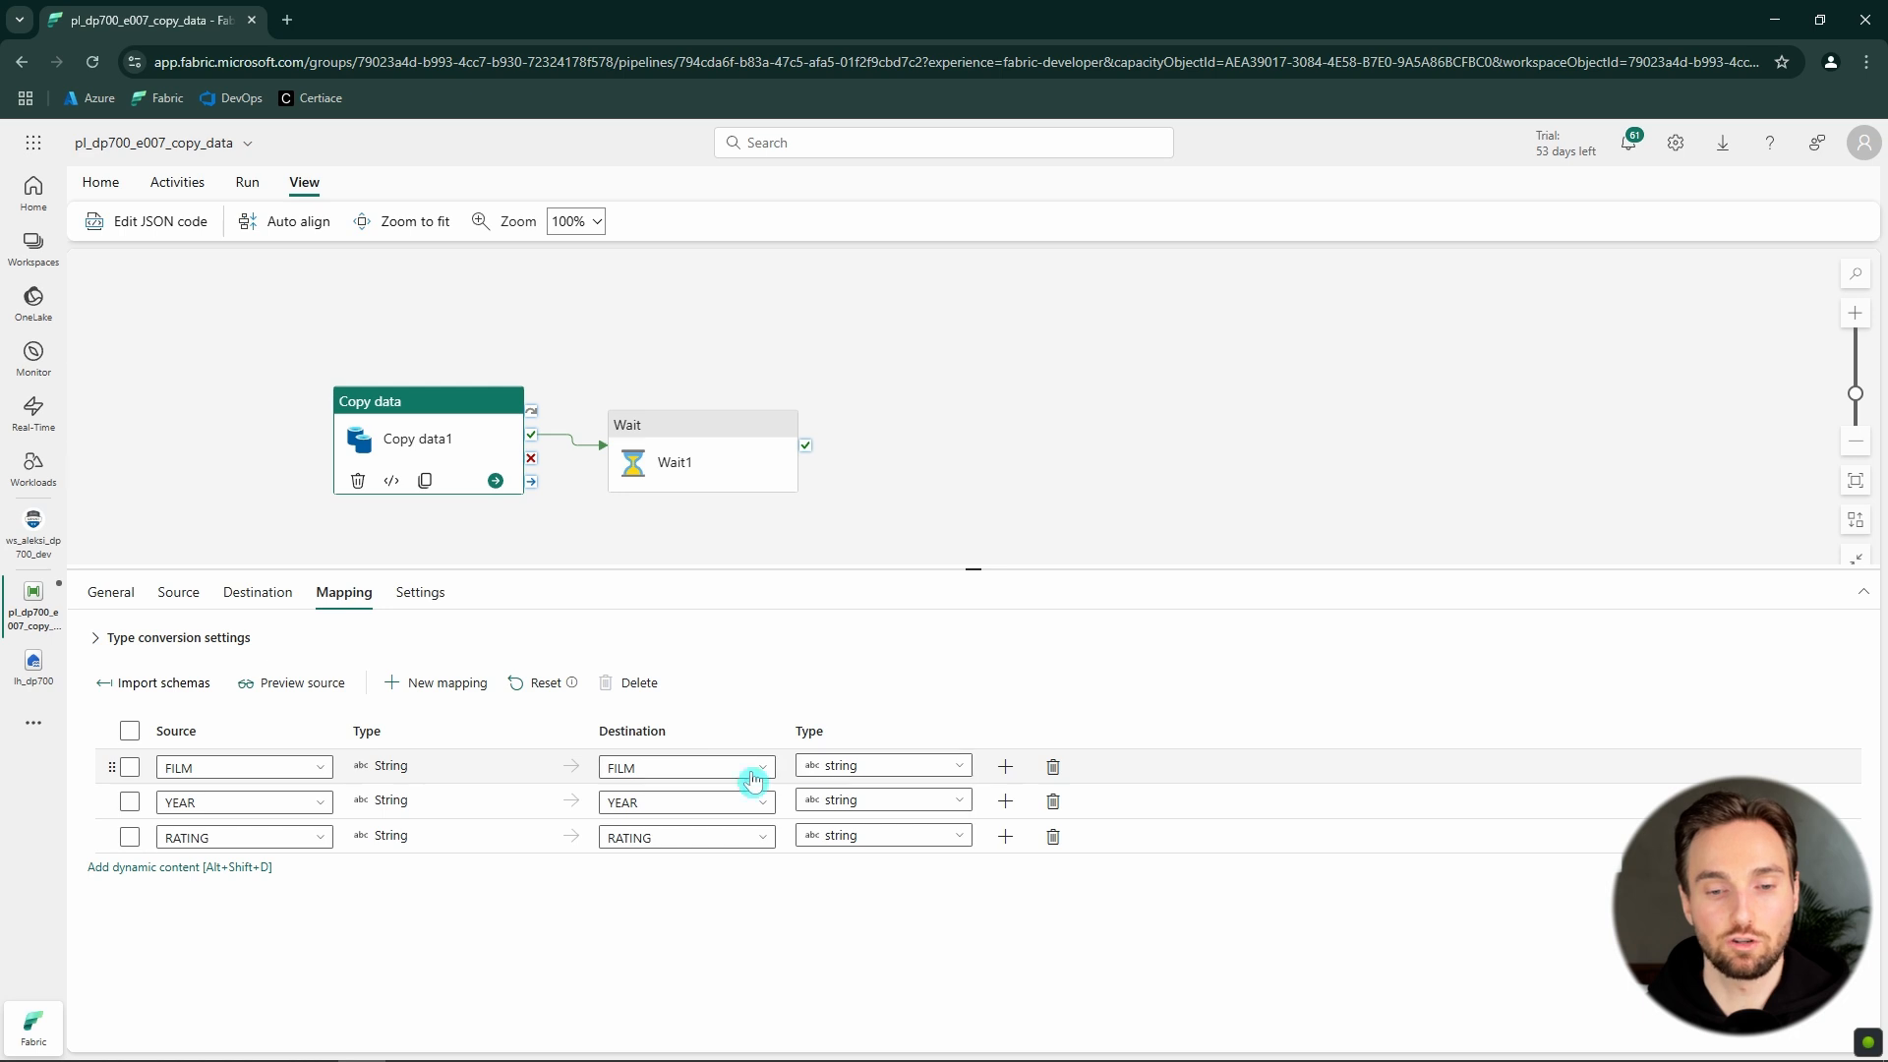
click(962, 801)
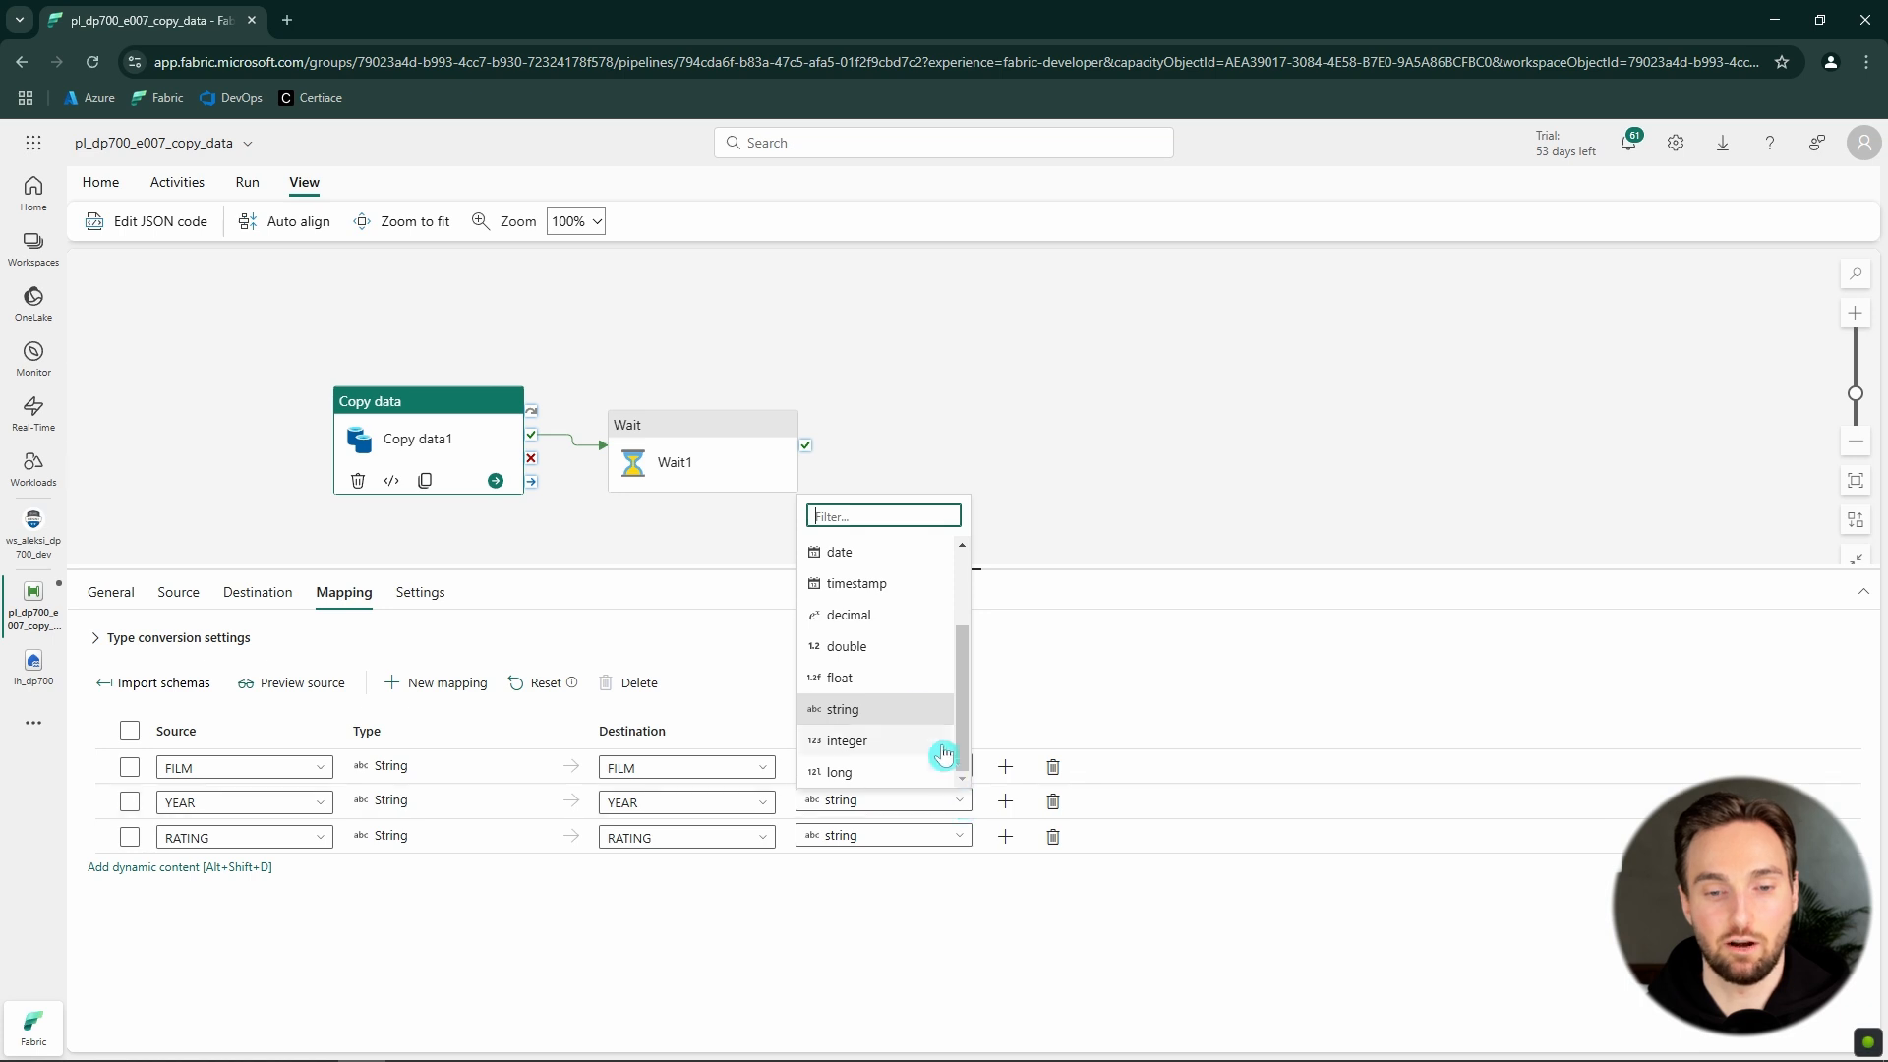
click(883, 746)
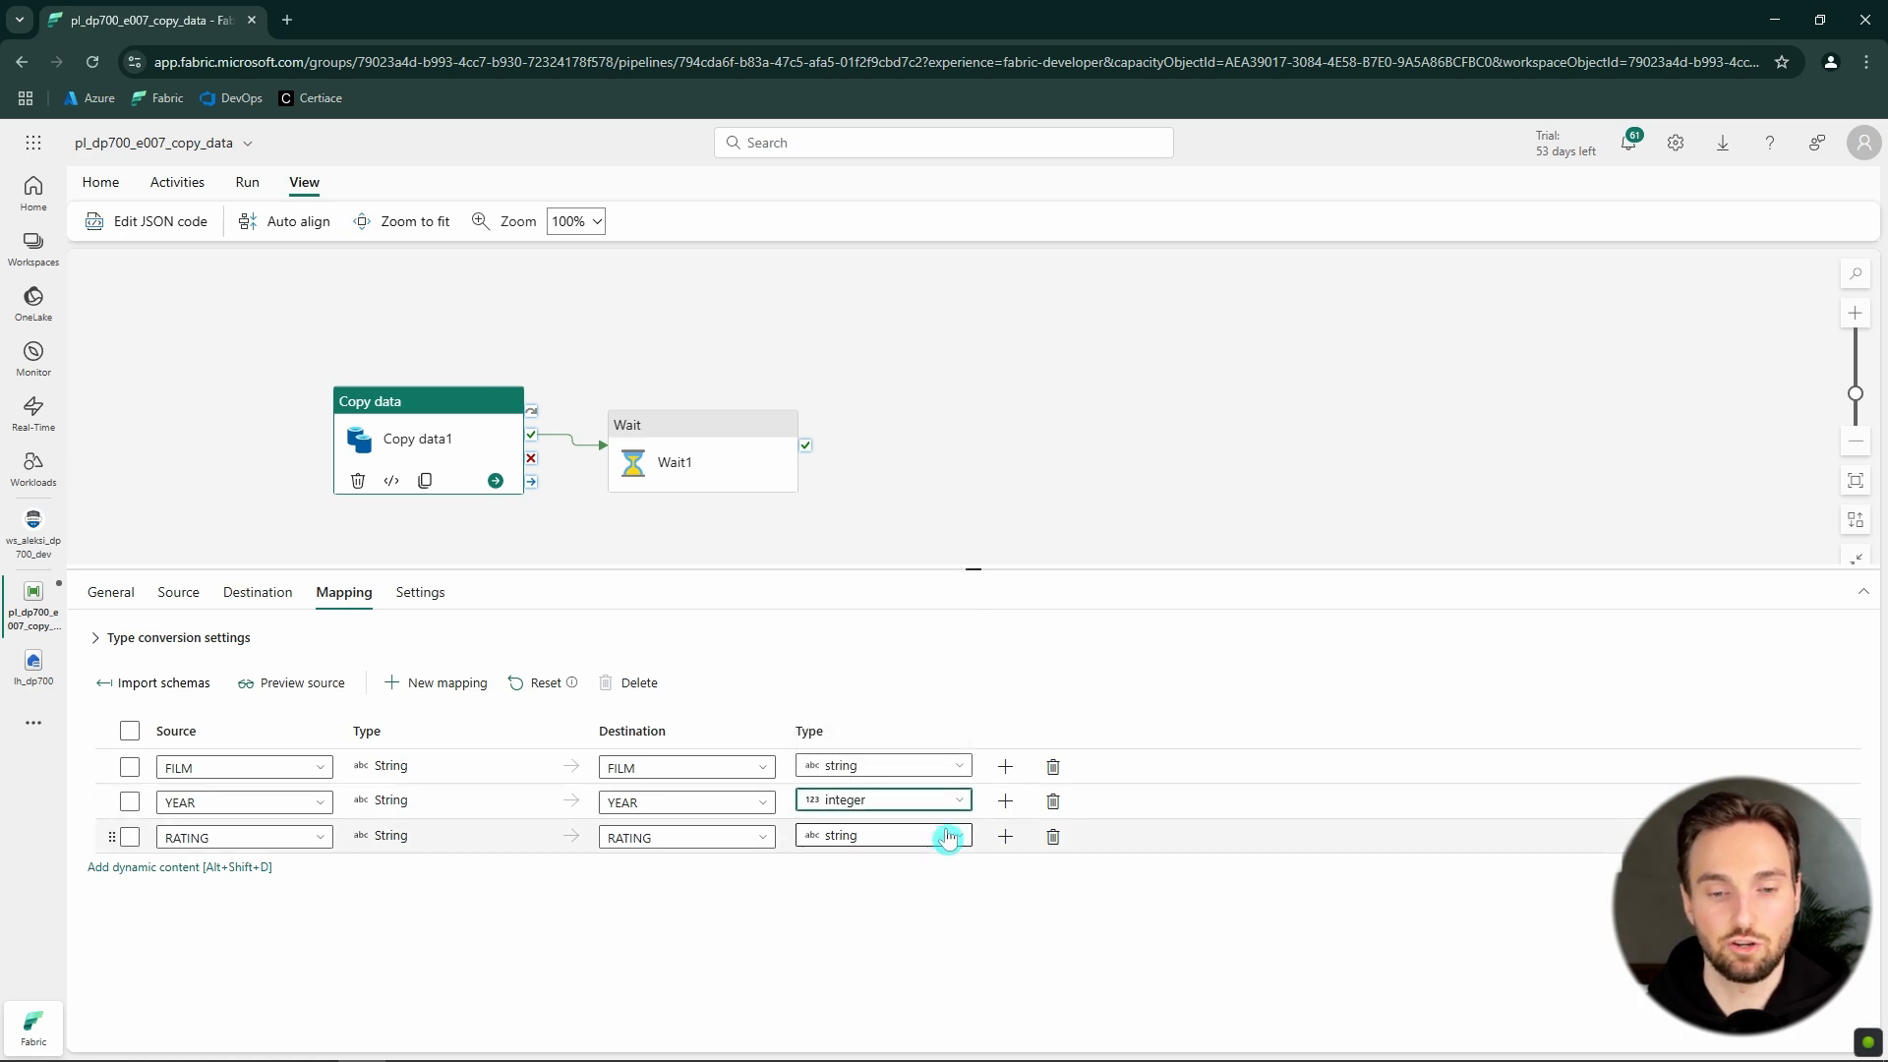
click(955, 835)
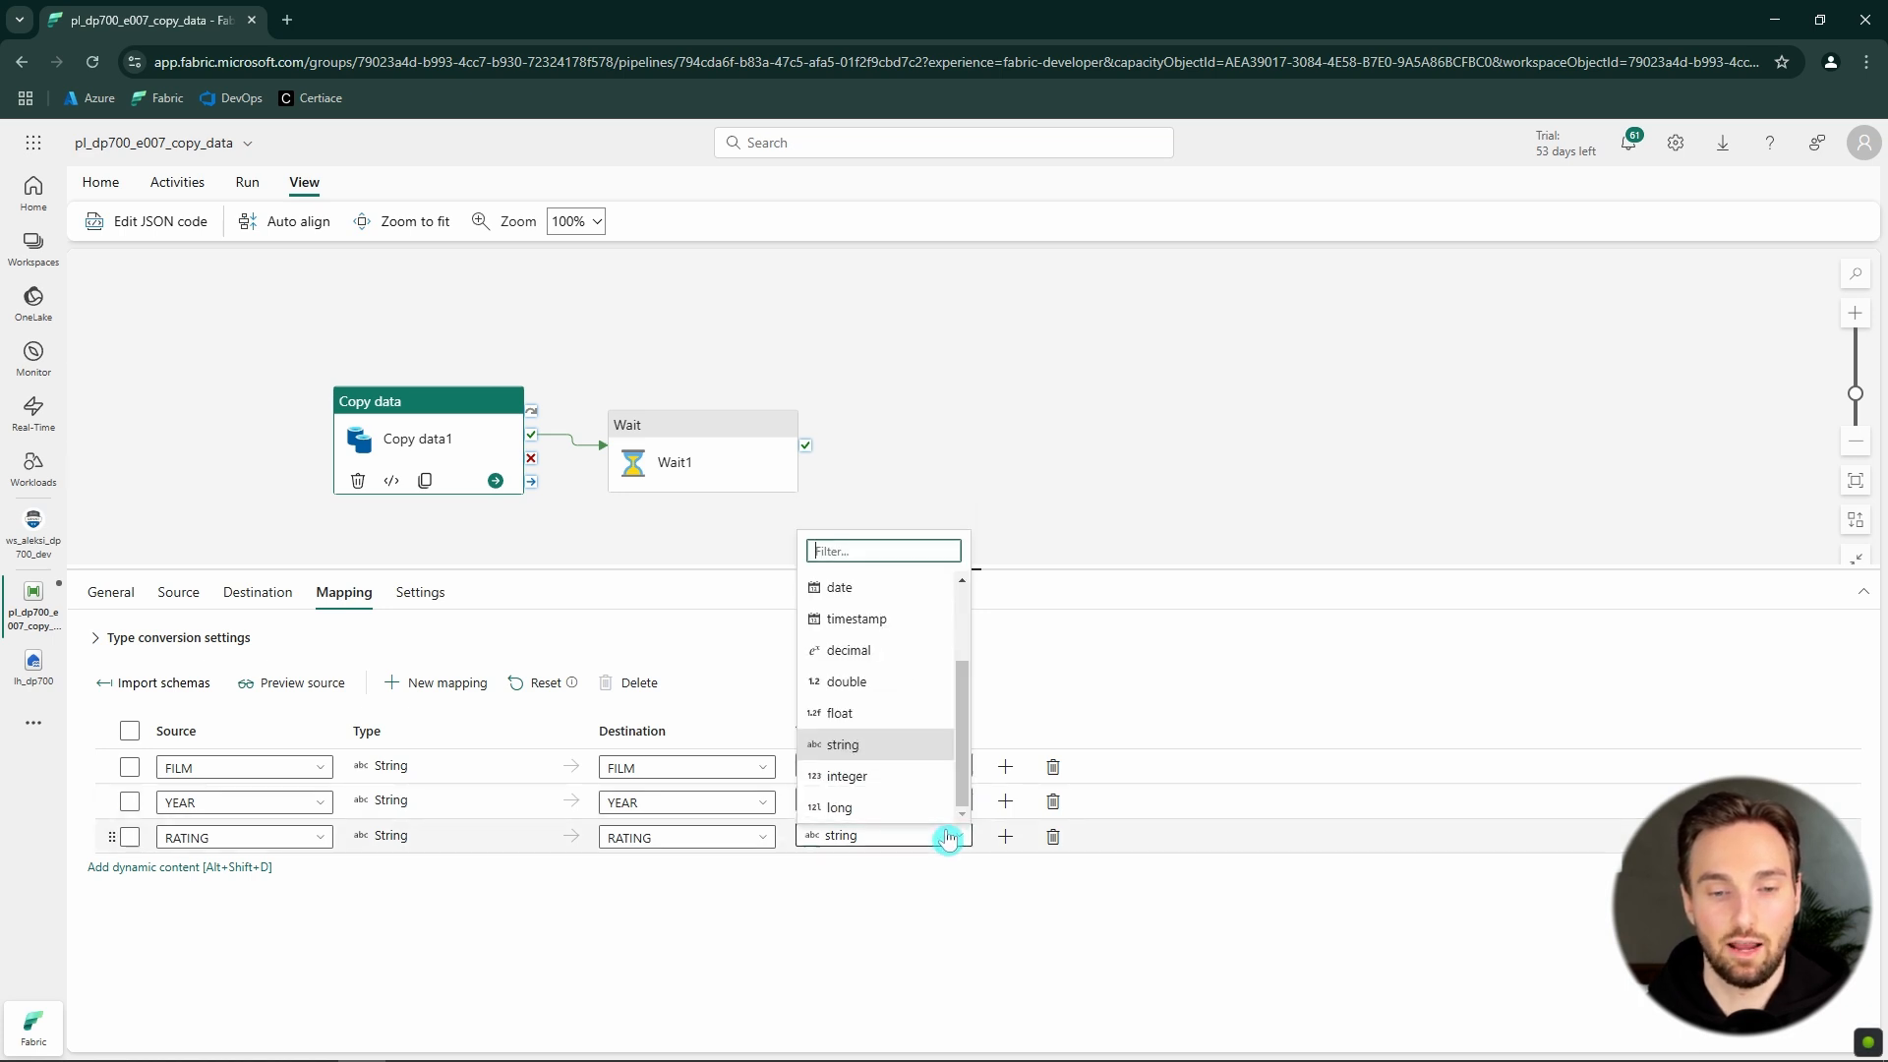
click(876, 684)
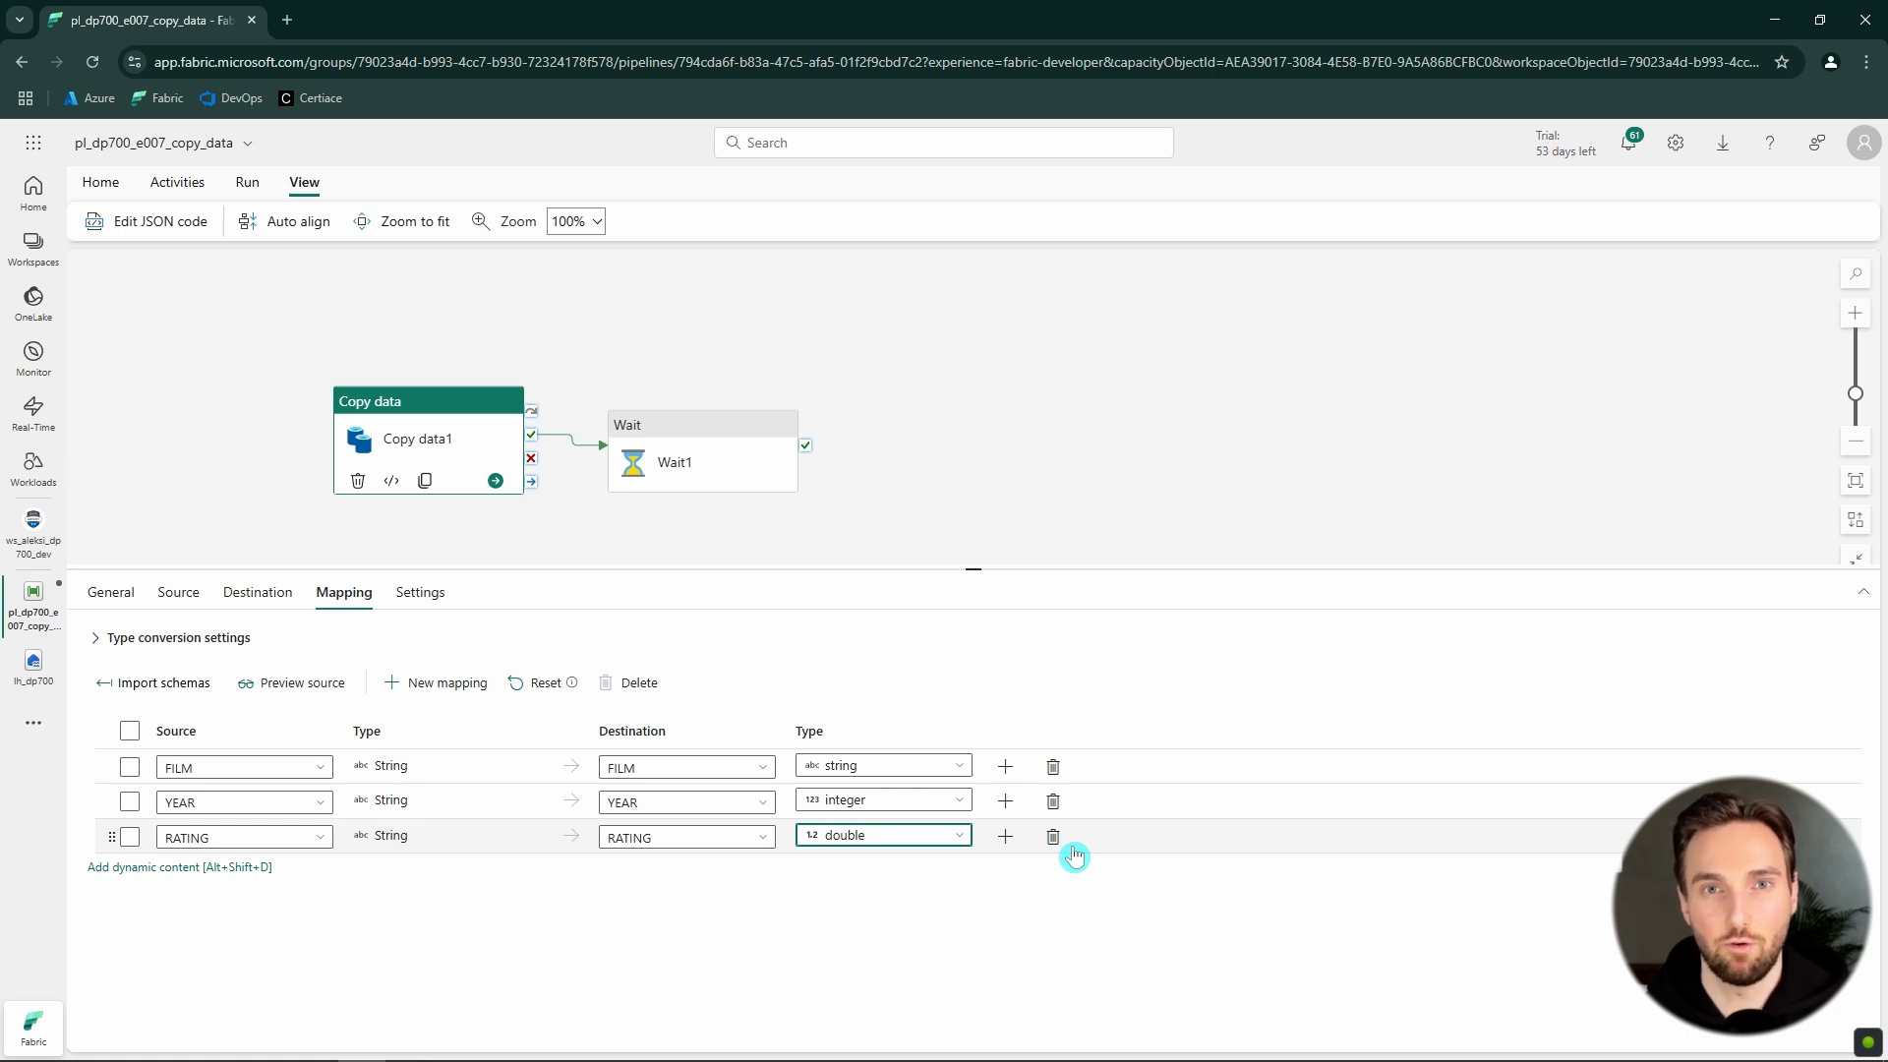
- Review the Copy data1 activity's parallelism, fault tolerance, logging and staging settings, including the explanation of logging
click(435, 599)
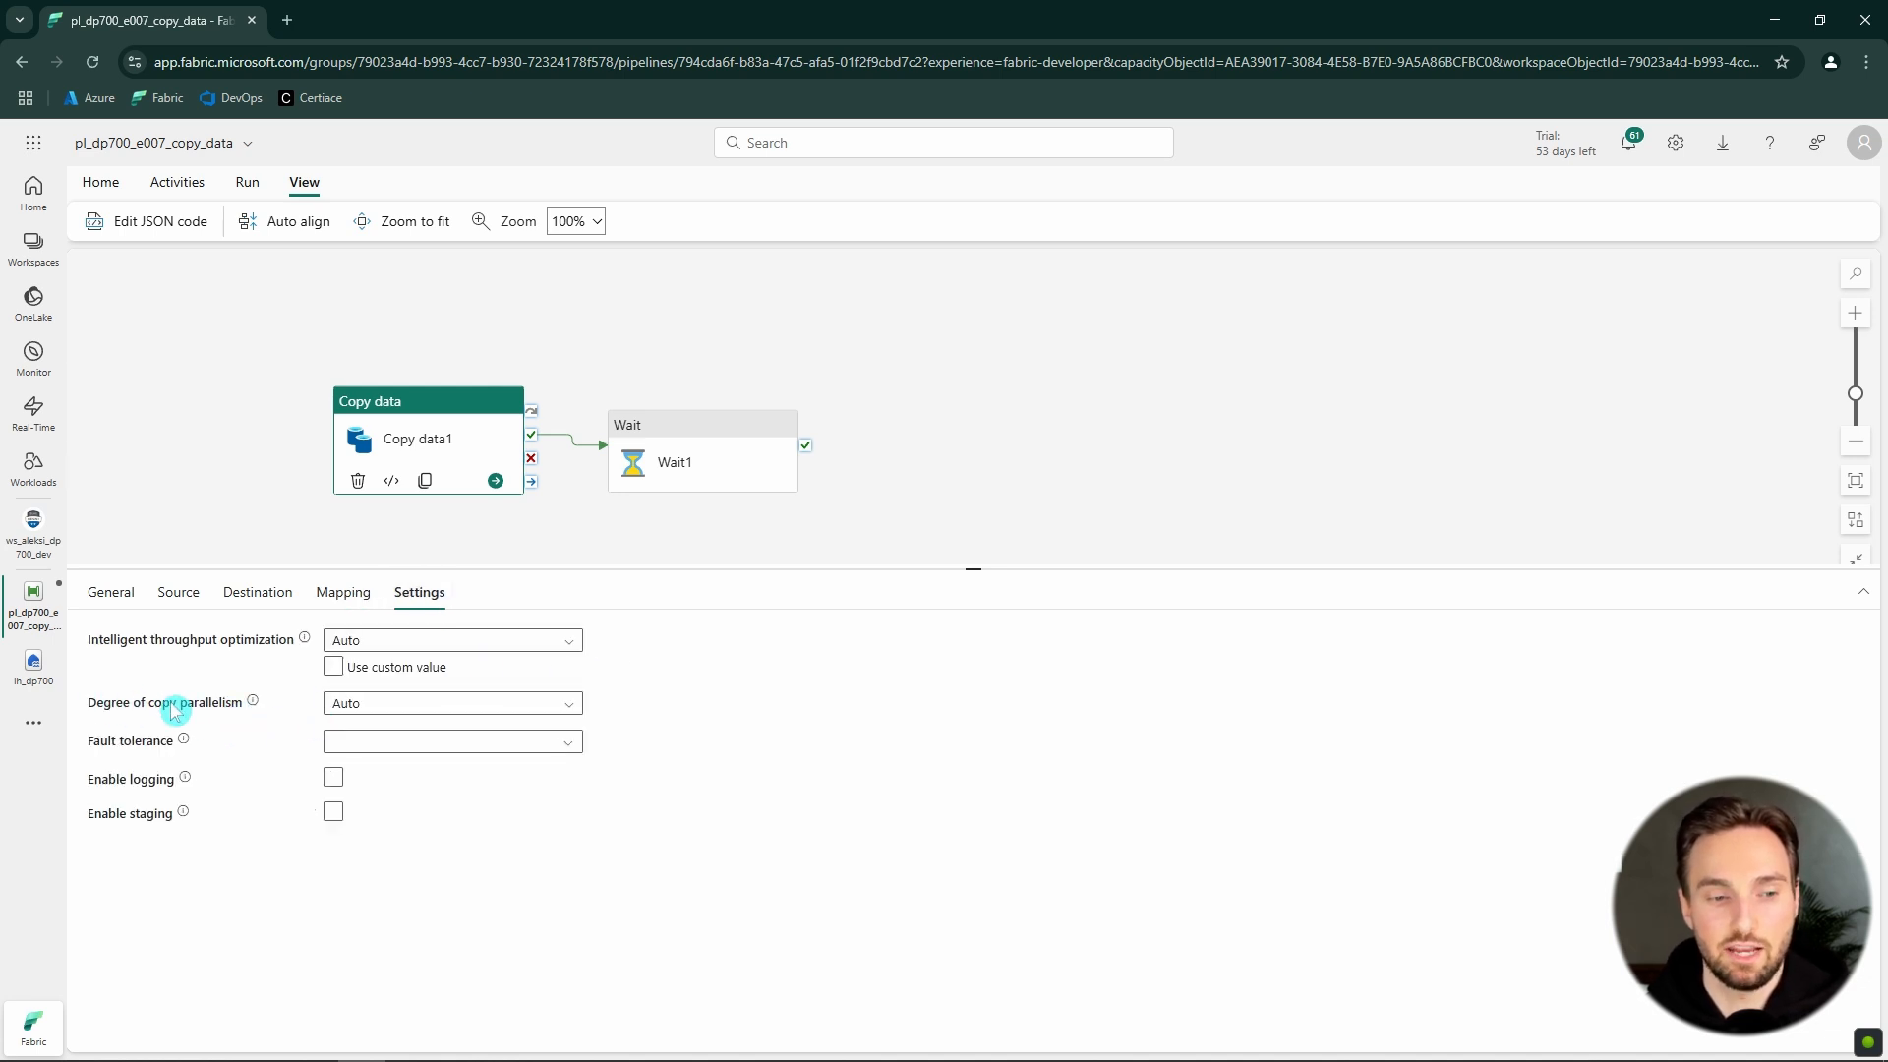
double_click(221, 708)
click(248, 727)
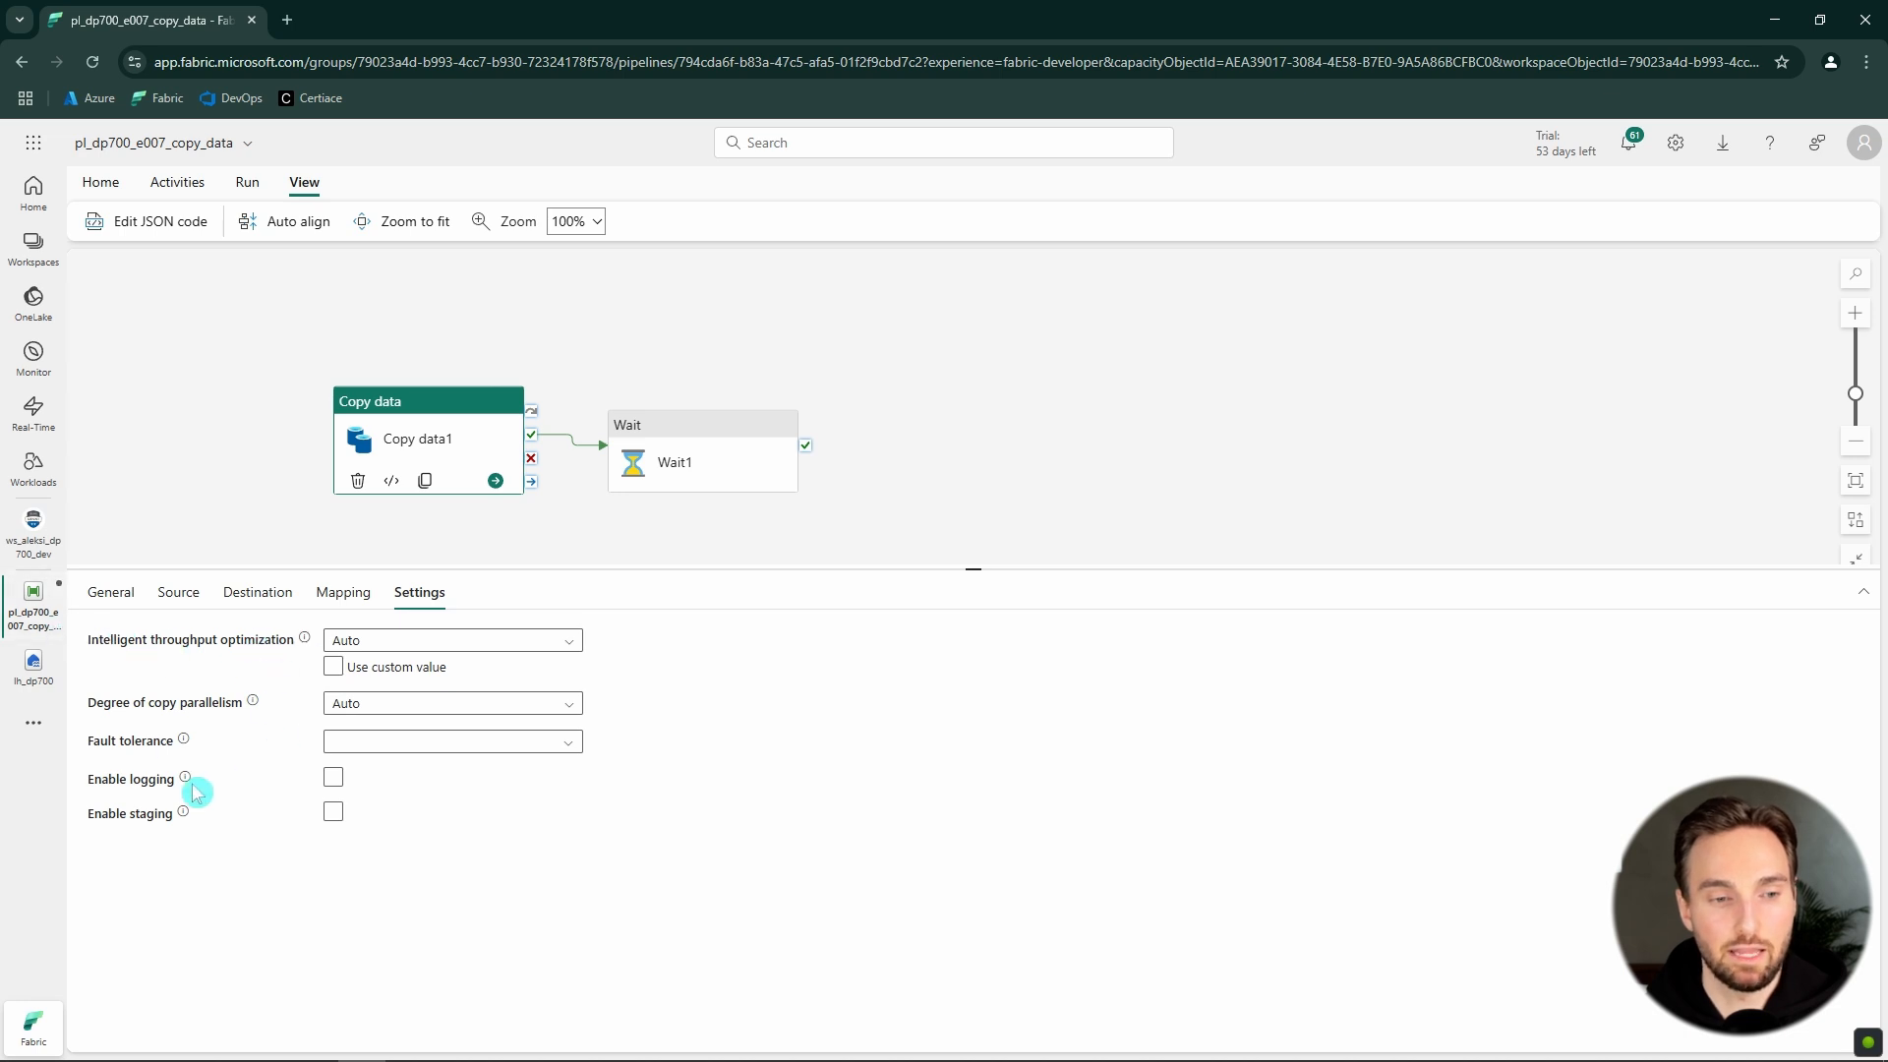
mouse_move(186, 779)
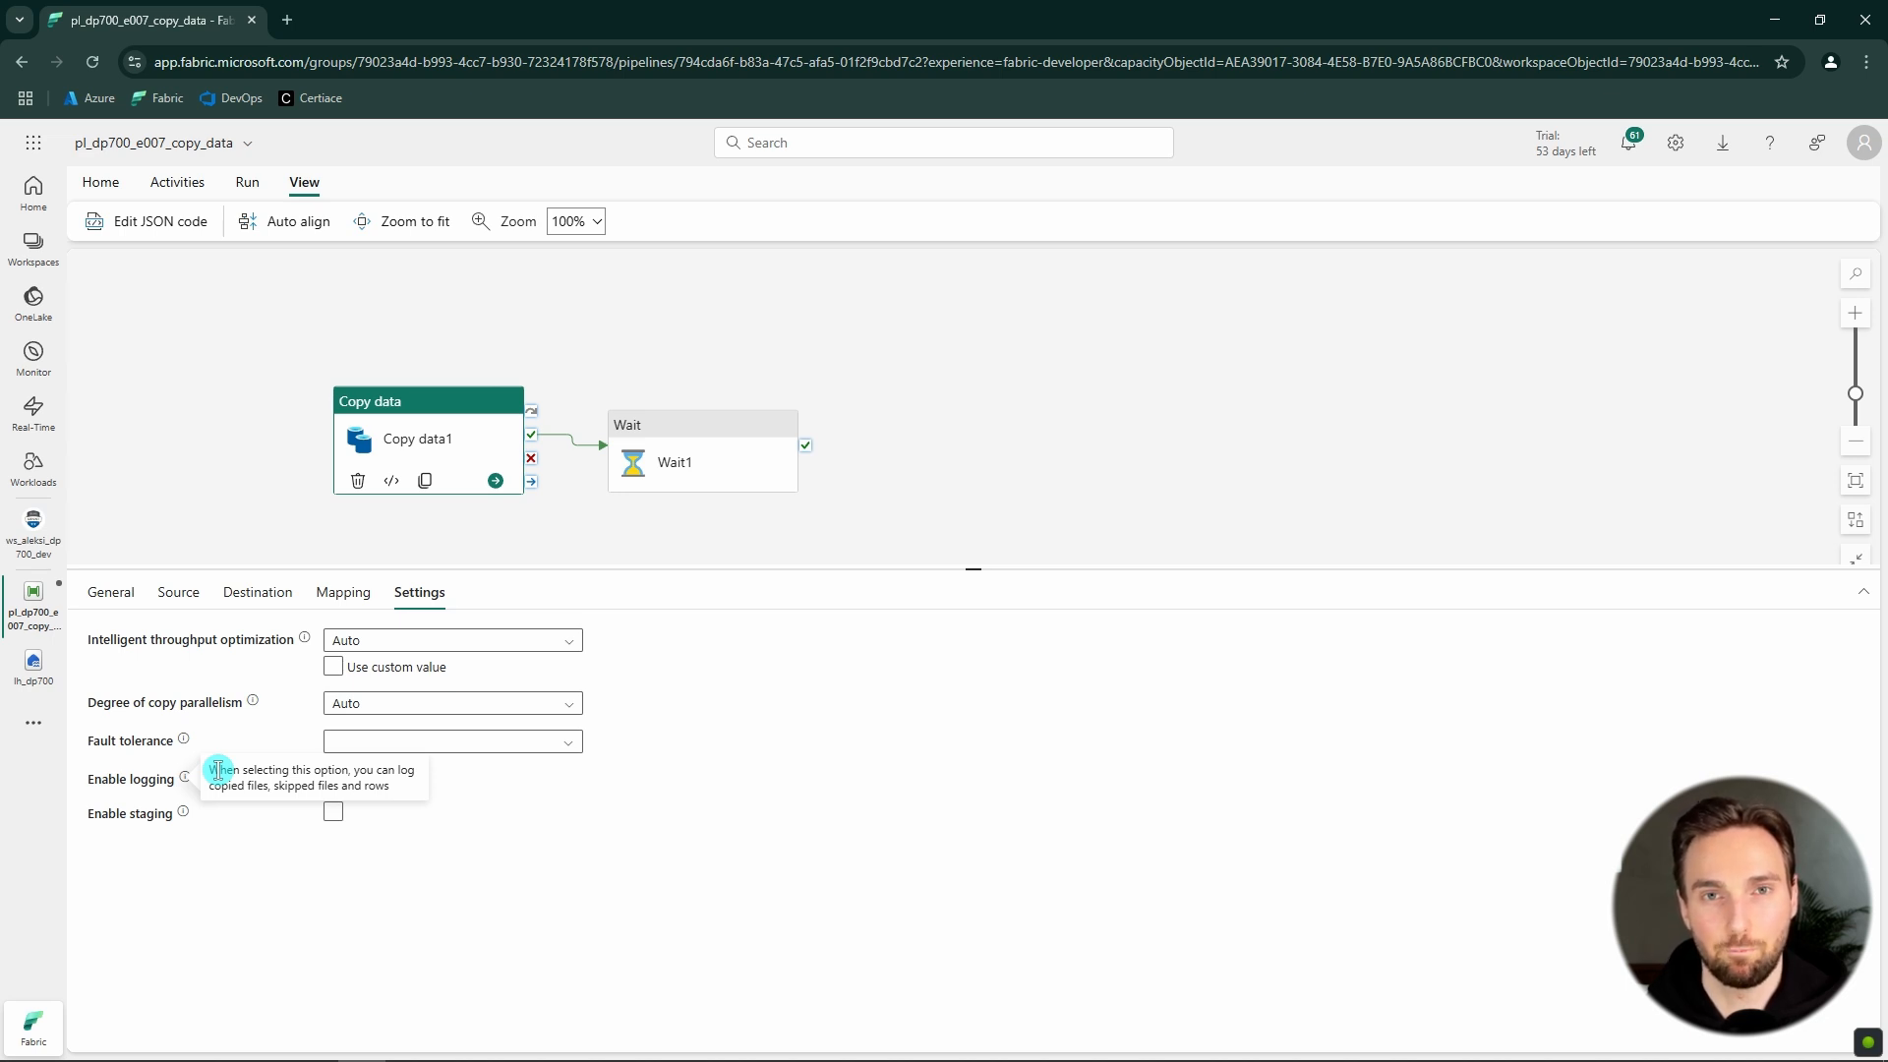
- Save and run the pl_dp700_e007_copy_data pipeline
click(257, 317)
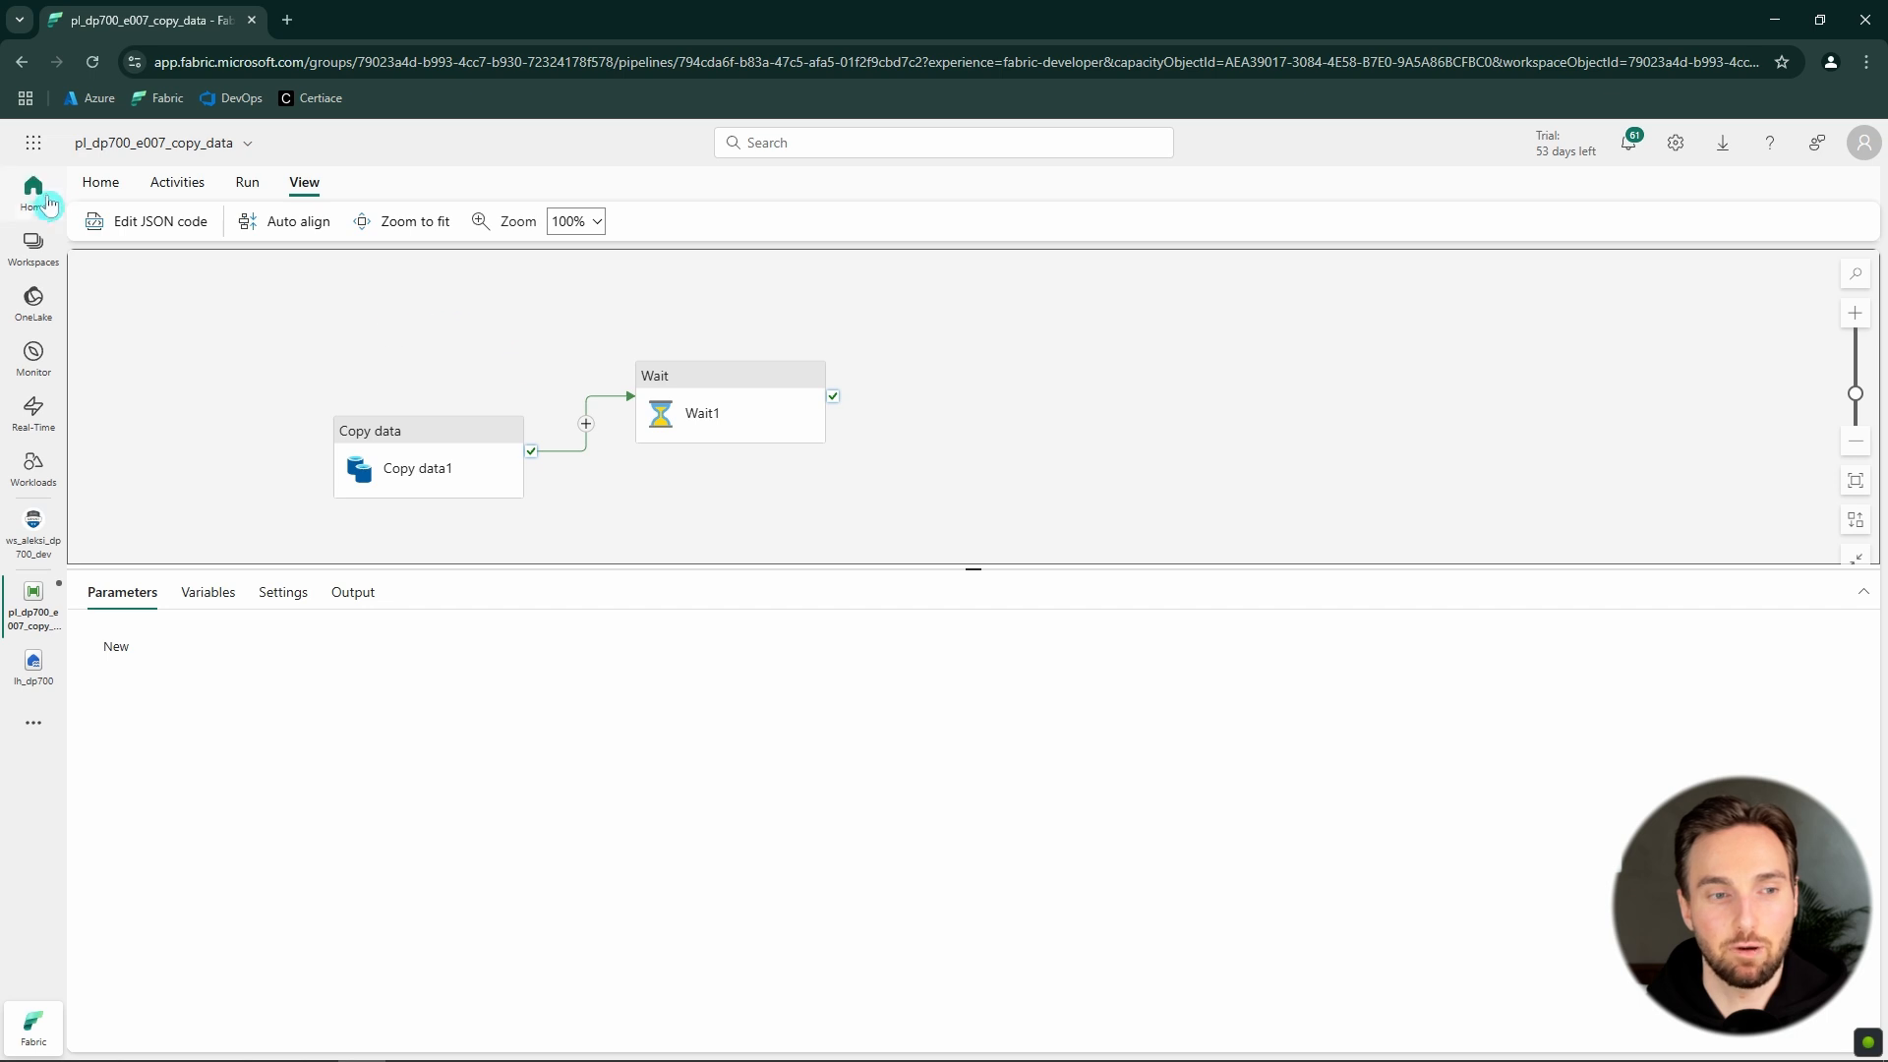
click(100, 184)
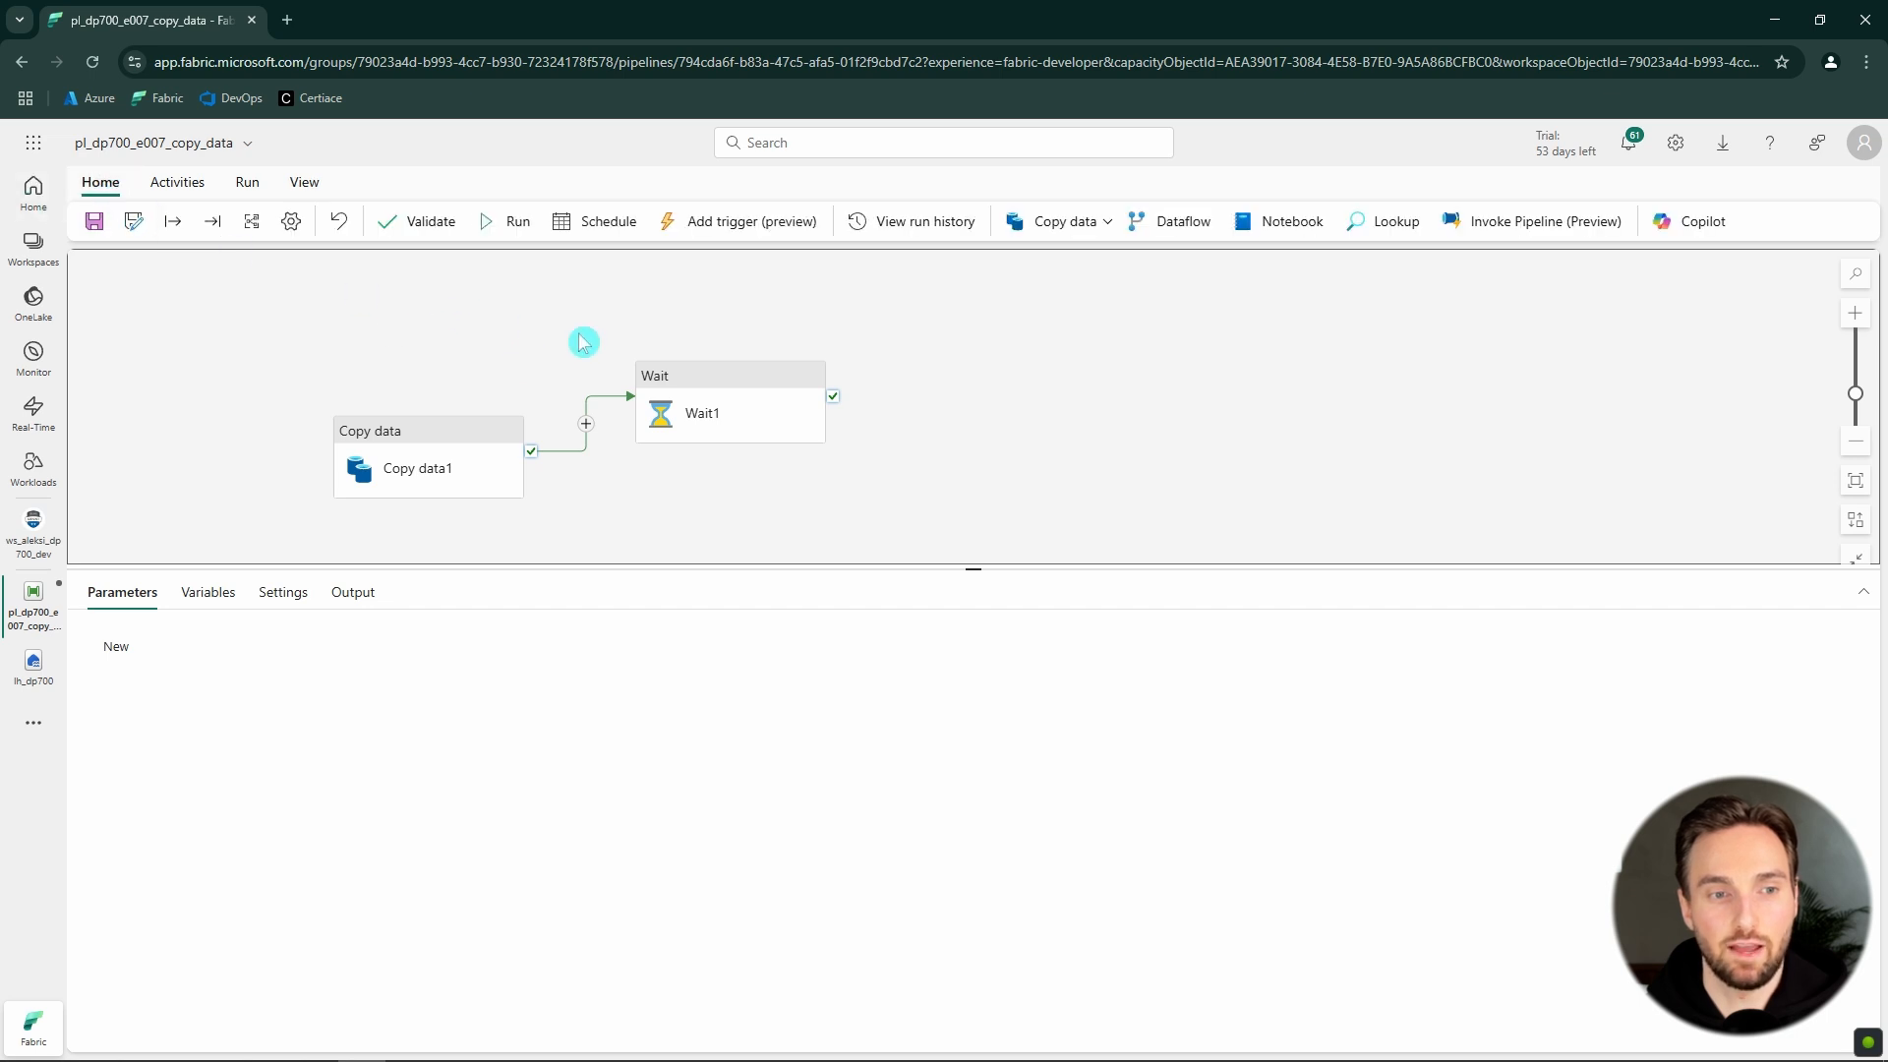
click(515, 239)
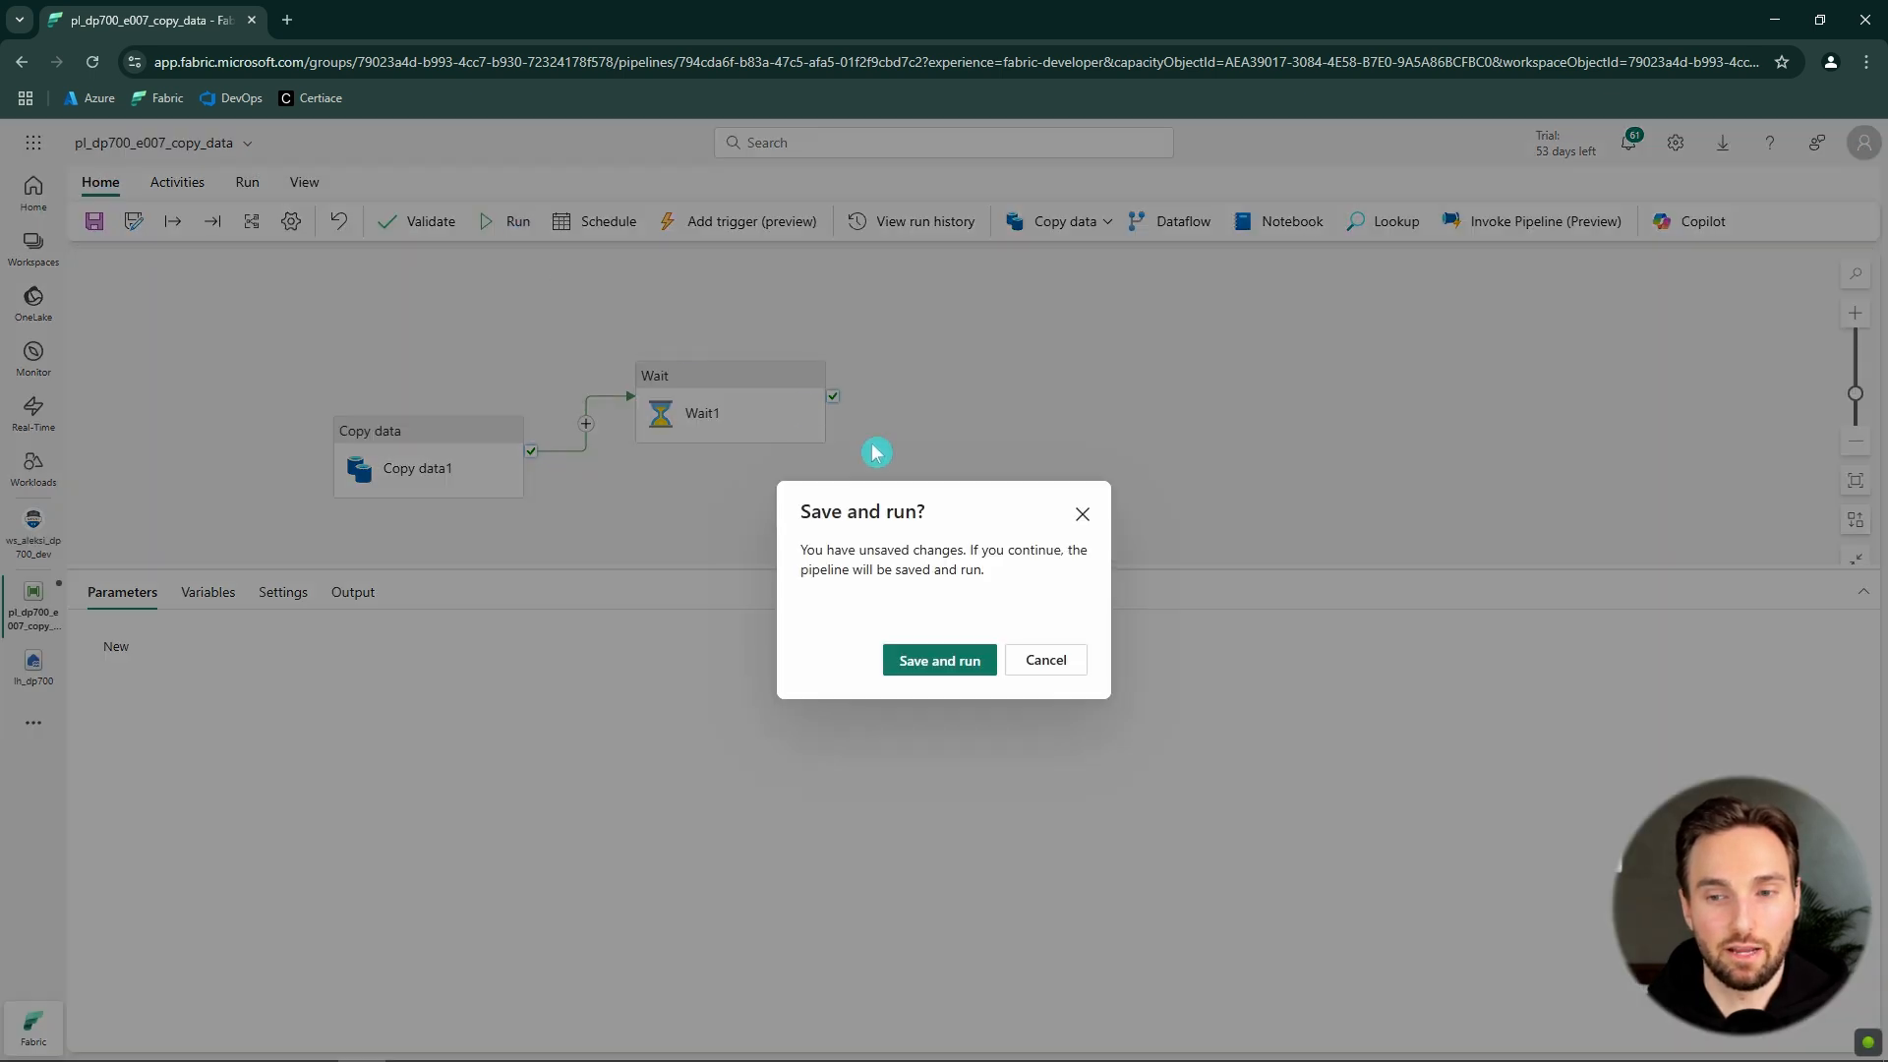
click(939, 660)
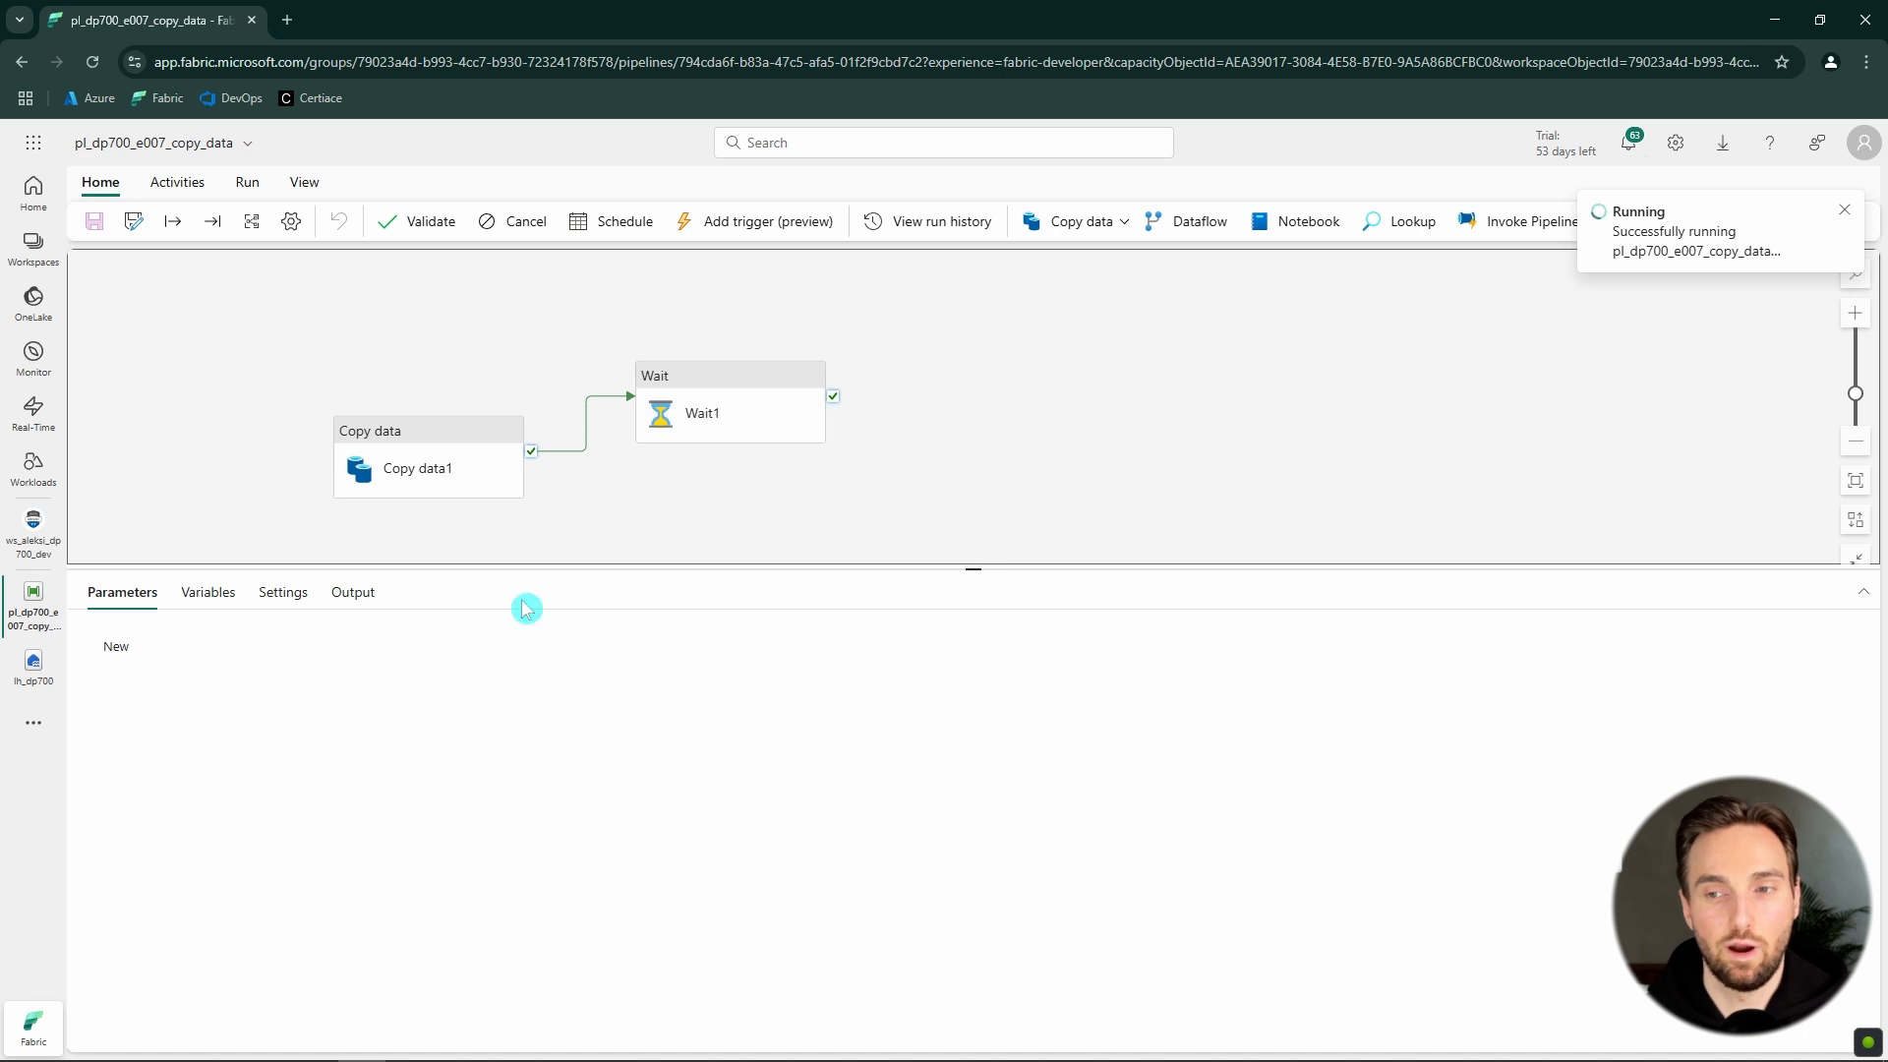
- Monitor the pipeline run's output, refreshing the activity statuses until the run finishes
click(352, 595)
click(251, 637)
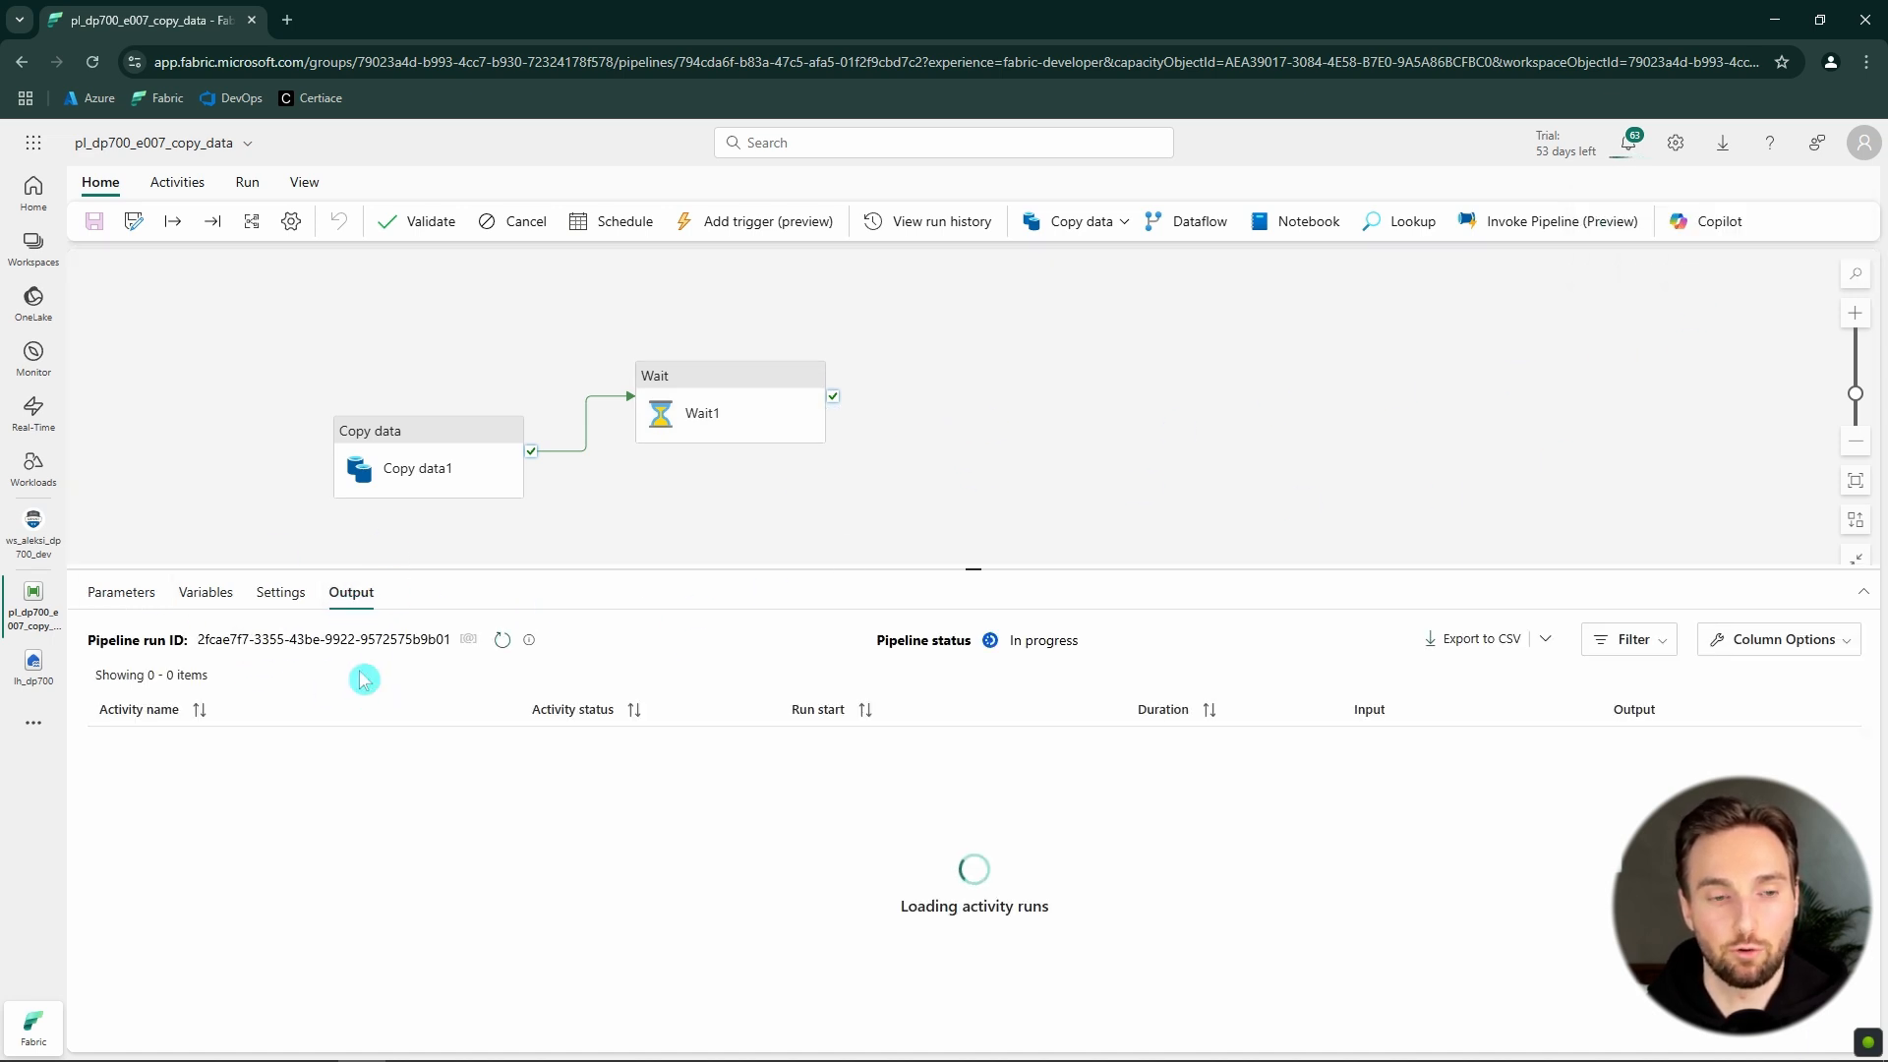
click(503, 641)
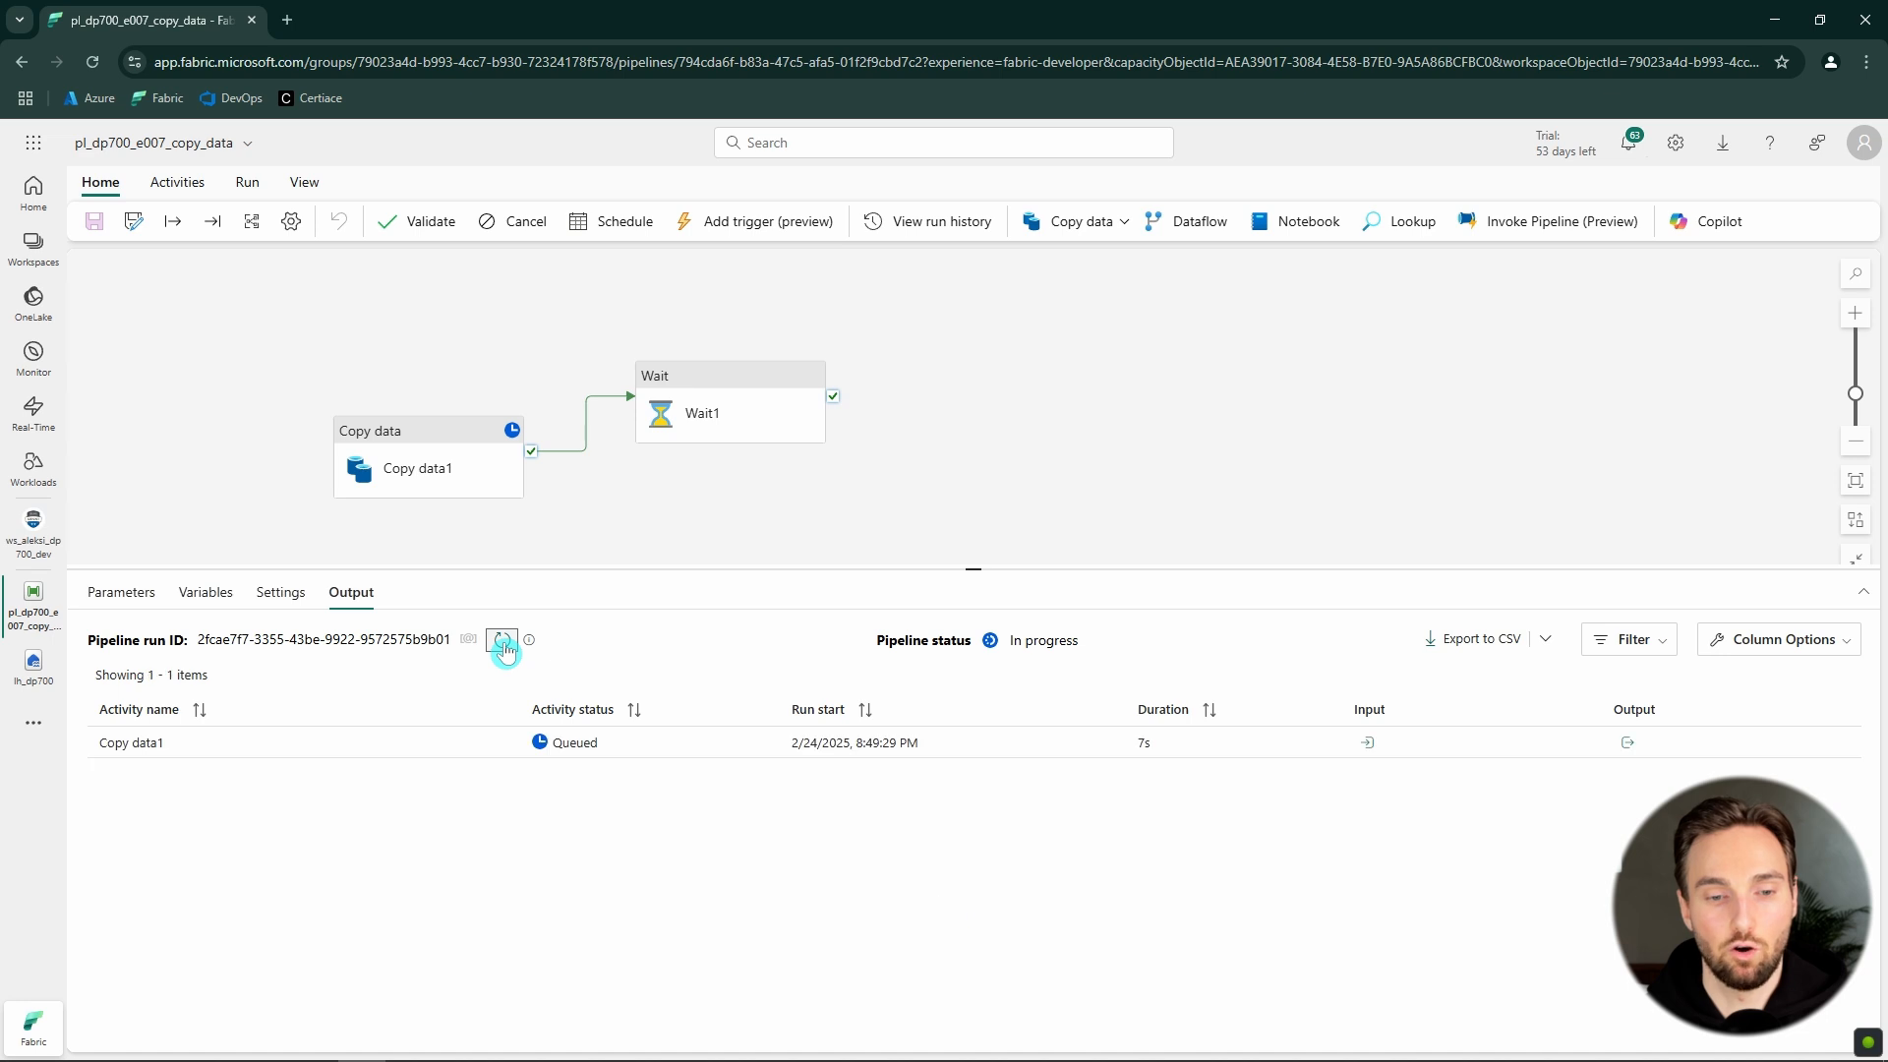
click(502, 641)
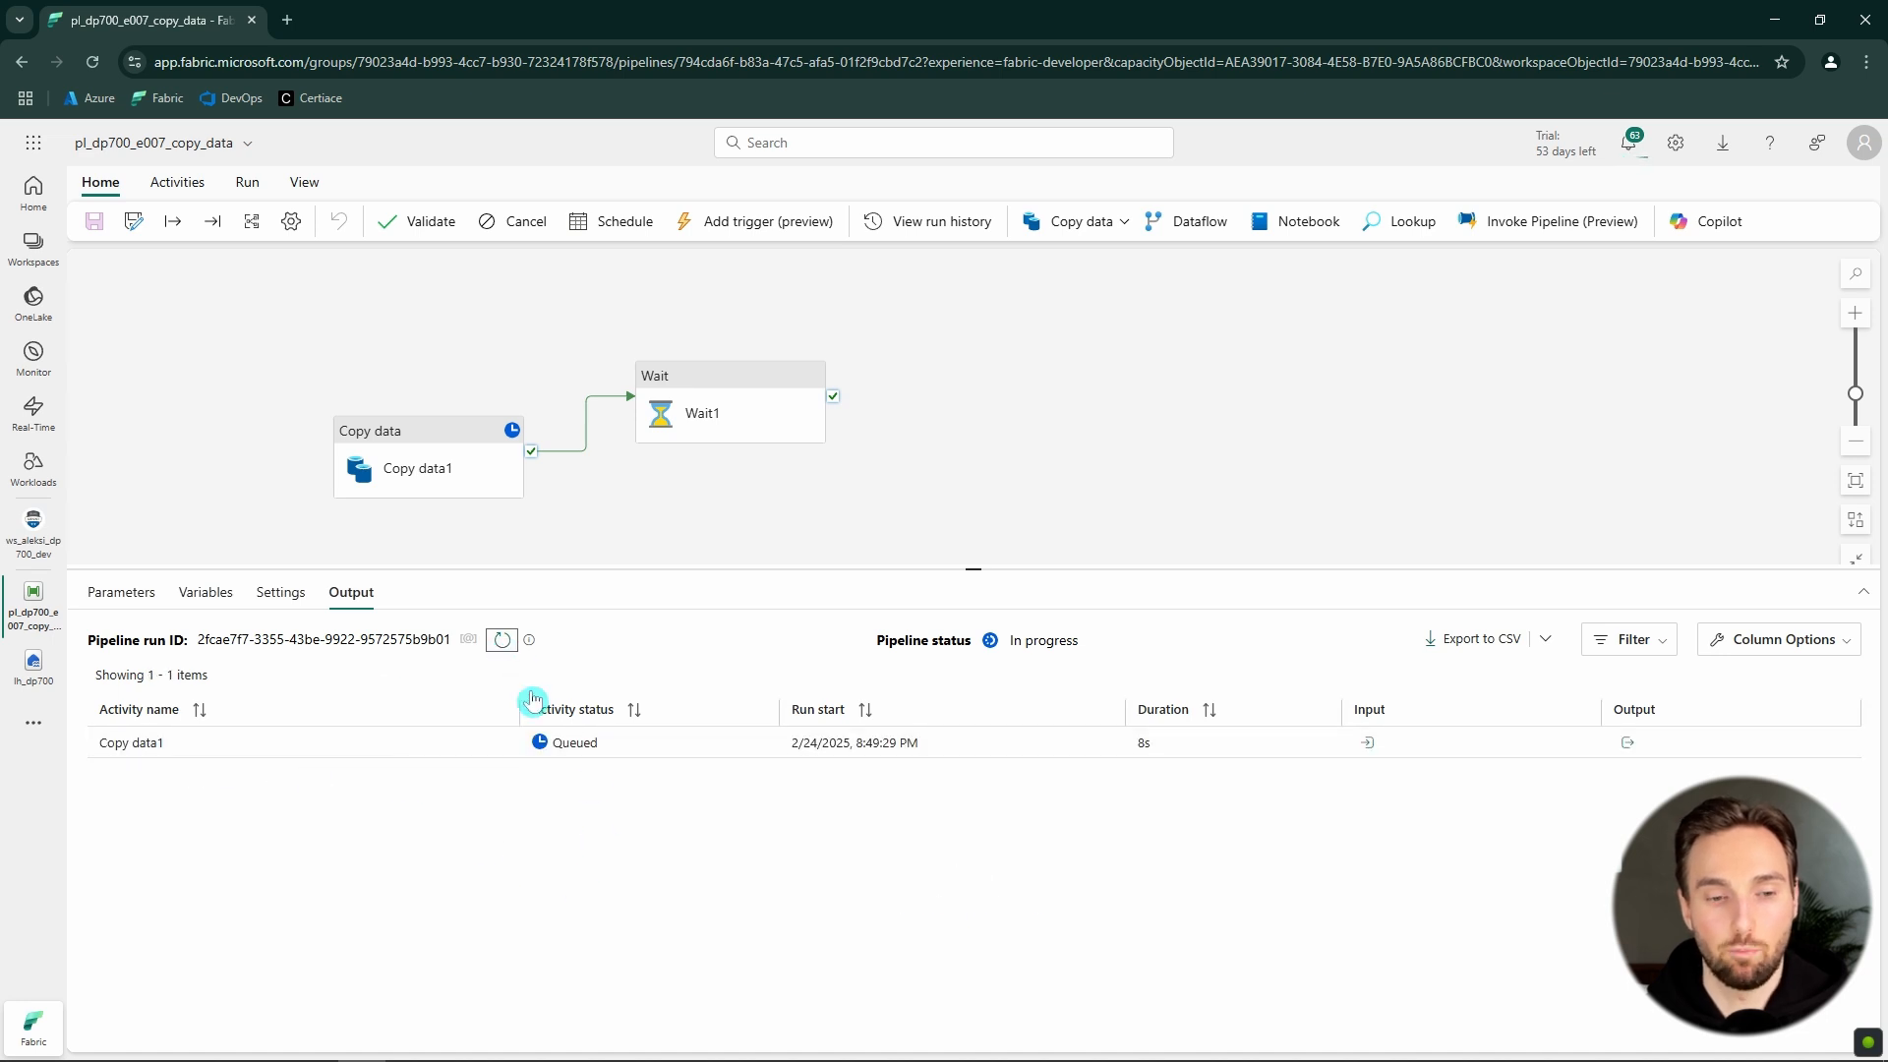
click(503, 641)
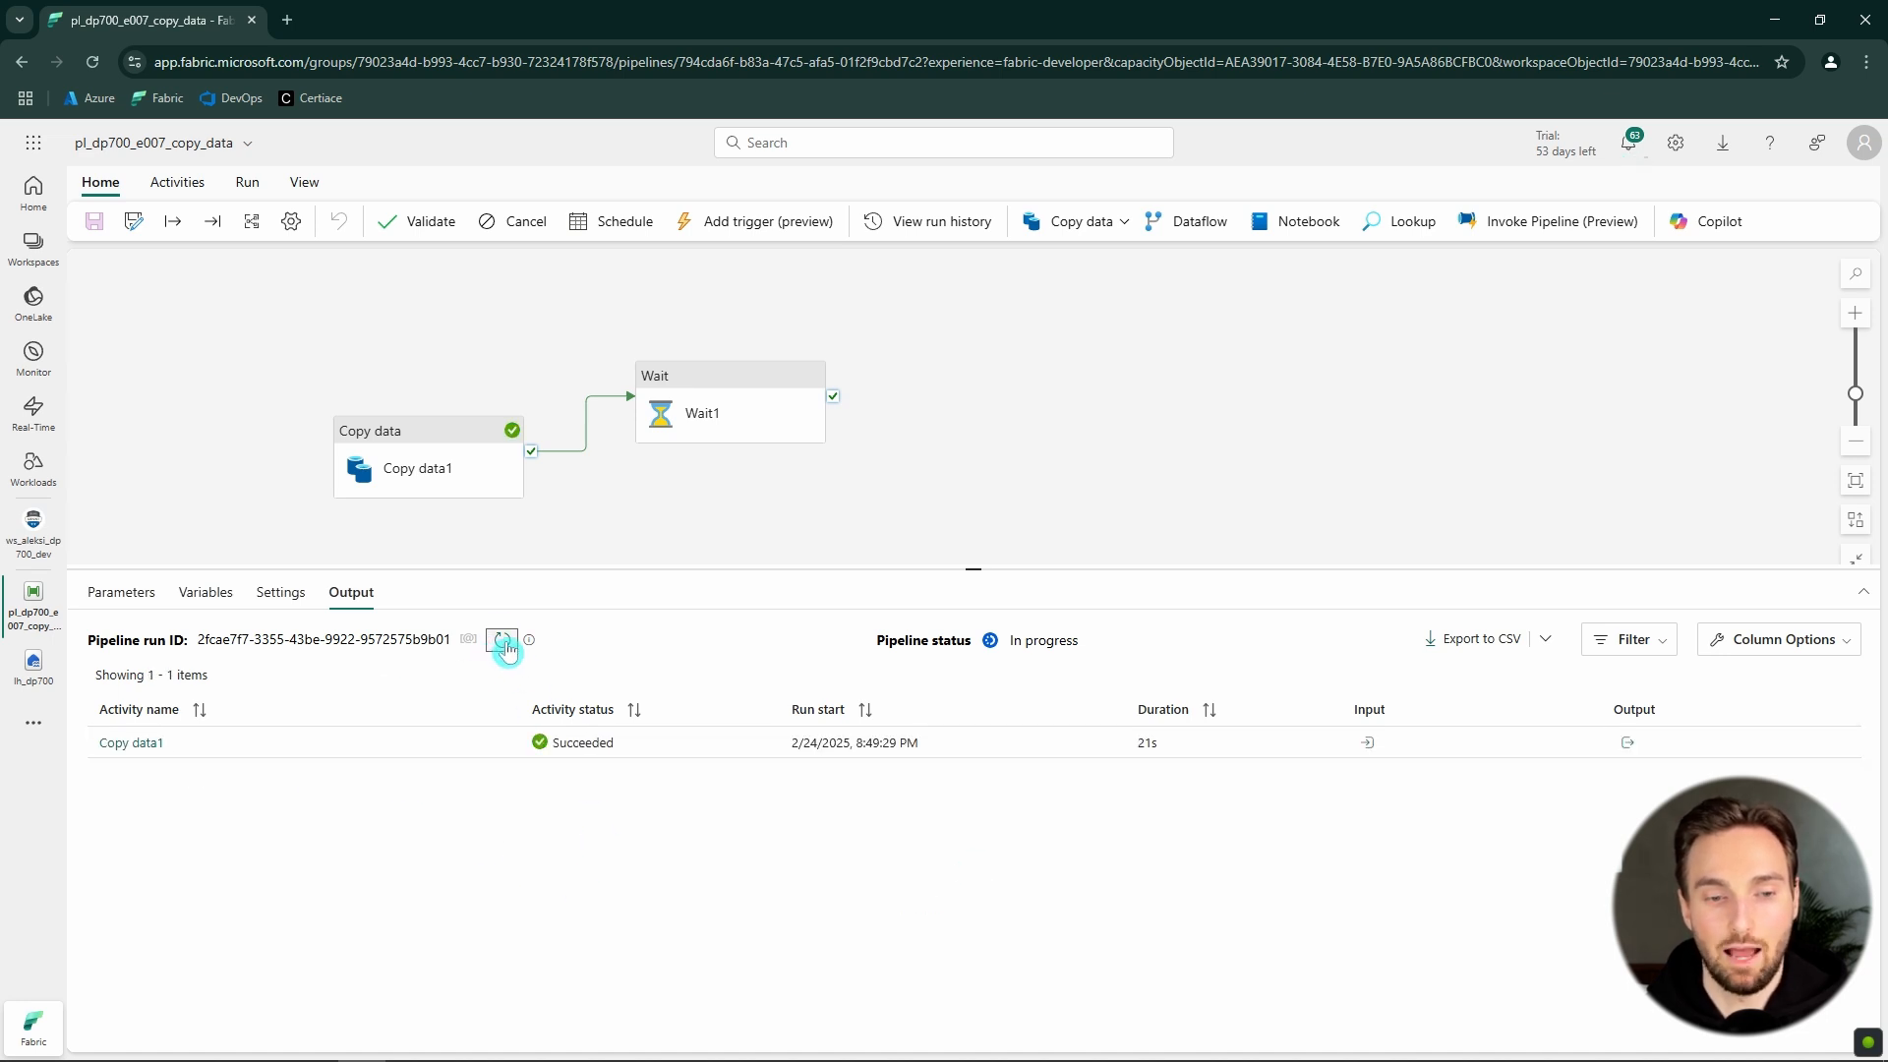
click(502, 641)
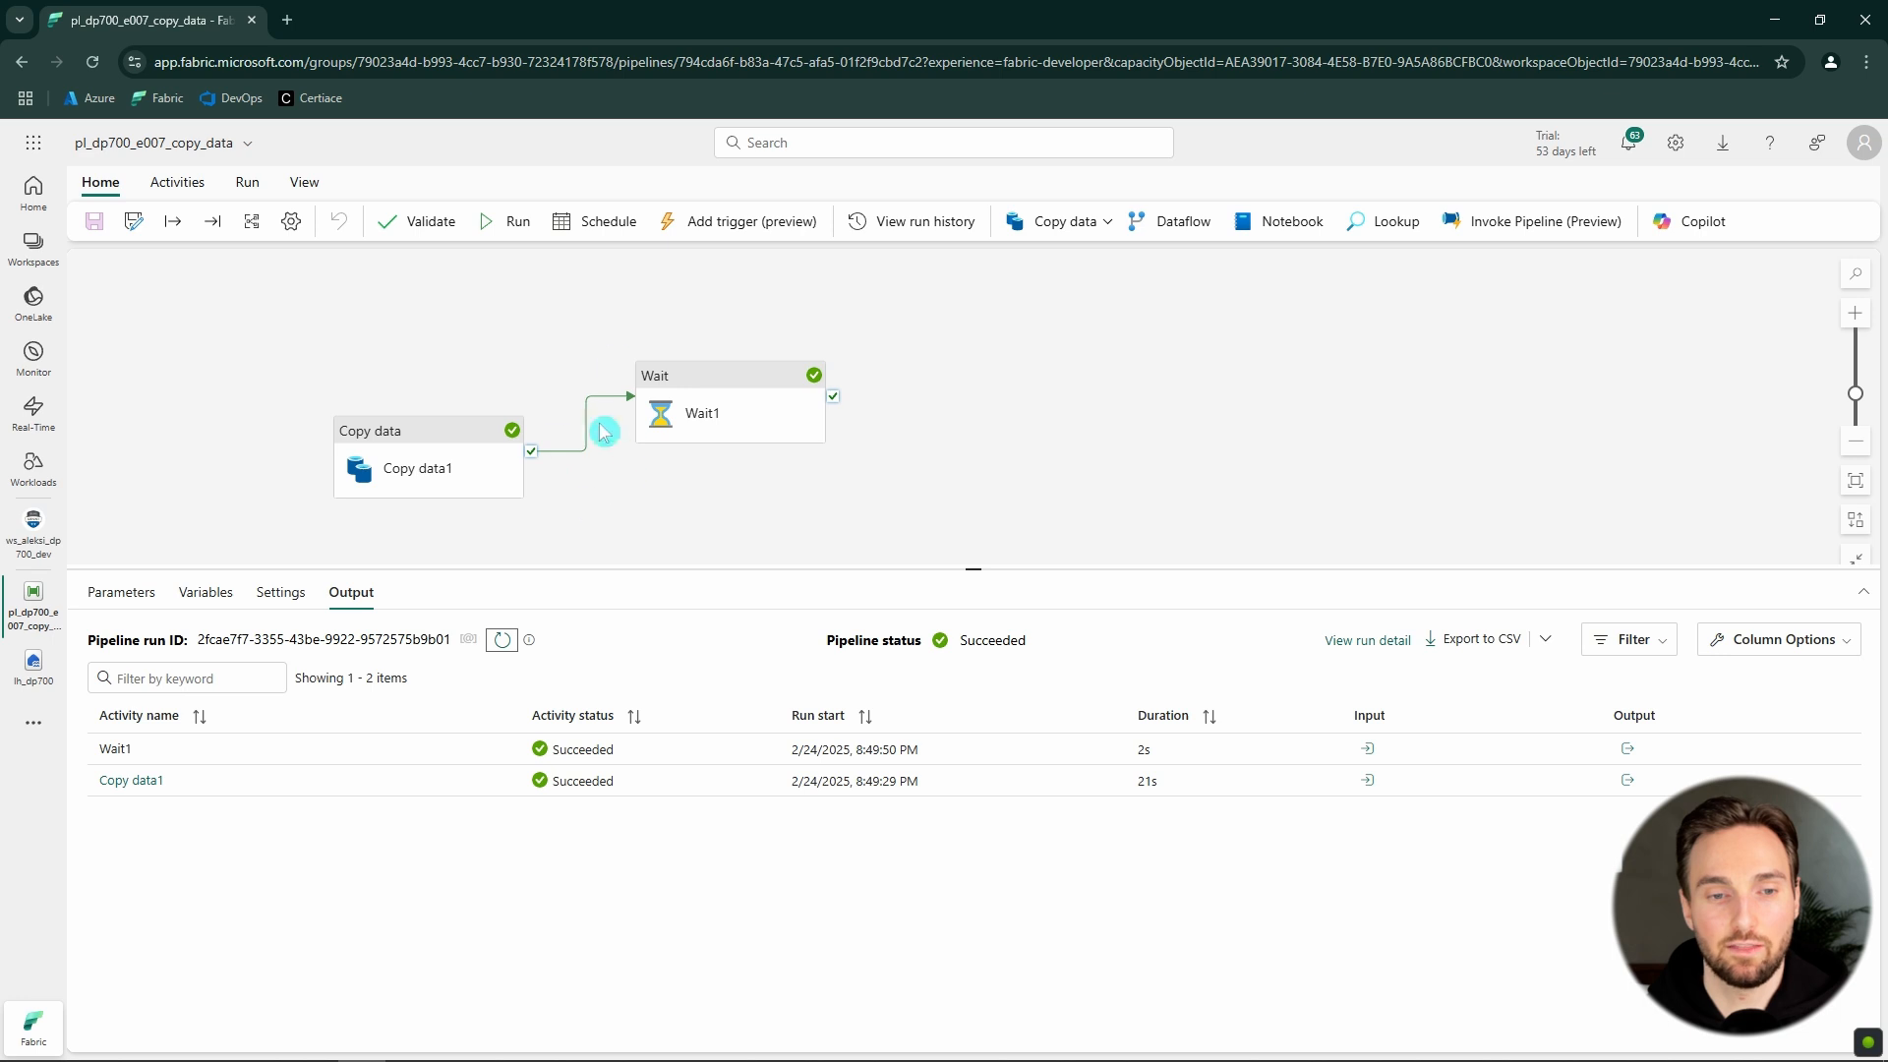
- Examine the Copy data1 run details, comparing the files and rows read from the source with those written to the destination
click(140, 793)
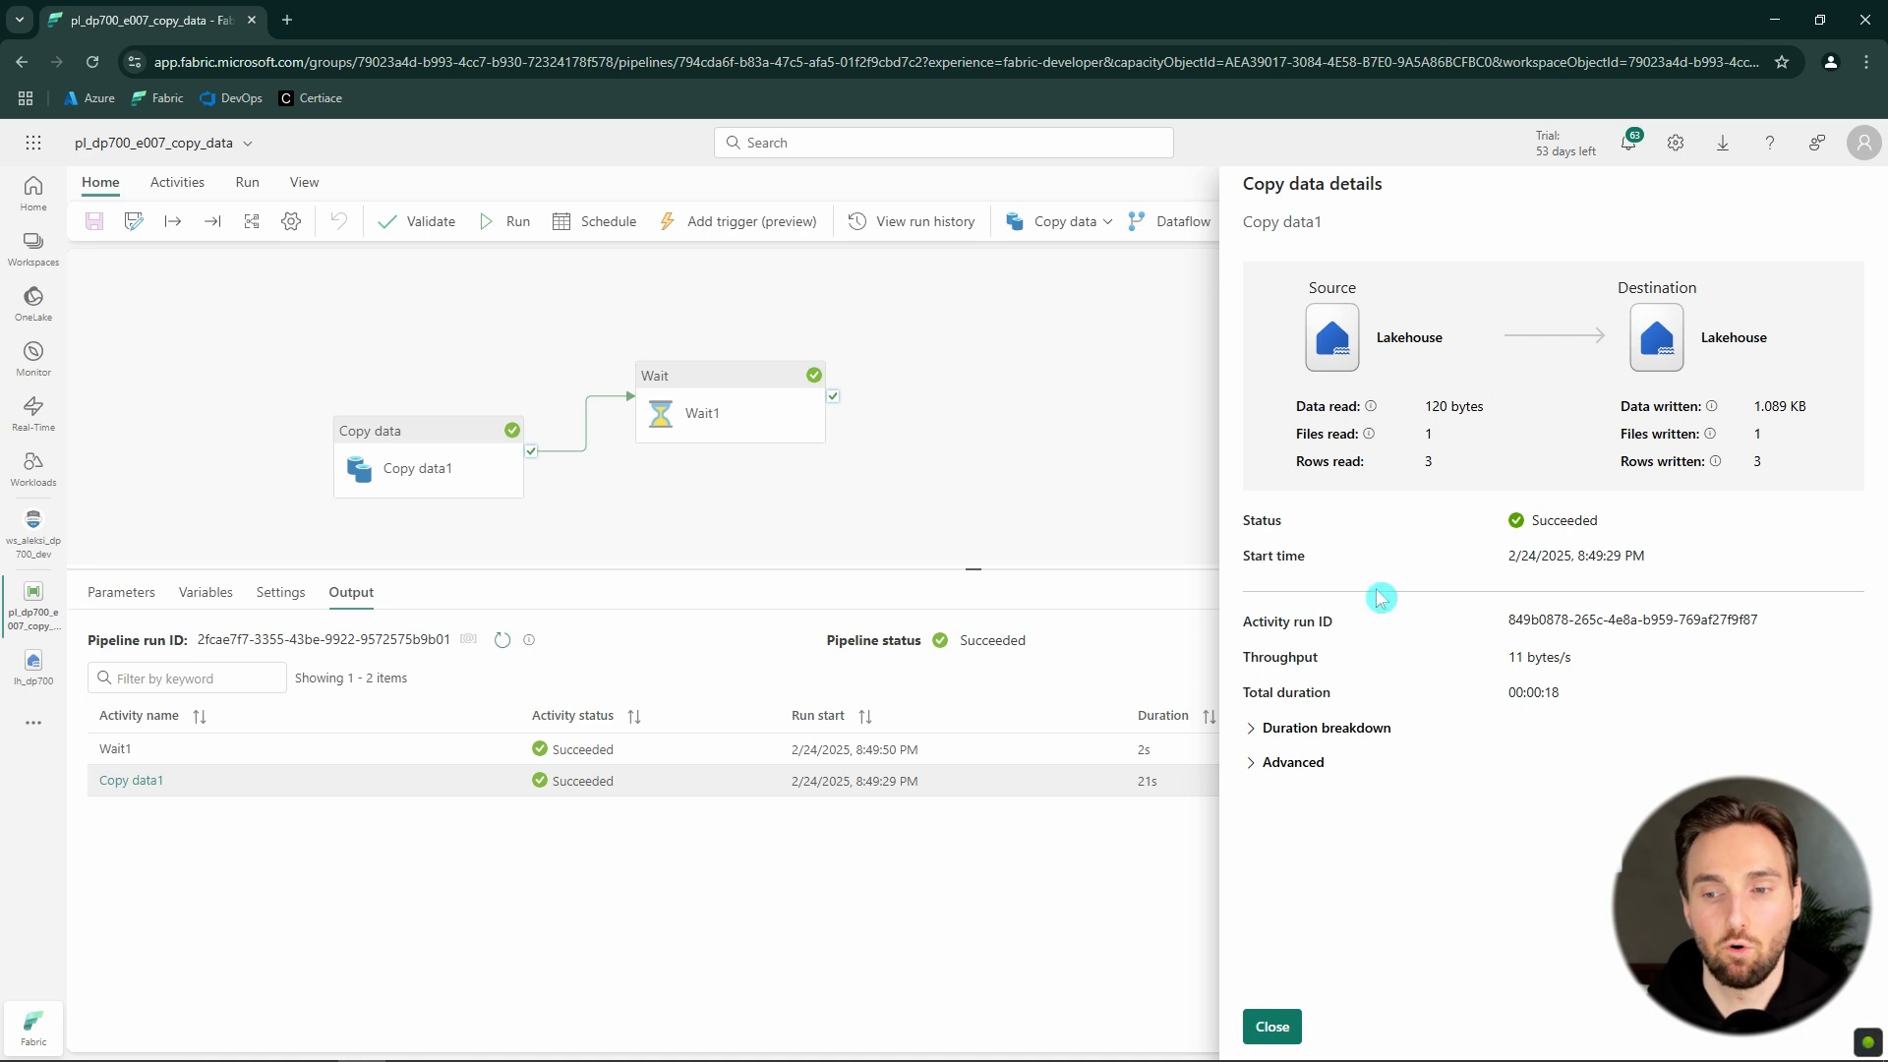
mouse_move(1356, 437)
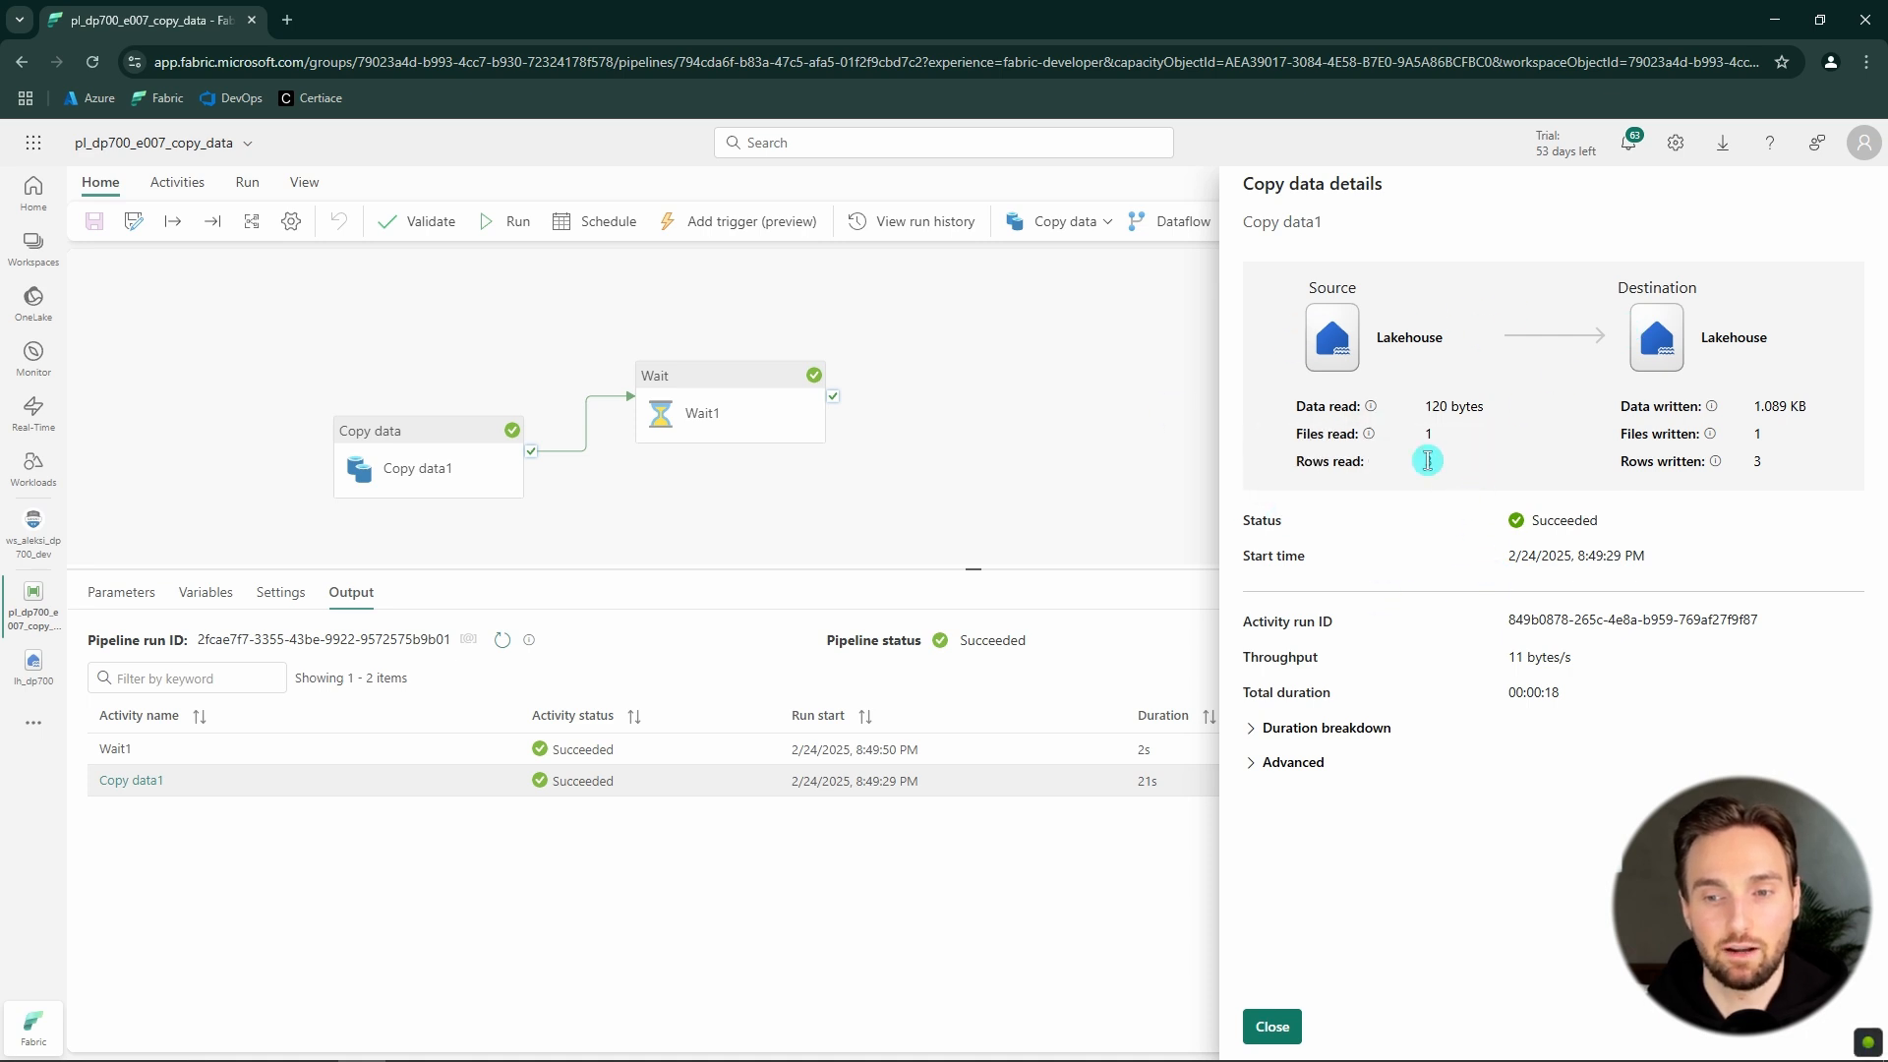
drag(1287, 434, 1455, 436)
click(1455, 435)
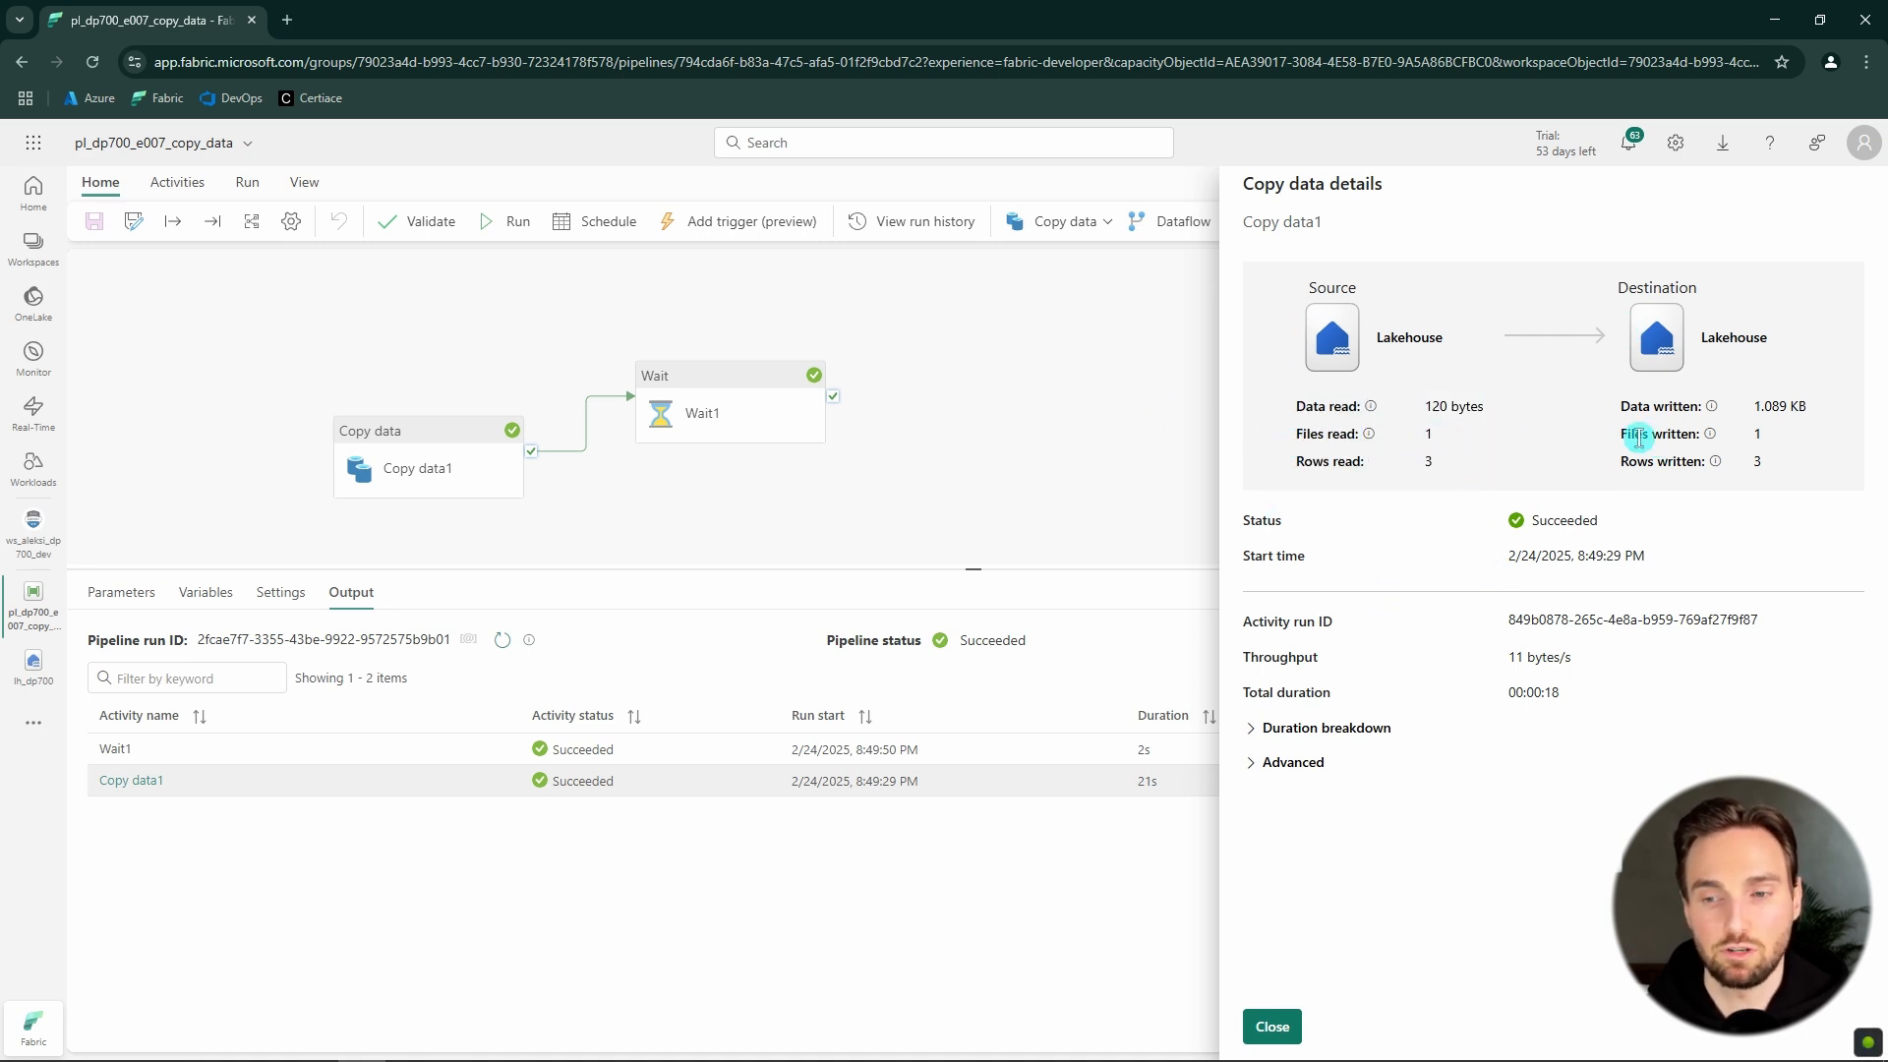
drag(1623, 436, 1784, 441)
click(1786, 443)
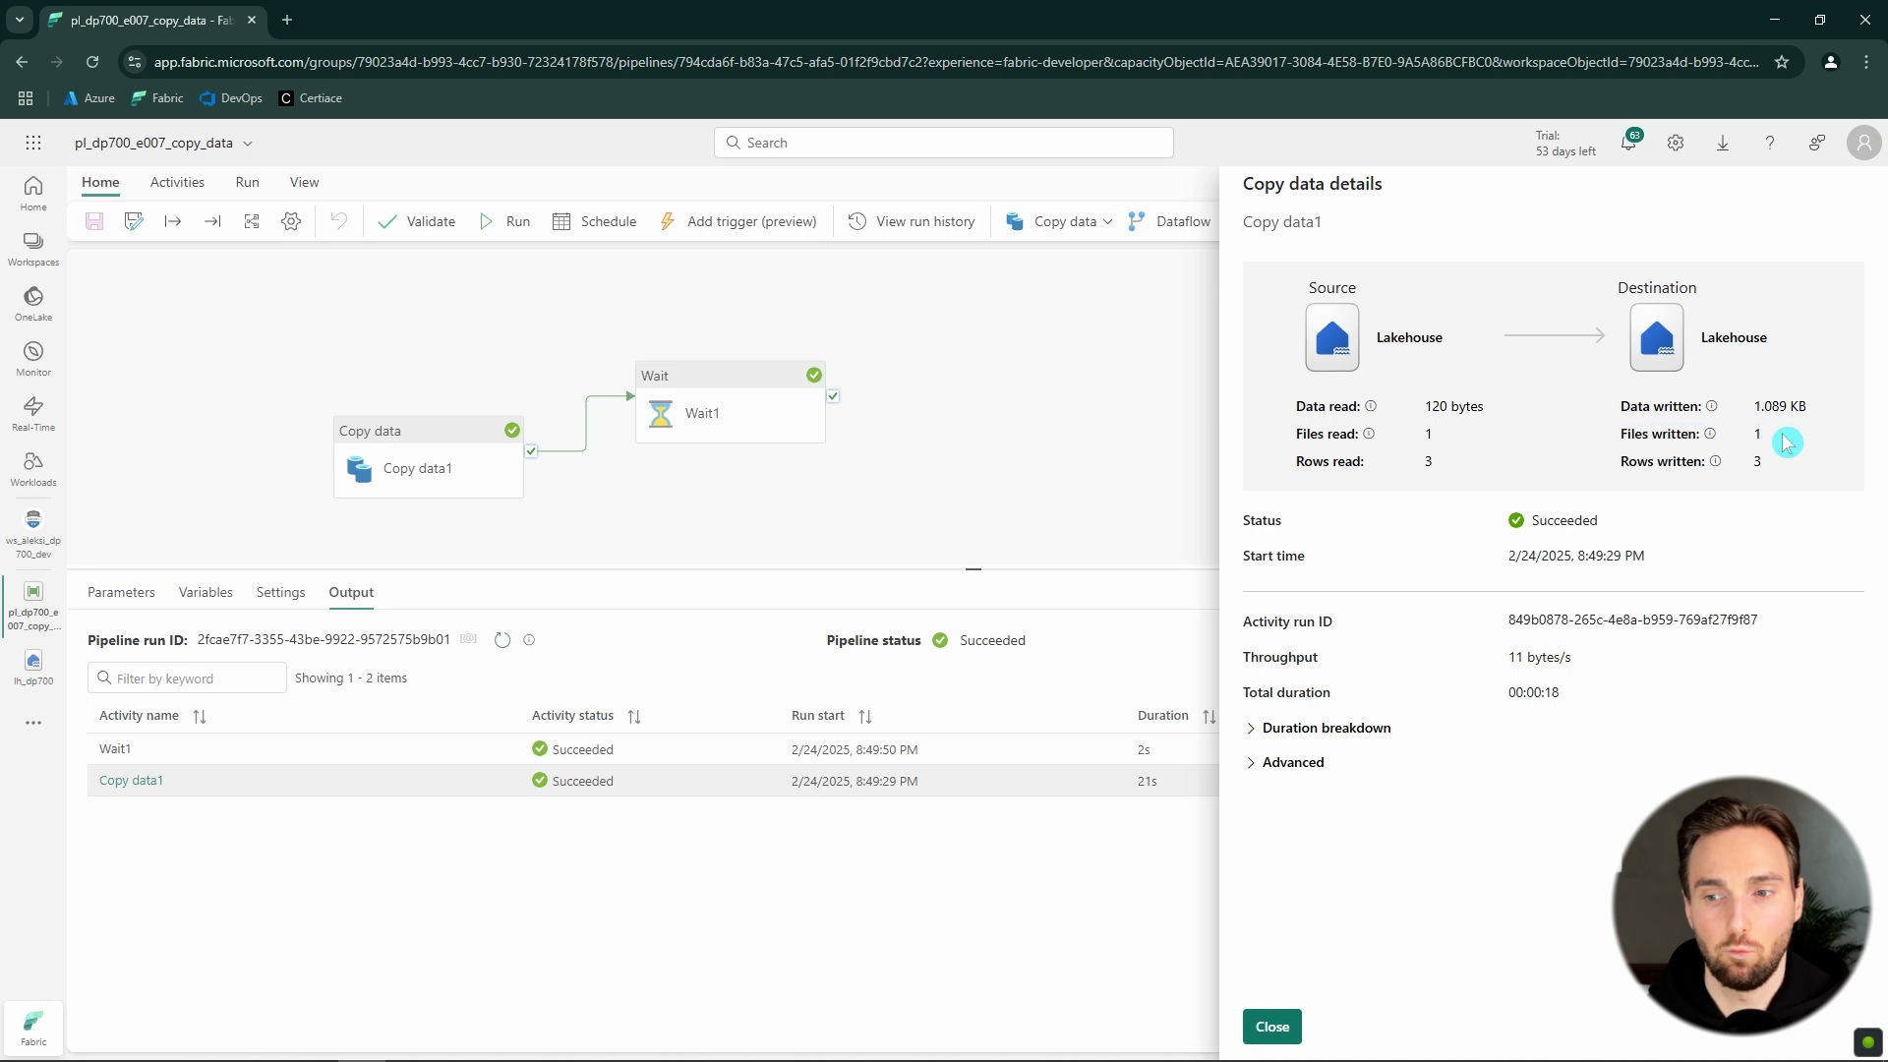
drag(1281, 466, 1461, 468)
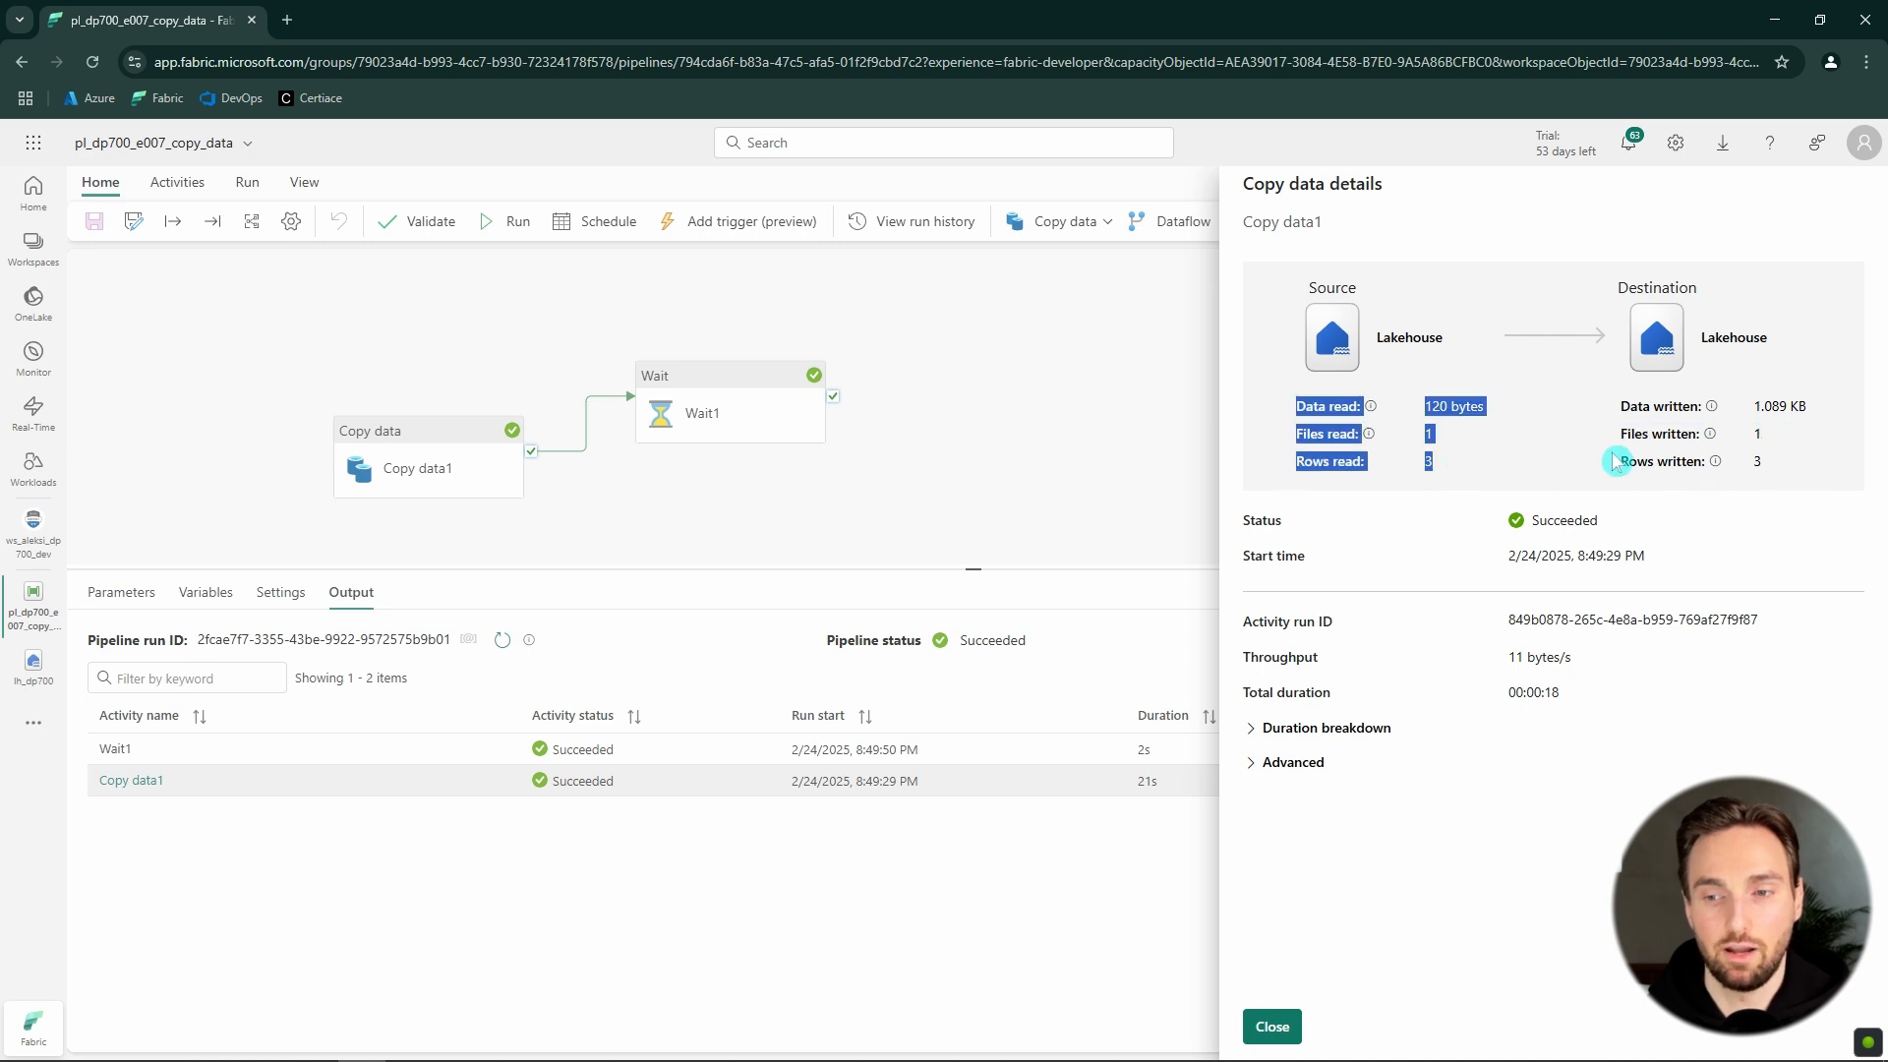
drag(1614, 461, 1617, 285)
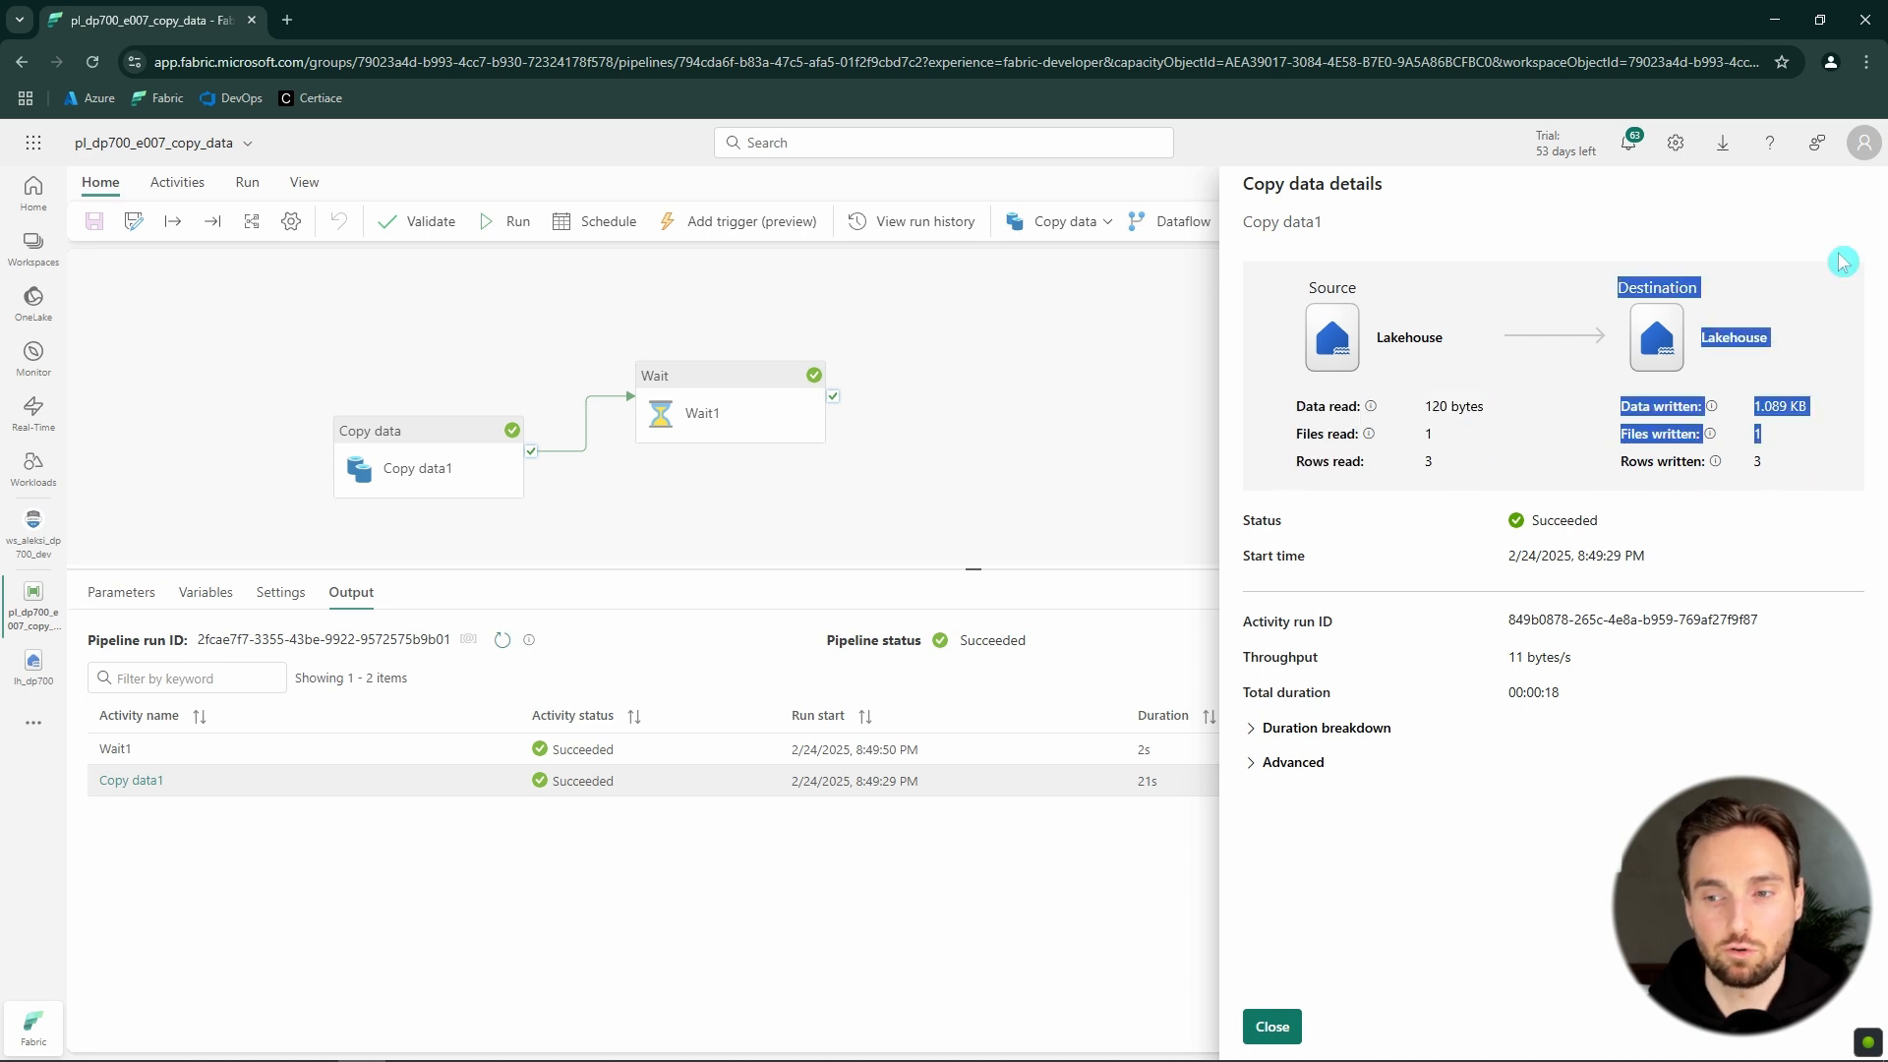
click(1264, 1036)
- Switch to the lh_dp700 lakehouse, refresh its tables and expand the dp700_e007 schema to check for the movies table
click(34, 665)
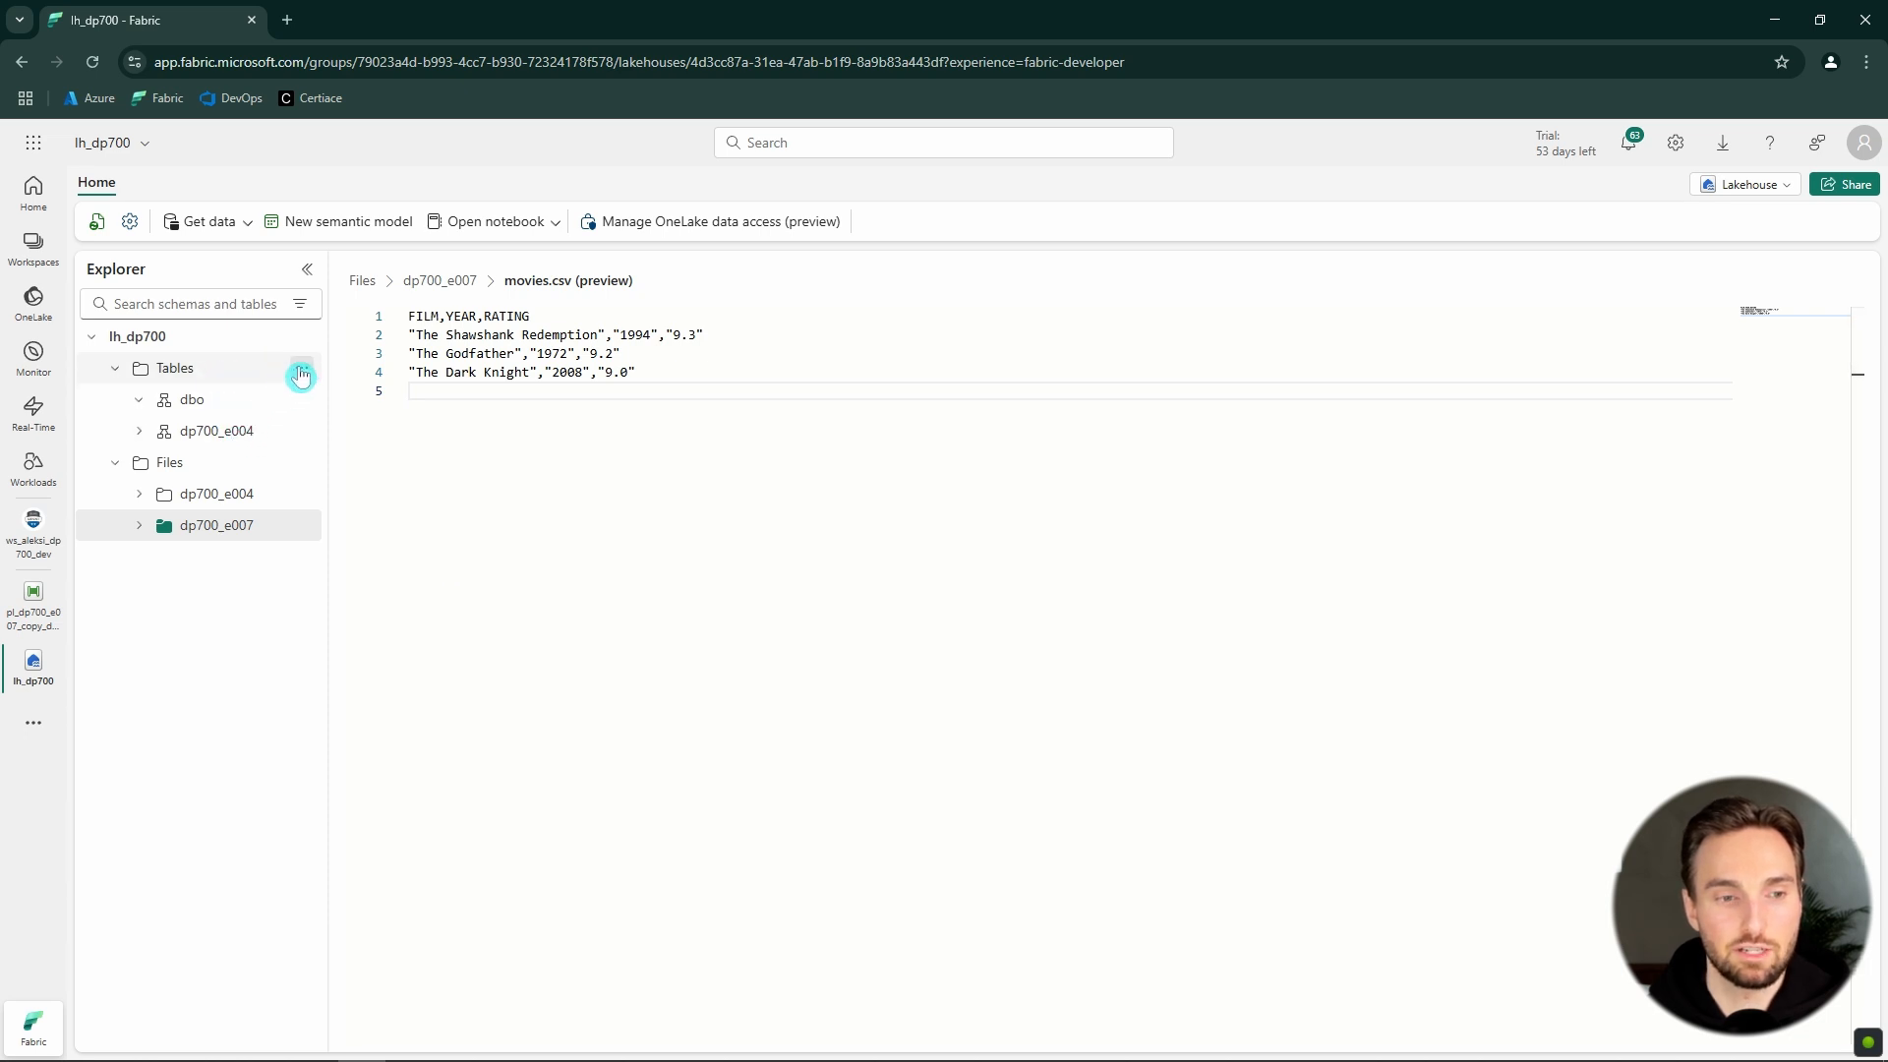
click(300, 374)
click(382, 556)
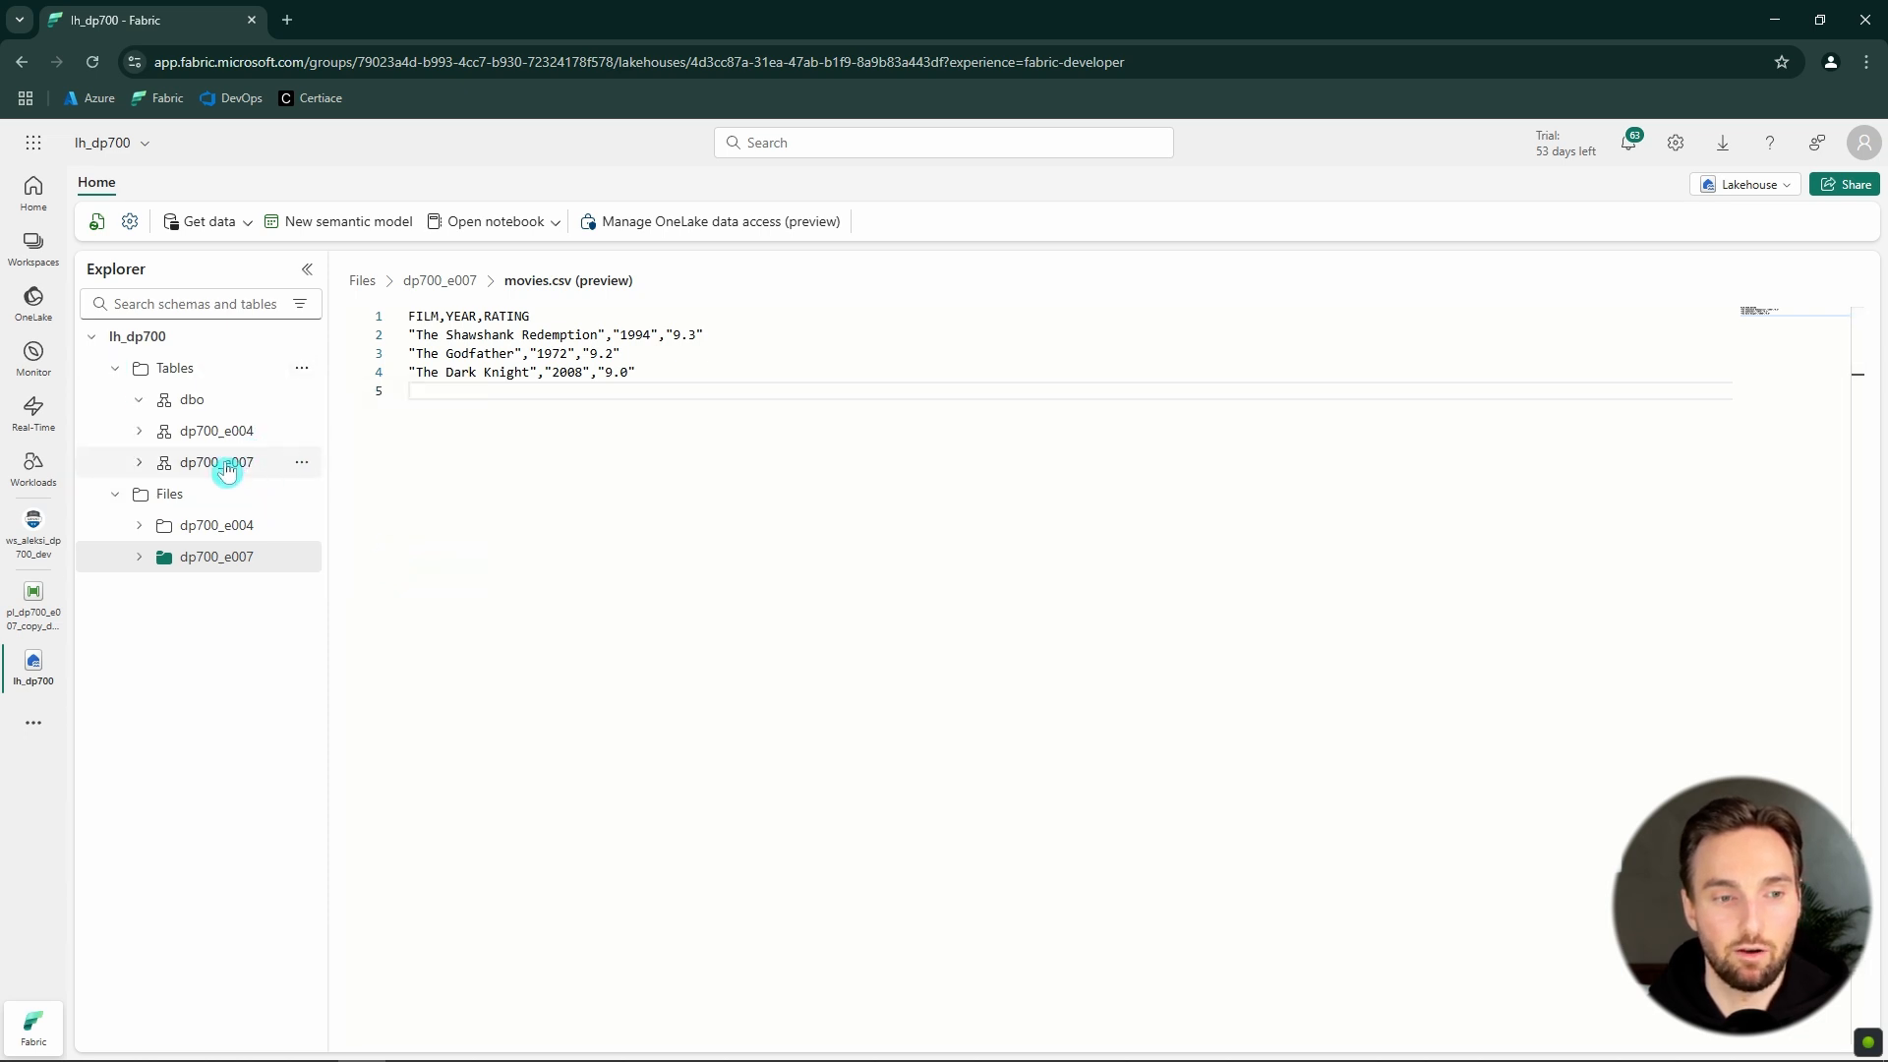
click(139, 462)
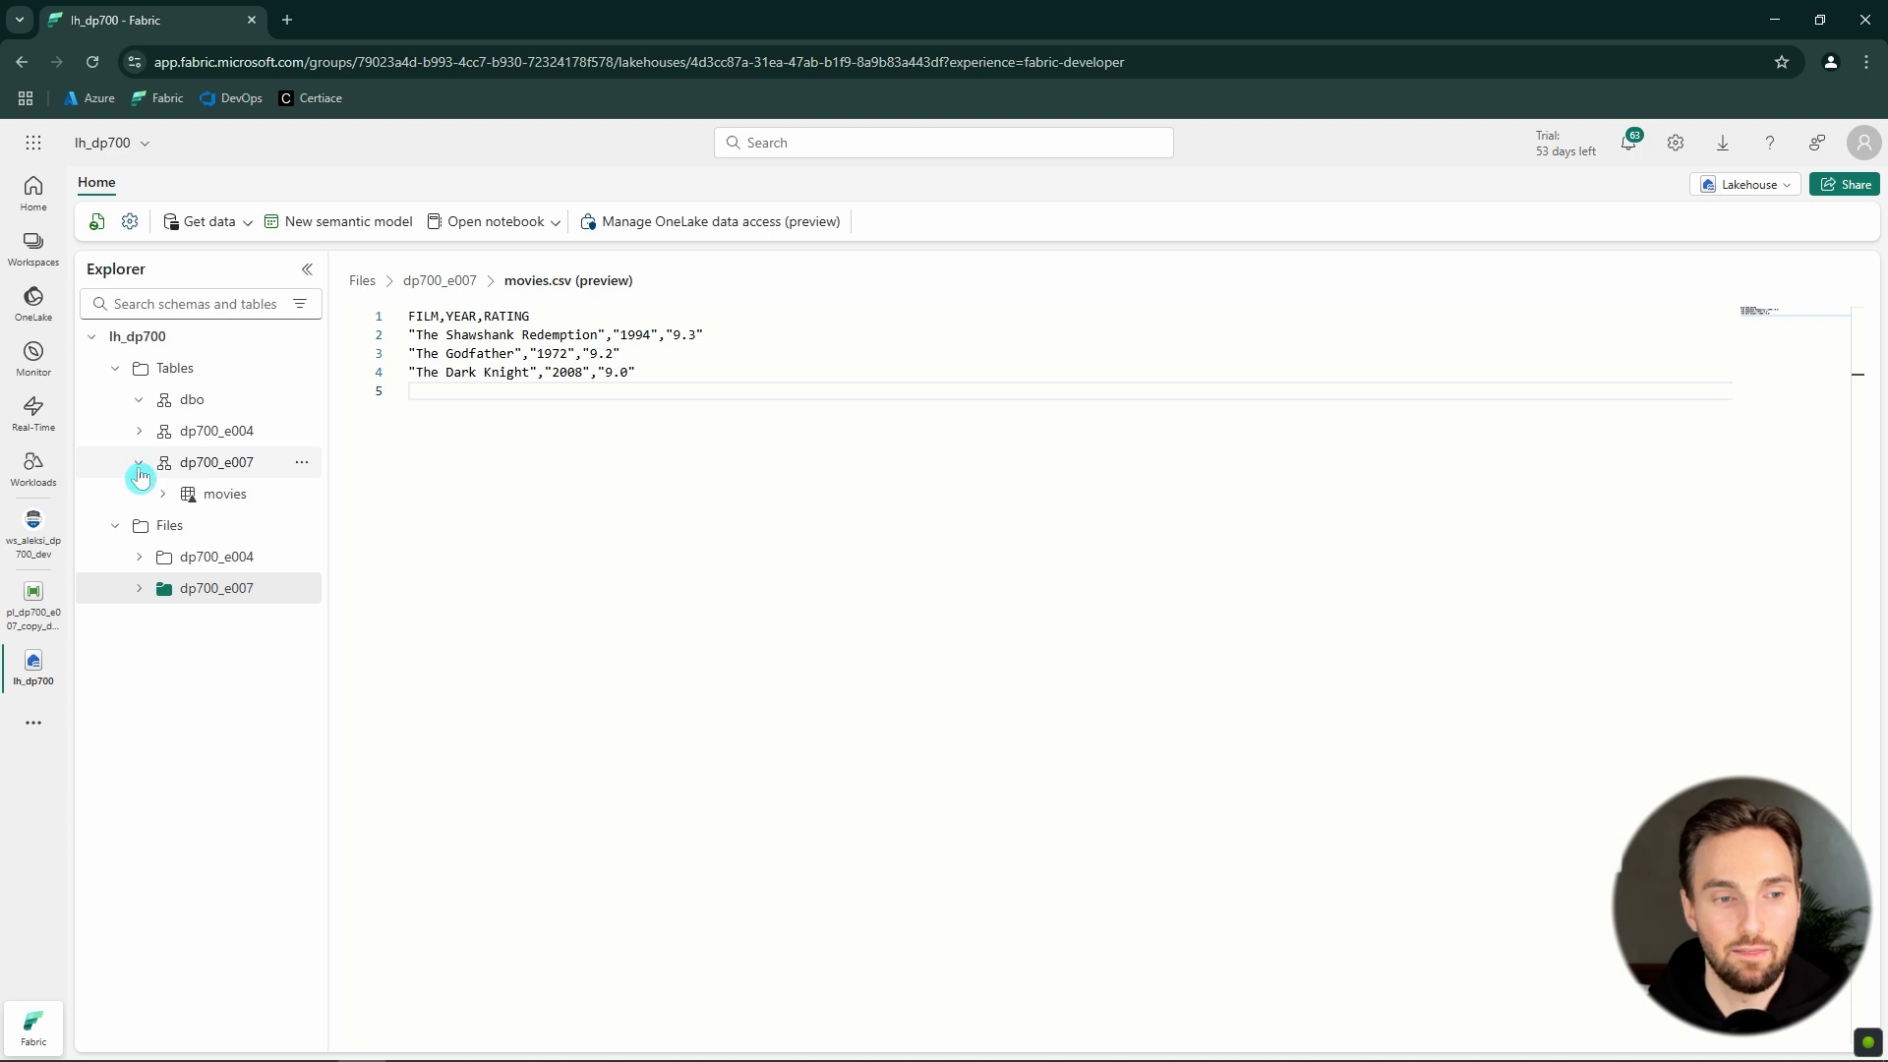
- Preview the rows of the movies table in the dp700_e007 schema
click(225, 494)
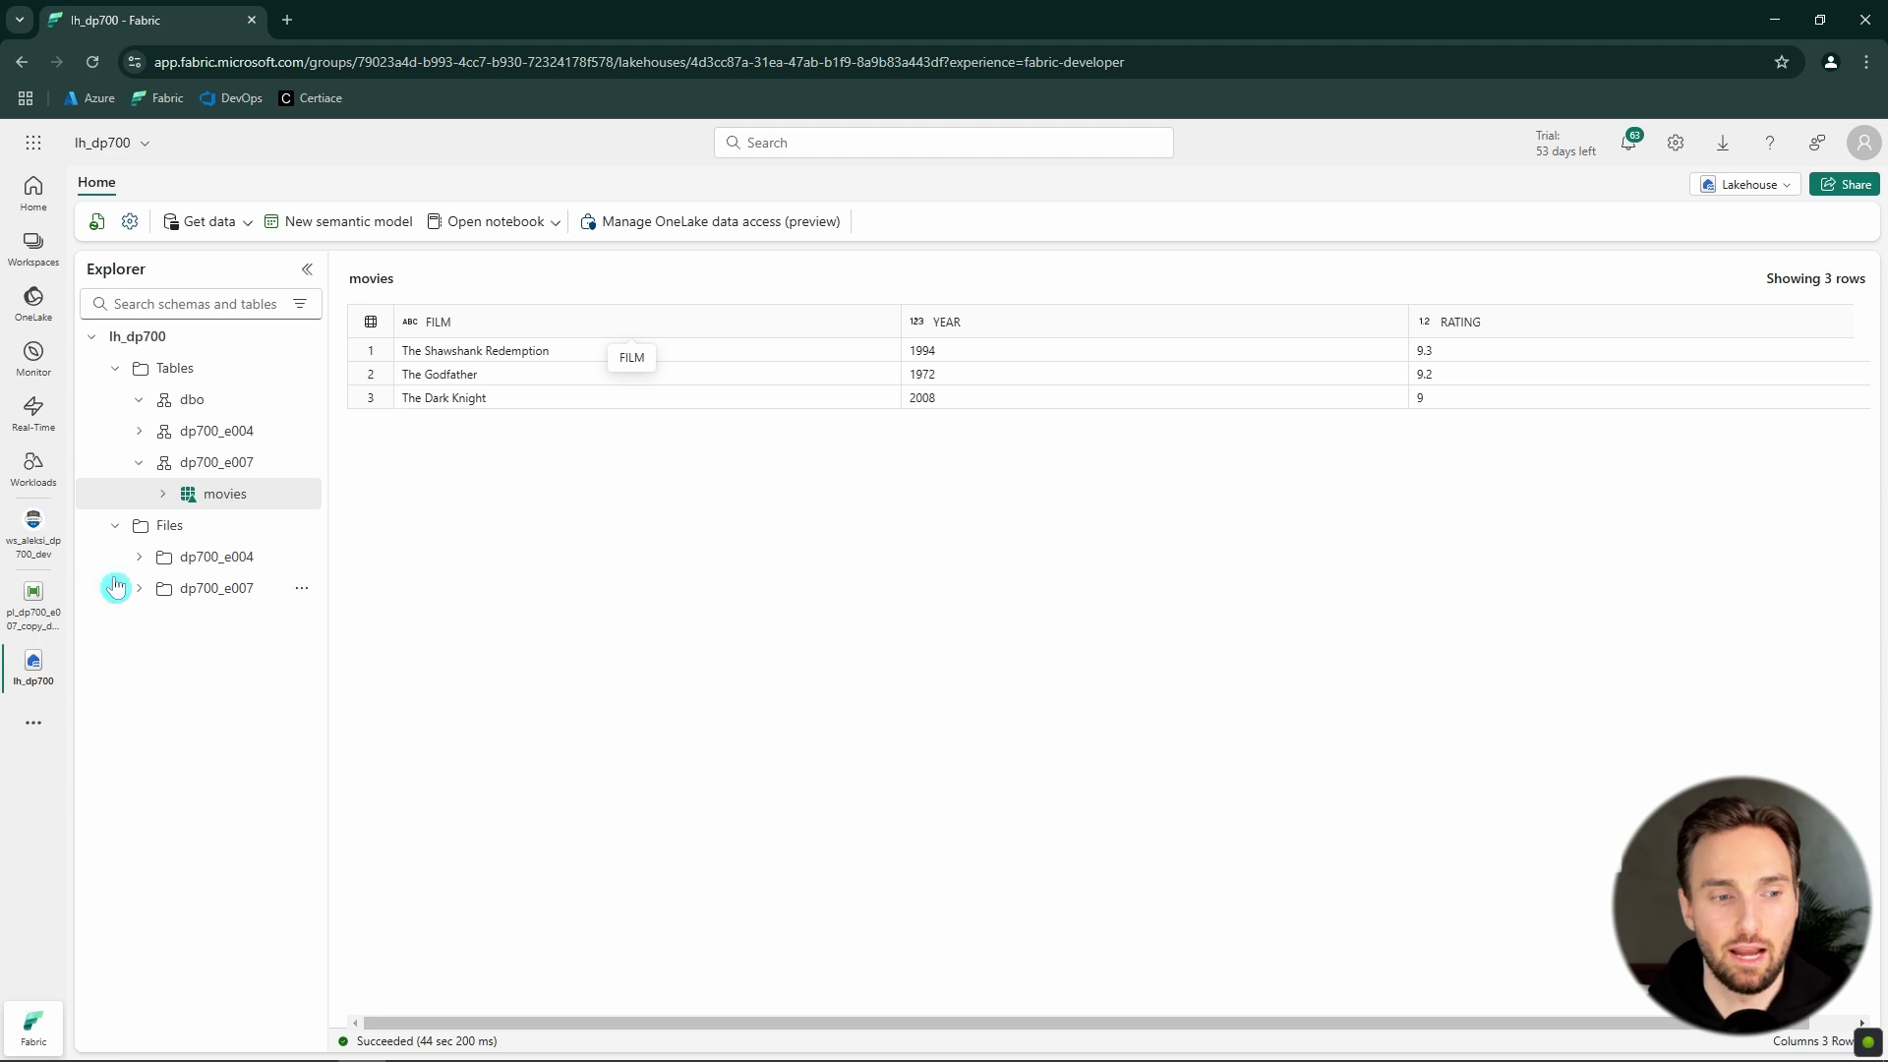
- Switch back to the pl_dp700_e007_copy_data pipeline and add two string parameters named file_name and table_name
click(20, 625)
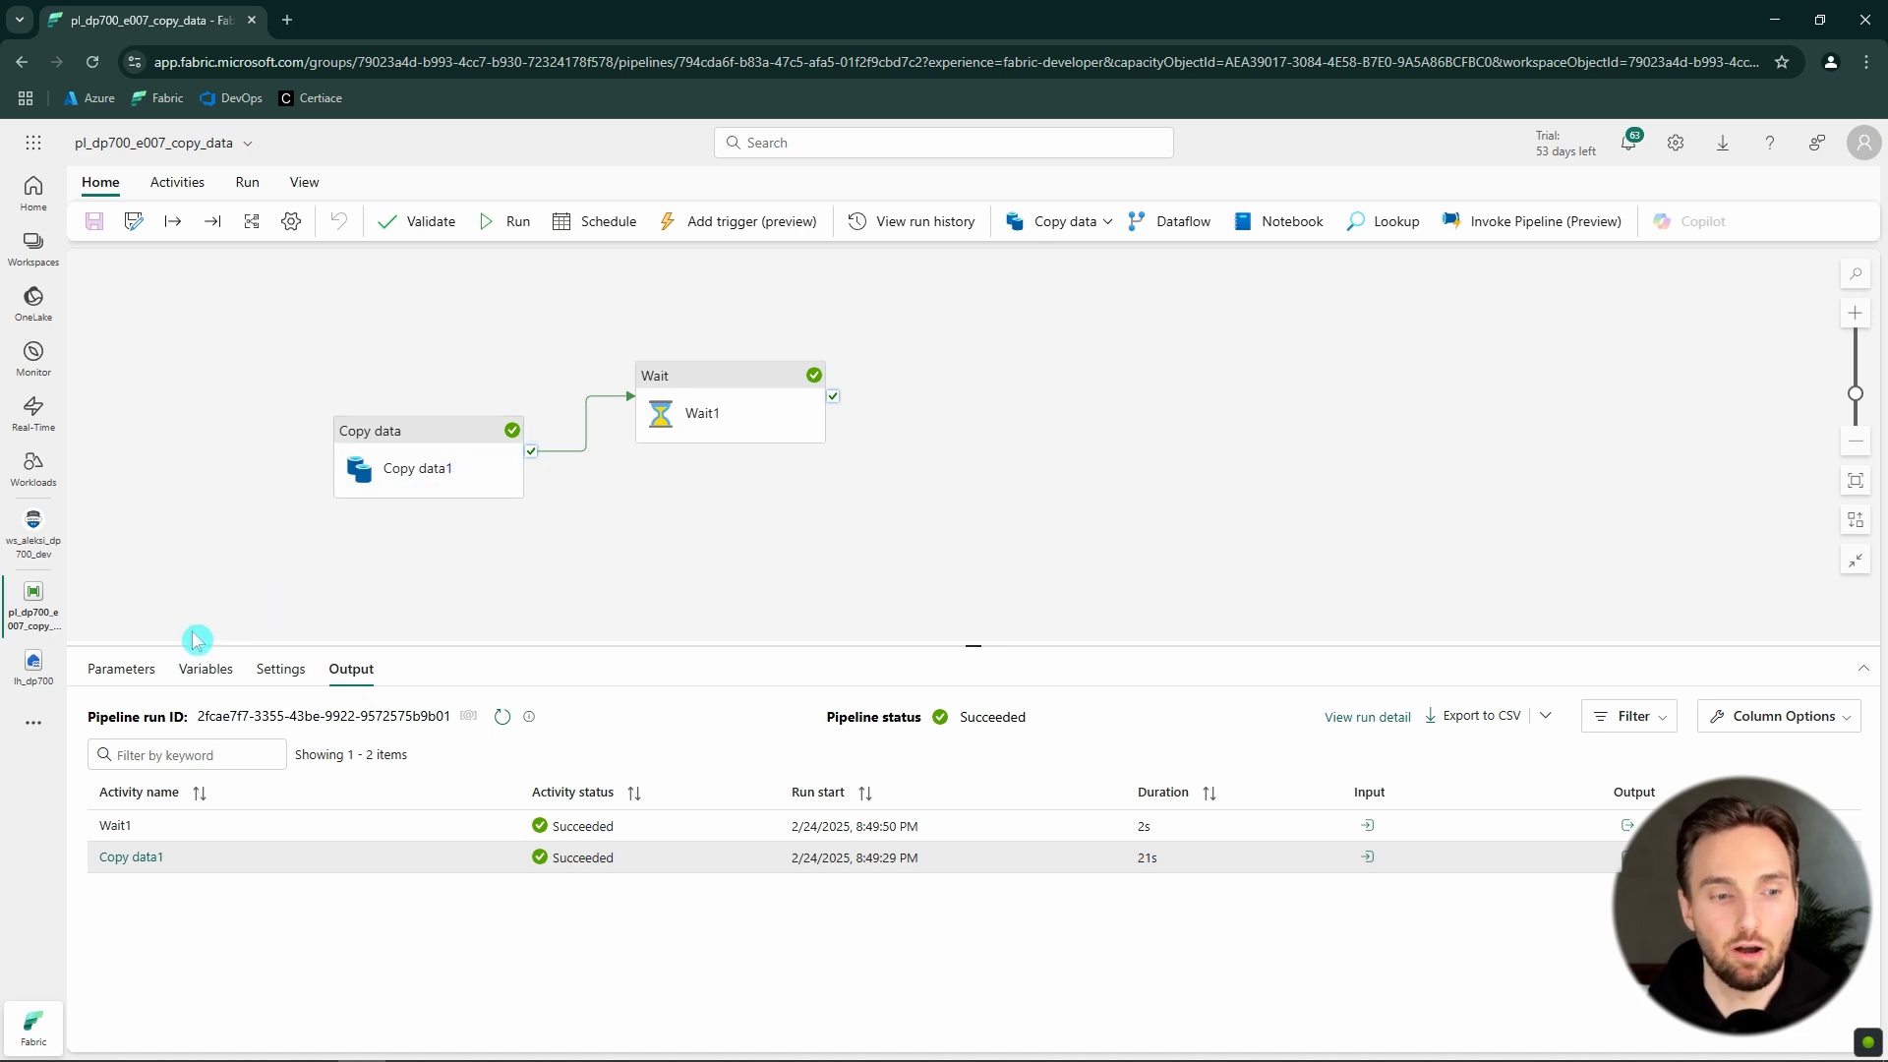
click(109, 684)
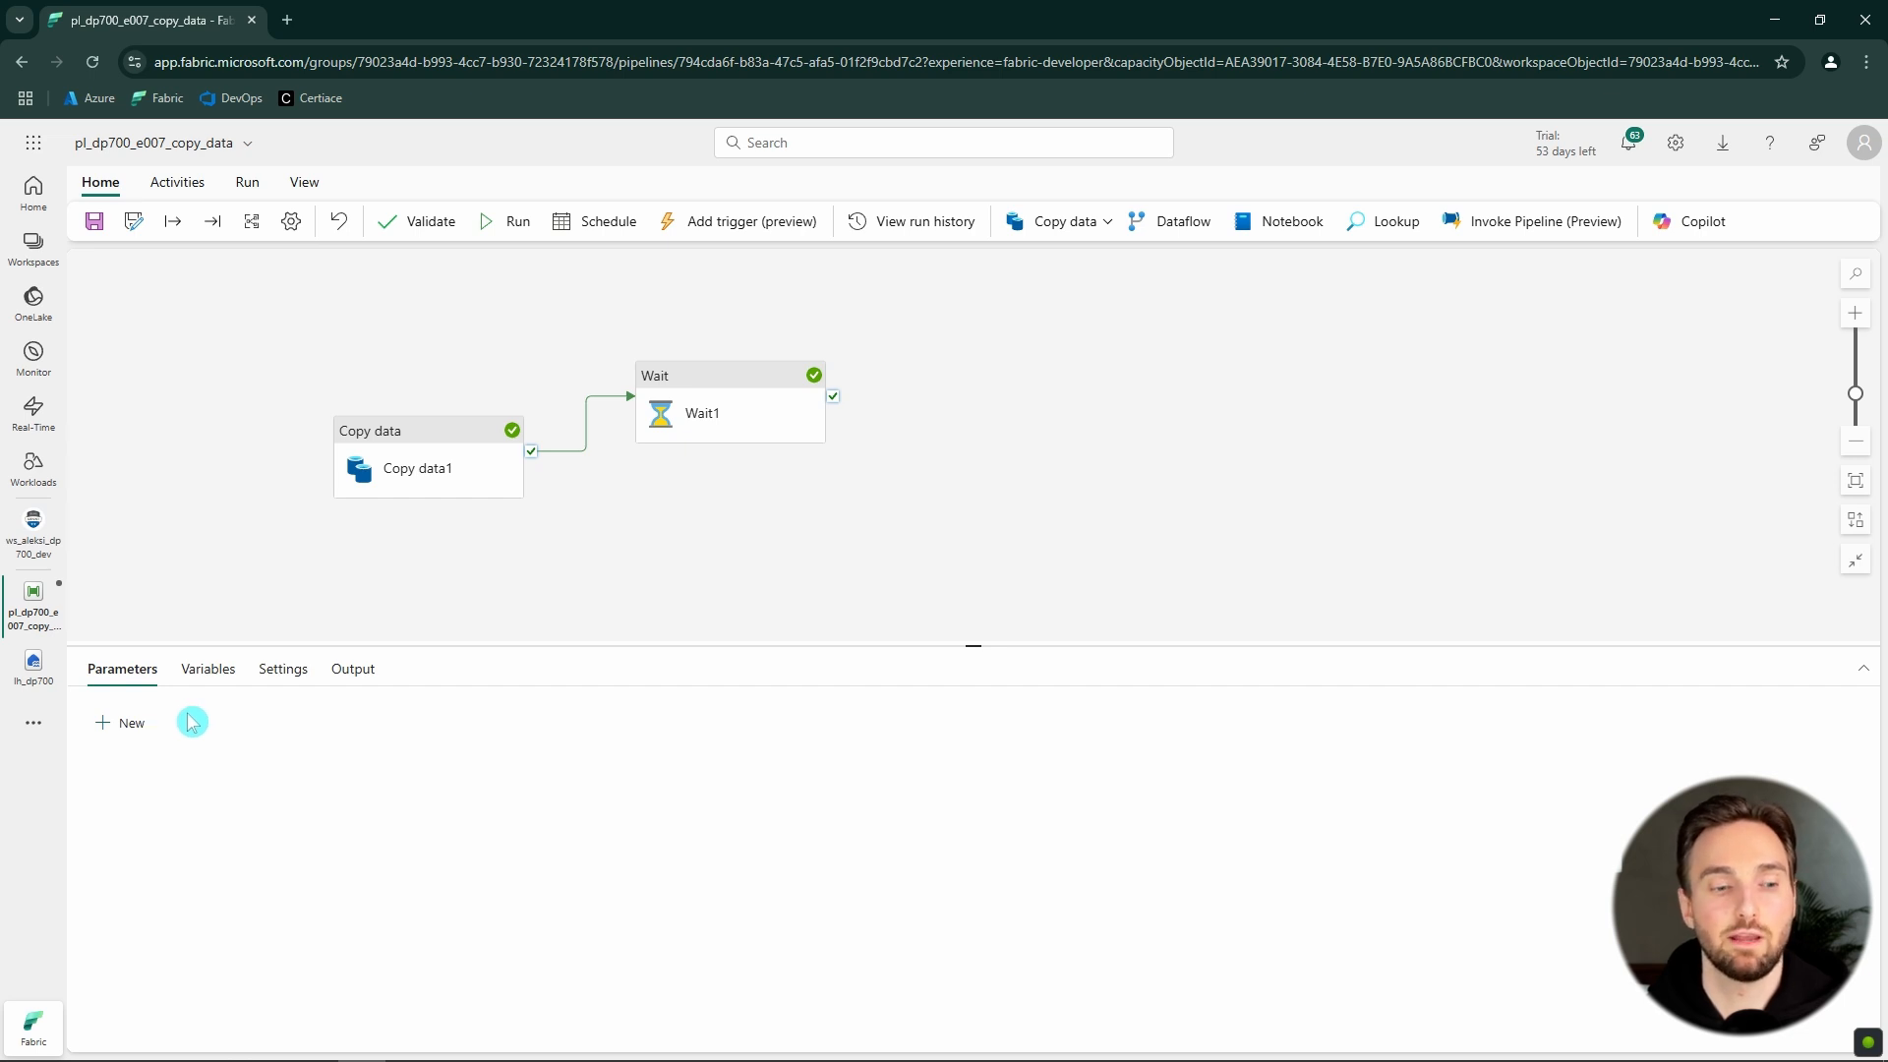
click(128, 724)
click(127, 724)
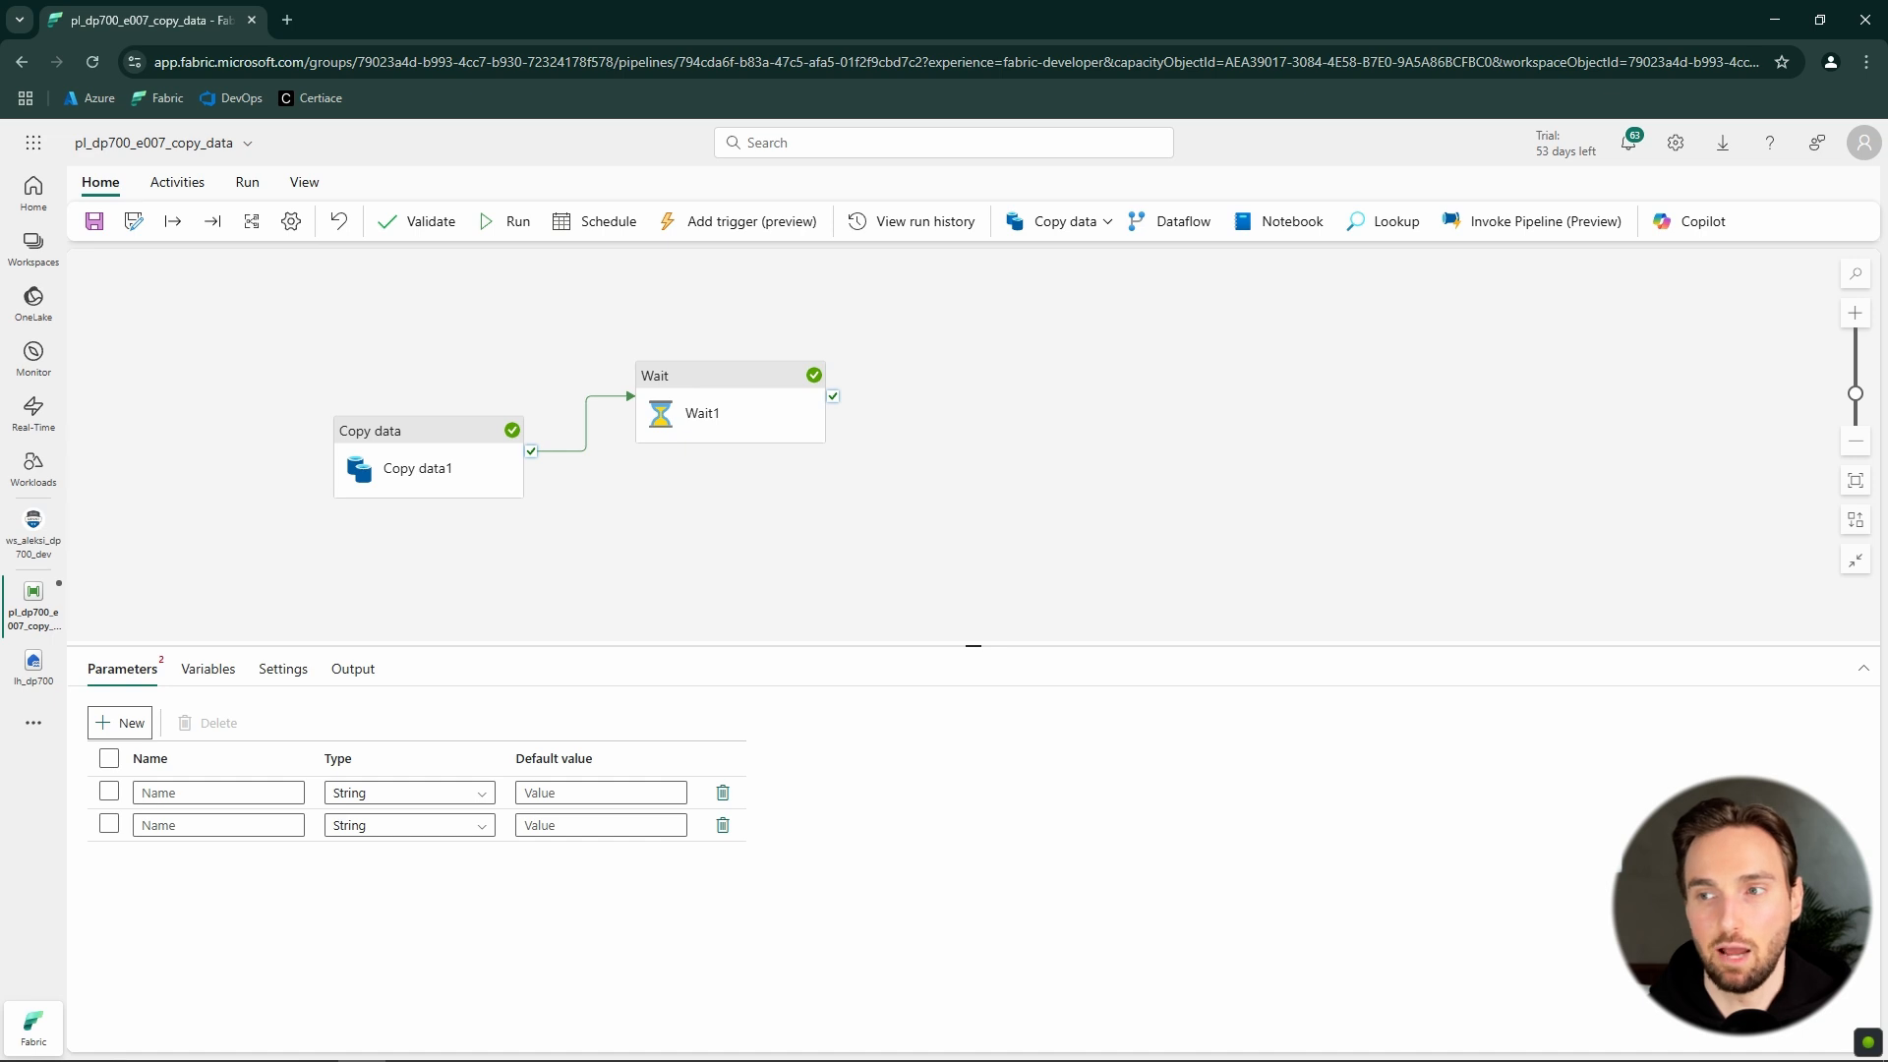
click(205, 790)
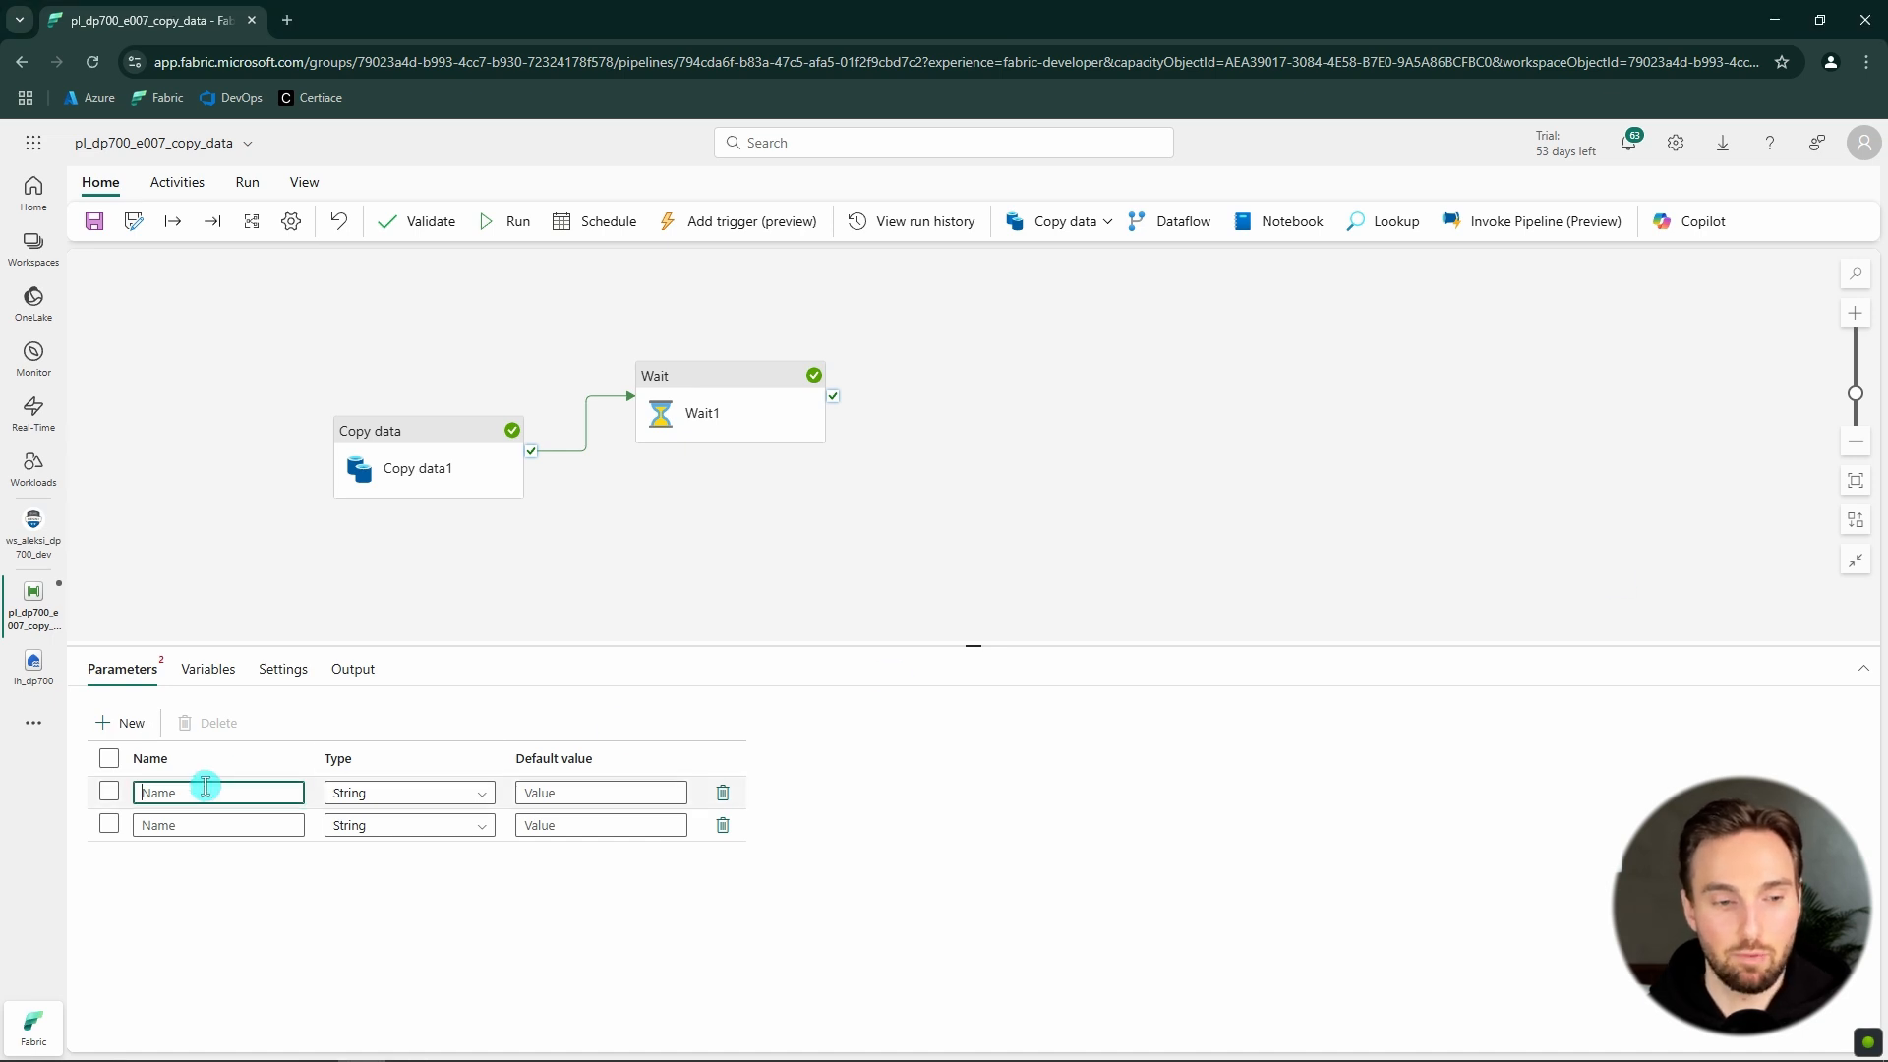
text(file_name)
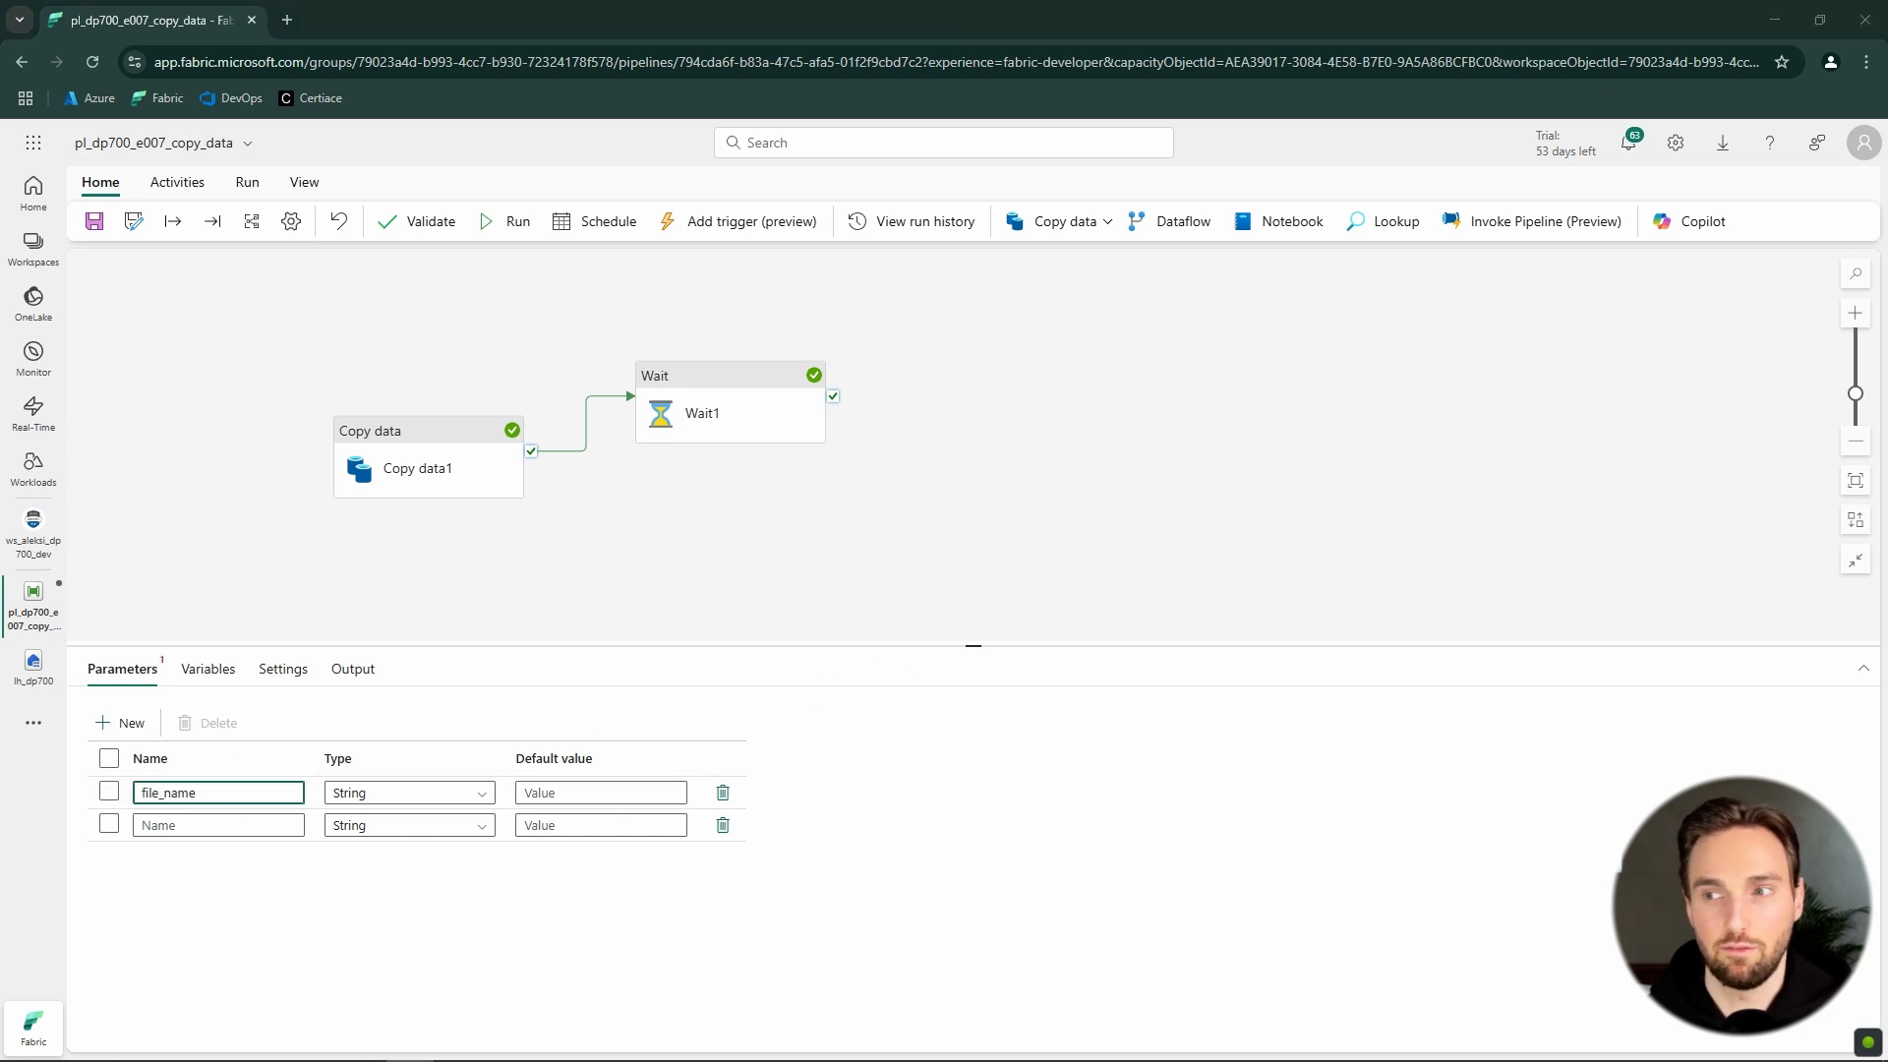
click(239, 825)
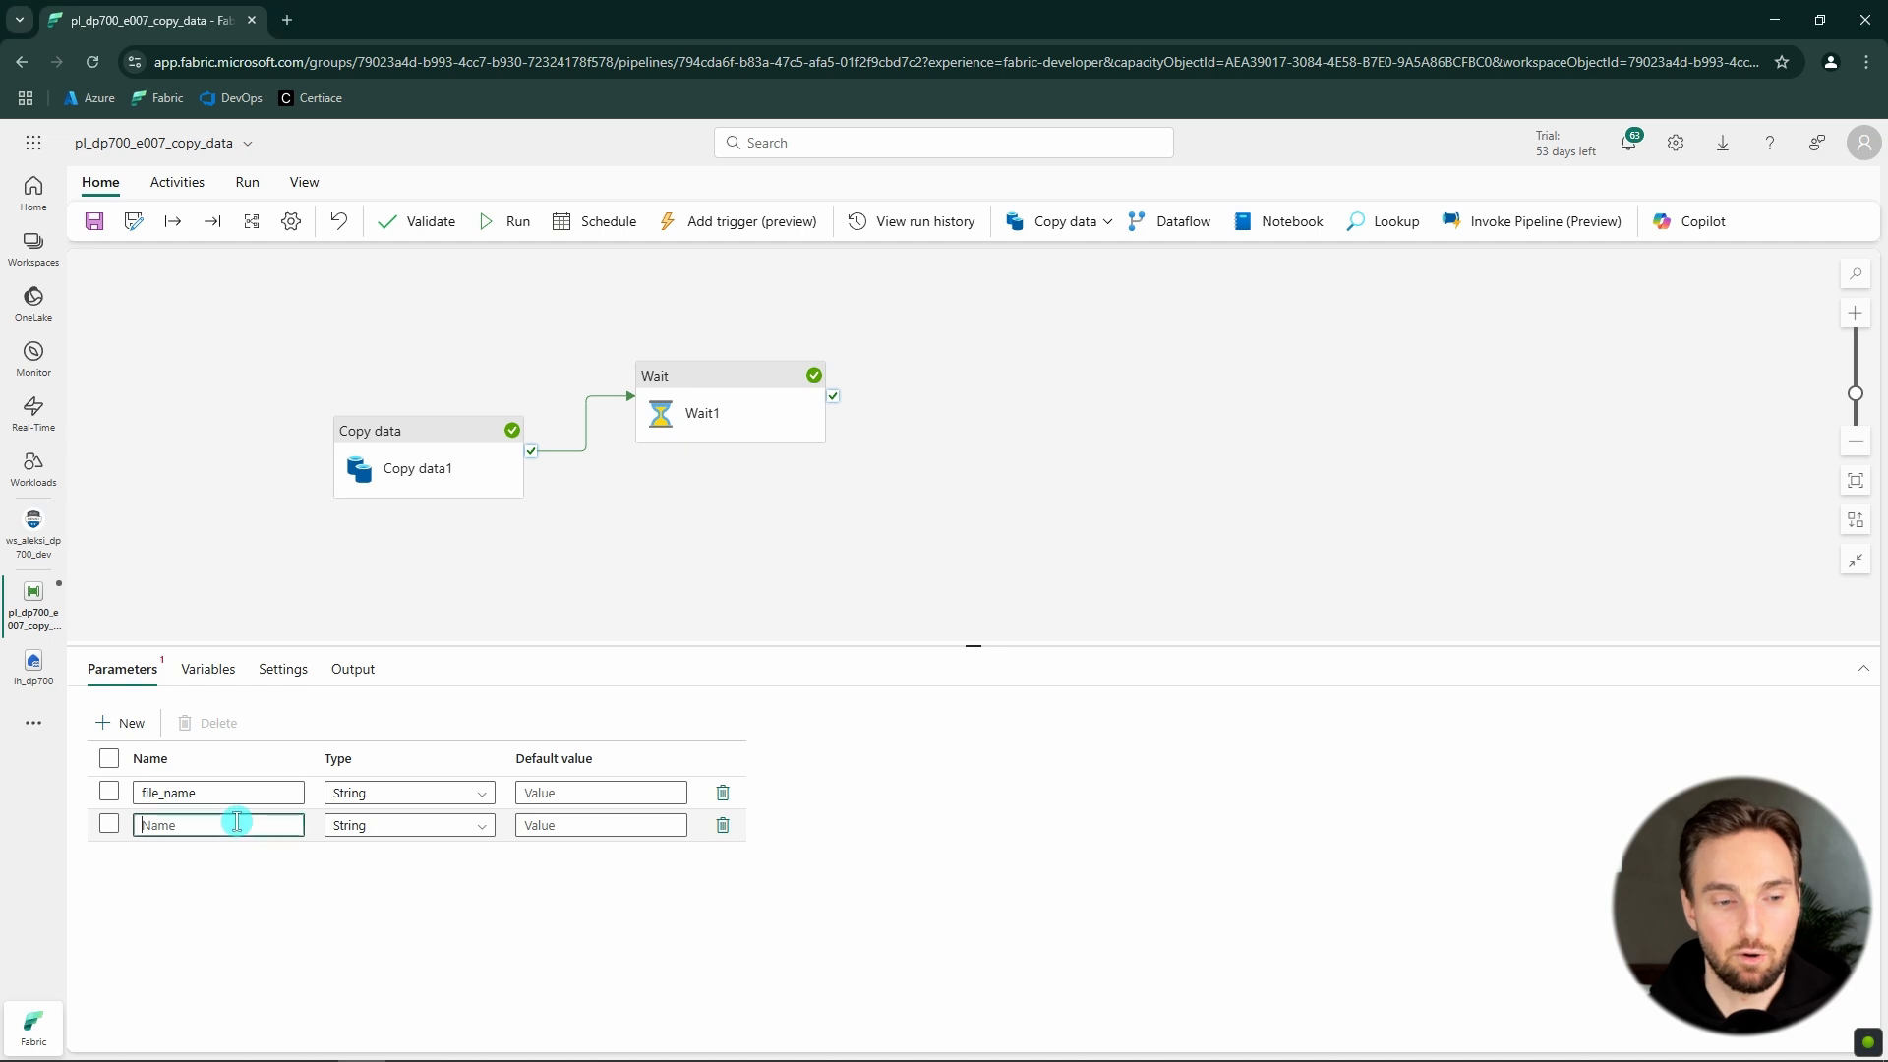
text(table_name)
- Set the default value of the file_name parameter to movies.csv, leaving the table_name default empty
click(592, 792)
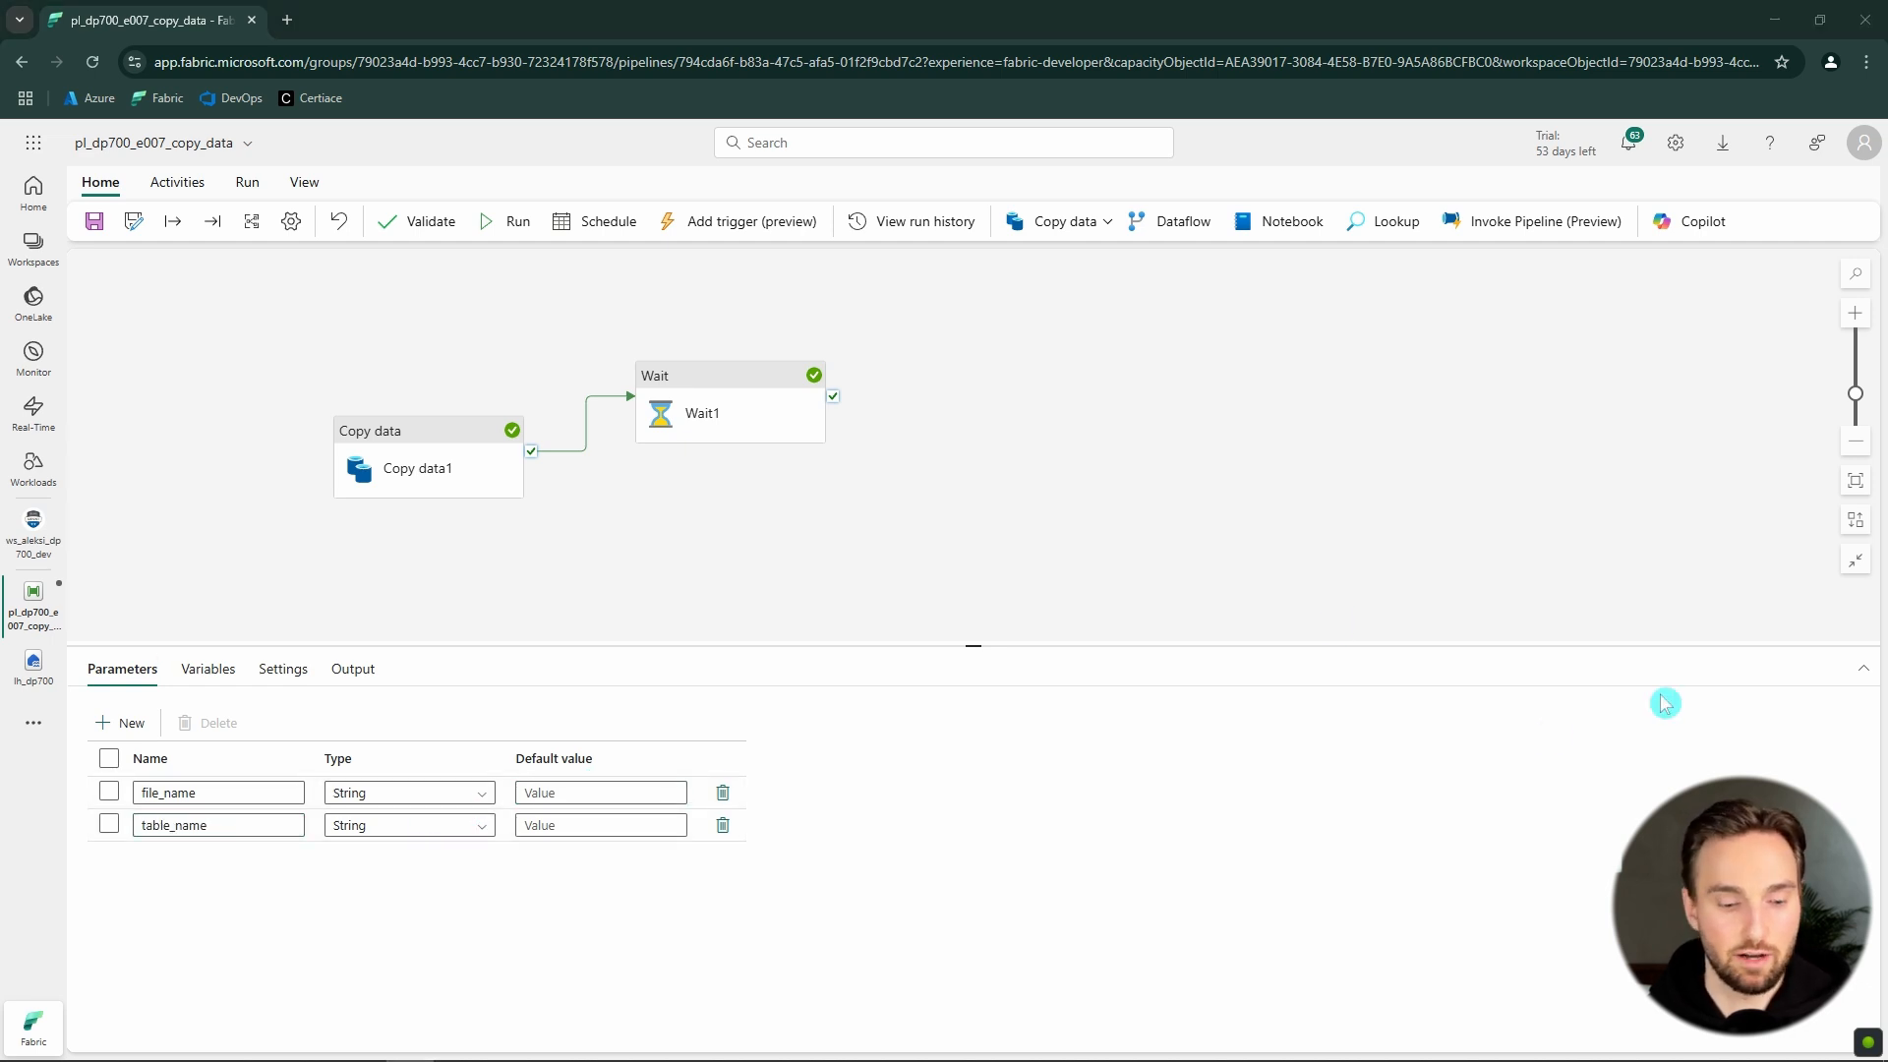
click(607, 796)
text(movies.csv)
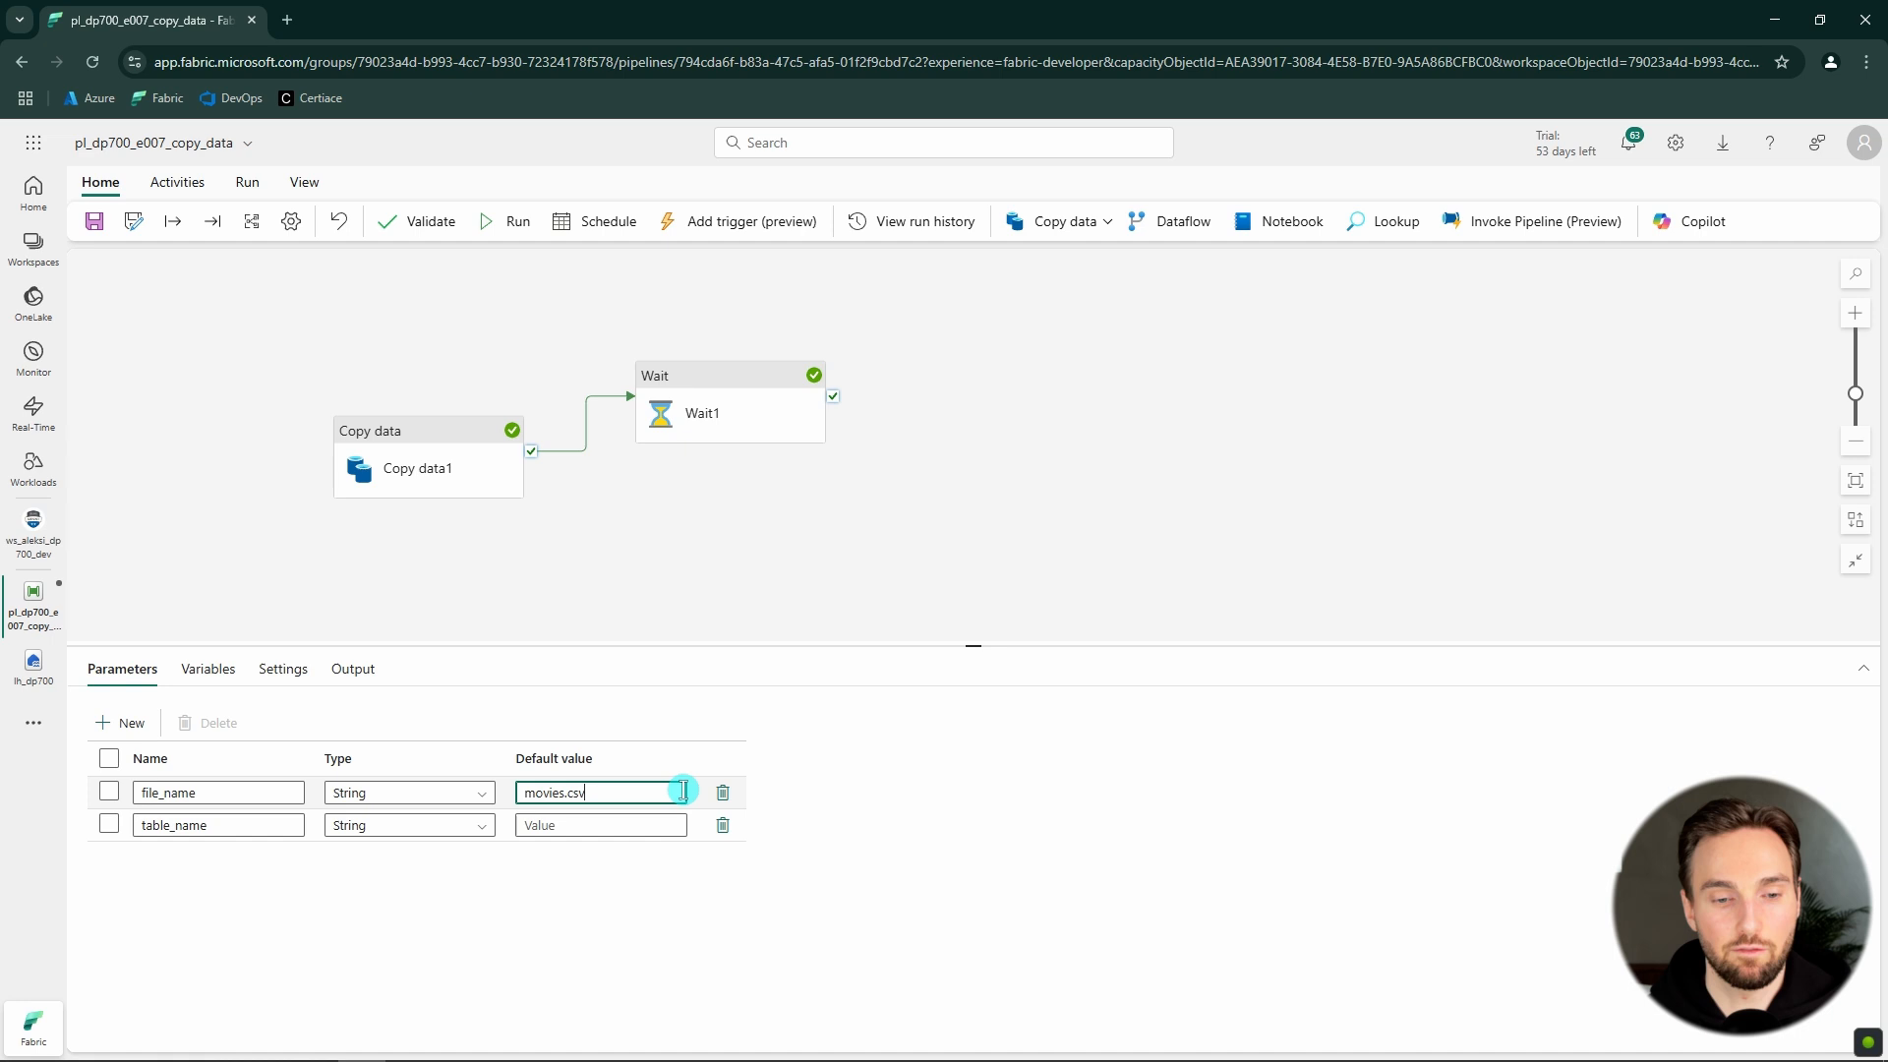
click(582, 827)
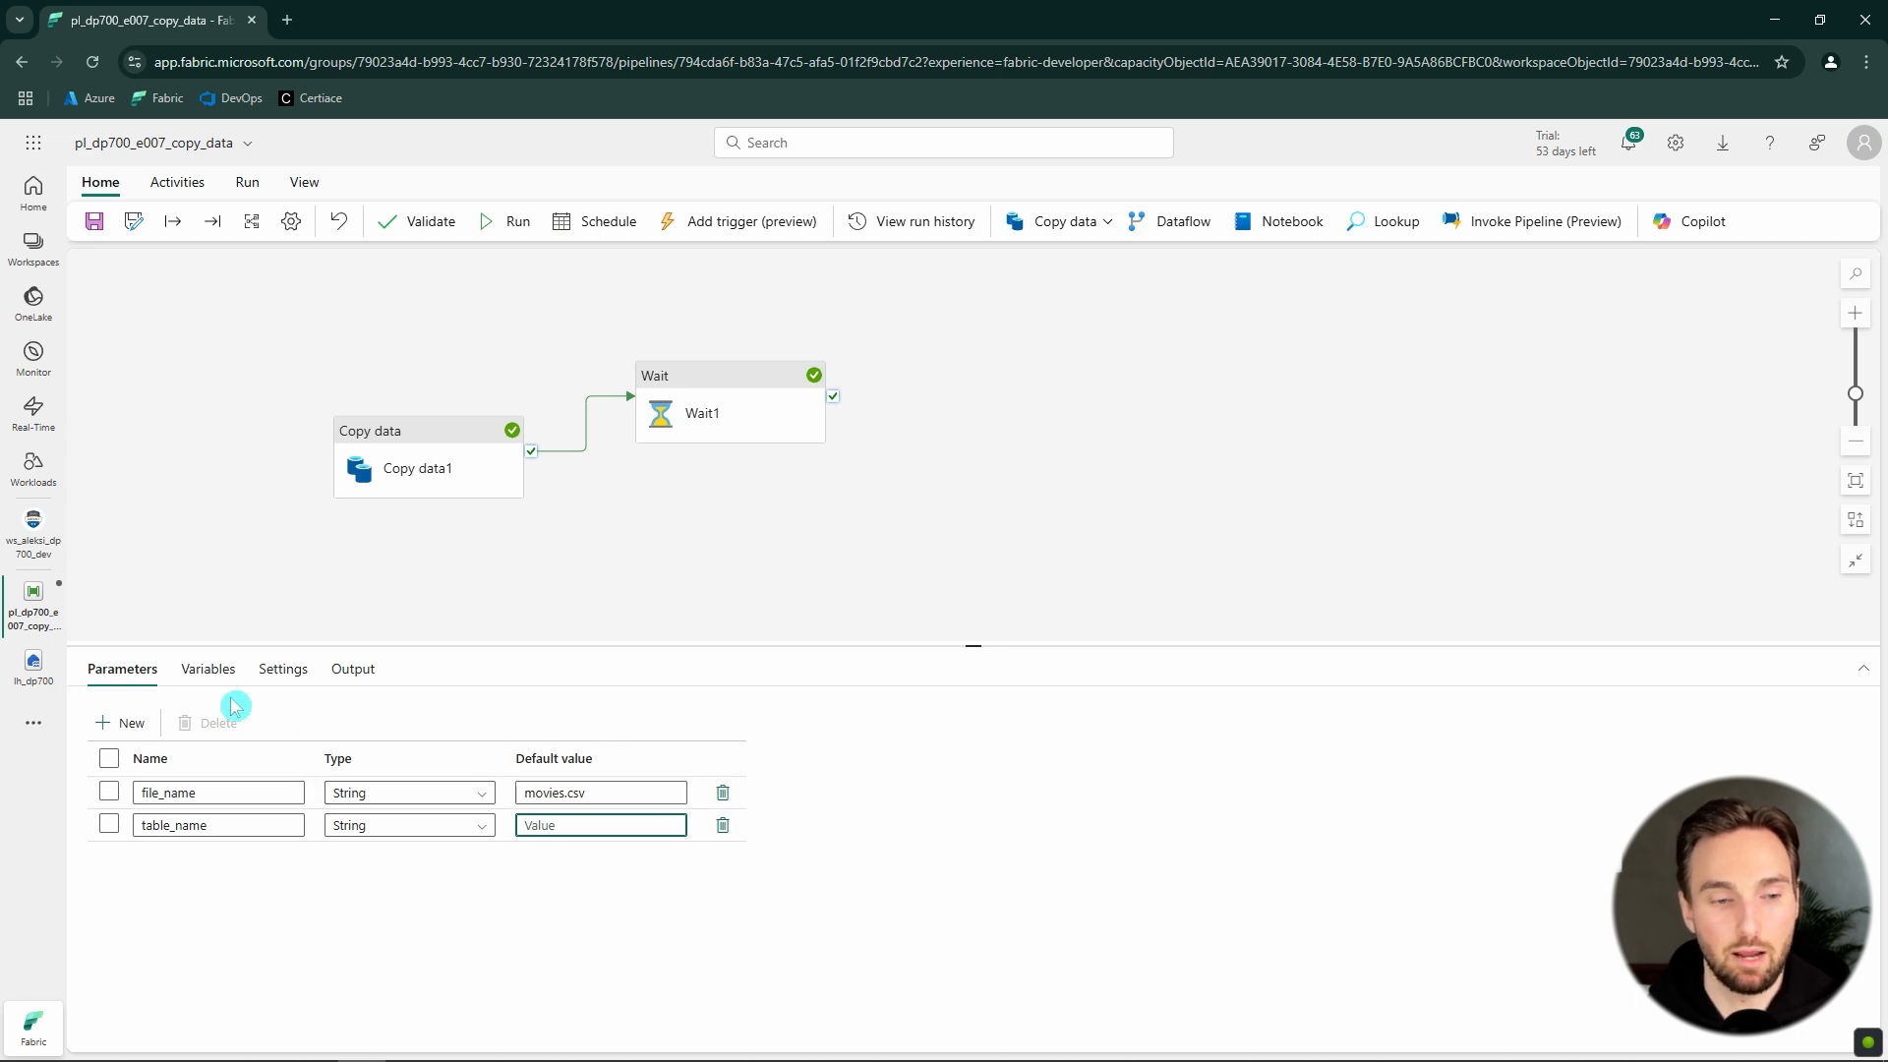
- Add a string pipeline variable named abc with the default value 123
click(207, 669)
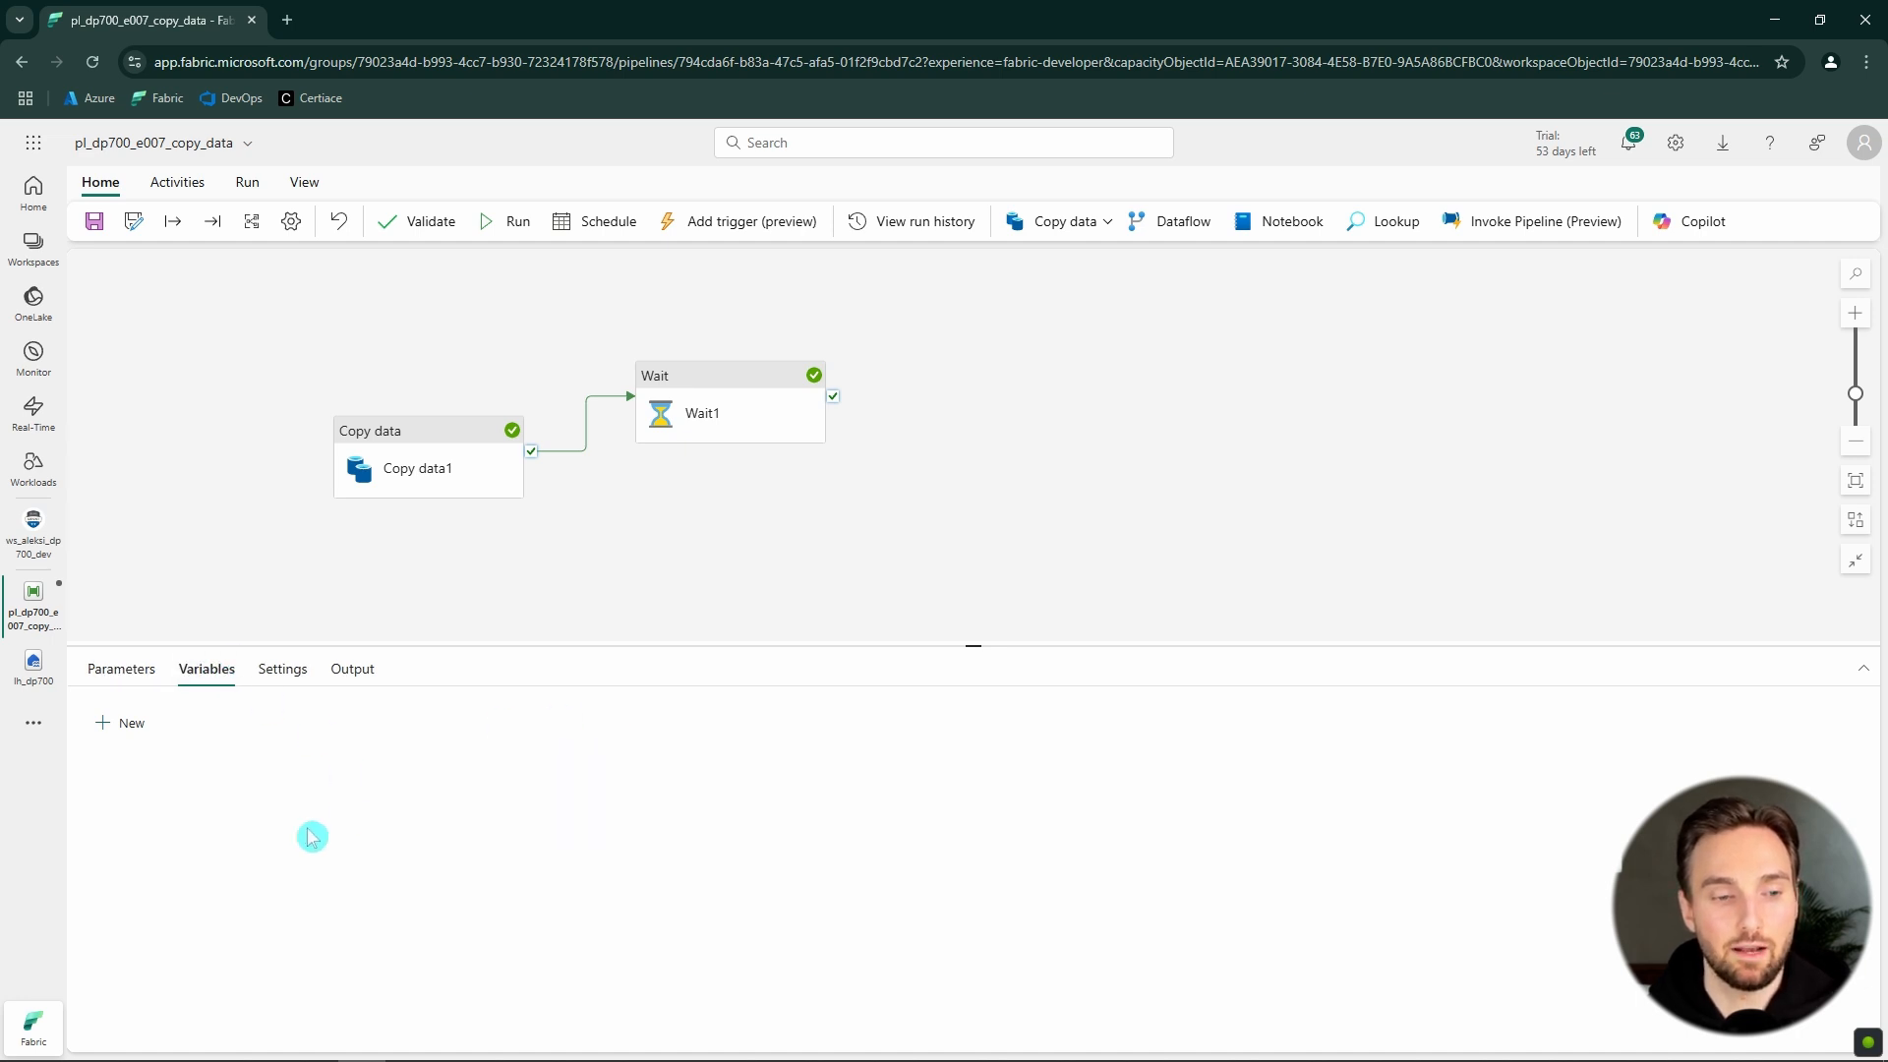
click(124, 728)
click(225, 794)
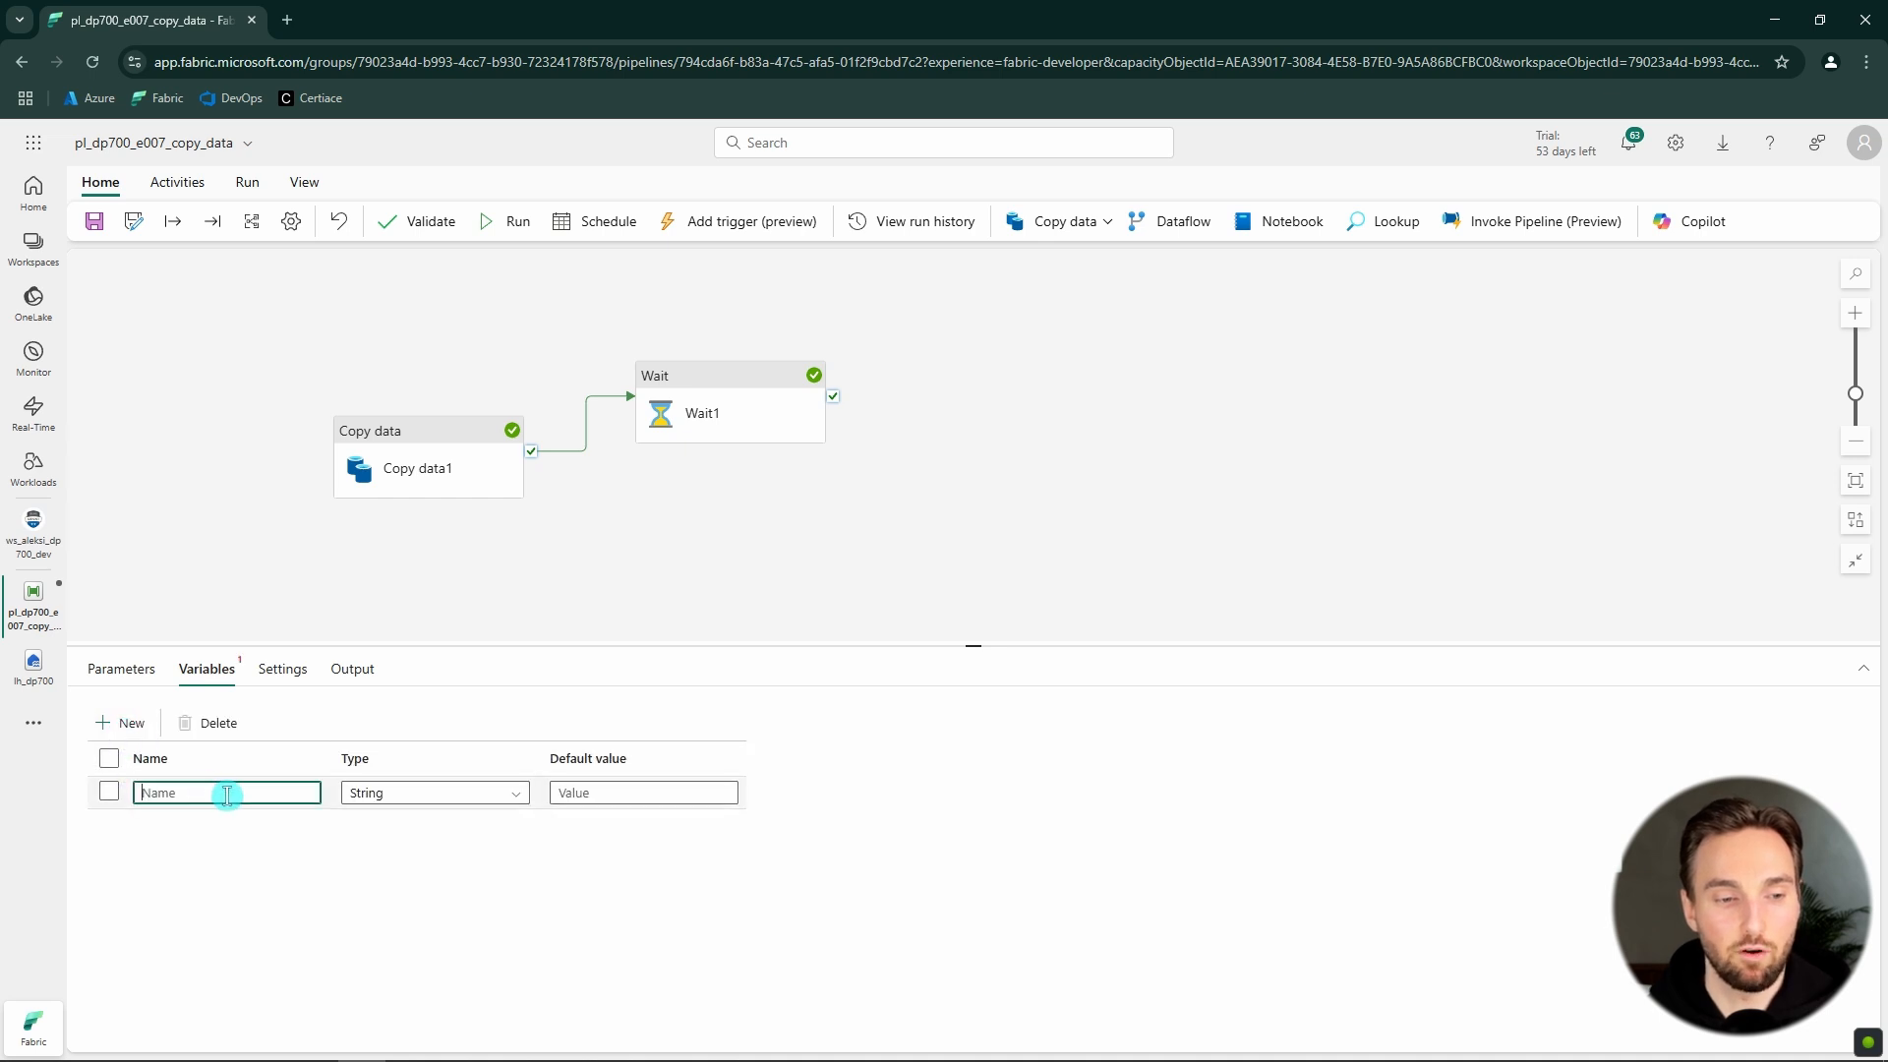
text(abv)
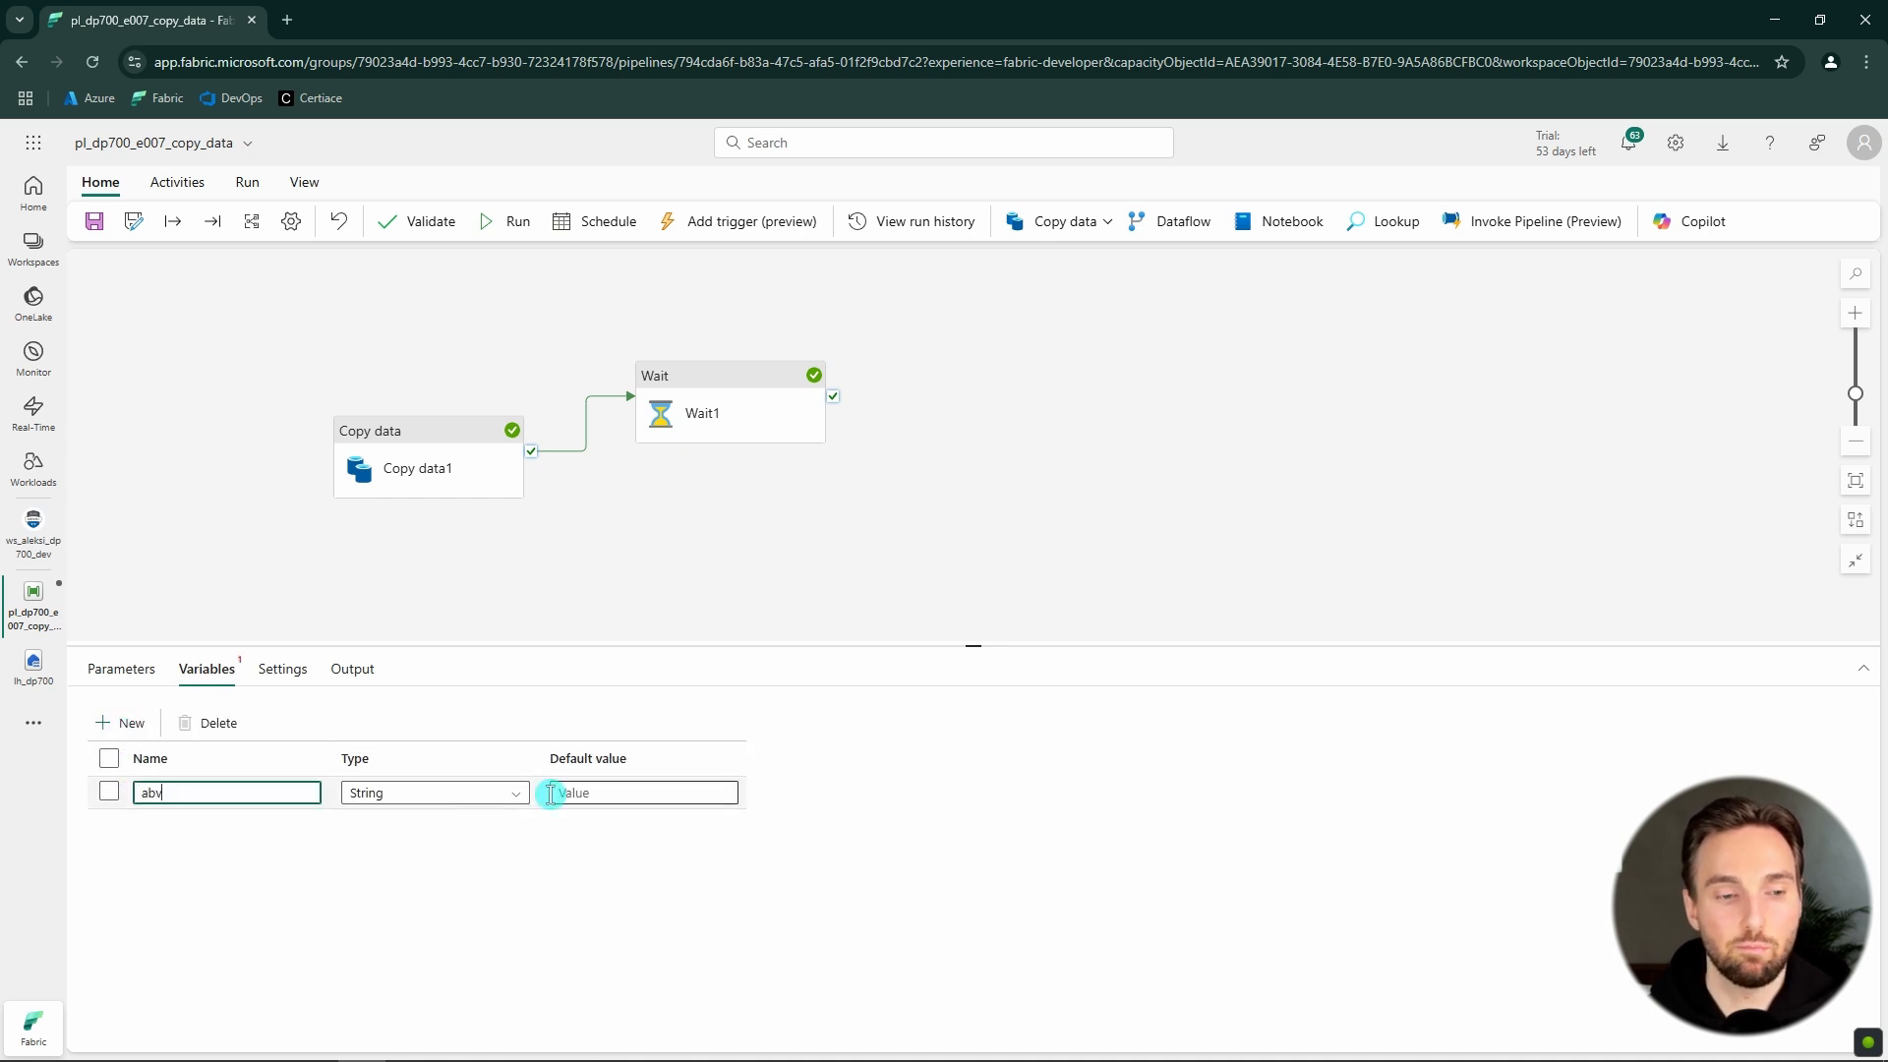
click(611, 792)
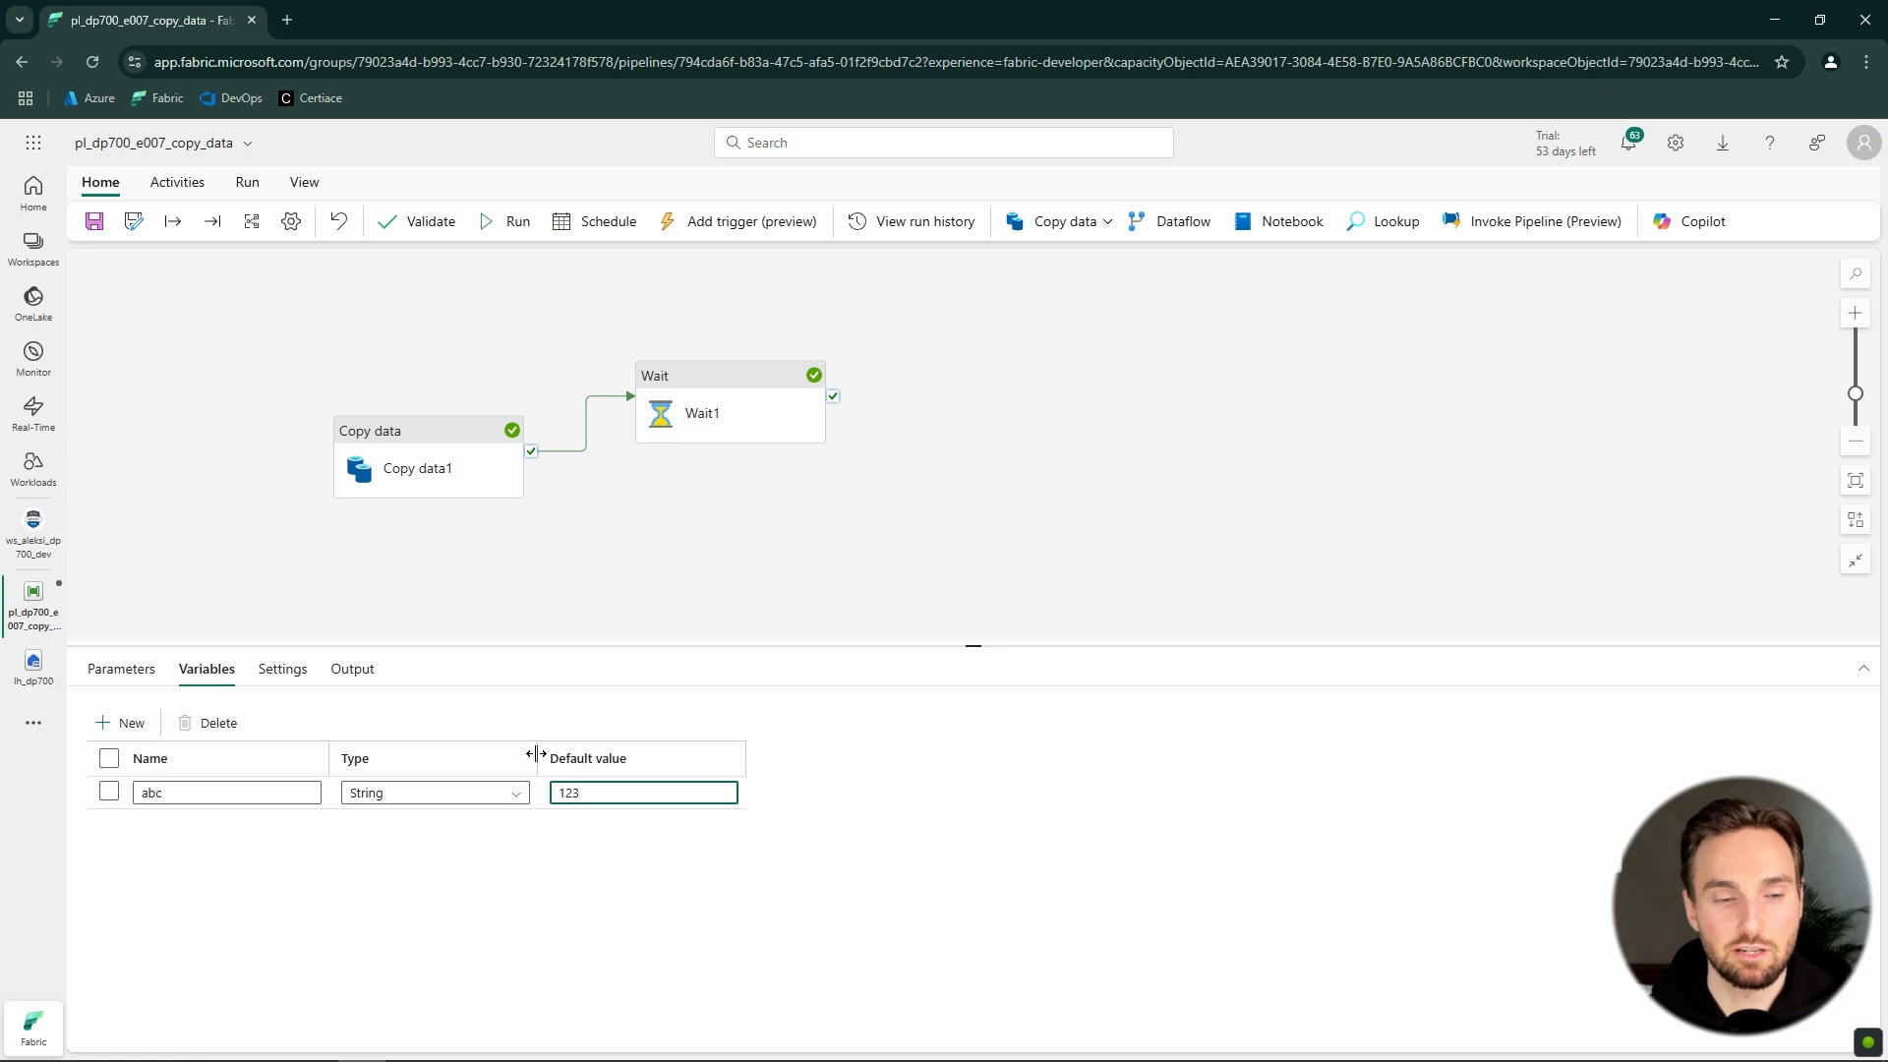
- Save the pipeline and start a run to review the parameter values it asks for, cancelling before it executes
click(134, 669)
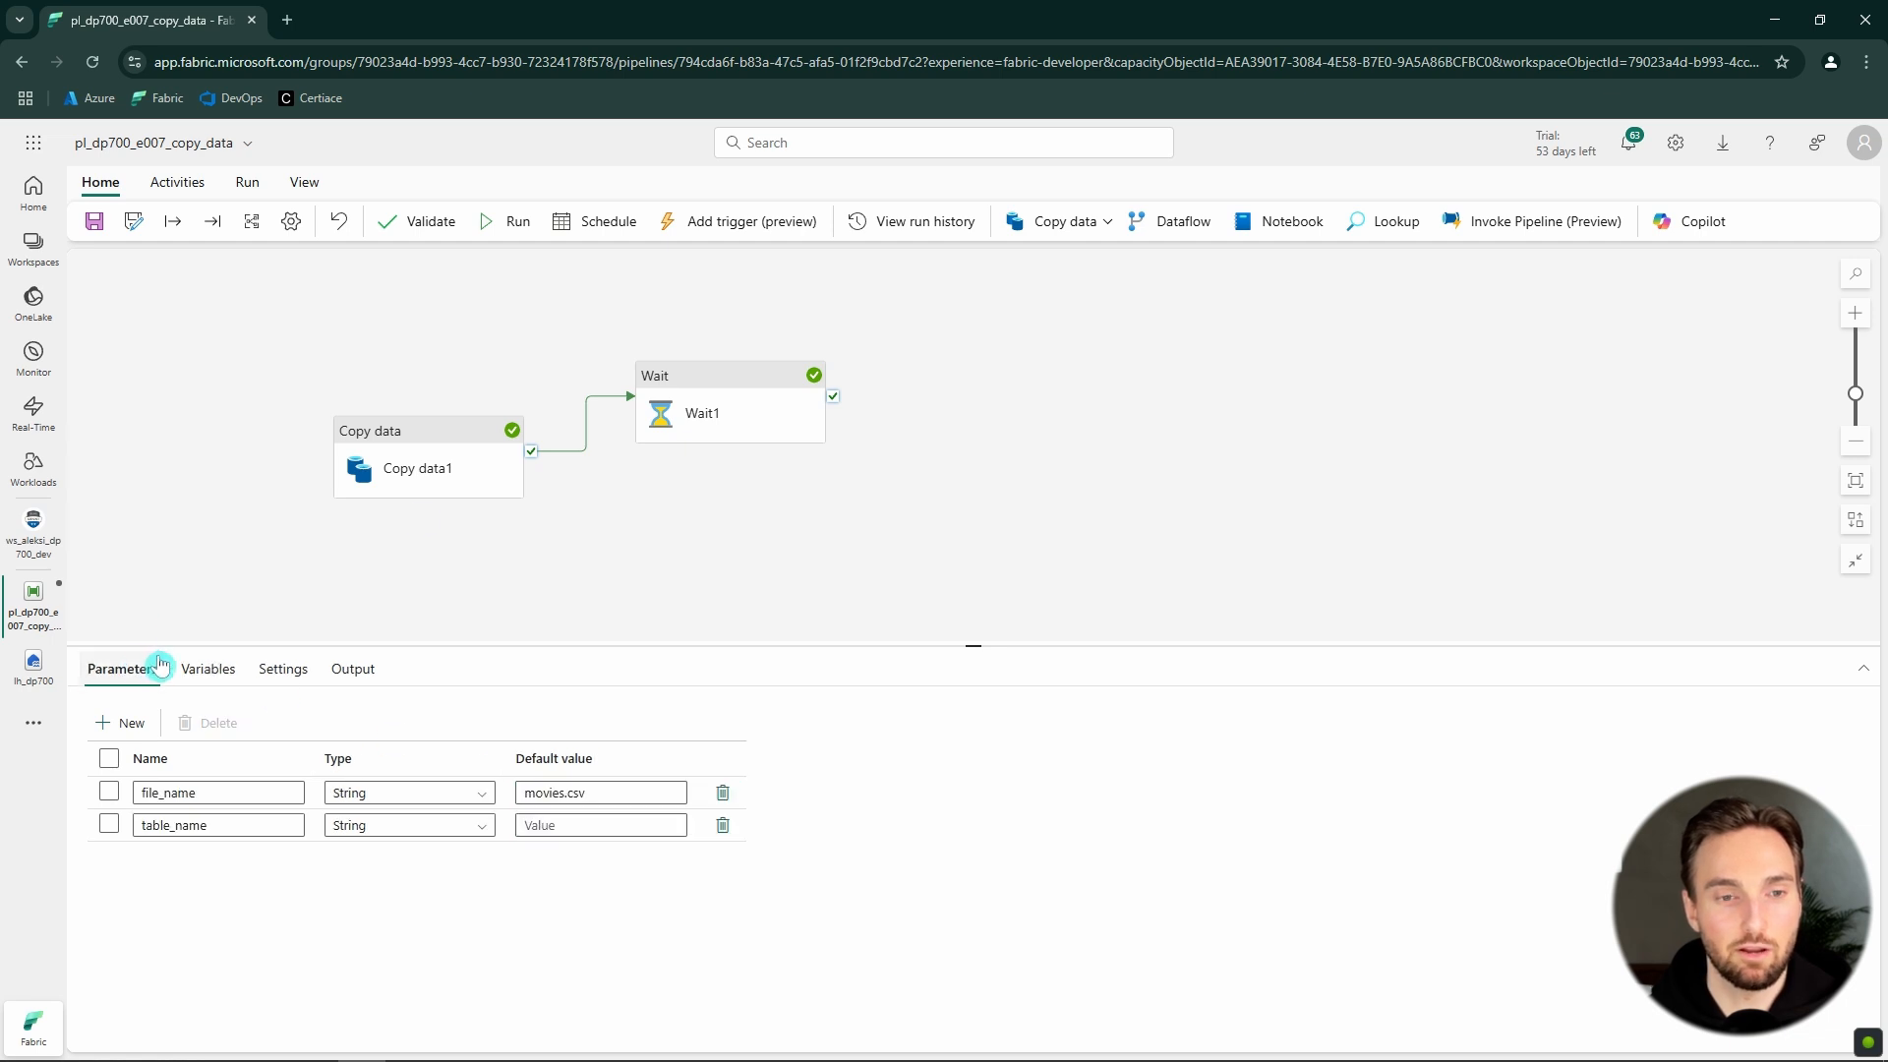
click(515, 225)
click(933, 662)
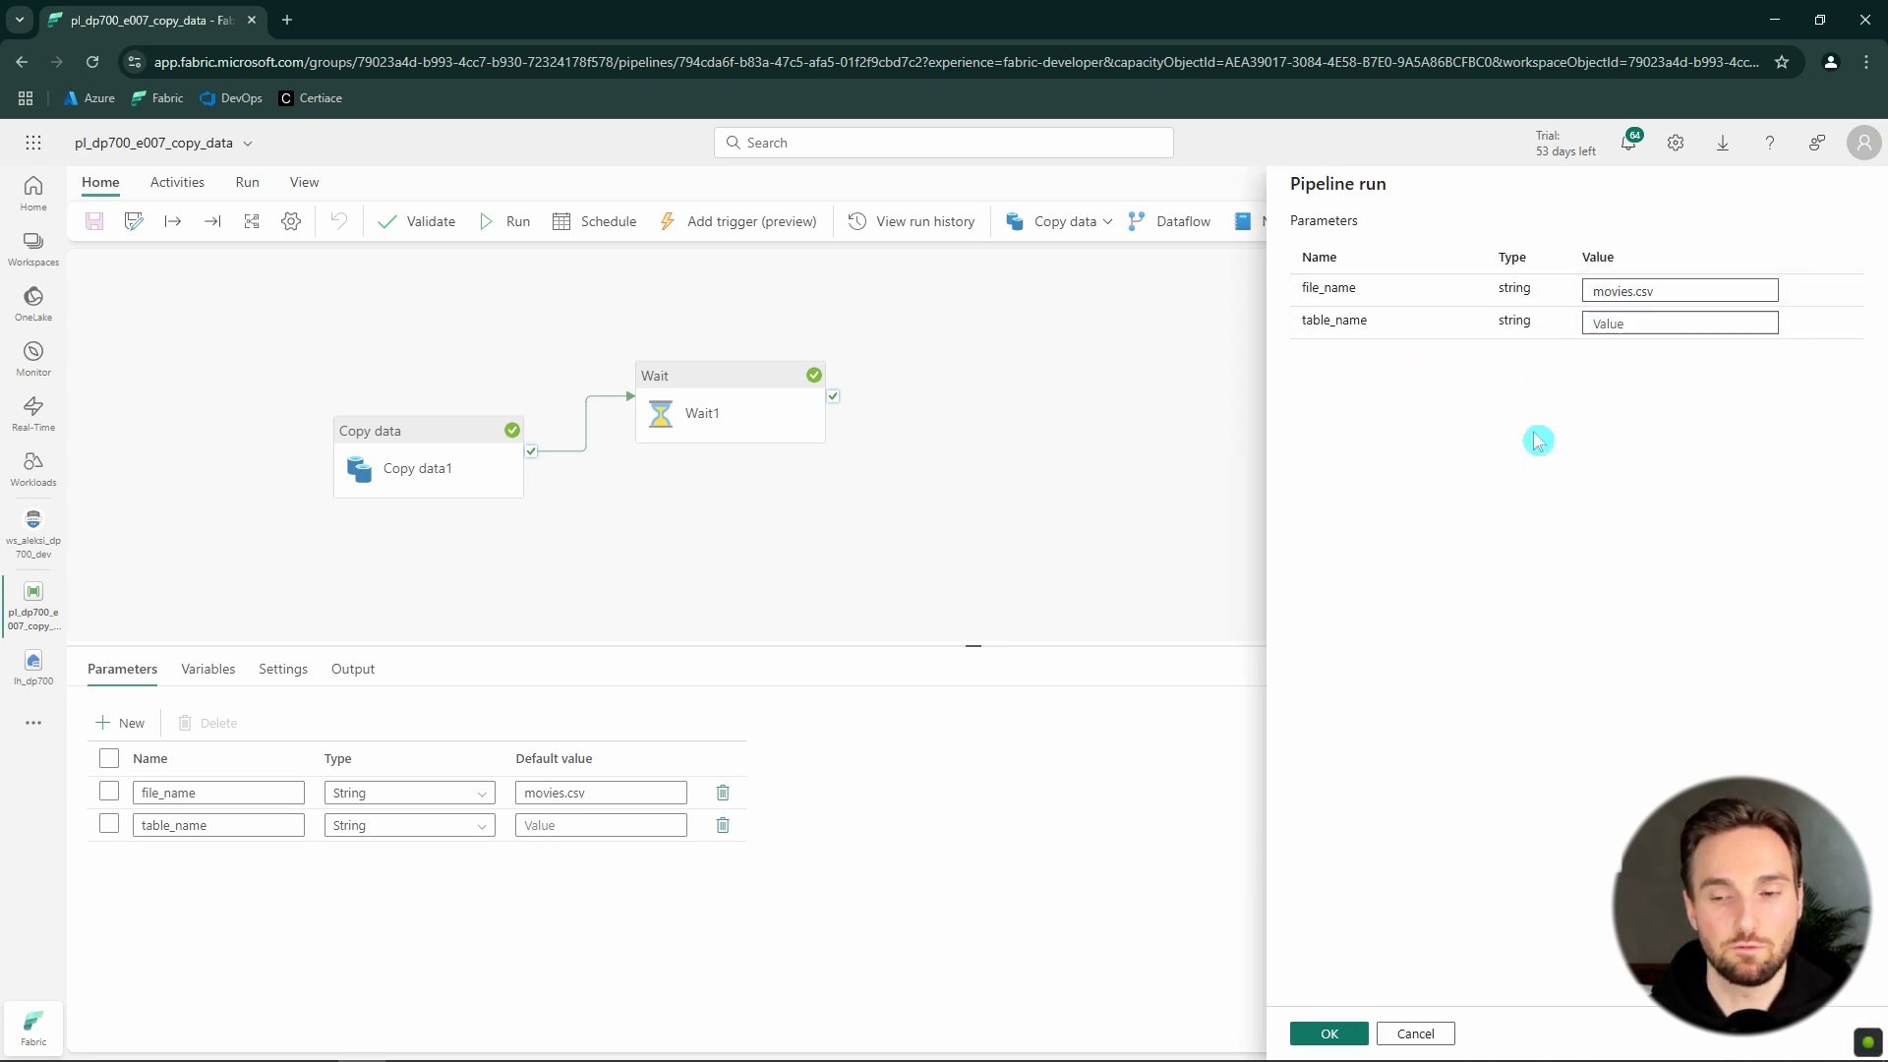
click(1415, 1032)
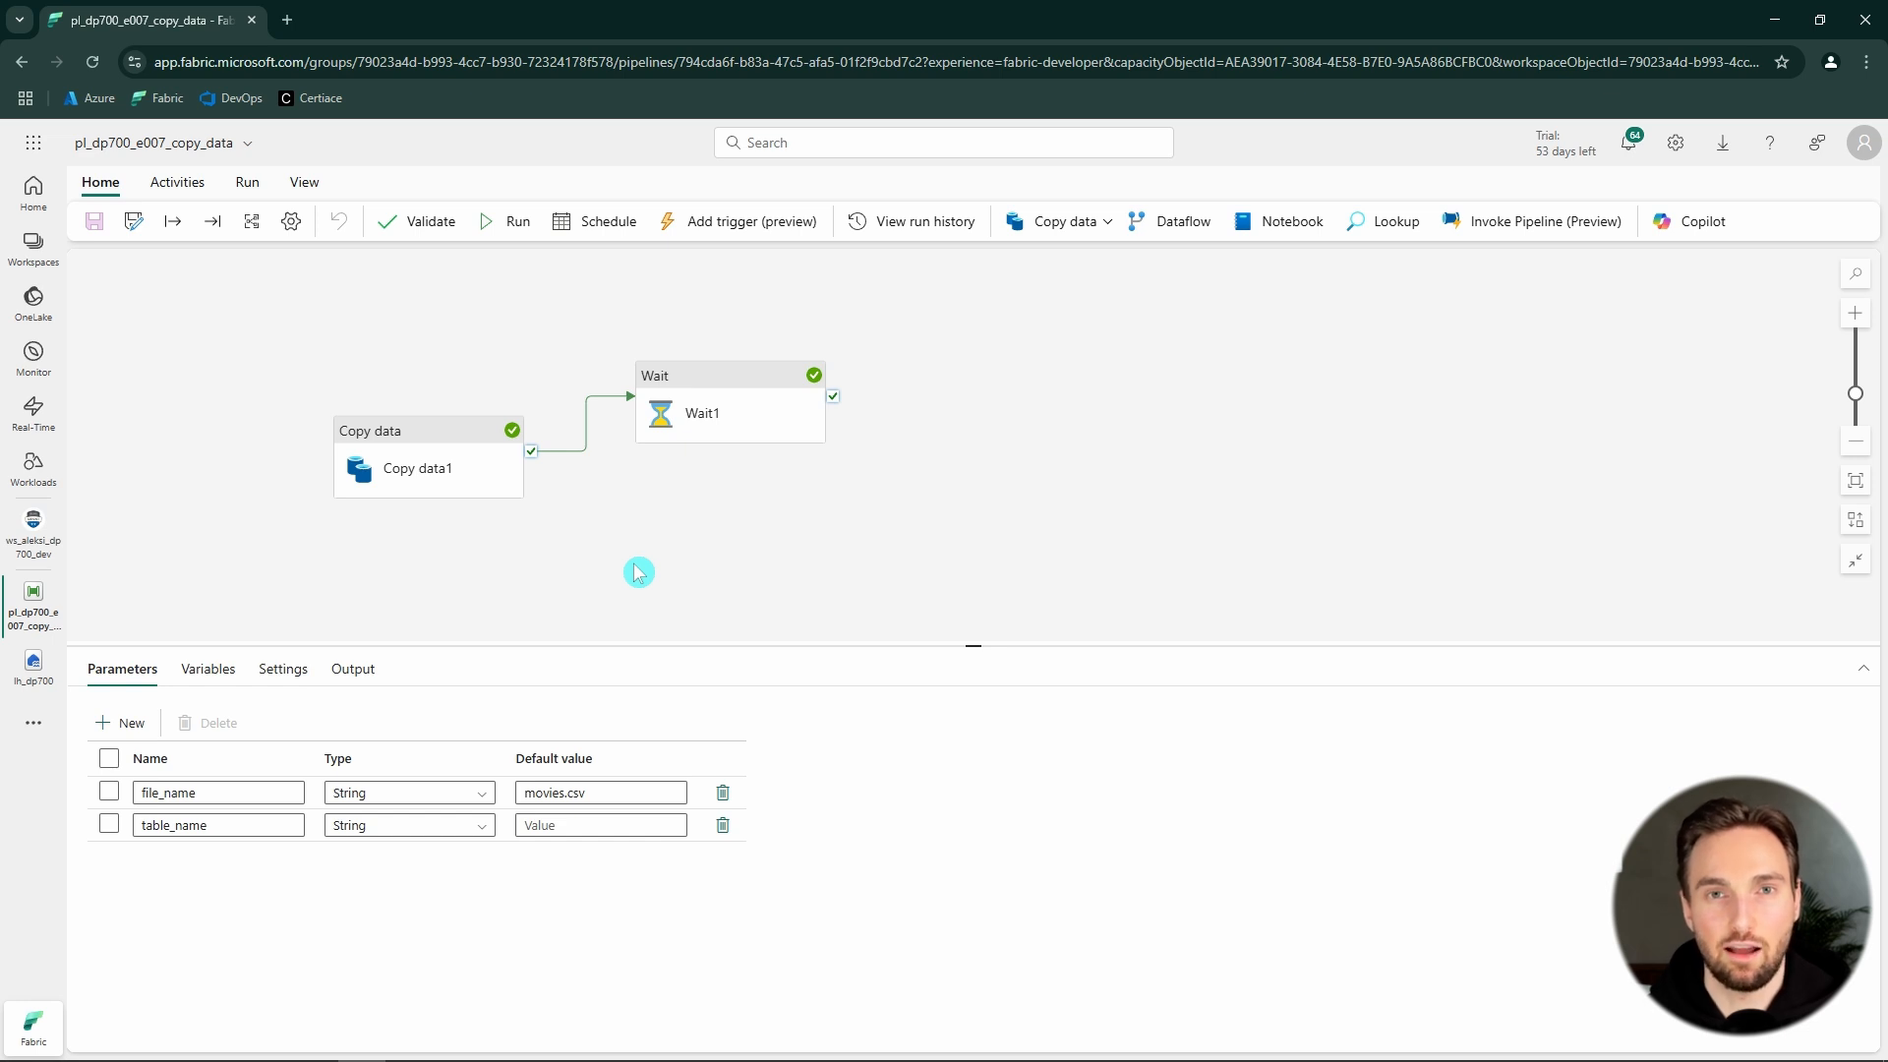
drag(438, 439, 438, 409)
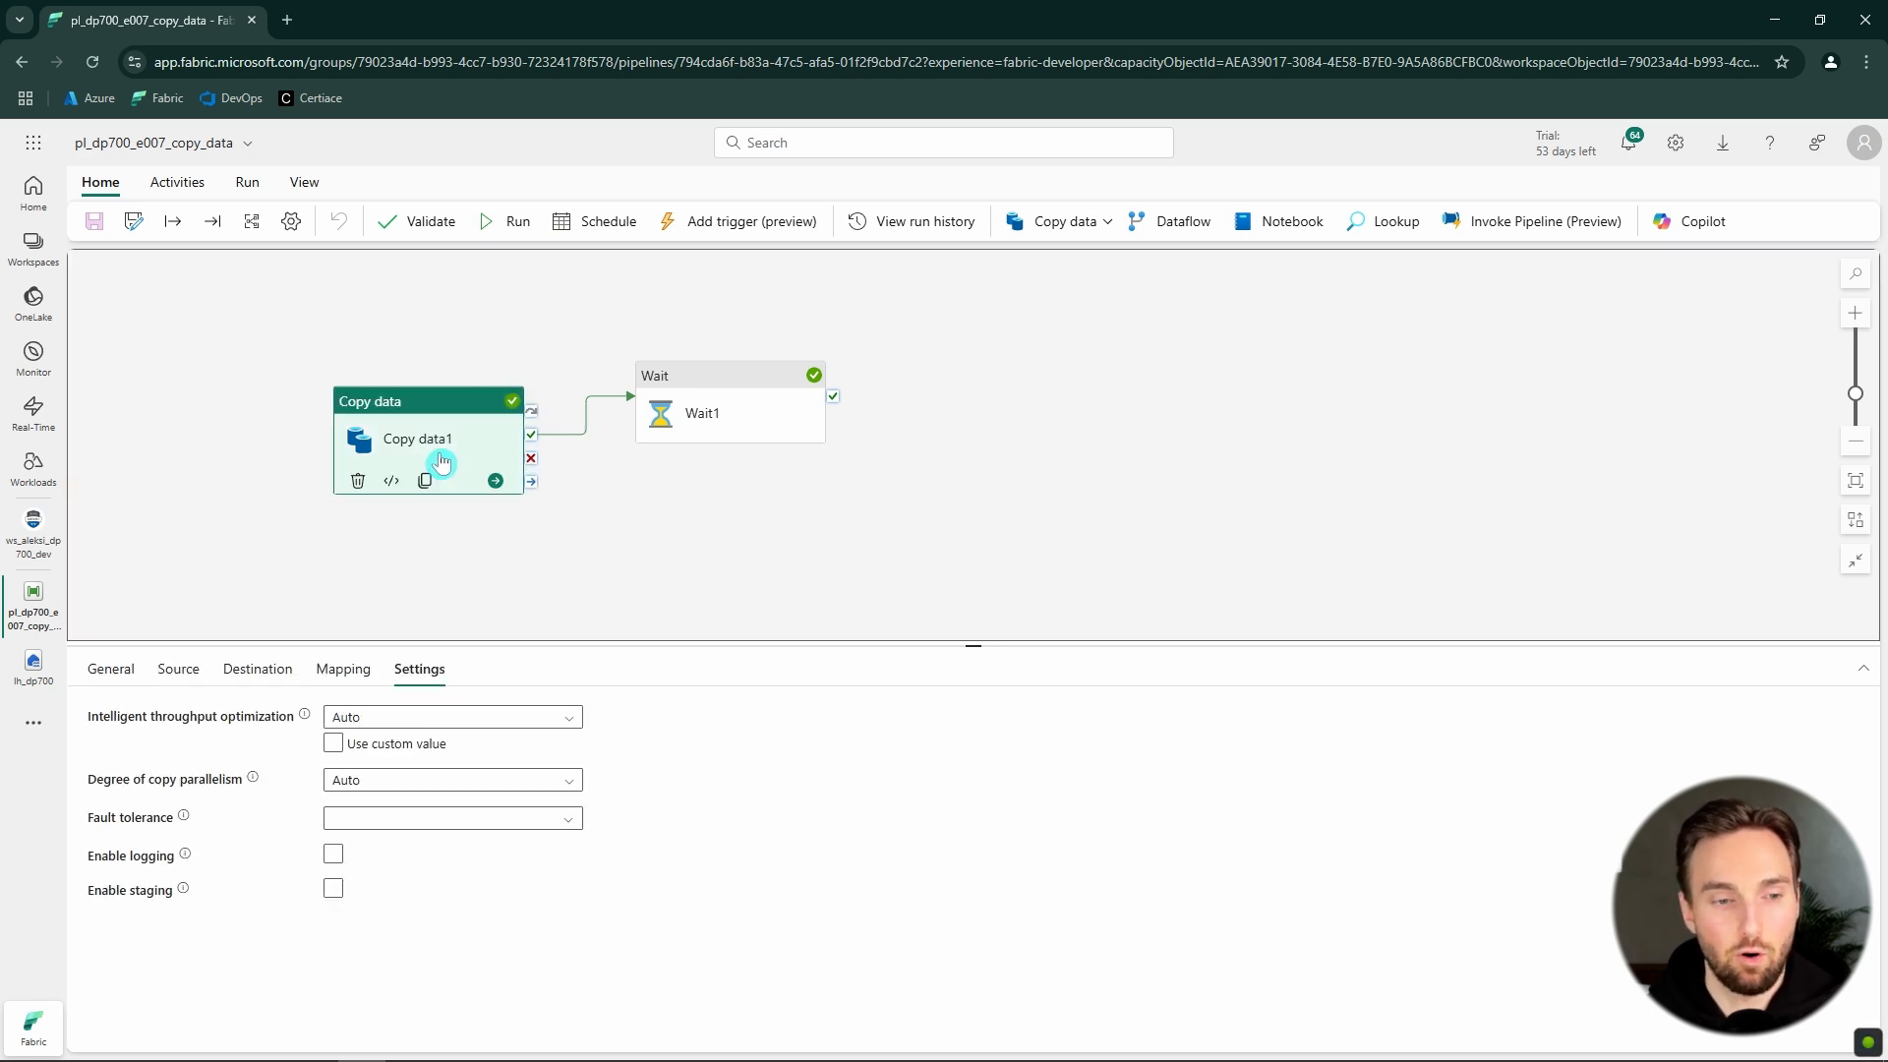
click(178, 668)
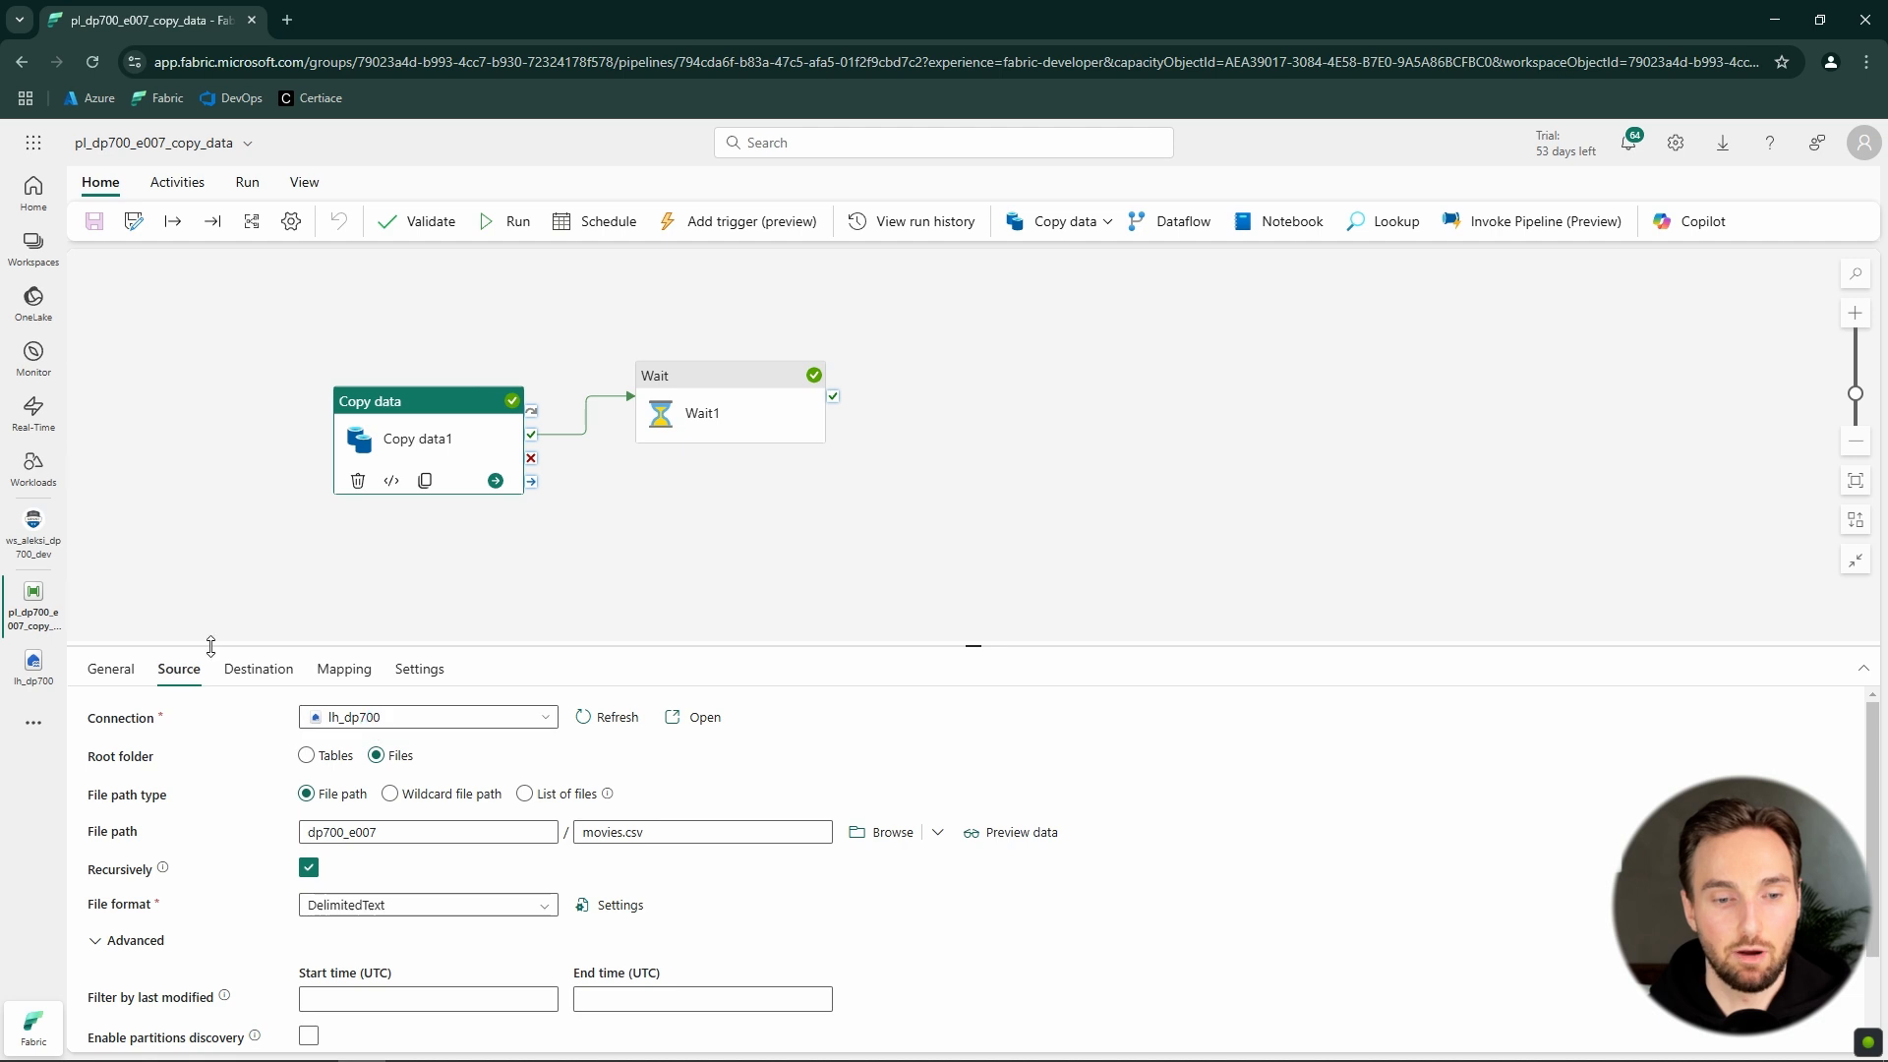
click(708, 834)
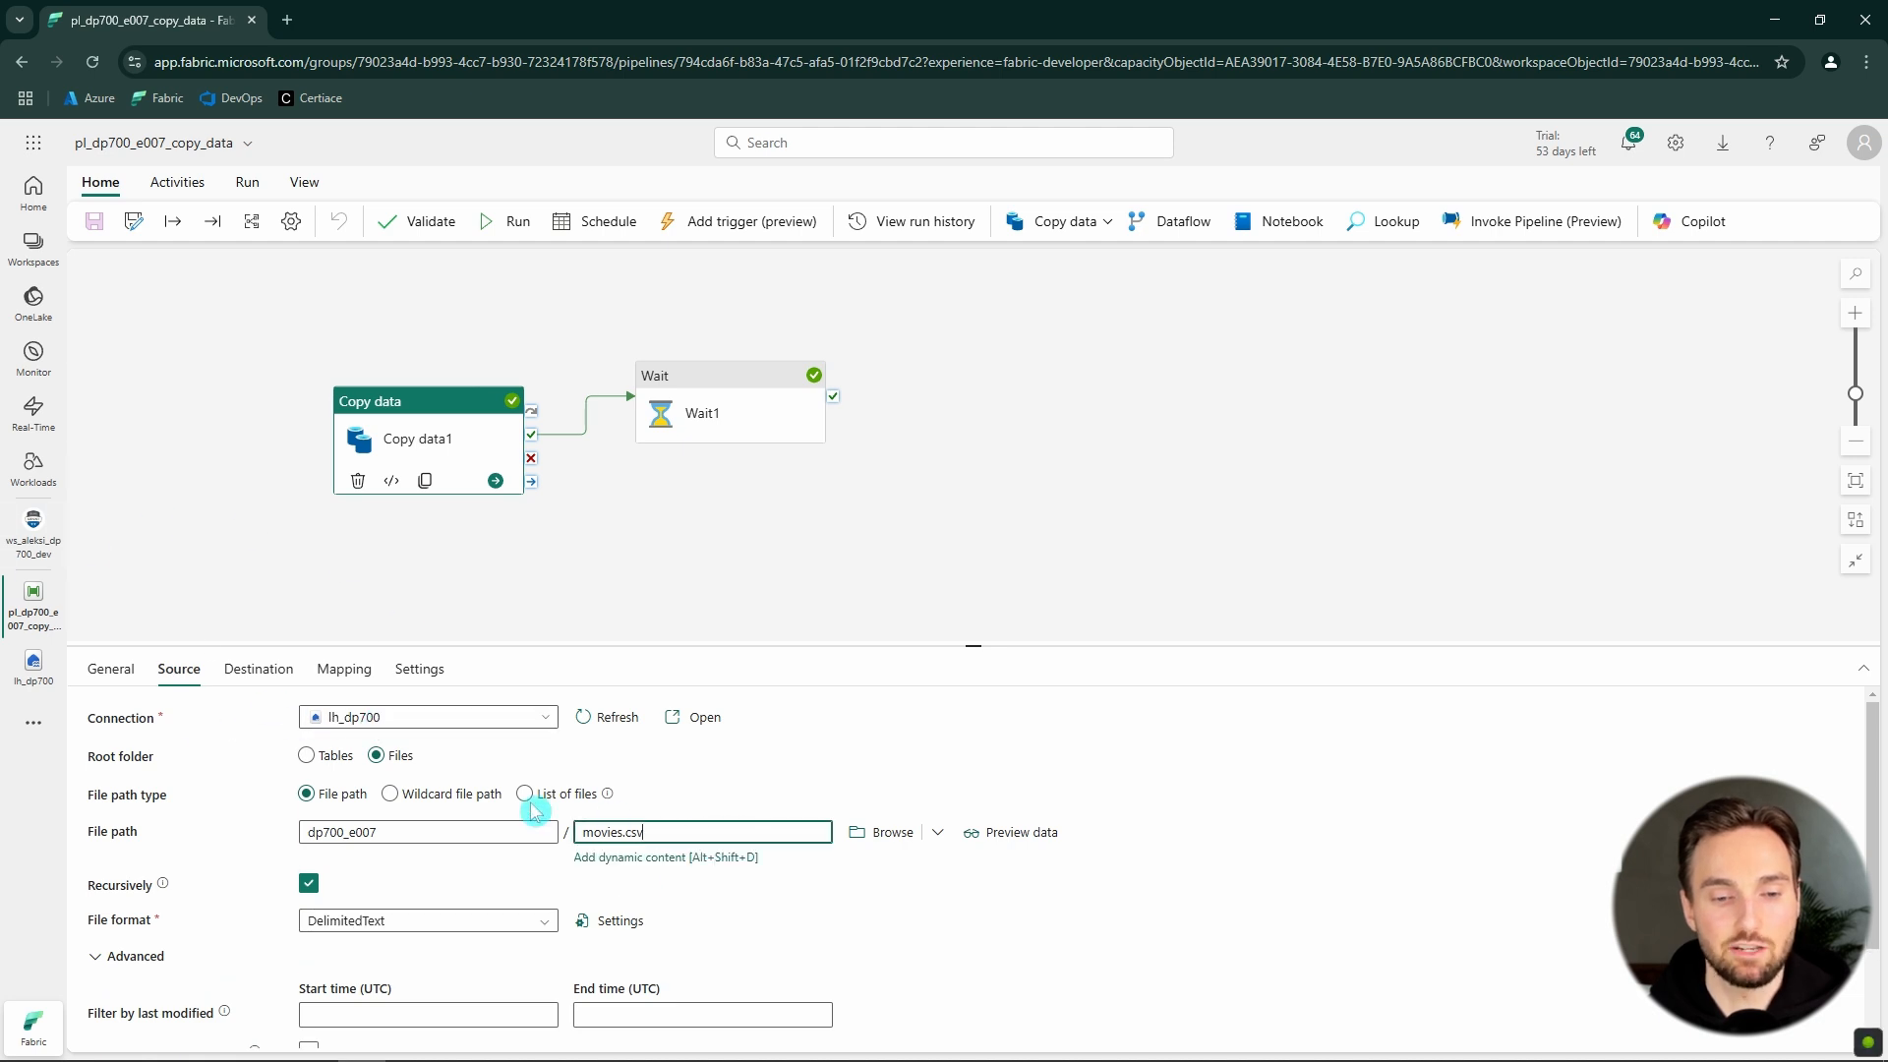
click(423, 833)
click(645, 834)
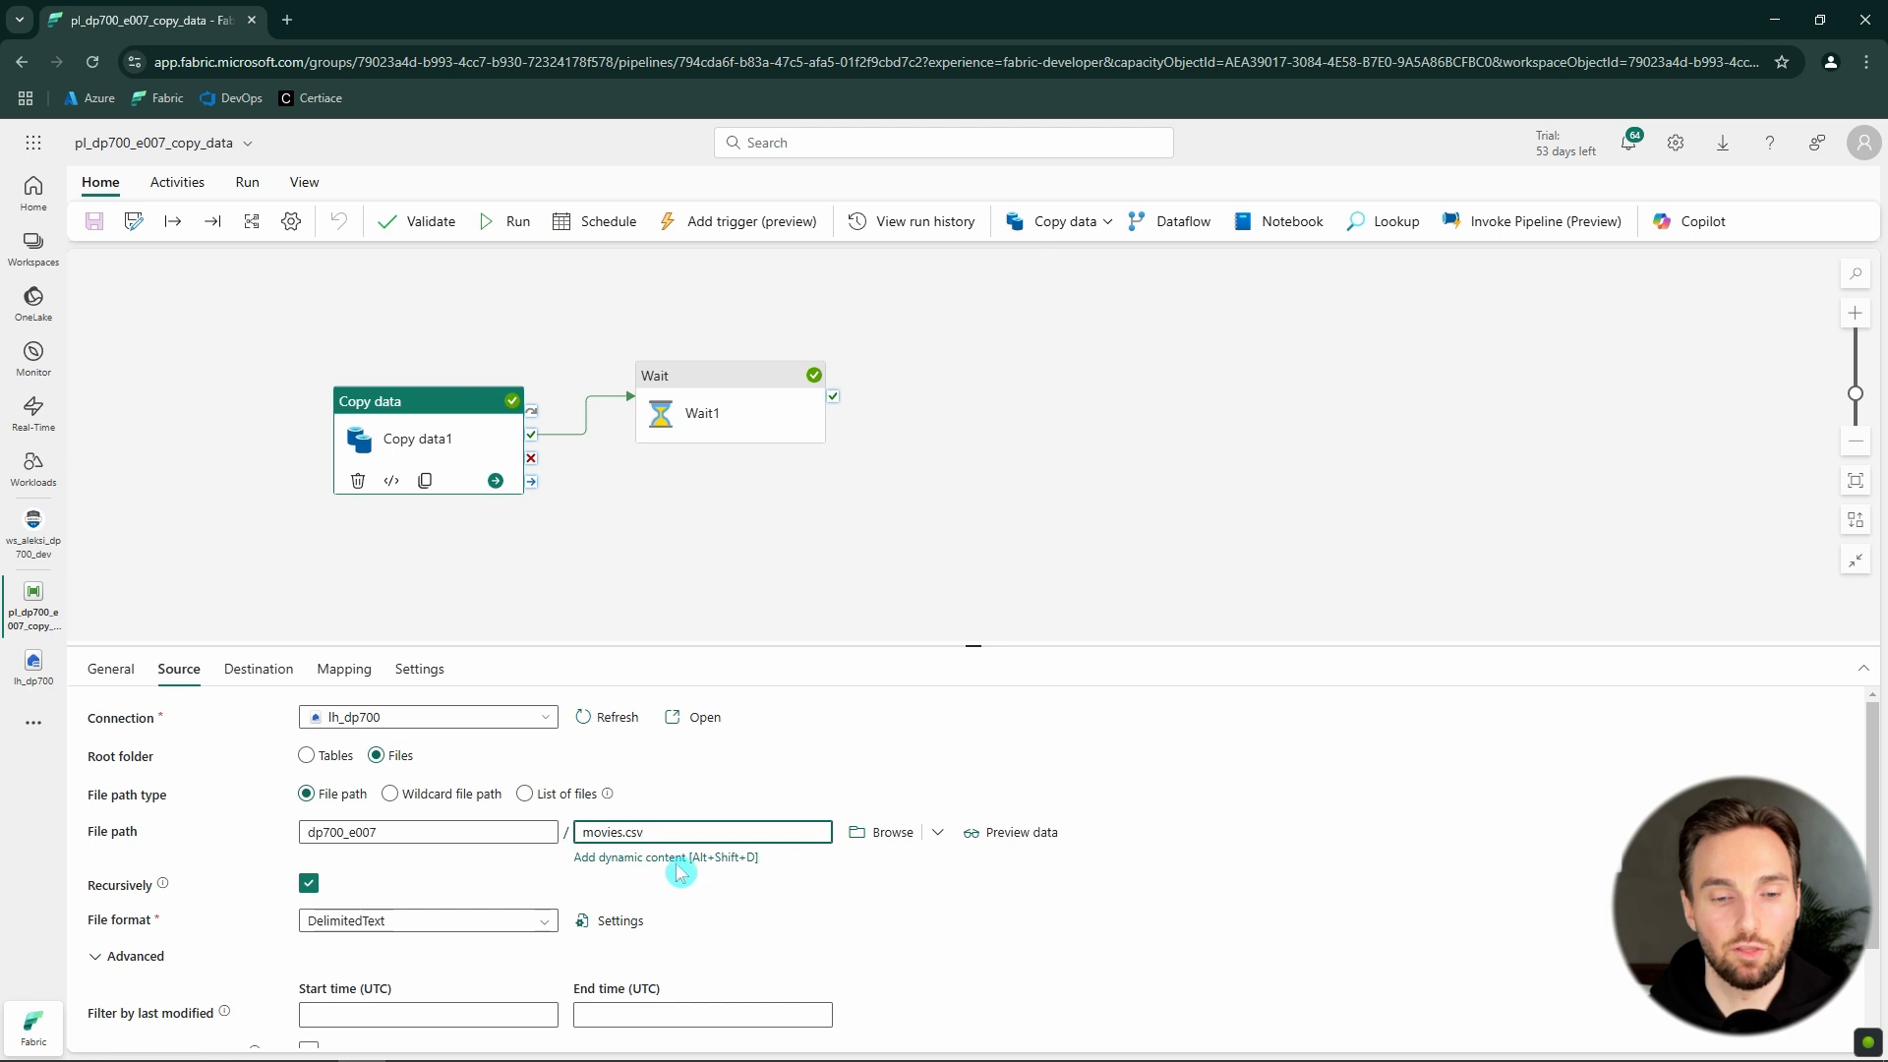
click(658, 859)
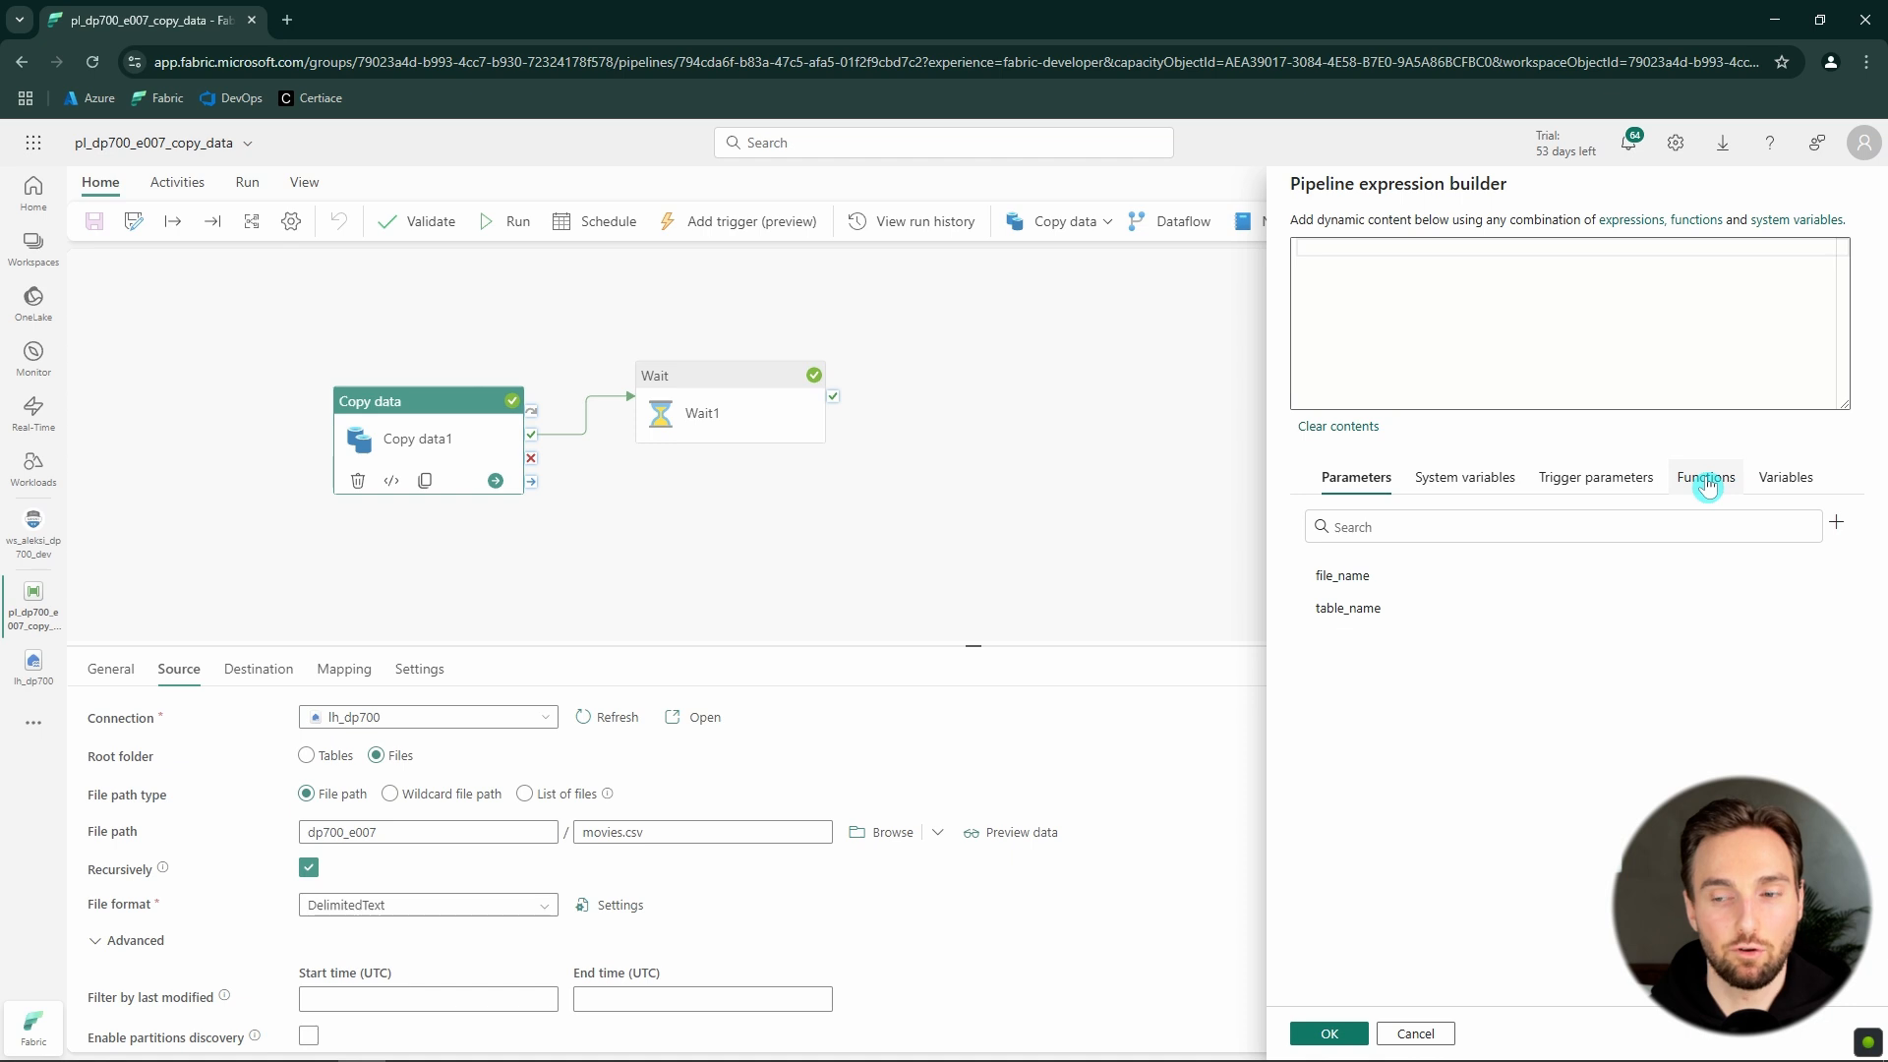
click(1707, 485)
click(1340, 589)
scroll(1484, 634, down, 3)
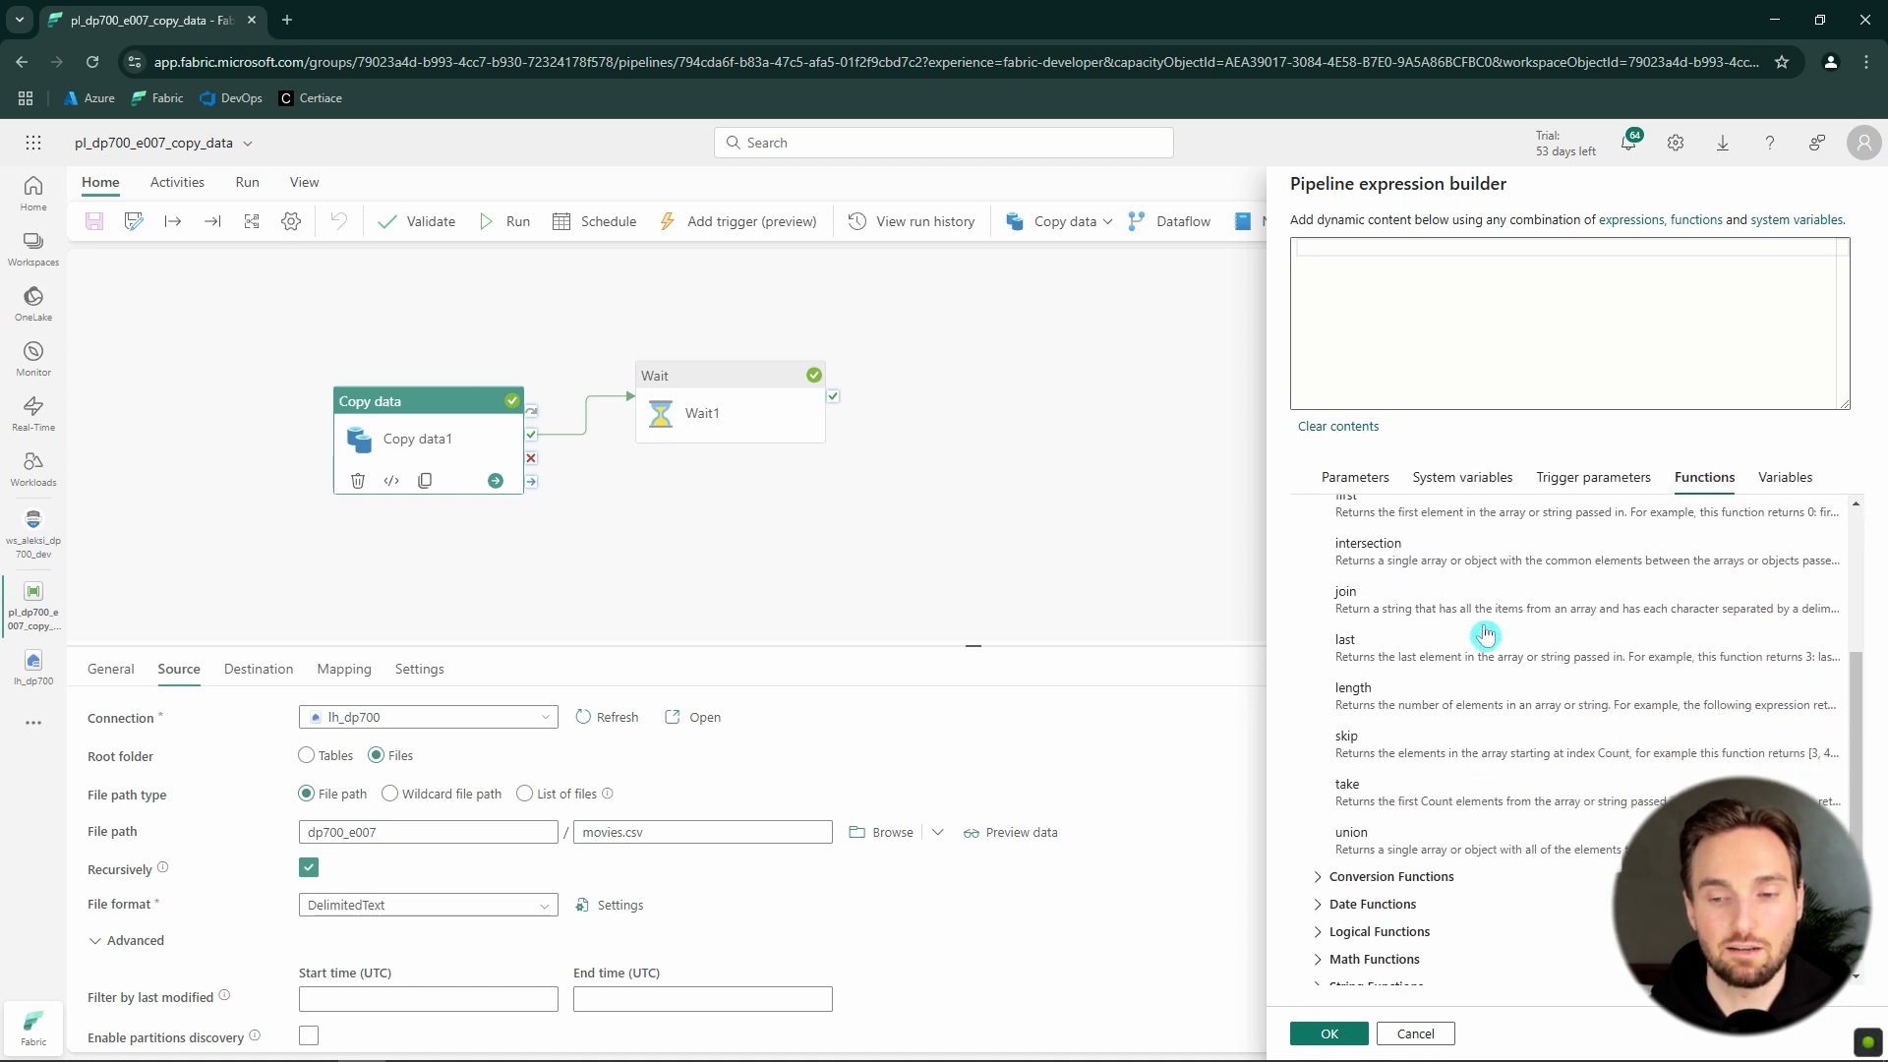
scroll(1485, 634, up, 3)
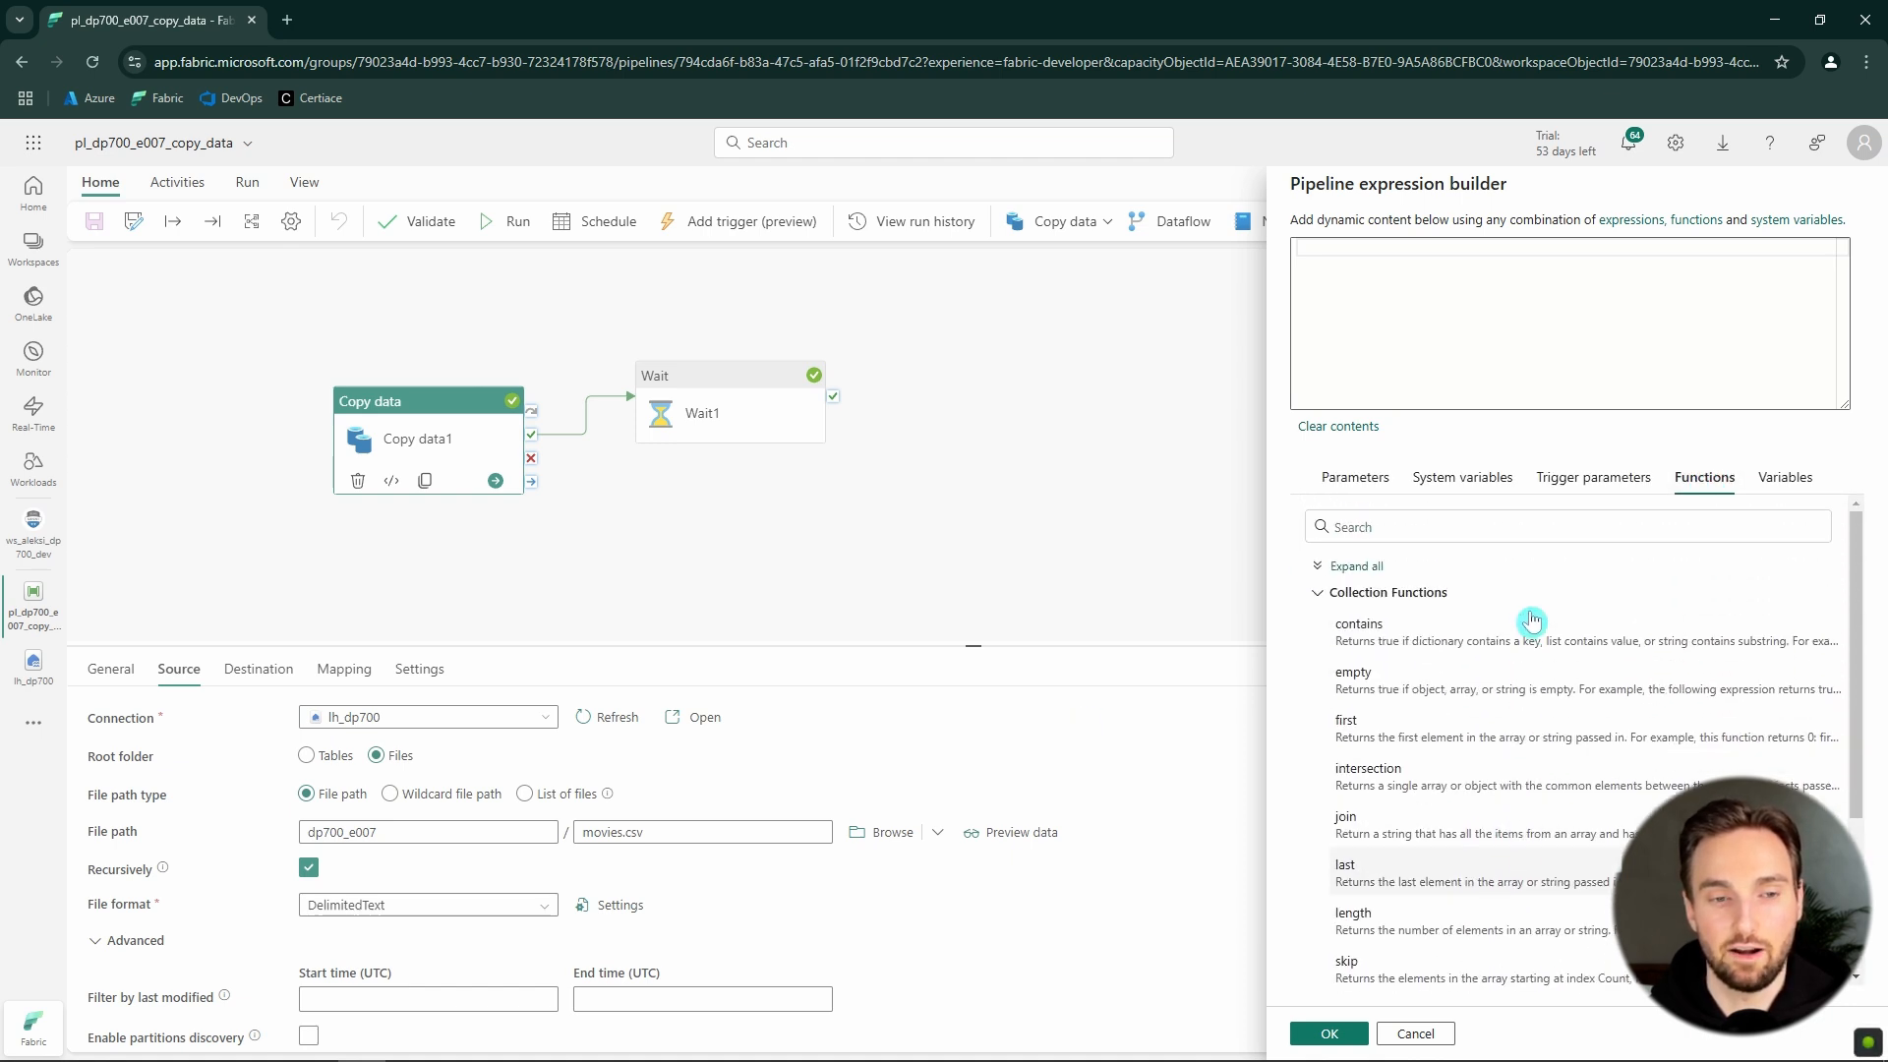
click(1319, 592)
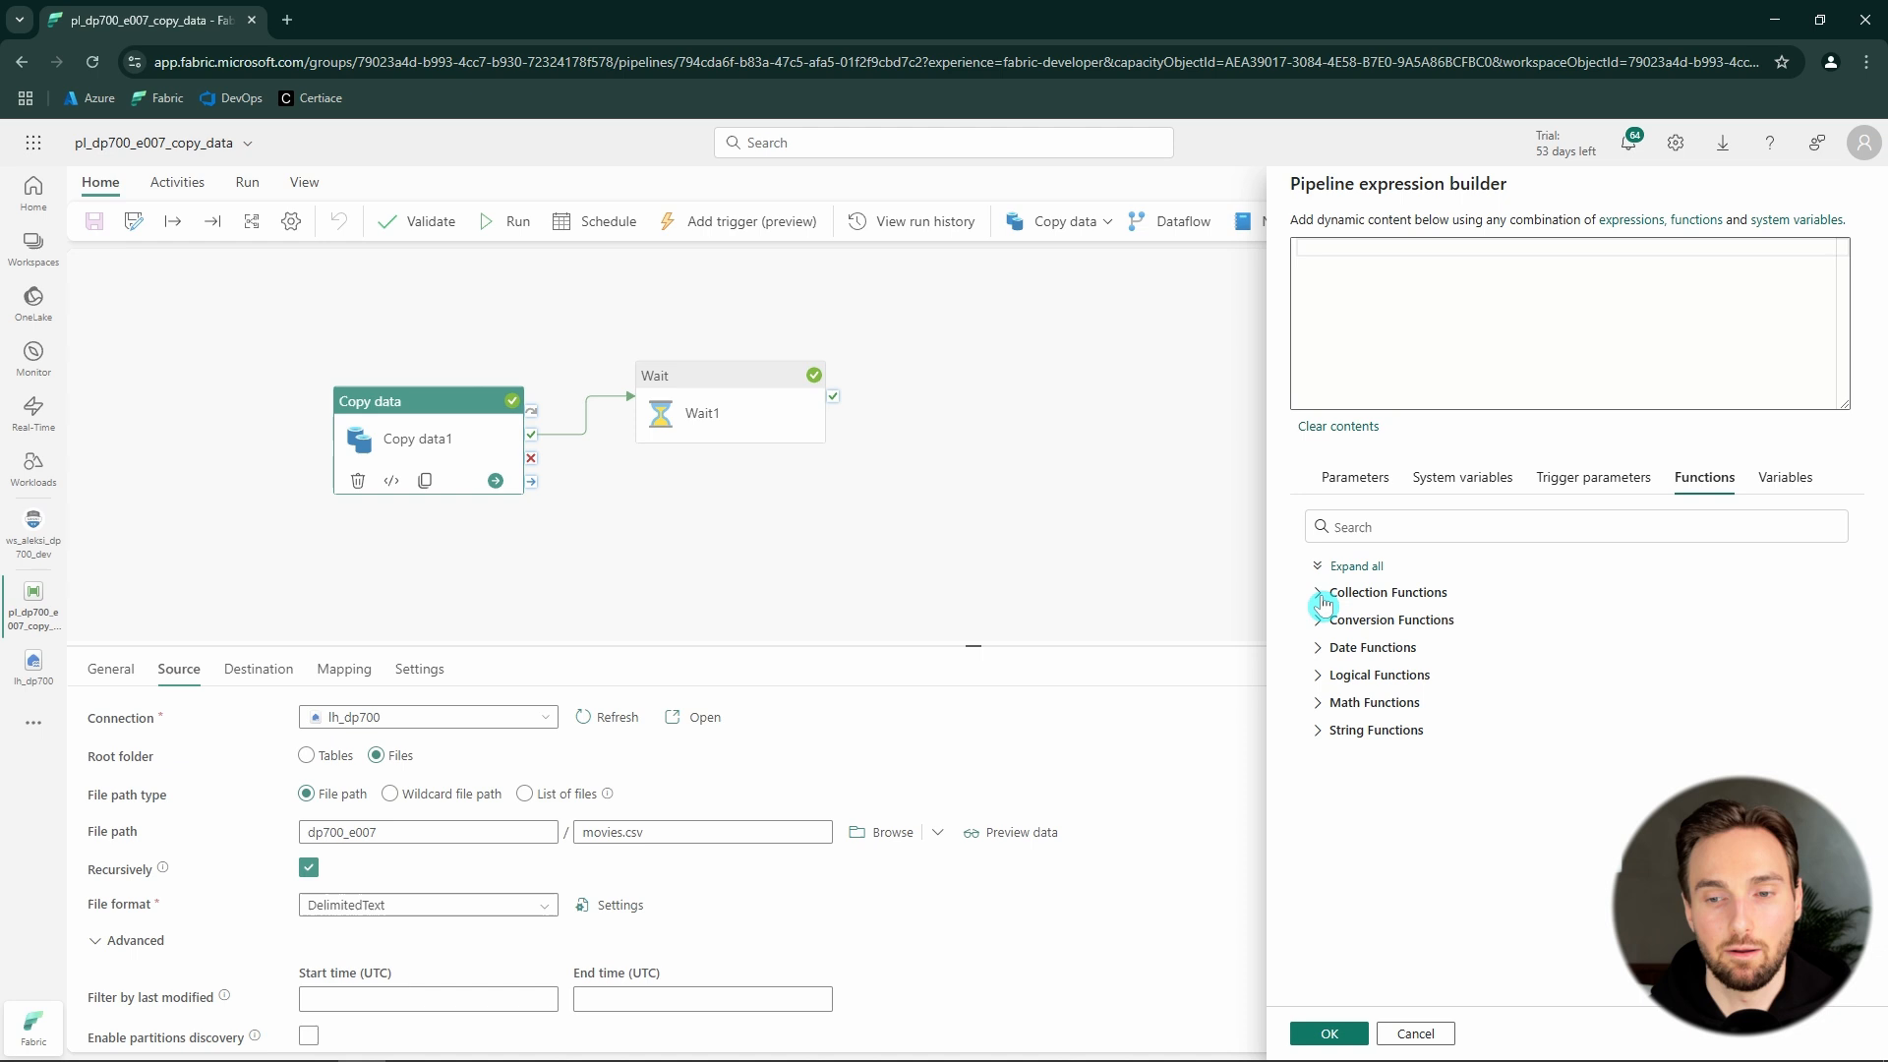
click(1366, 481)
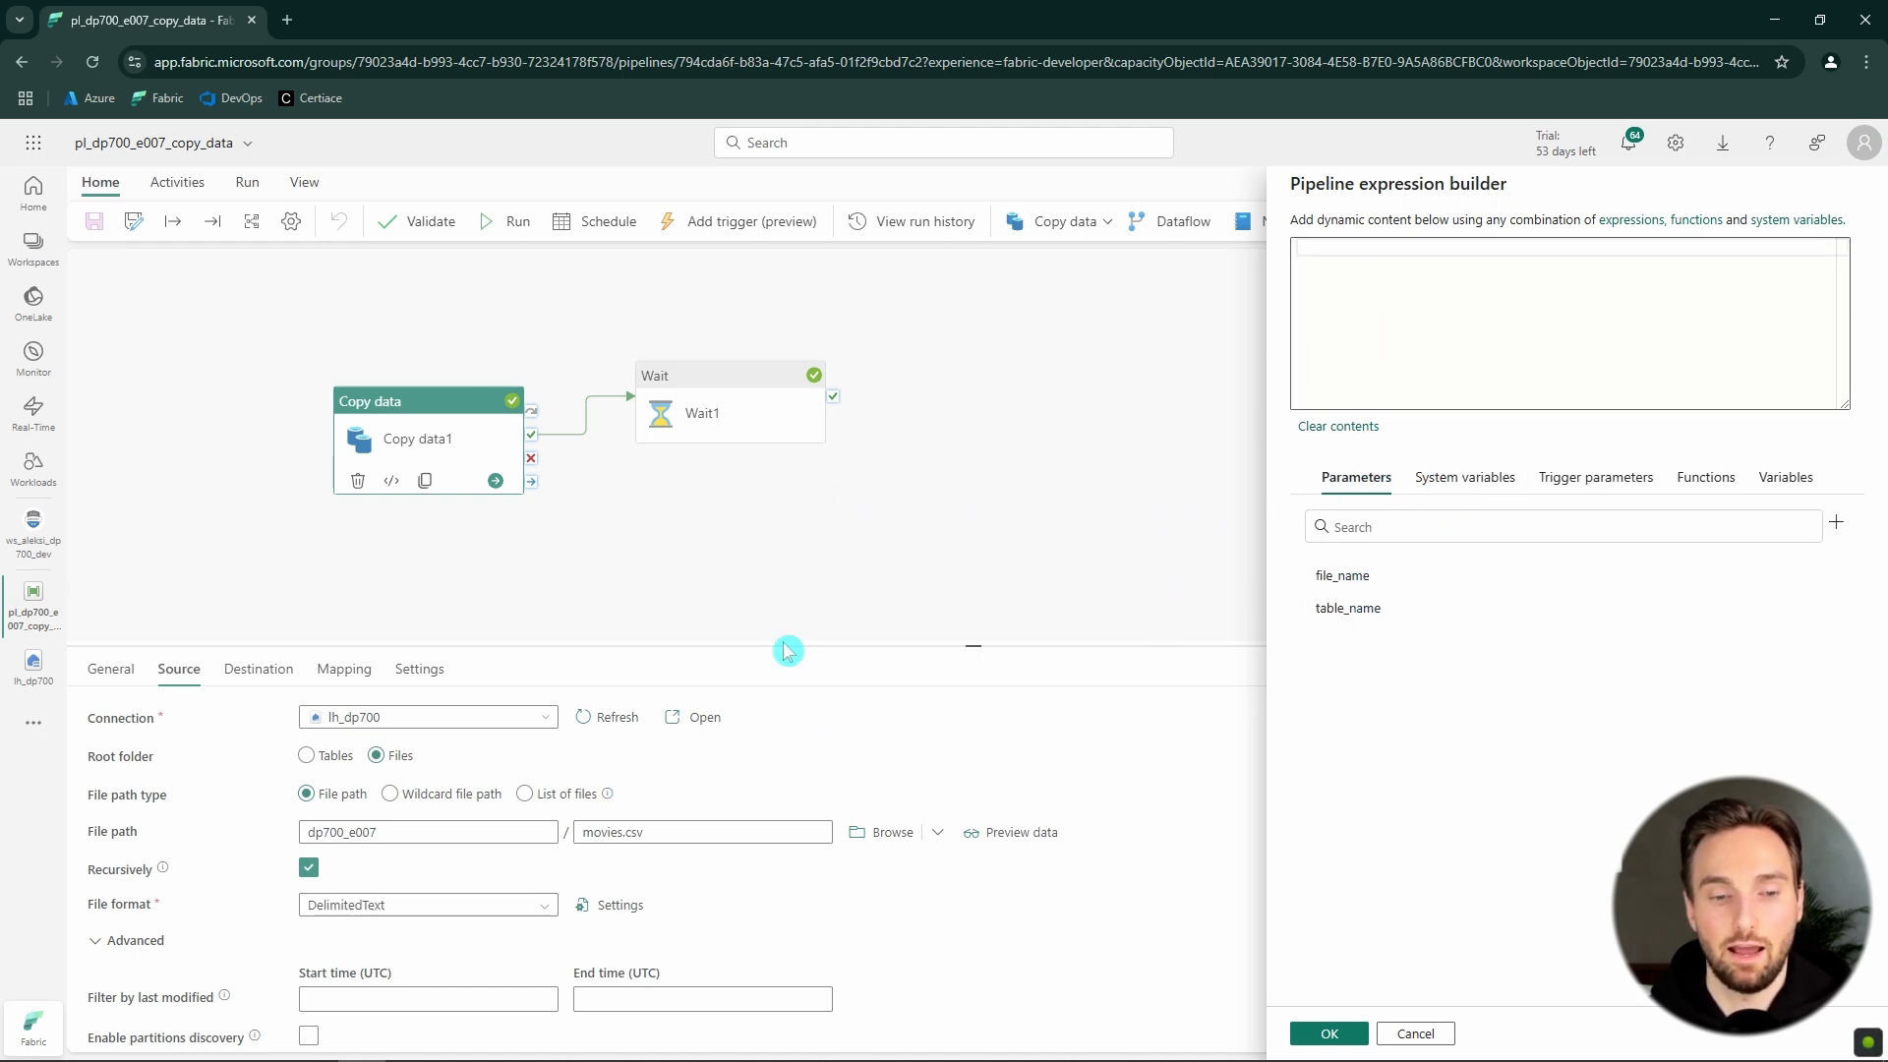
click(1346, 580)
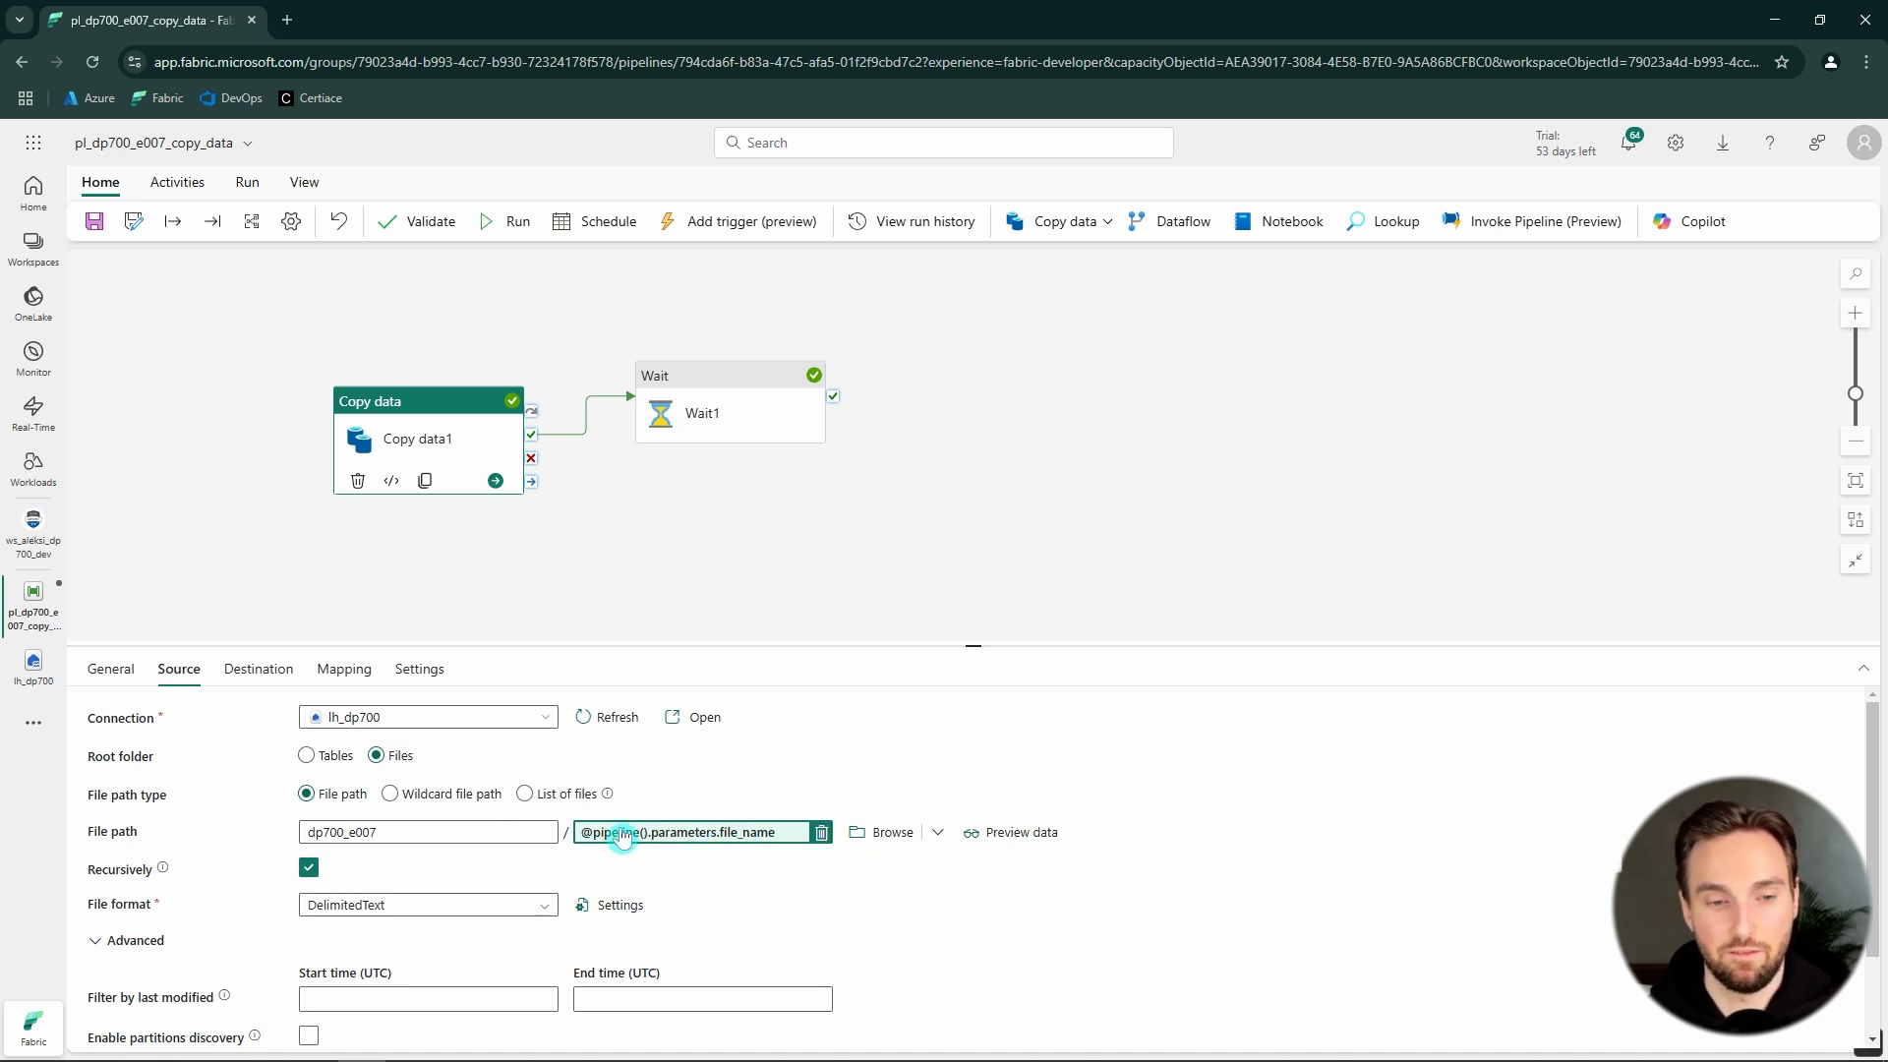
click(258, 668)
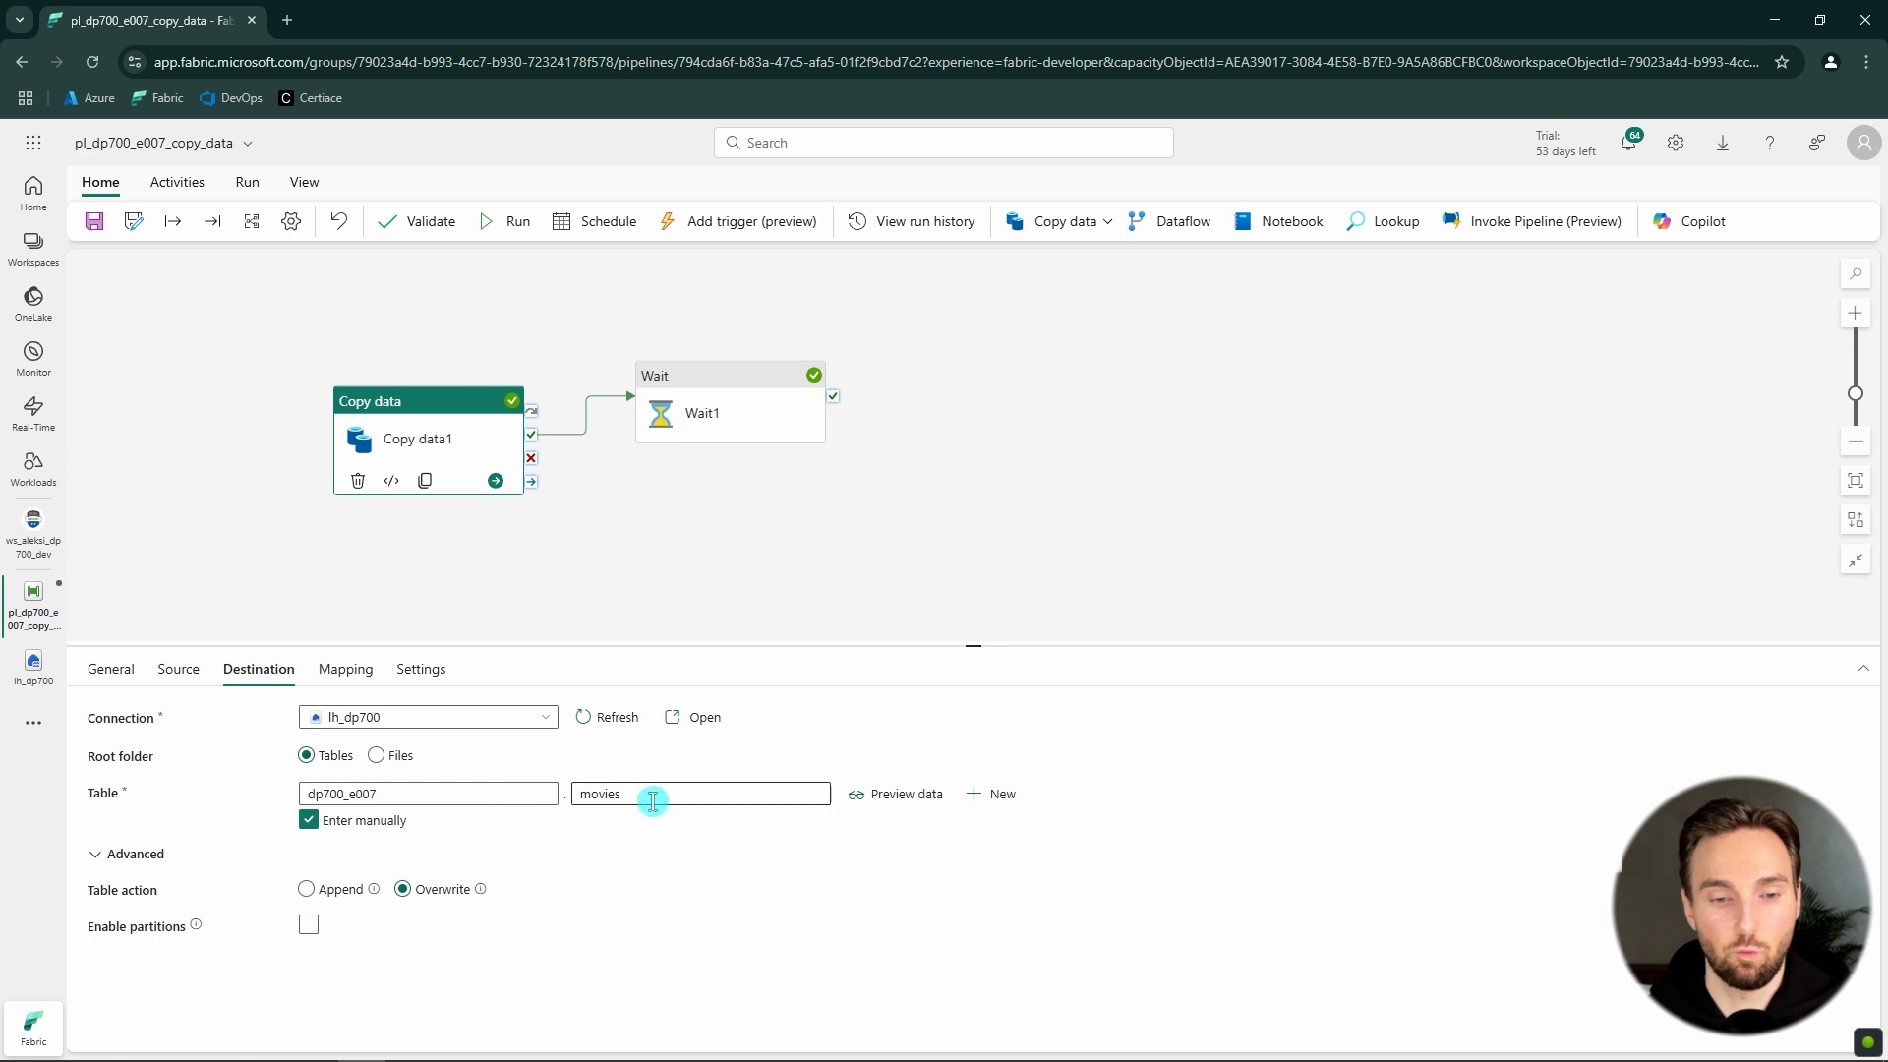
double_click(654, 794)
click(672, 792)
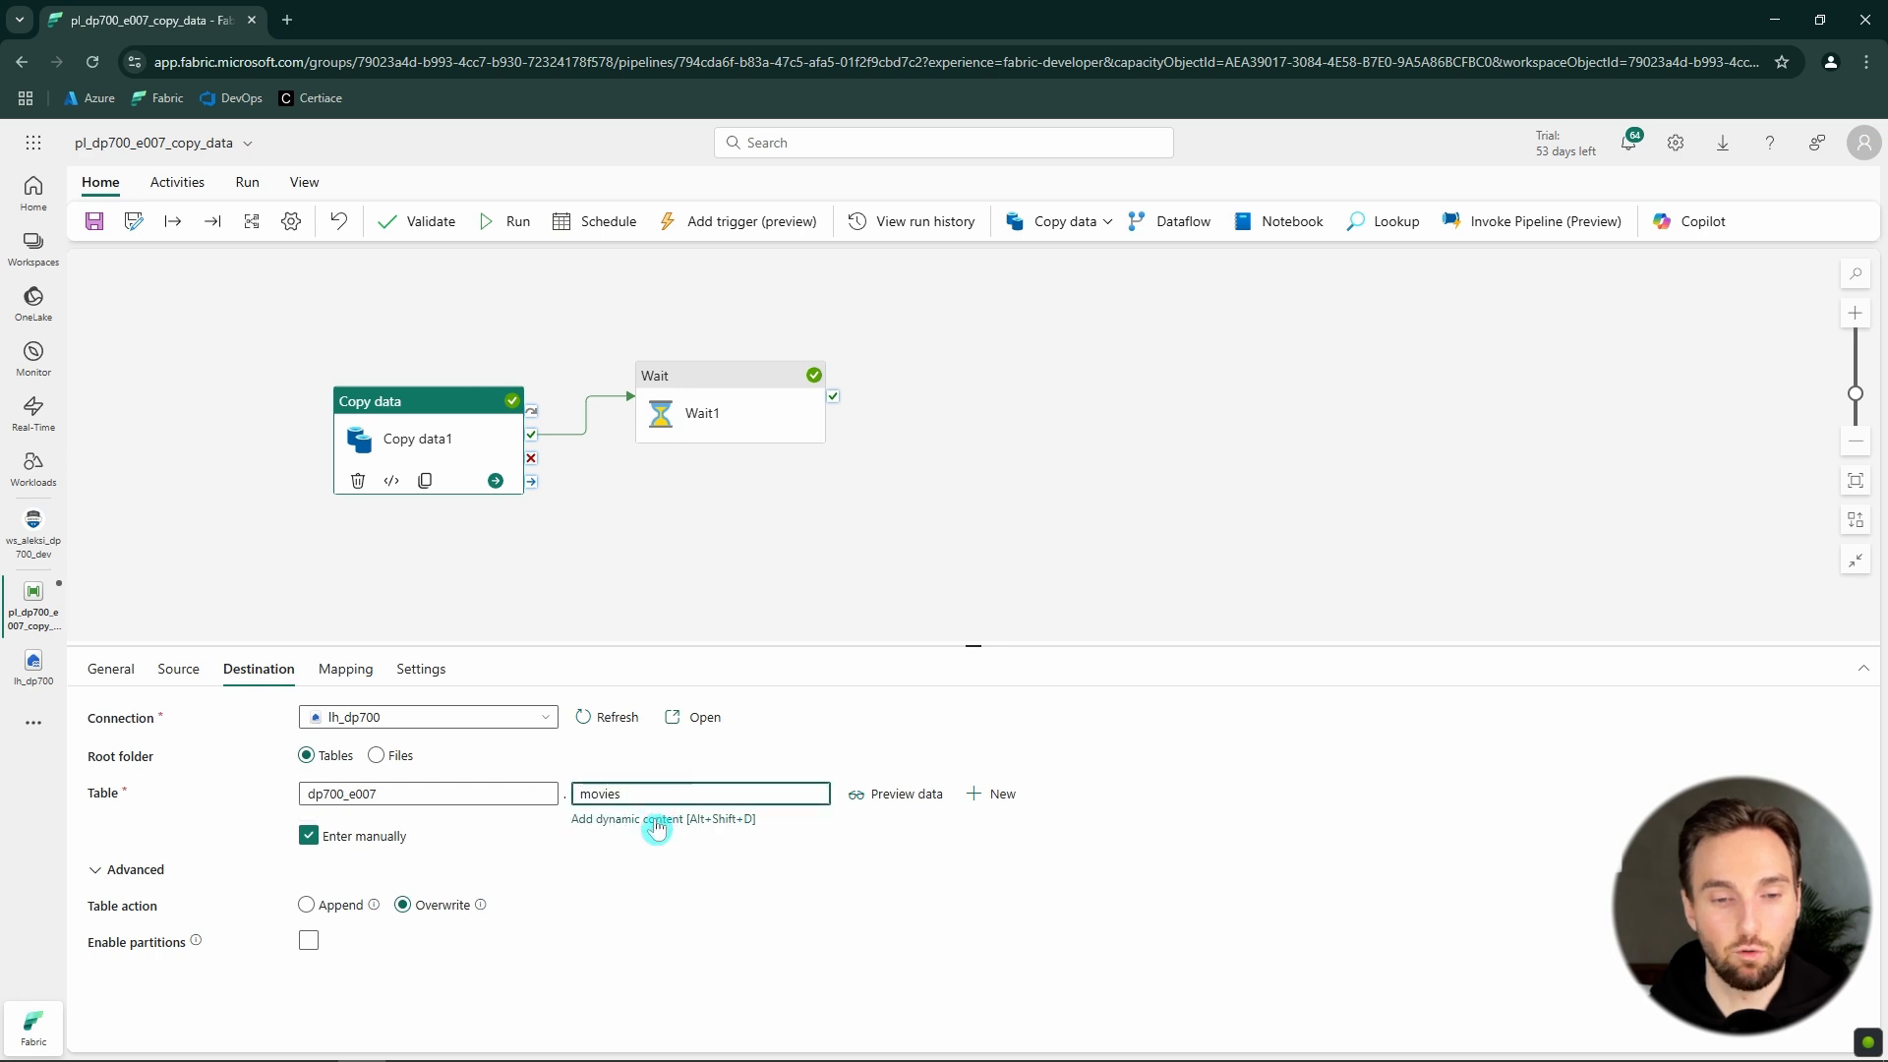
click(657, 821)
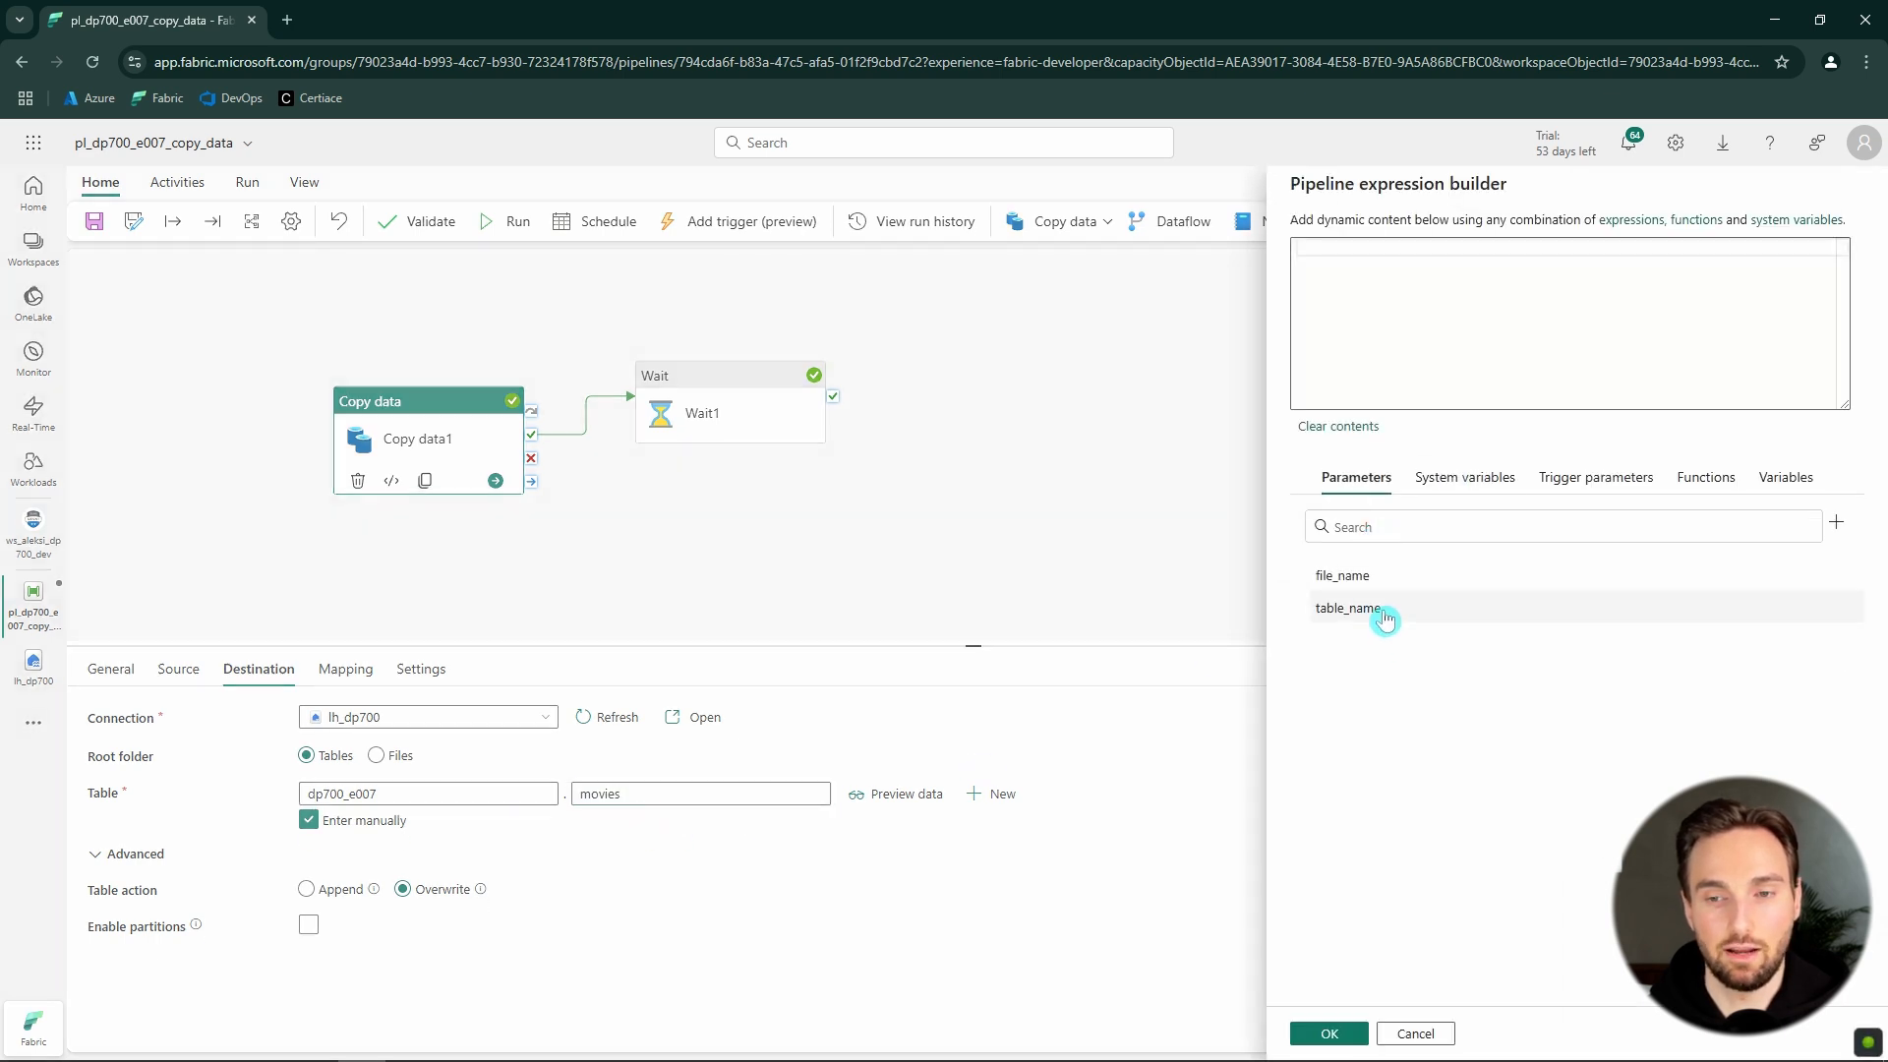
click(1385, 615)
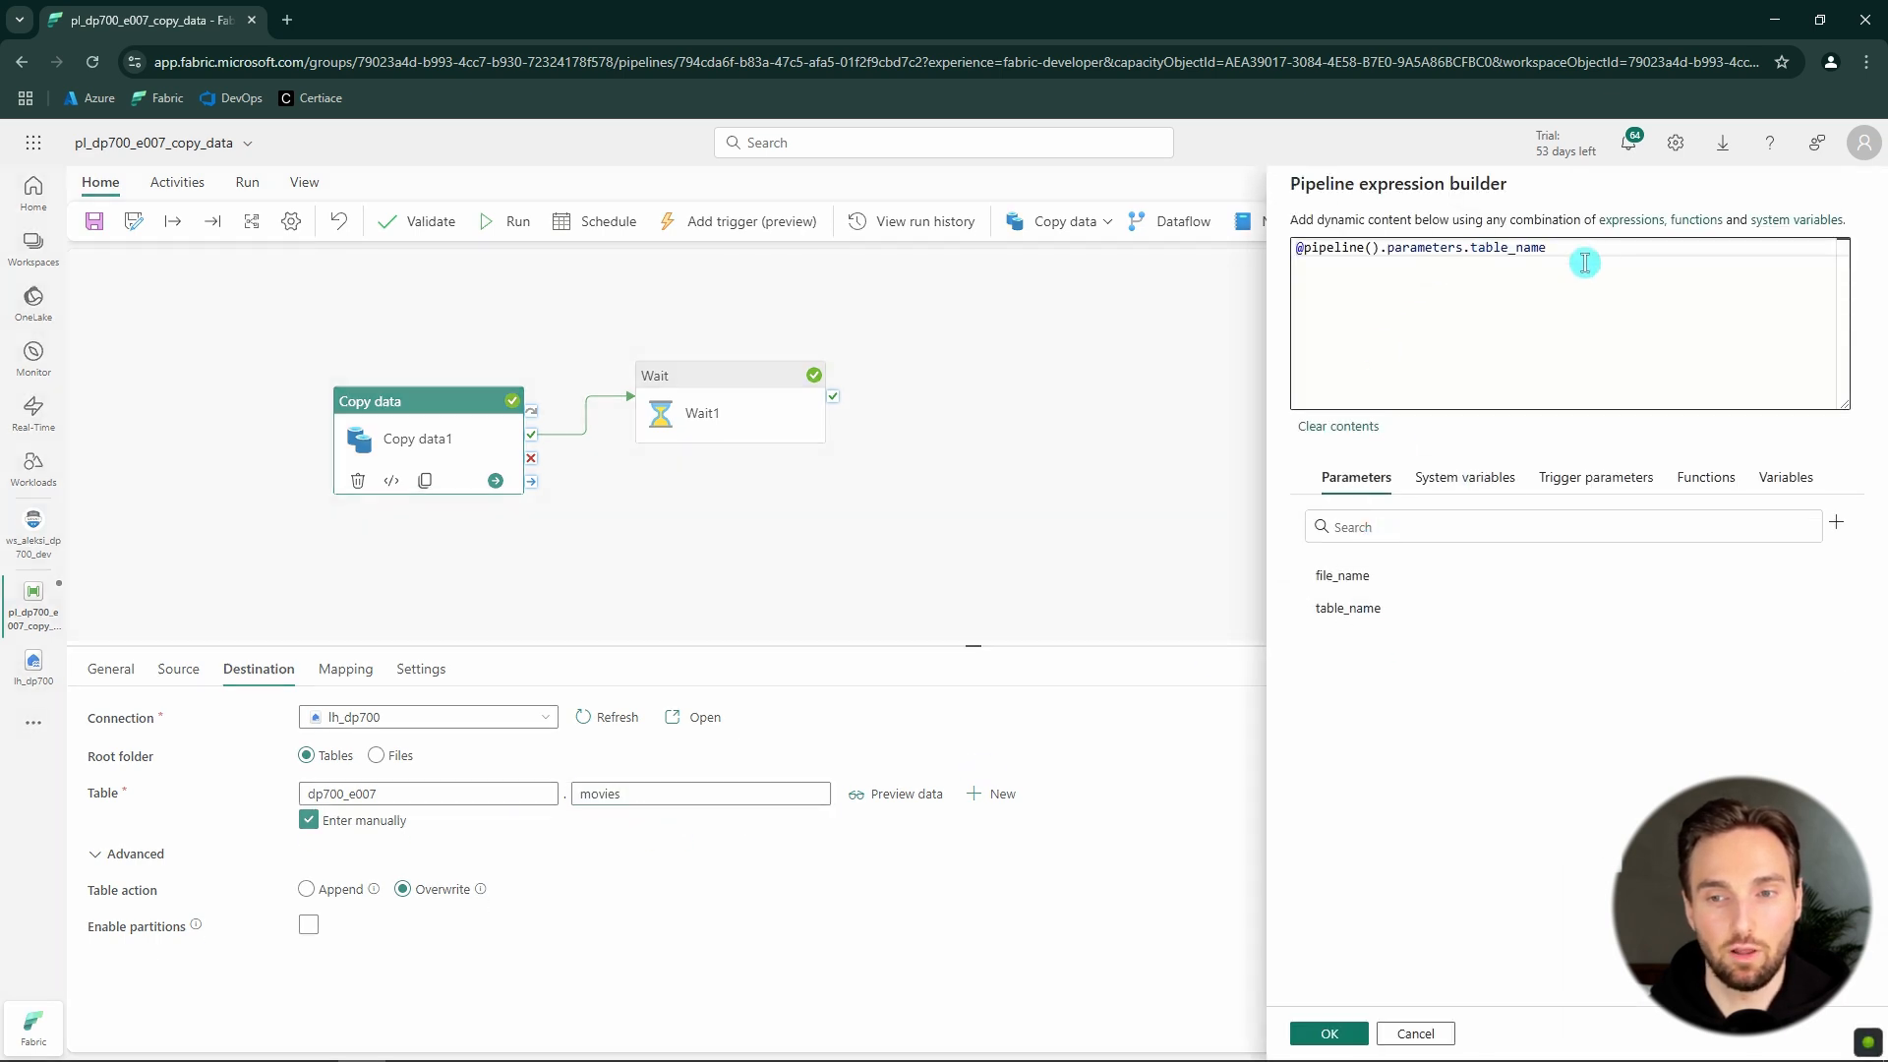
click(1337, 1045)
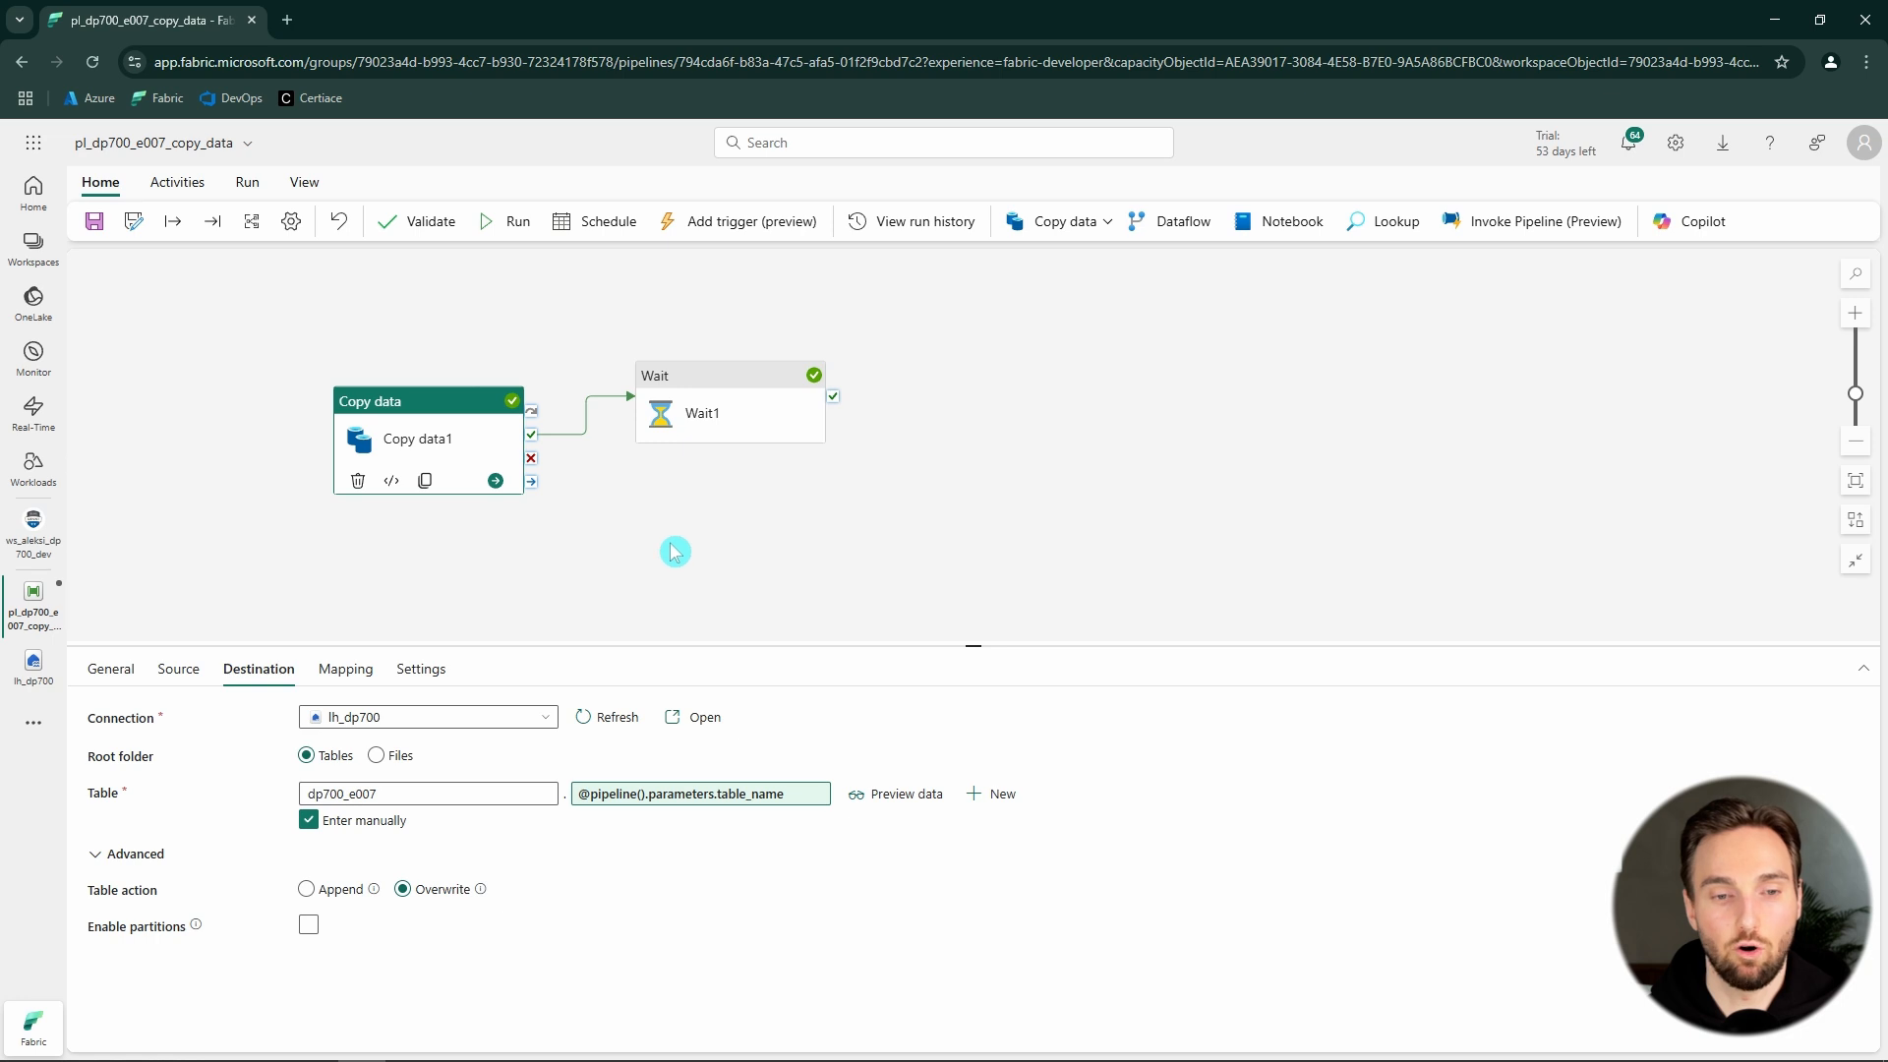
- Save and run the pipeline with file_name left as movies.csv and table_name set to movies_2
click(348, 278)
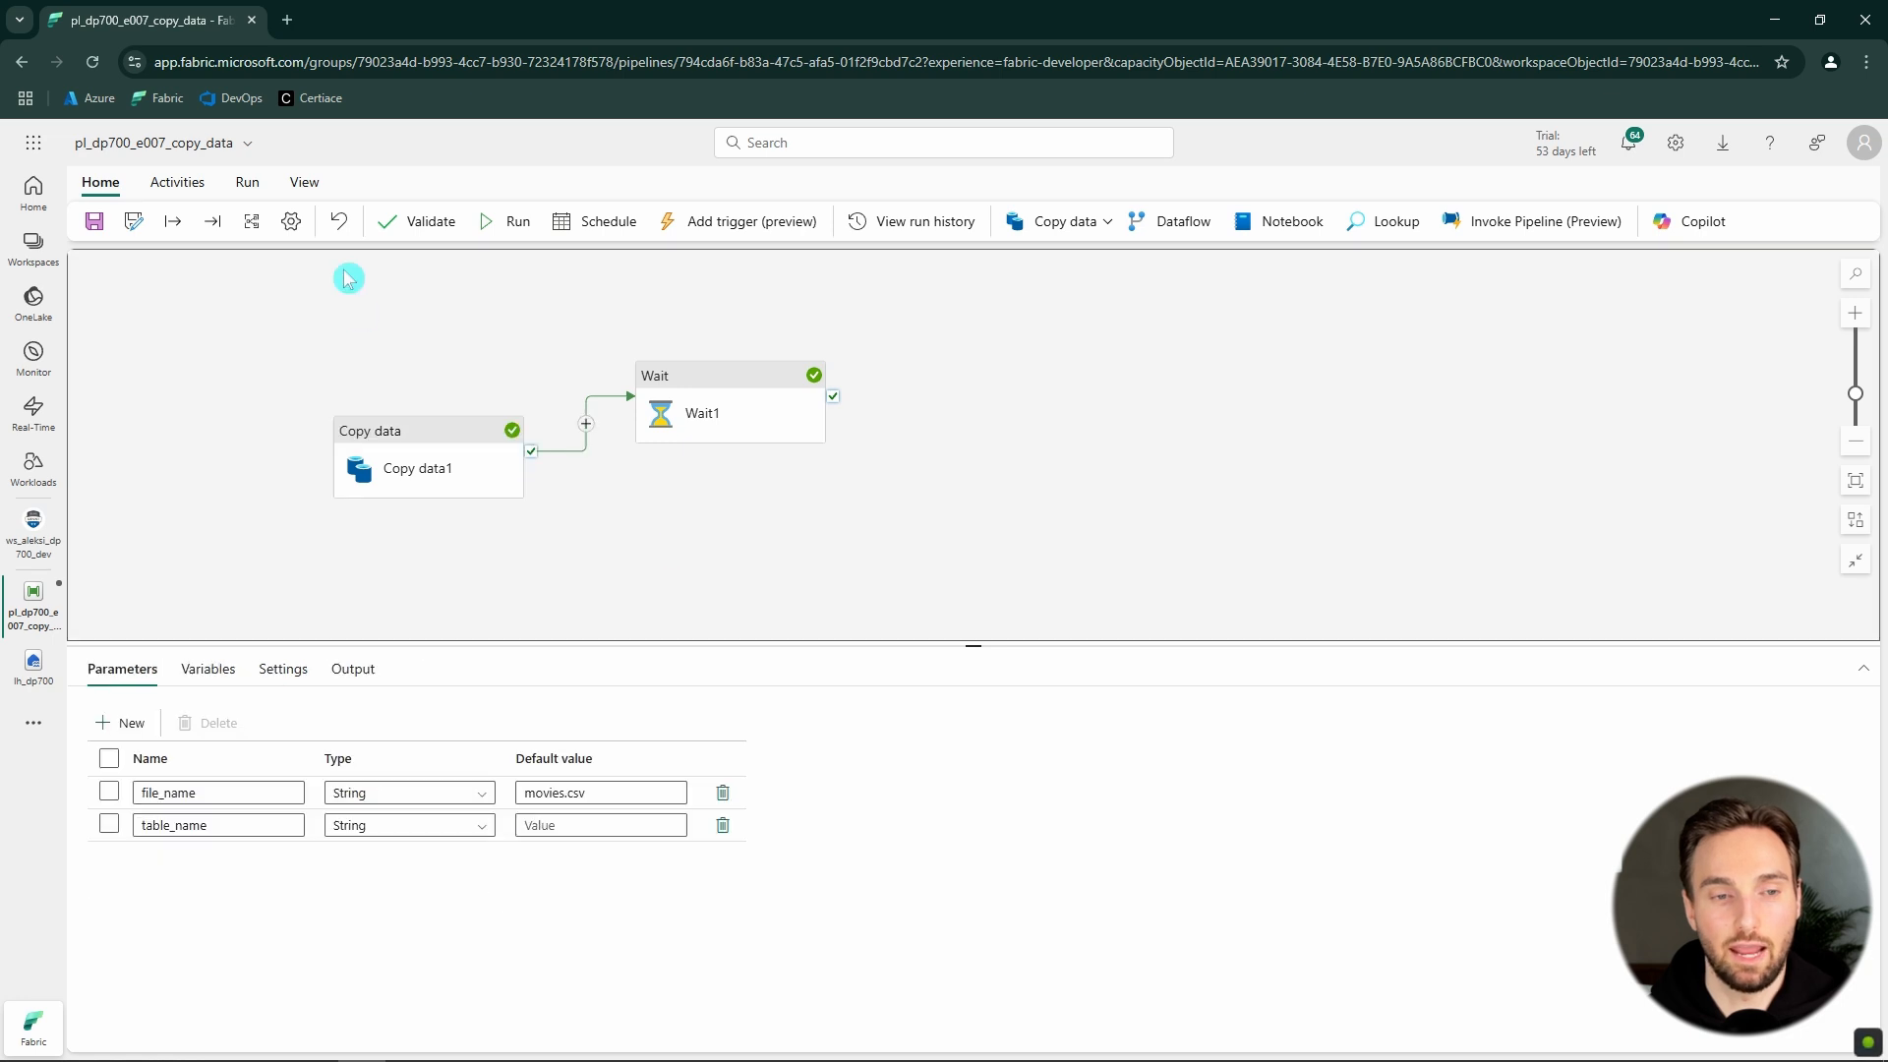
click(486, 228)
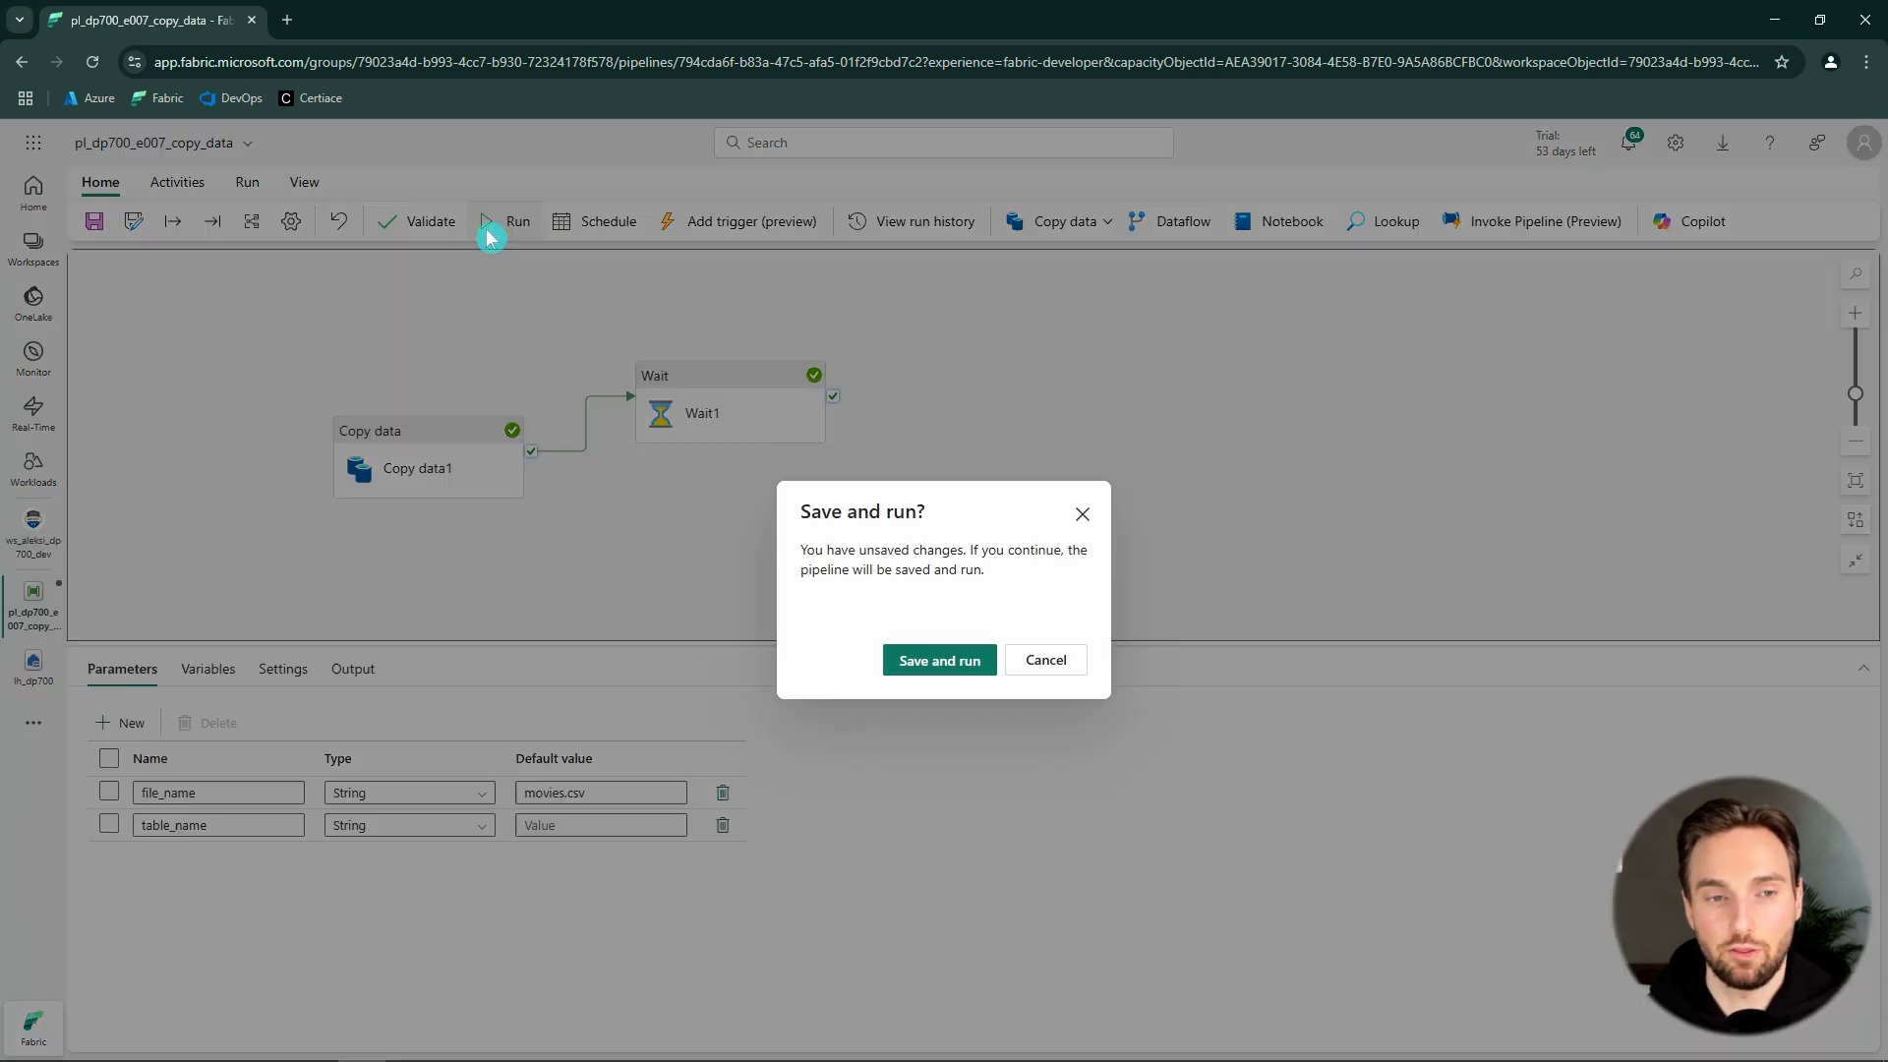
click(933, 661)
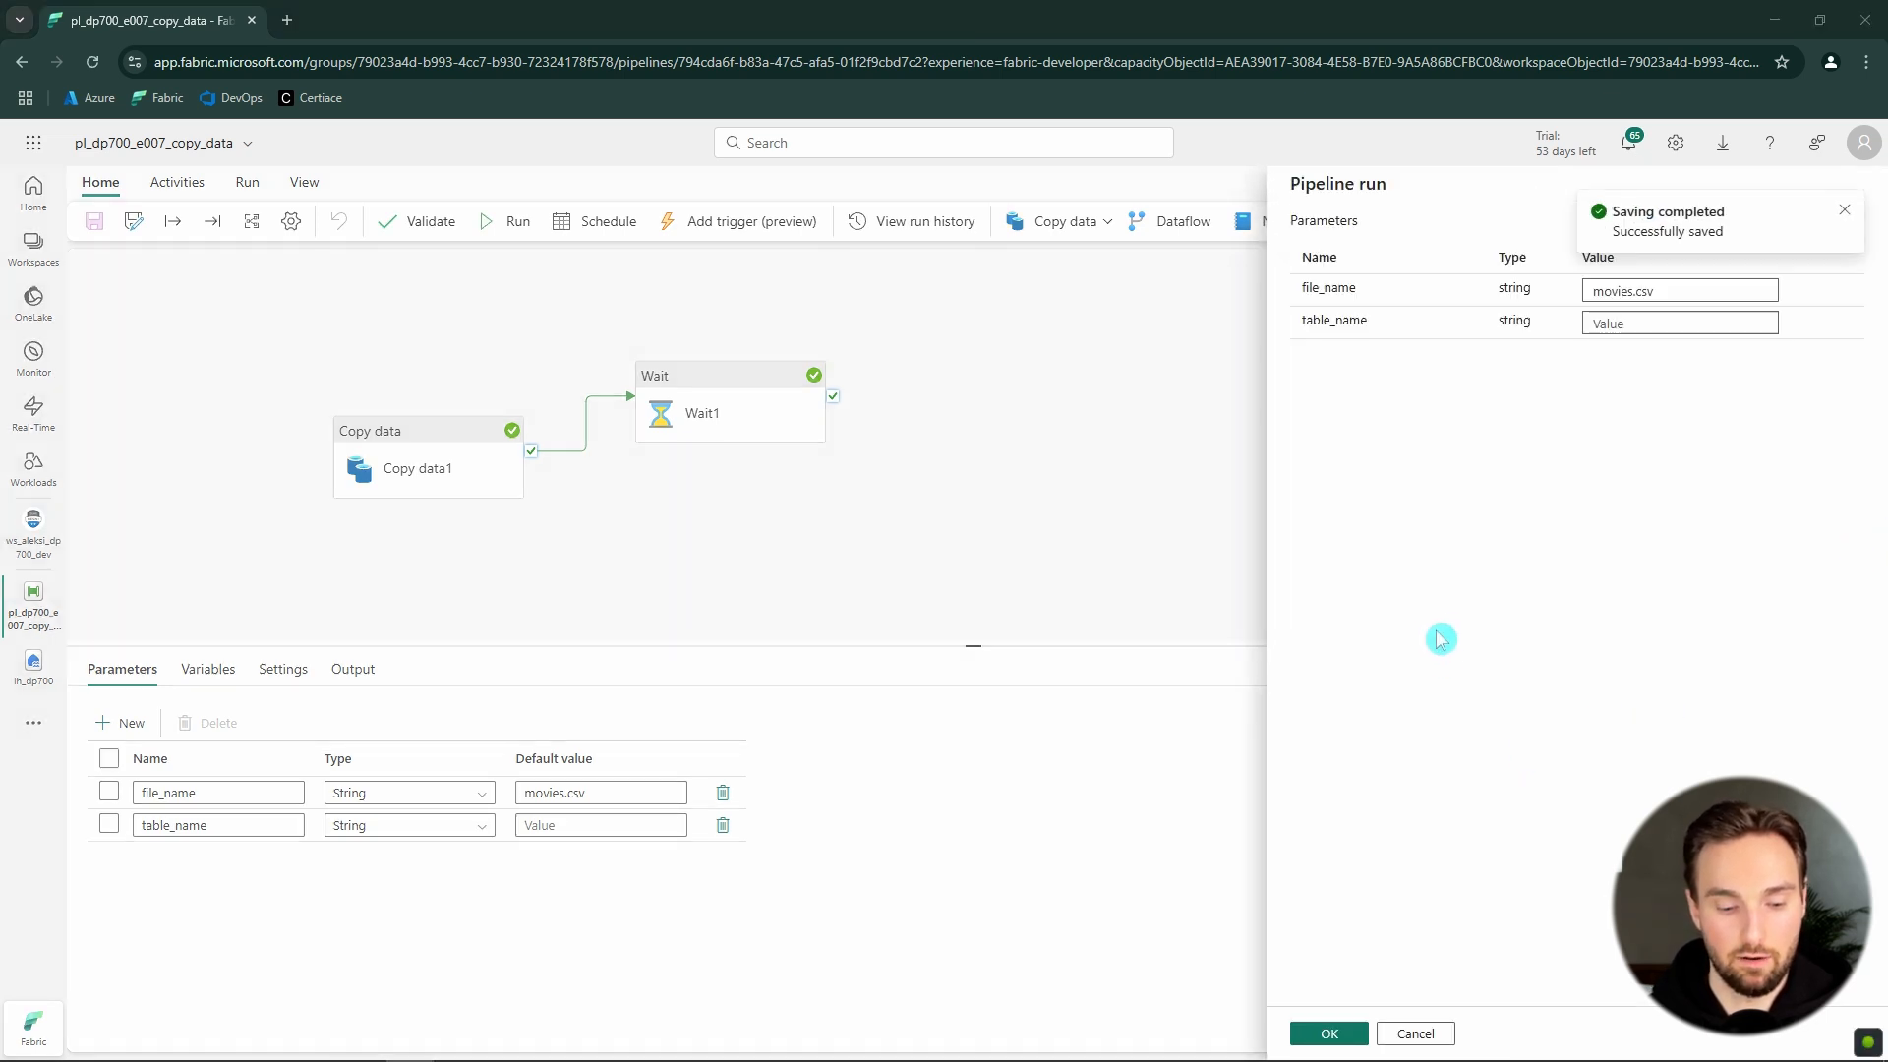
click(1627, 322)
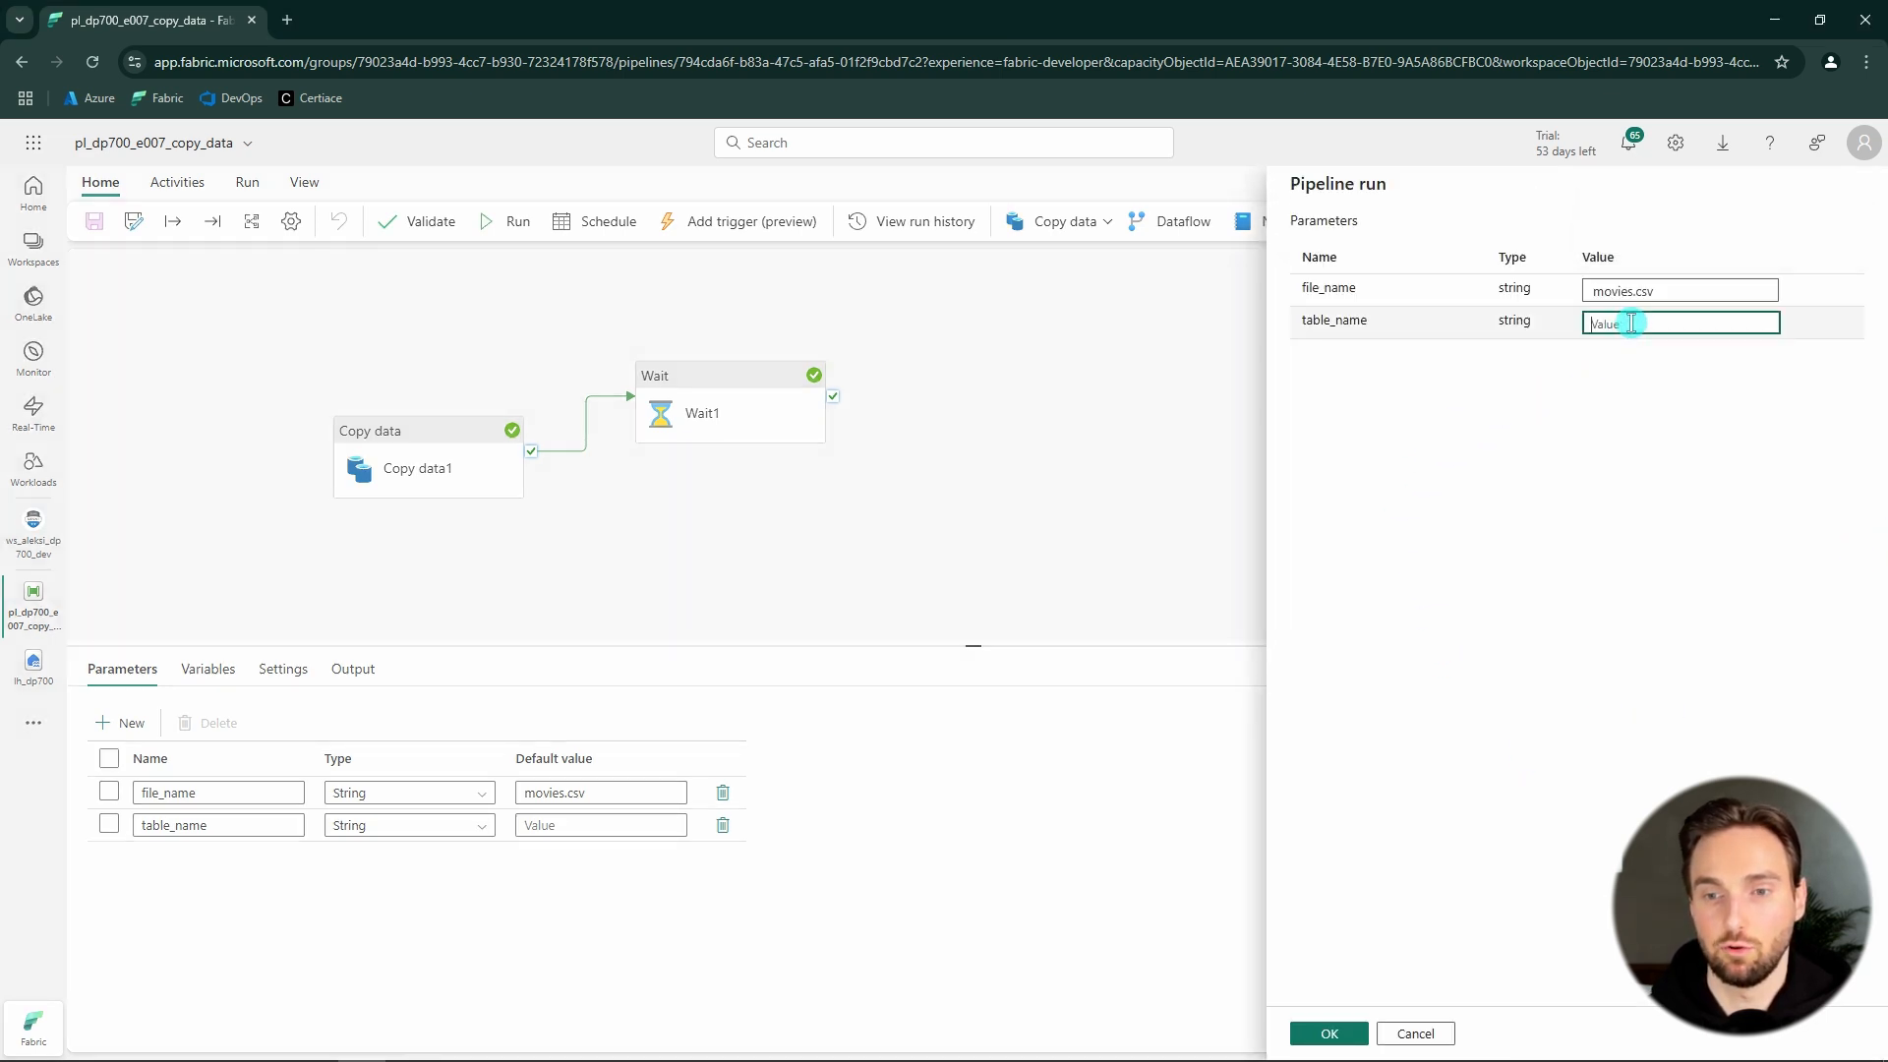
text(movies_2)
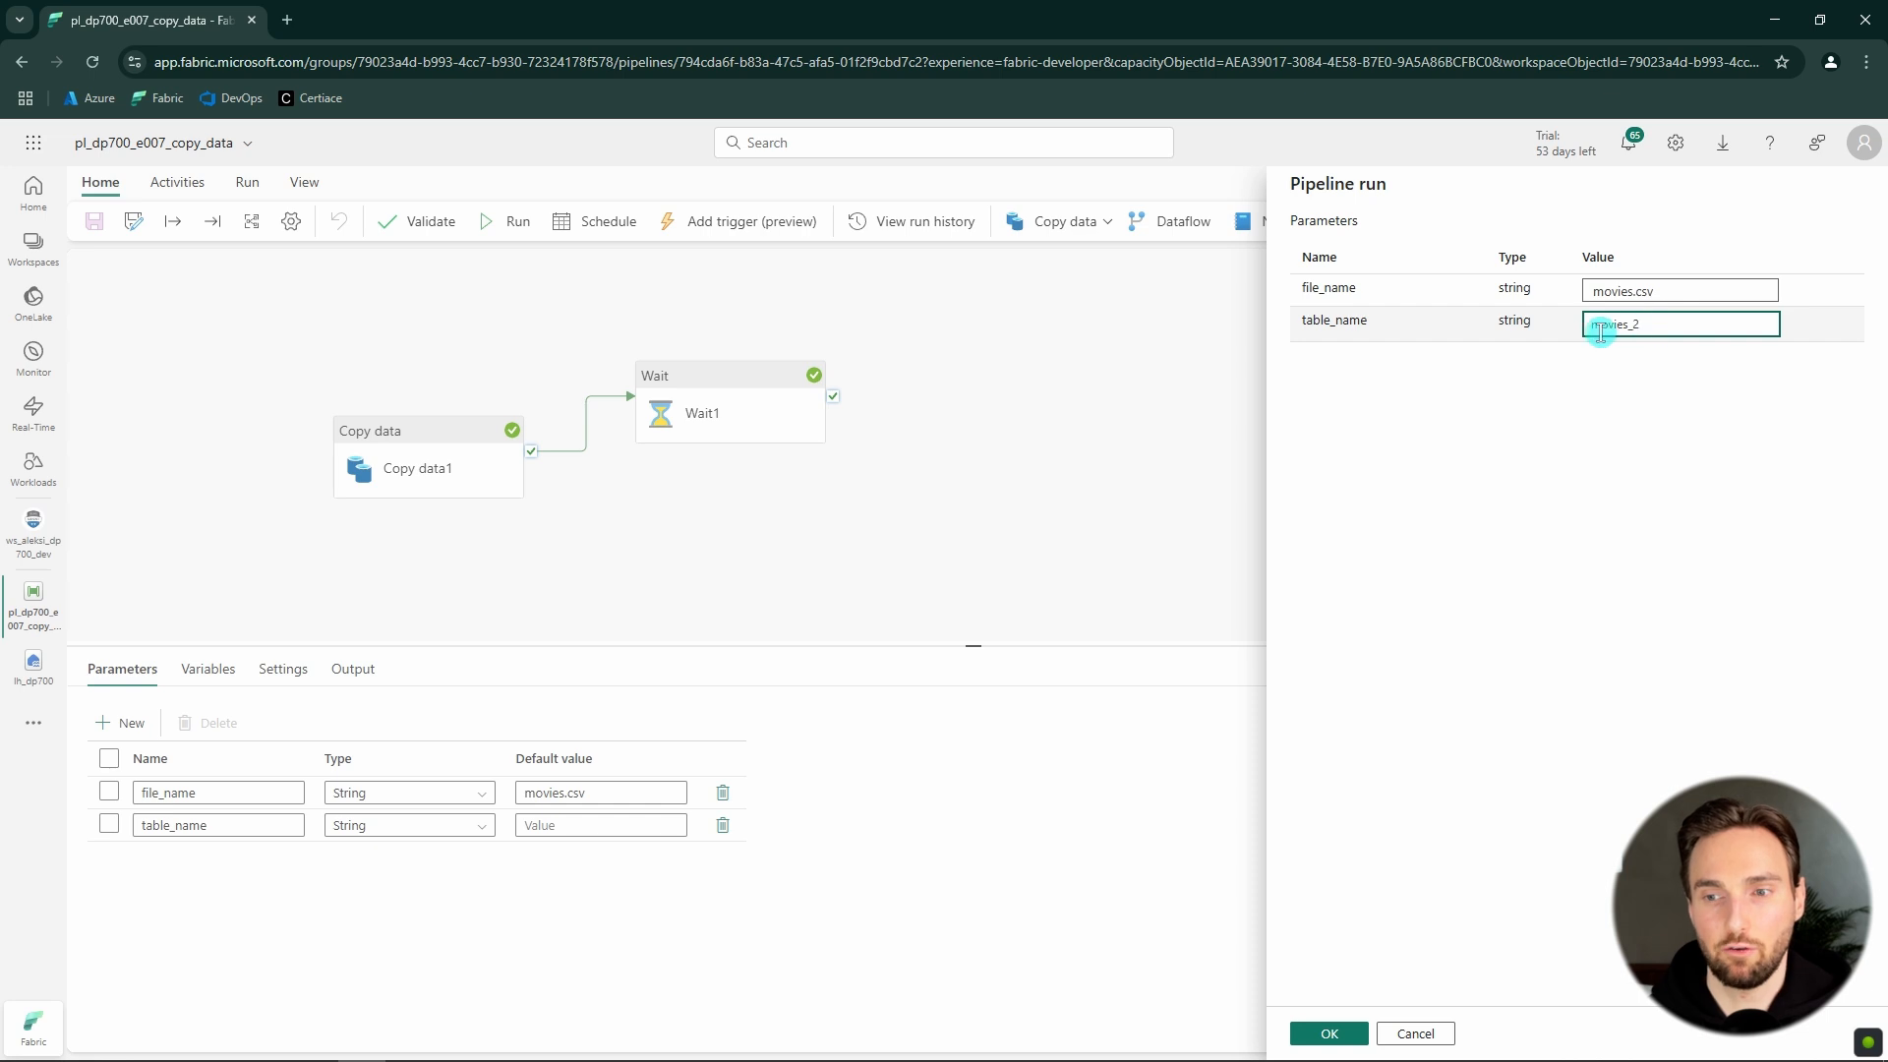
click(1349, 1037)
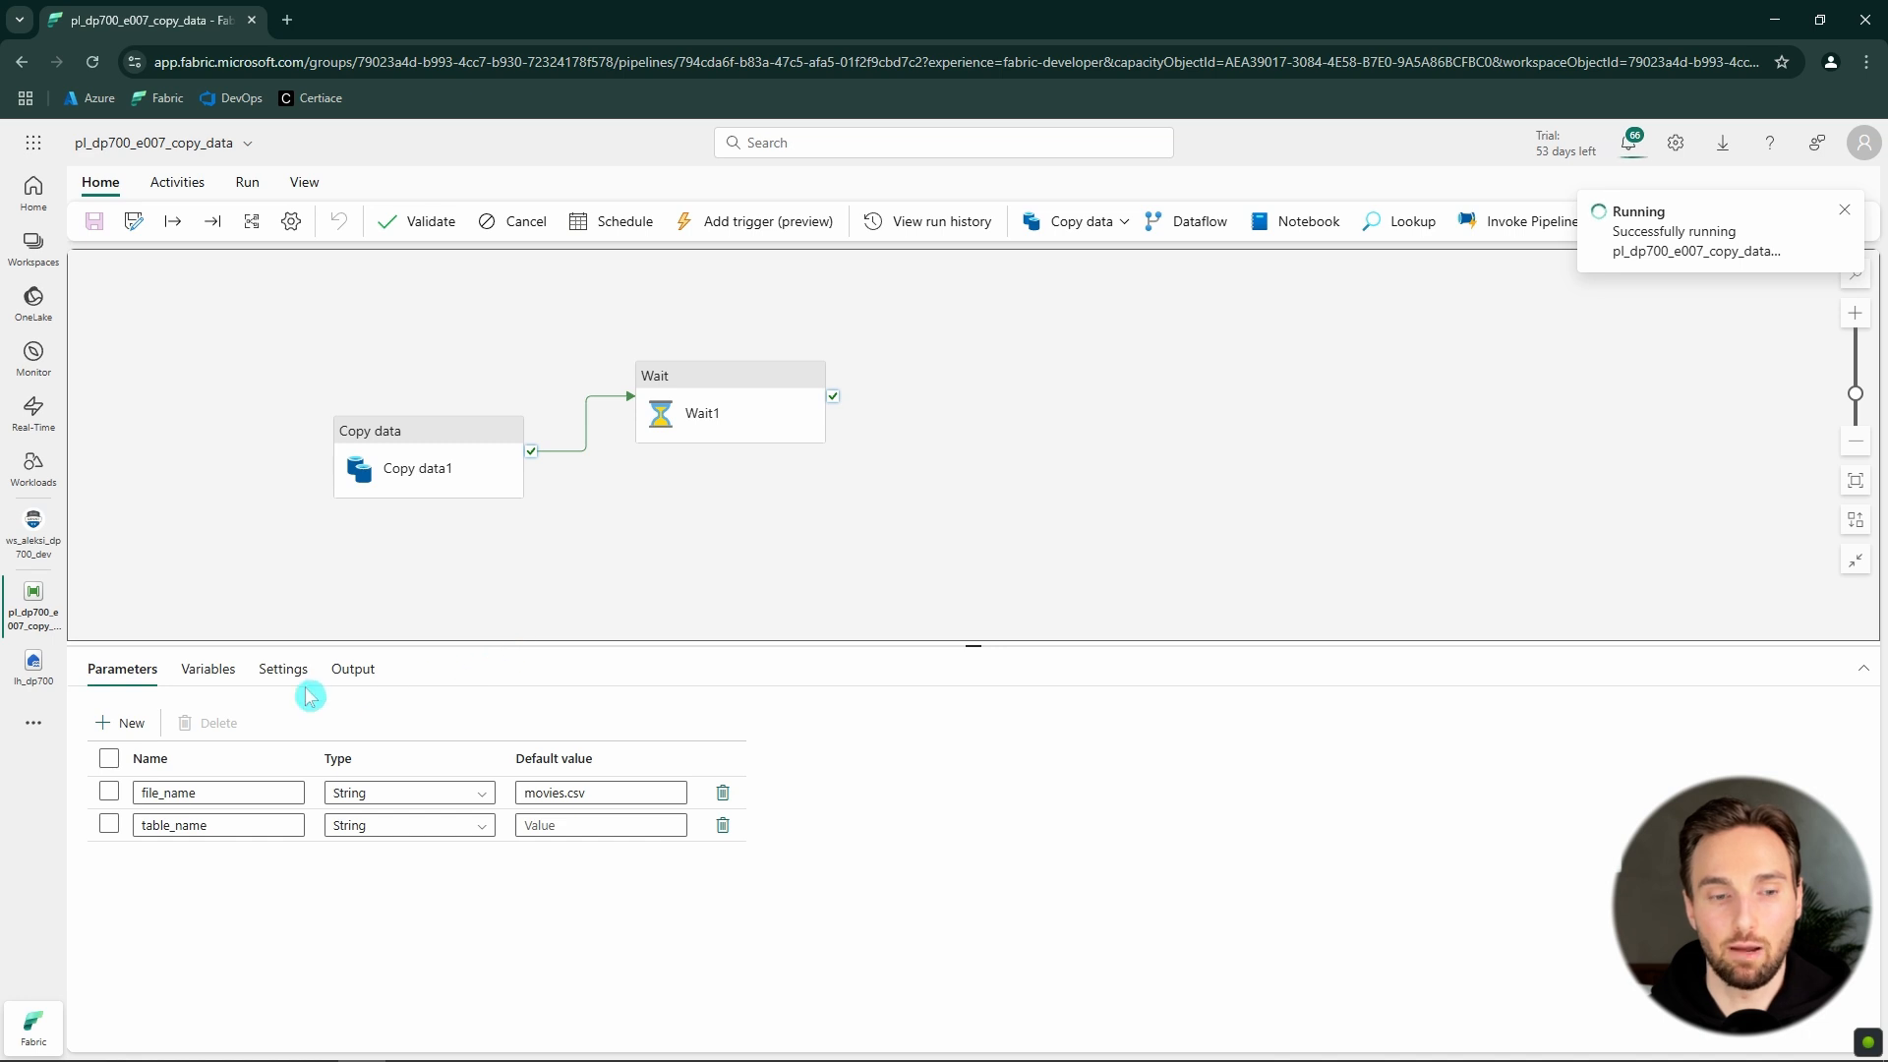
- Open the pipeline run's output and refresh the activity run statuses
click(352, 669)
click(500, 717)
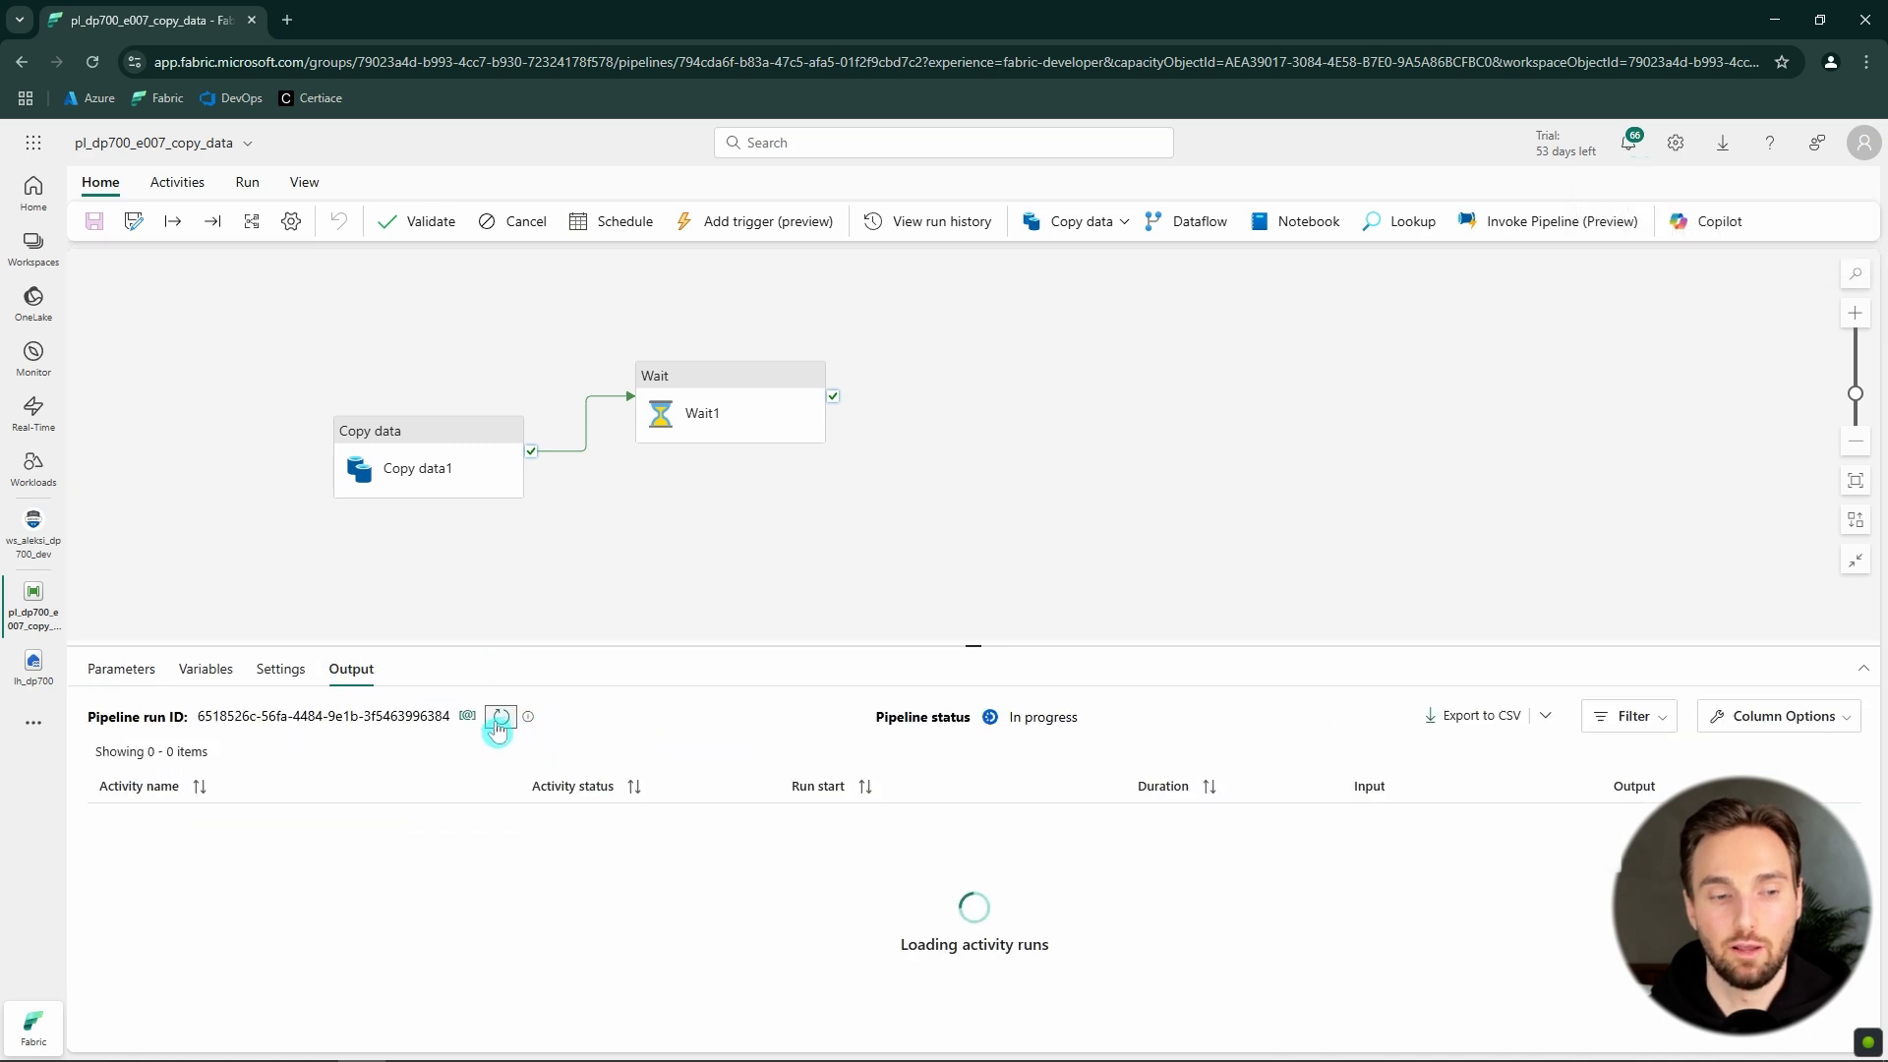
click(501, 719)
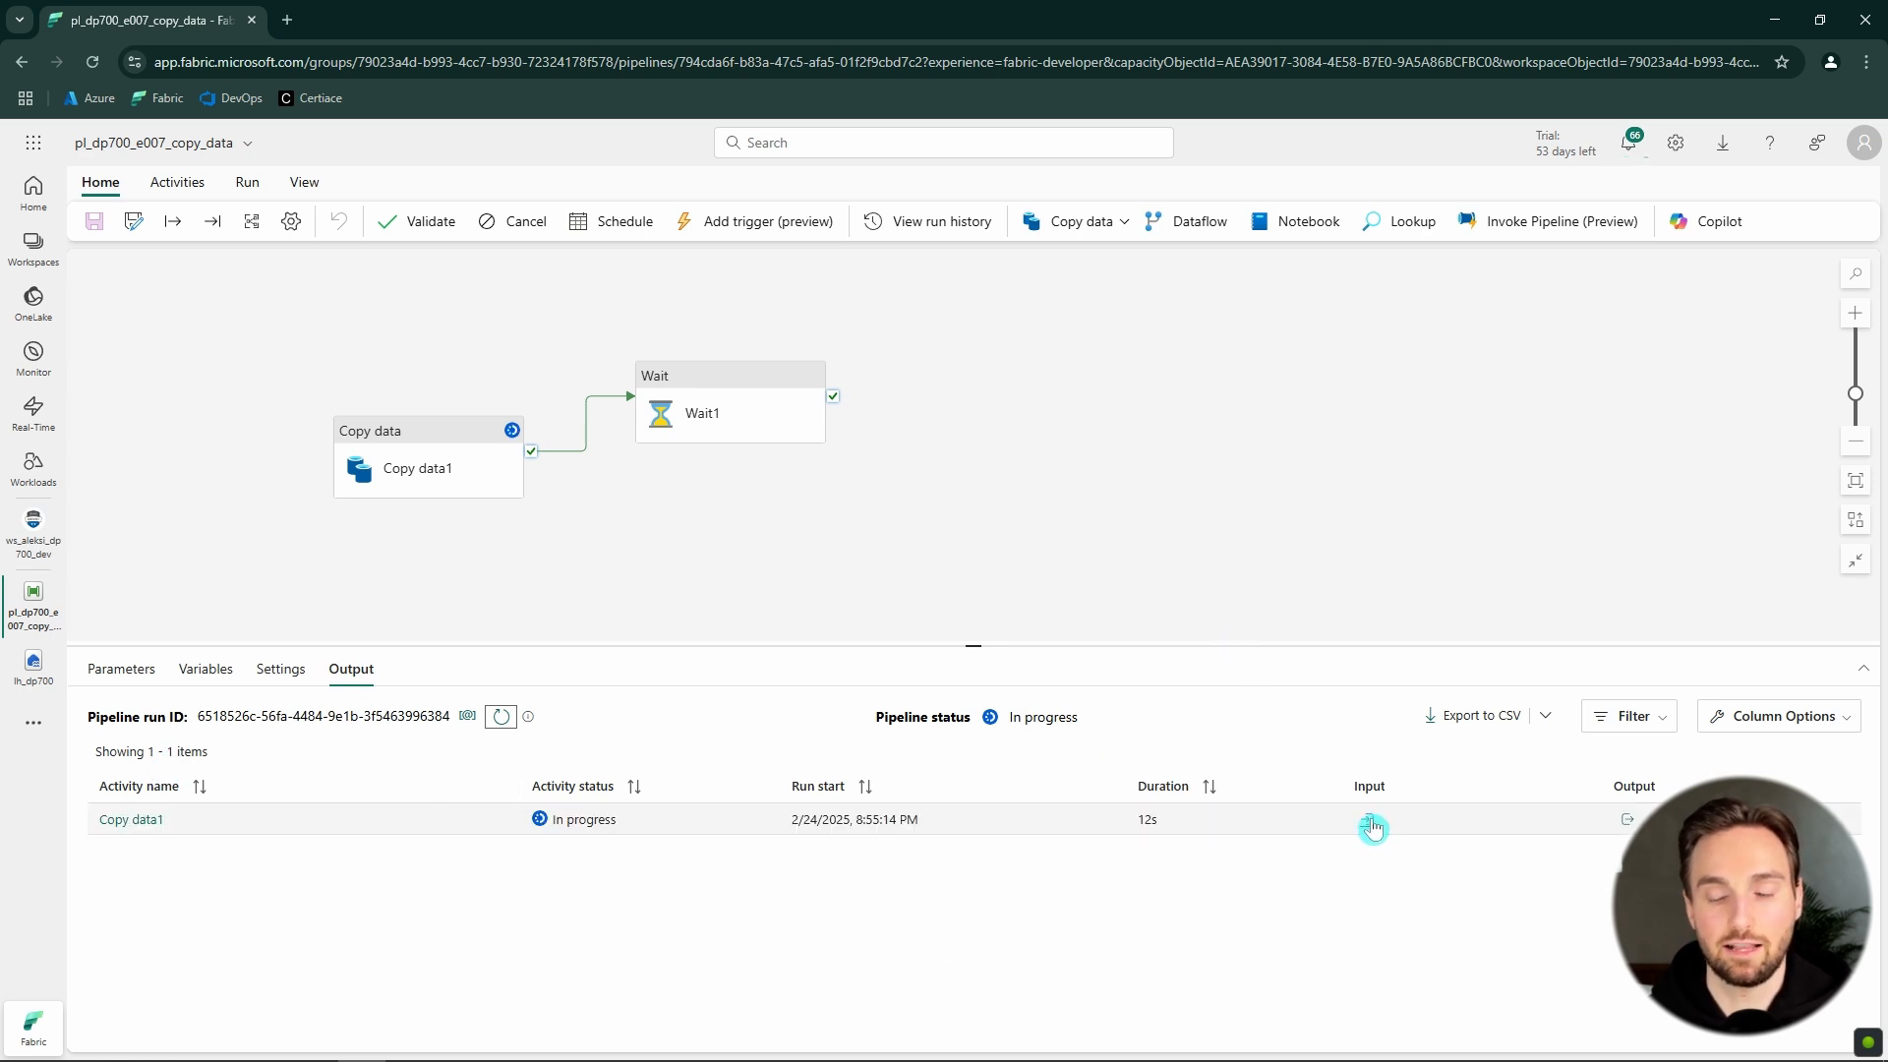
- Examine the Copy data1 run's input JSON for the source file name and the destination table name, then close it
click(1368, 822)
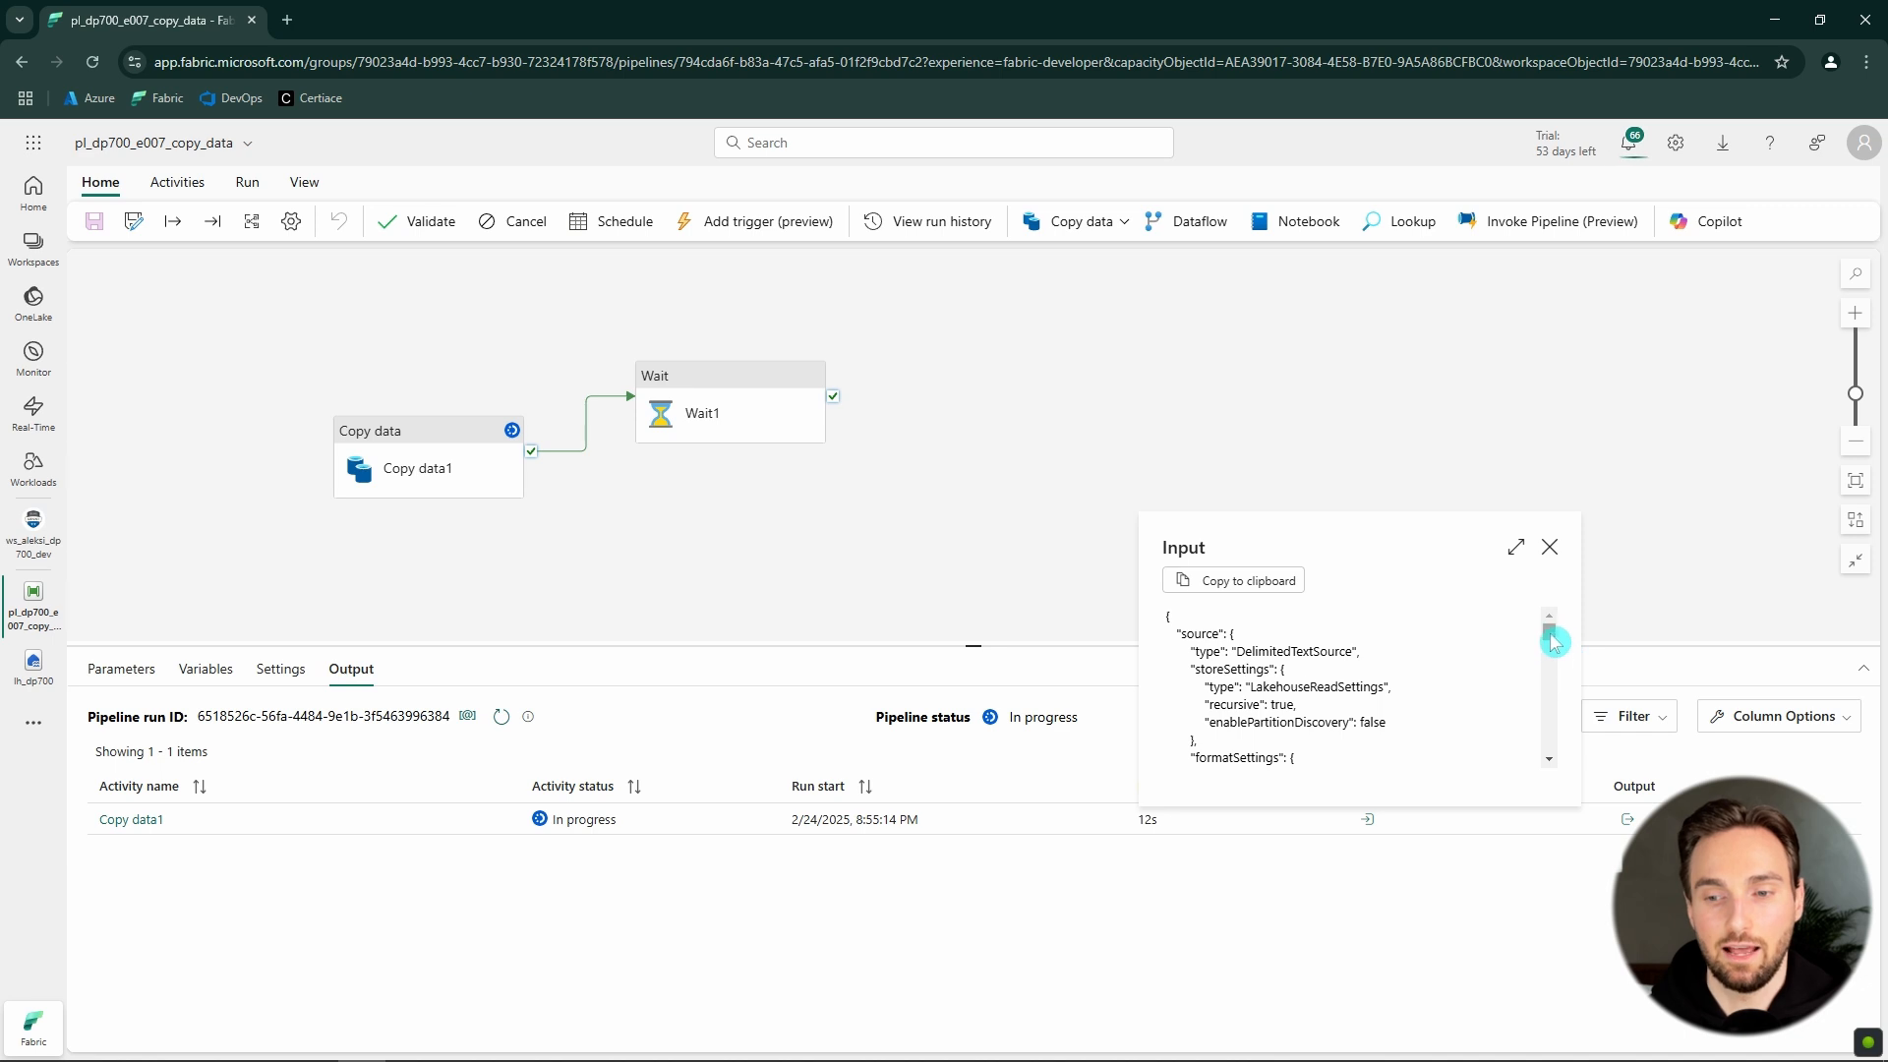
click(1515, 546)
scroll(376, 475, down, 1)
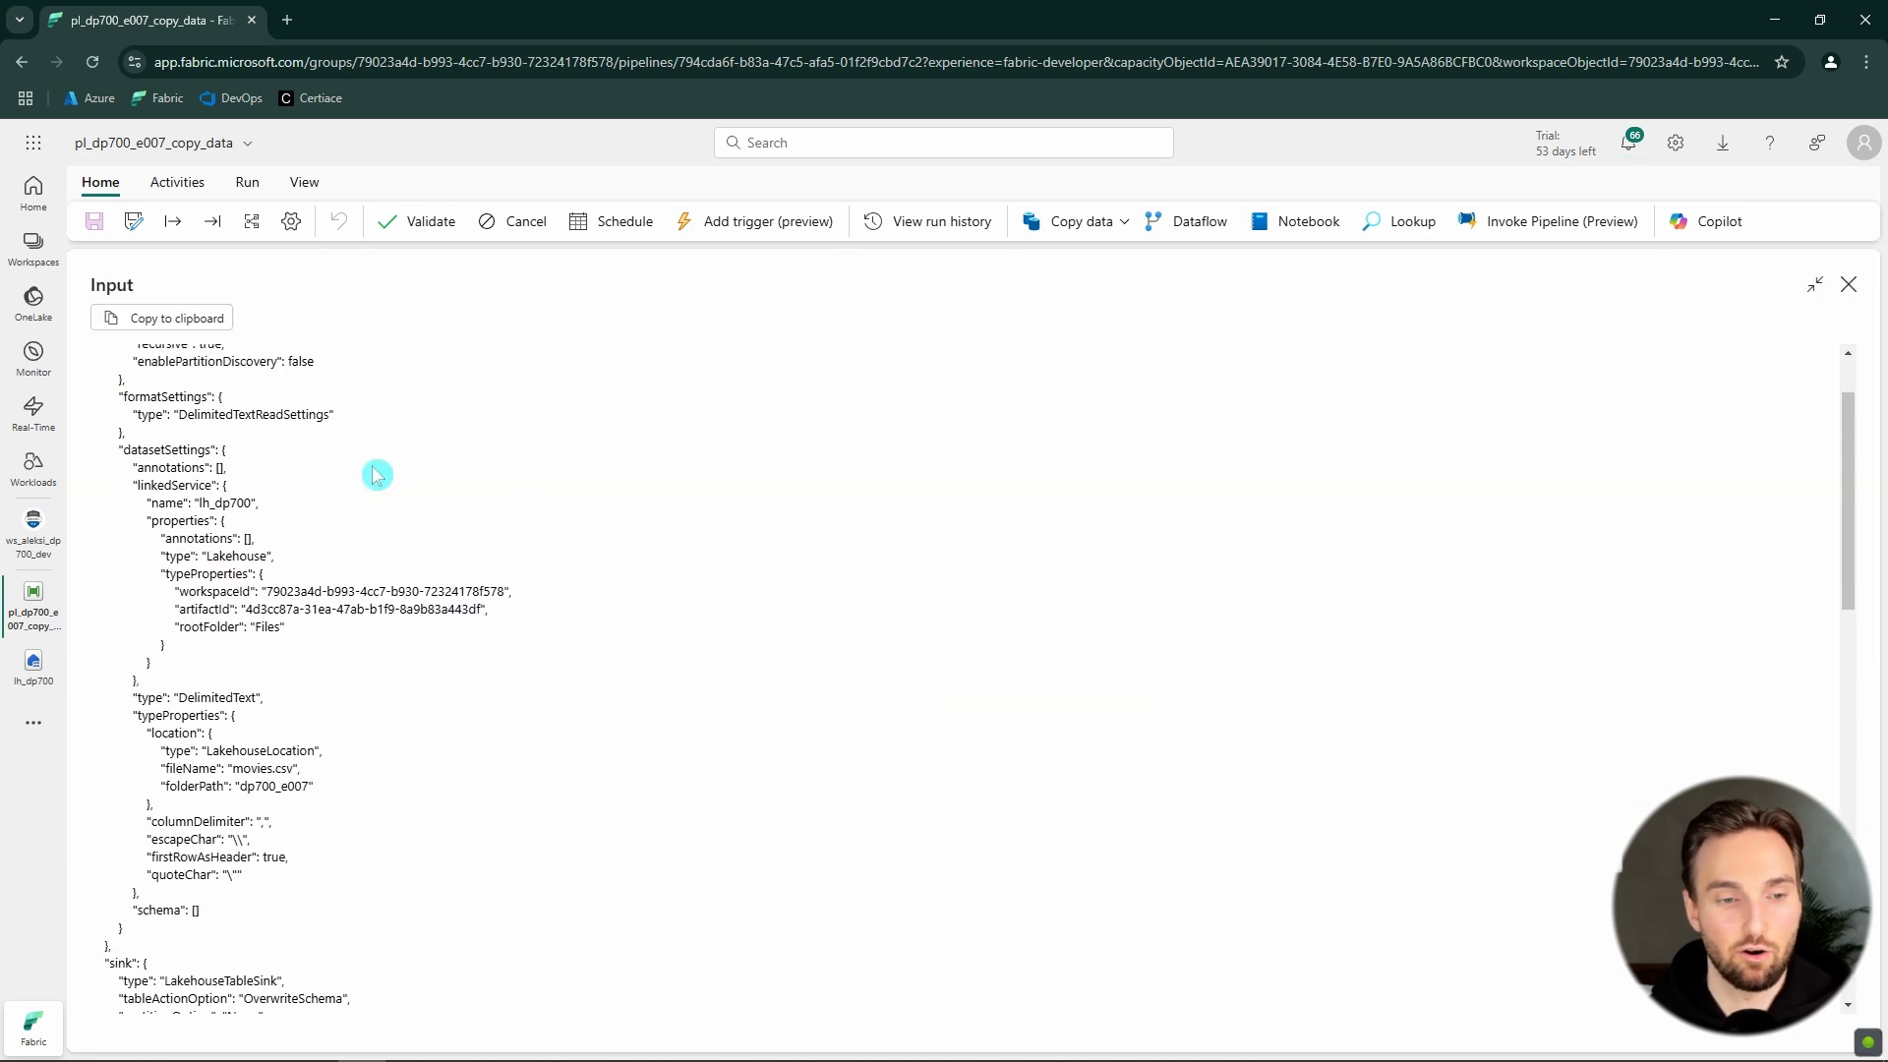
scroll(377, 475, down, 2)
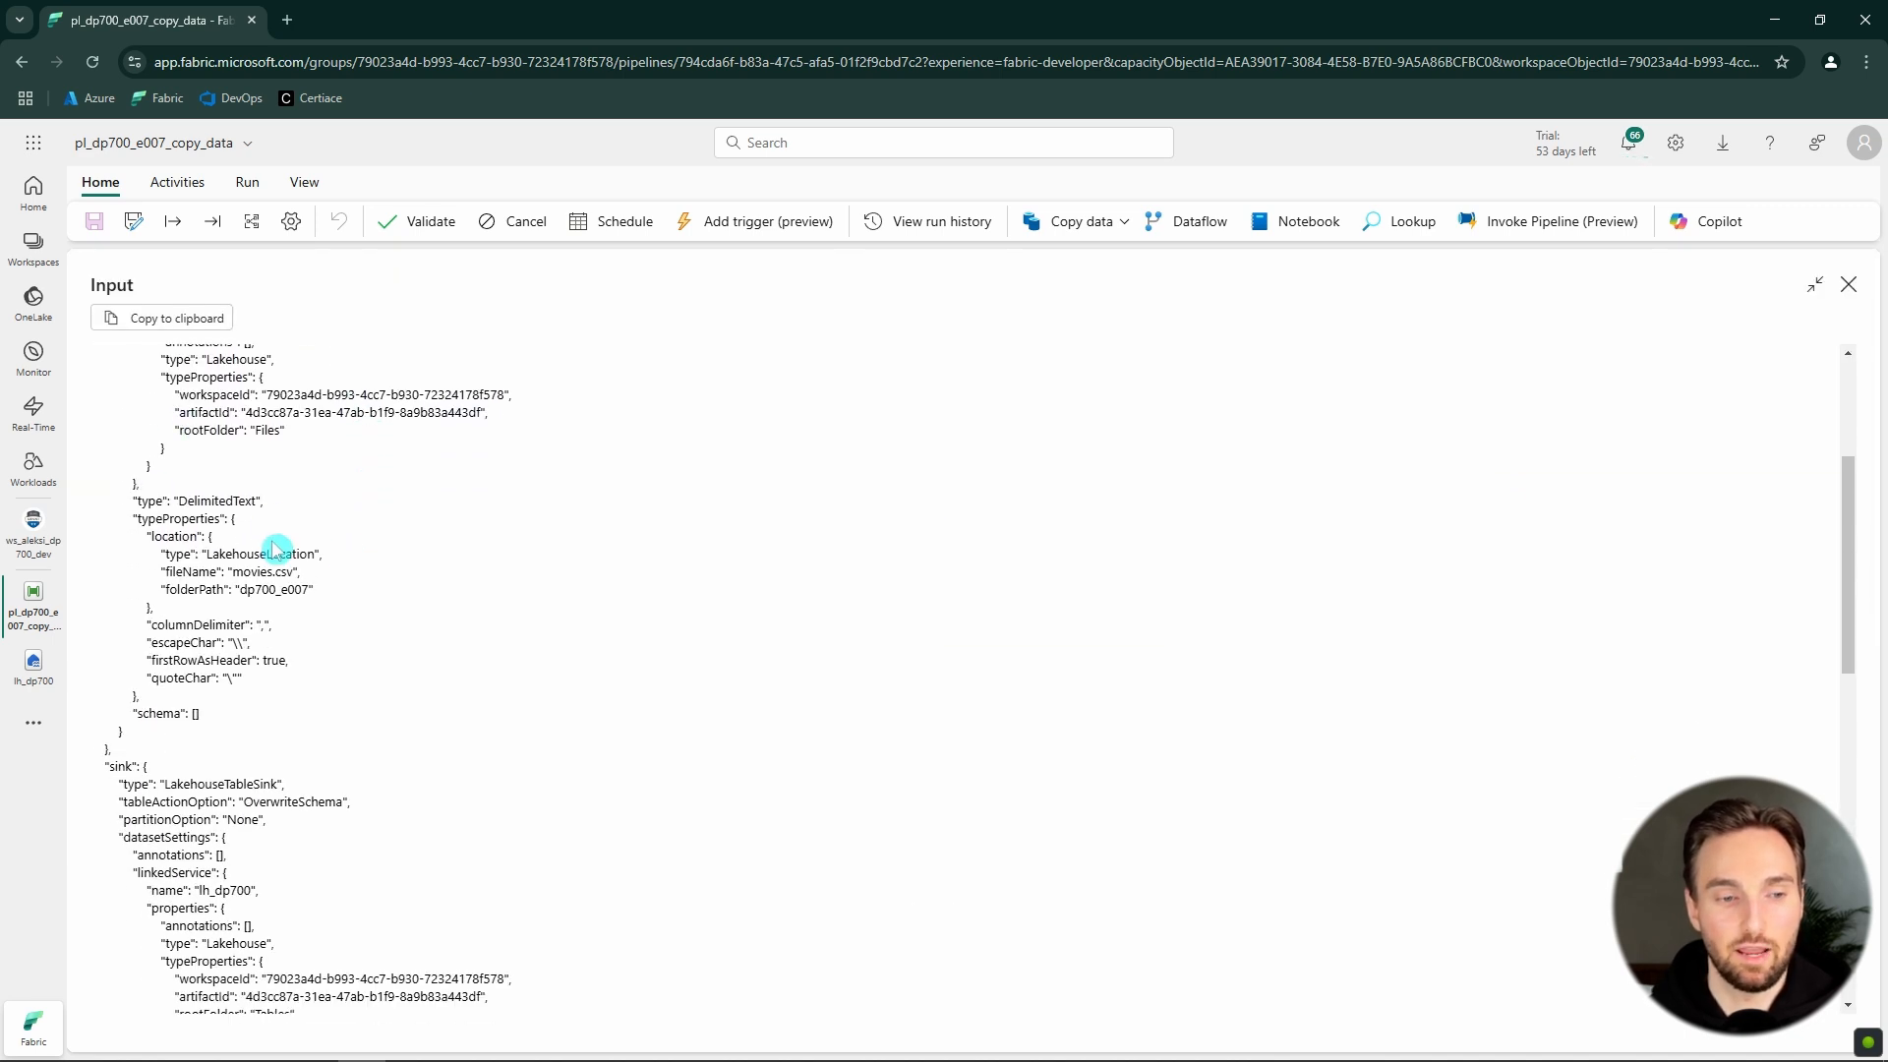
scroll(276, 549, down, 4)
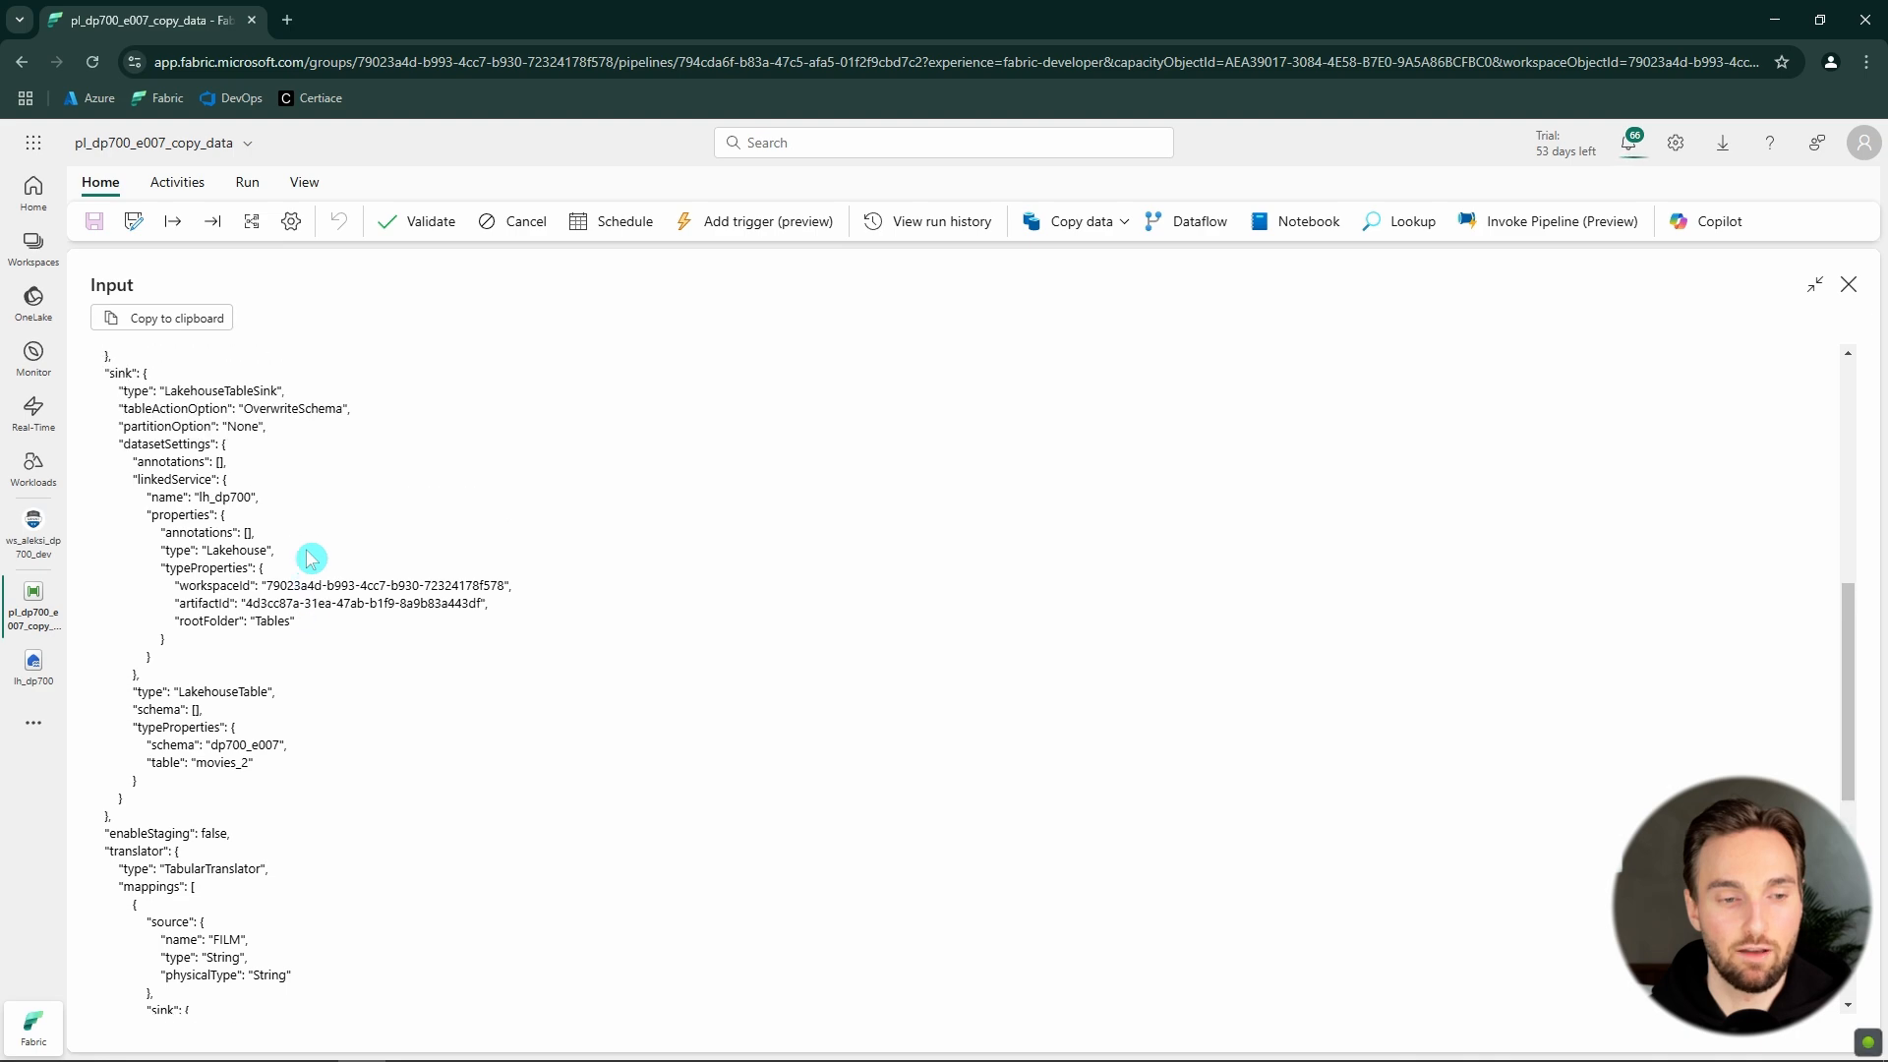
scroll(305, 558, up, 8)
scroll(295, 558, down, 7)
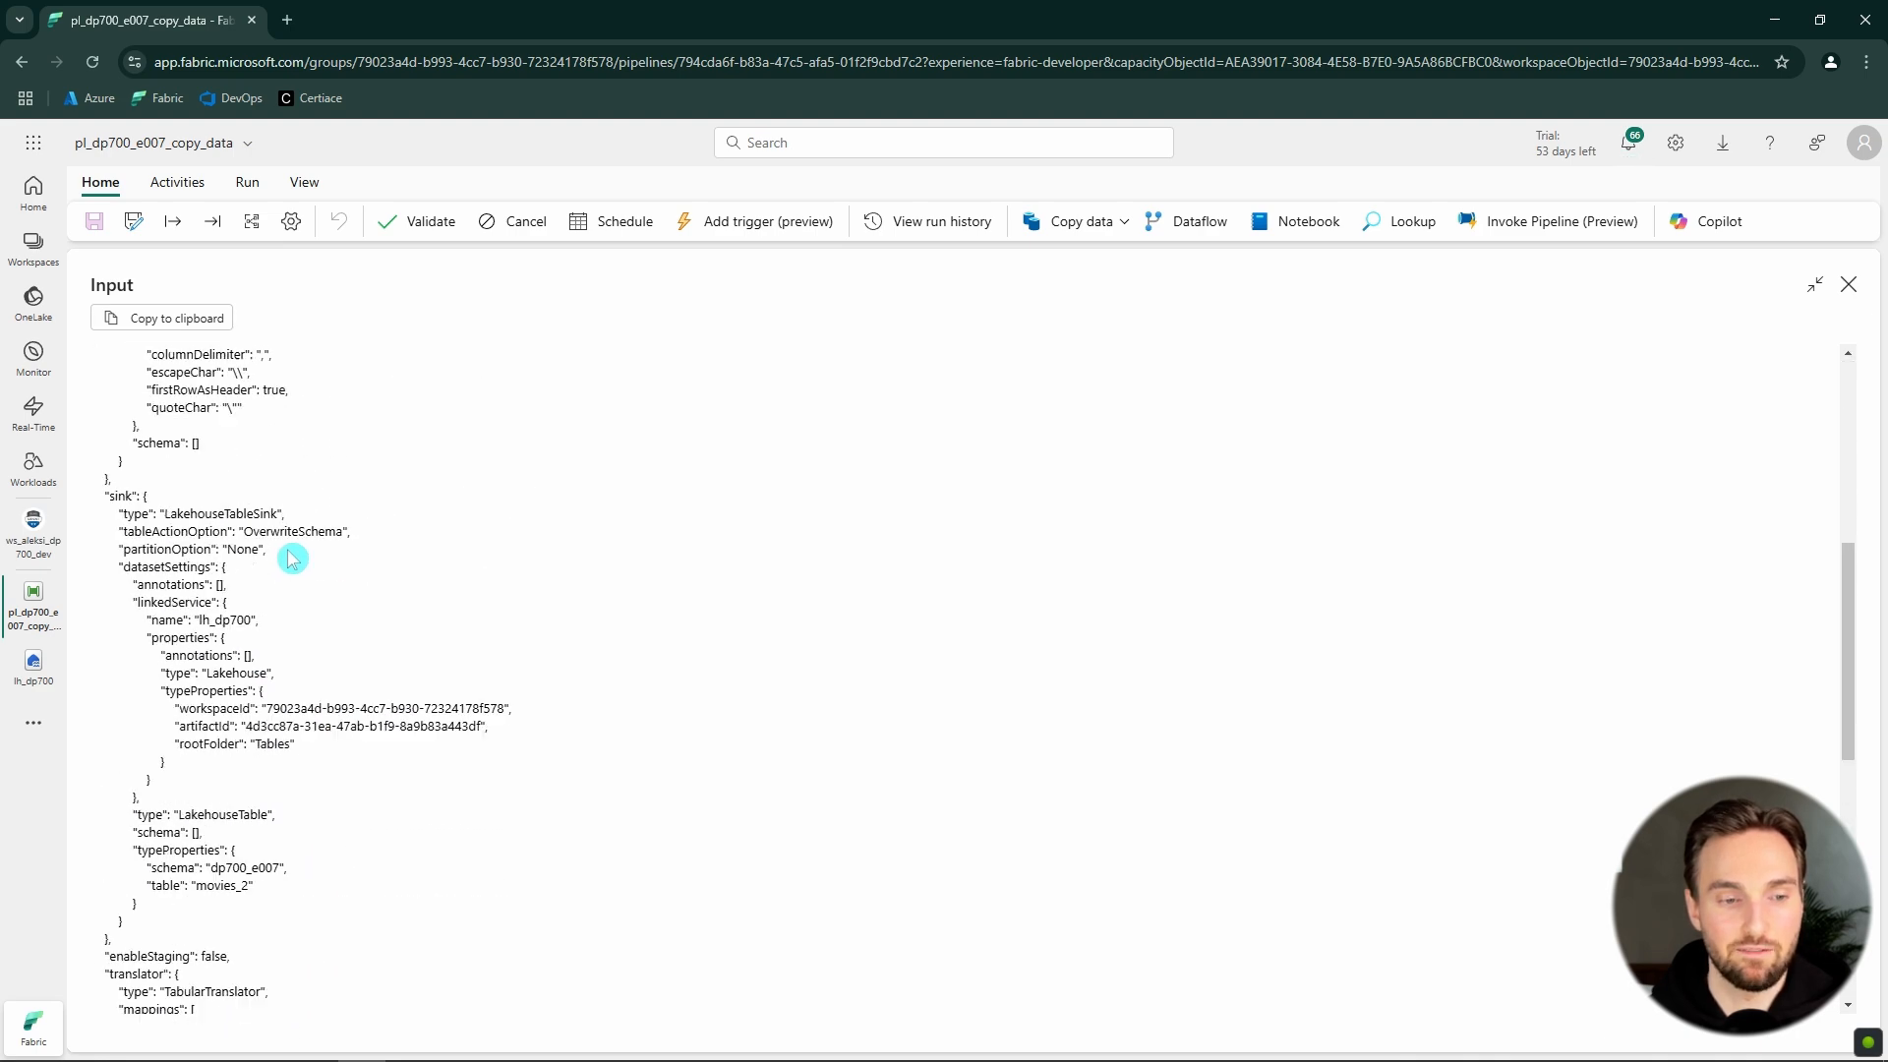
scroll(295, 553, down, 1)
scroll(285, 570, down, 2)
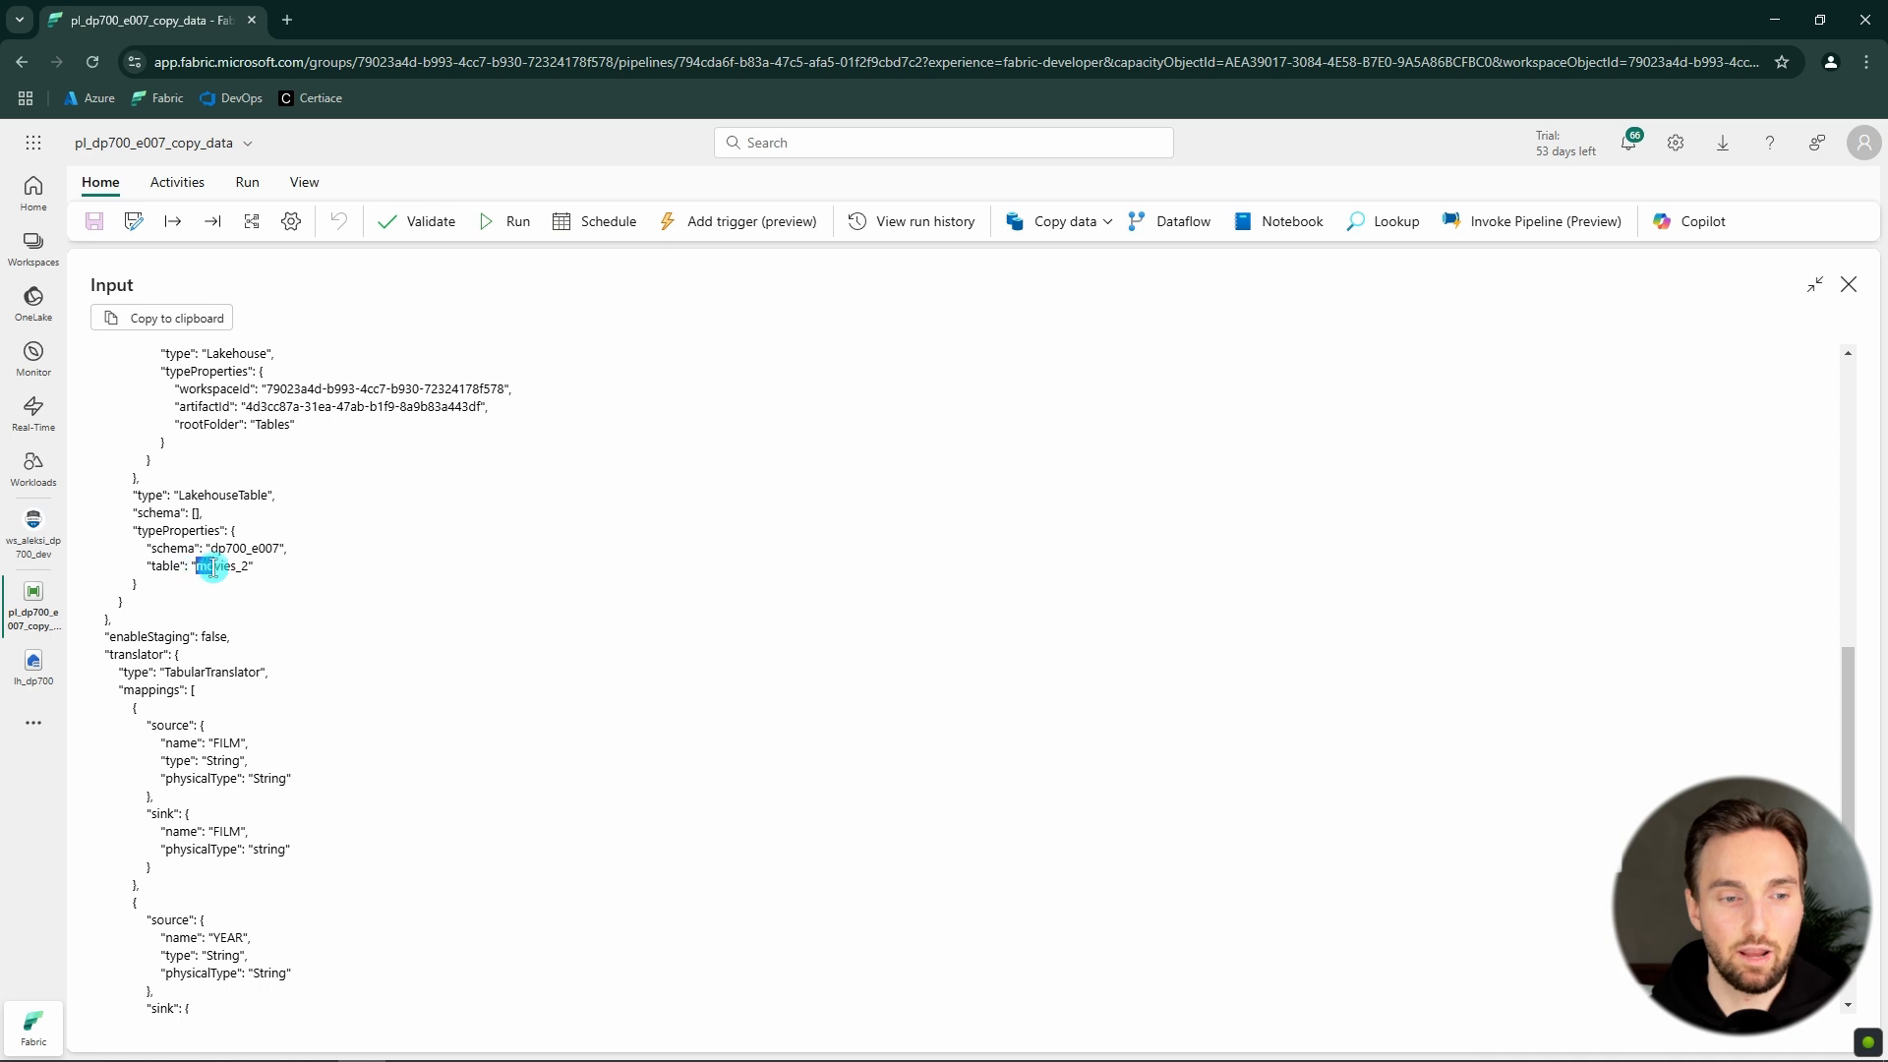
scroll(222, 753, up, 2)
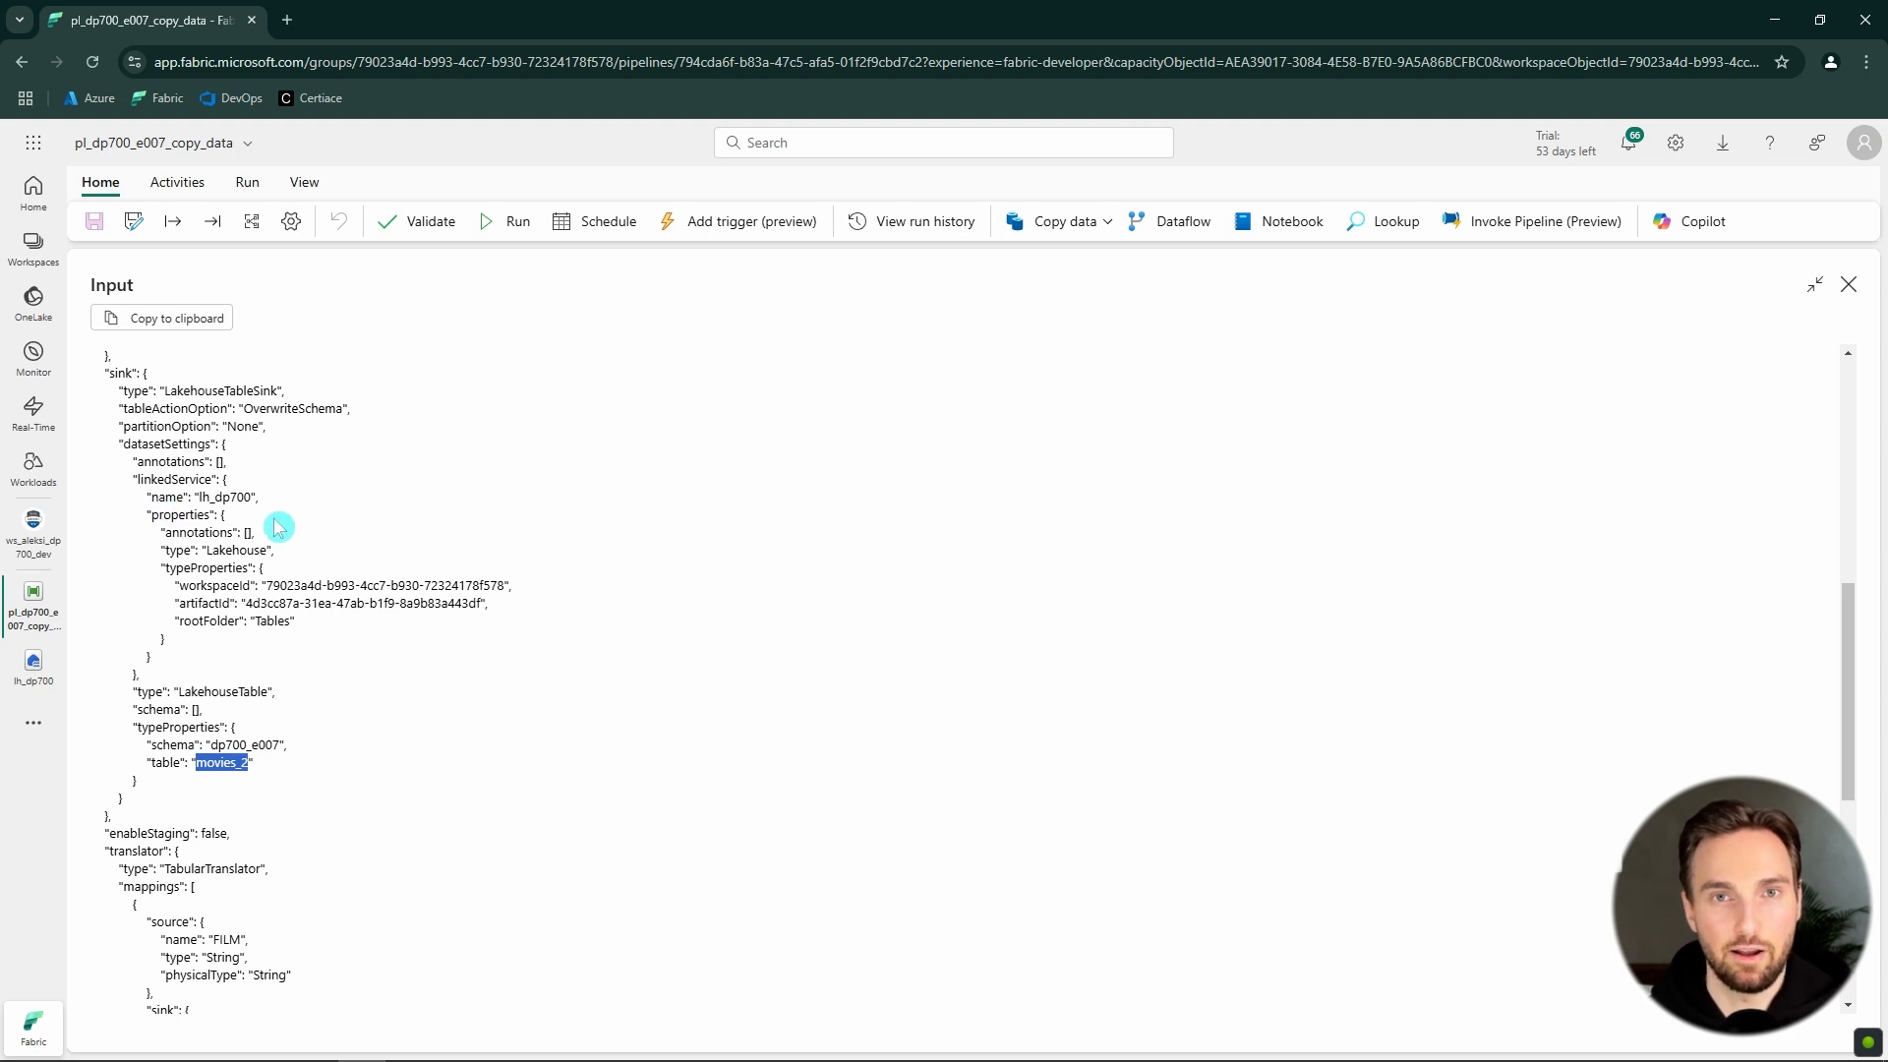
scroll(278, 531, down, 5)
scroll(295, 541, up, 10)
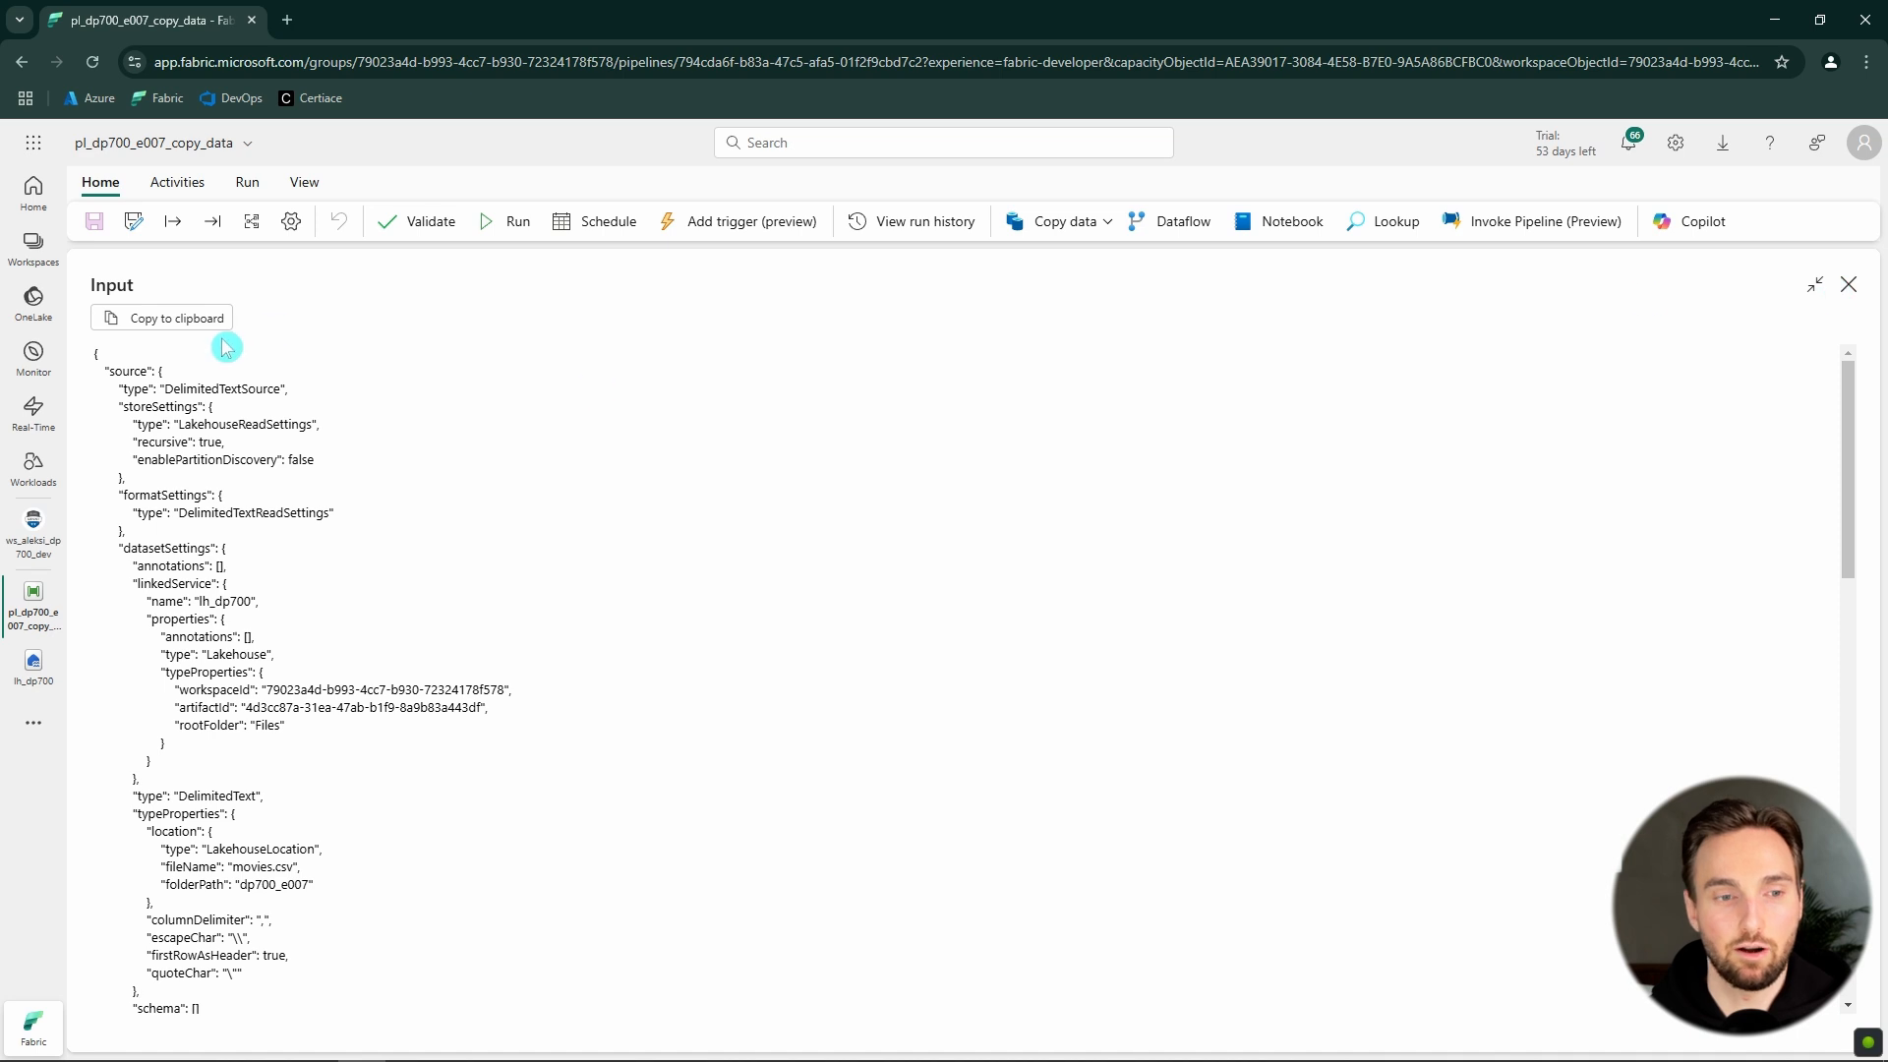
click(1848, 286)
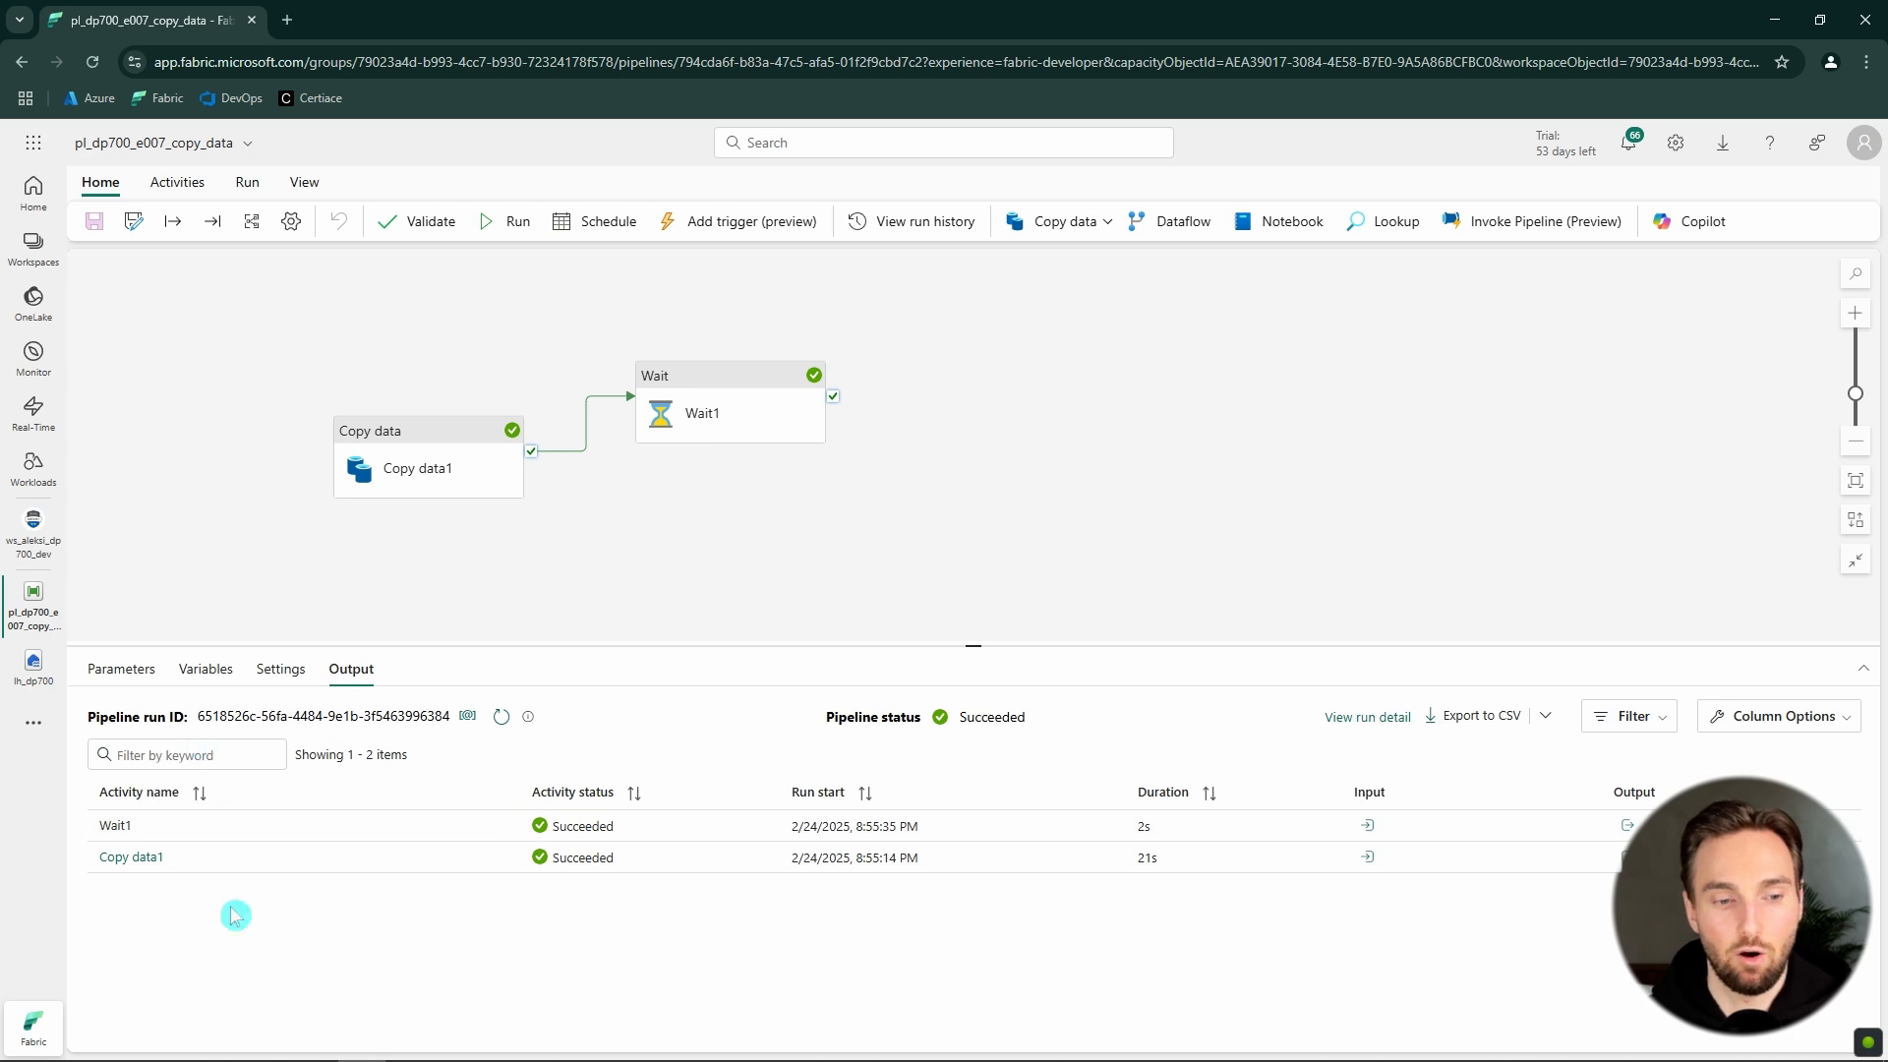
- Refresh the dp700_e007 schema in the lh_dp700 lakehouse to check for the newly loaded table
click(33, 663)
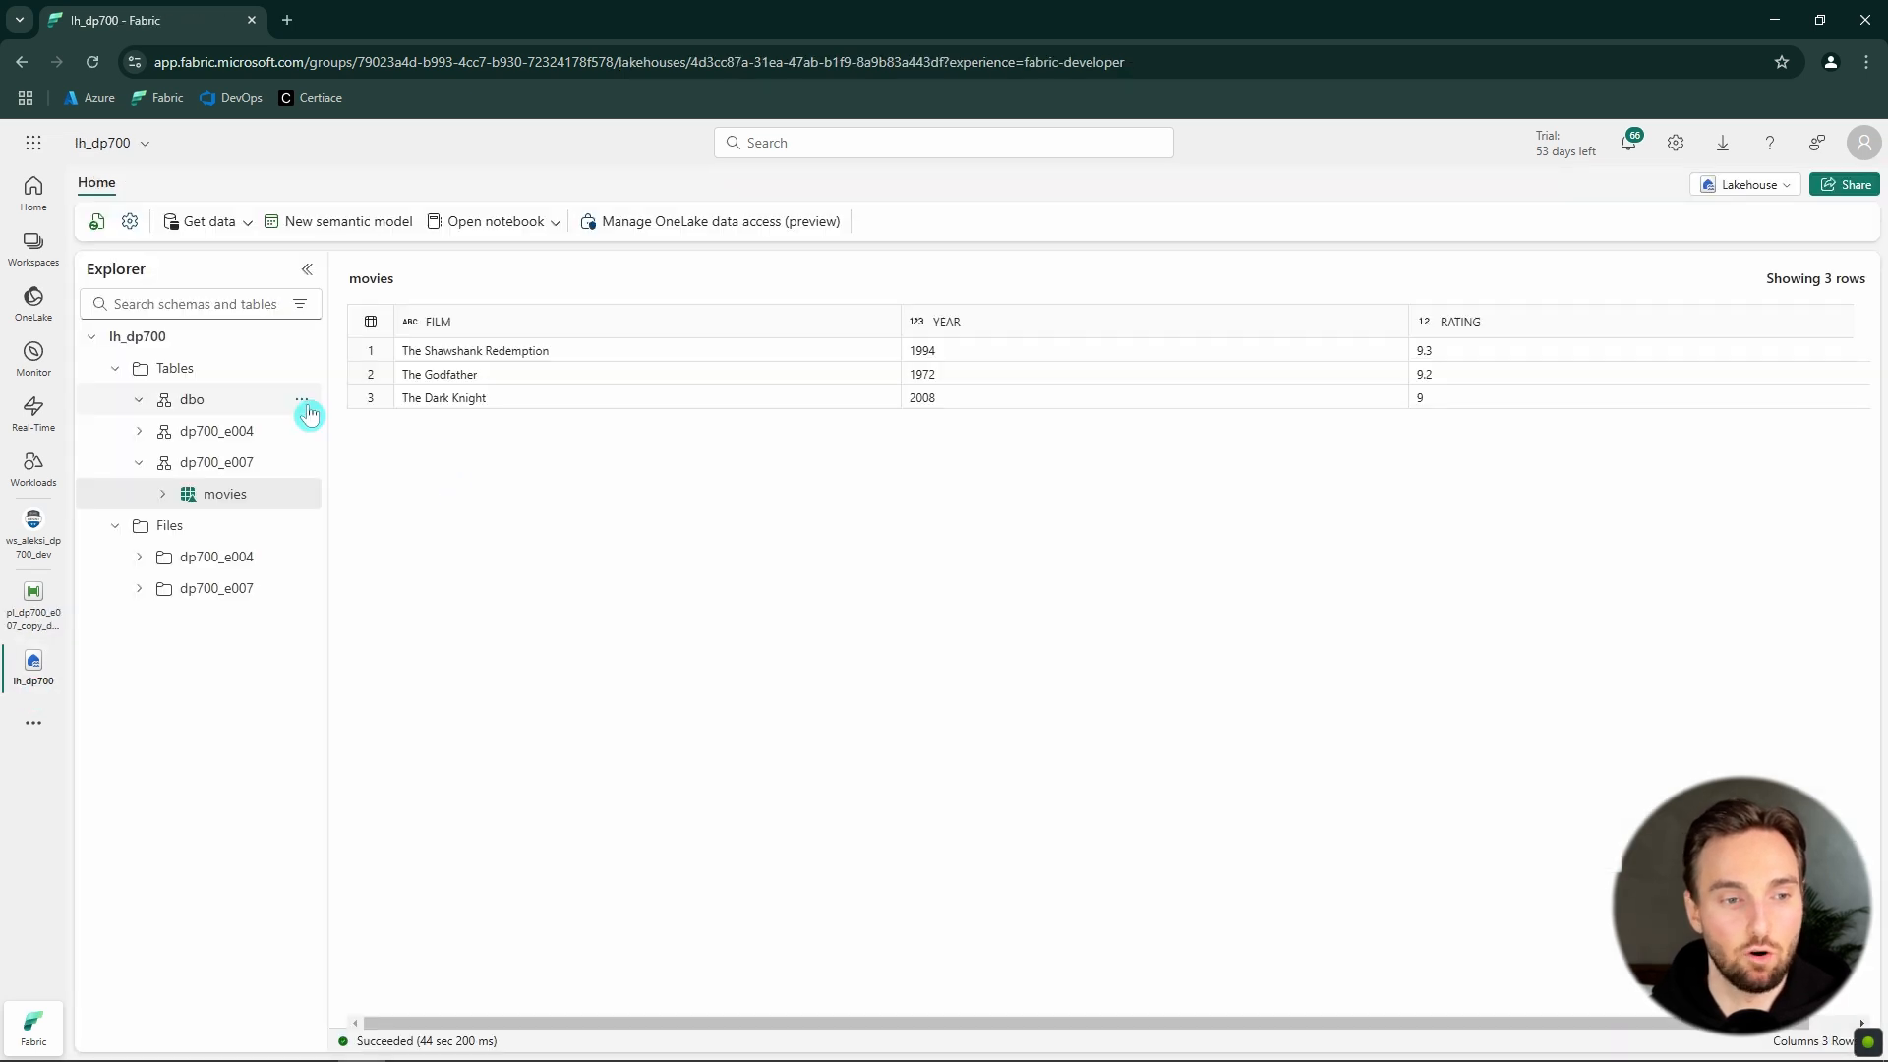
click(302, 462)
click(370, 640)
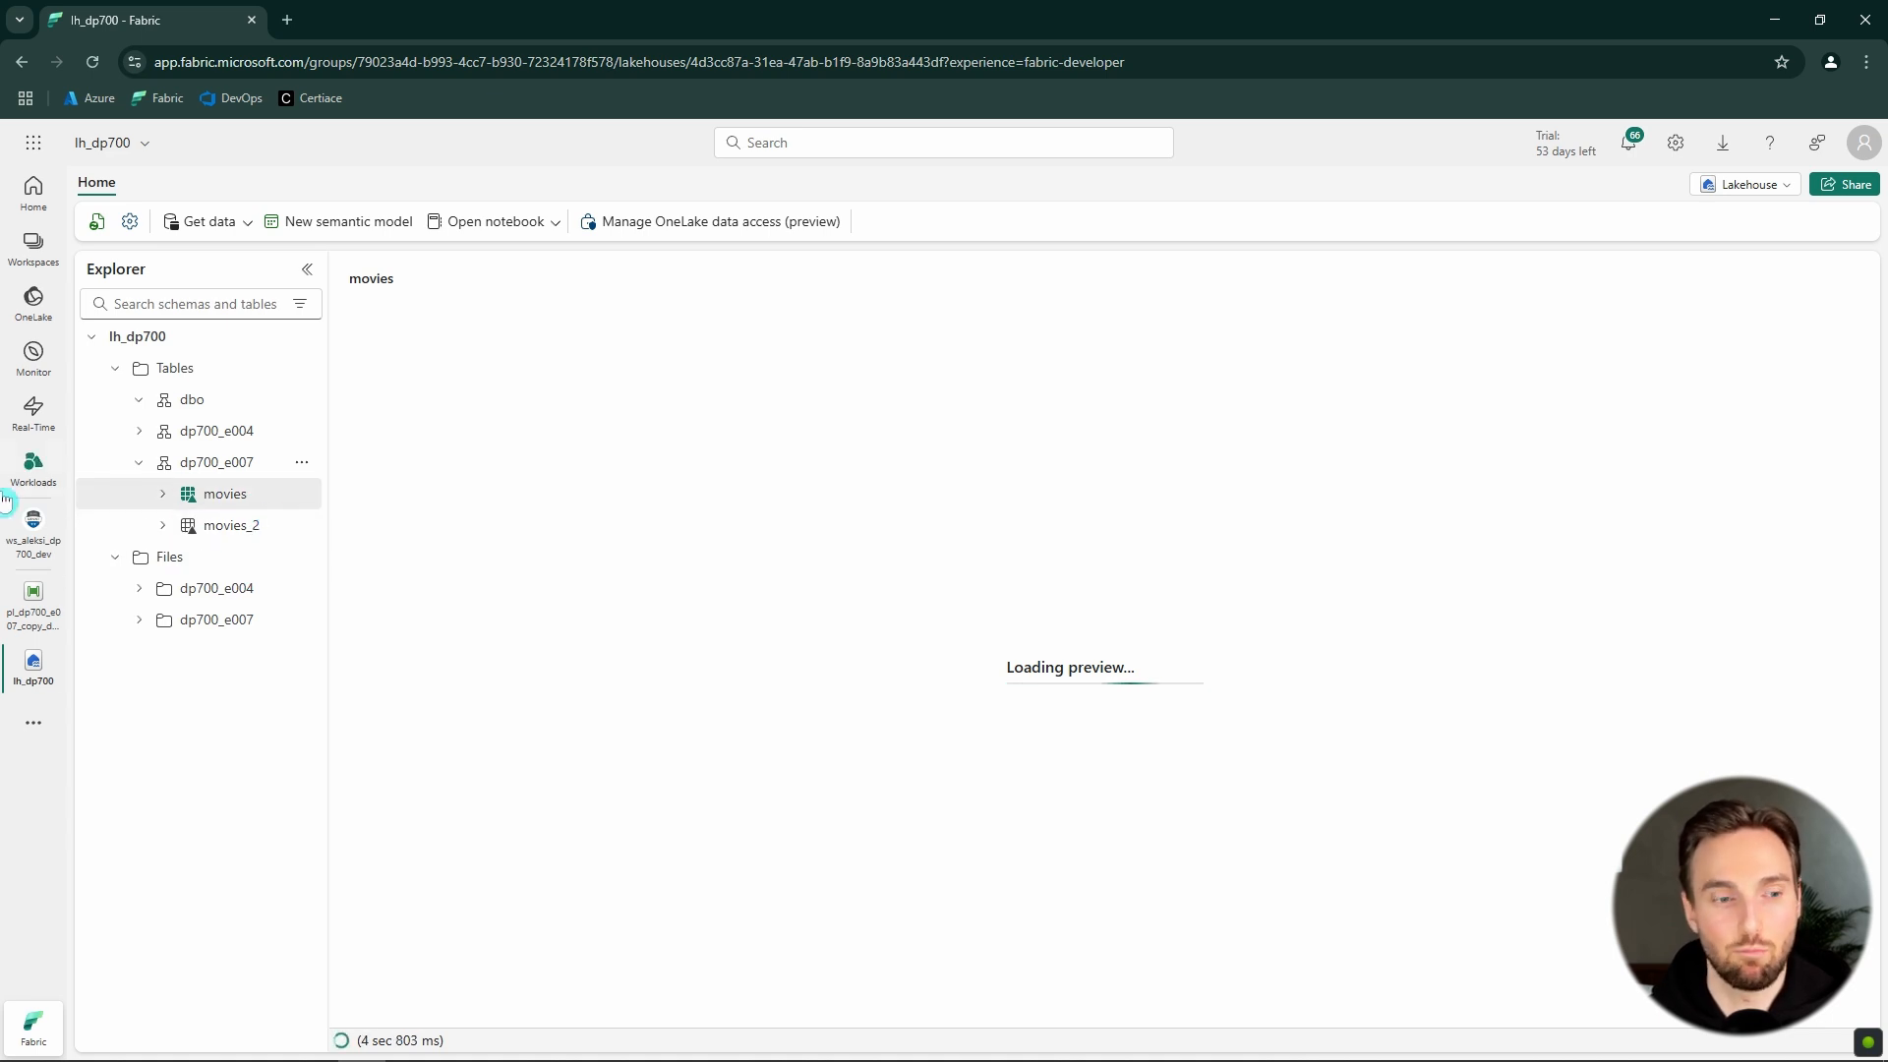
- Return to the pipeline, paste two copies of the Wait1 activity and arrange them below the original
click(30, 626)
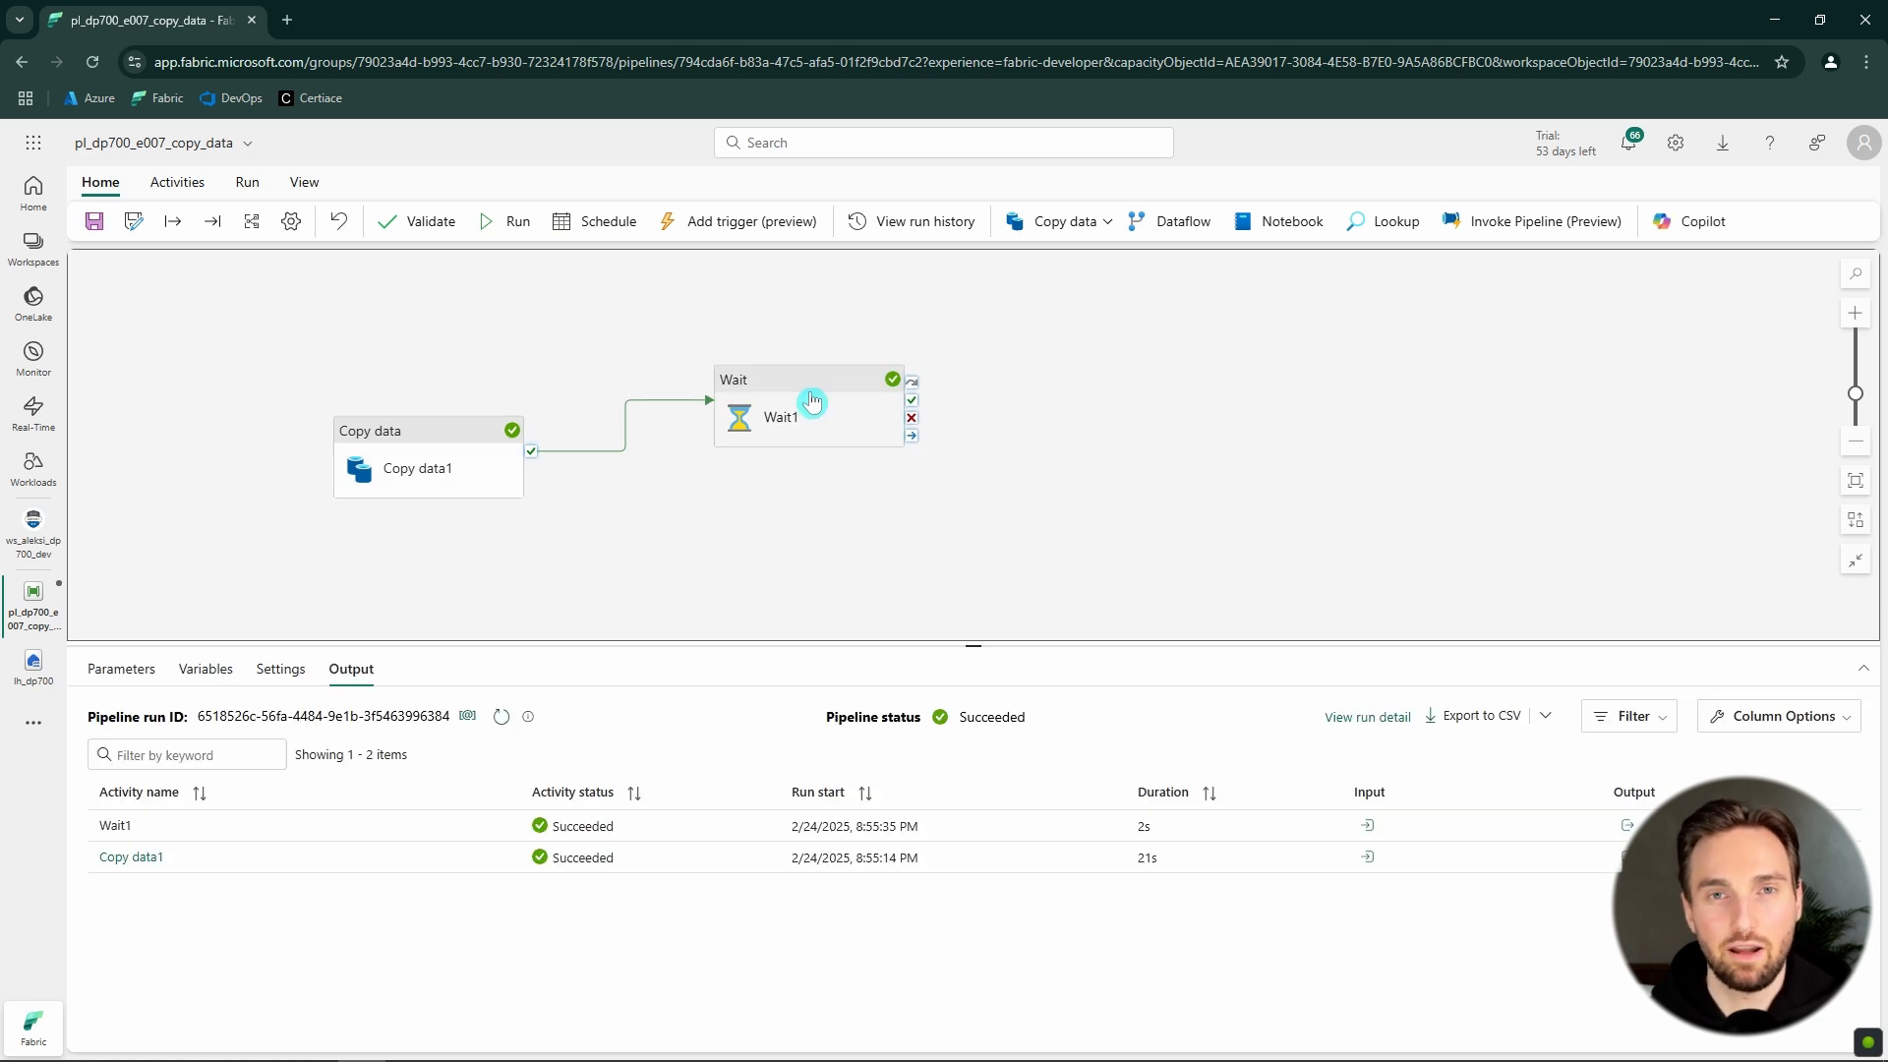
drag(811, 401, 750, 340)
key(ctrl+c)
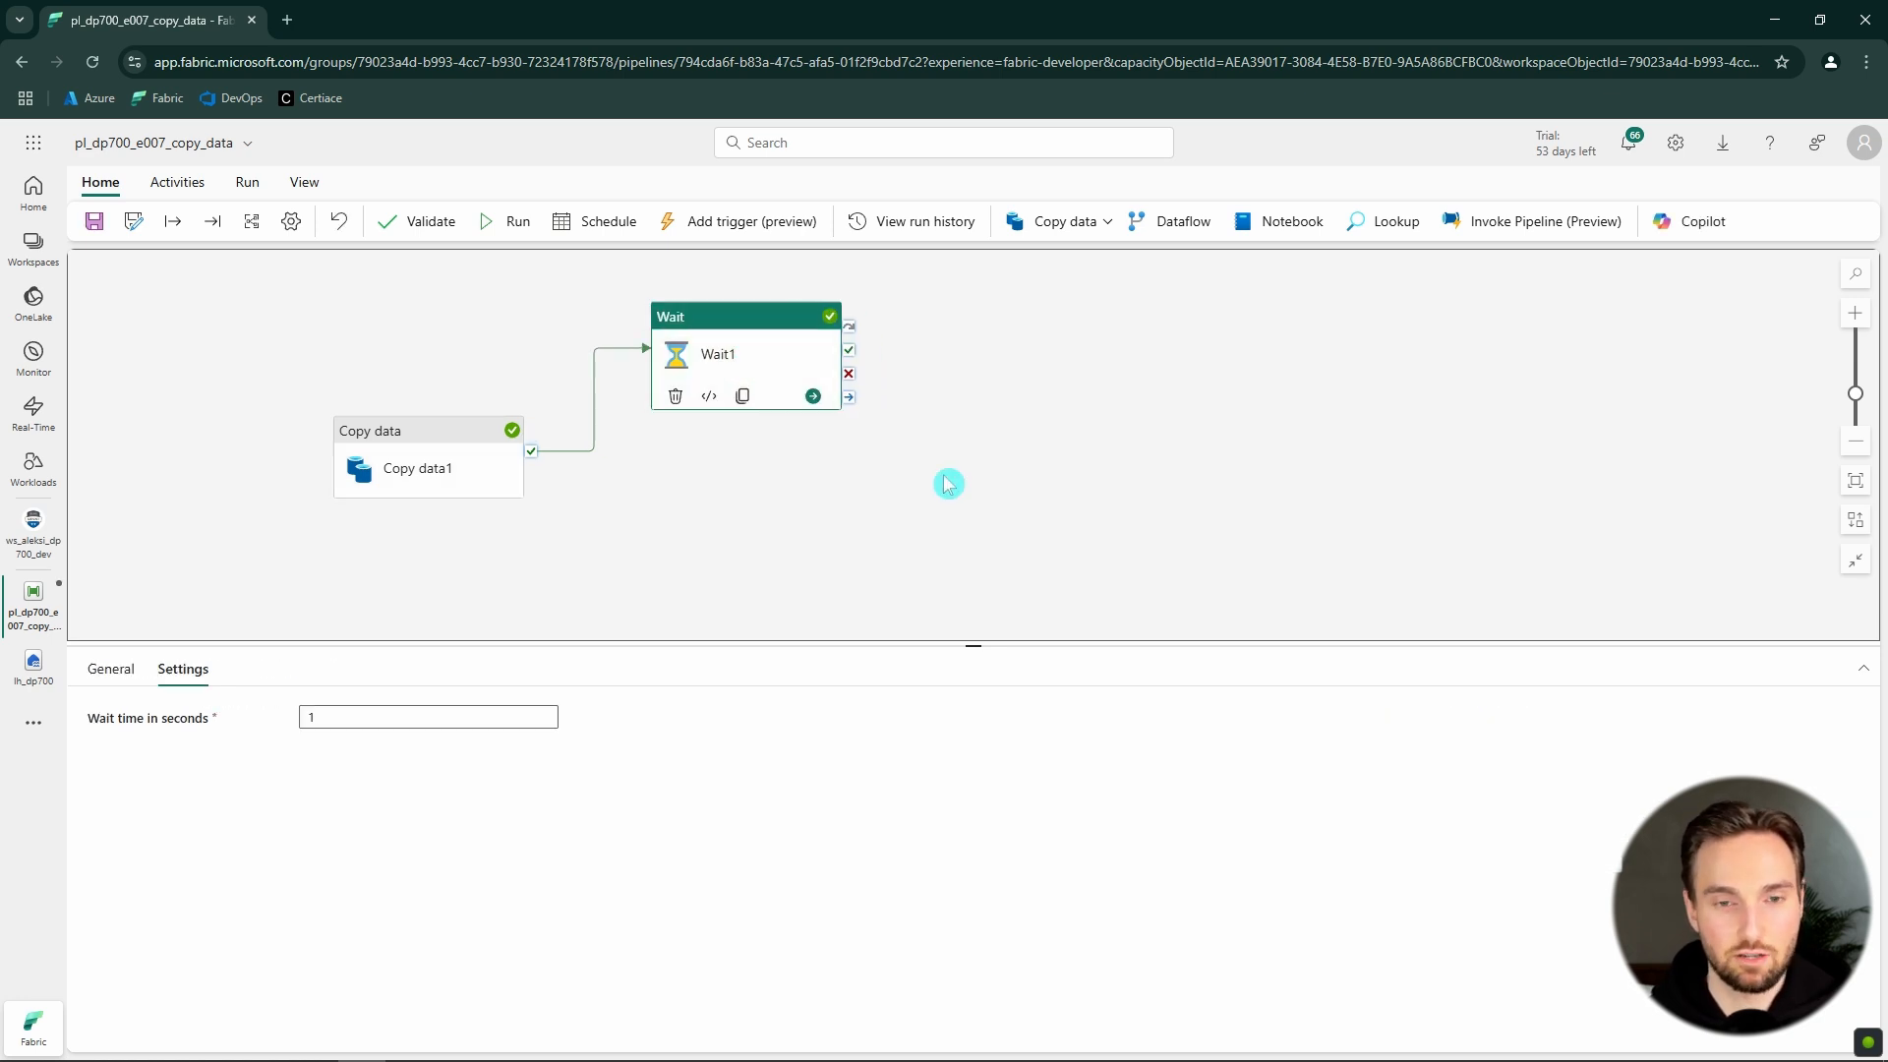
key(ctrl+v)
key(ctrl+v)
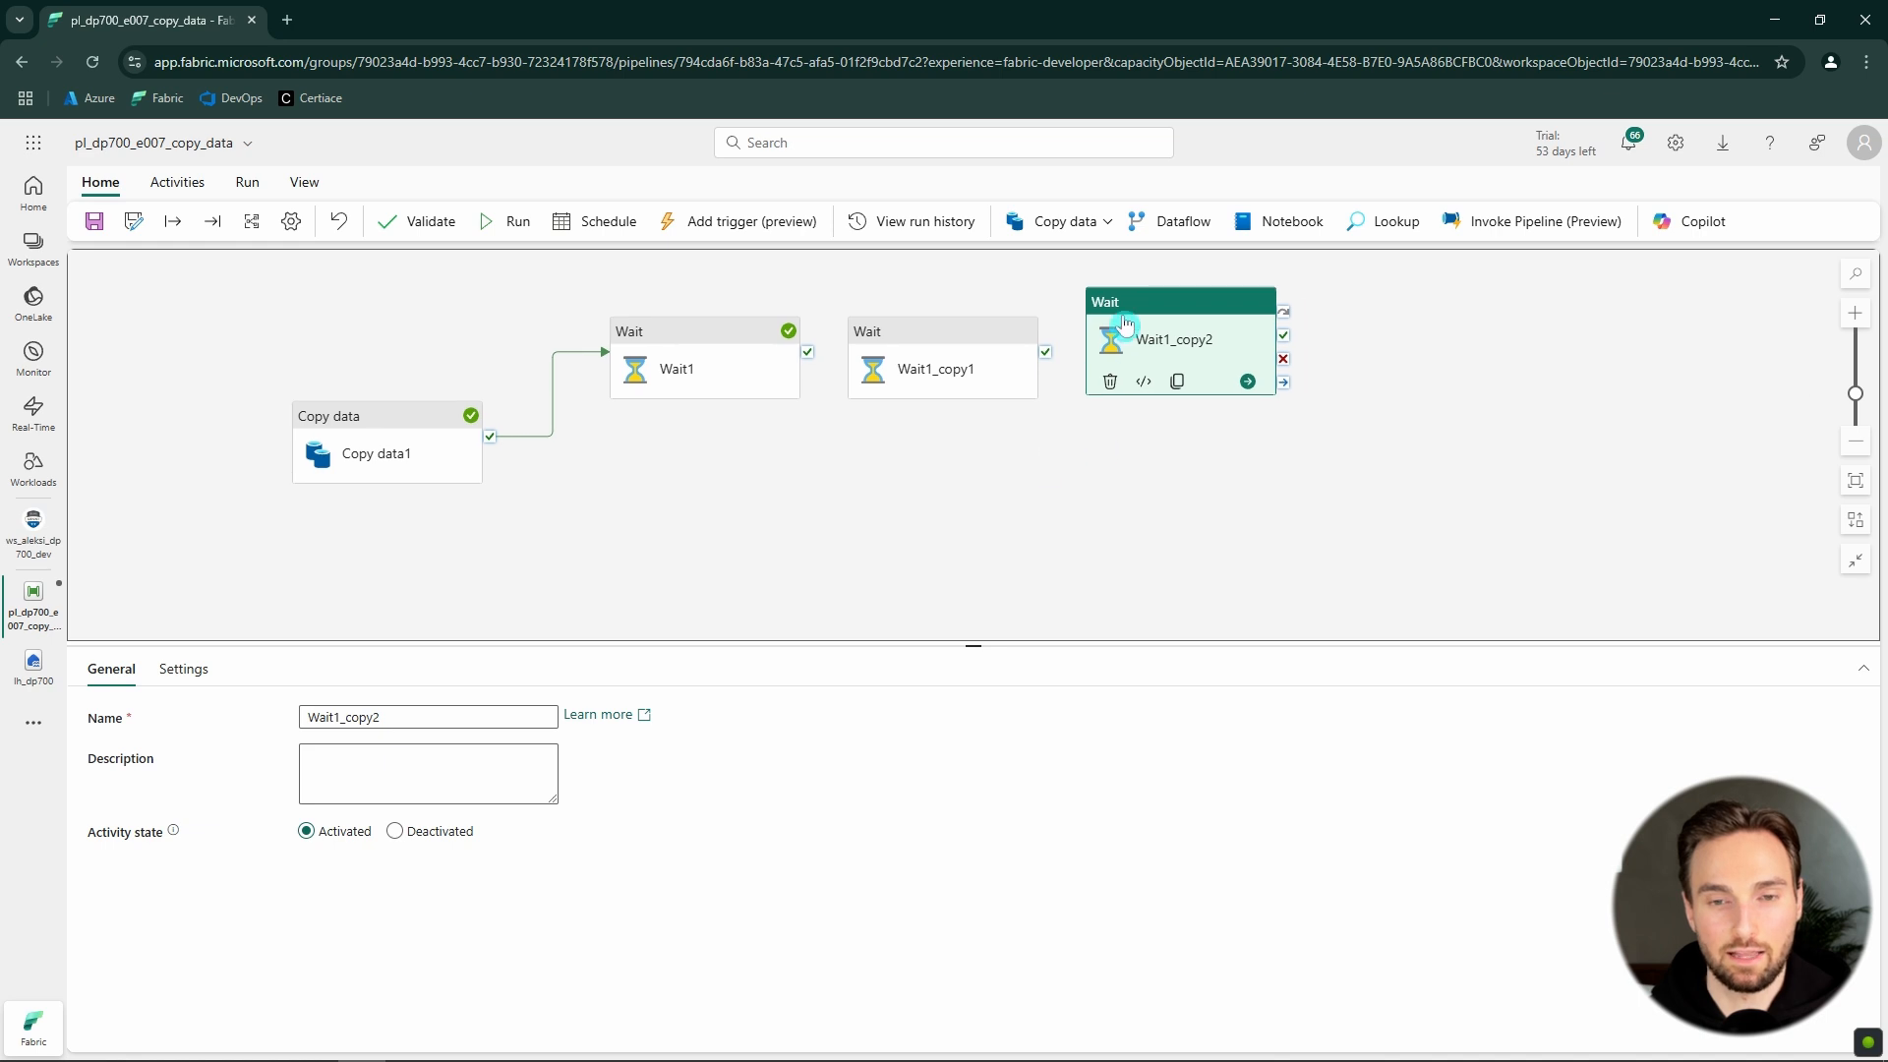
drag(1112, 337, 830, 514)
drag(936, 366, 659, 449)
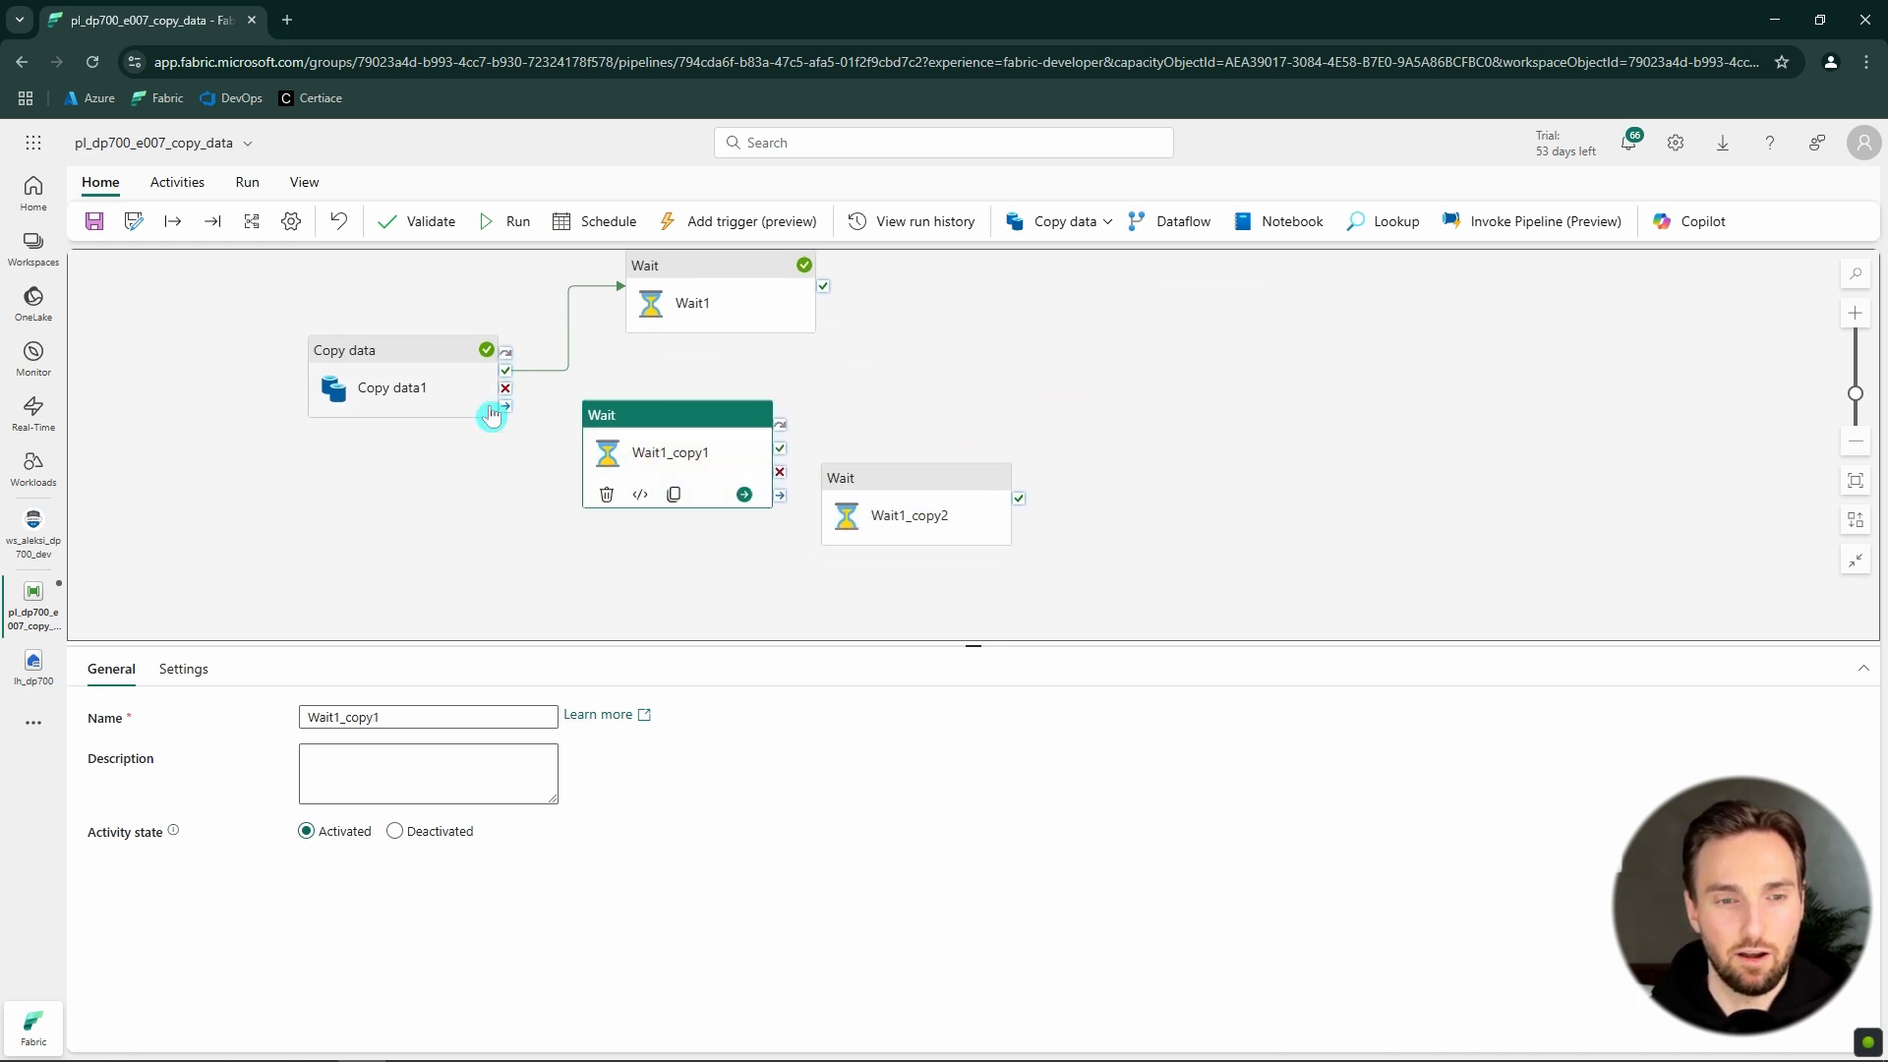
- Place Wait1_copy1 beside Wait1 and connect Wait1 to it with an on-fail dependency
mouse_move(502, 397)
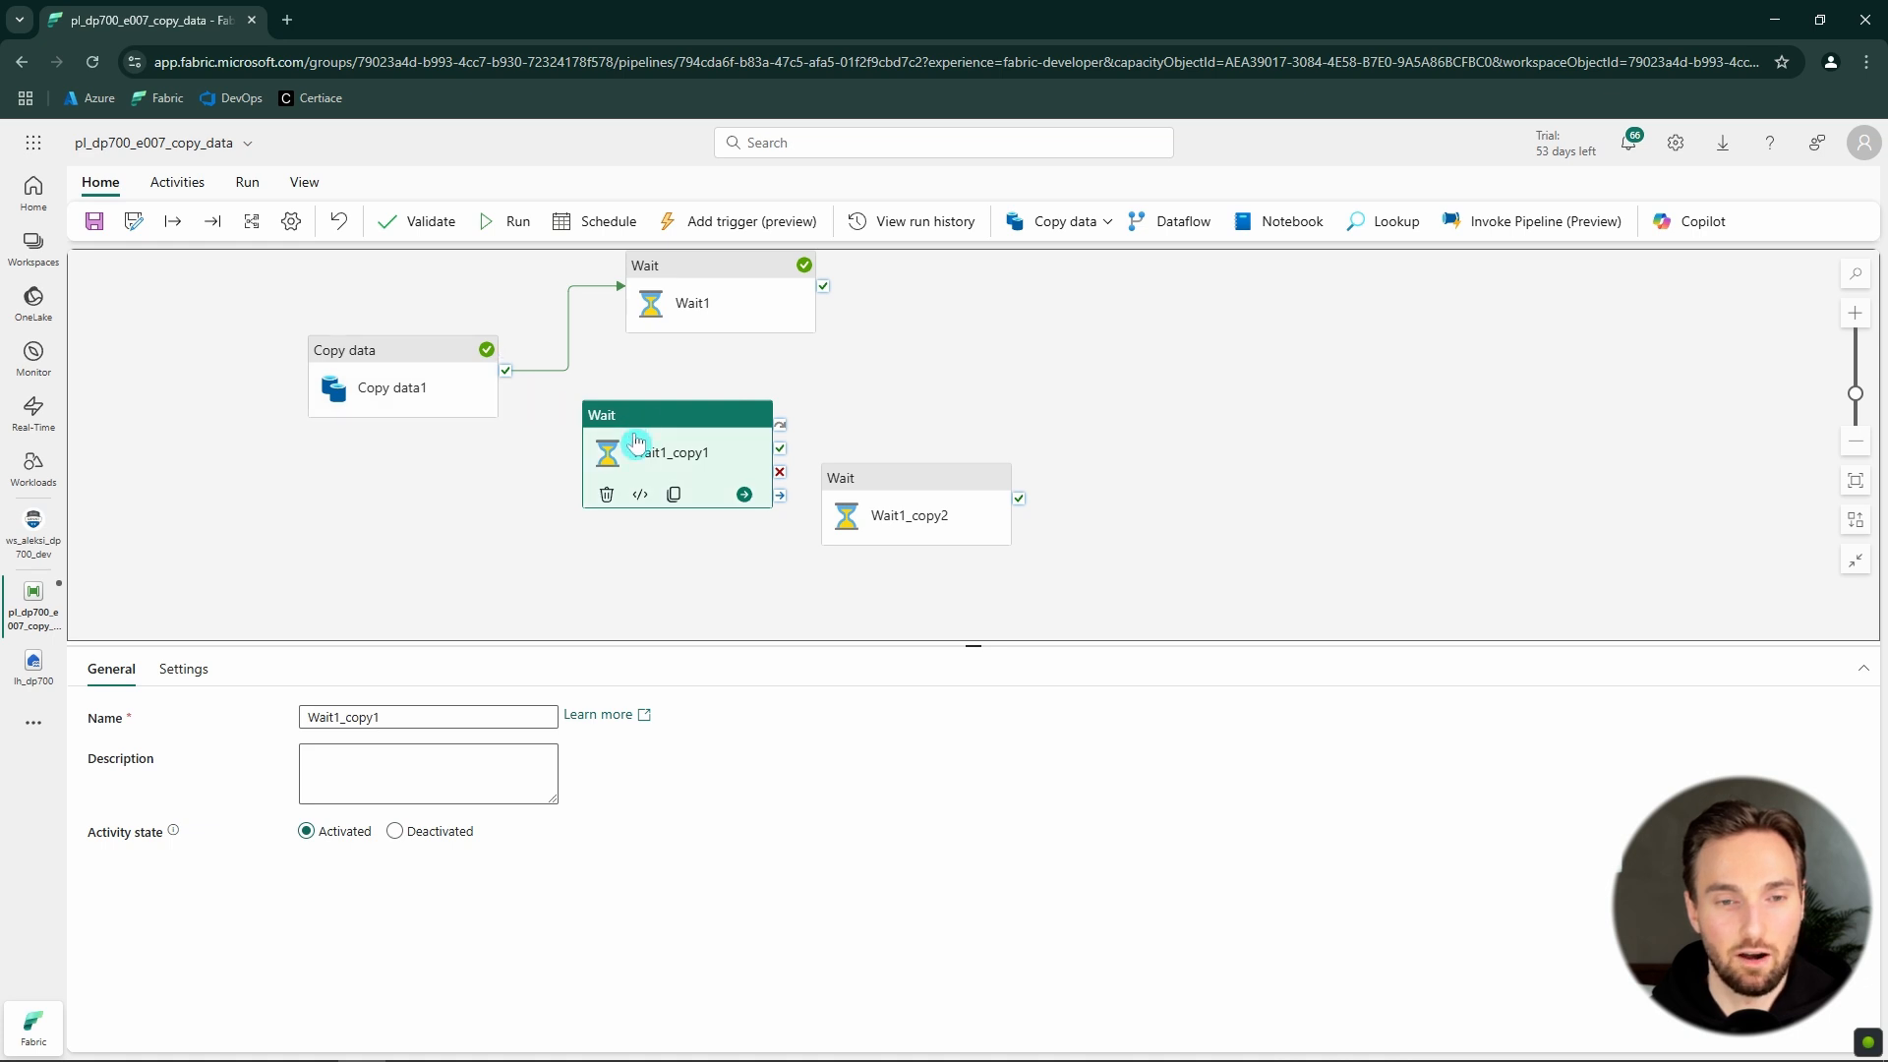
drag(623, 441, 916, 383)
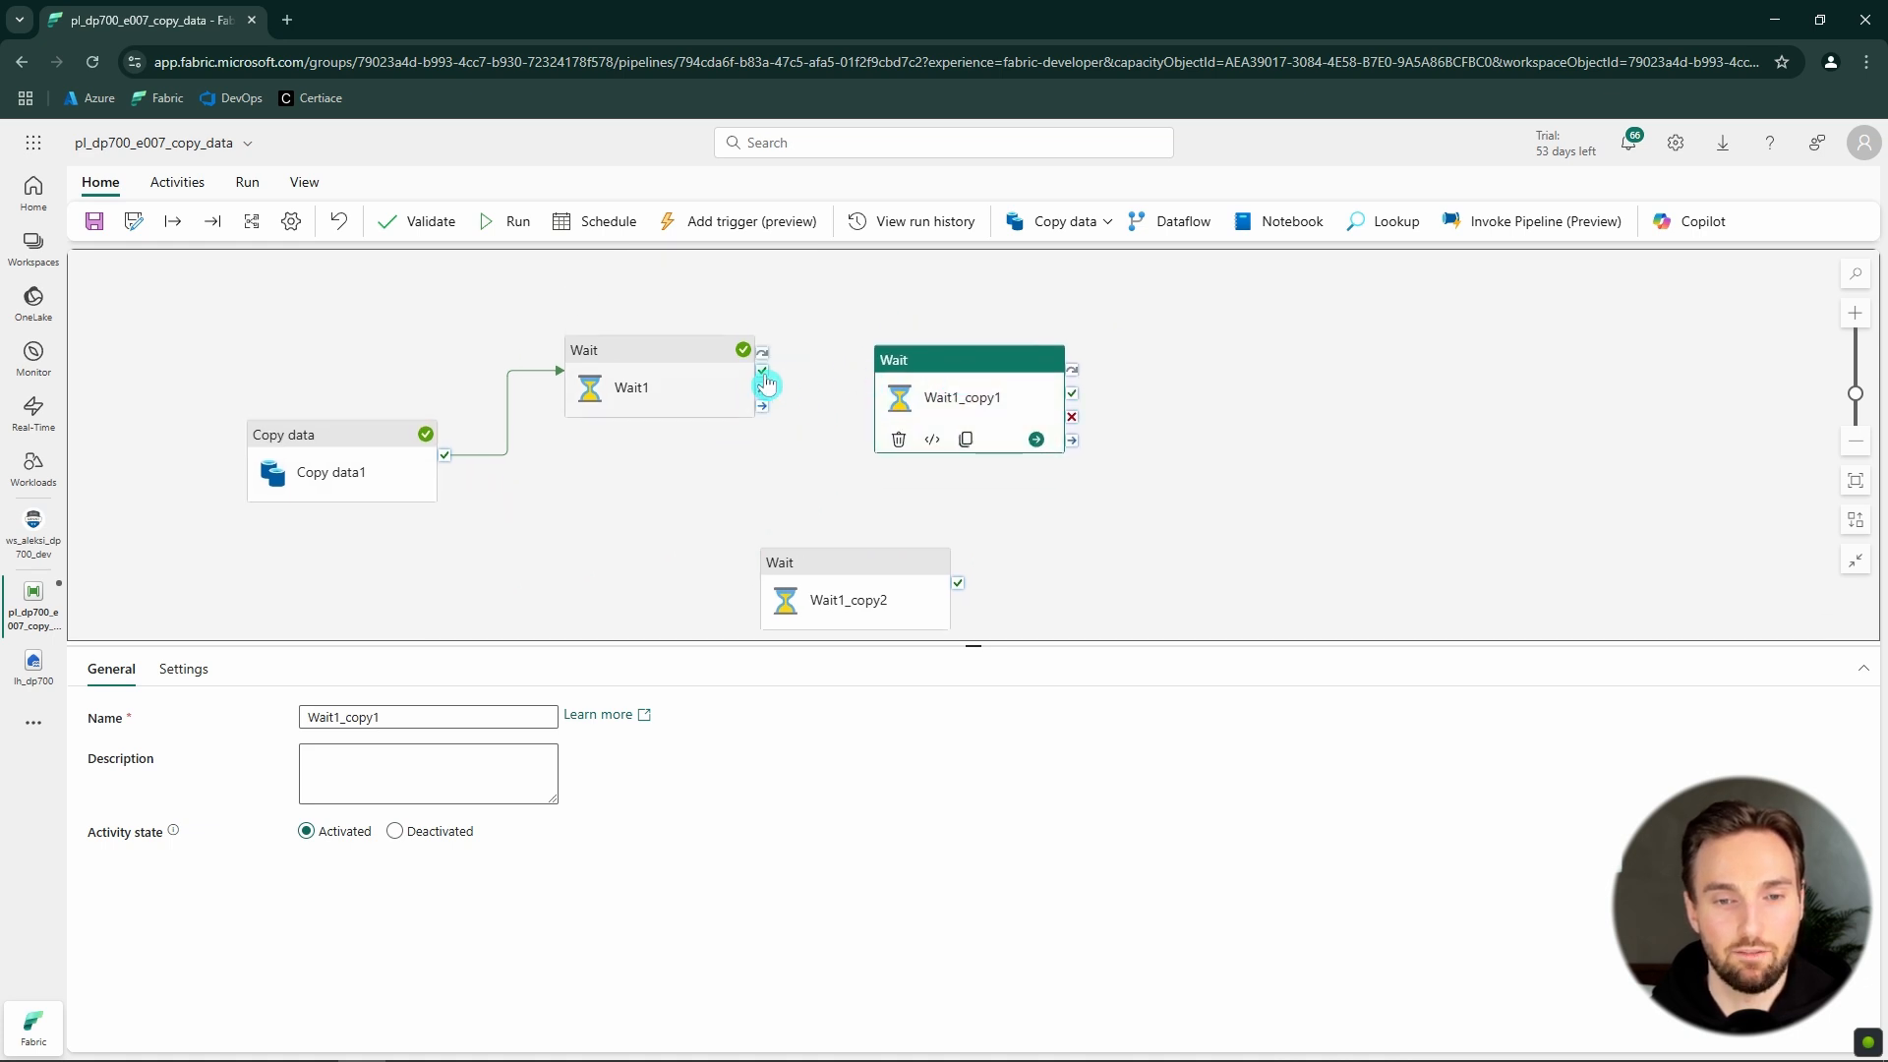
mouse_move(763, 376)
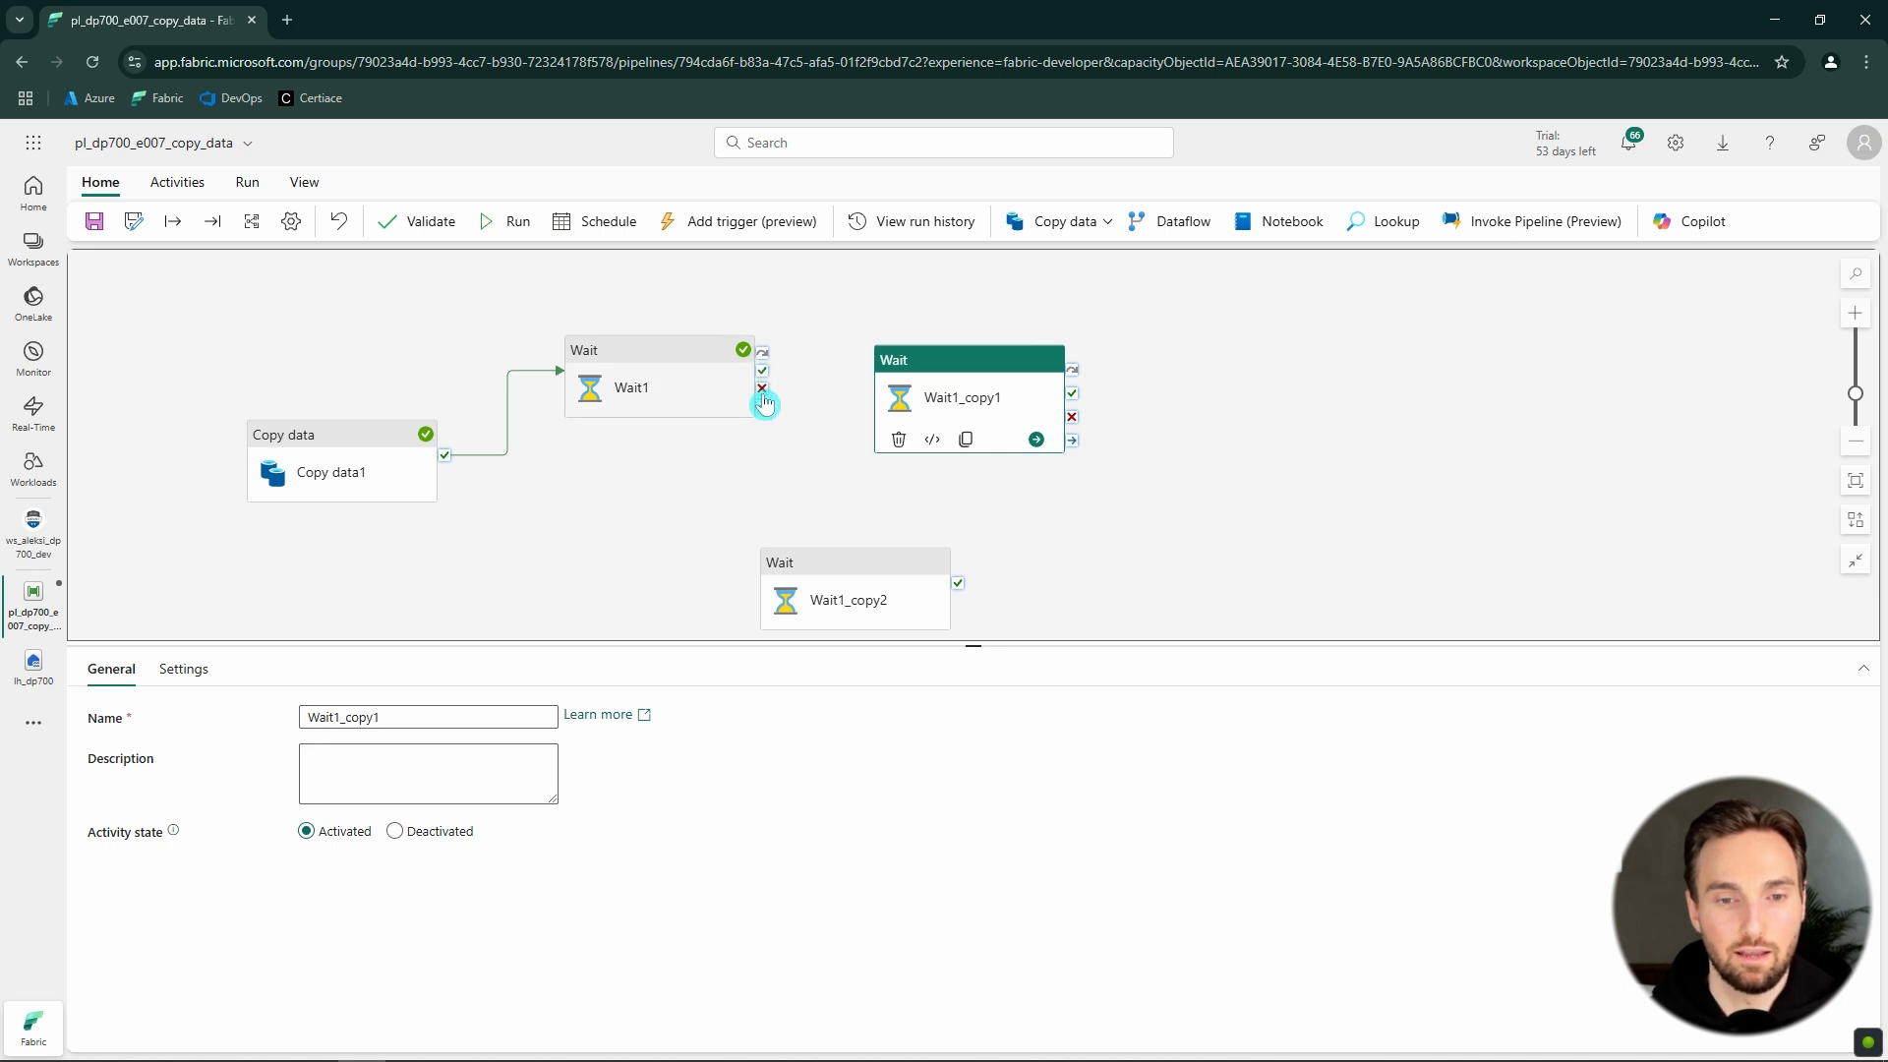
drag(763, 392, 929, 374)
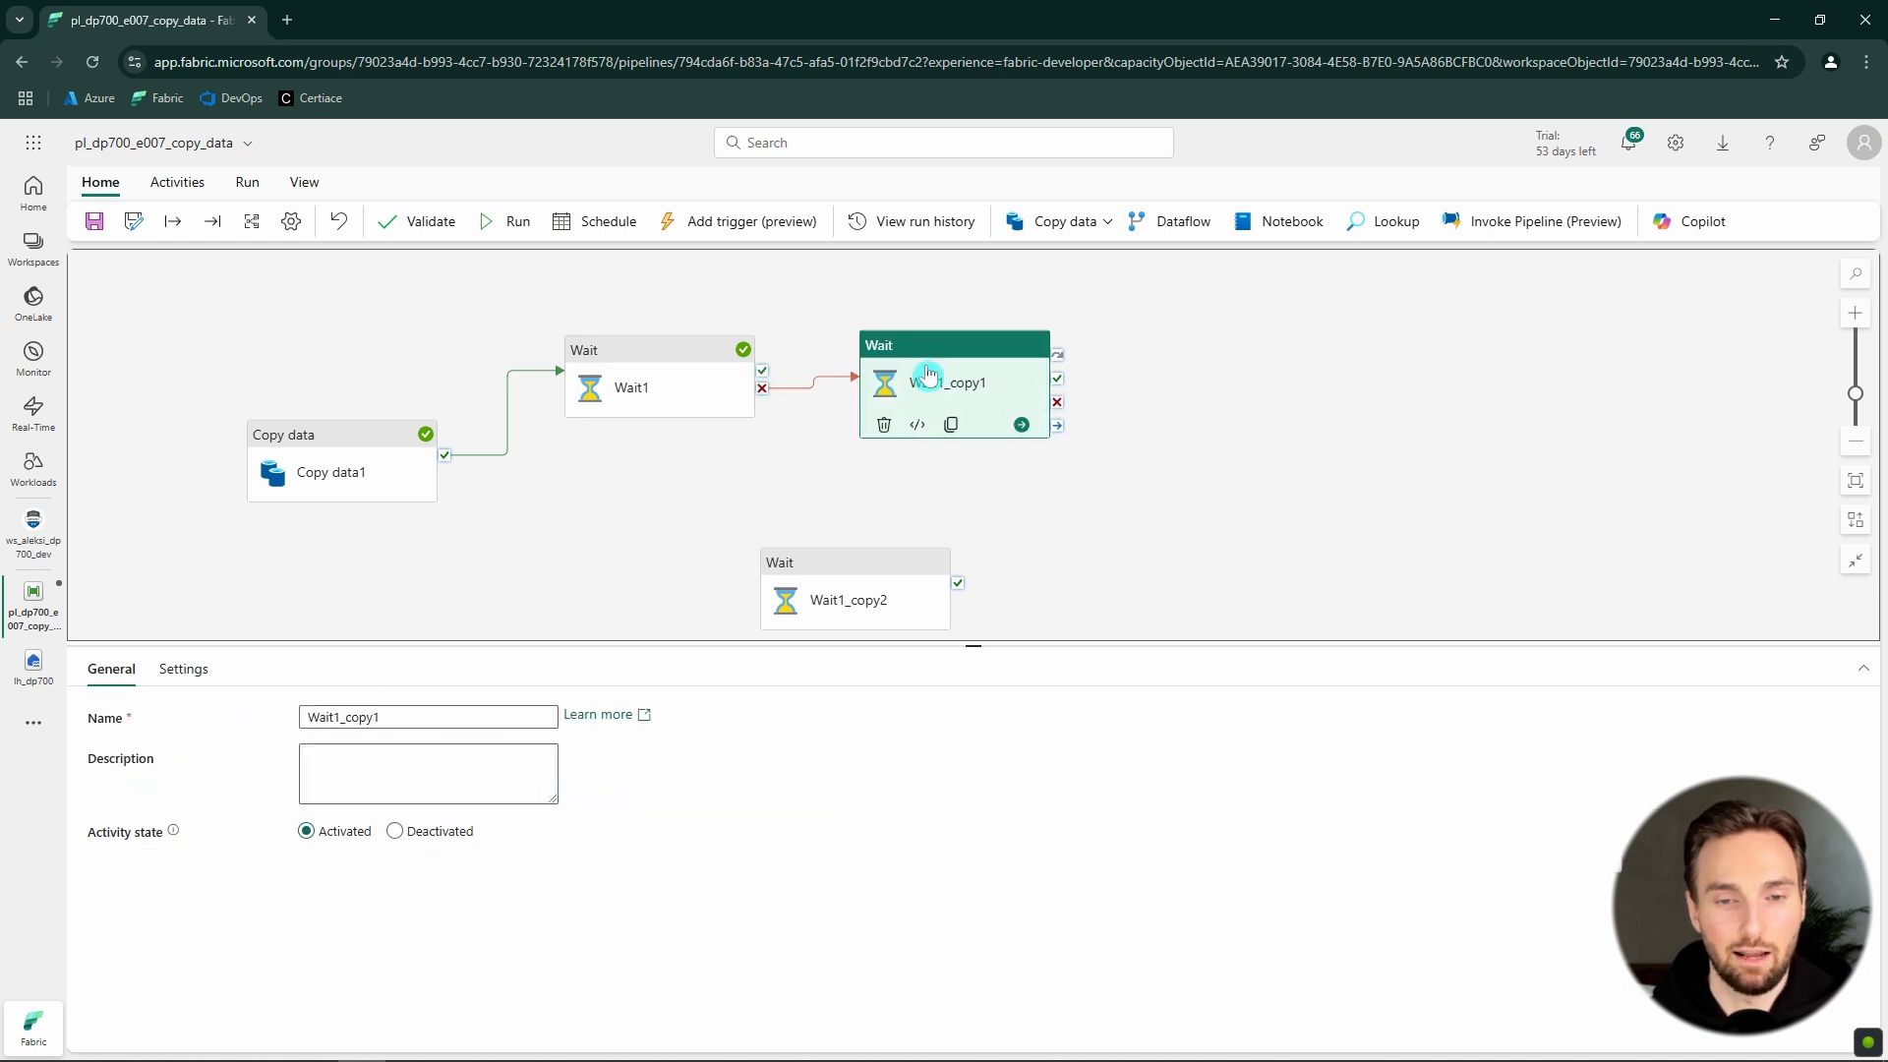
click(653, 379)
click(882, 375)
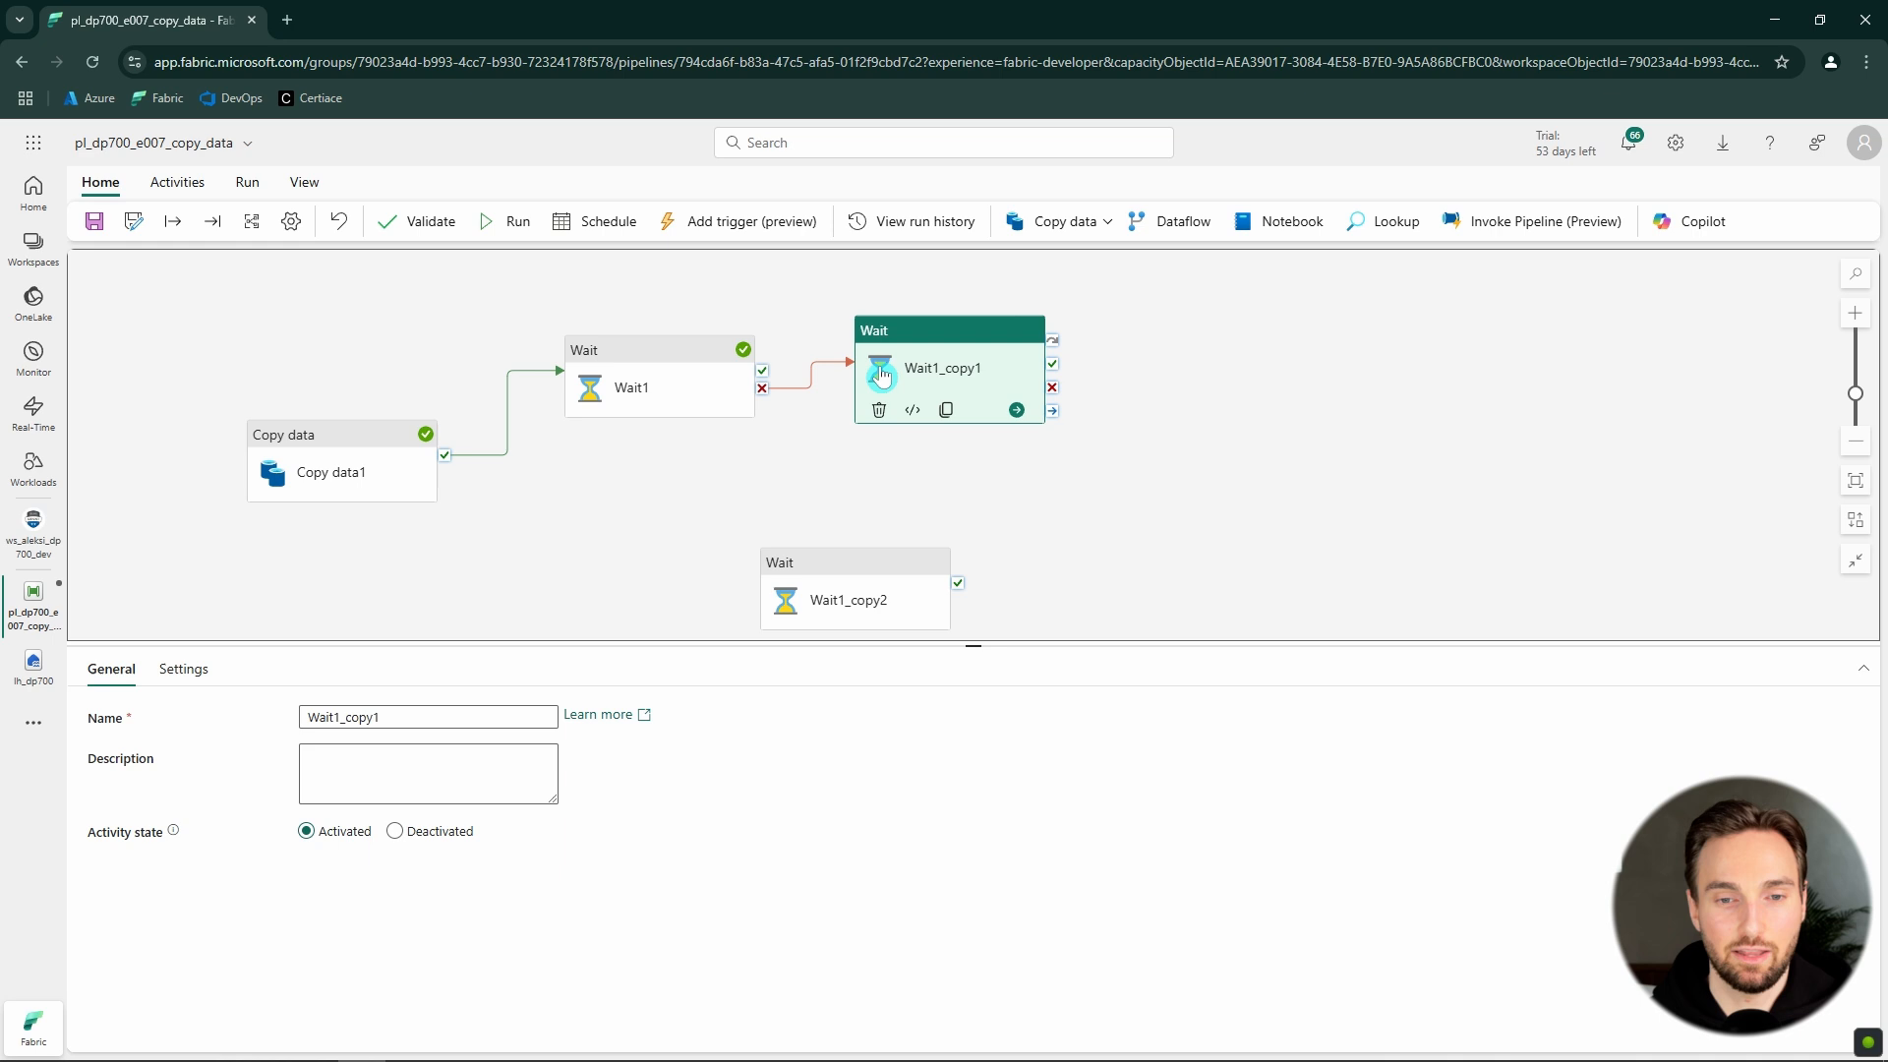
click(674, 390)
- Place Wait1_copy2 after Wait1_copy1 and connect Wait1_copy1 to it with an on-skip dependency
drag(962, 407, 926, 346)
drag(800, 453, 906, 358)
drag(925, 498, 723, 439)
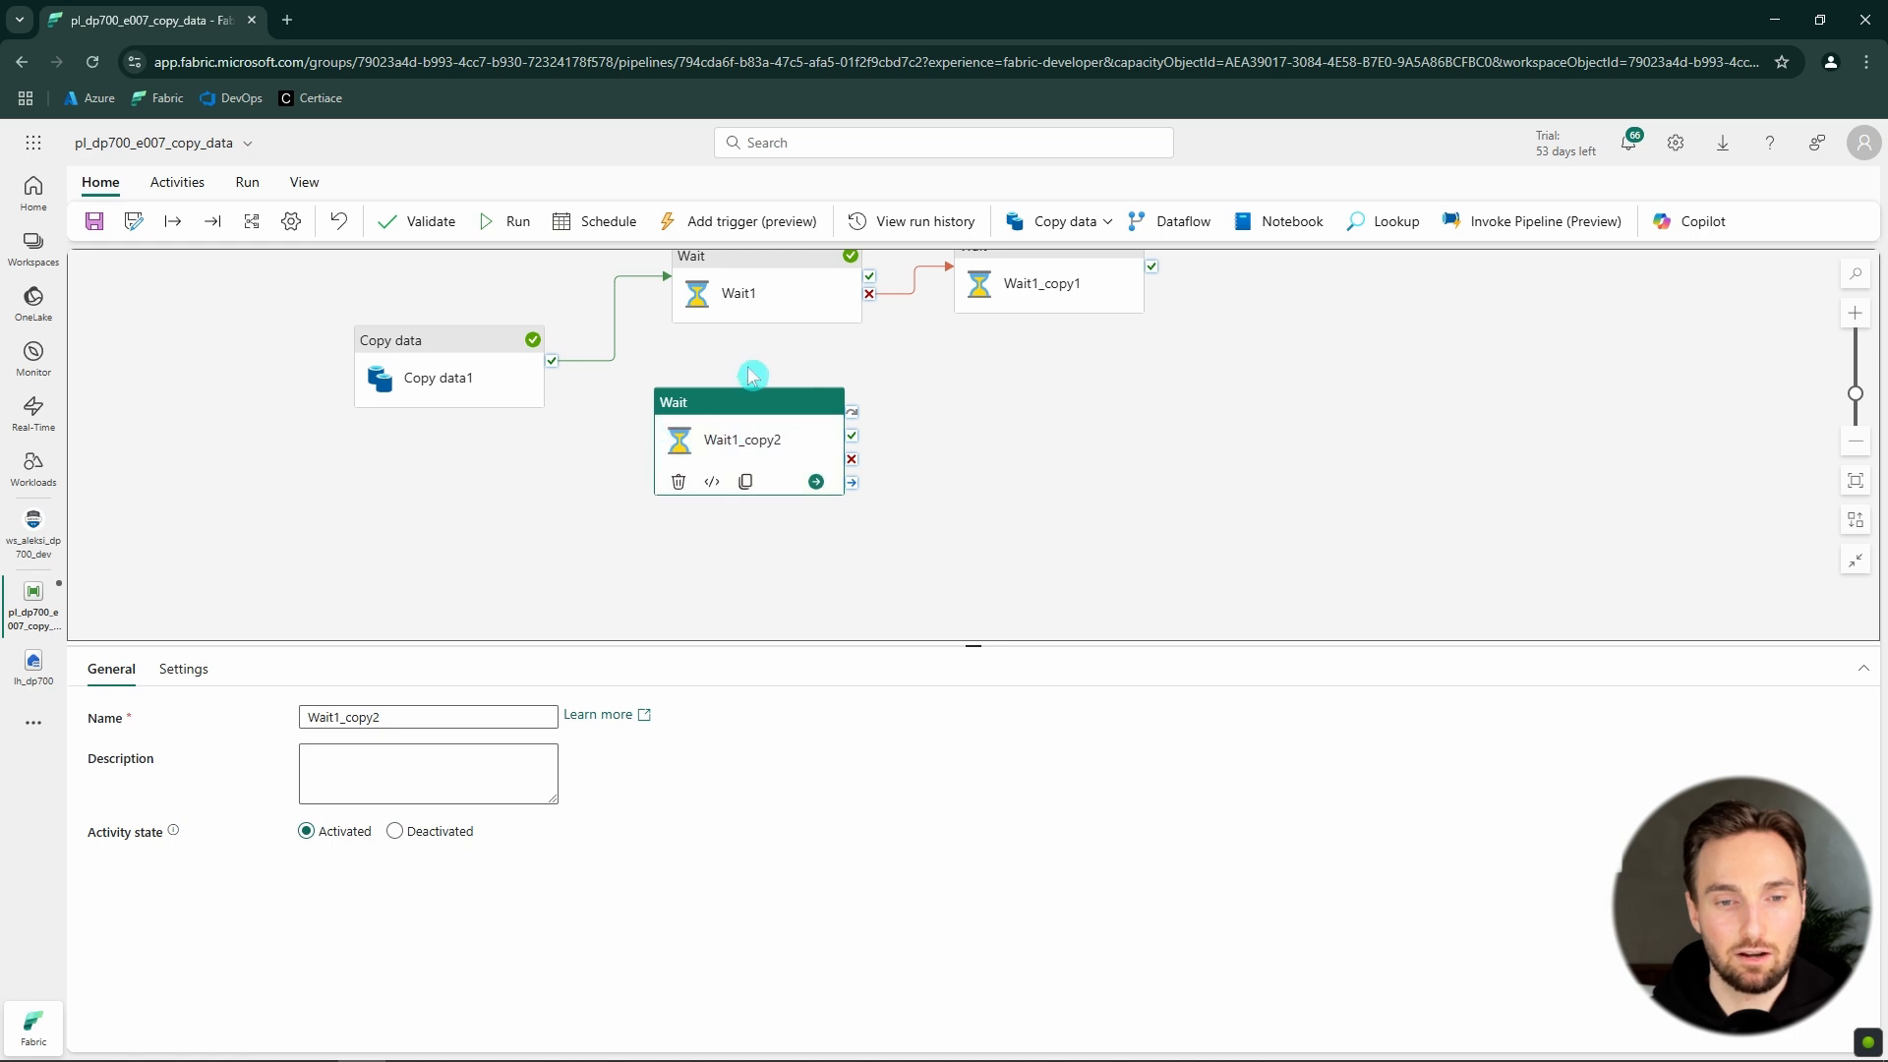
drag(750, 372, 1238, 370)
drag(1041, 392, 919, 469)
click(920, 374)
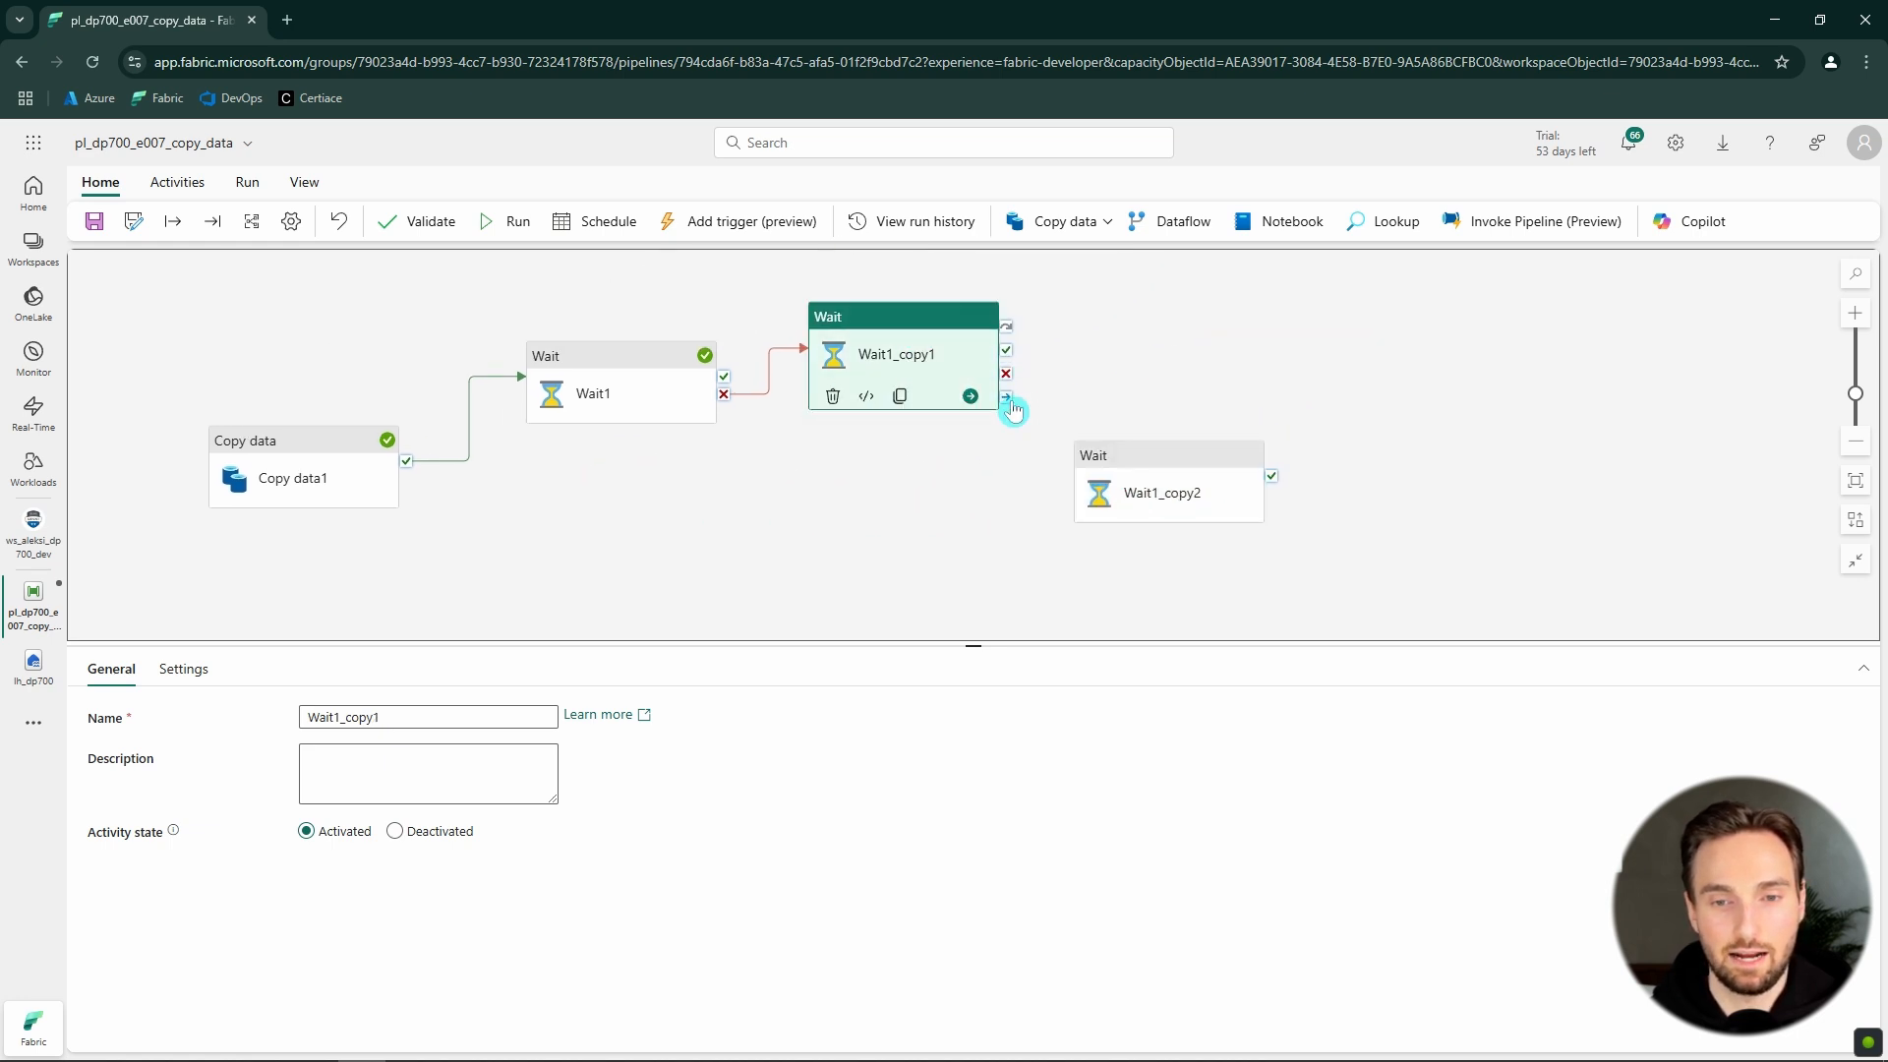
drag(1012, 335, 1121, 489)
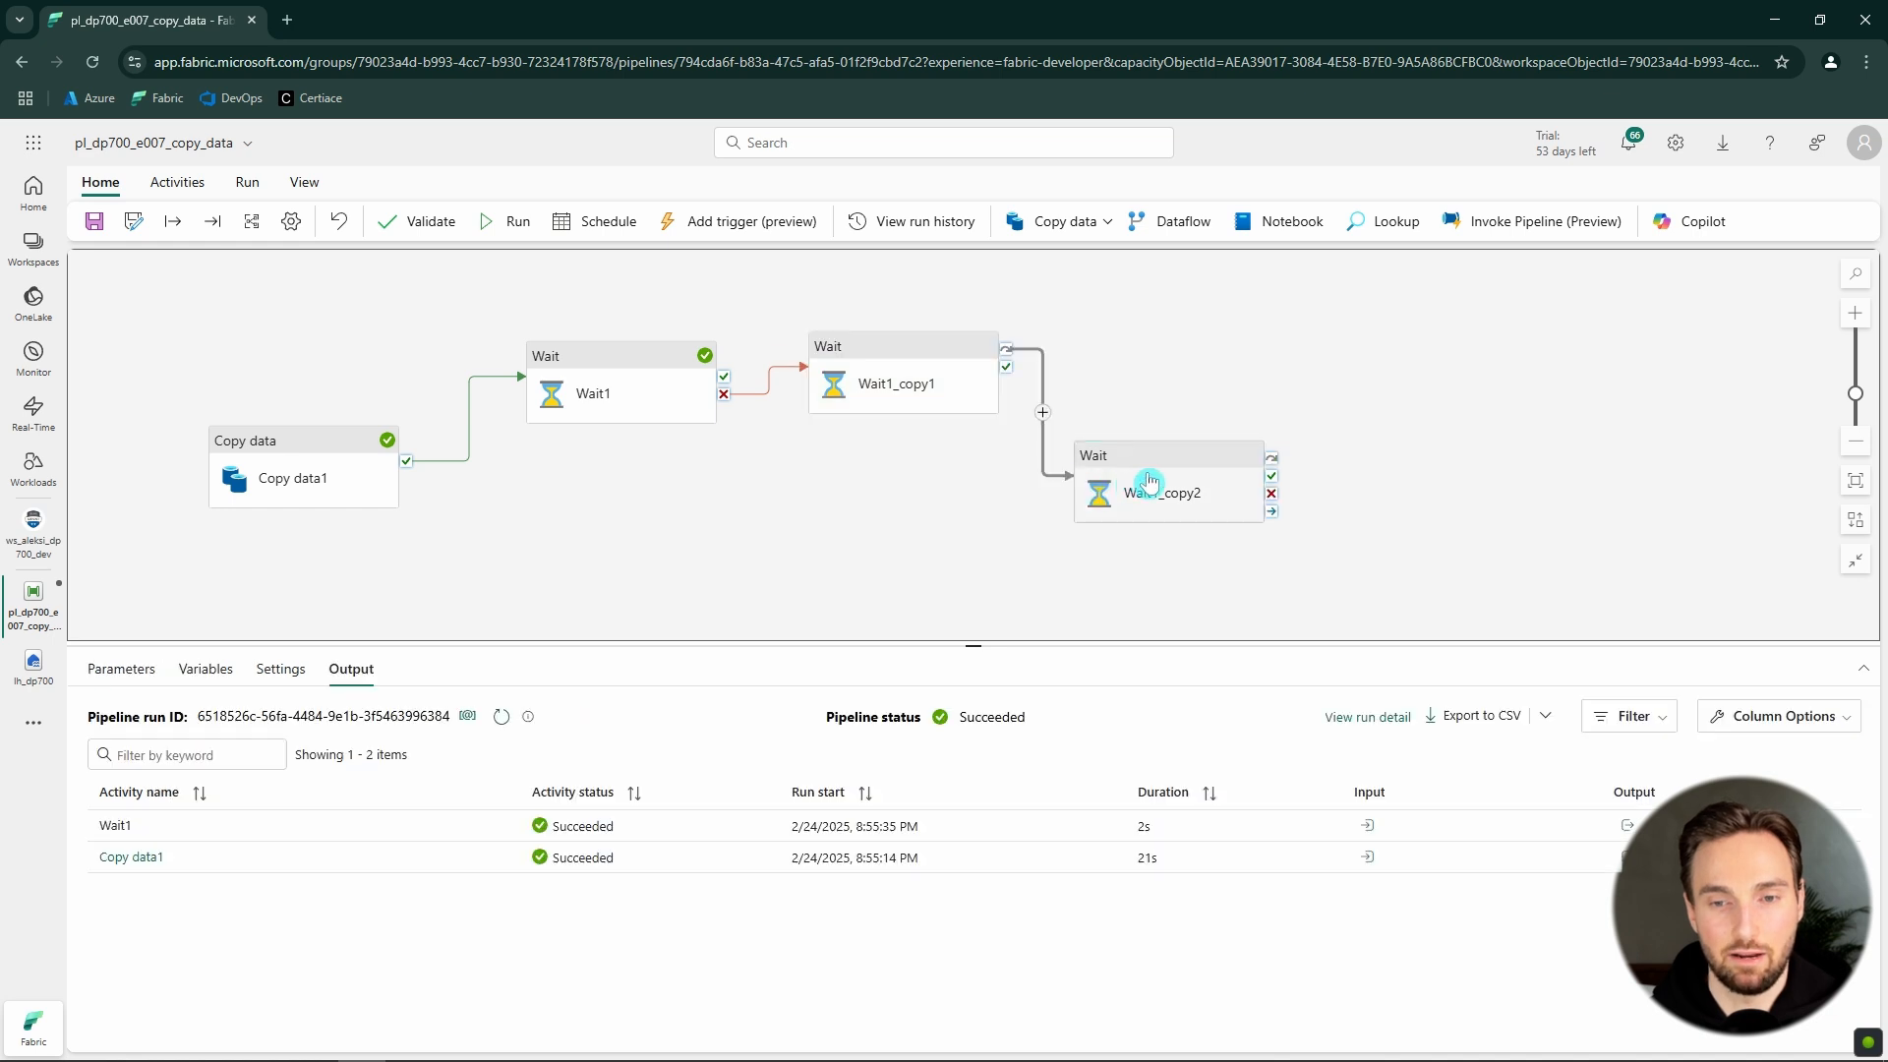
click(897, 376)
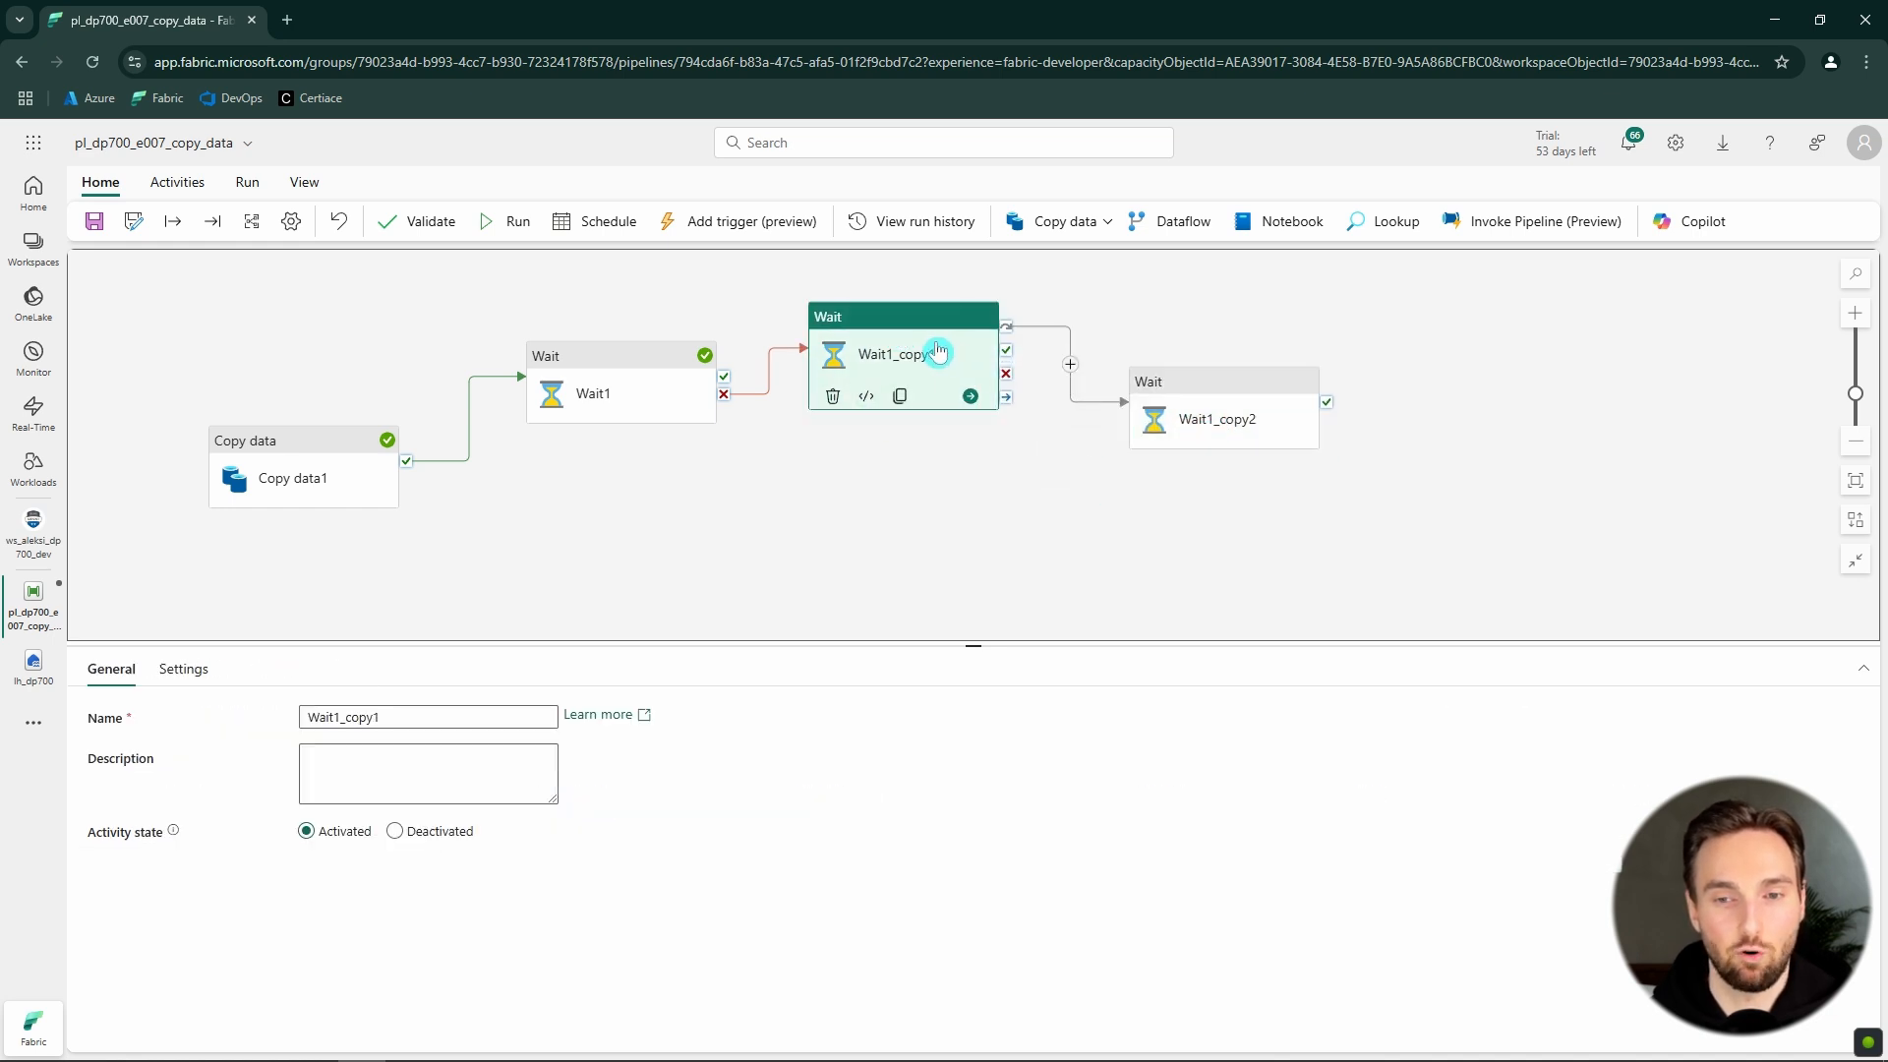
click(1234, 395)
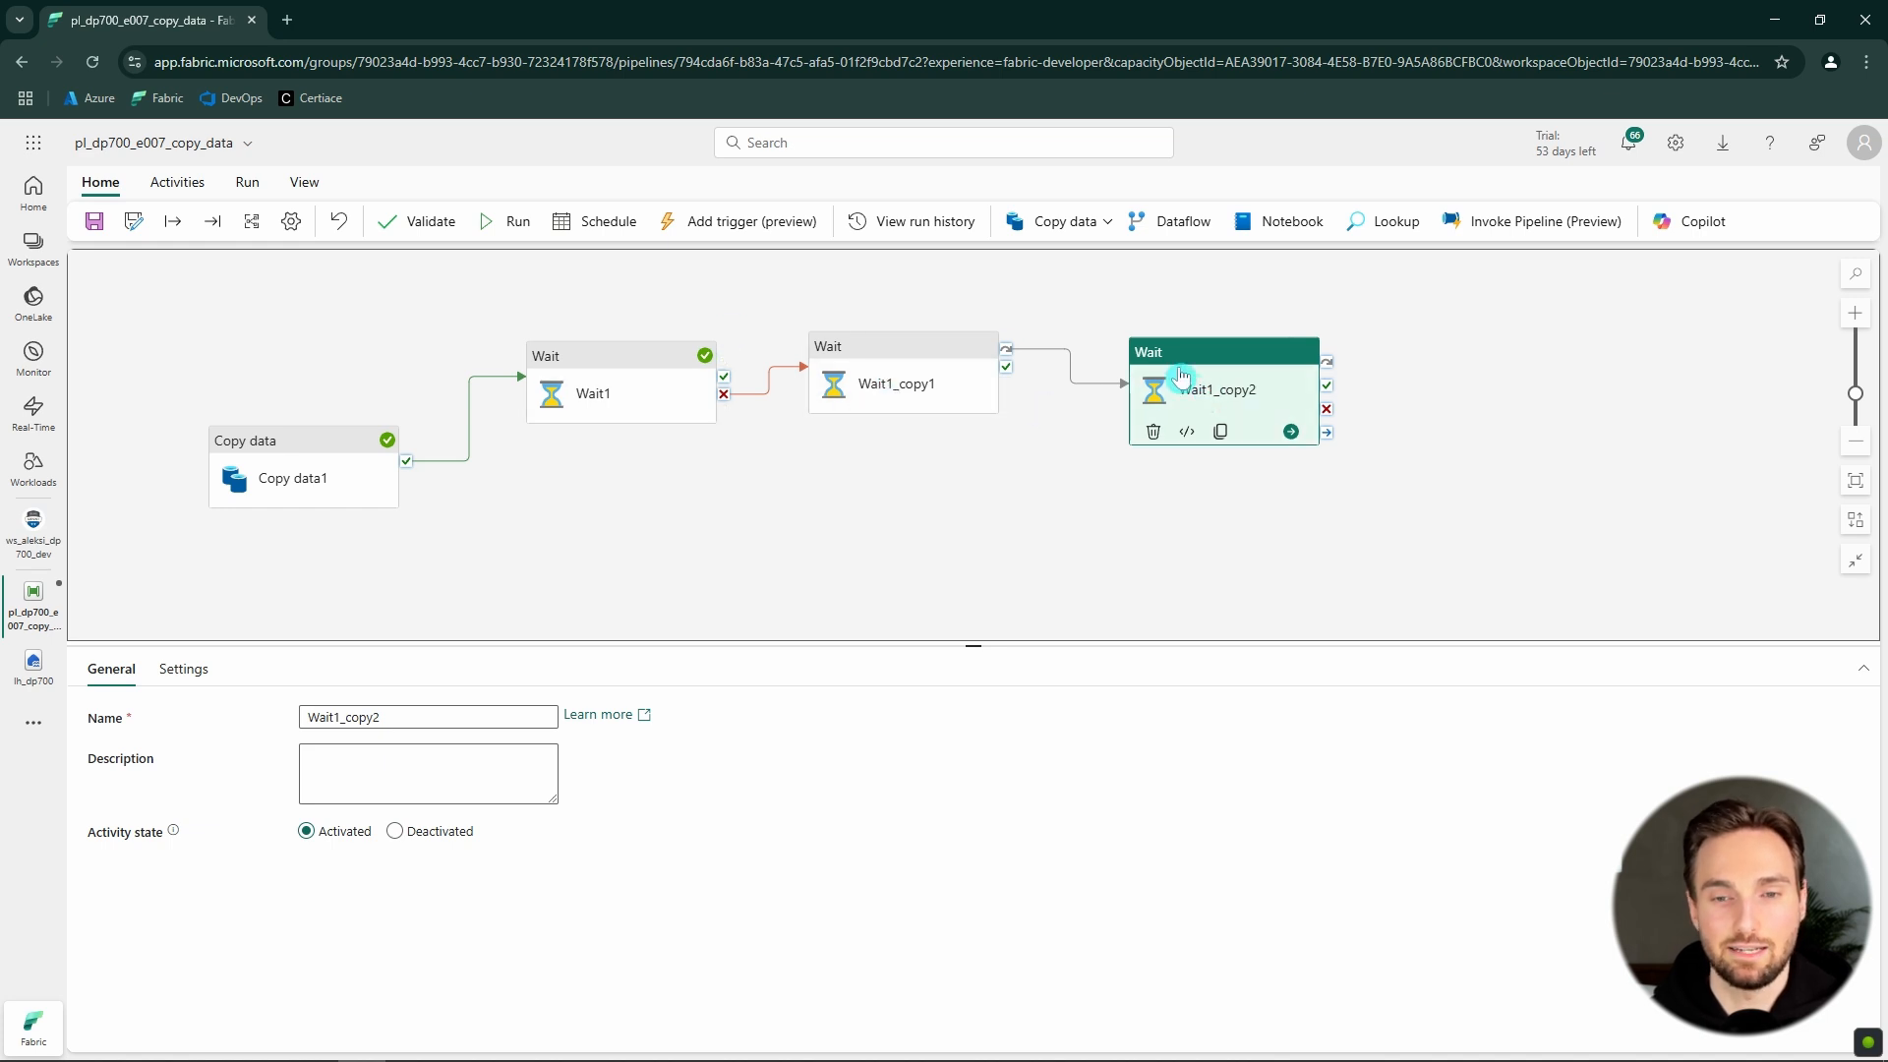
click(638, 381)
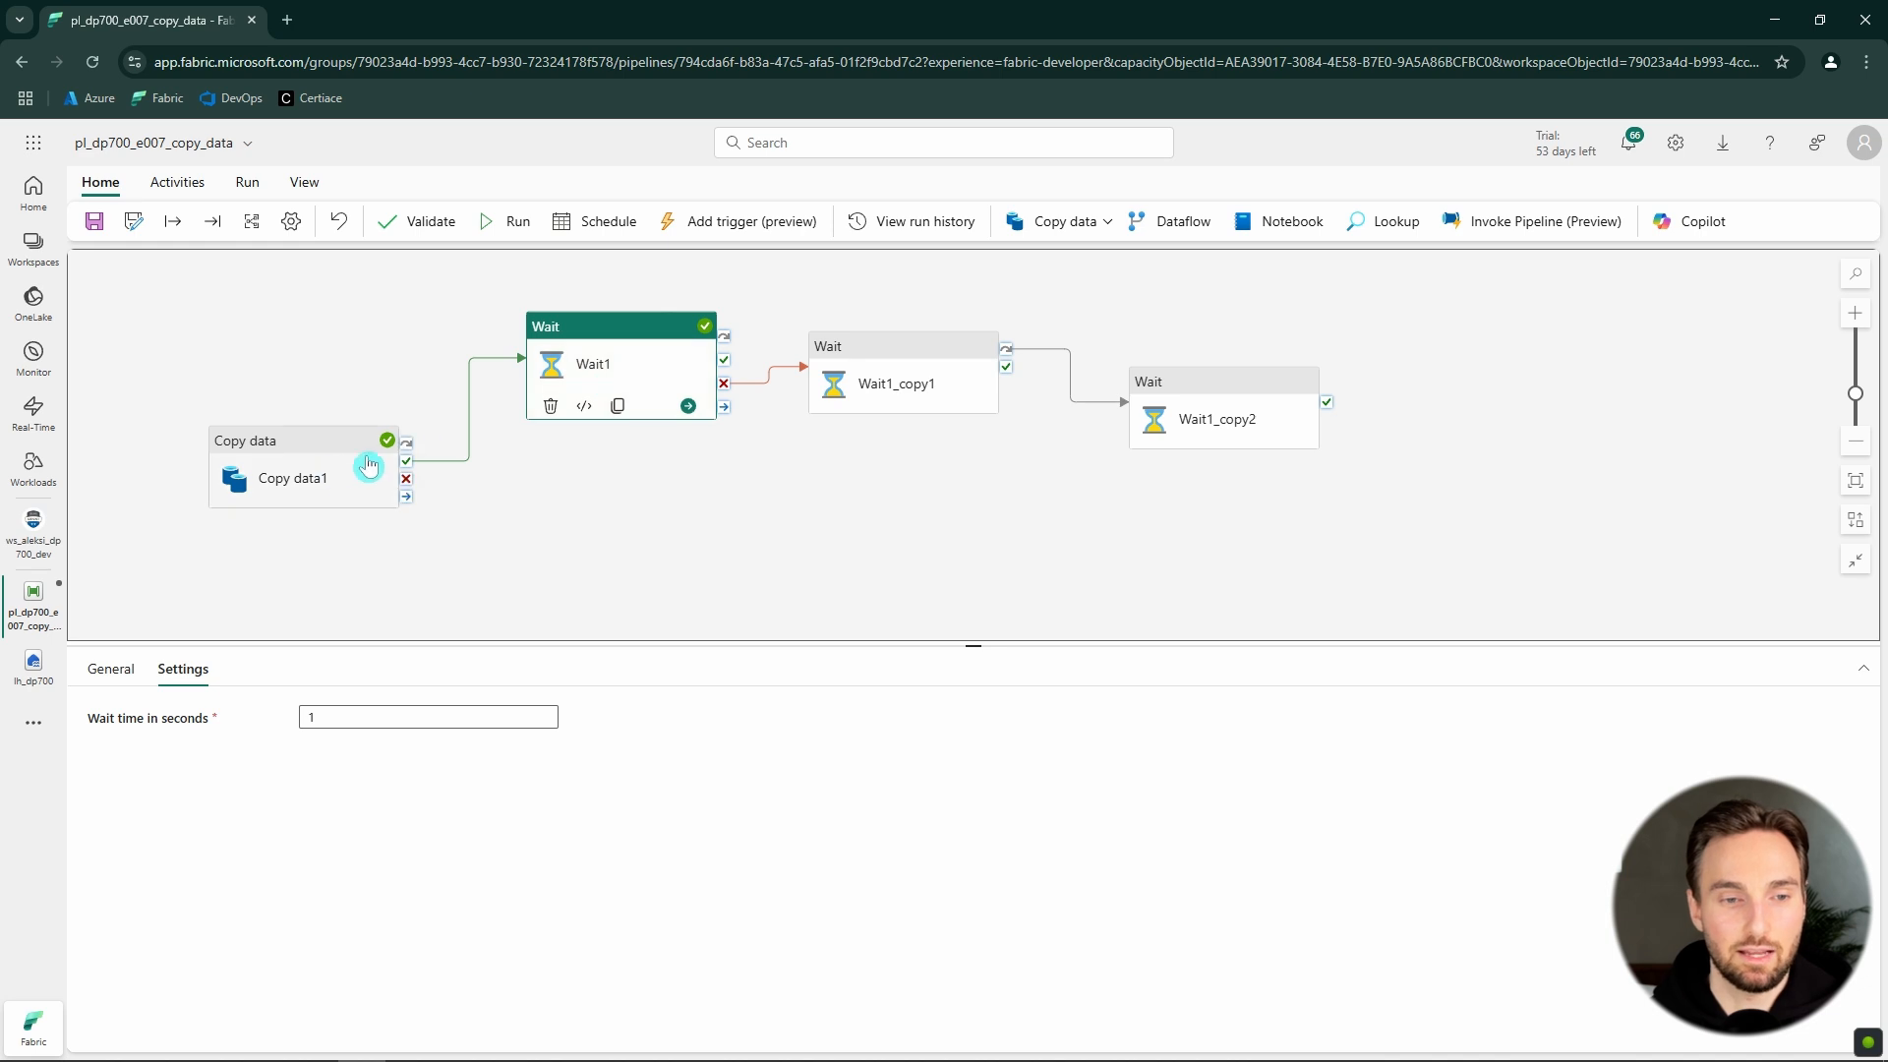
click(337, 478)
click(653, 379)
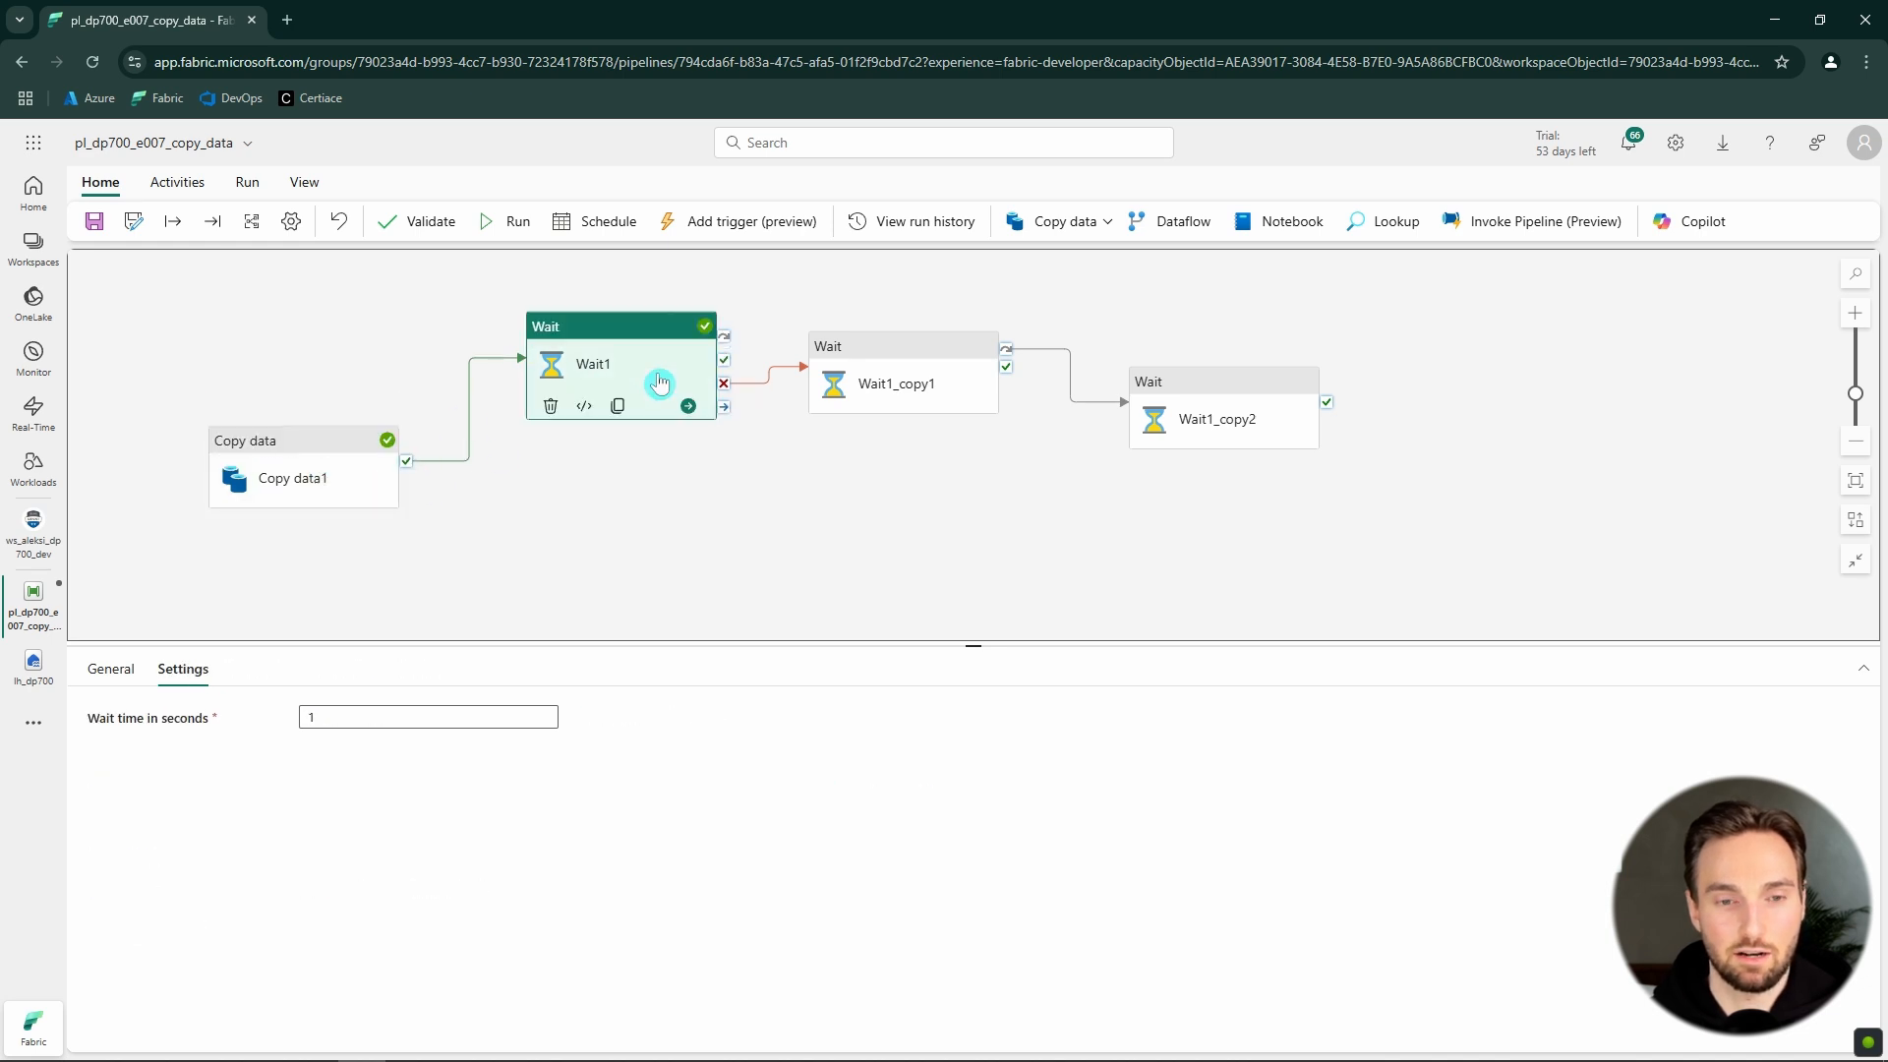
click(644, 334)
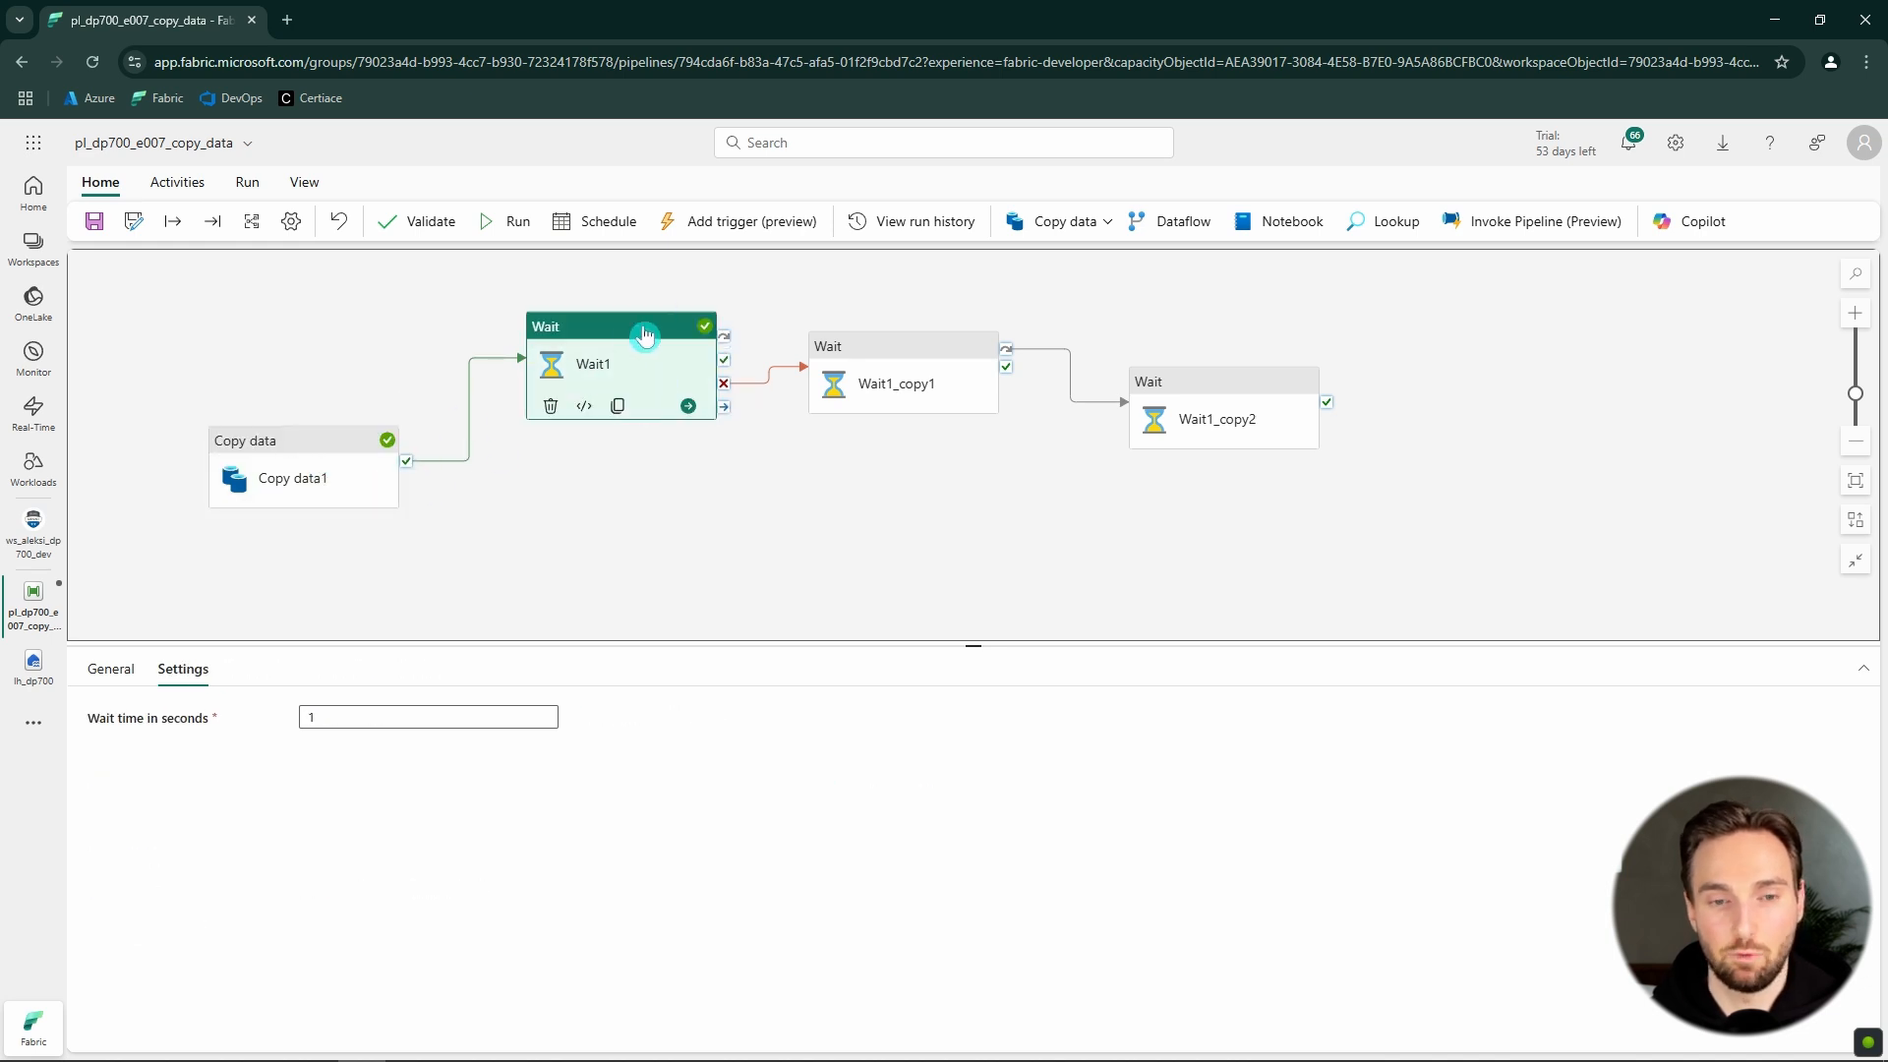
click(909, 354)
click(634, 381)
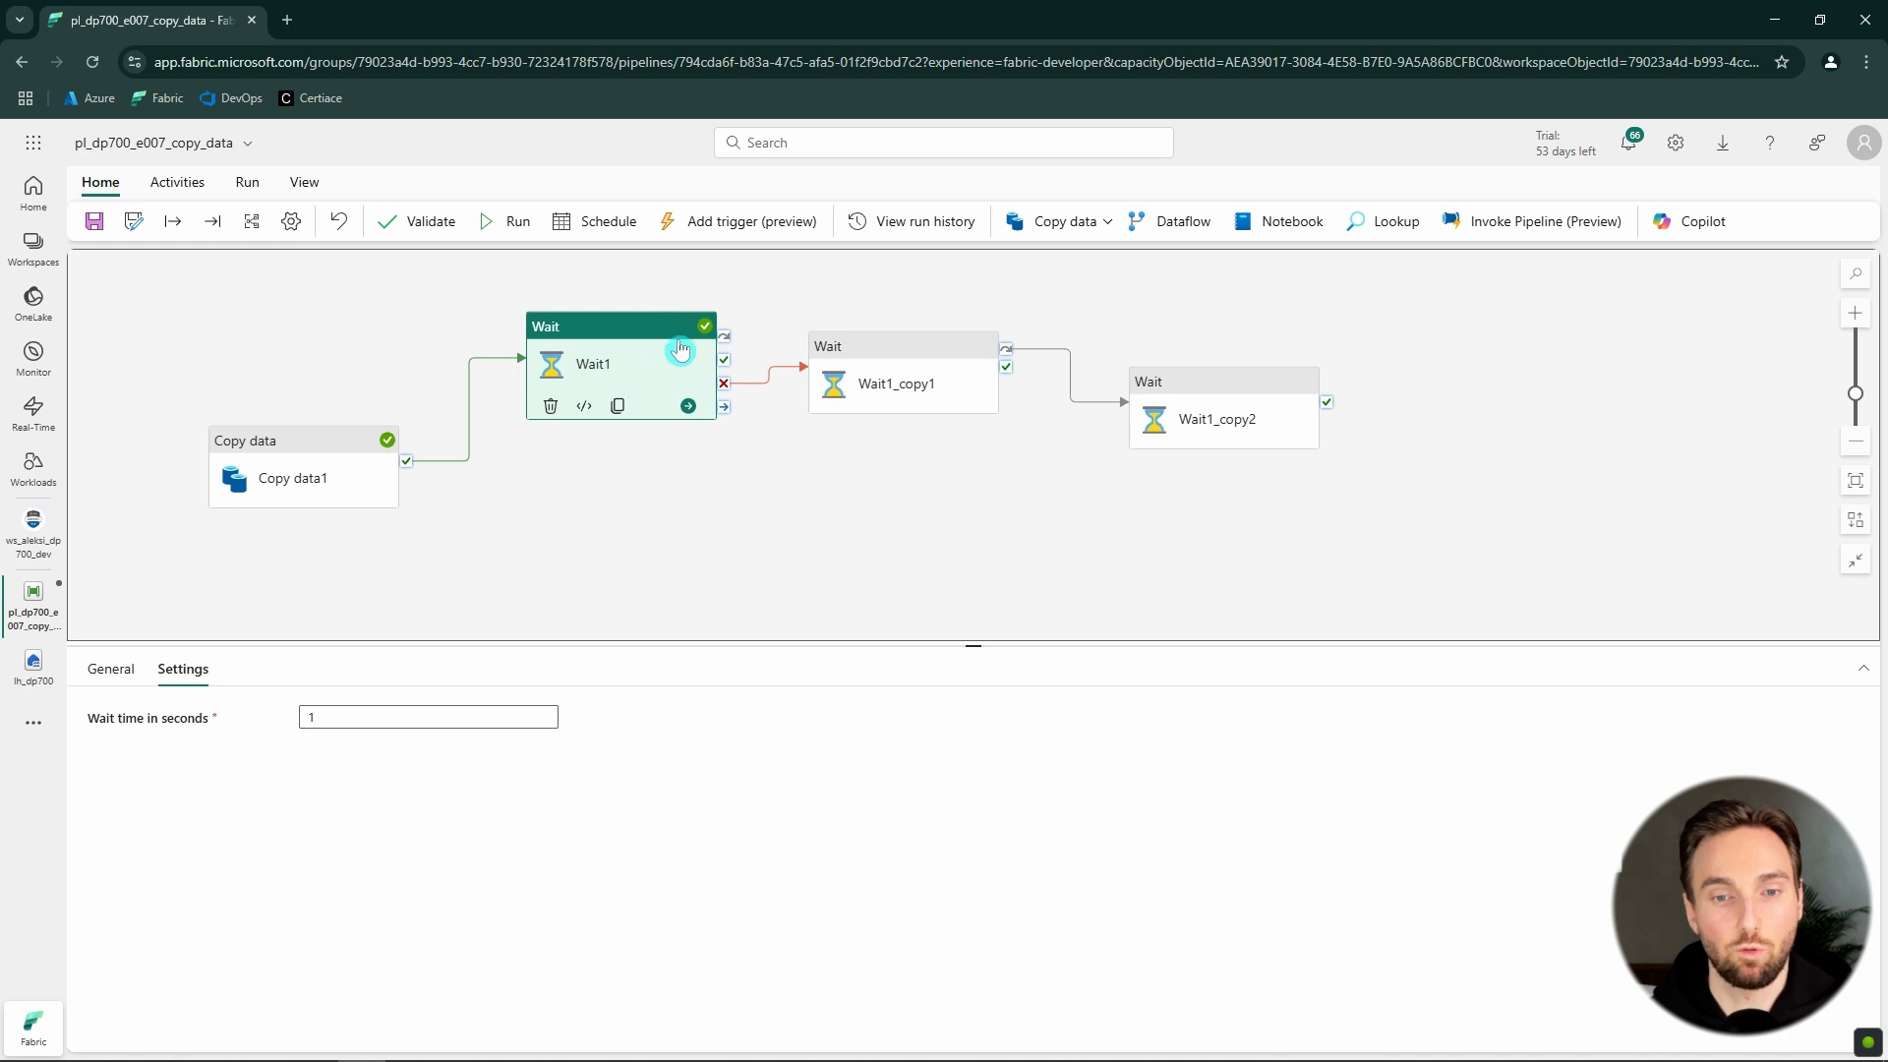
click(919, 369)
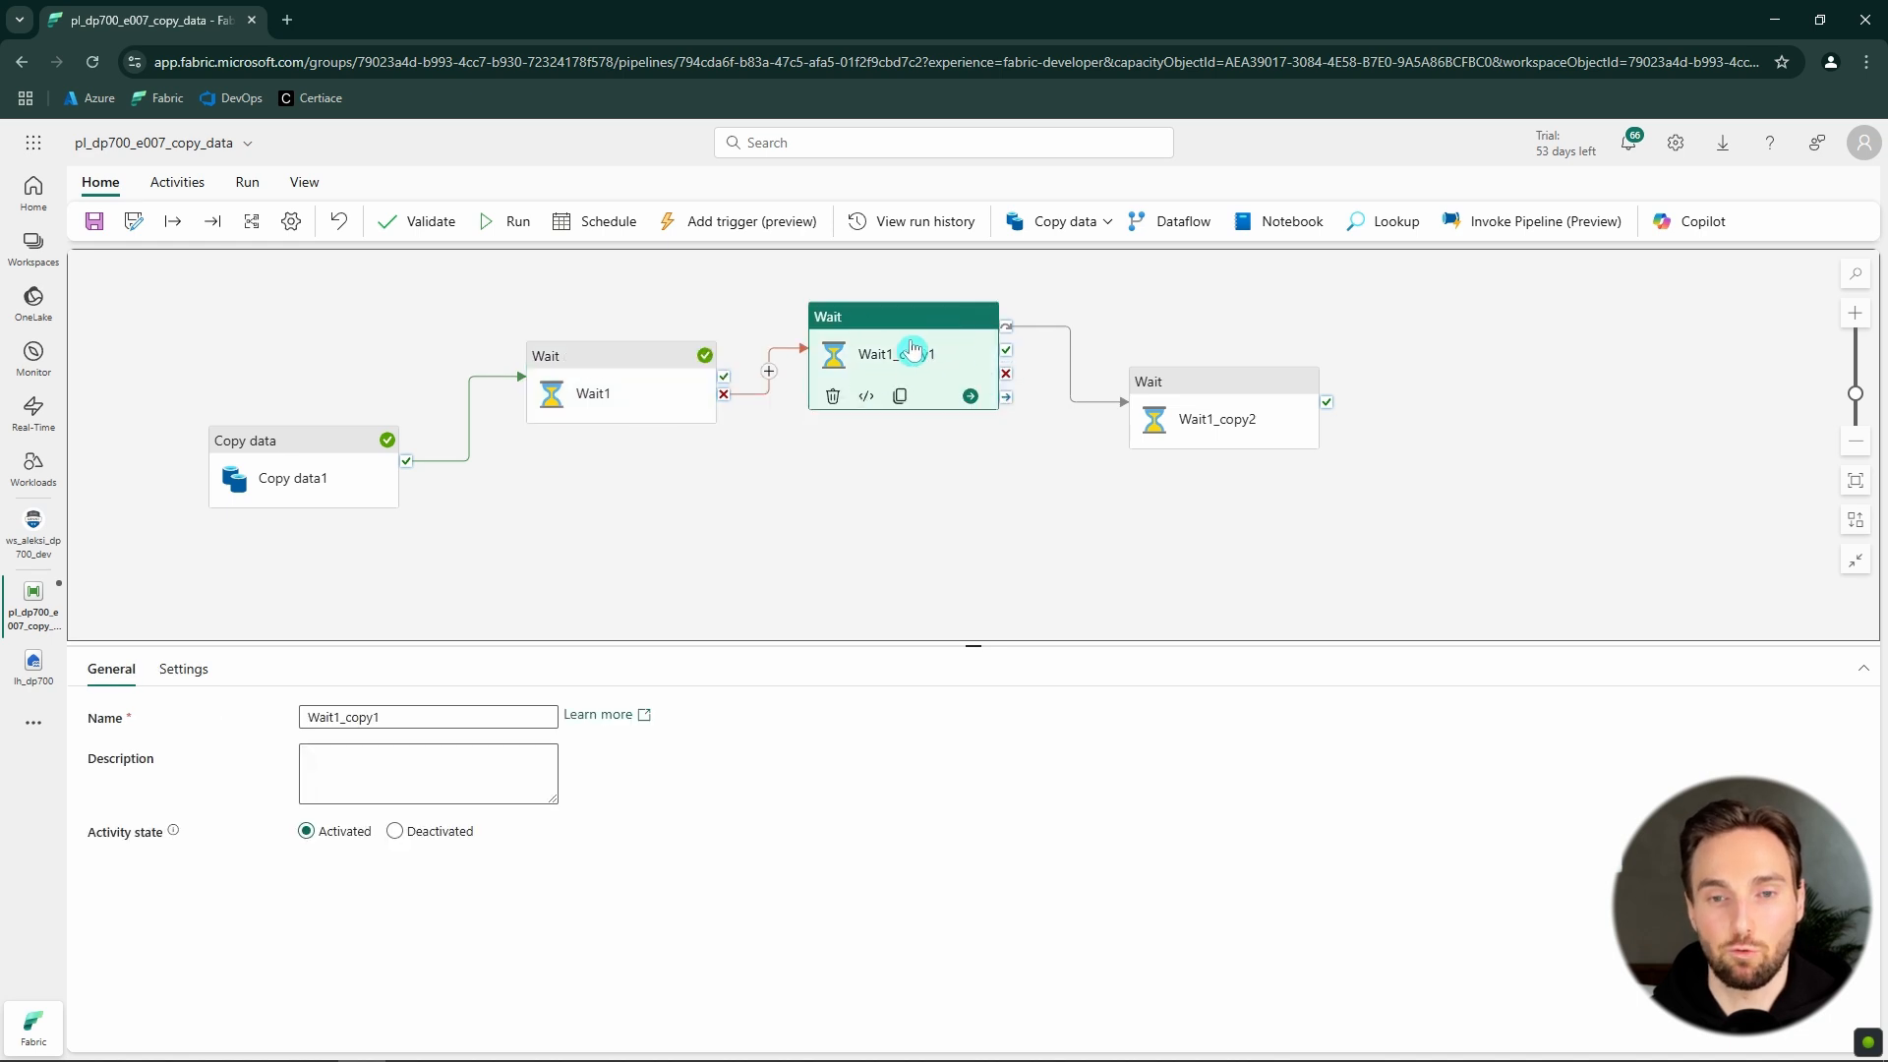
click(1228, 422)
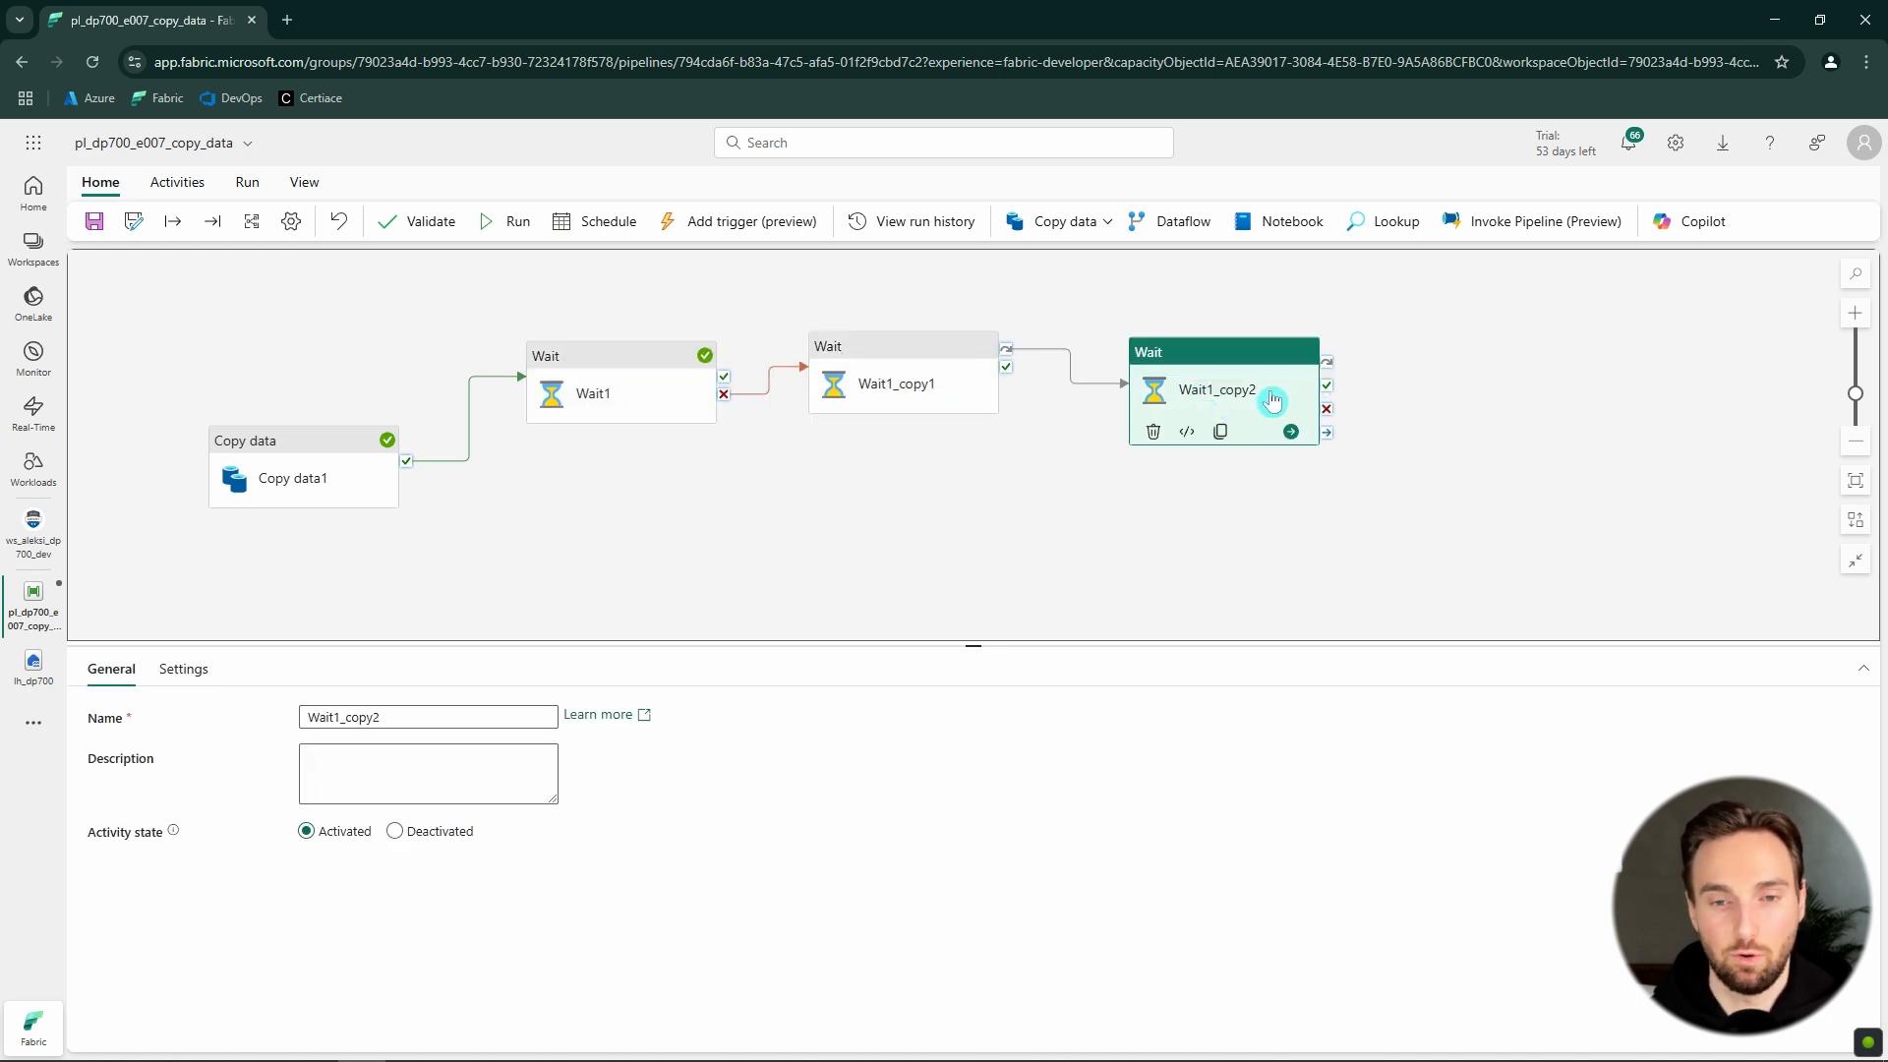
click(864, 524)
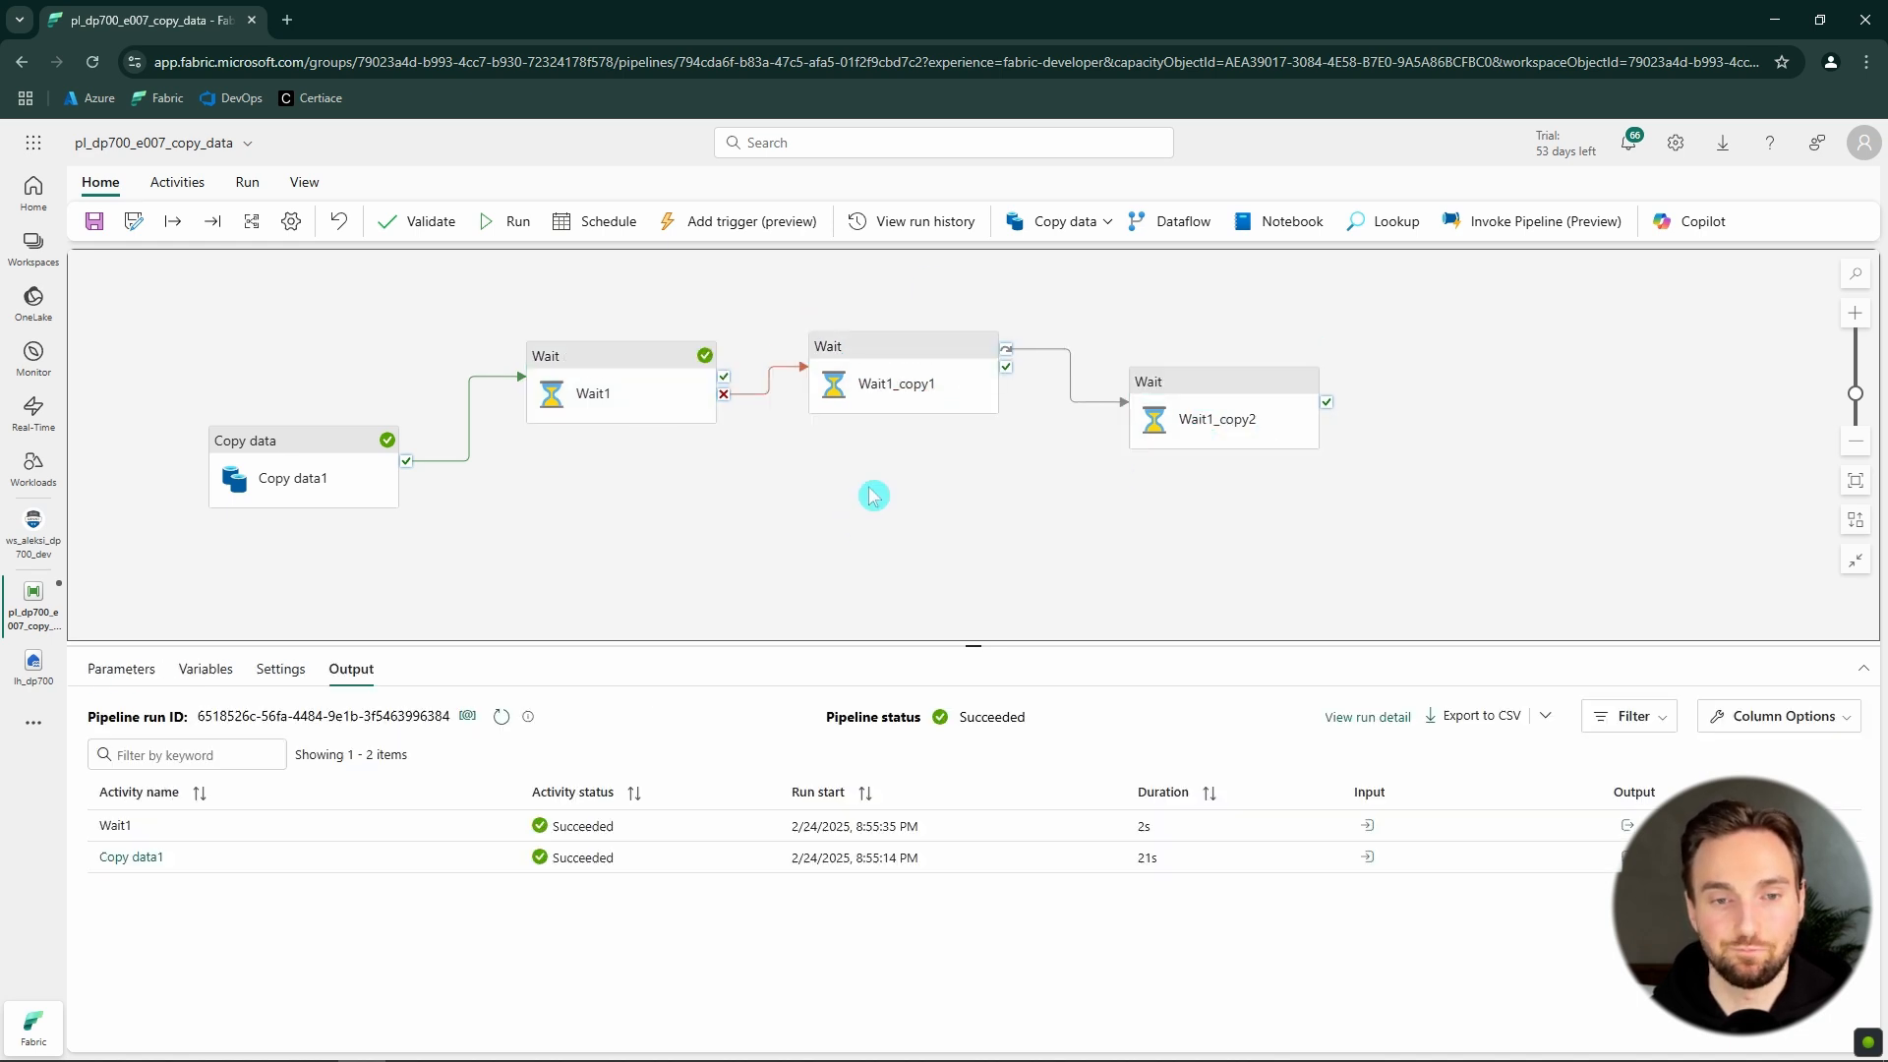
- Duplicate Wait1_copy2, place the duplicate below Wait1_copy1 and connect Wait1 to it with an on-completion dependency
click(1149, 418)
key(ctrl+c)
key(ctrl+v)
drag(1432, 394, 951, 526)
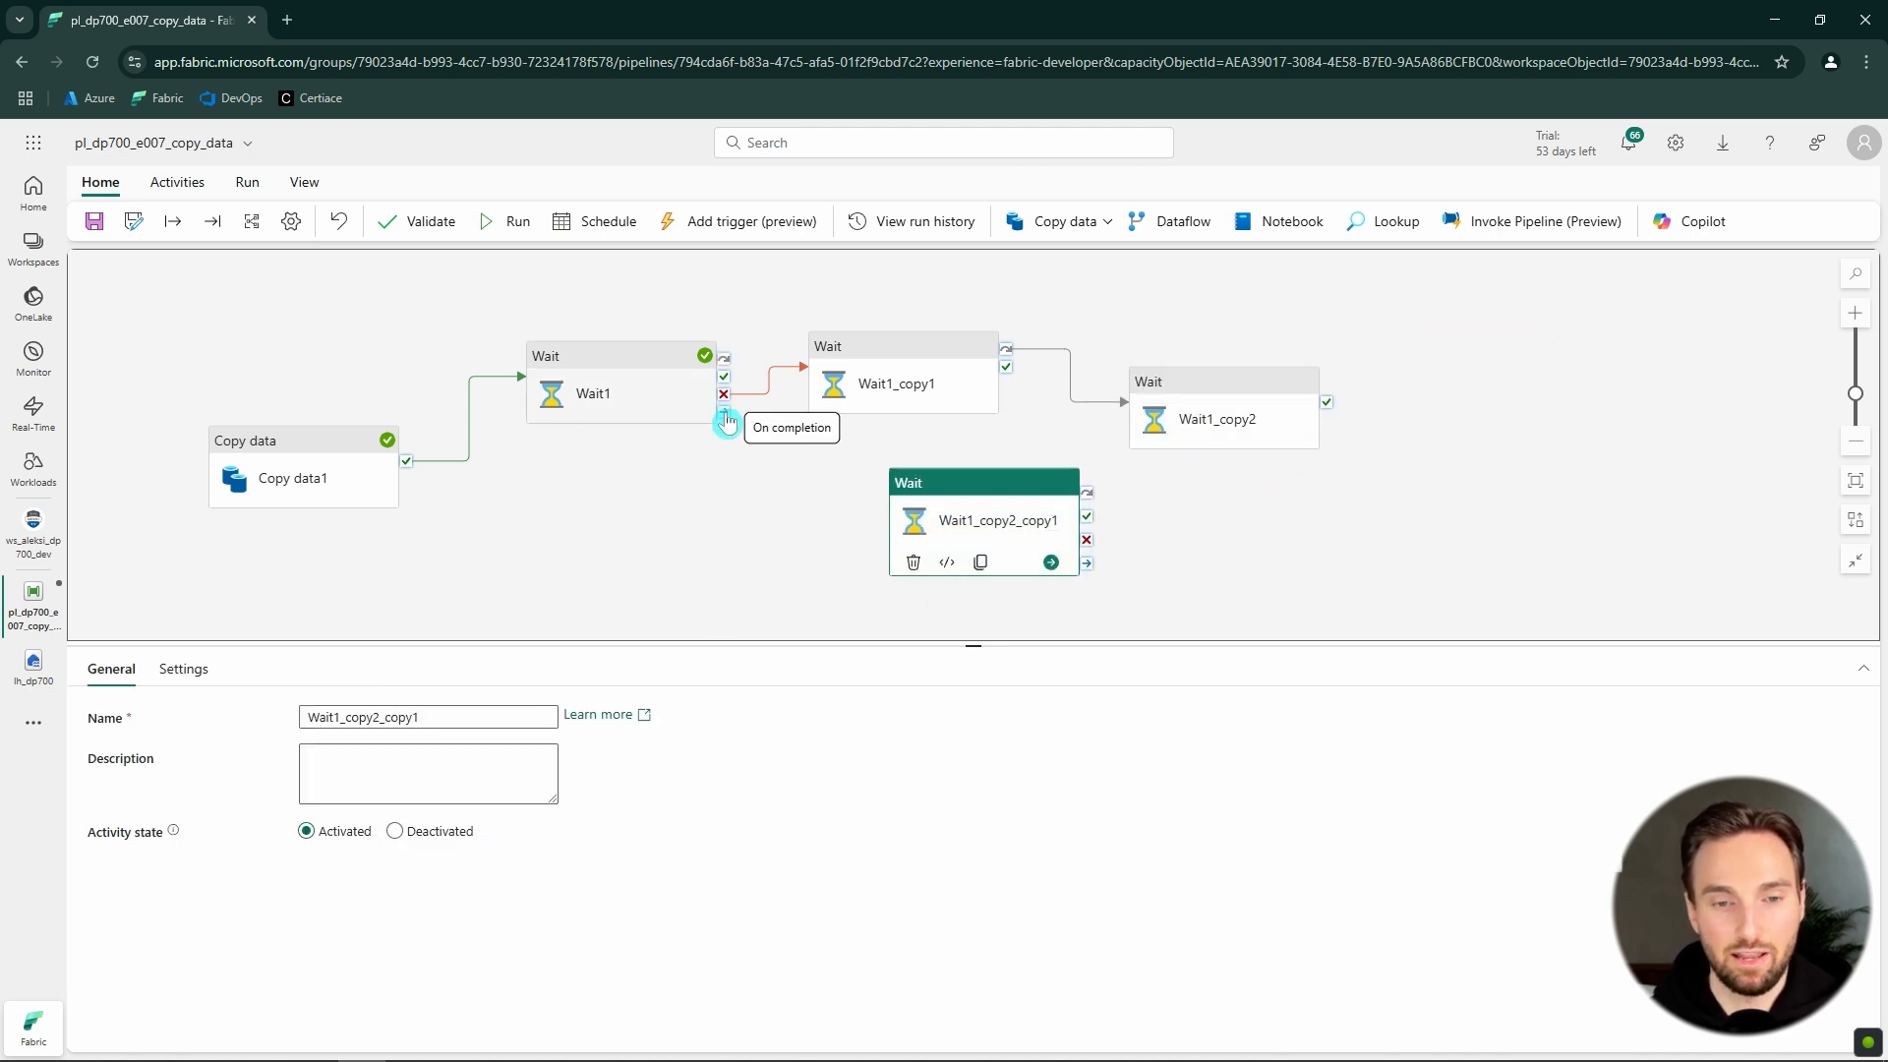
drag(725, 421, 934, 519)
click(907, 540)
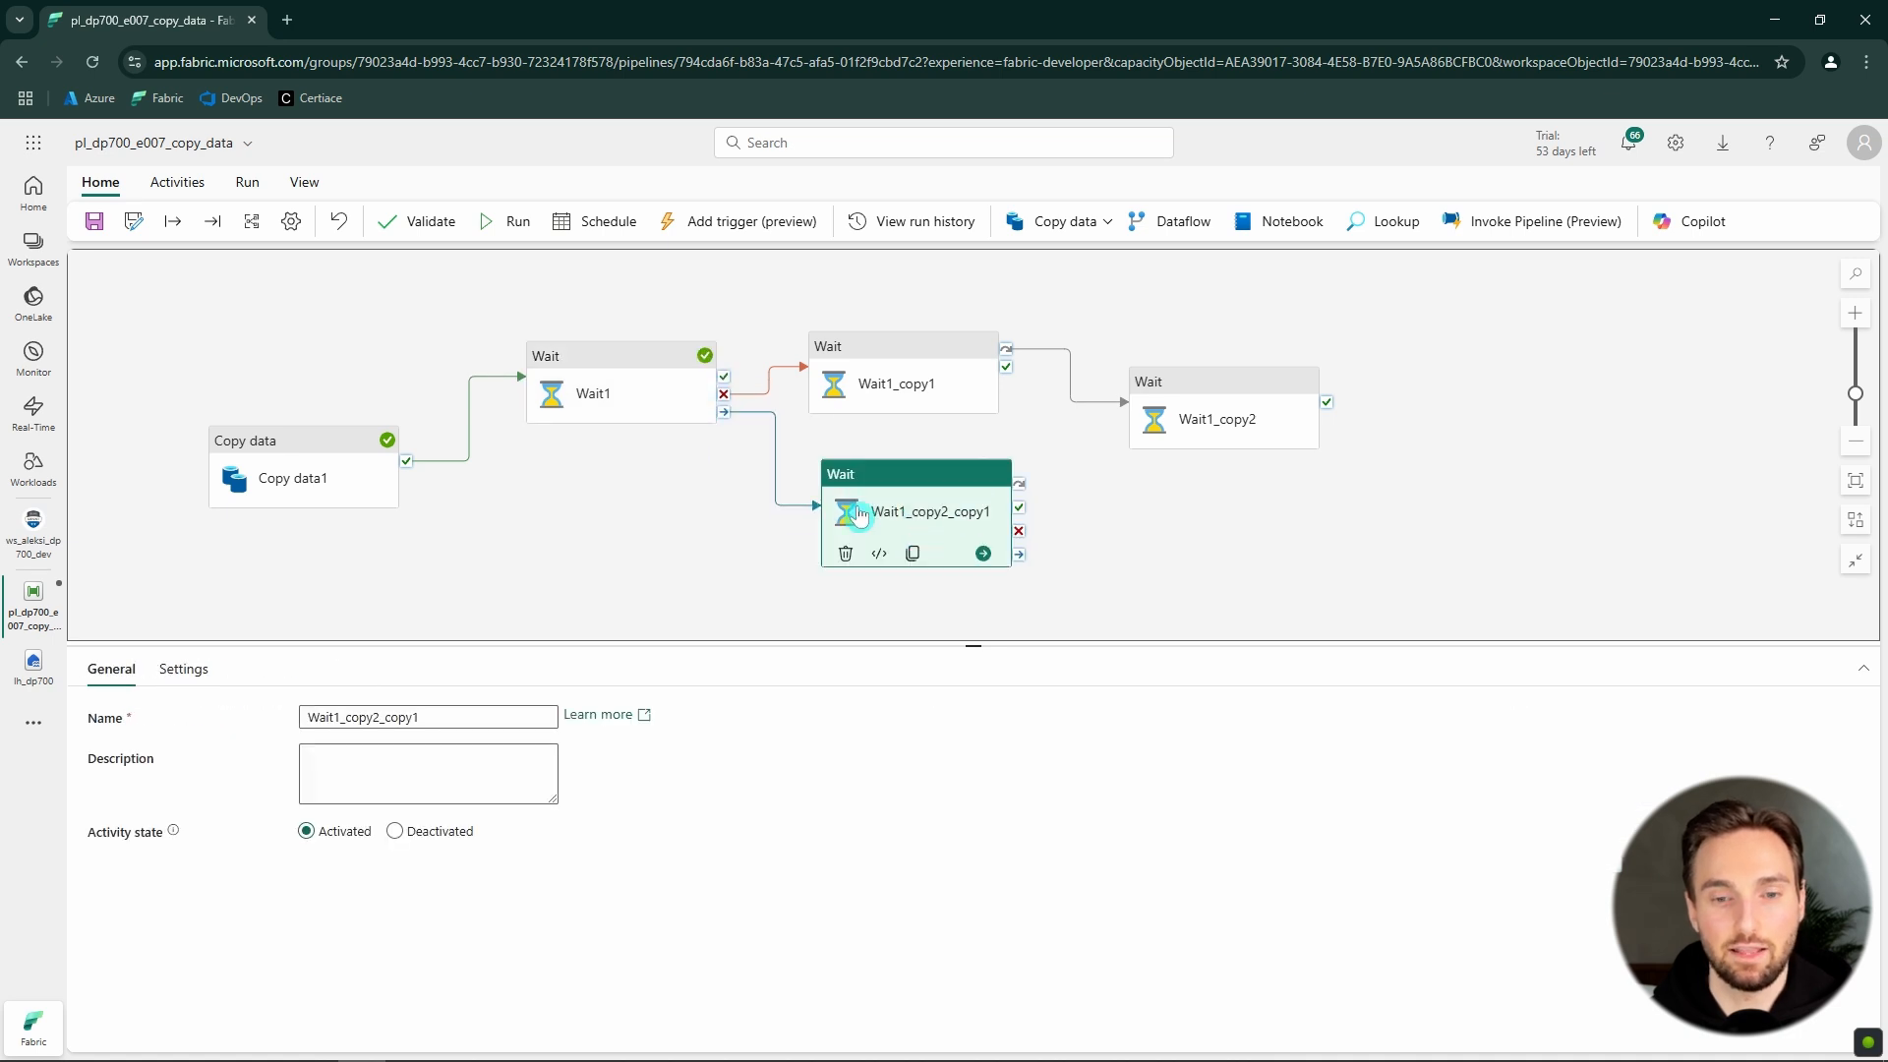
click(626, 372)
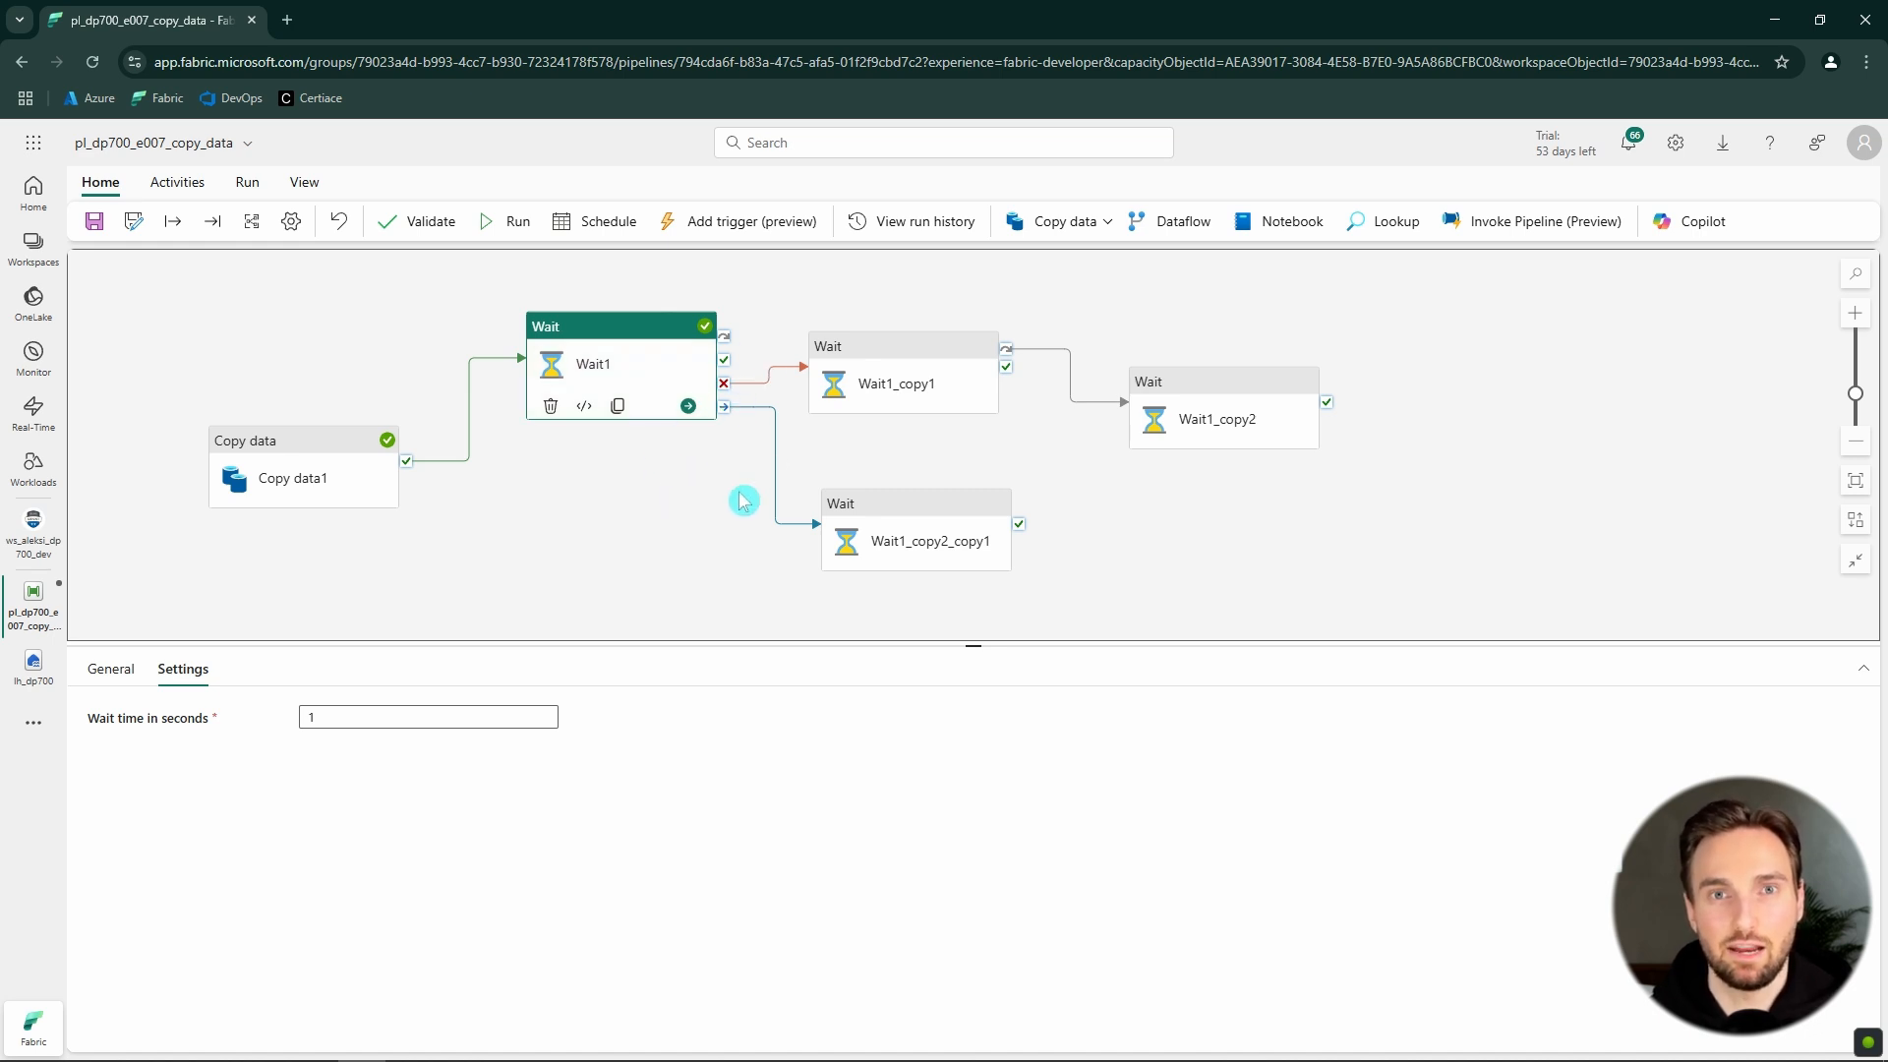
click(914, 517)
- Deactivate the Copy data1 activity
drag(621, 523, 769, 498)
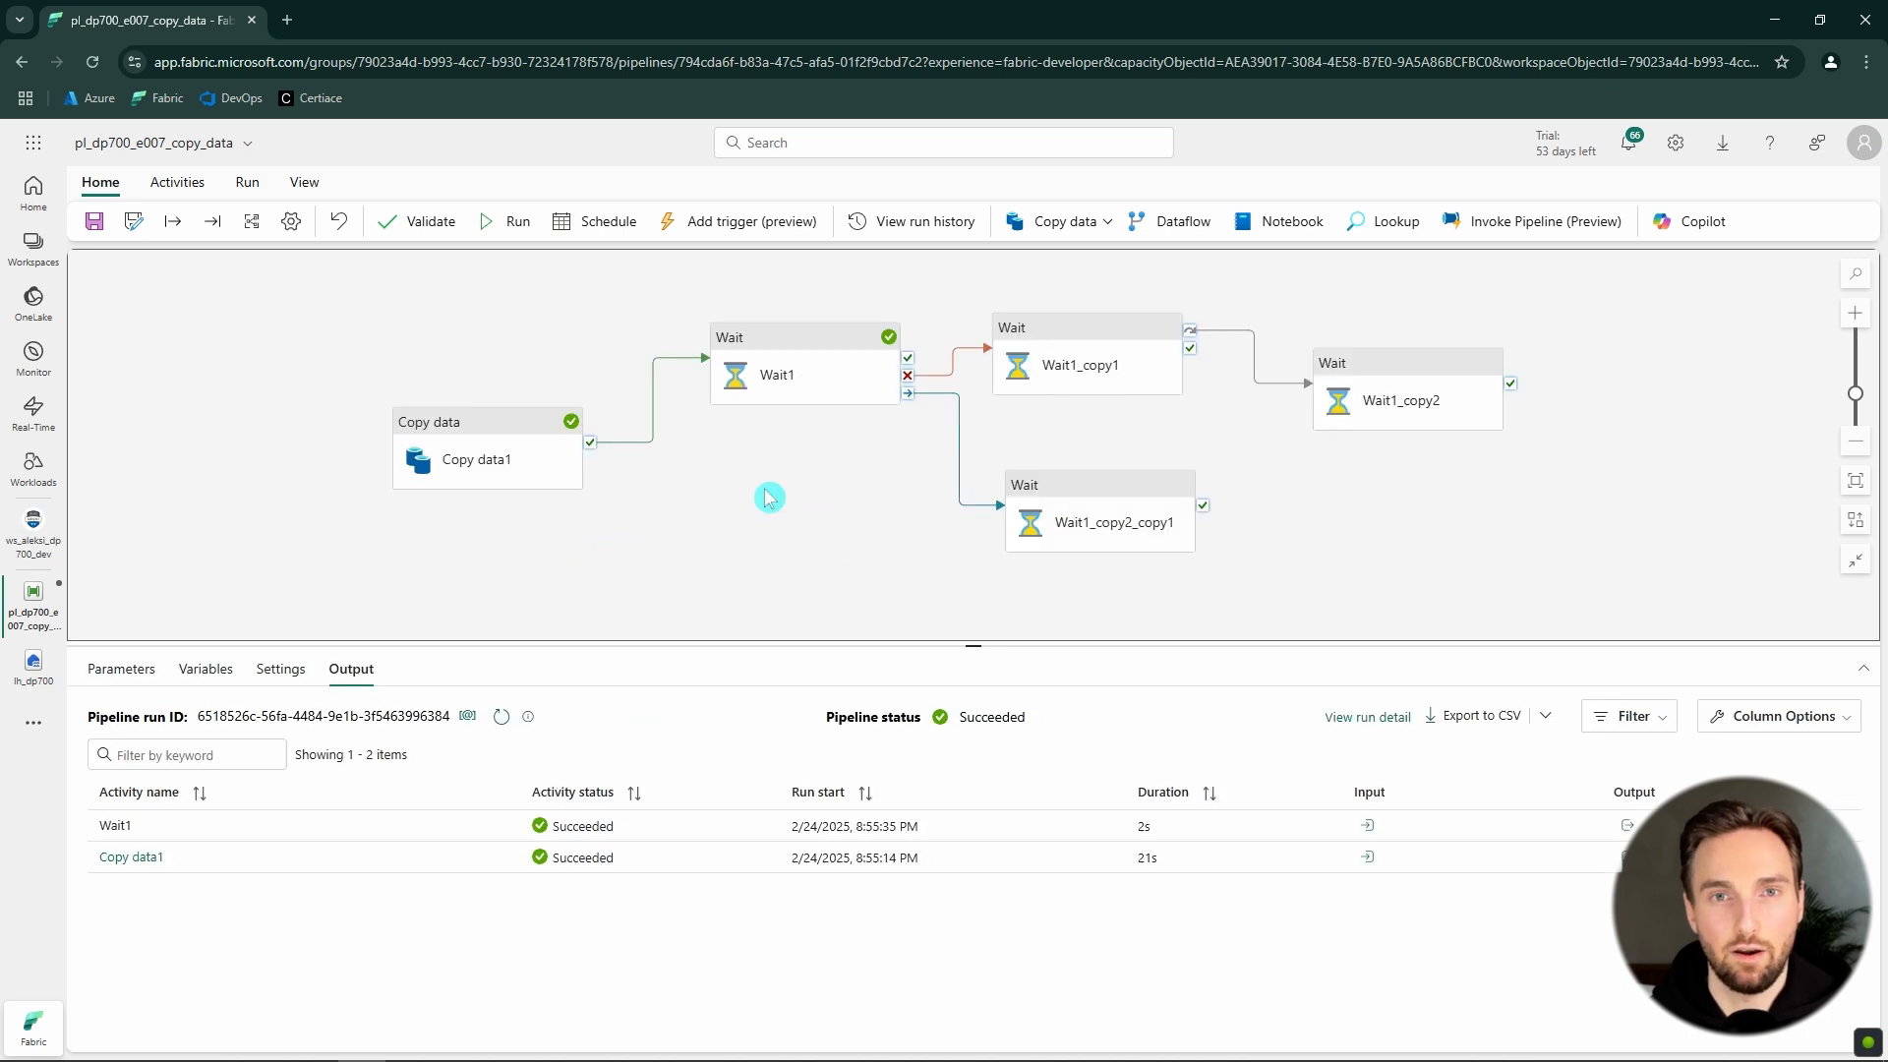
click(534, 451)
right_click(536, 431)
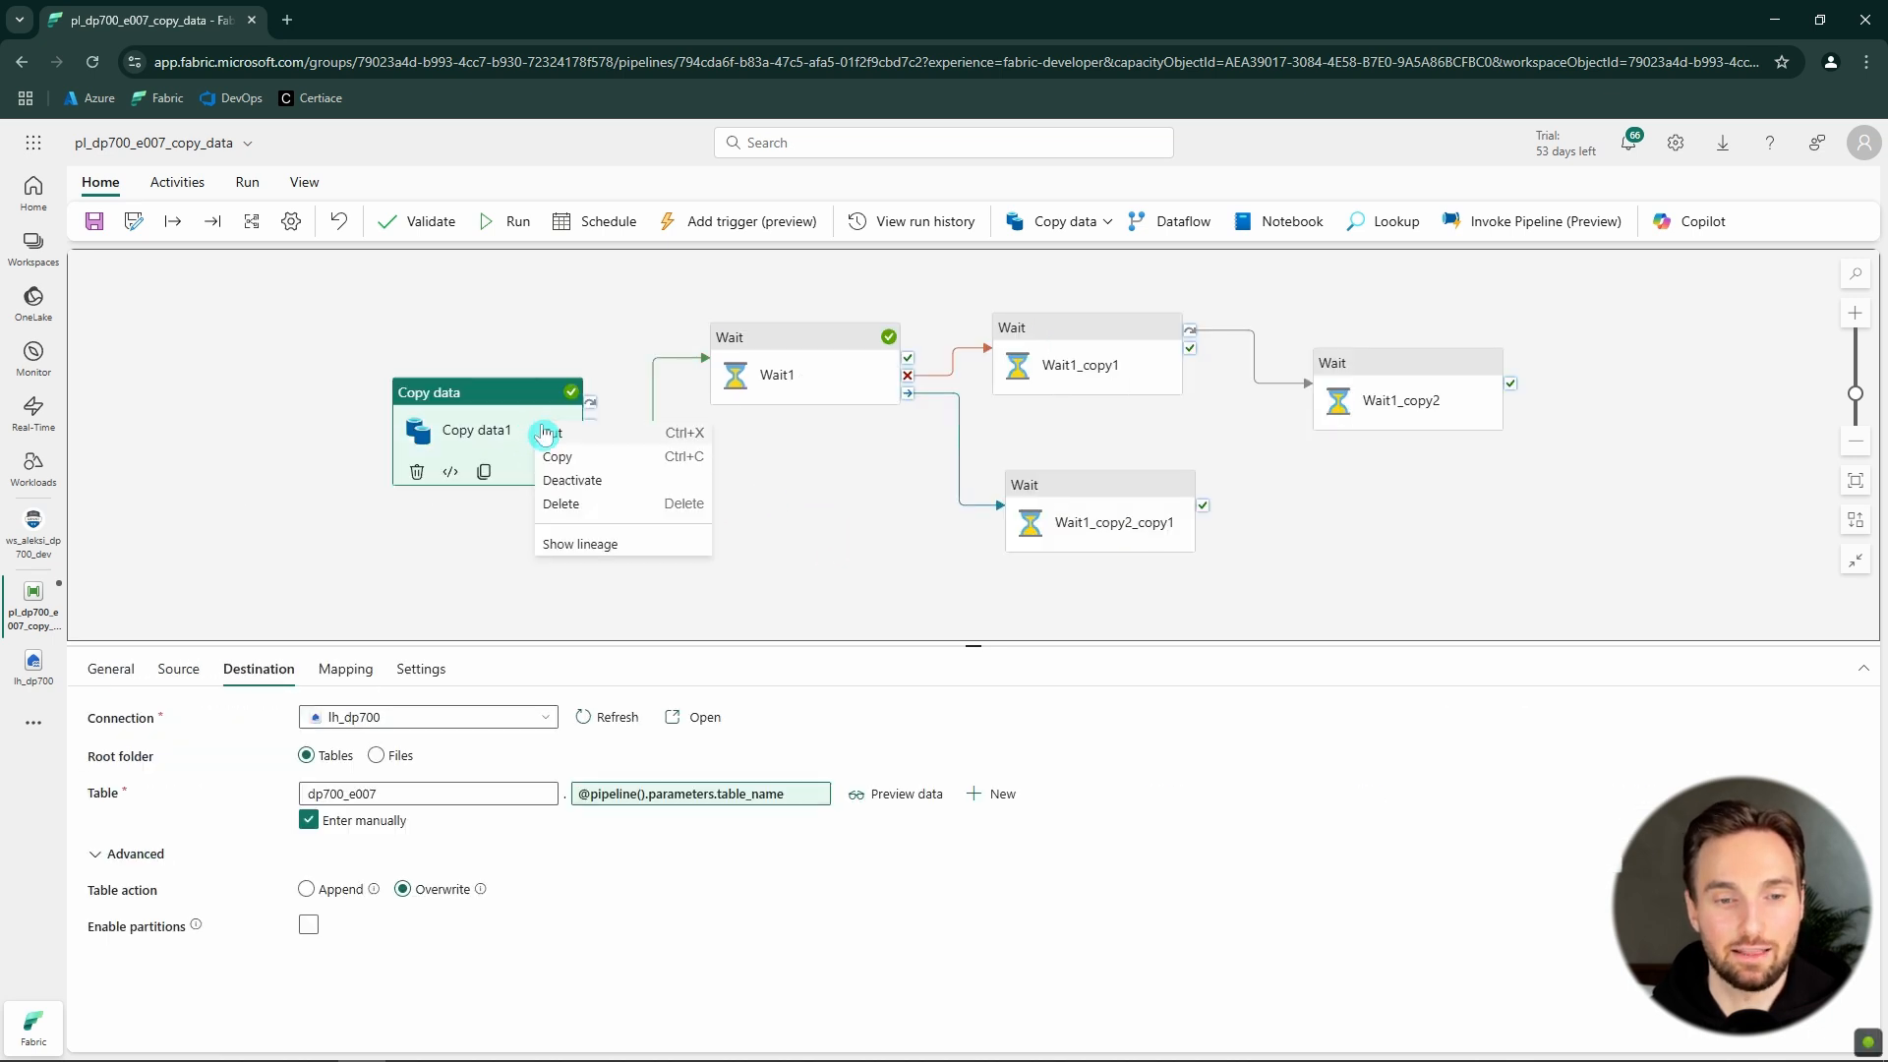
click(605, 490)
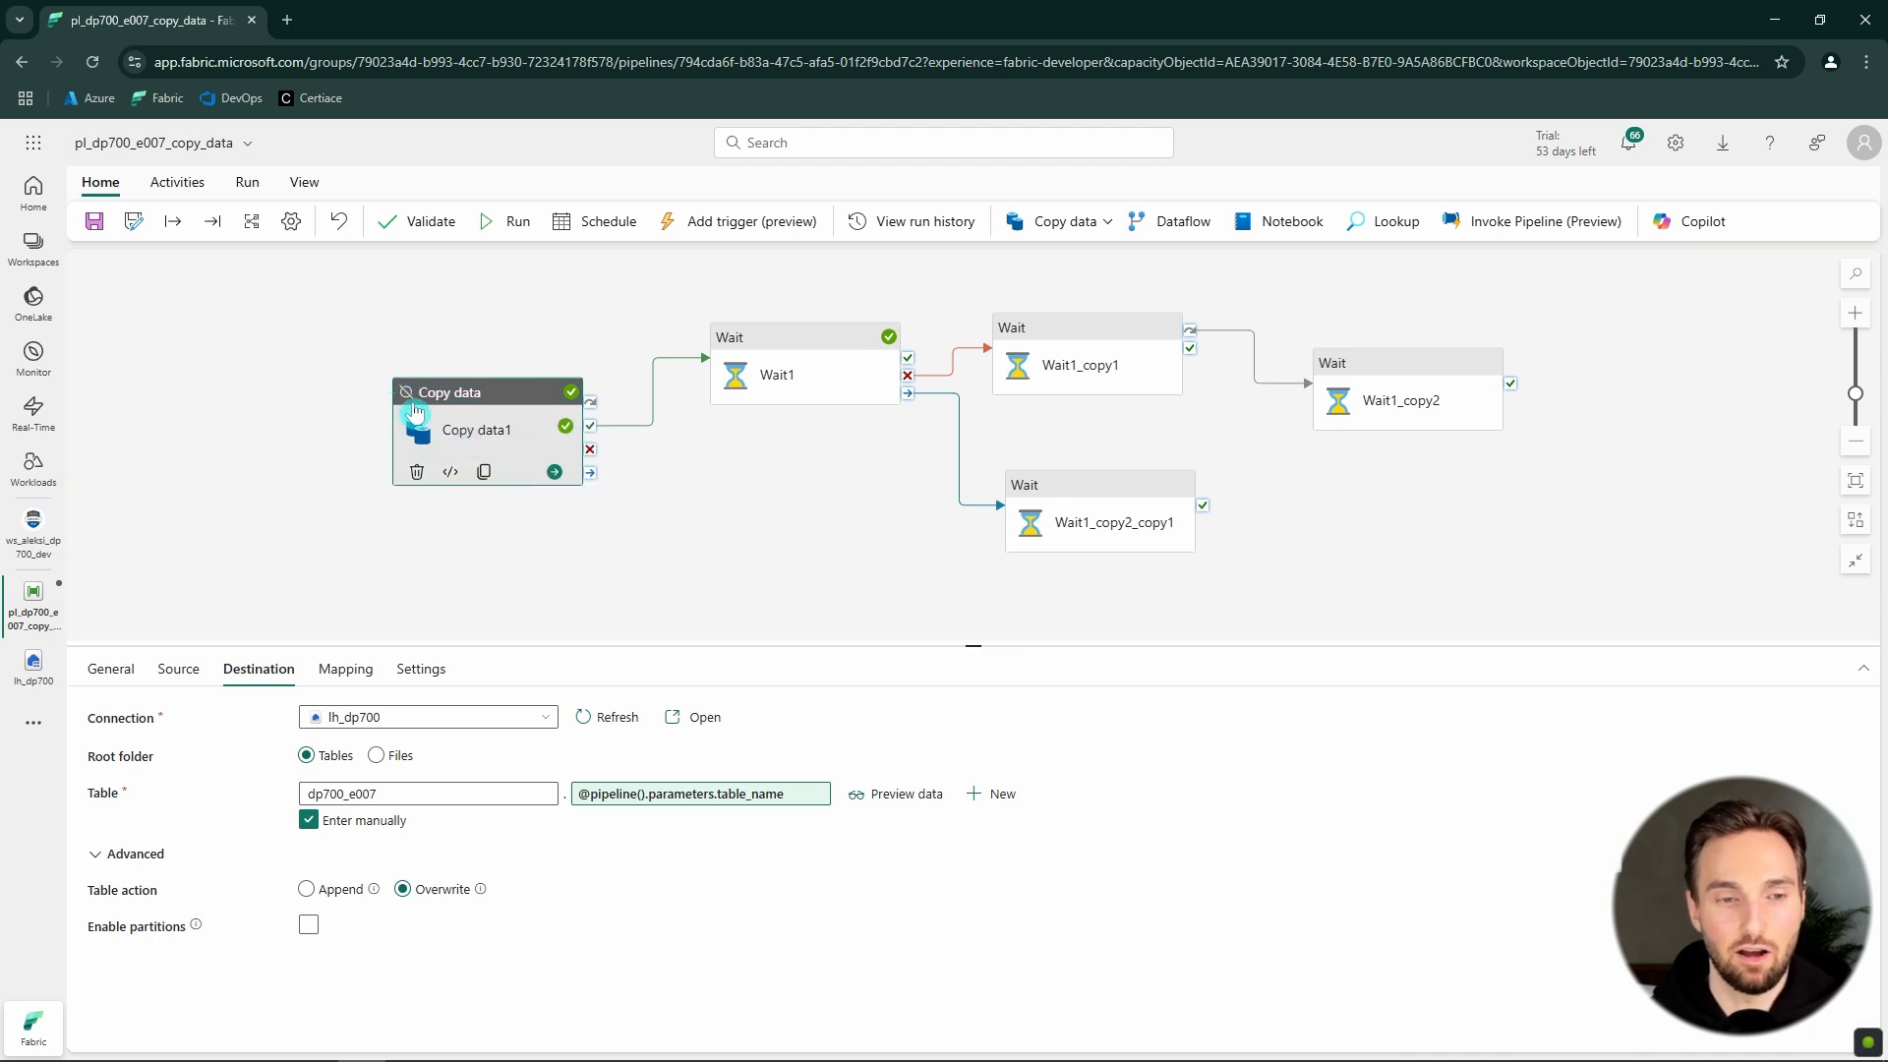
click(724, 564)
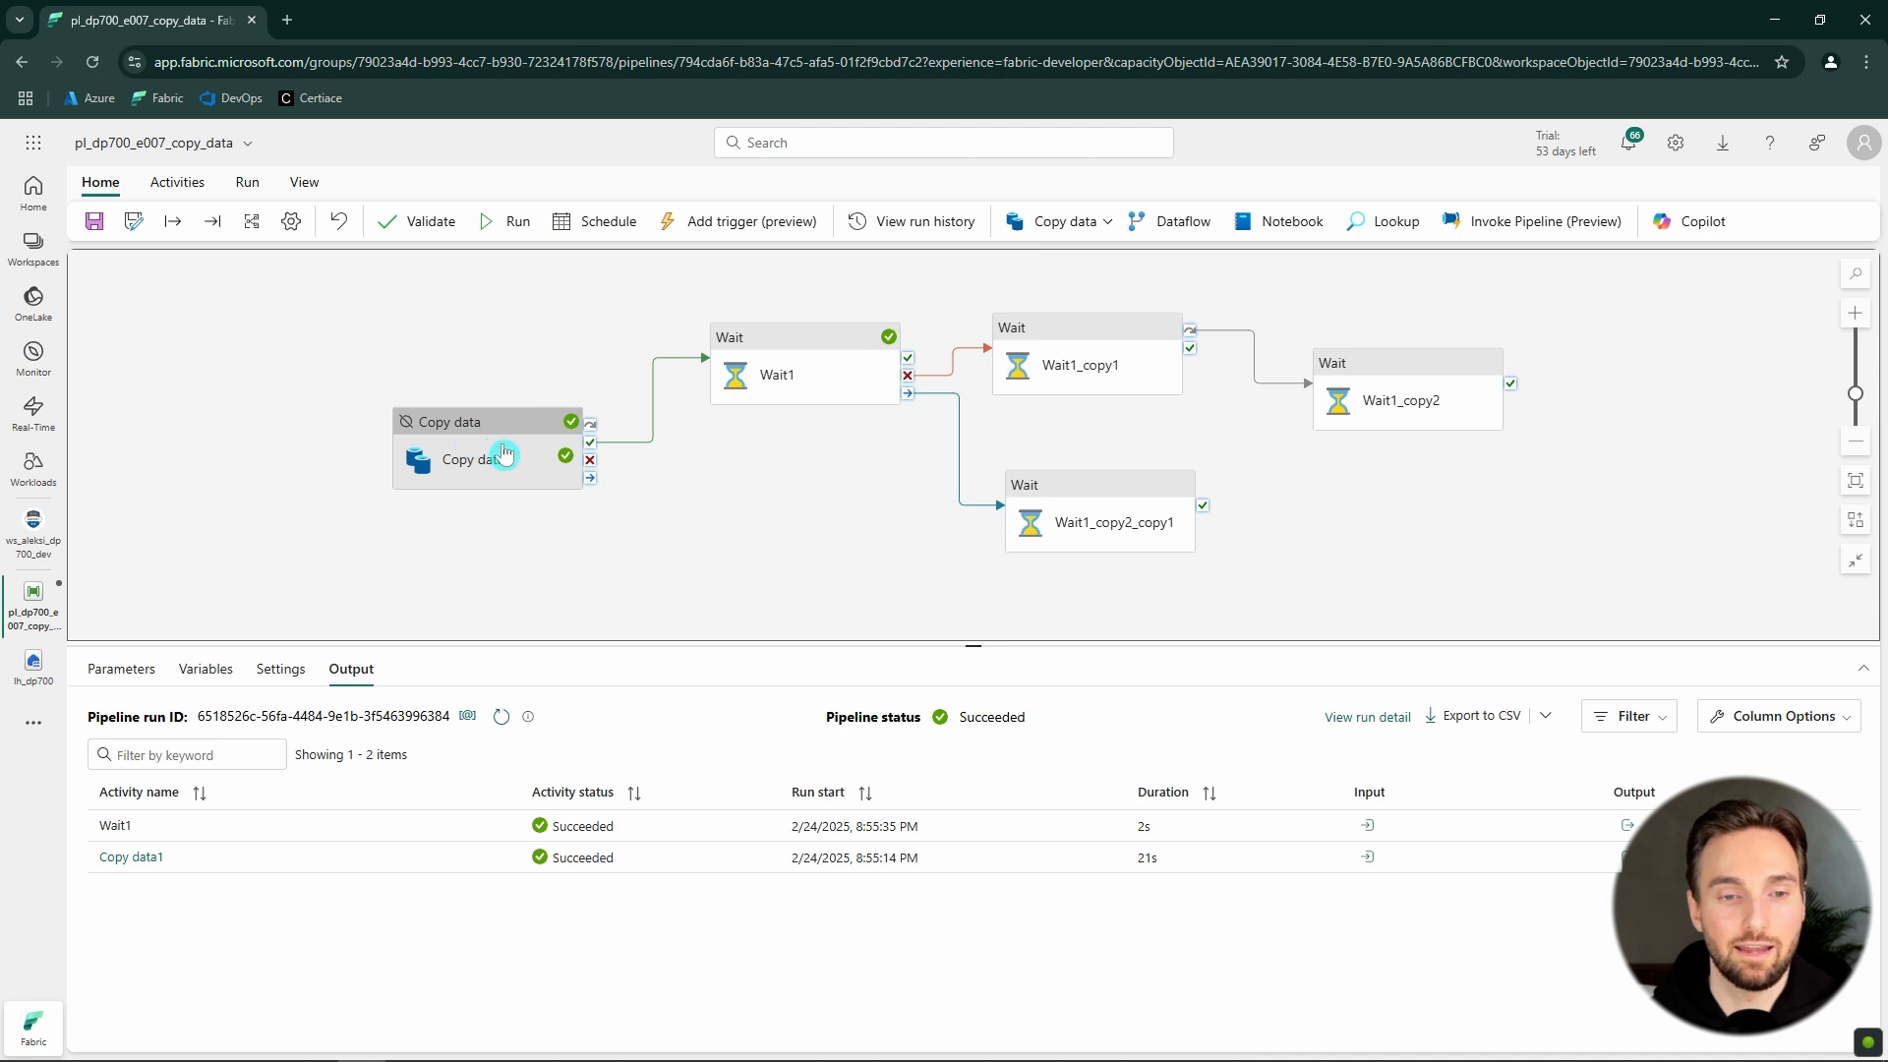
- Remove the on-success dependency between Copy data1 and Wait1 and reactivate Copy data1
drag(505, 455, 488, 404)
drag(785, 498, 738, 467)
click(737, 467)
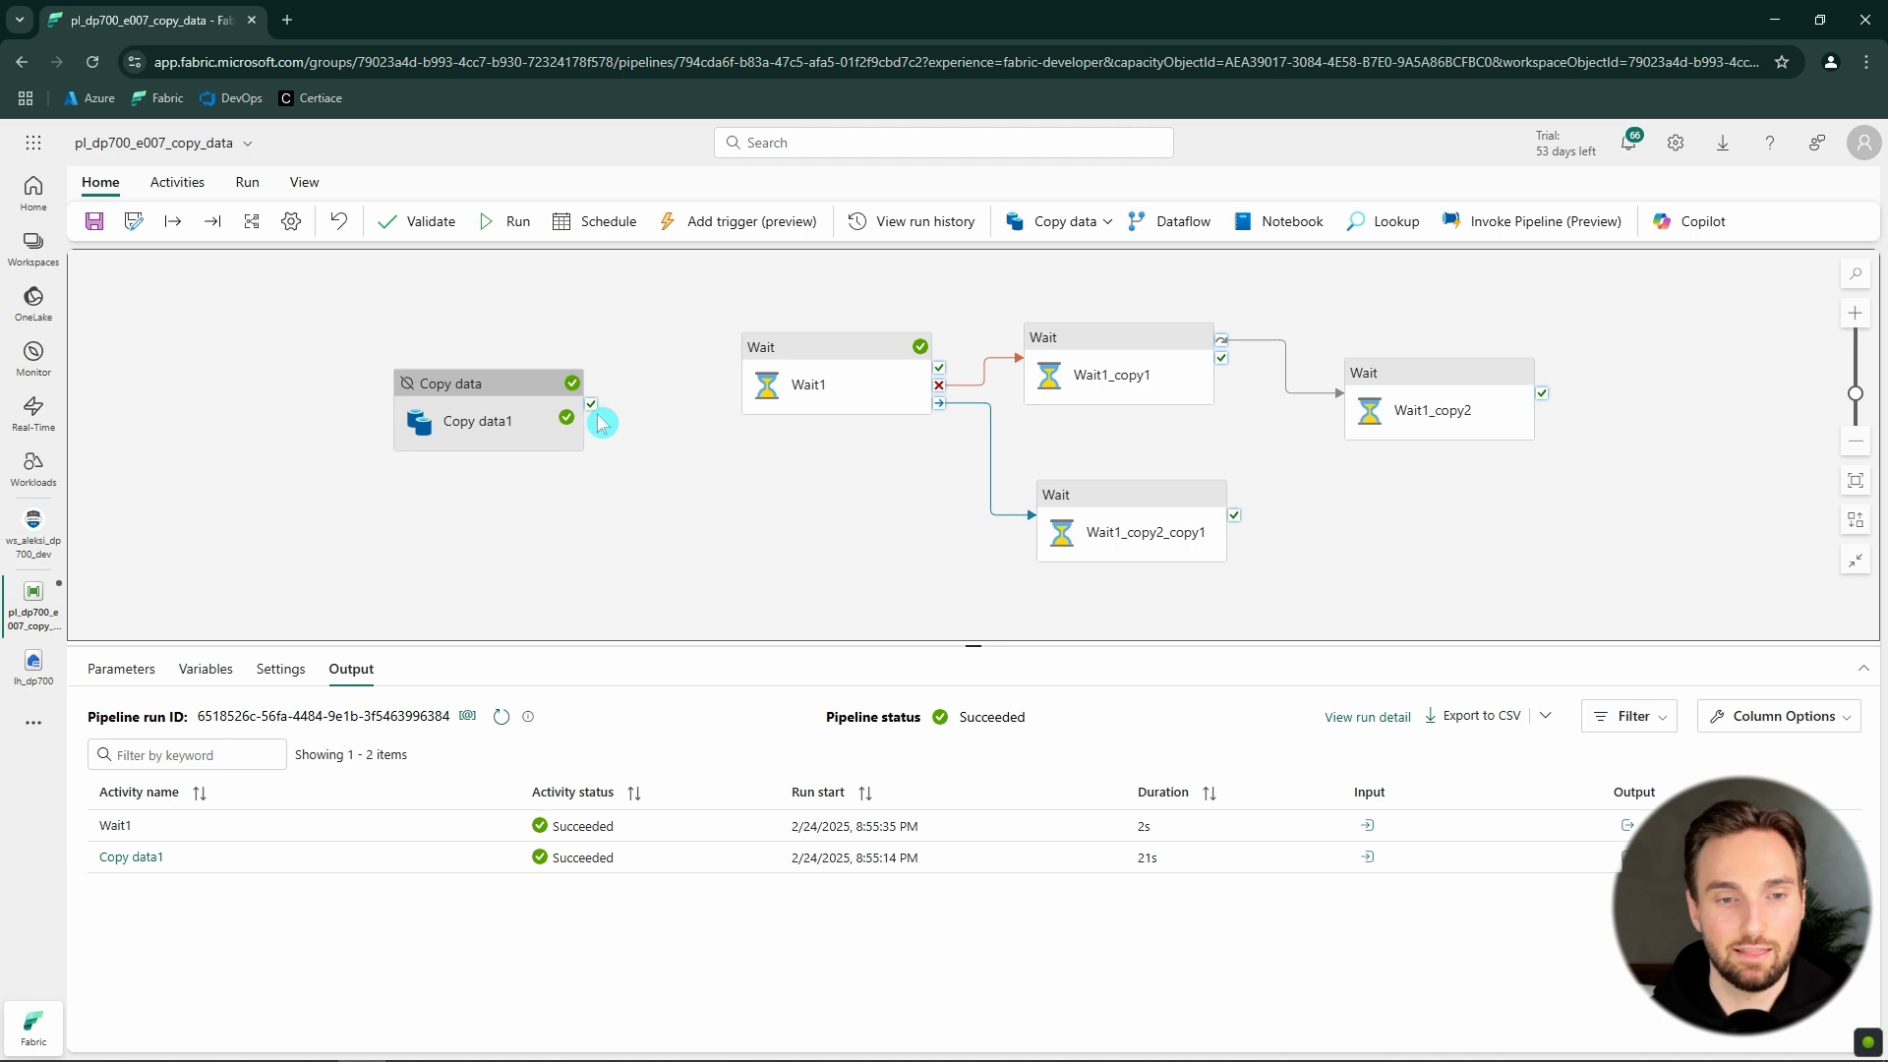
right_click(499, 414)
click(563, 478)
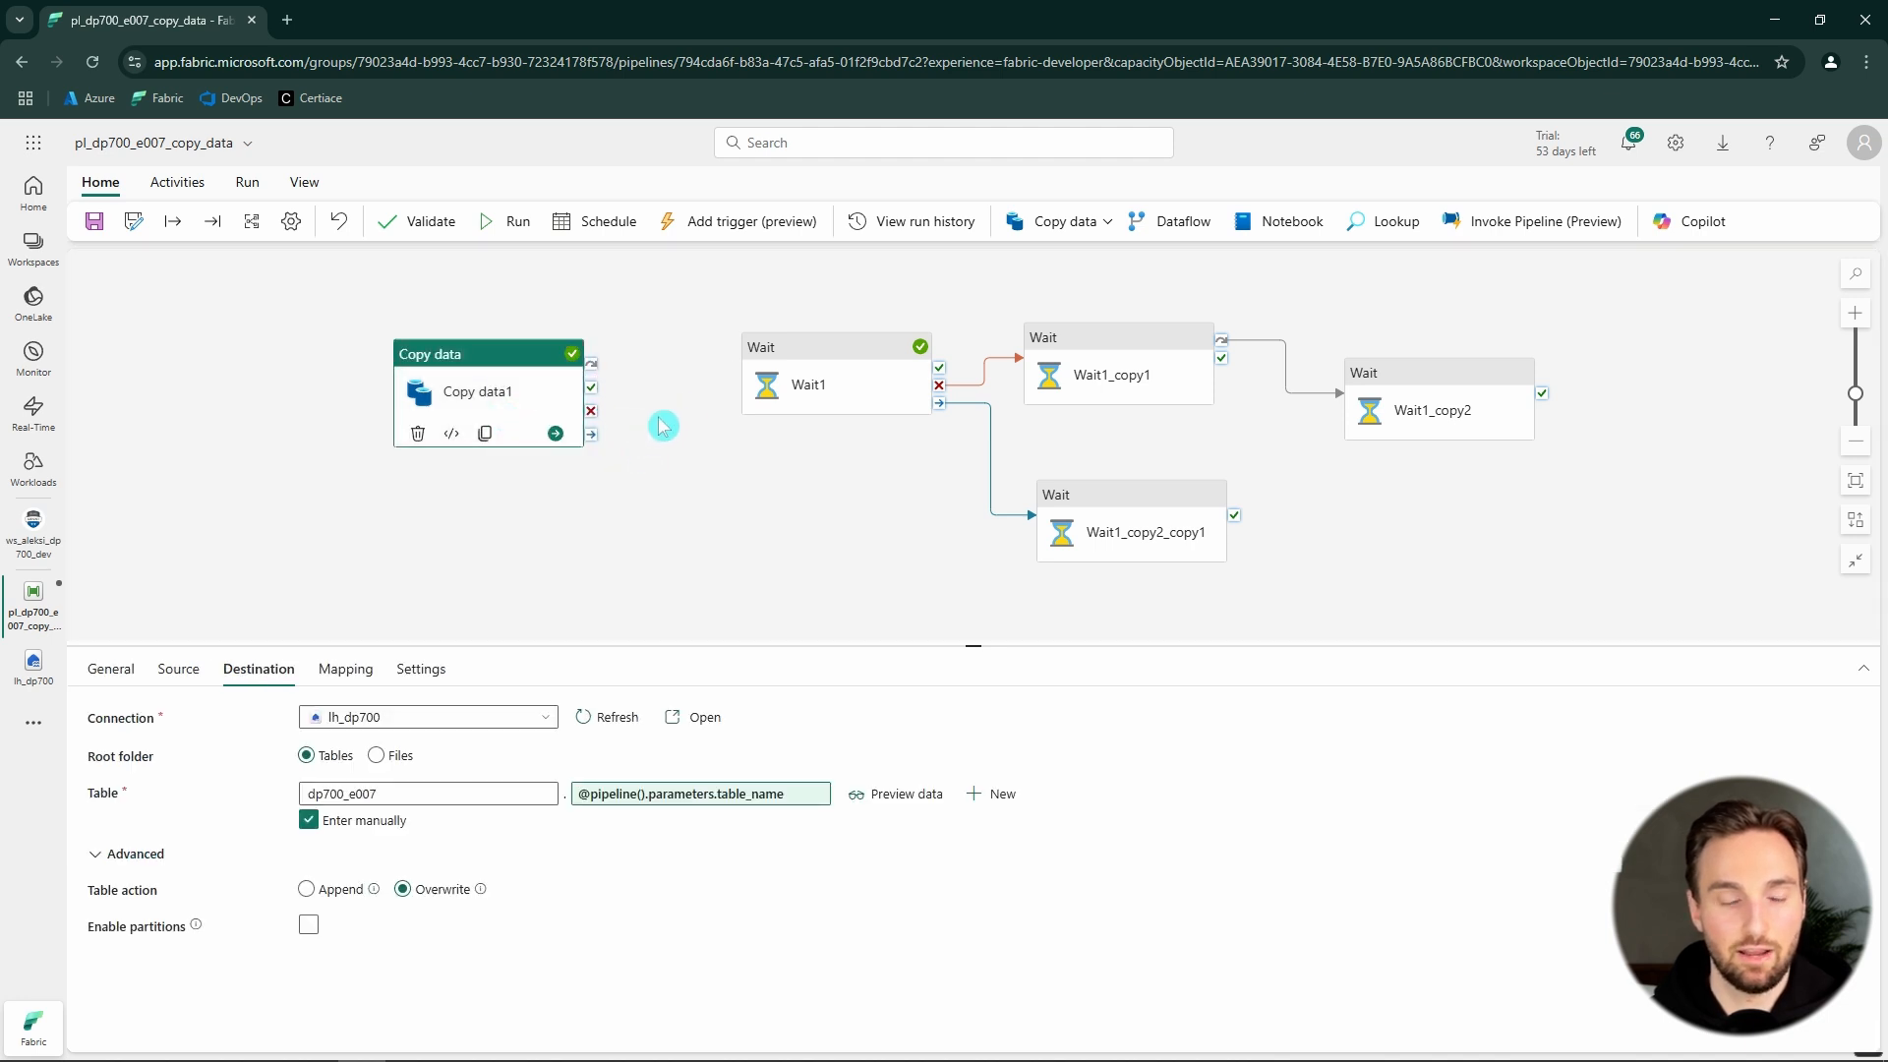
- Connect Copy data1 to Wait1 with an on-fail dependency and deactivate Copy data1
drag(608, 417, 816, 385)
right_click(538, 413)
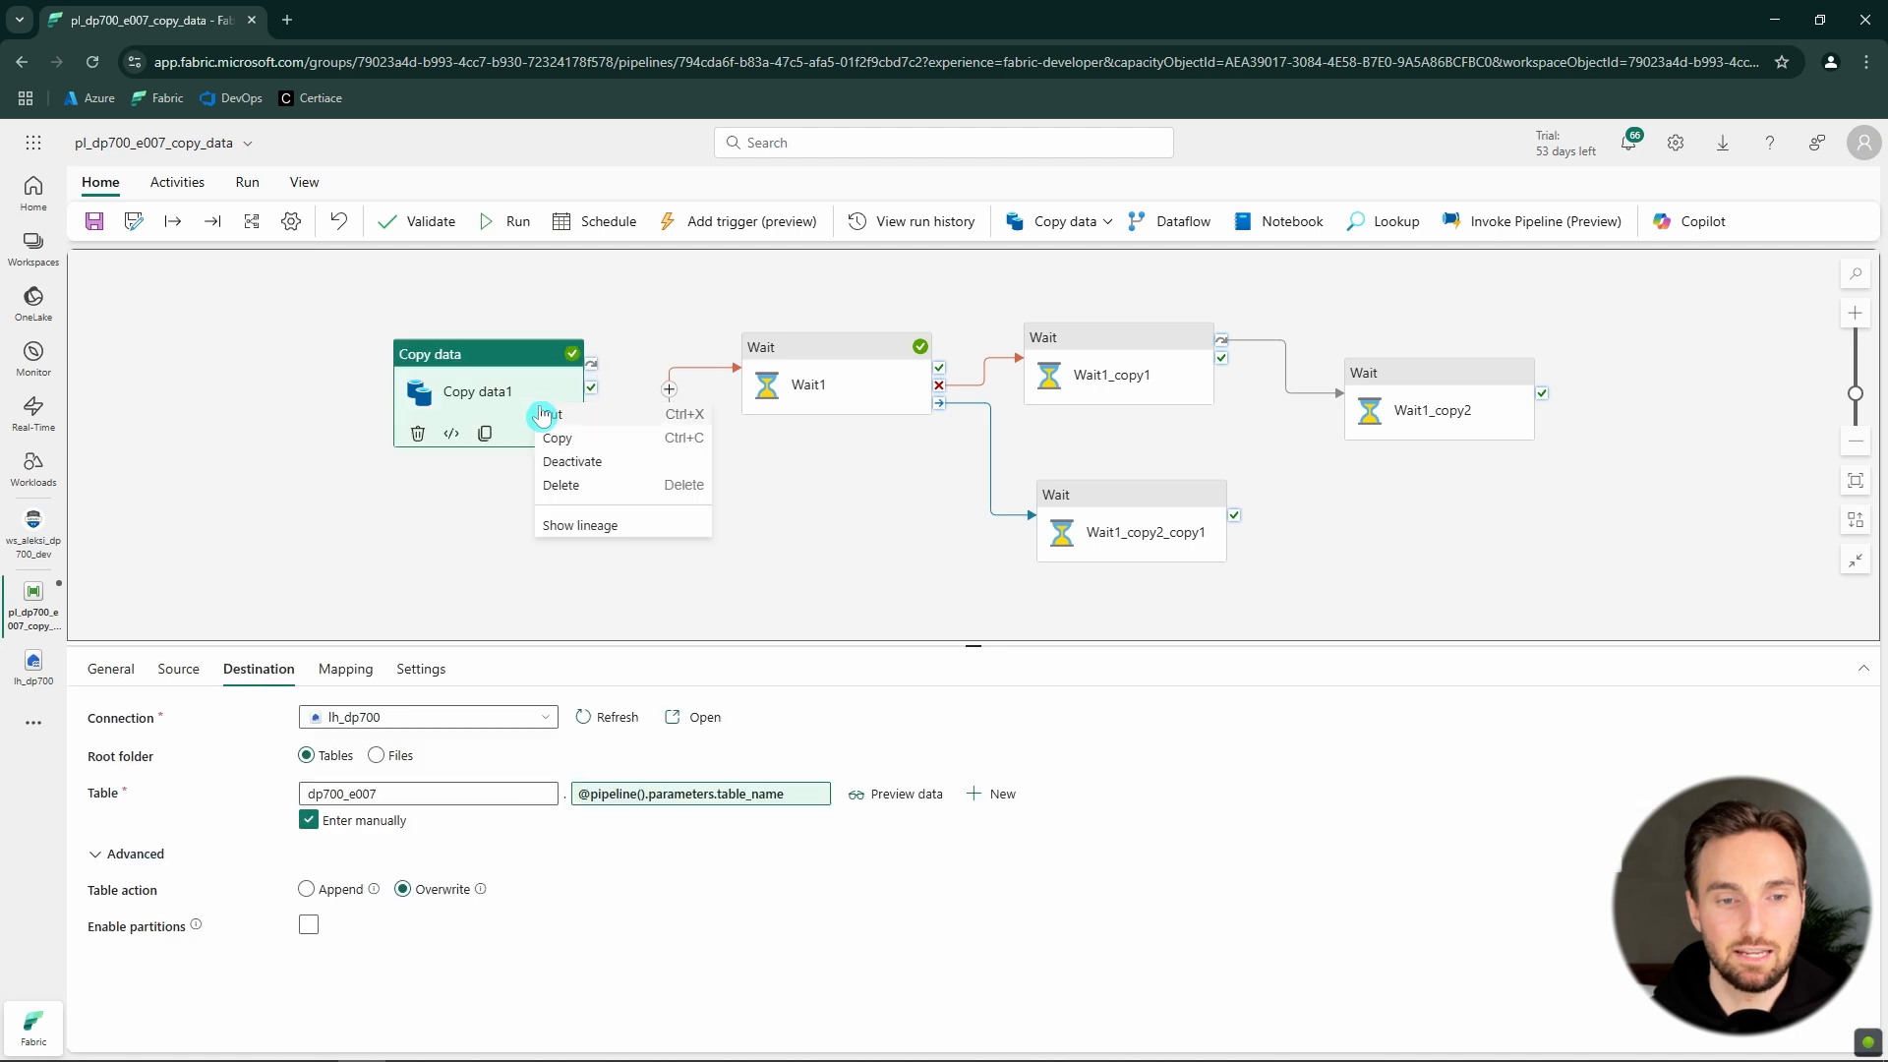
click(582, 470)
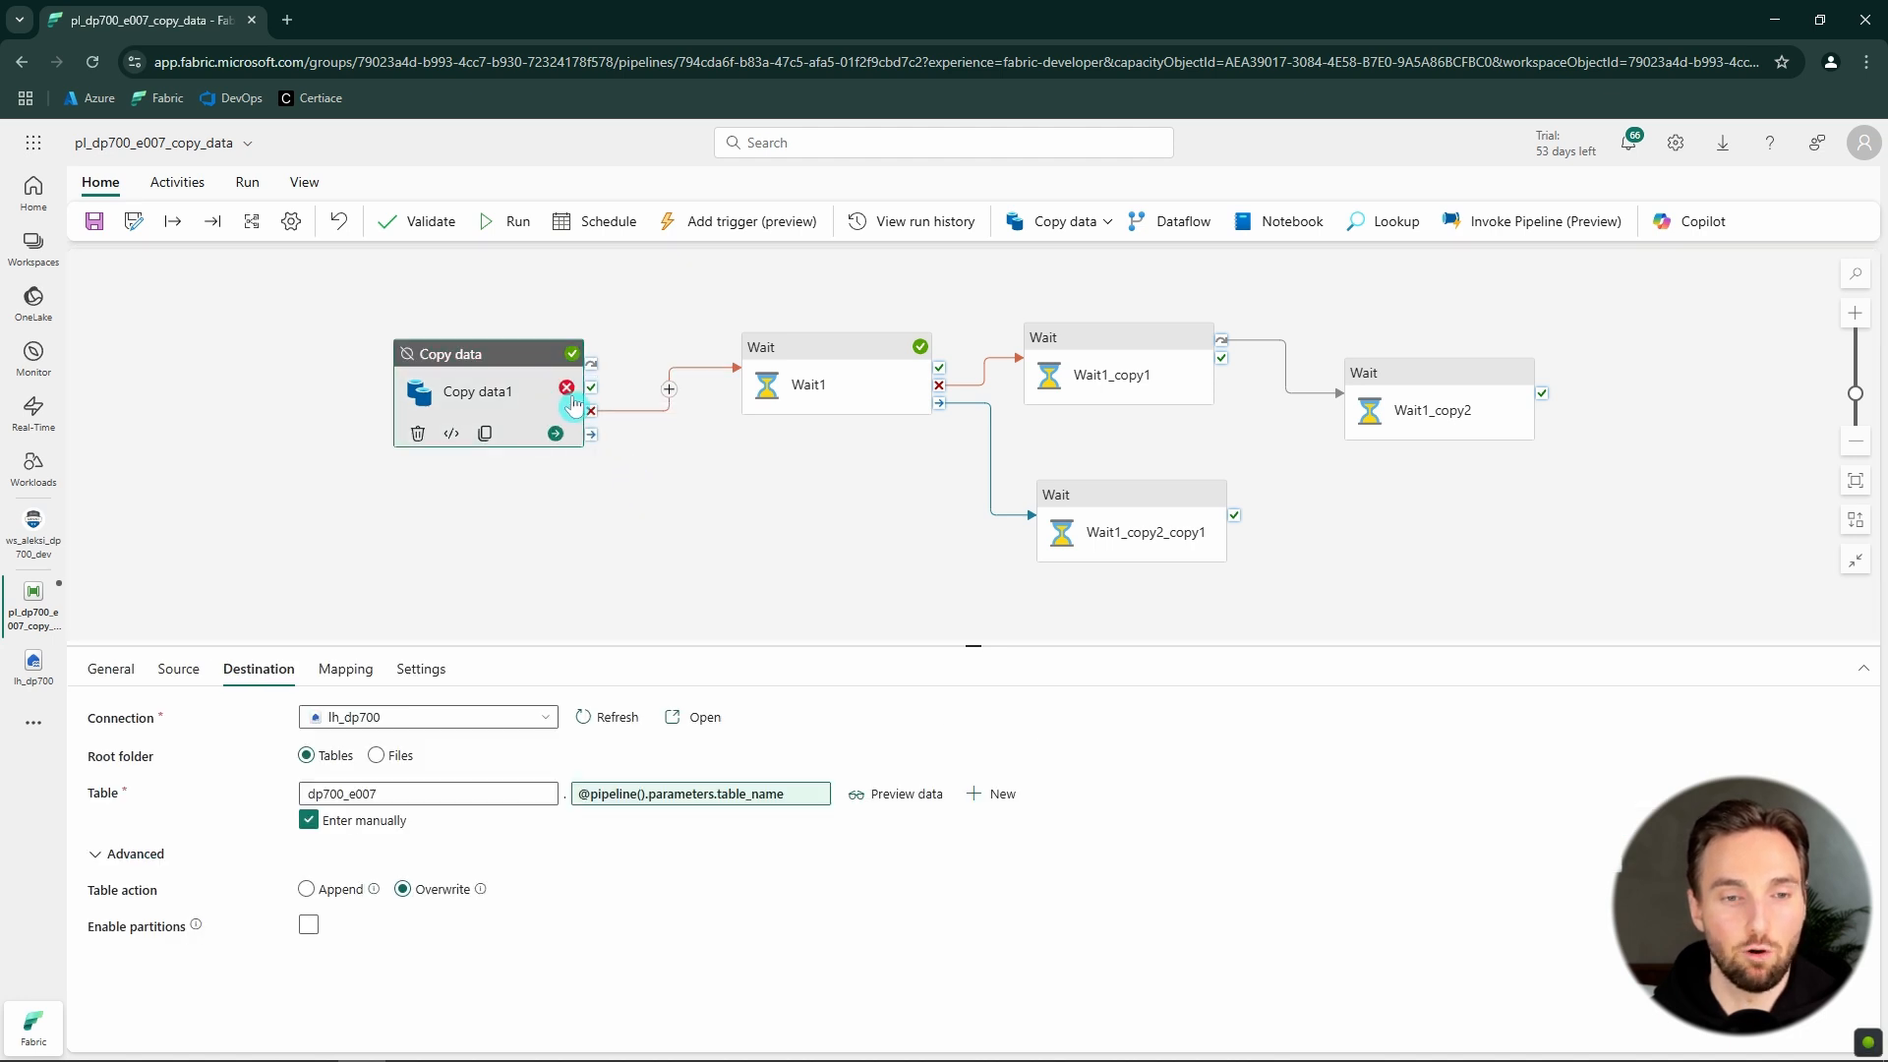
- Replace the on-fail dependency between Copy data1 and Wait1 with an on-skip one, then reactivate and deactivate Copy data1
click(672, 424)
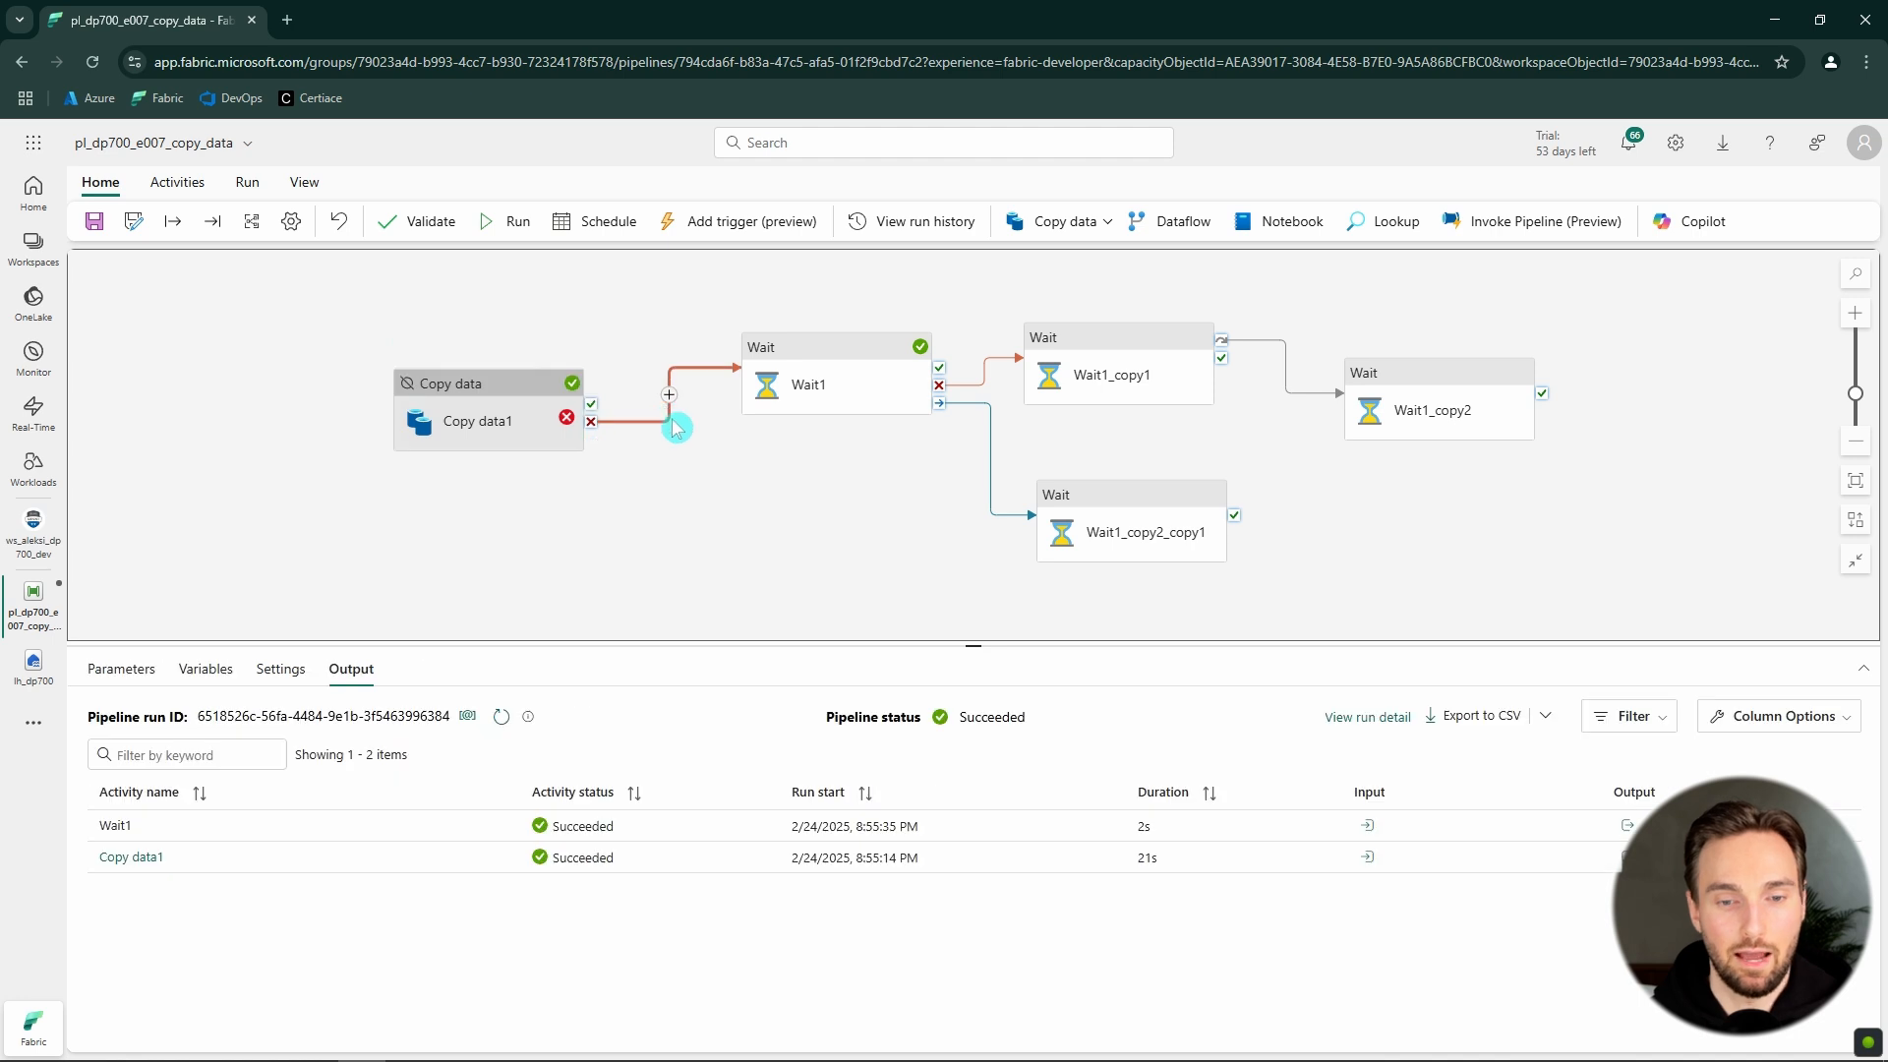
key(Delete)
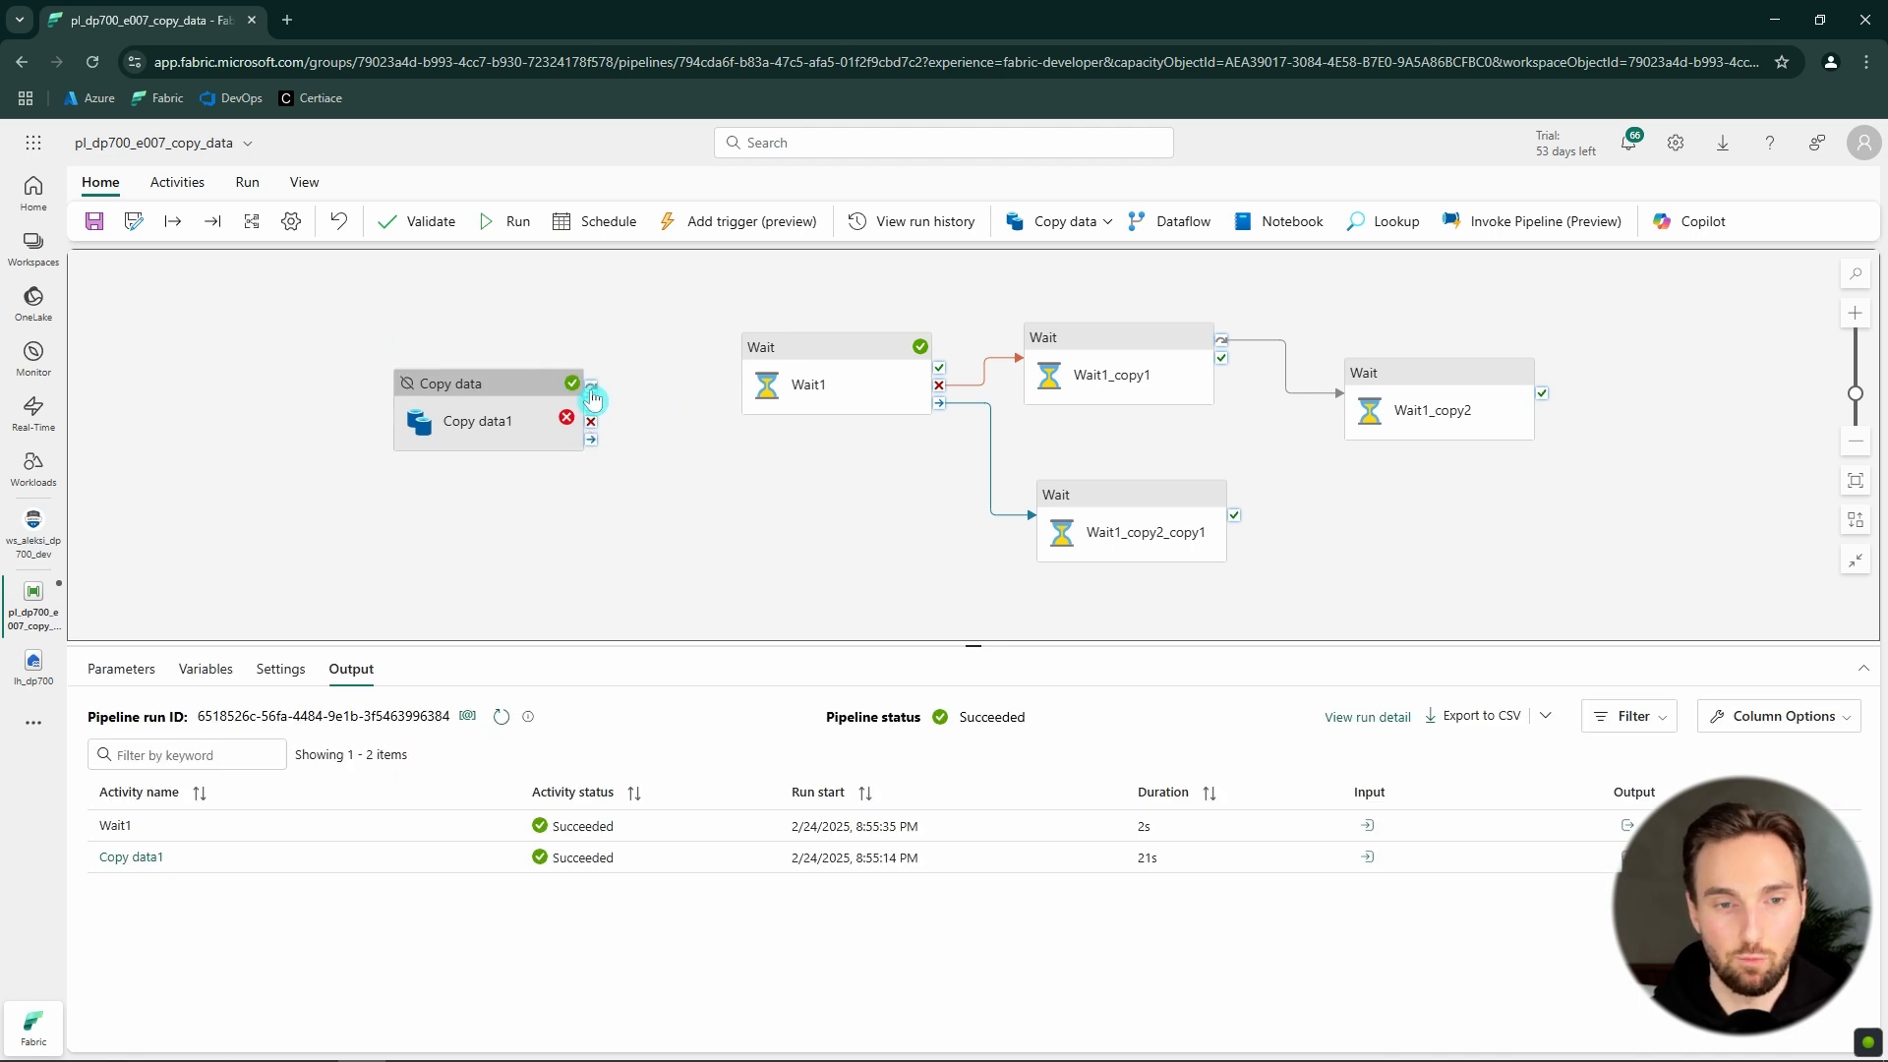
drag(591, 386, 800, 381)
right_click(536, 410)
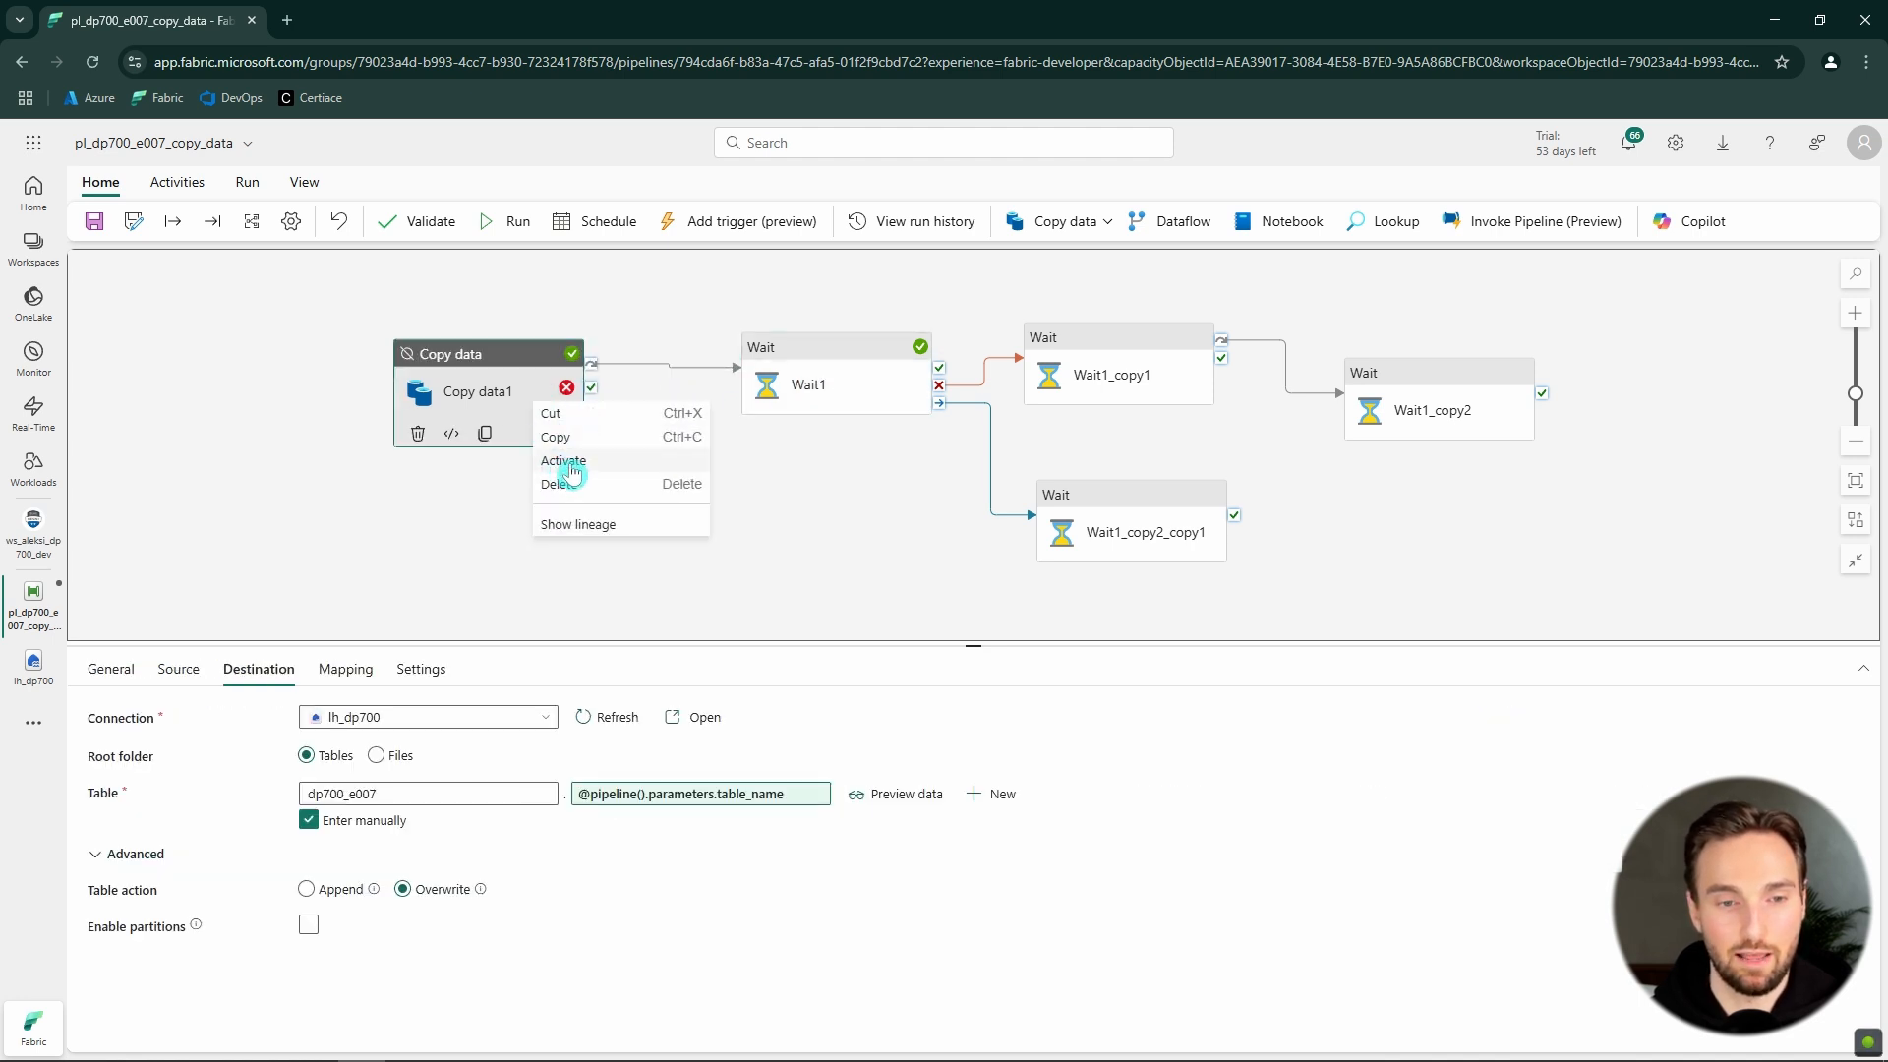
click(599, 466)
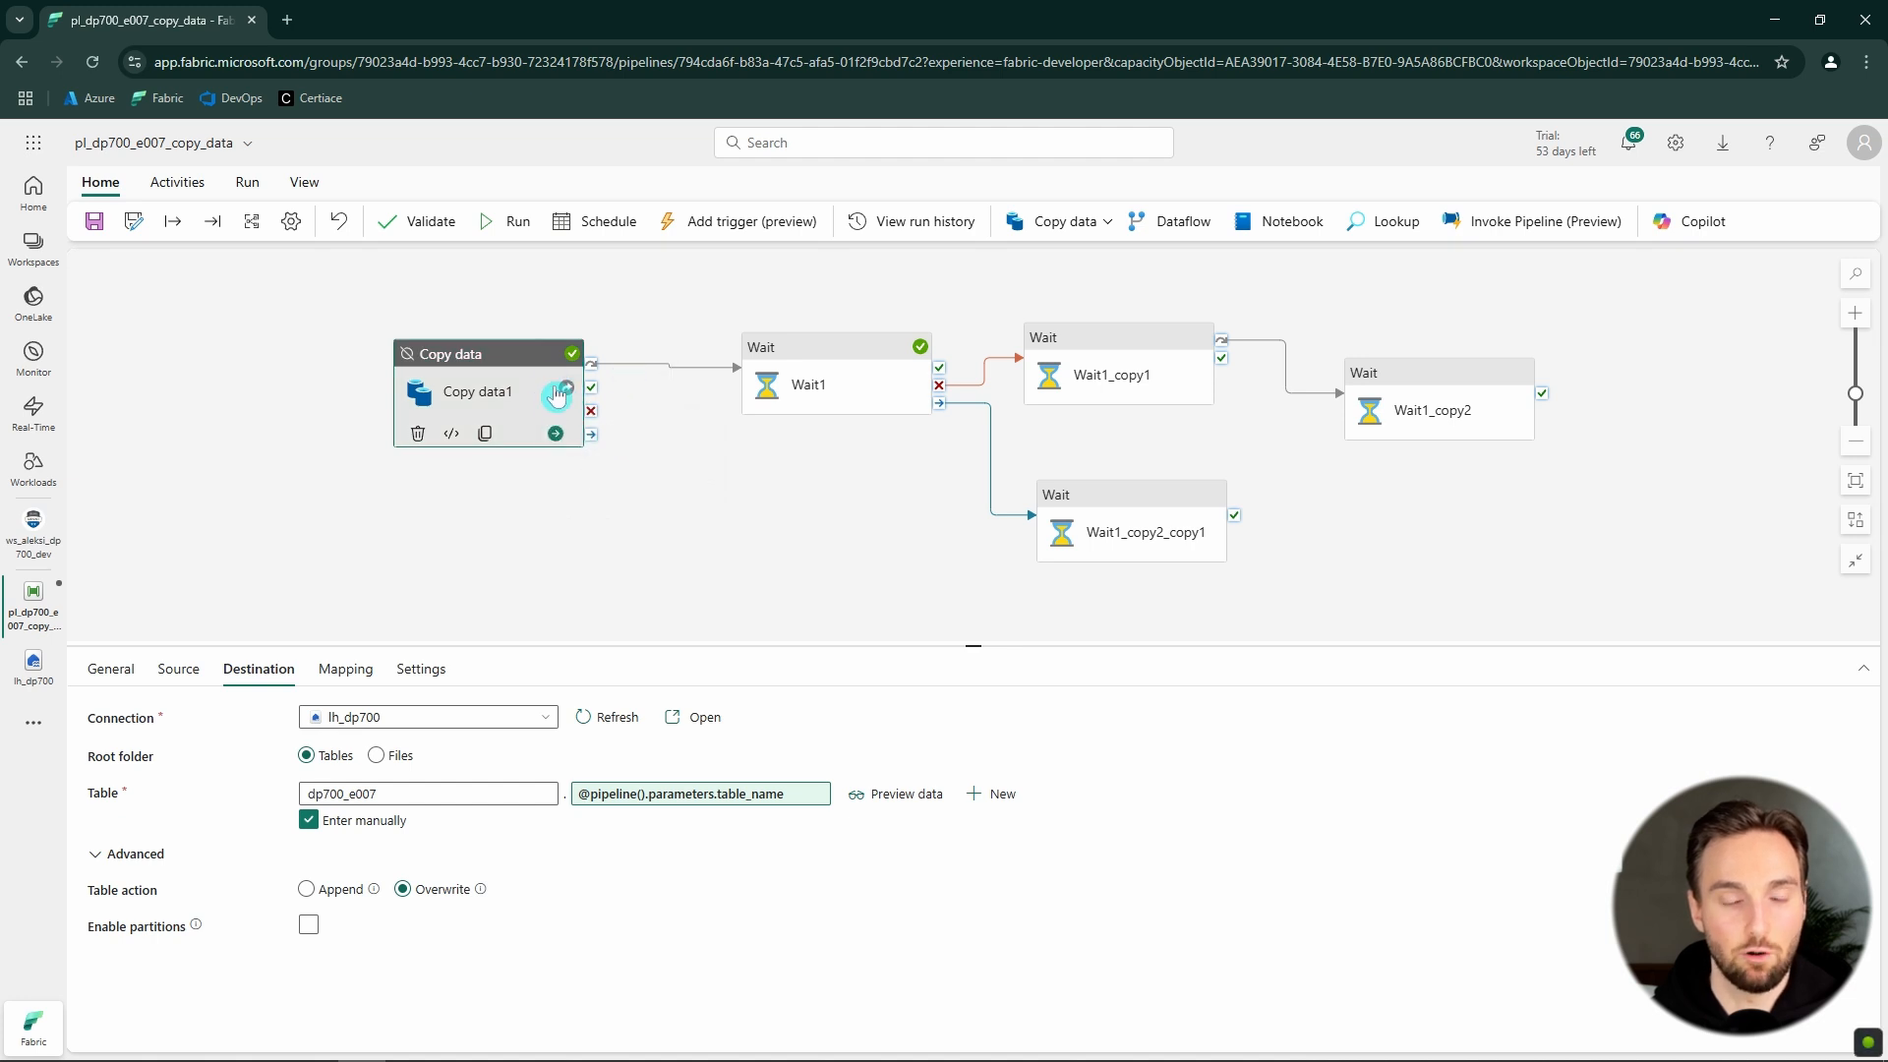
right_click(529, 394)
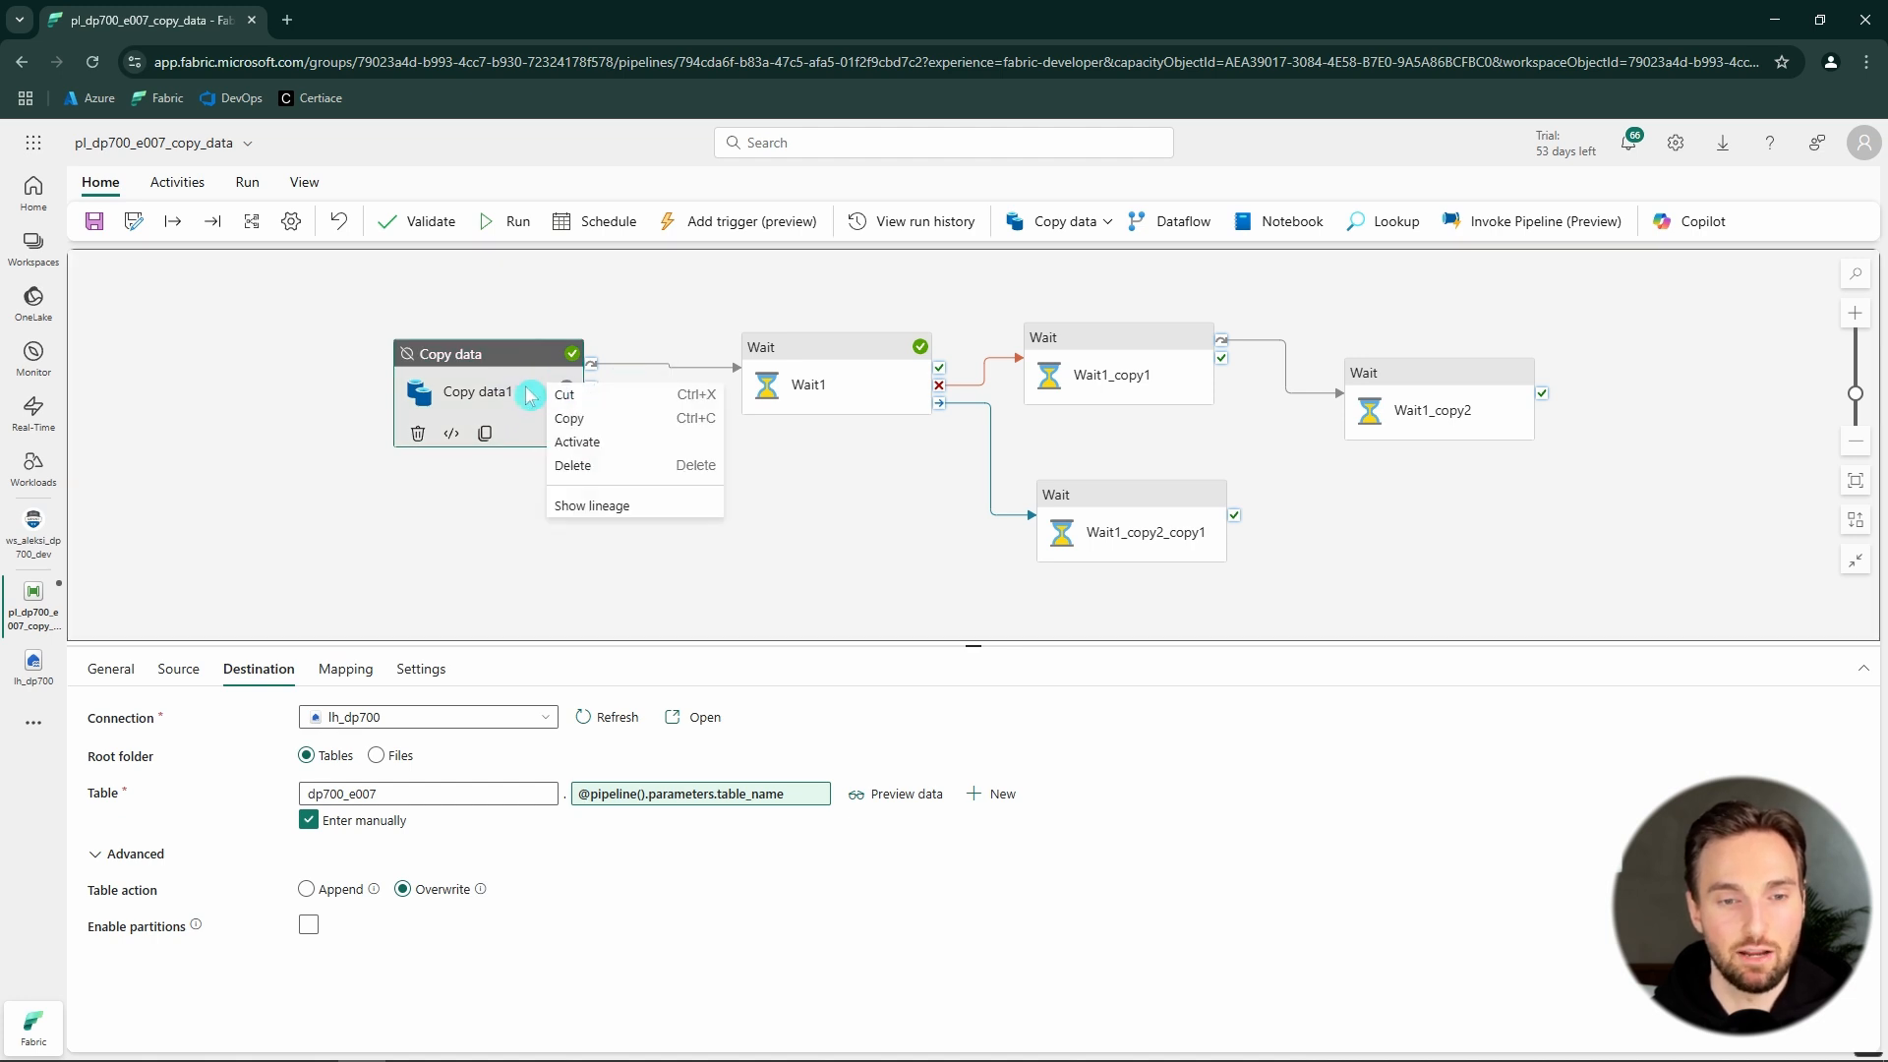
click(506, 386)
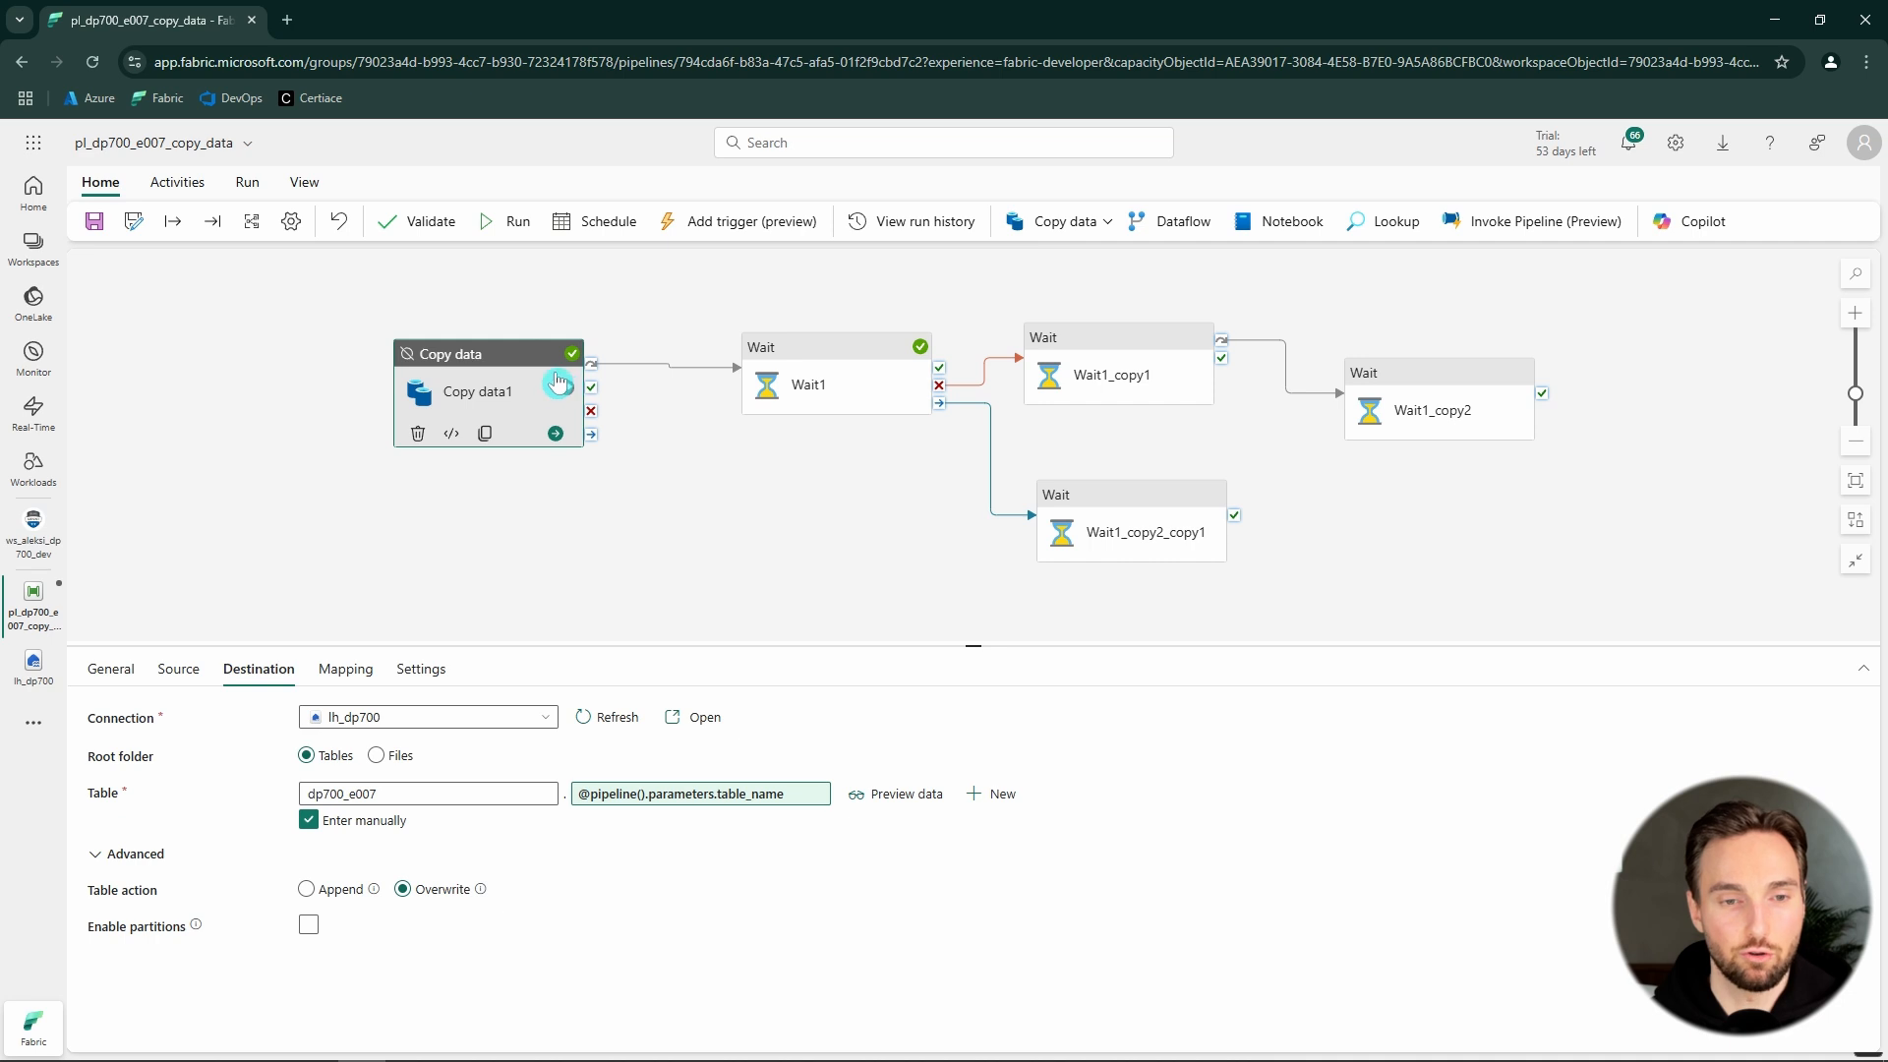
- Reactivate Copy data1, replace its on-skip dependency to Wait1 with an on-success one, and deactivate the activity again
click(637, 371)
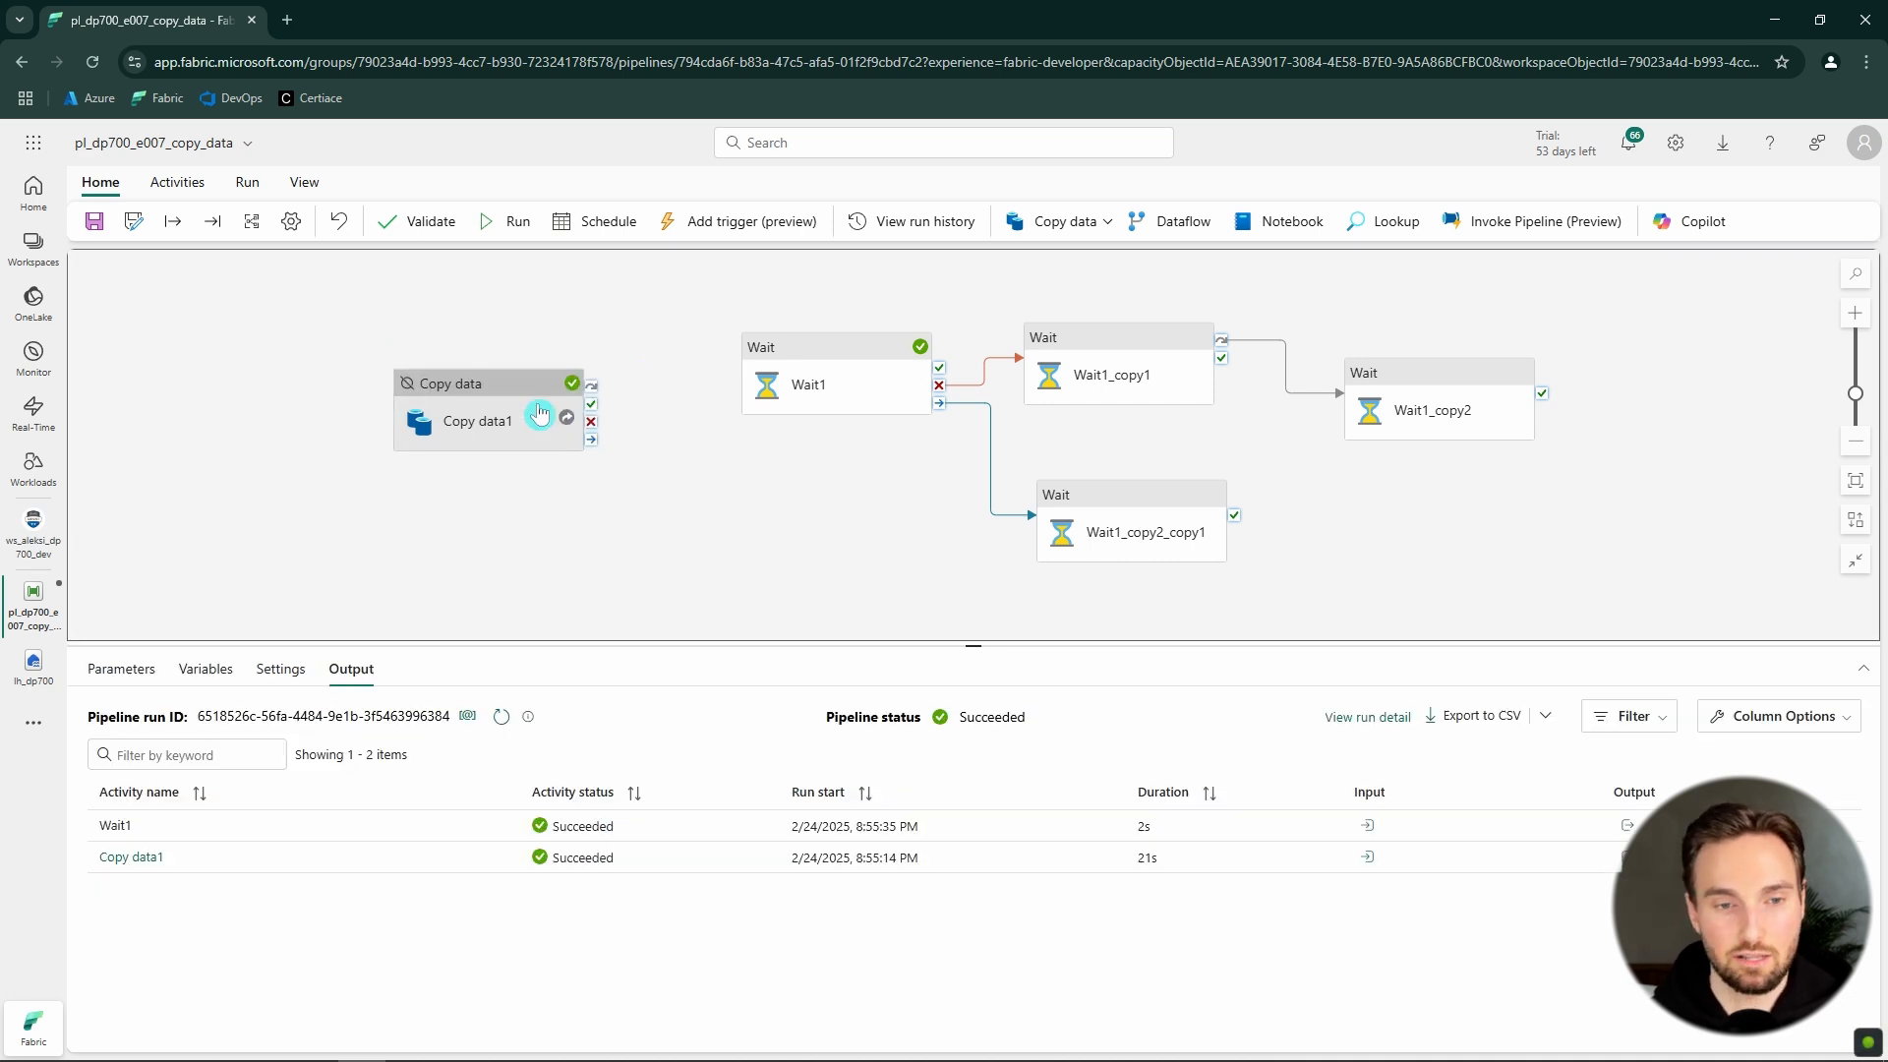
right_click(540, 407)
click(568, 463)
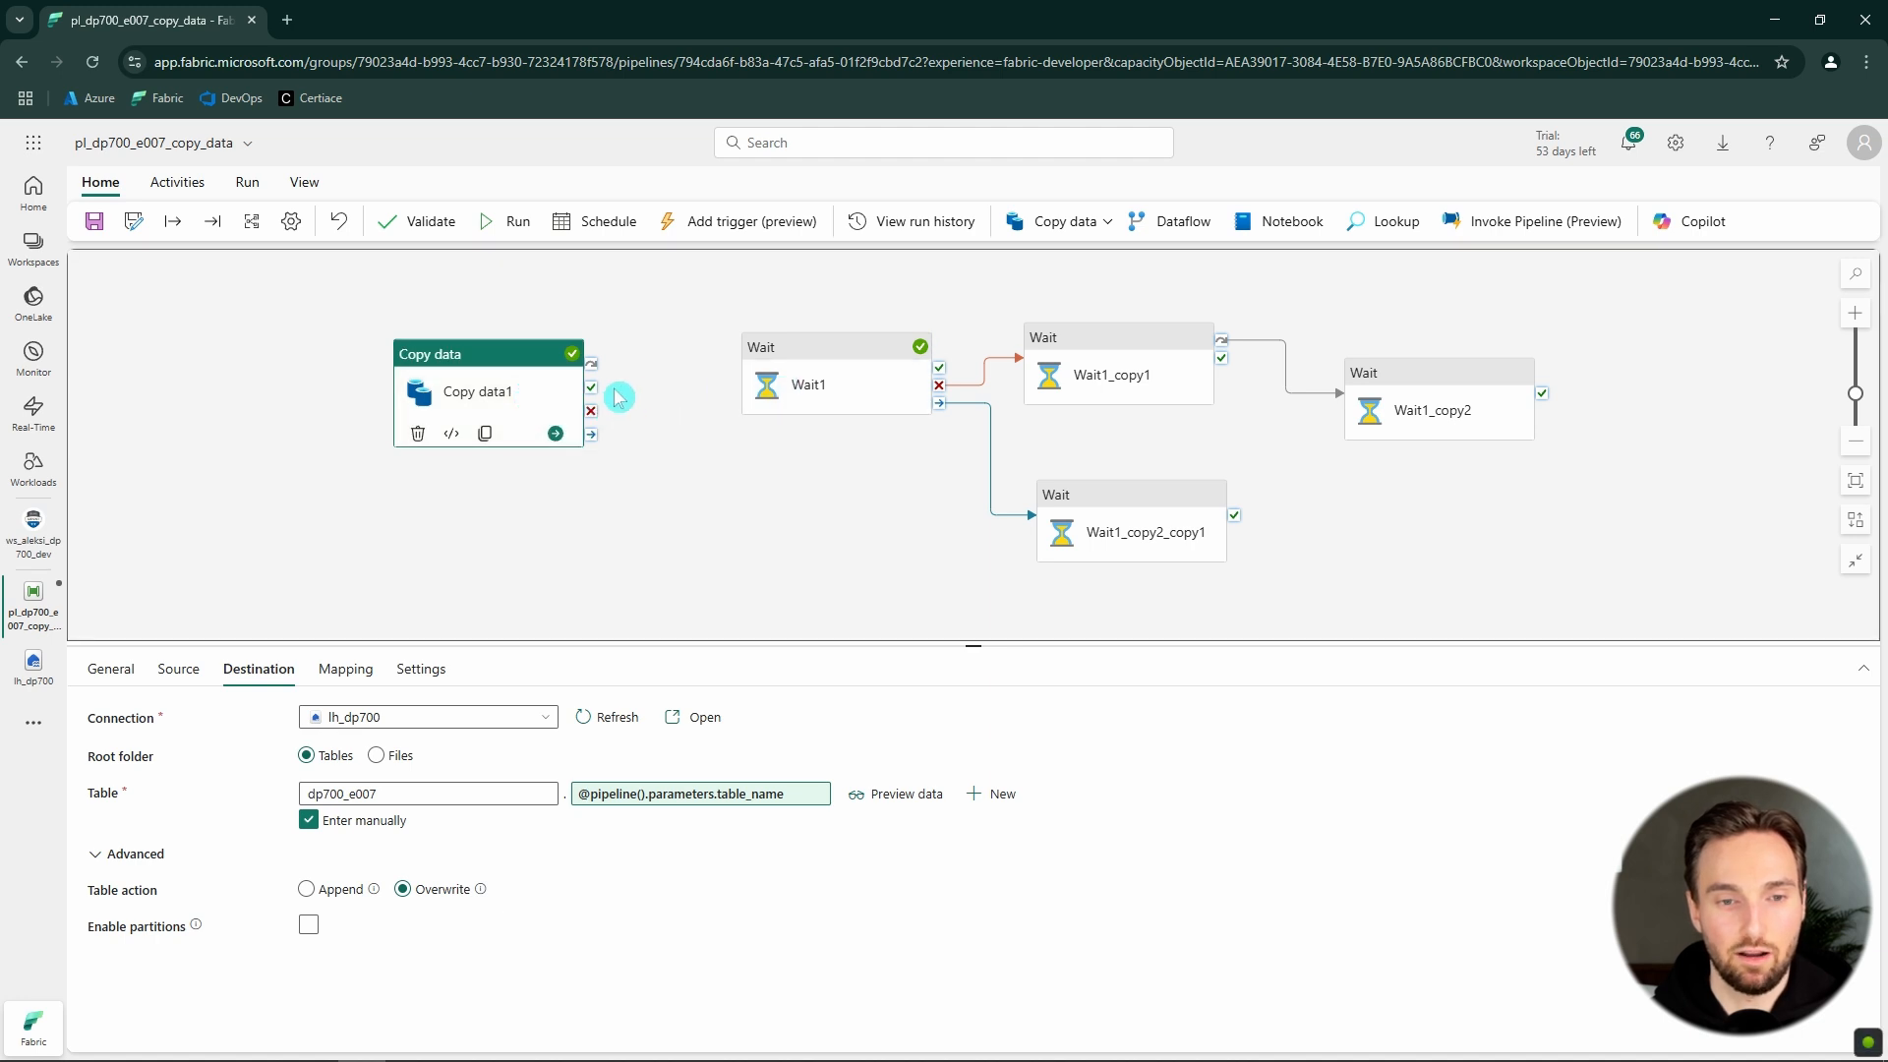
drag(591, 387, 776, 385)
right_click(527, 411)
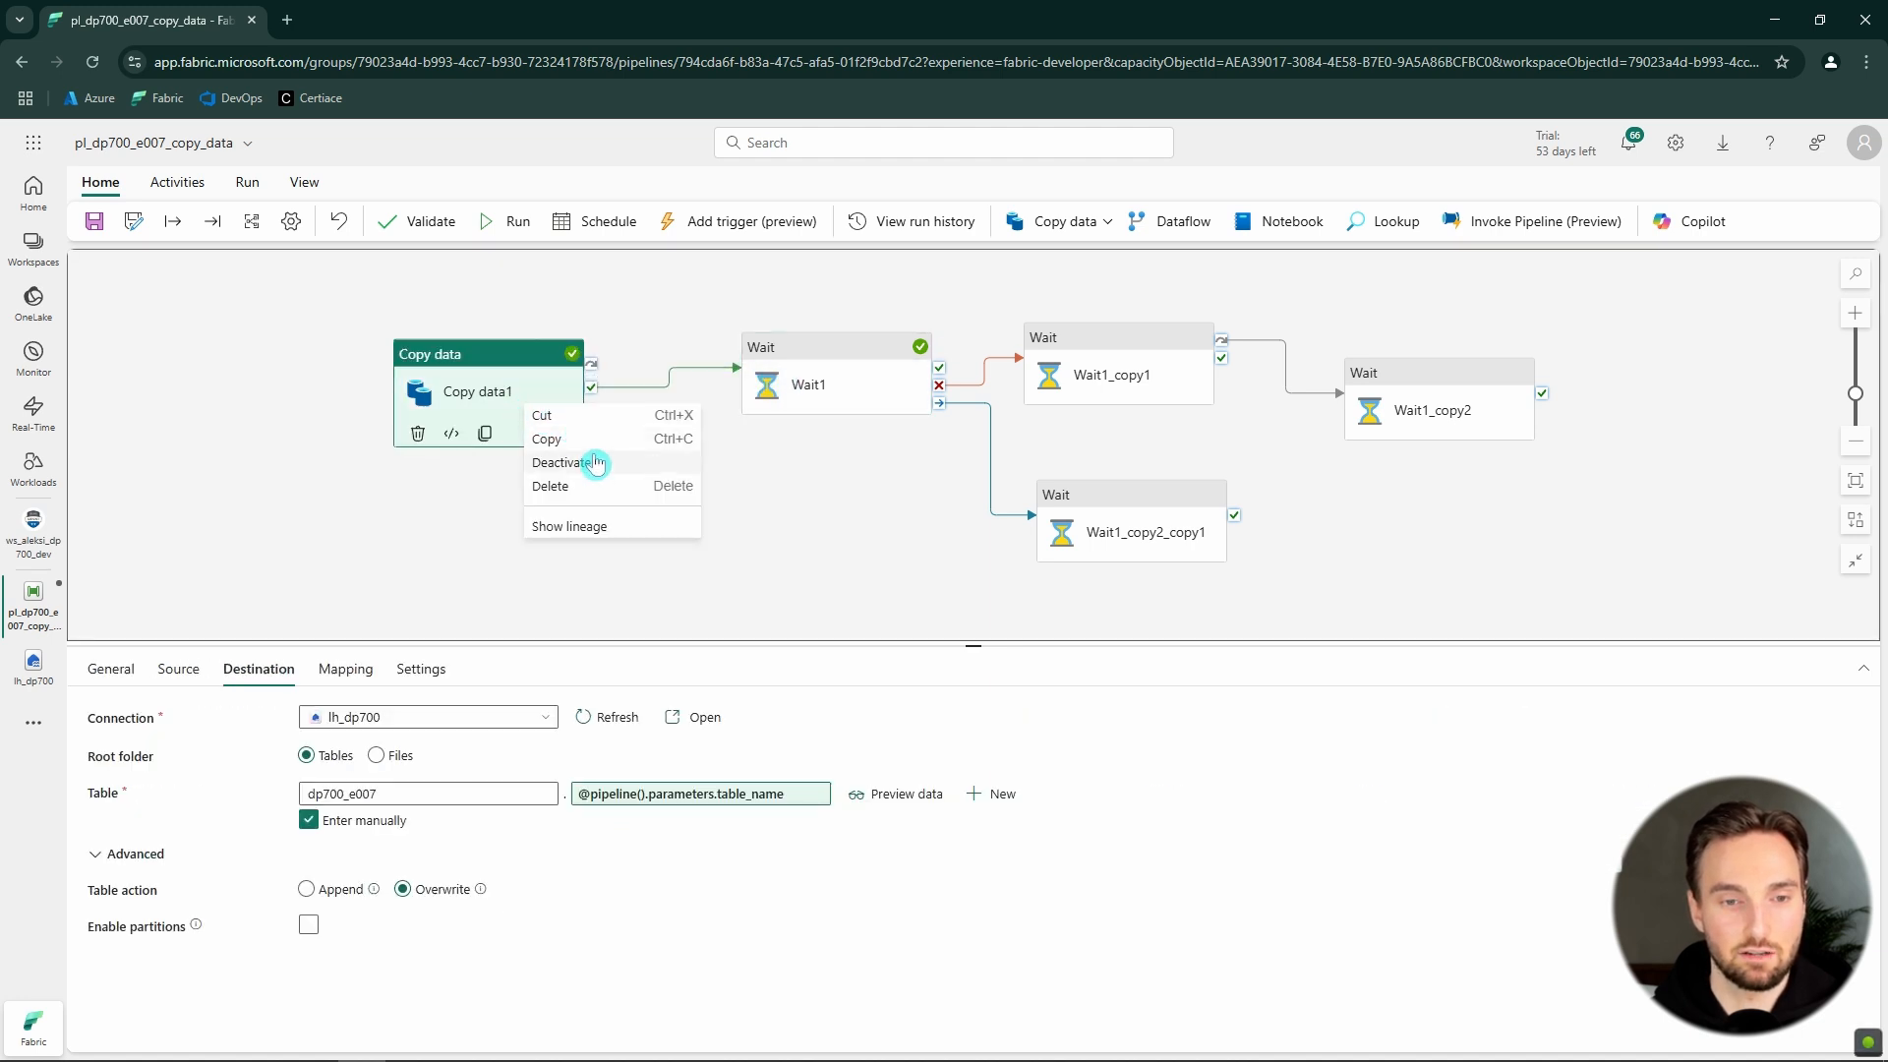
click(598, 466)
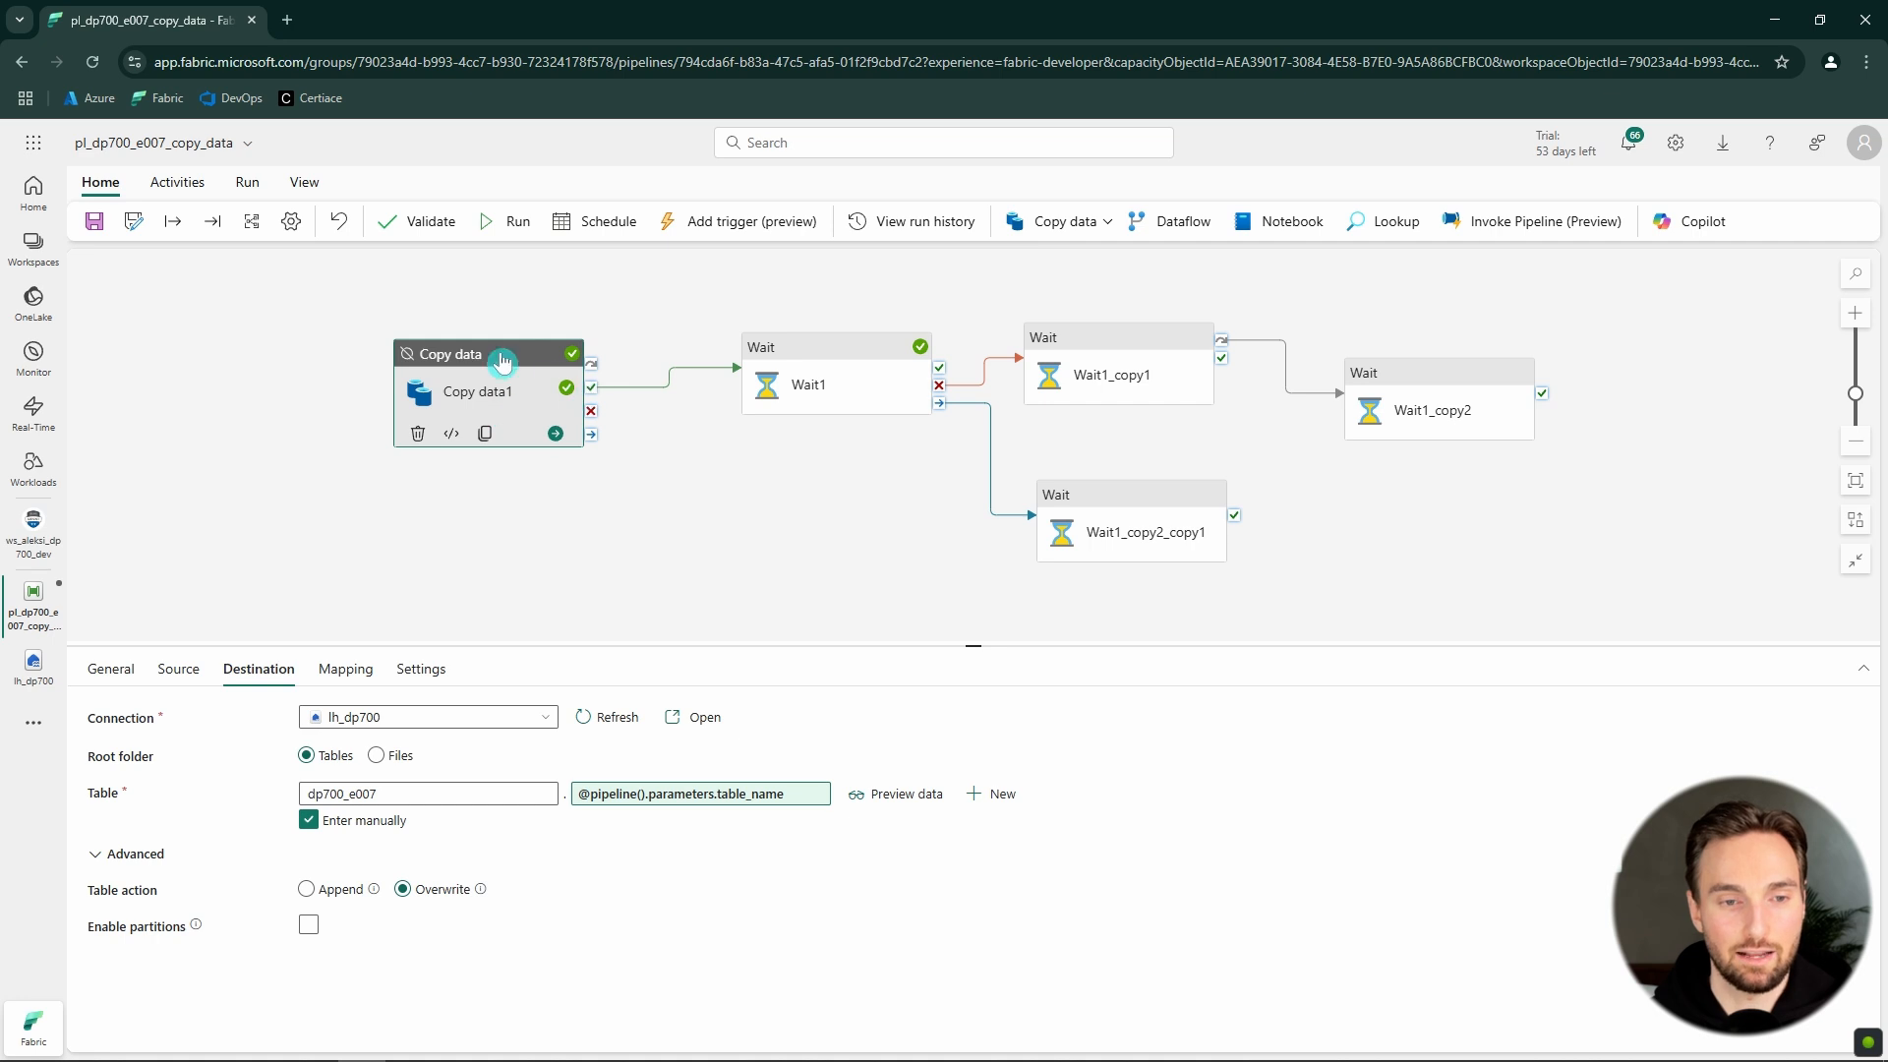
- Duplicate Wait1, place the duplicate below it and connect Copy data1 to the duplicate with an on-fail dependency
click(856, 383)
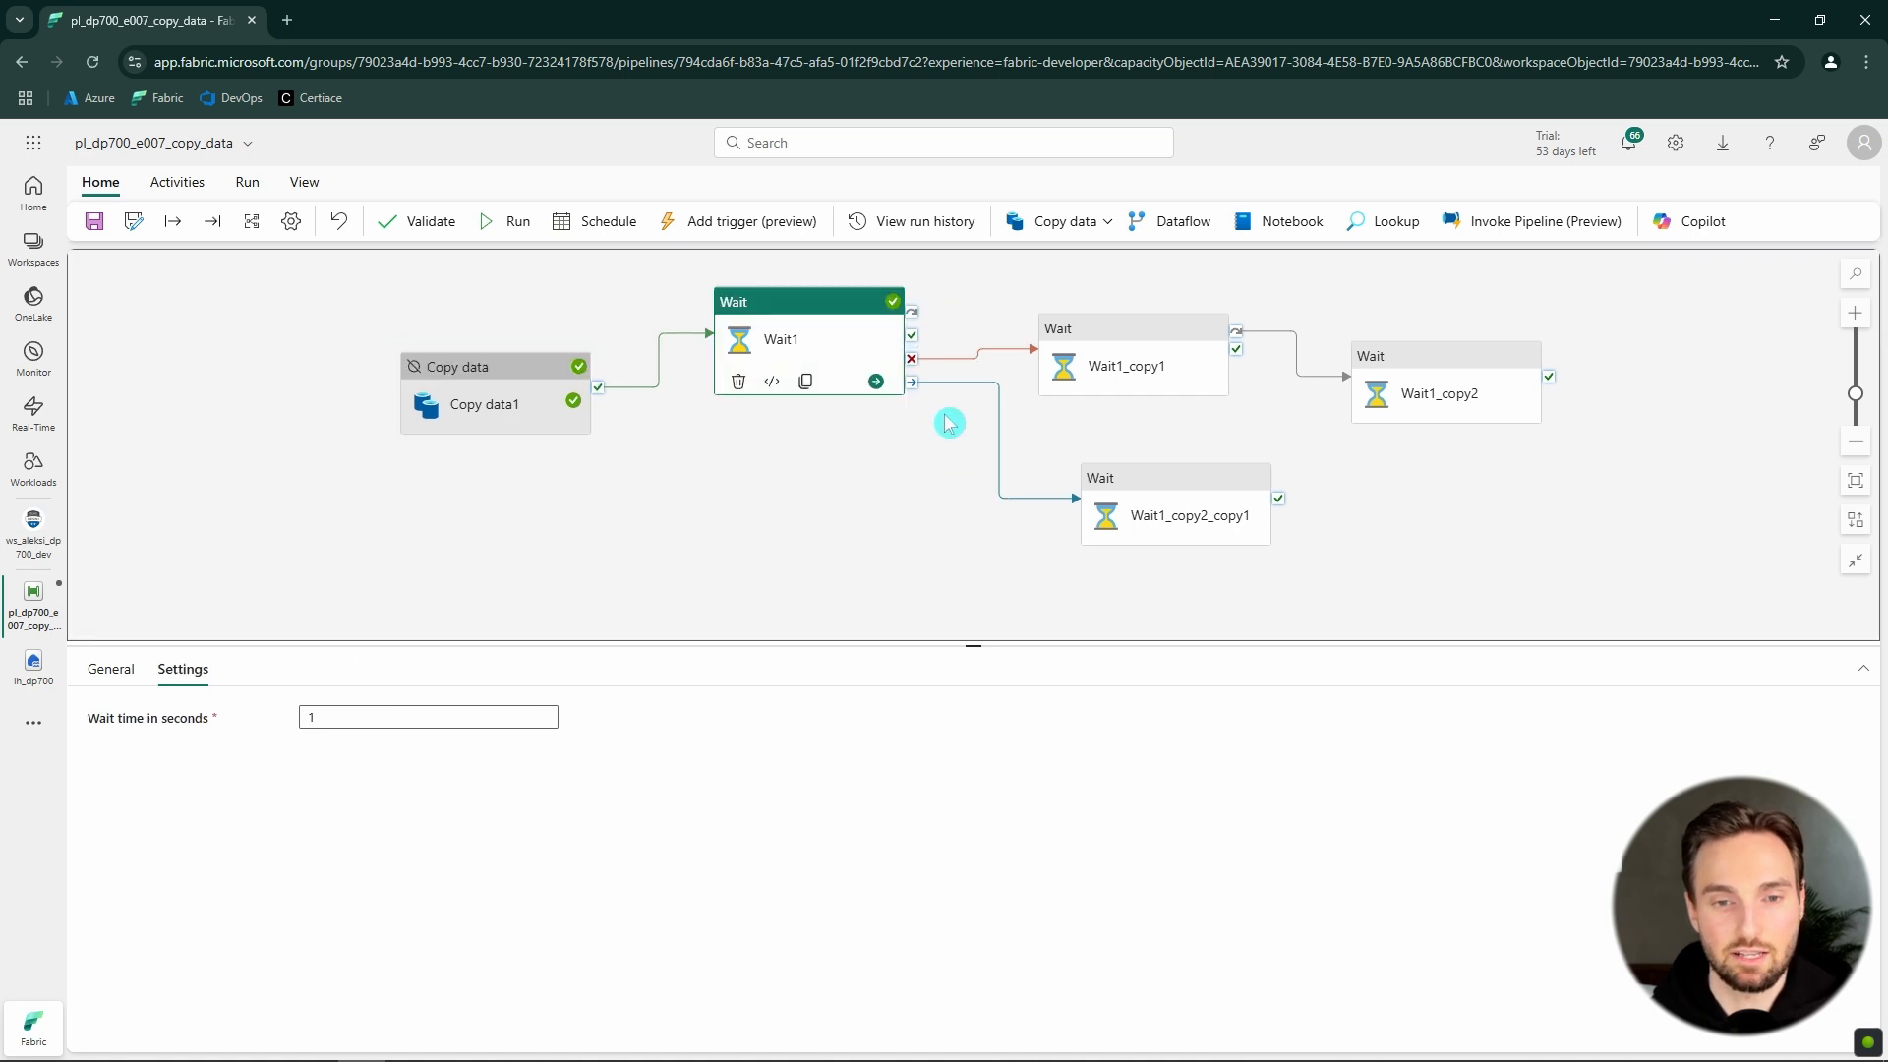
key(ctrl+c)
key(ctrl+v)
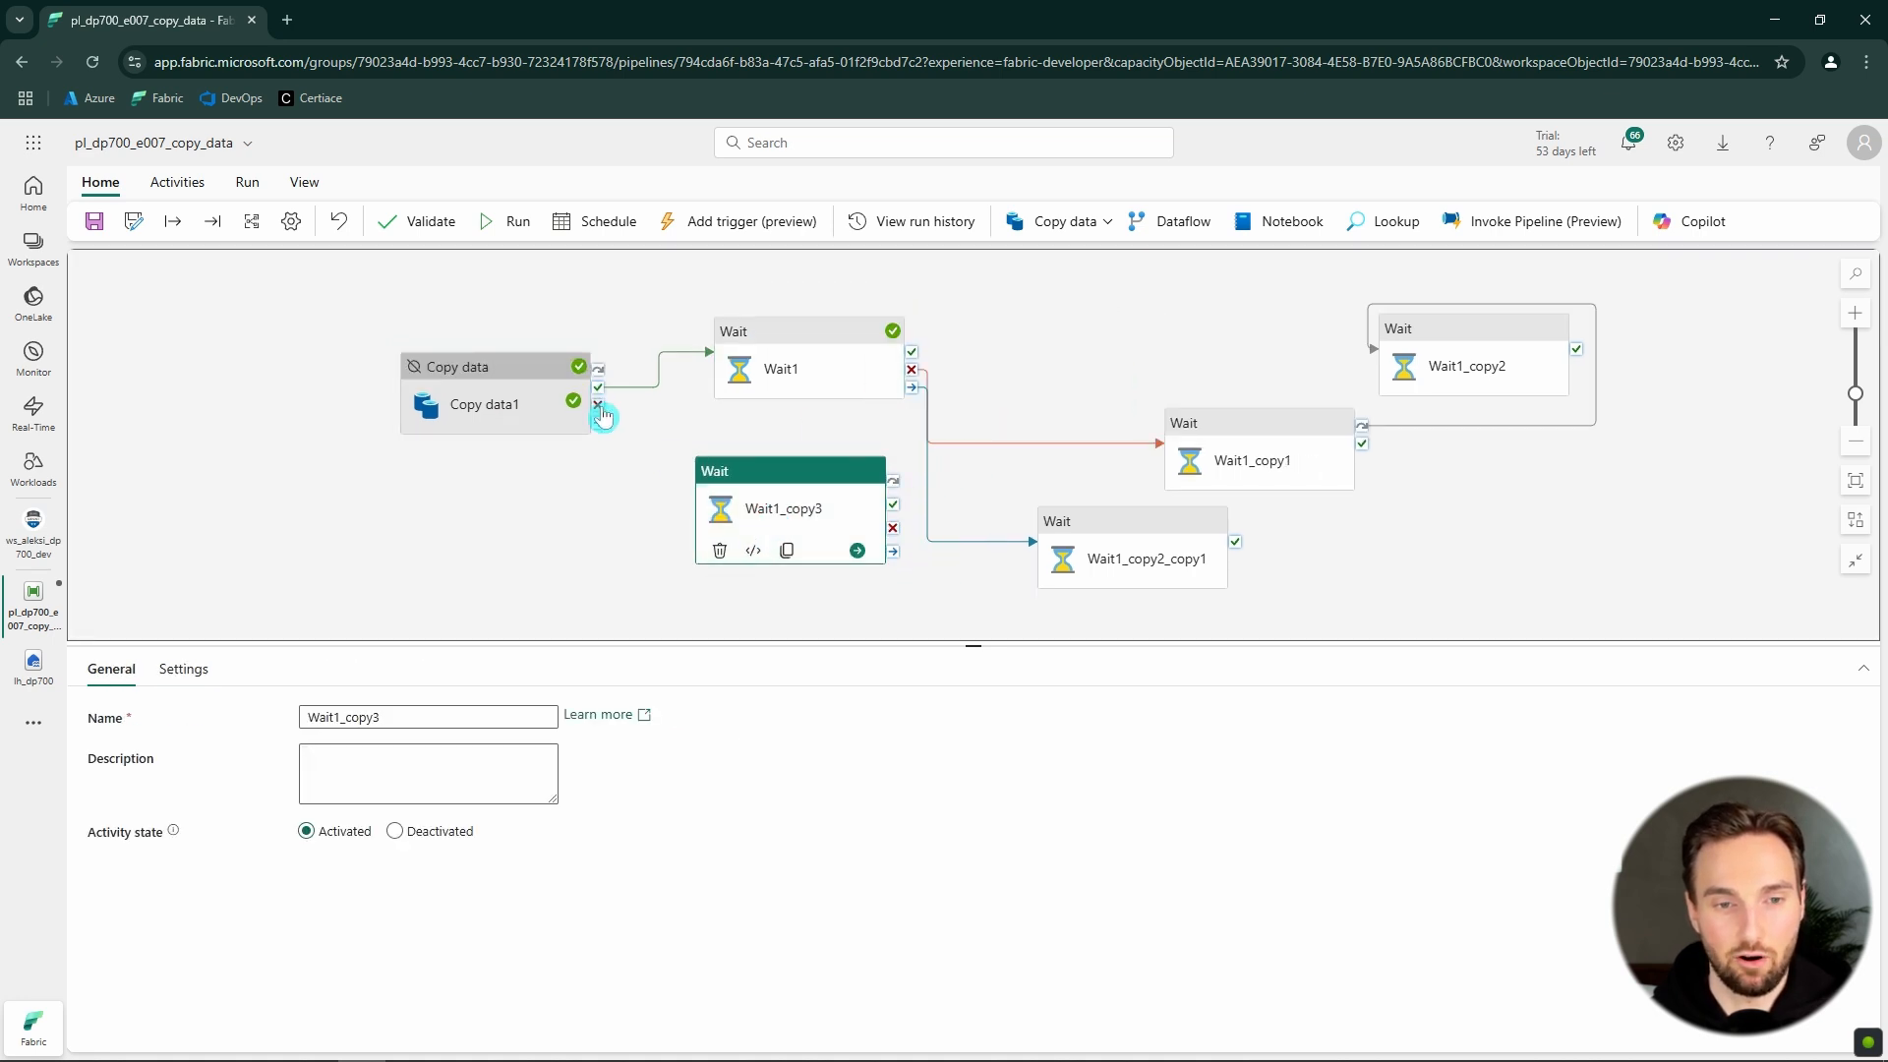
drag(598, 404, 776, 512)
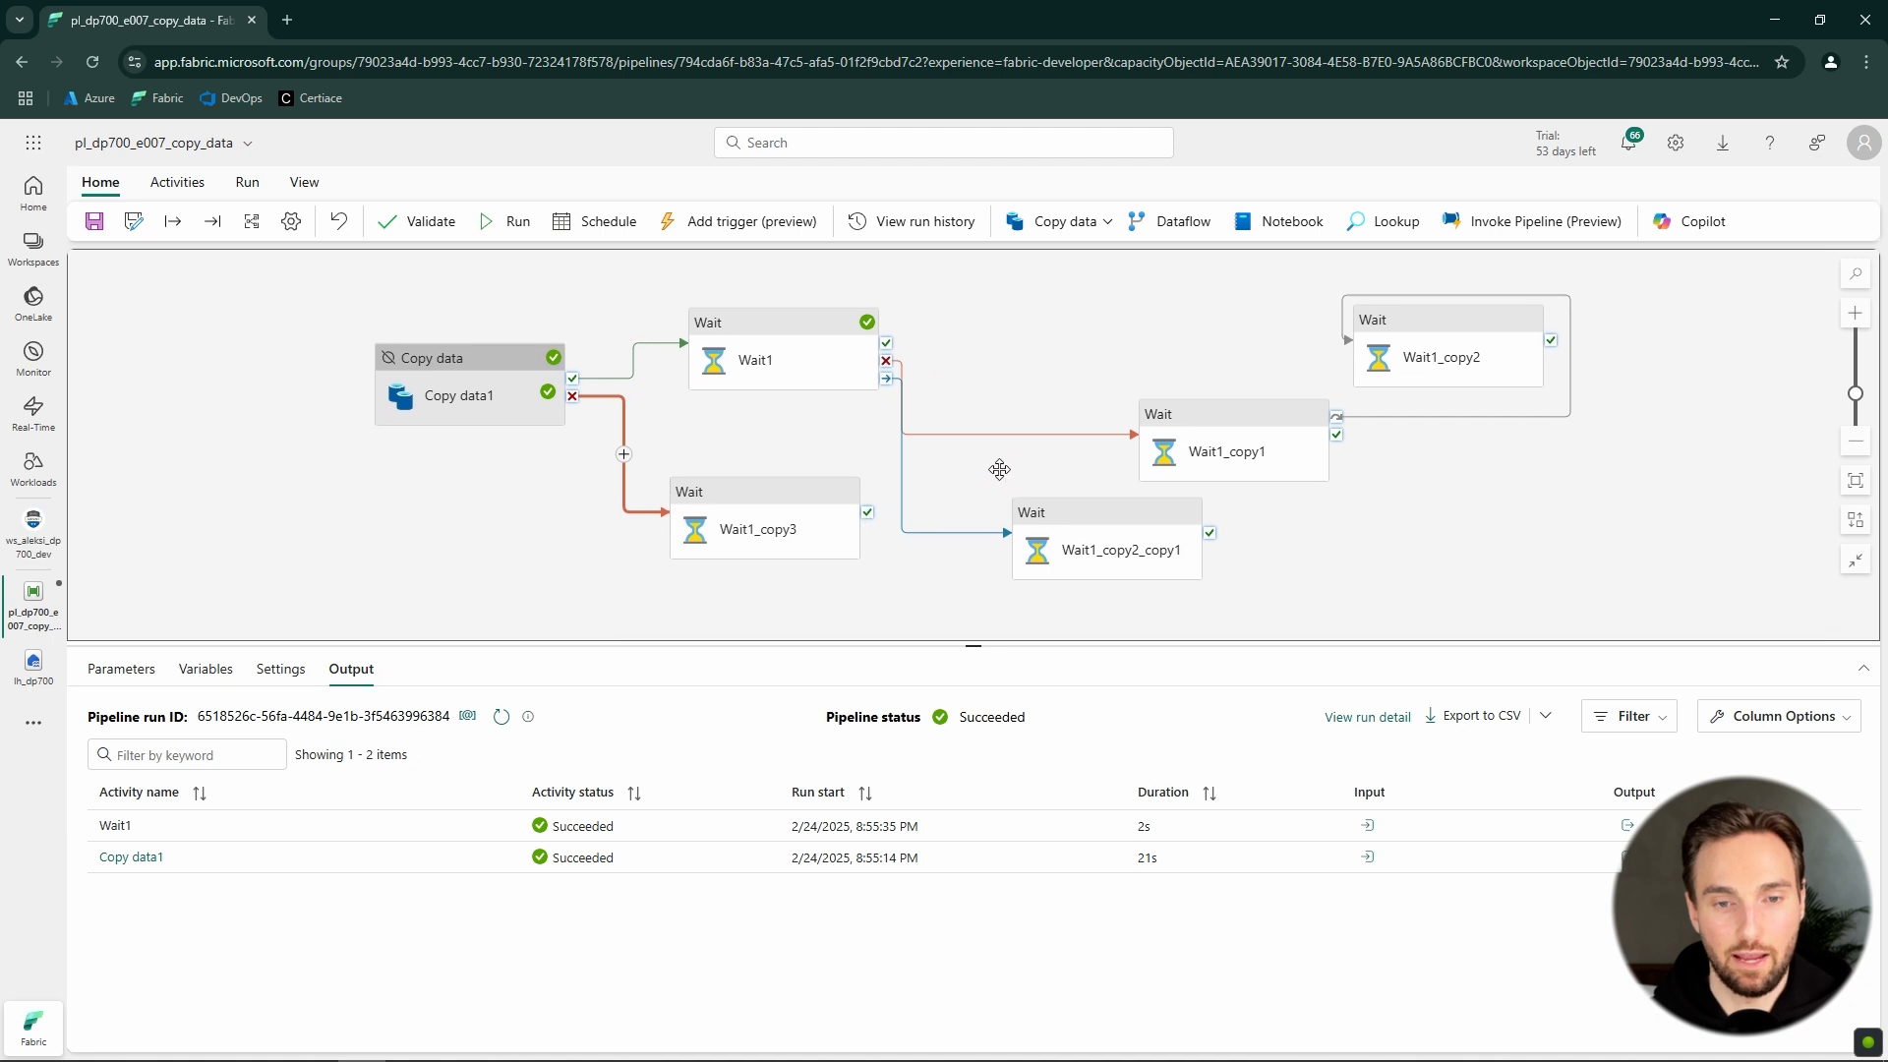
- Rearrange Wait1_copy1, Wait1_copy2 and Wait1_copy2_copy1 so the upper chain runs in a row with the on-completion branch below it
click(1494, 359)
drag(1201, 456, 1137, 388)
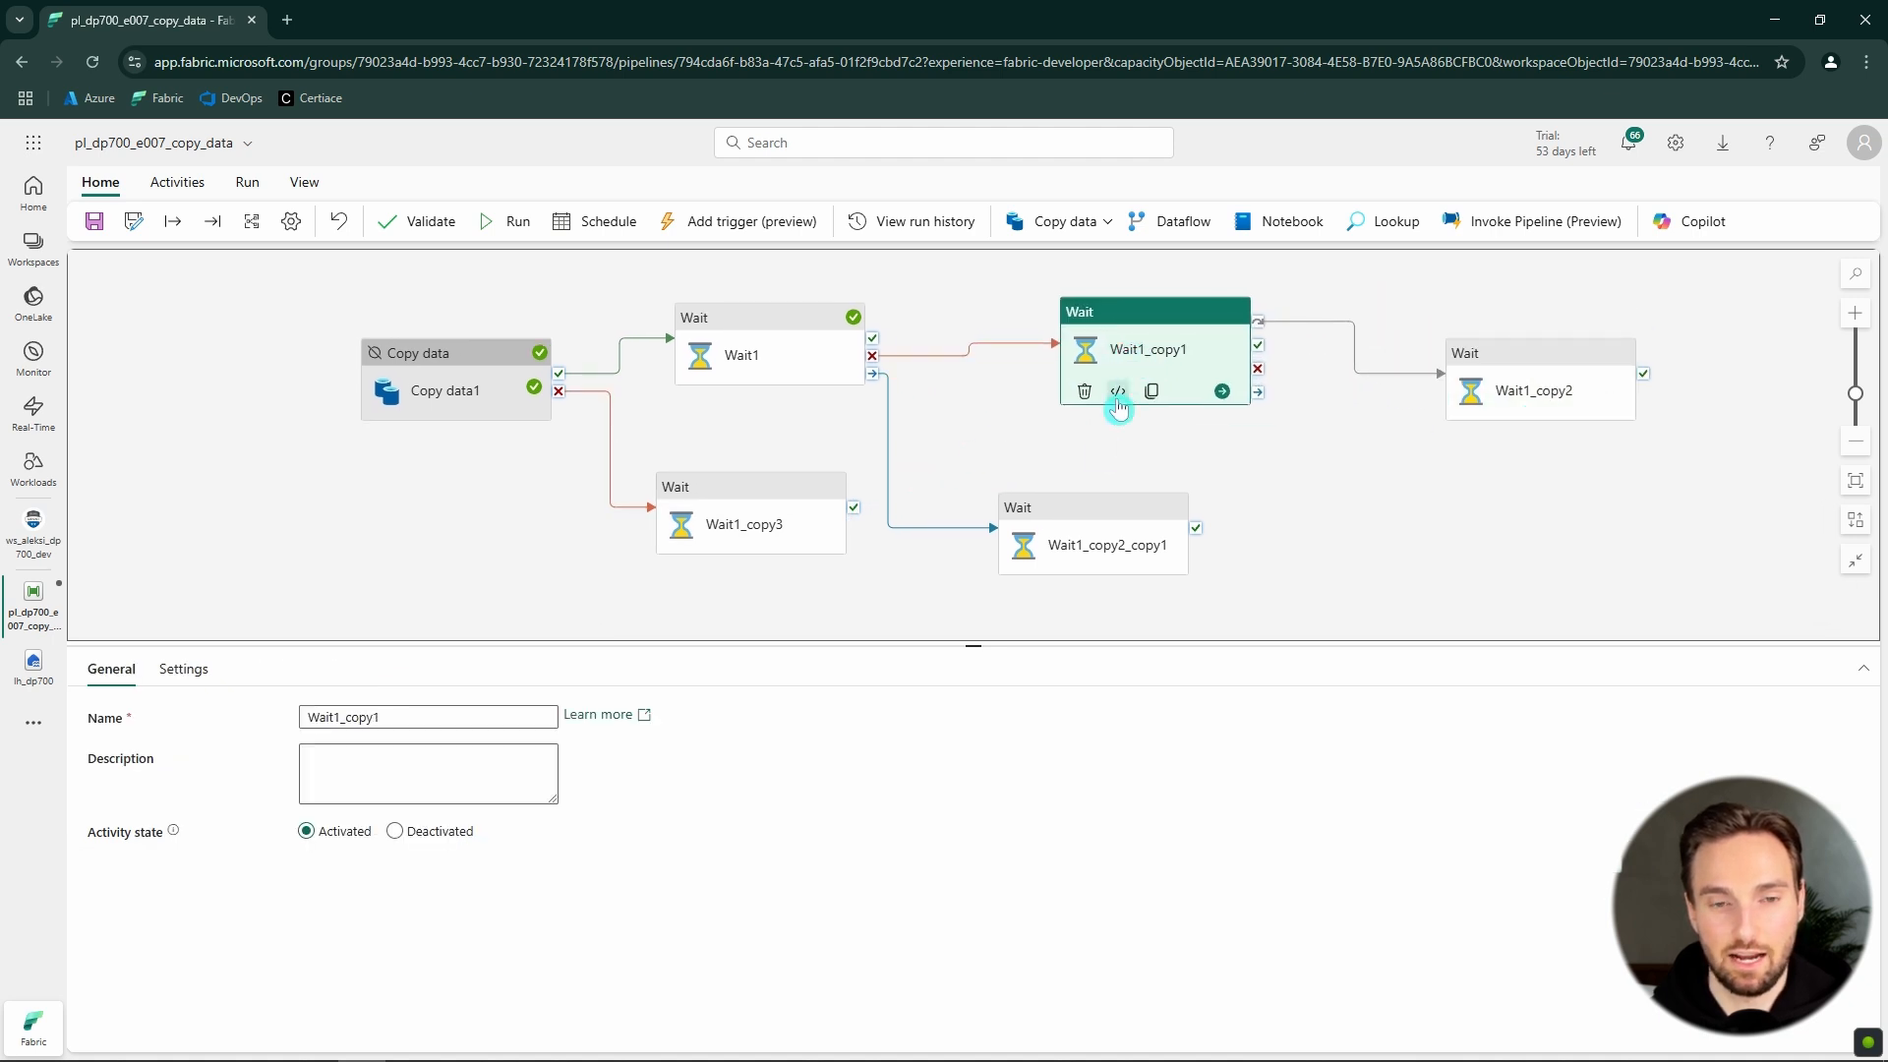
drag(1073, 535, 1045, 503)
drag(1524, 383, 1428, 371)
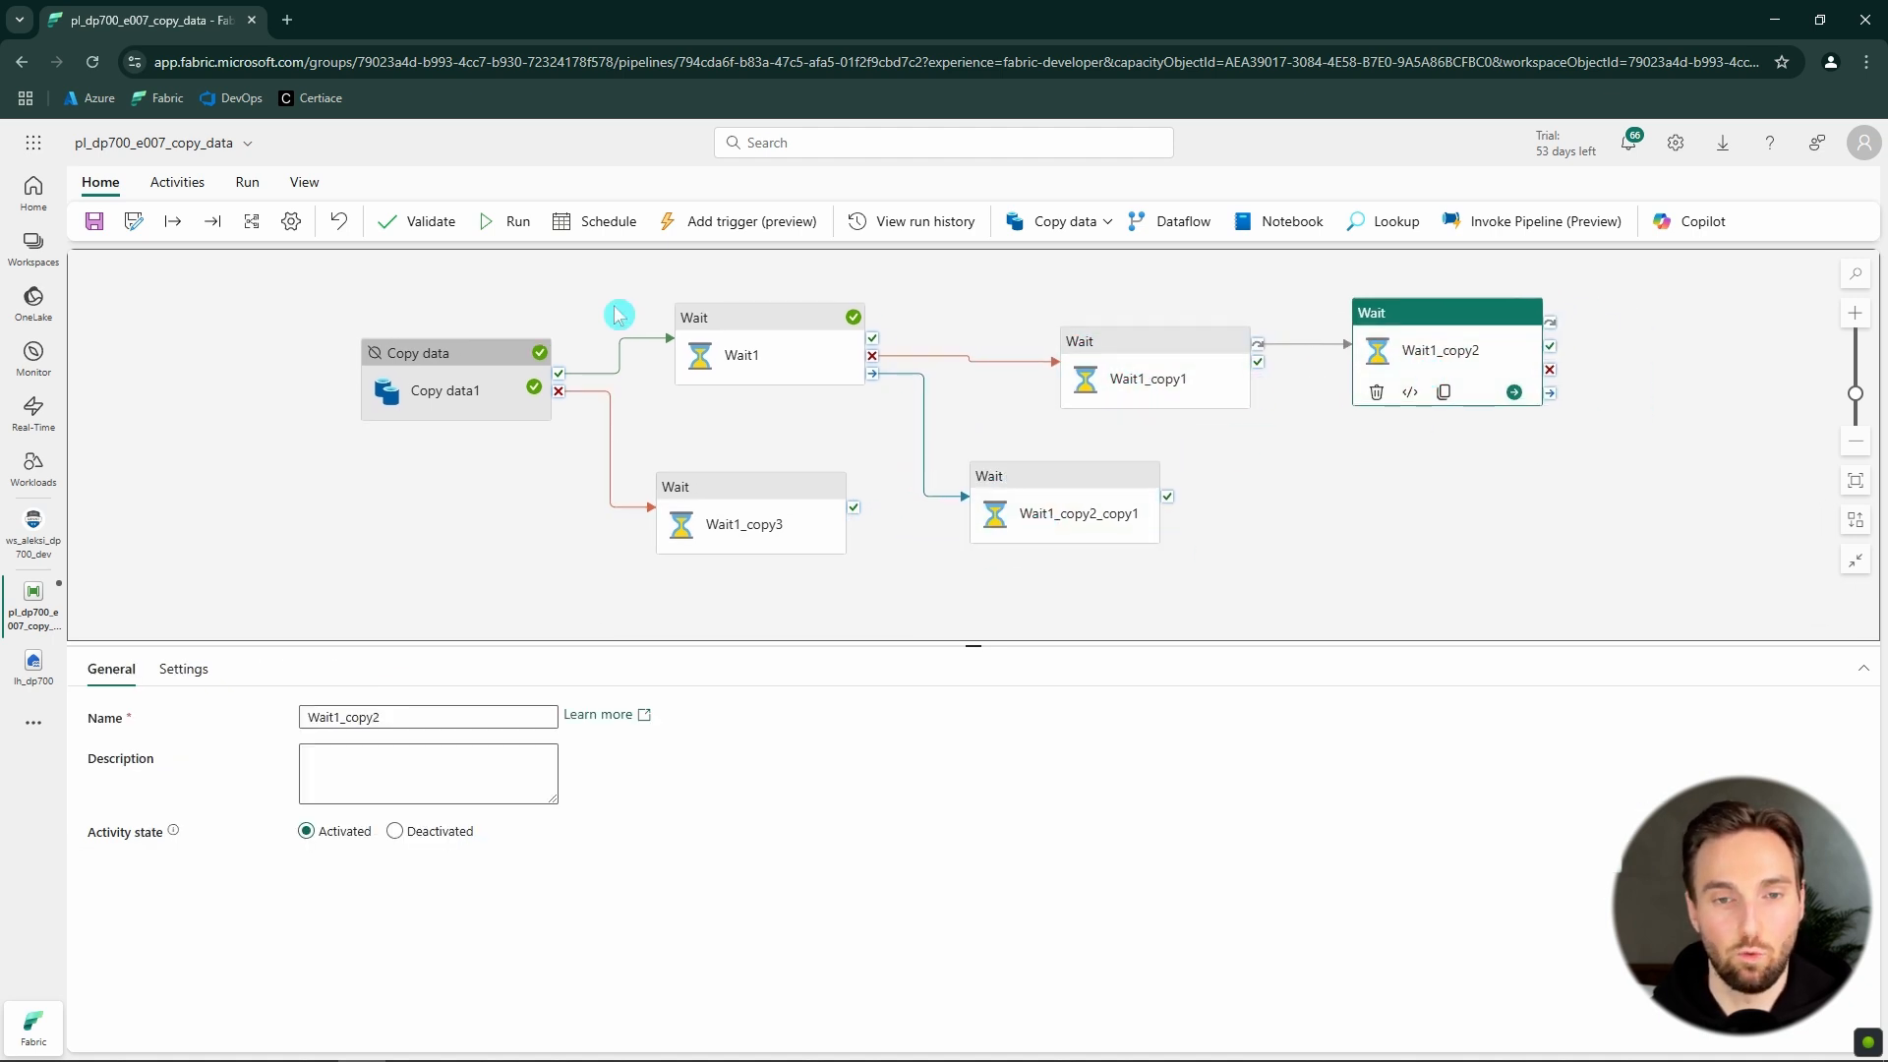
- Save and run the pipeline with file_name set to movies.csv, and refresh the run output
click(504, 232)
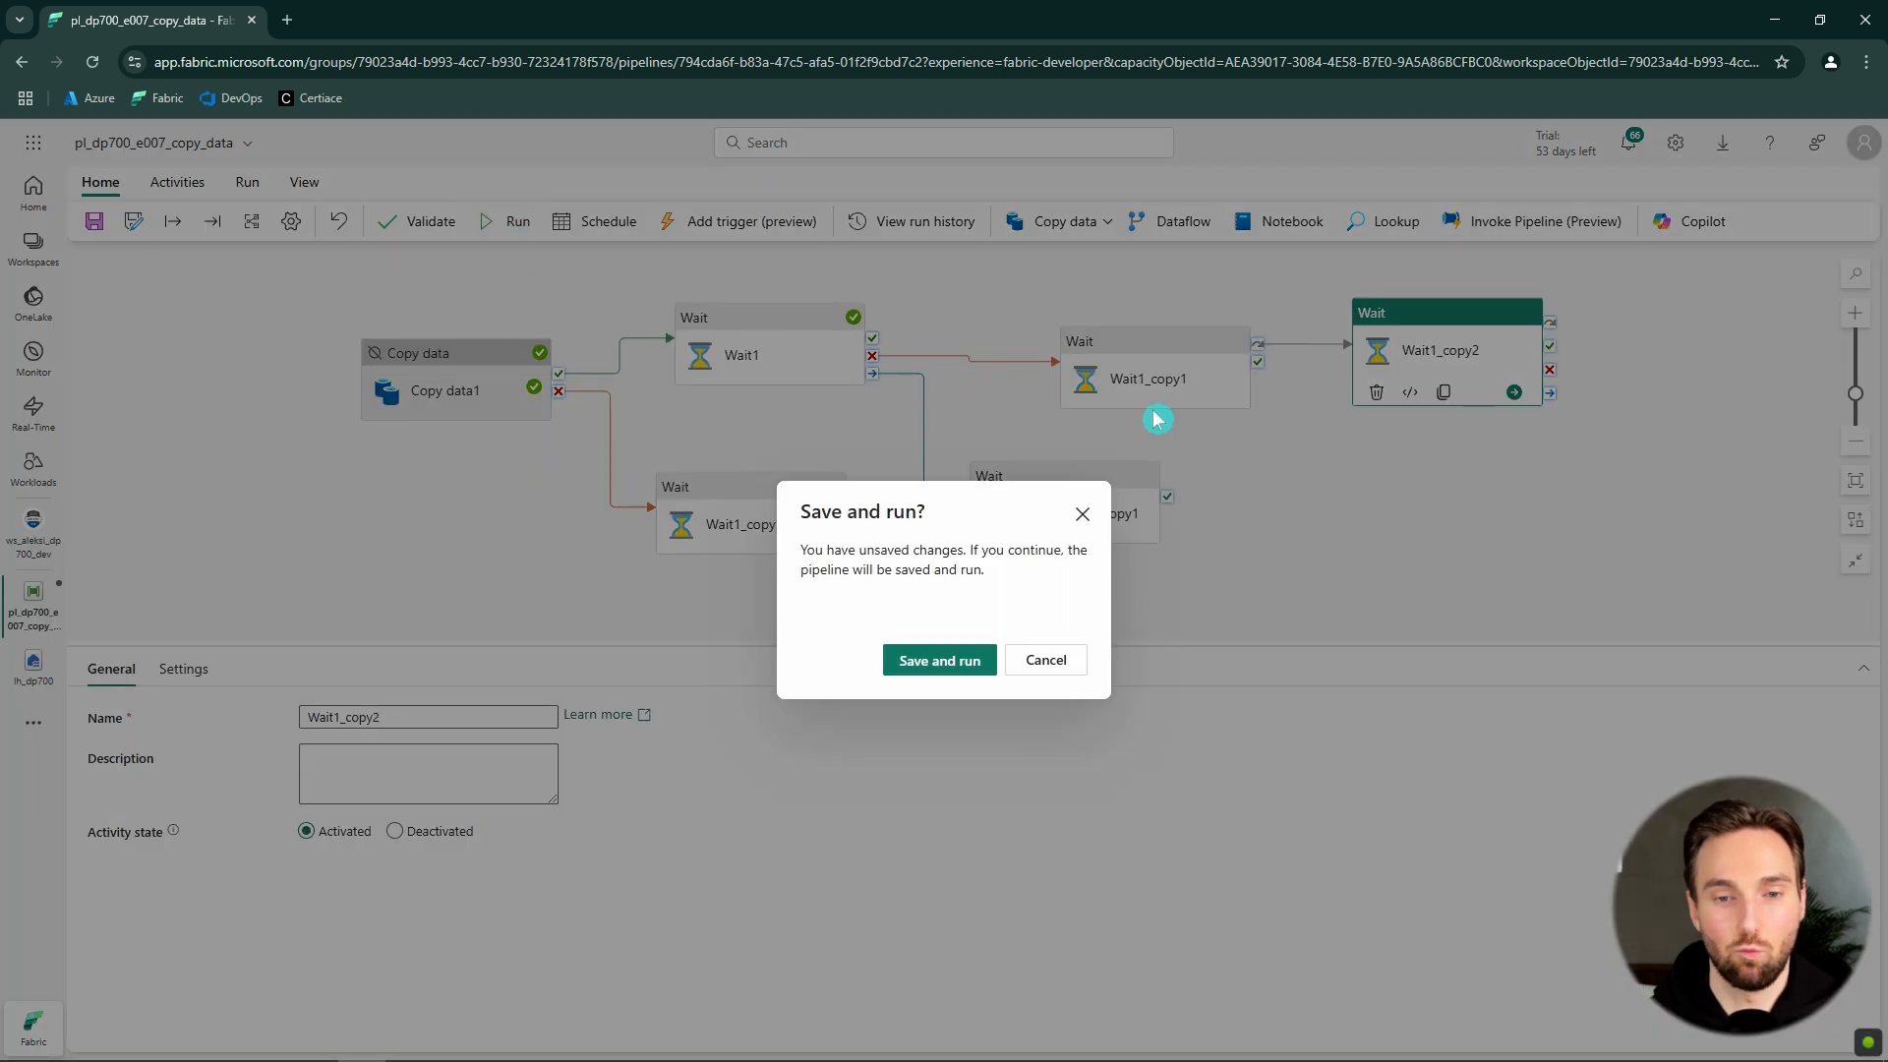
click(942, 666)
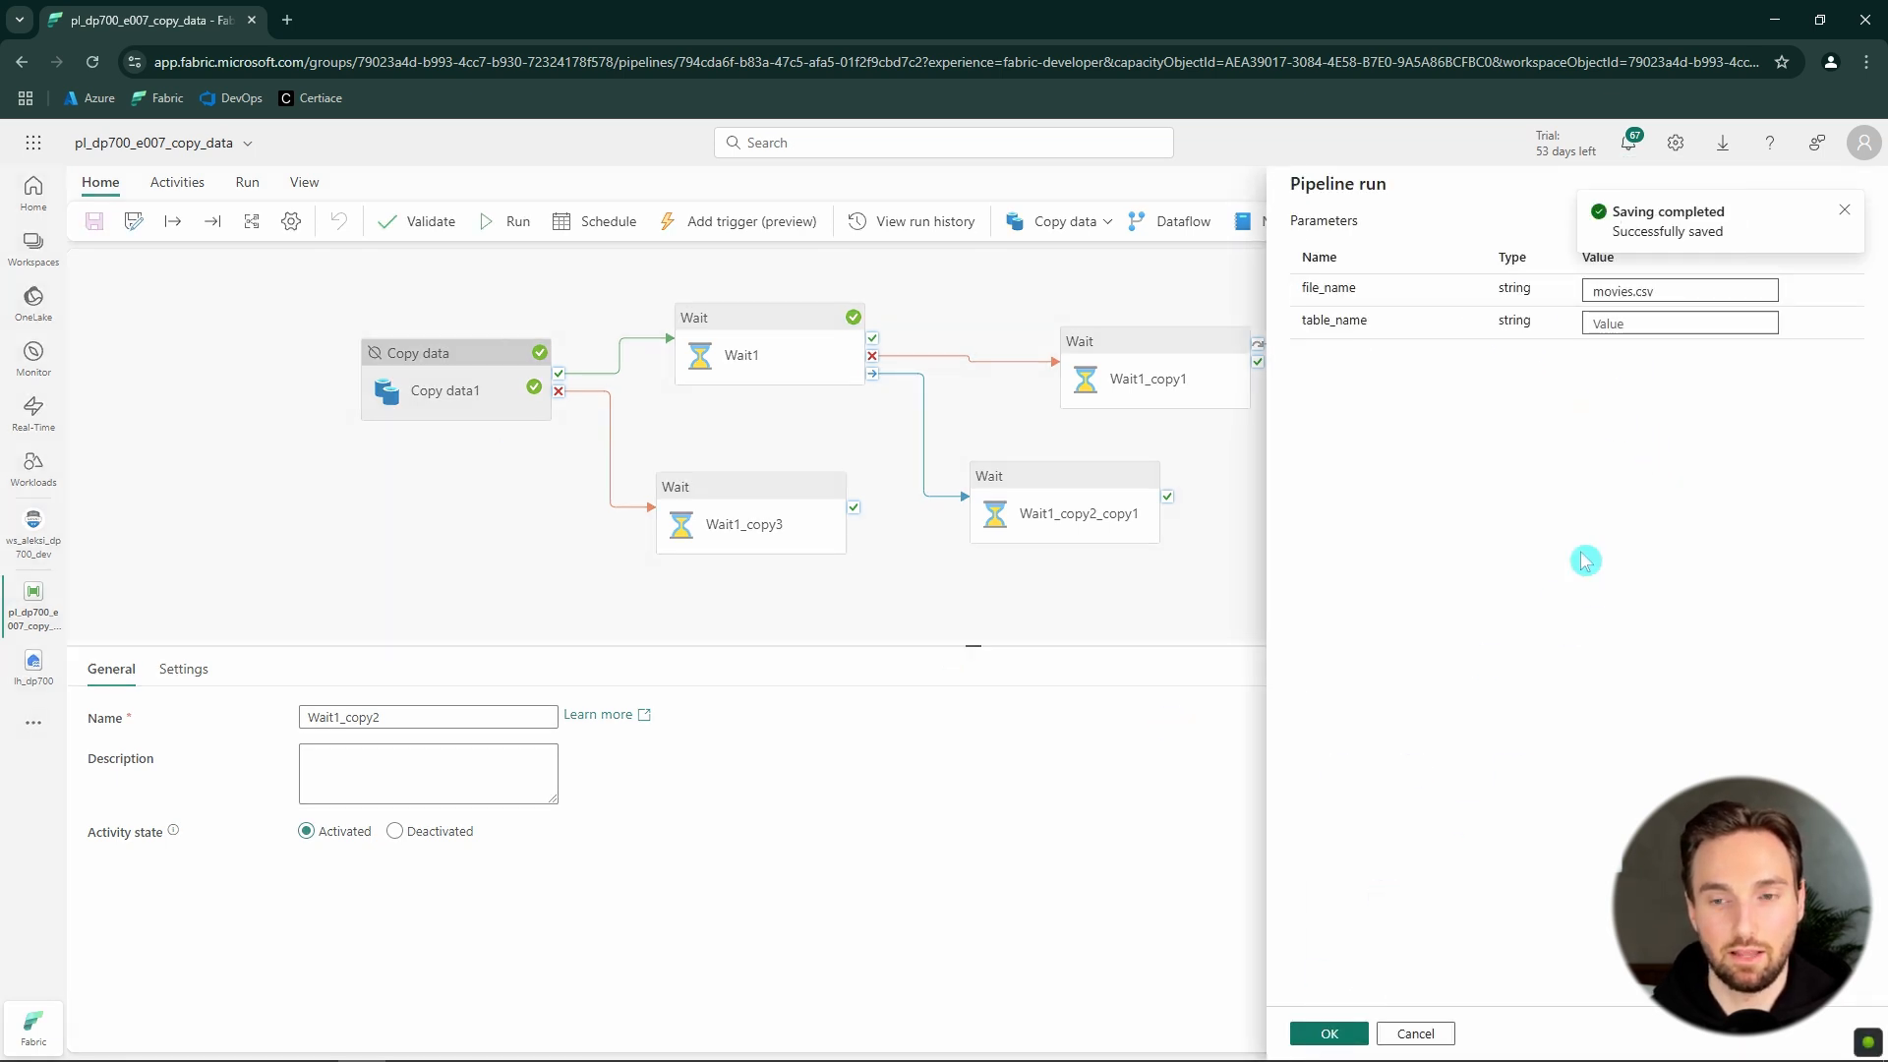
click(1329, 1033)
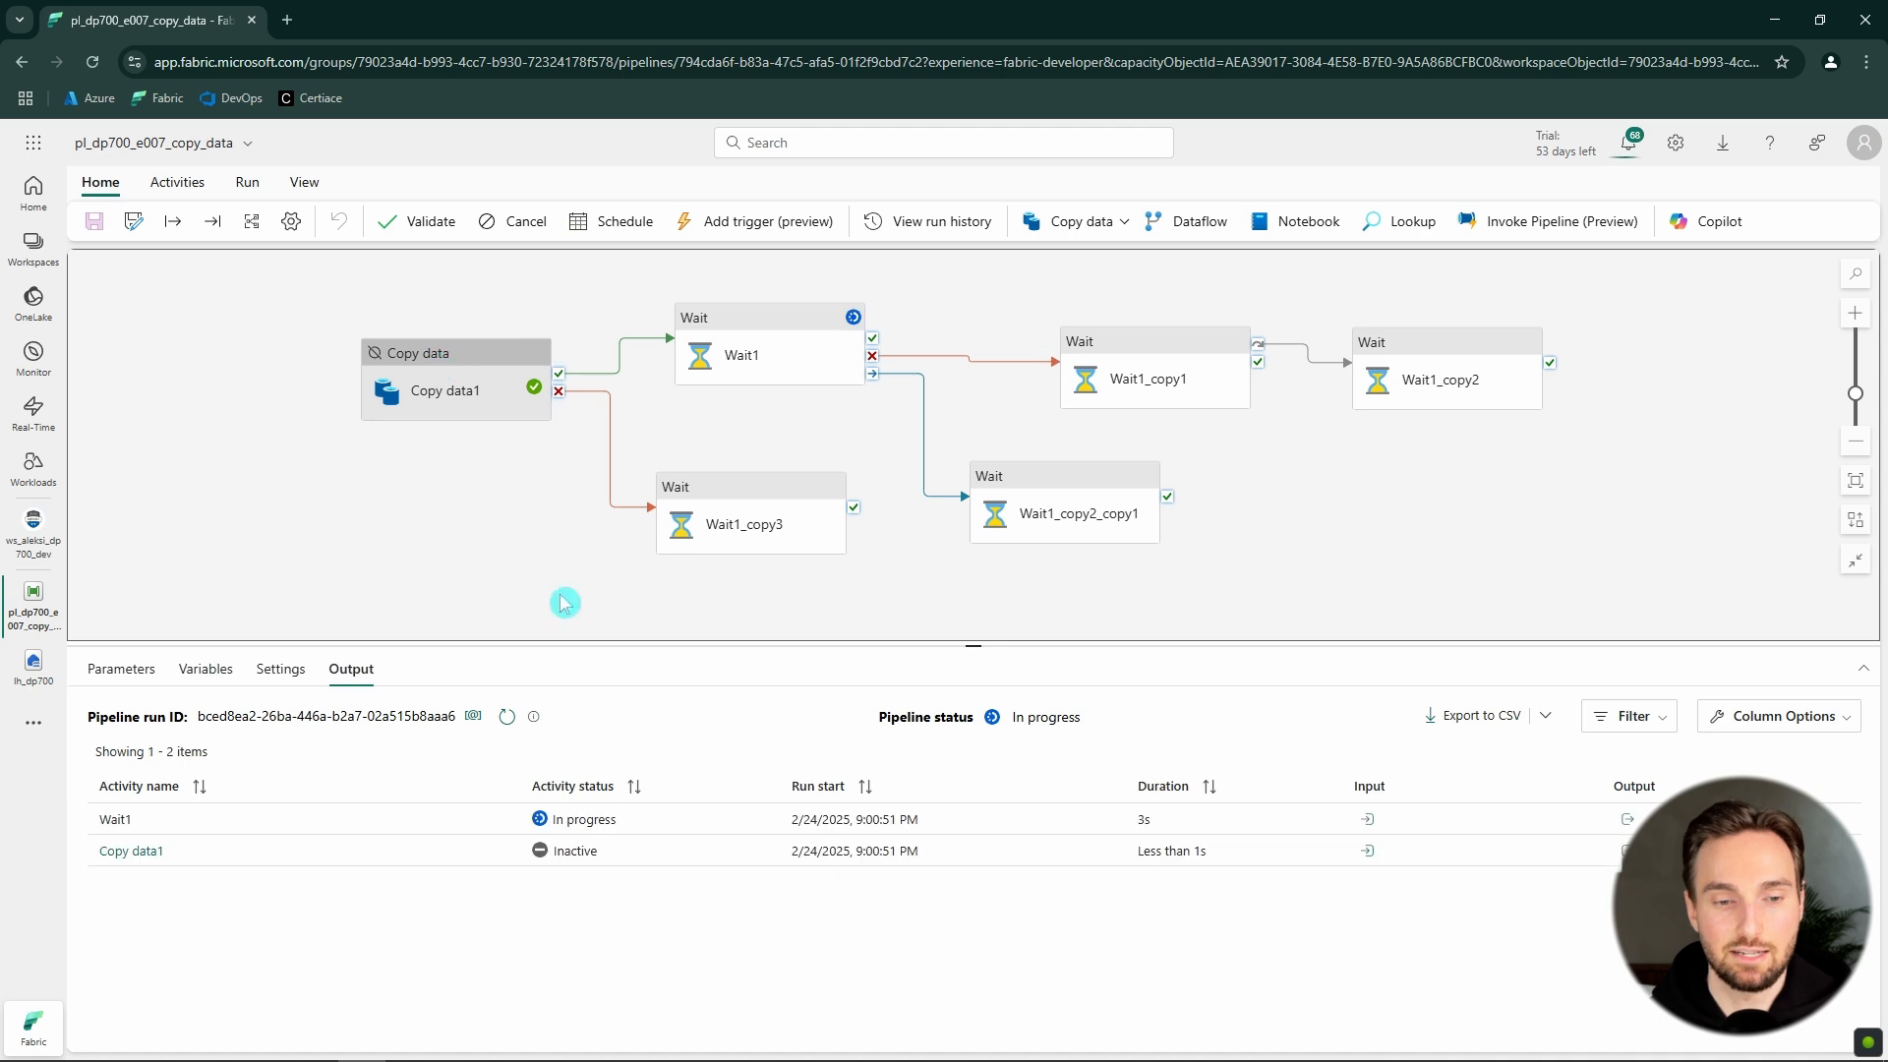
click(507, 719)
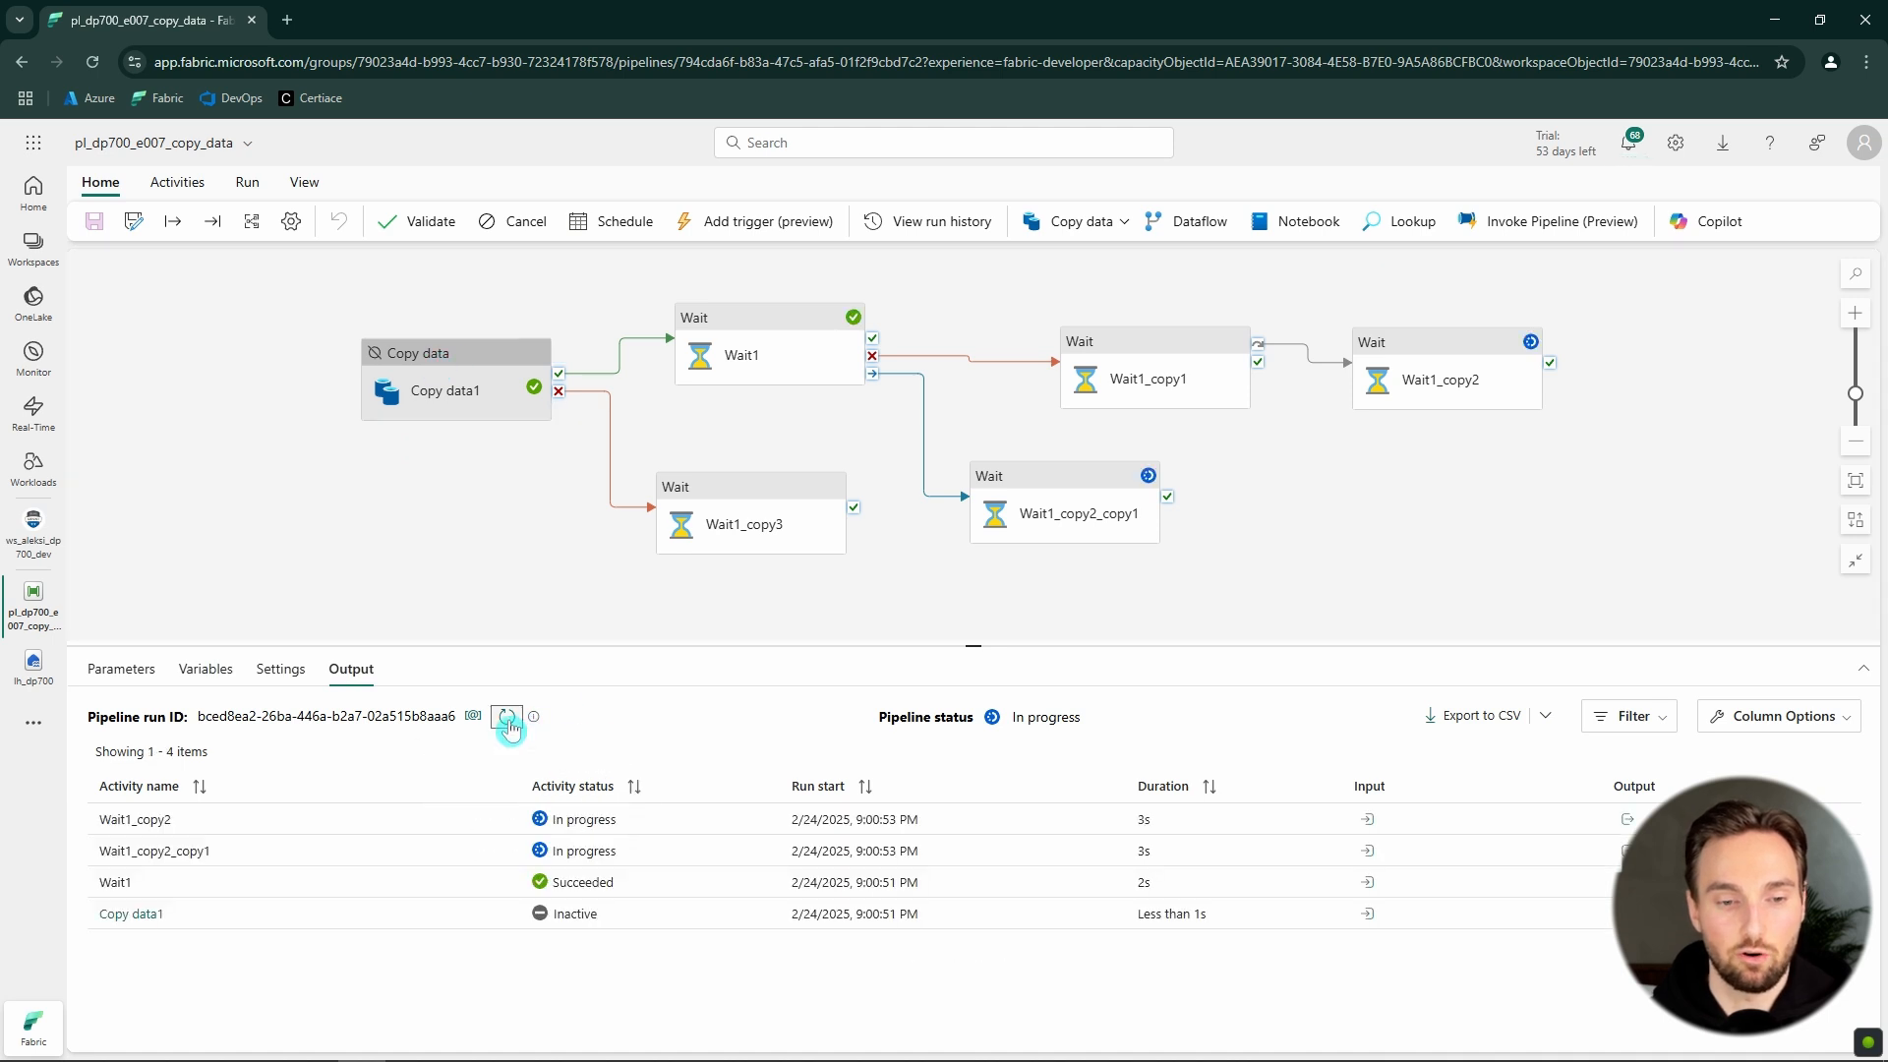
- Refresh the run output, examine the Wait activities and Copy data1 along their success, fail and completion dependencies, and return to the run output
click(507, 720)
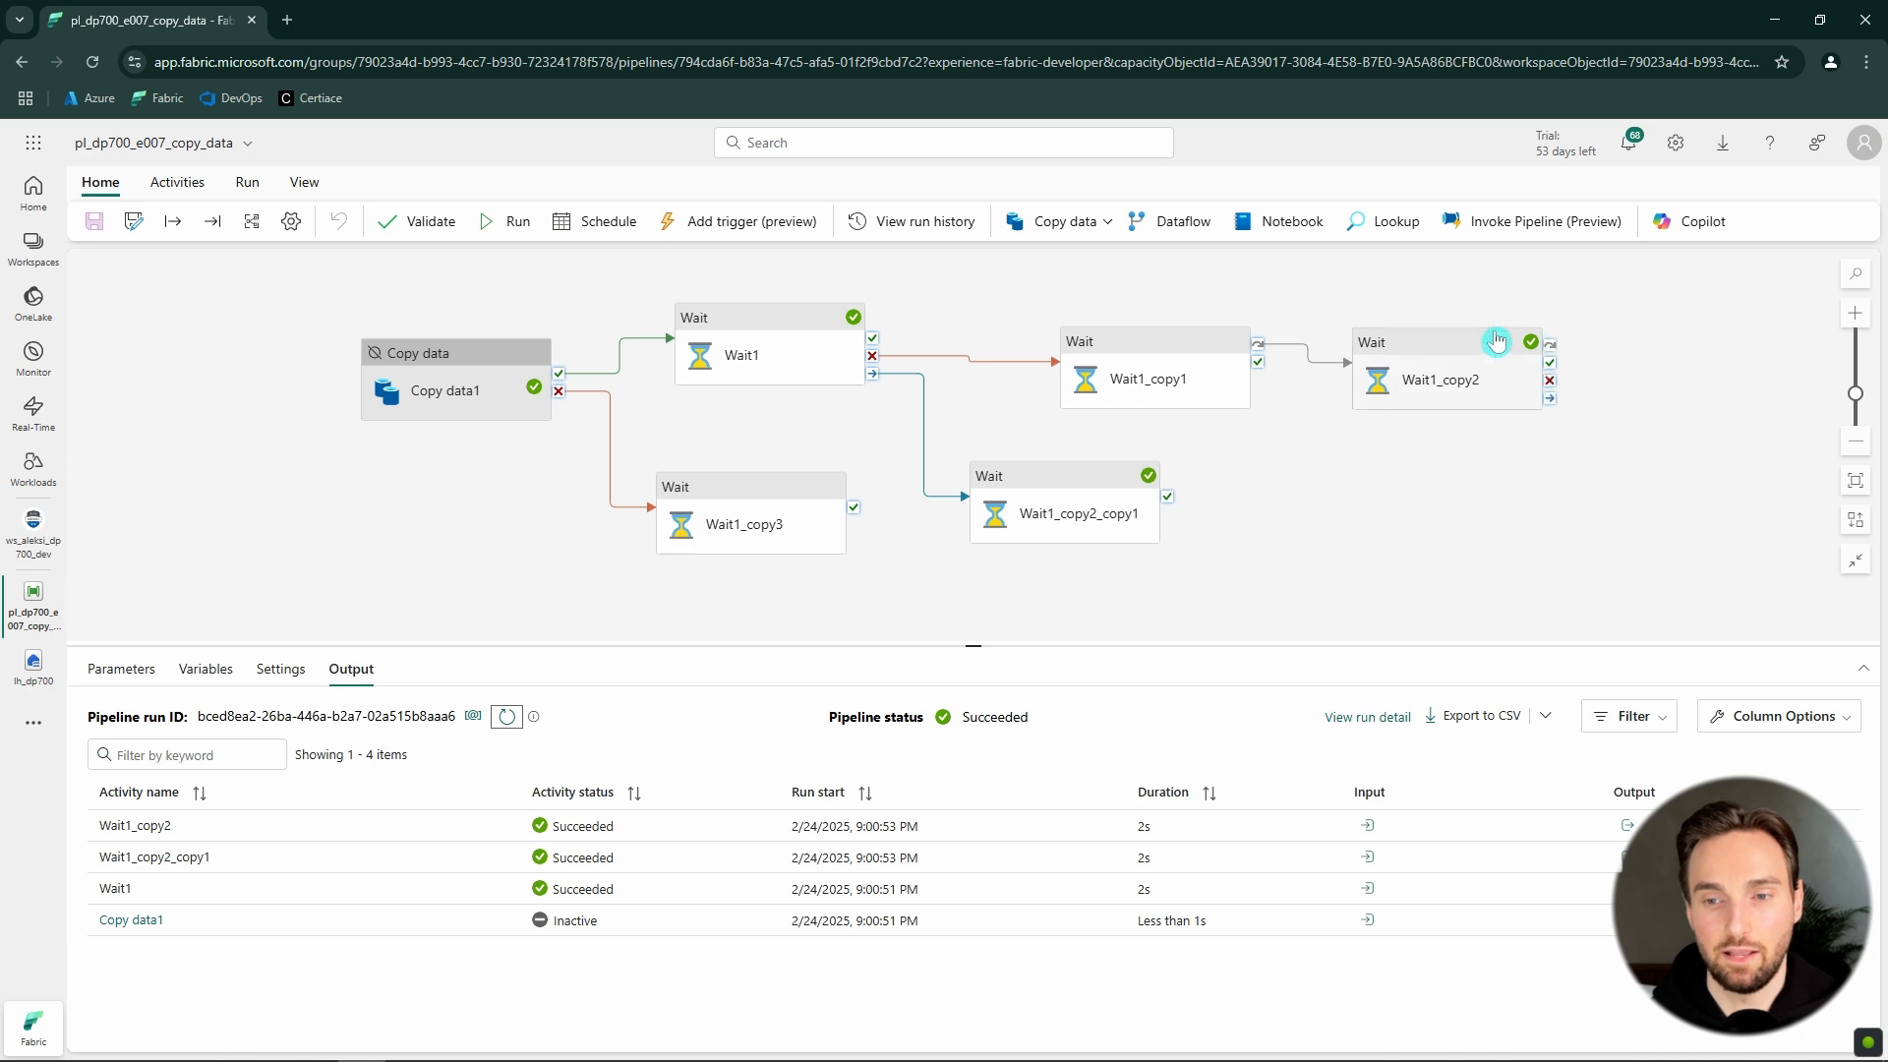
click(1152, 376)
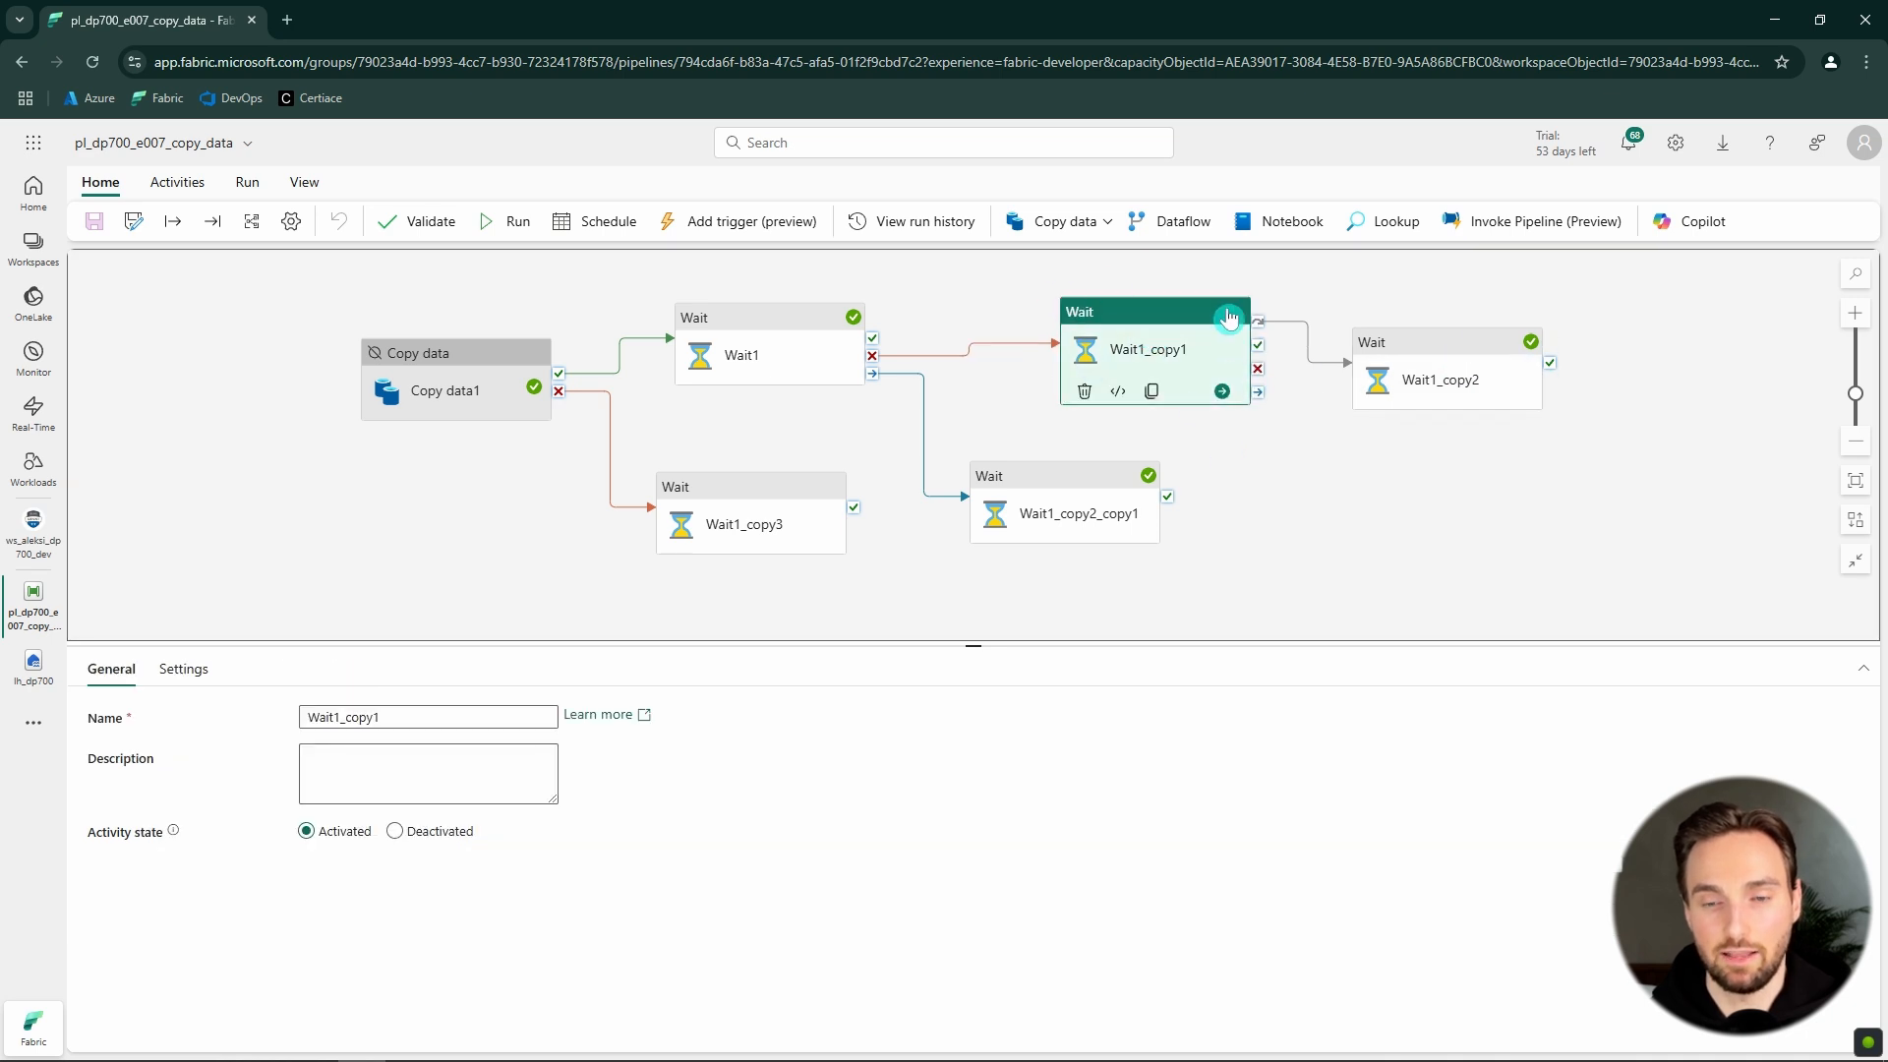
click(1081, 510)
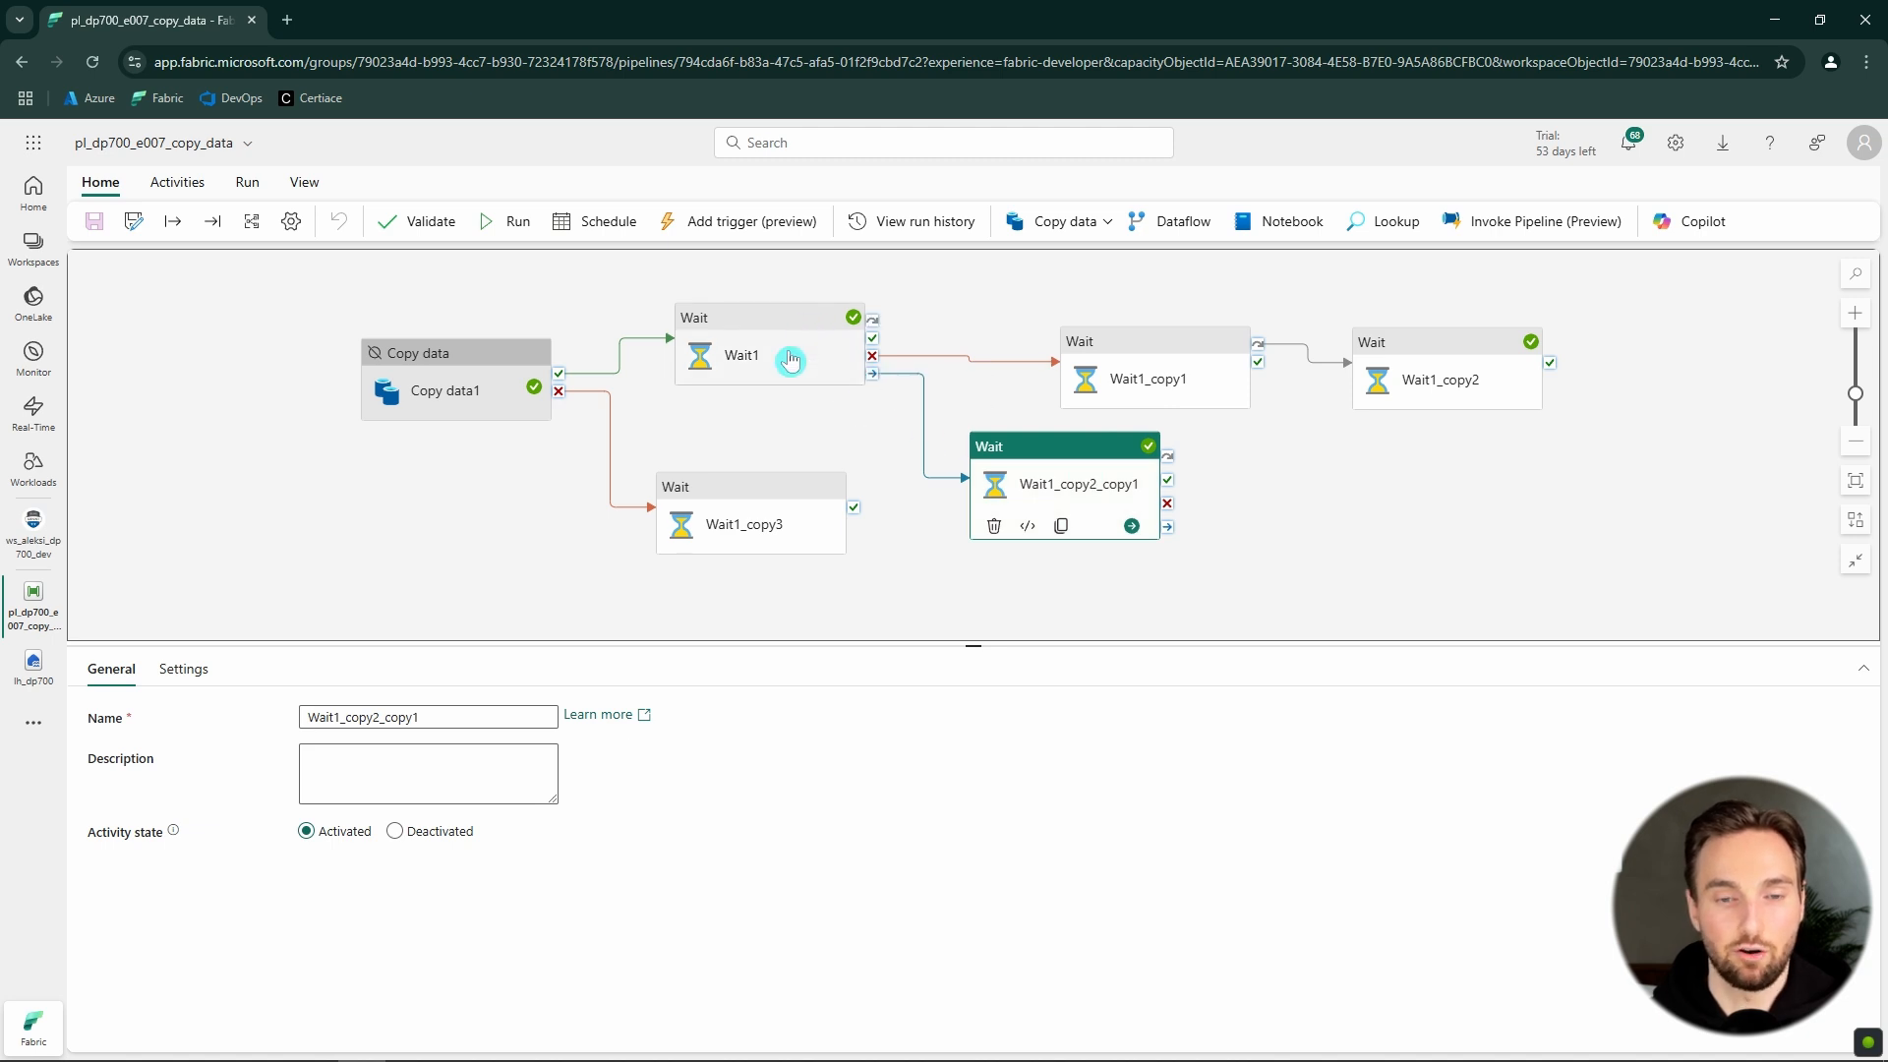
click(846, 346)
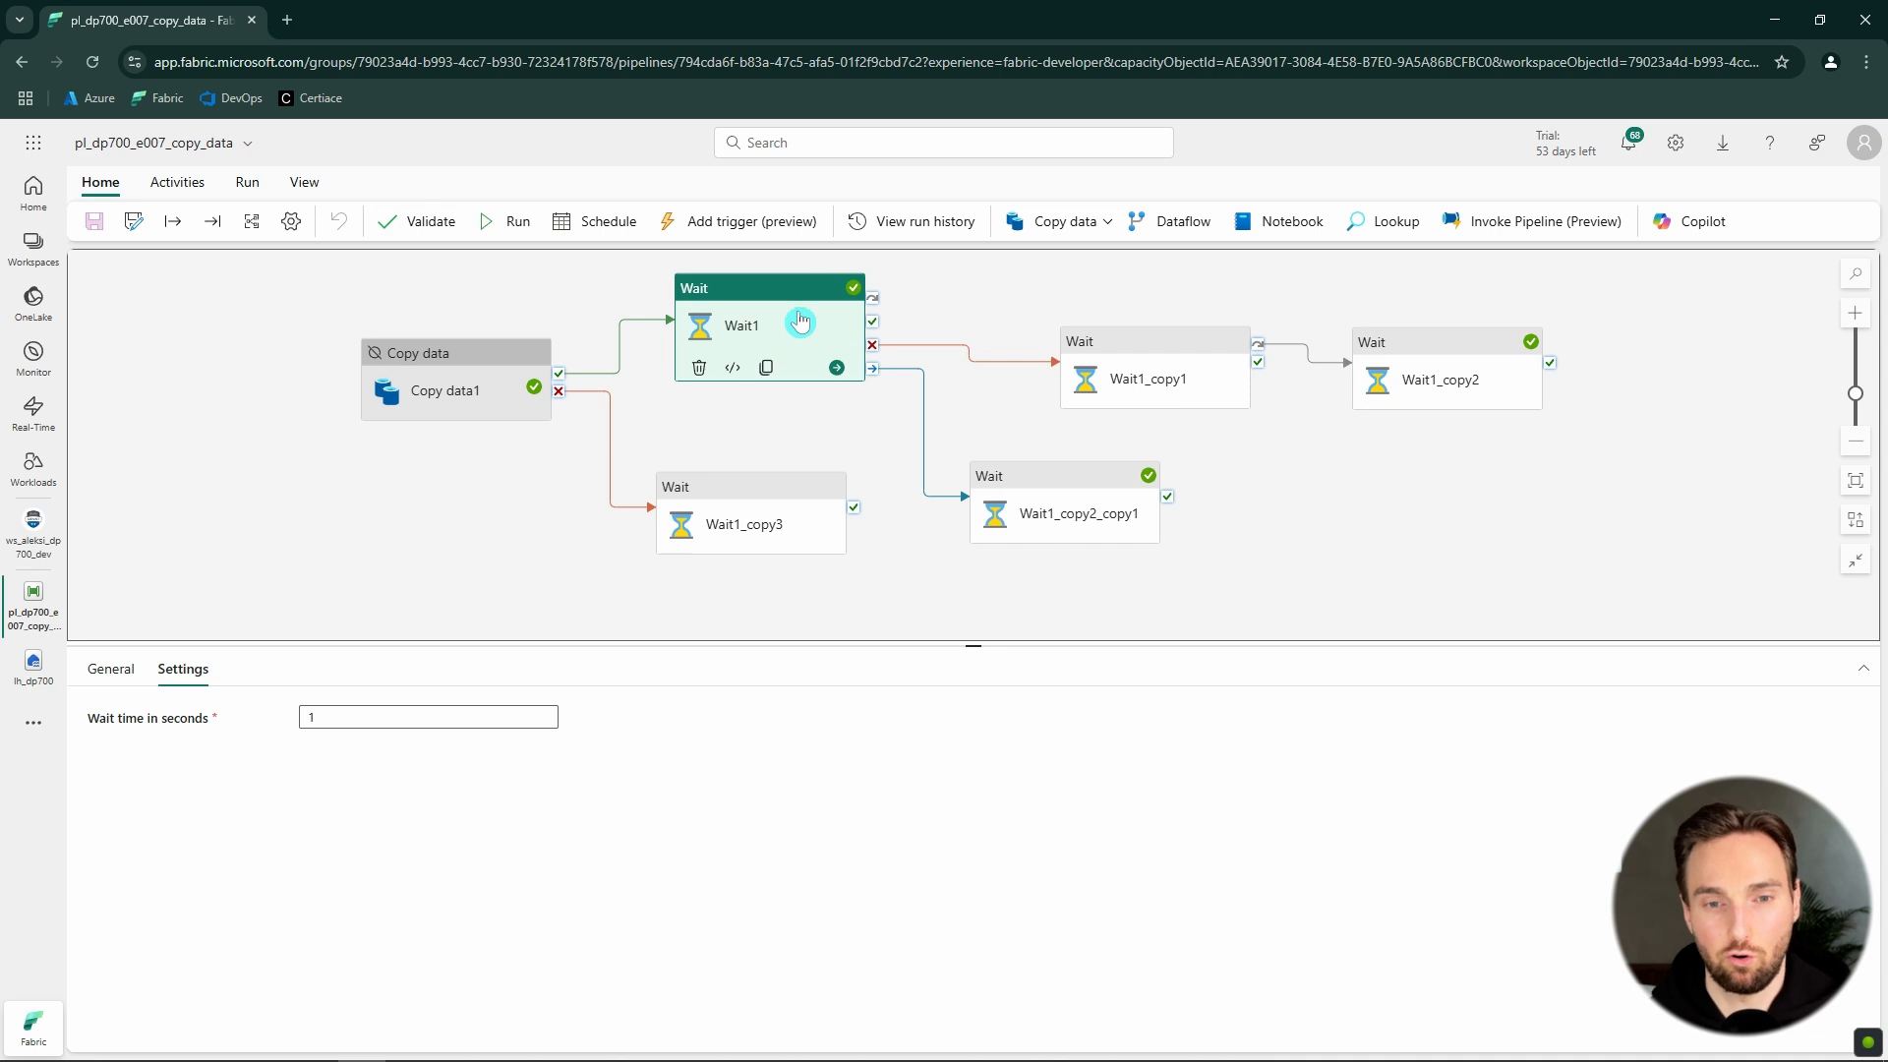
click(1101, 503)
click(685, 482)
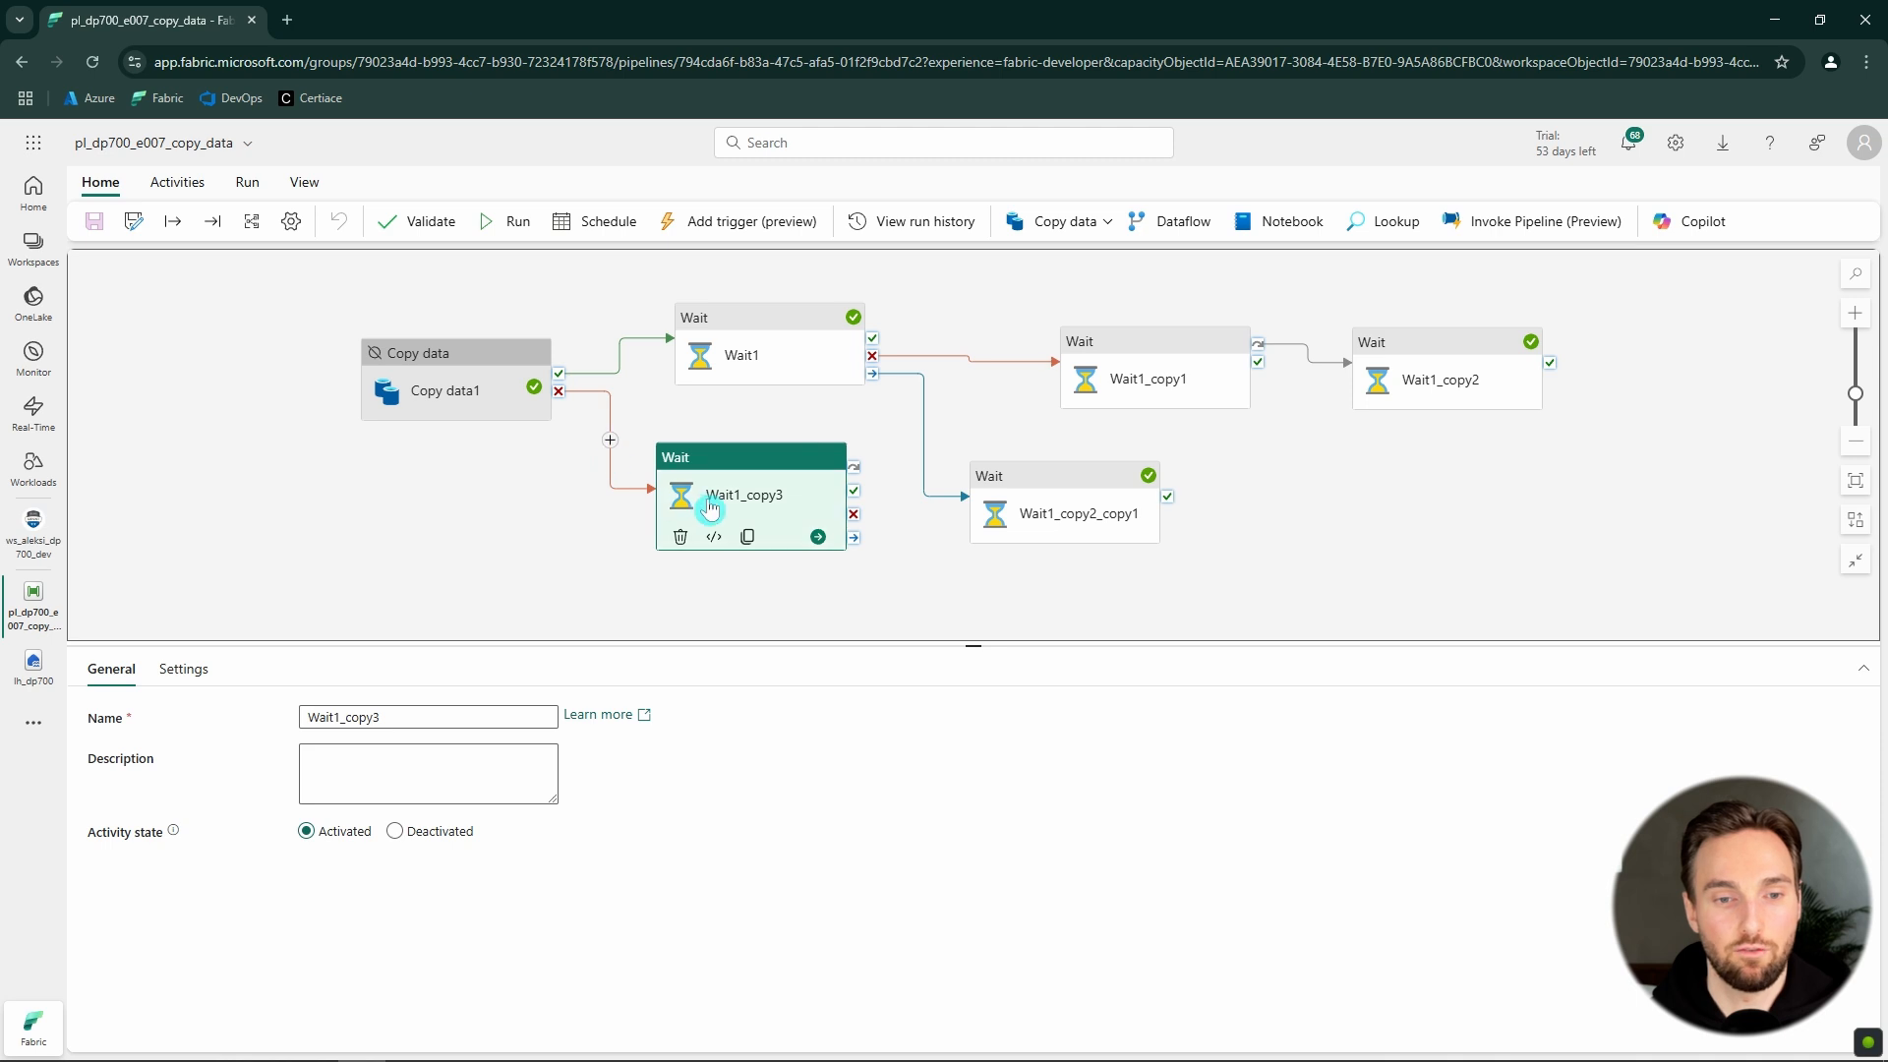
click(491, 391)
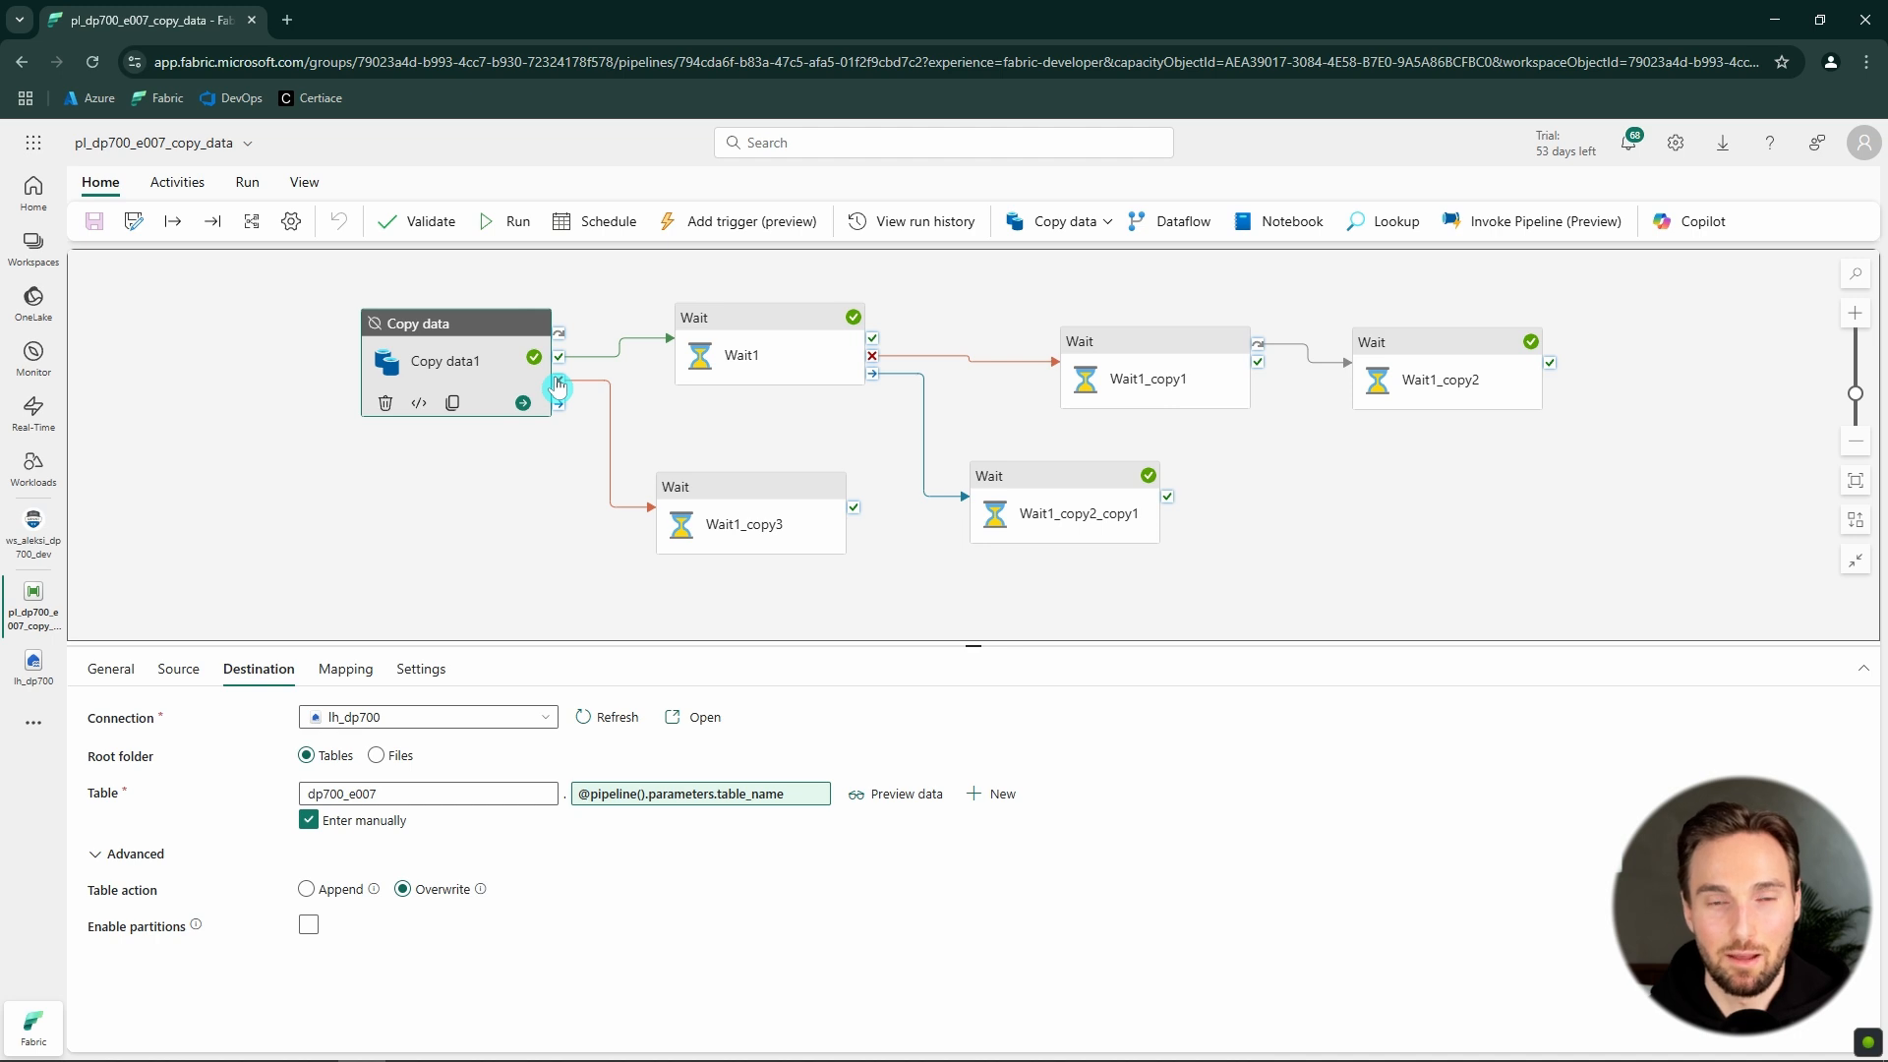
click(813, 443)
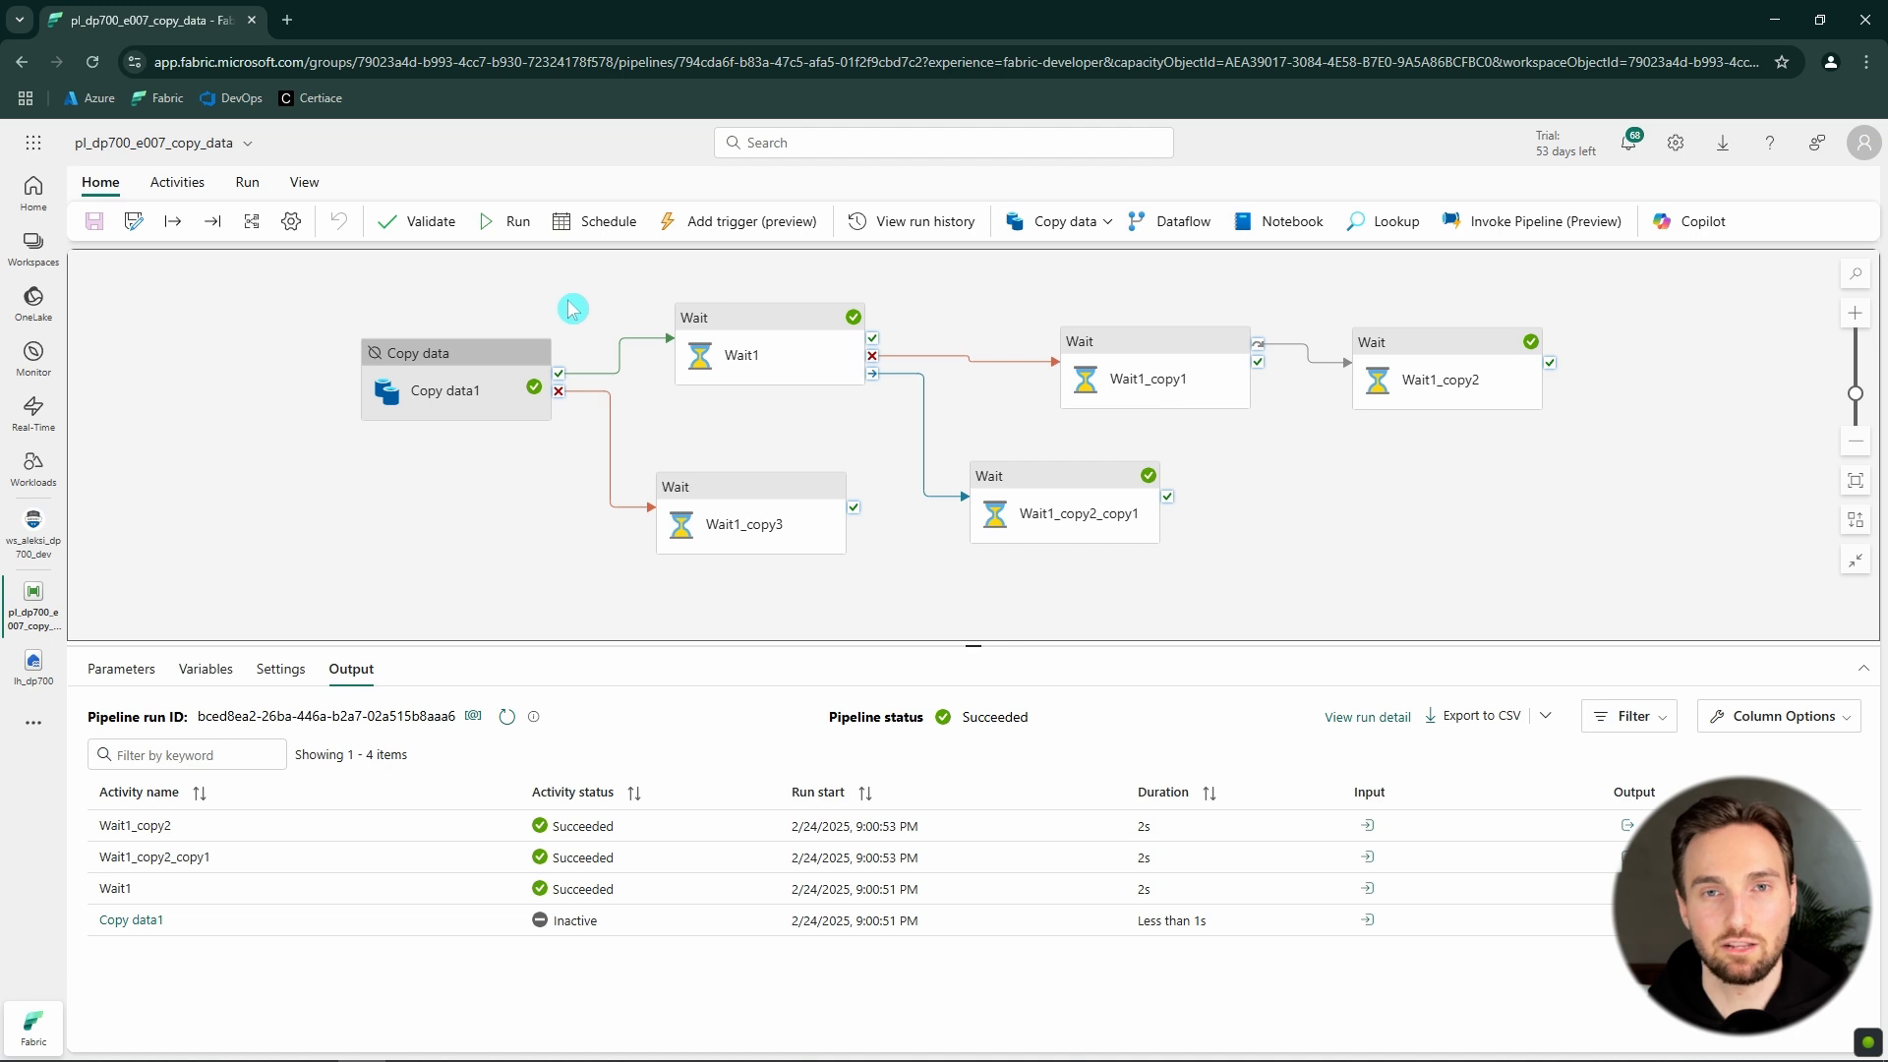
- Switch to the Certiace site in a new browser tab and start the DP-700 practice module Ingest Data with Microsoft Fabric
middle_click(313, 99)
click(384, 19)
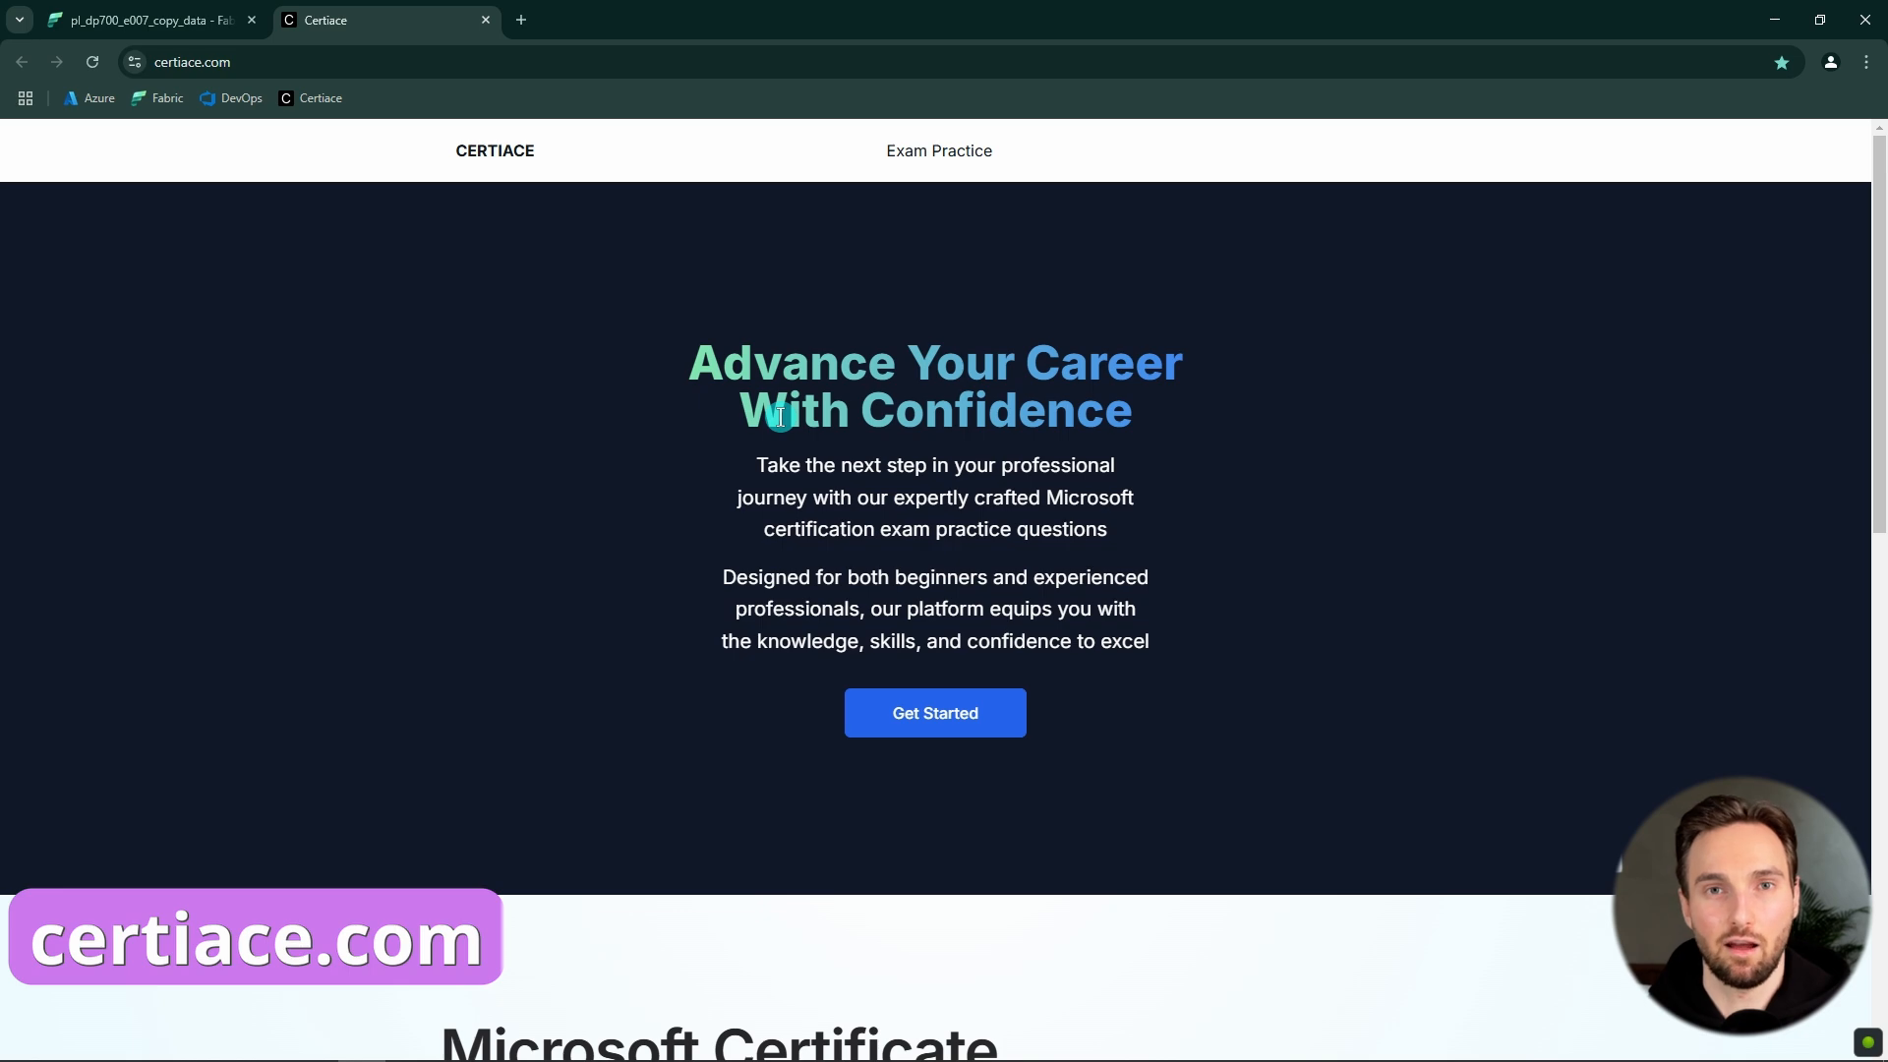
scroll(801, 481, down, 6)
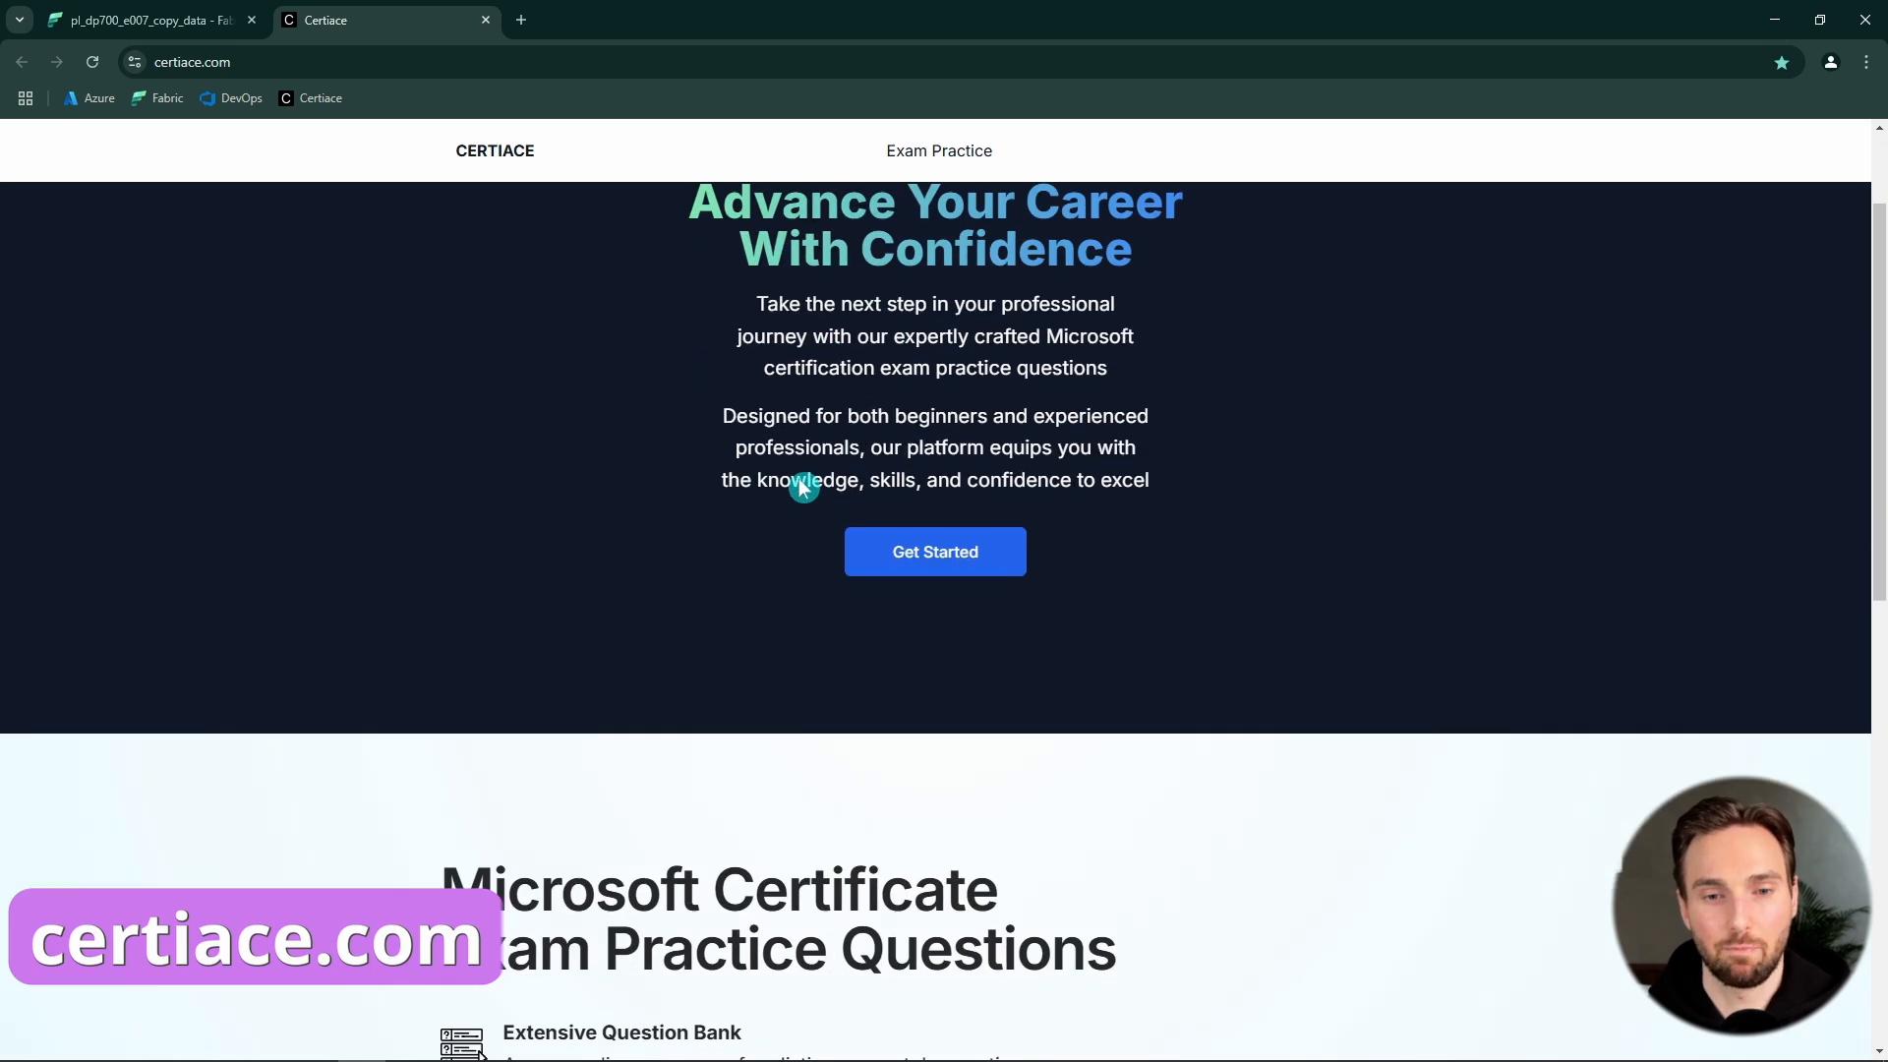
scroll(885, 501, up, 2)
click(924, 327)
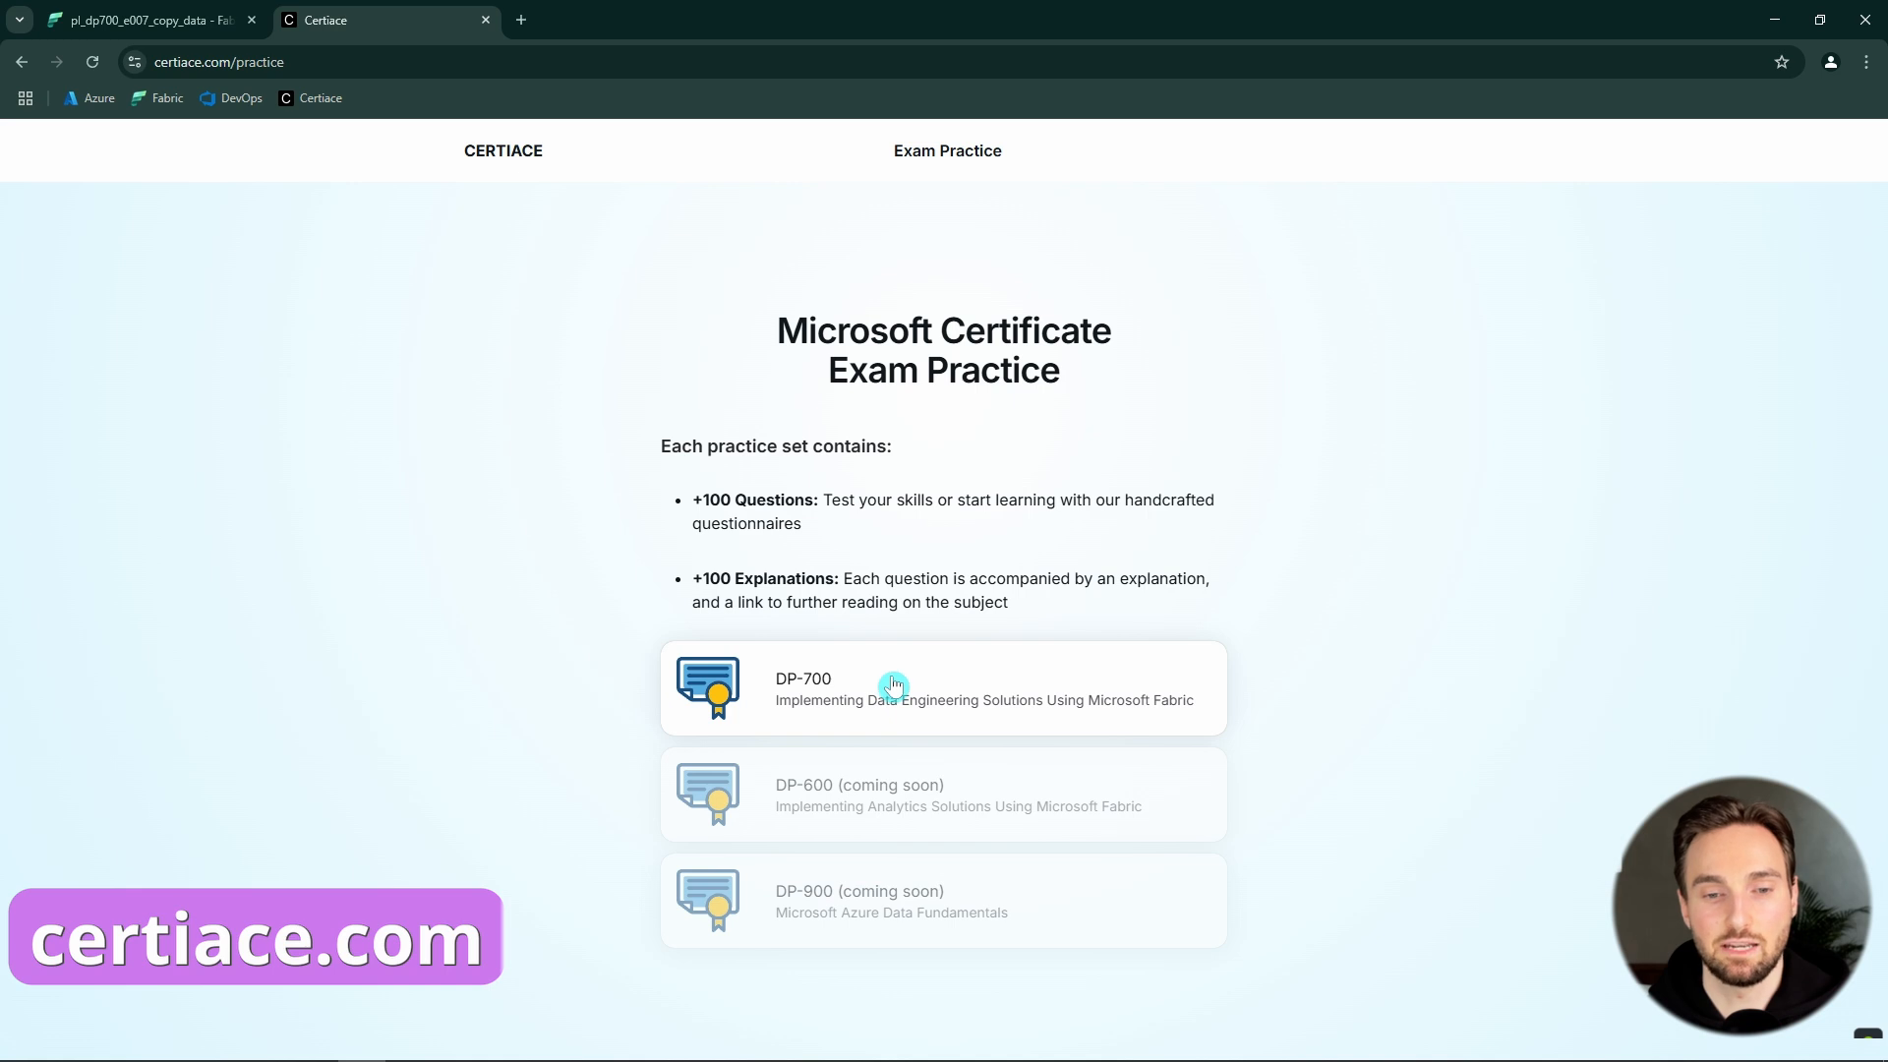
click(892, 686)
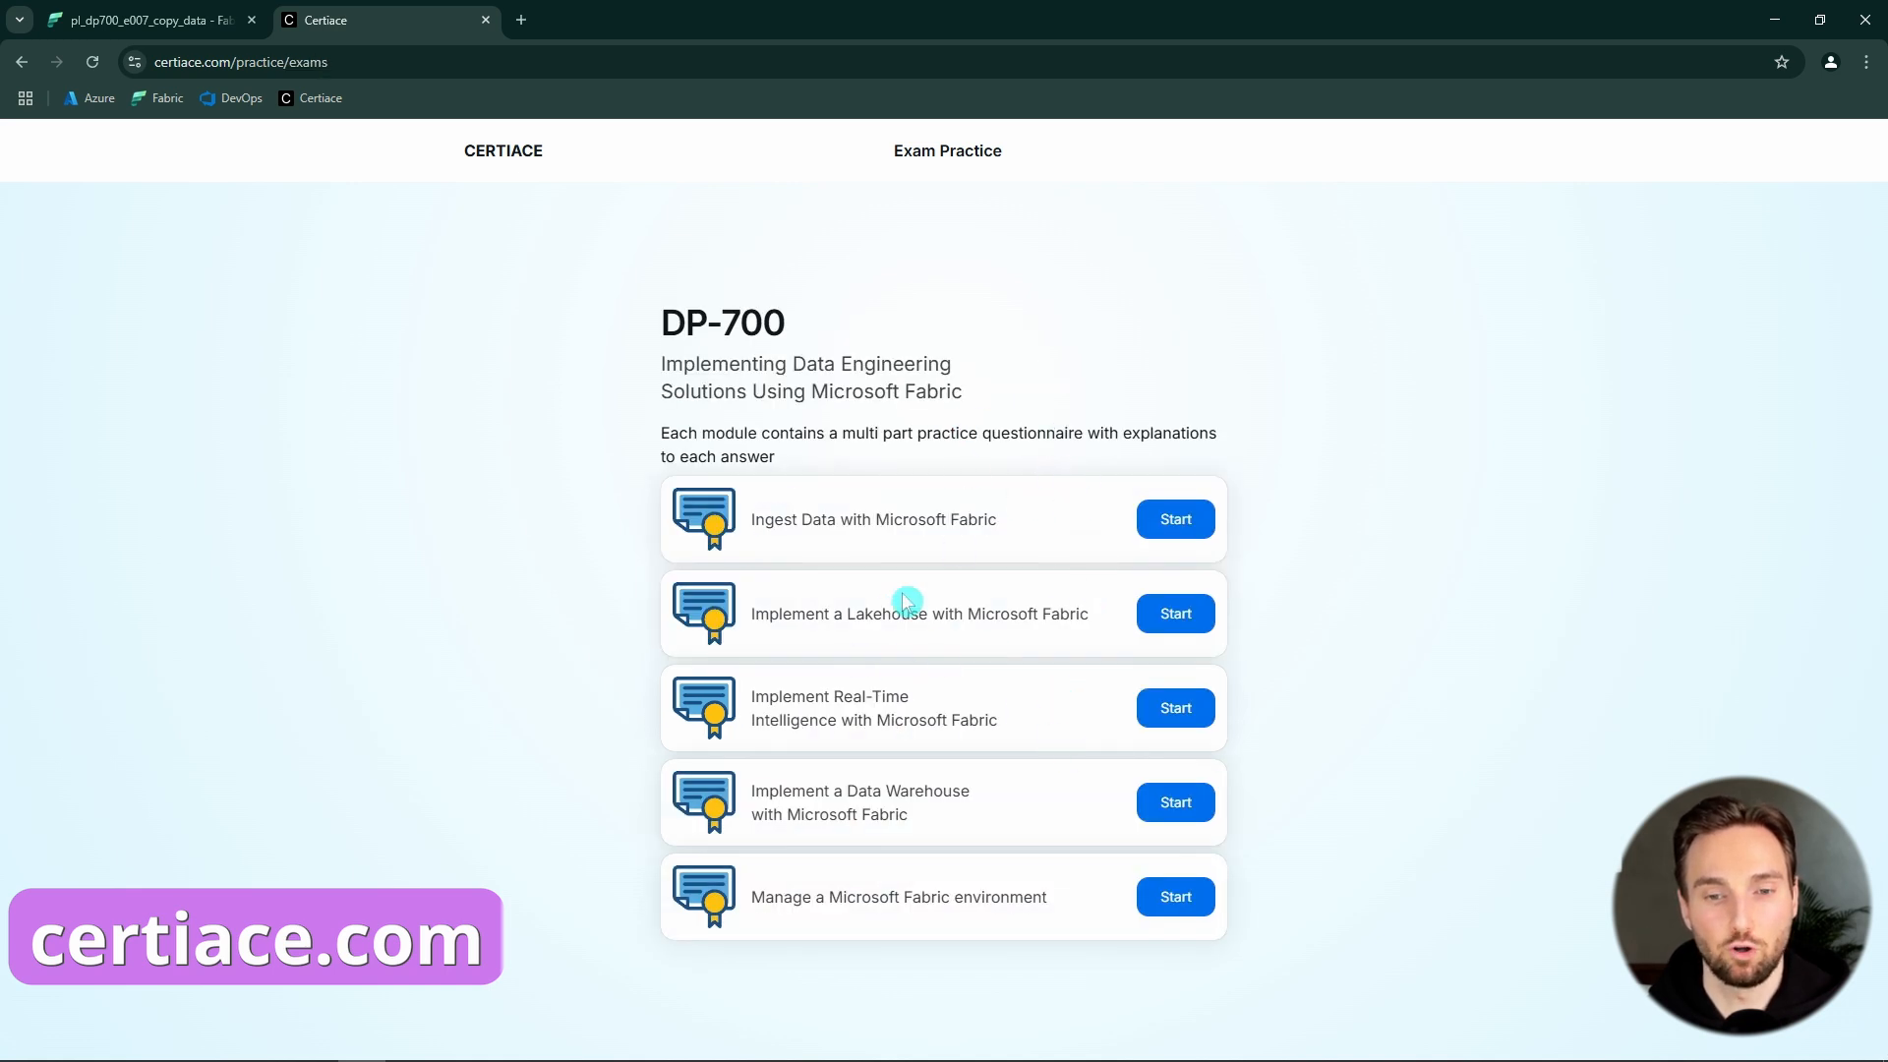
click(1176, 521)
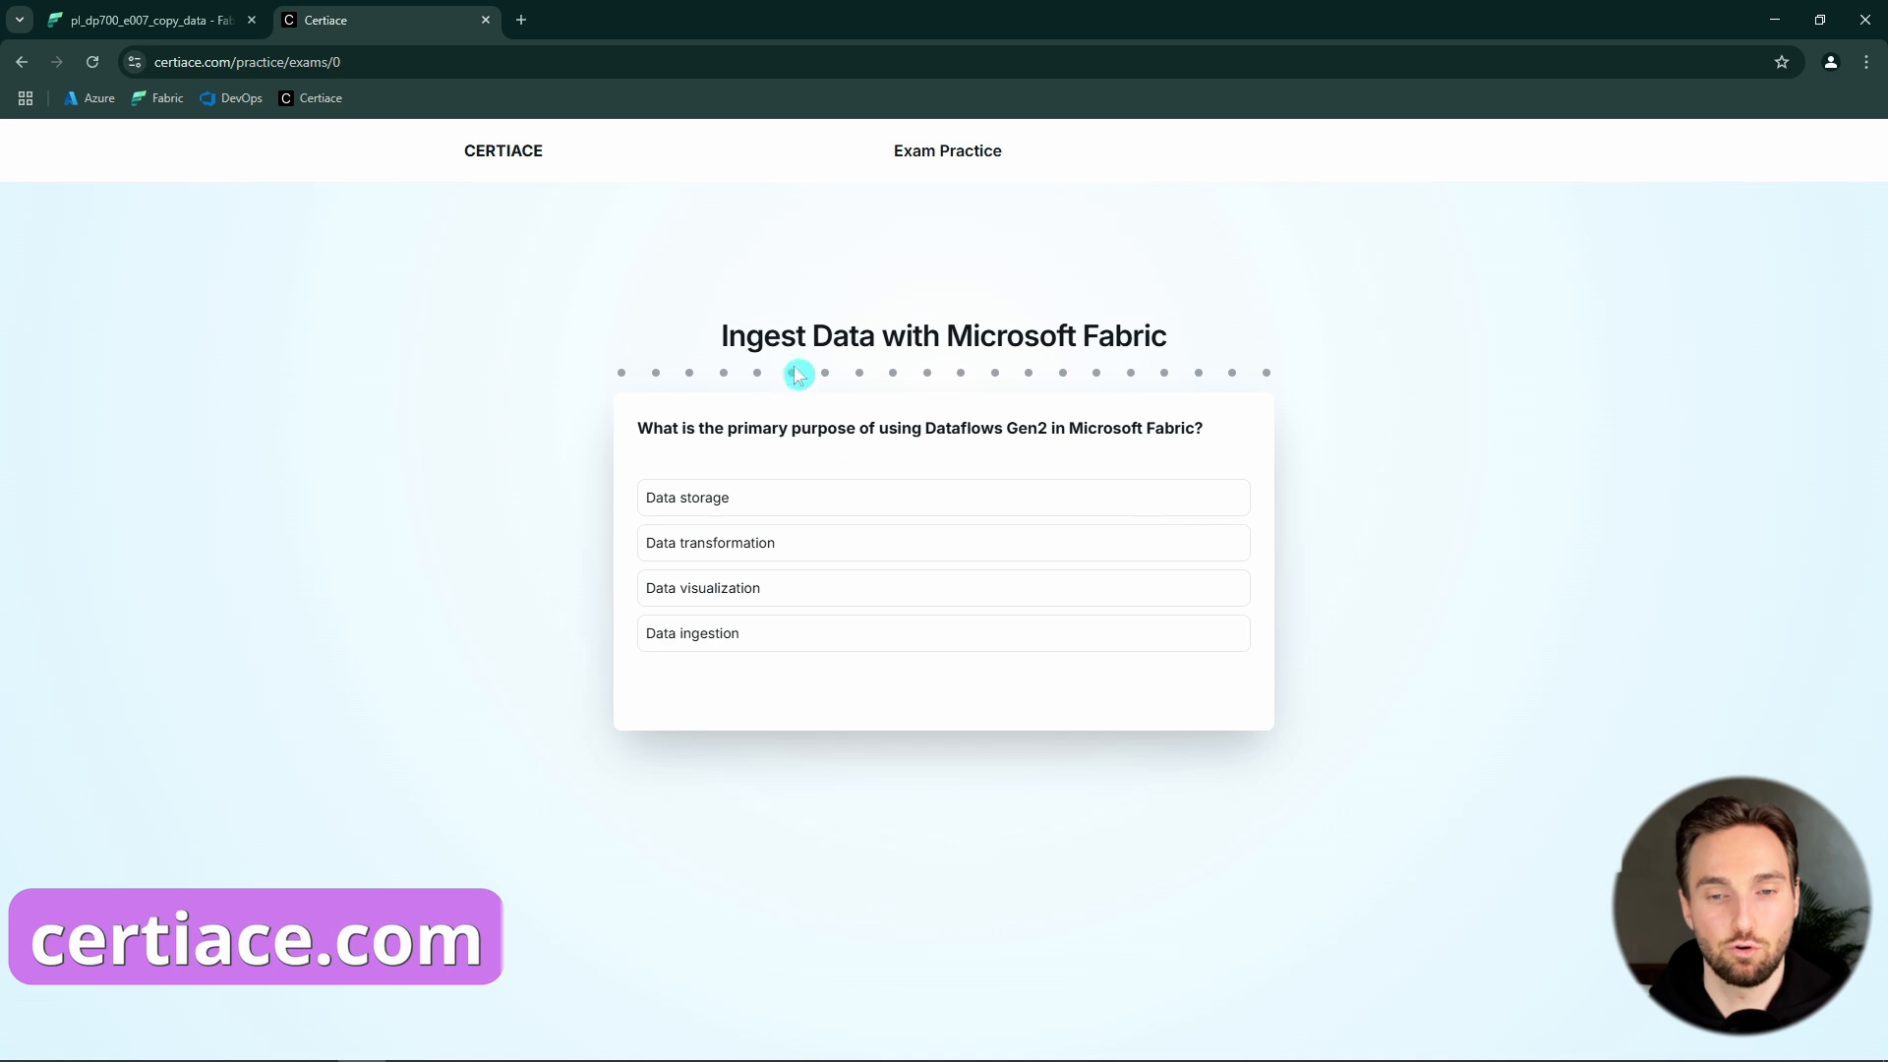
- Answer the Dataflows Gen2 question with Data storage and the pipeline activity categories question with Data transformation activities and Control flow activities
click(918, 509)
click(1128, 690)
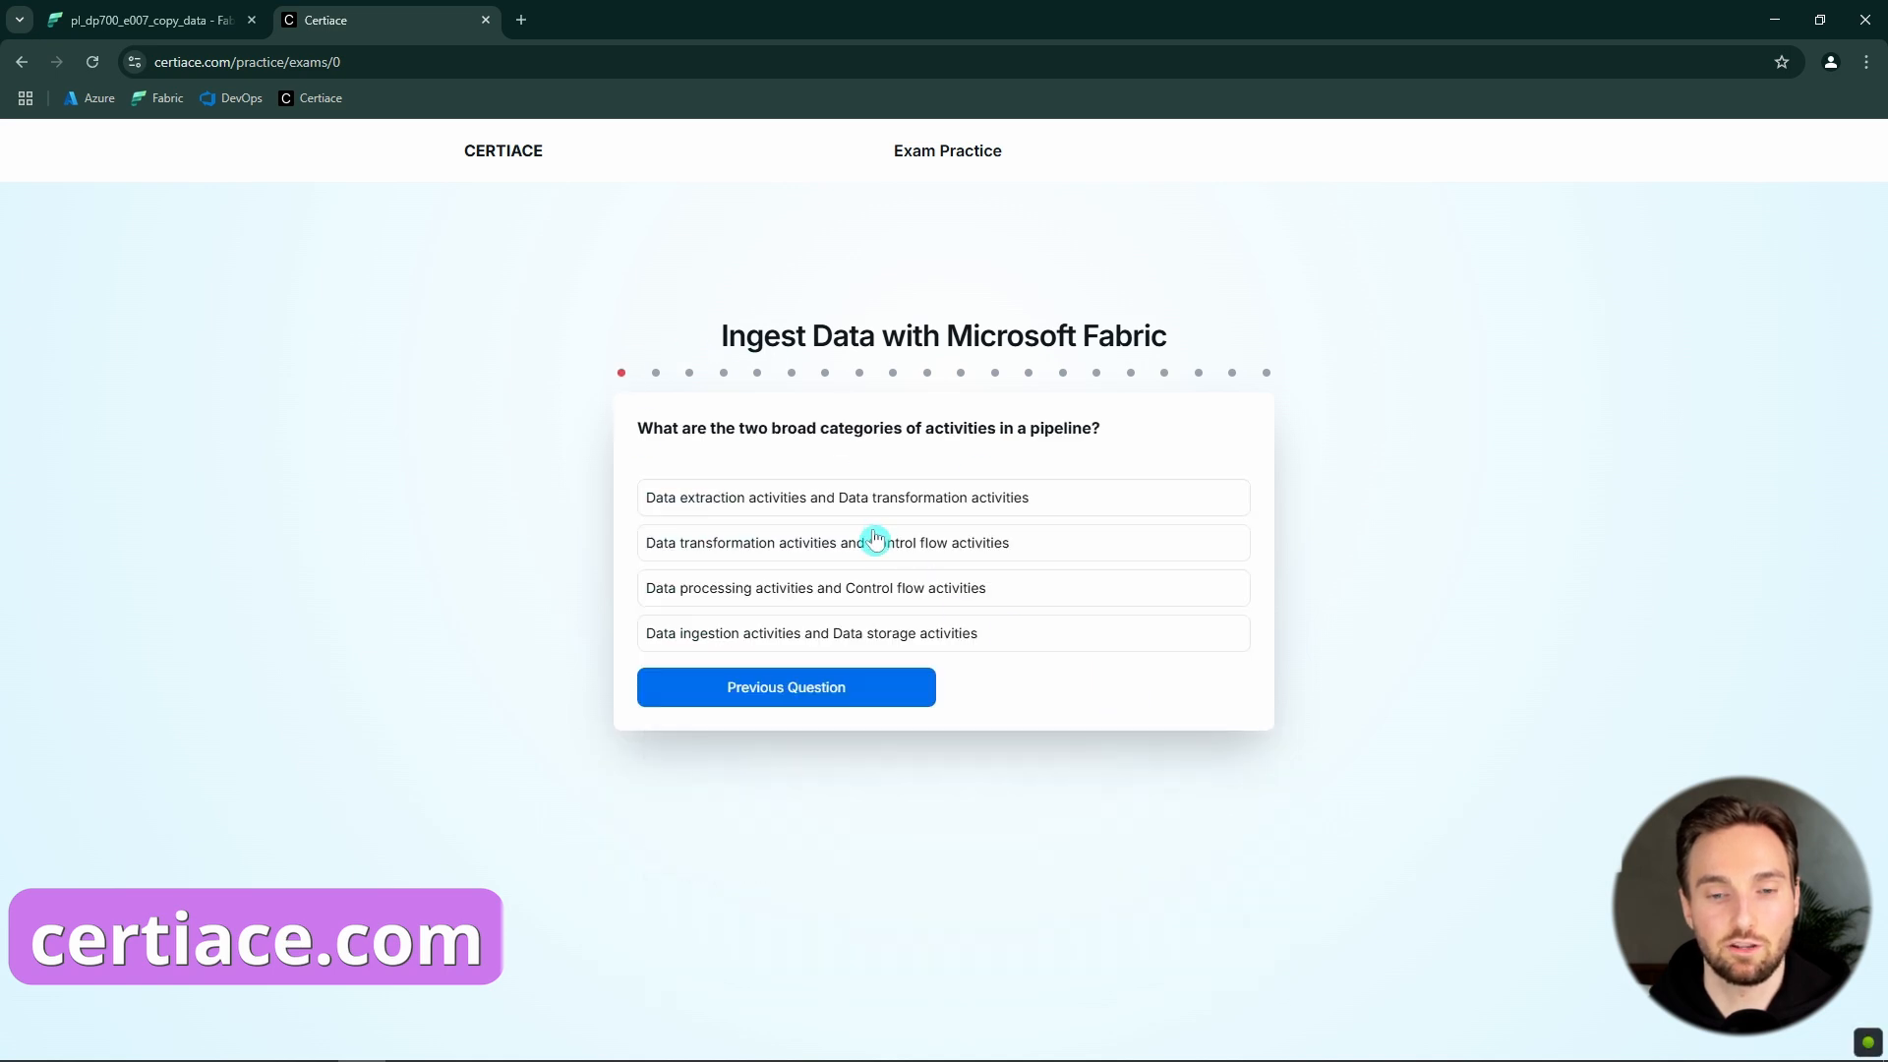
click(973, 554)
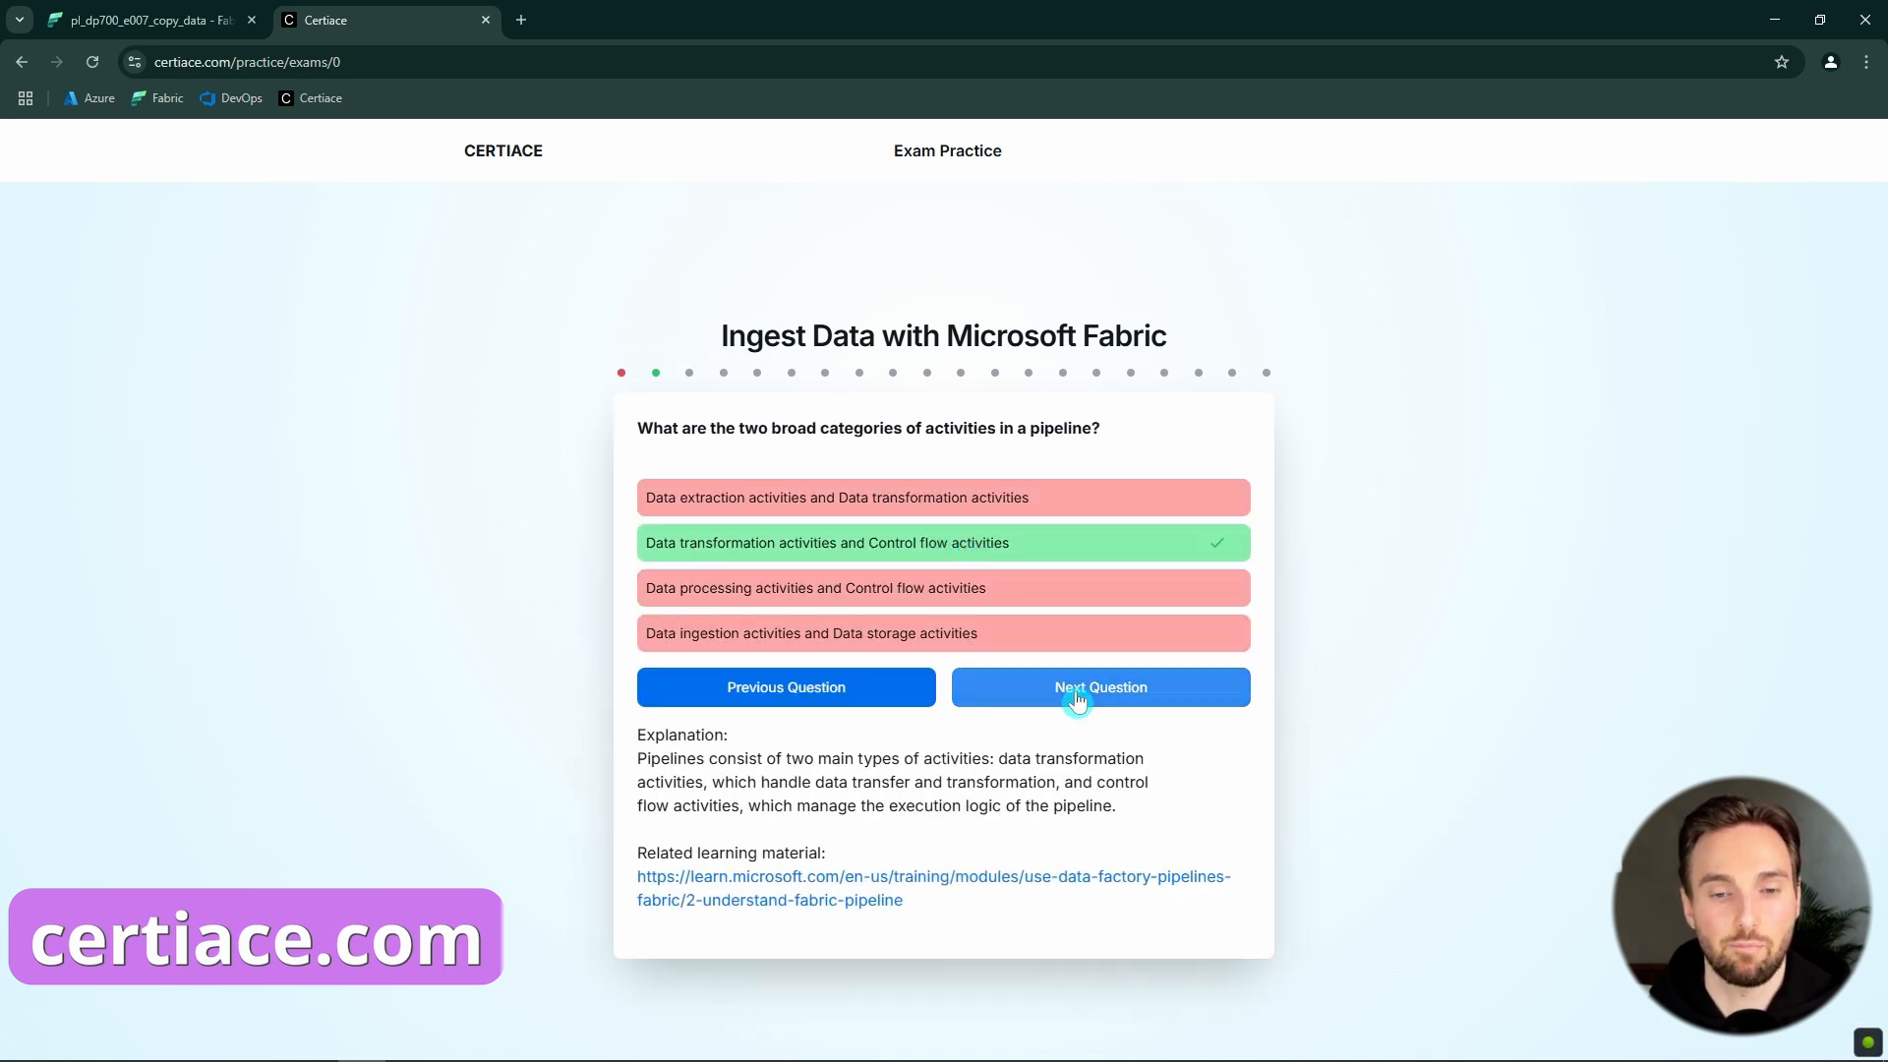